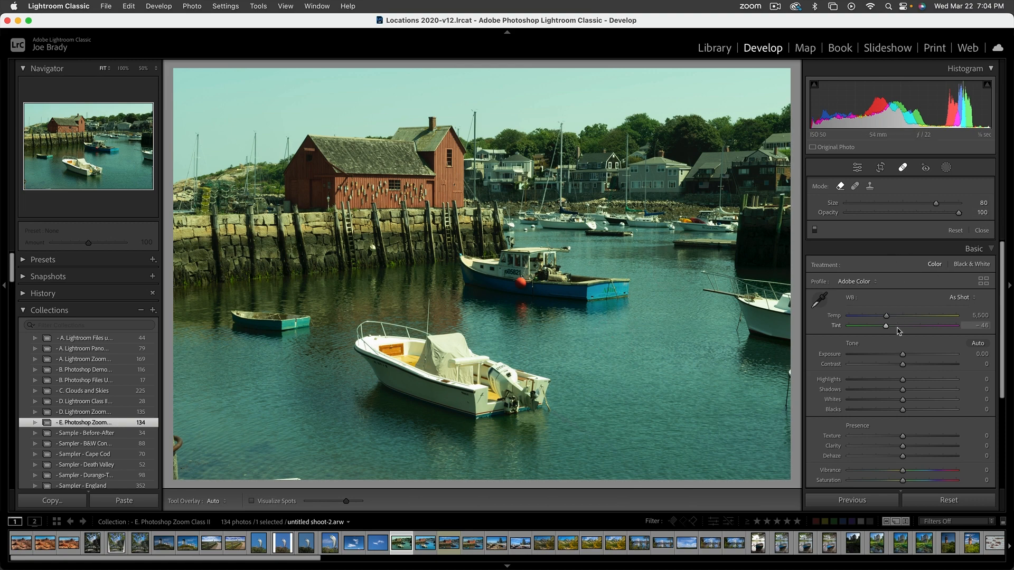
# Step: Close the healing tool and view the available white balance presets for the harbor photo
pyautogui.click(982, 230)
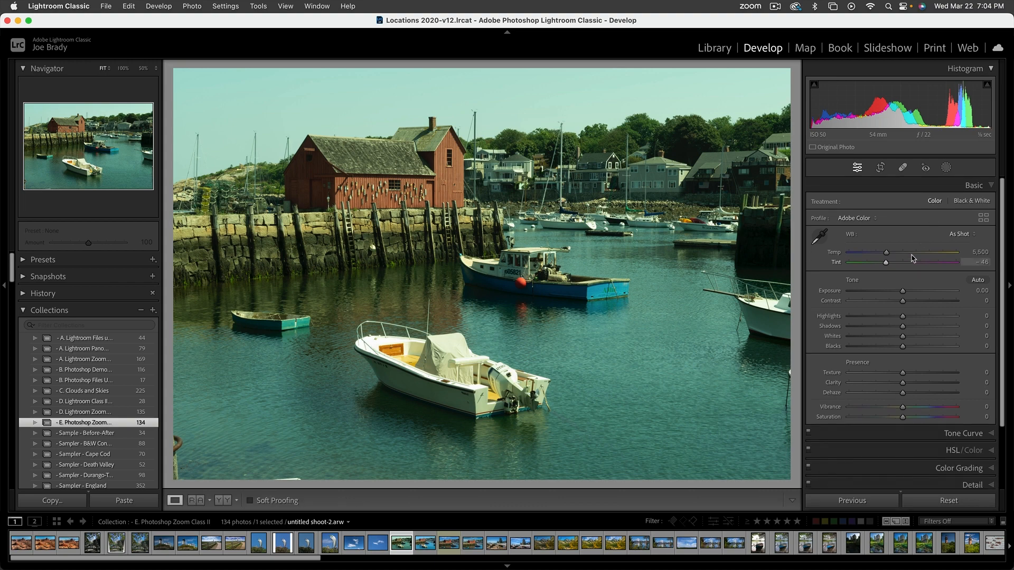
pyautogui.click(961, 236)
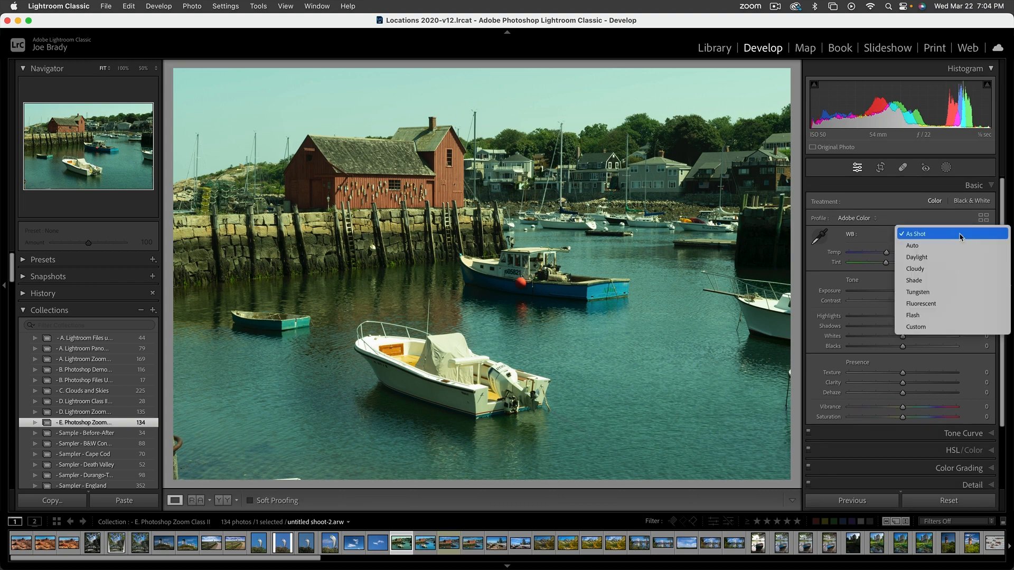
pyautogui.click(670, 156)
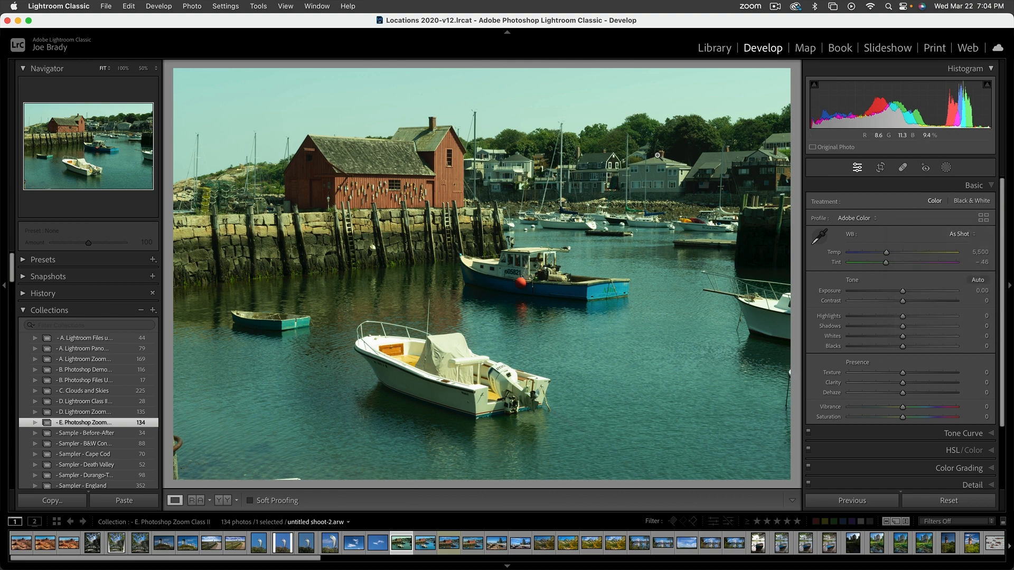
# Step: Check the camera info overlay on the photo, hide it again, and set the white balance to Daylight
pyautogui.press('i')
pyautogui.press('i')
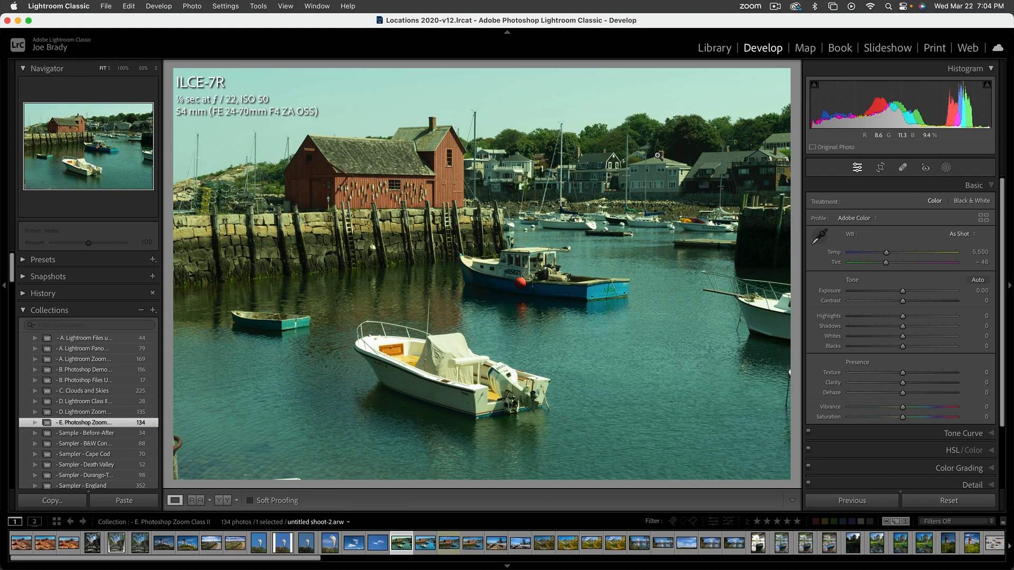
pyautogui.press('i')
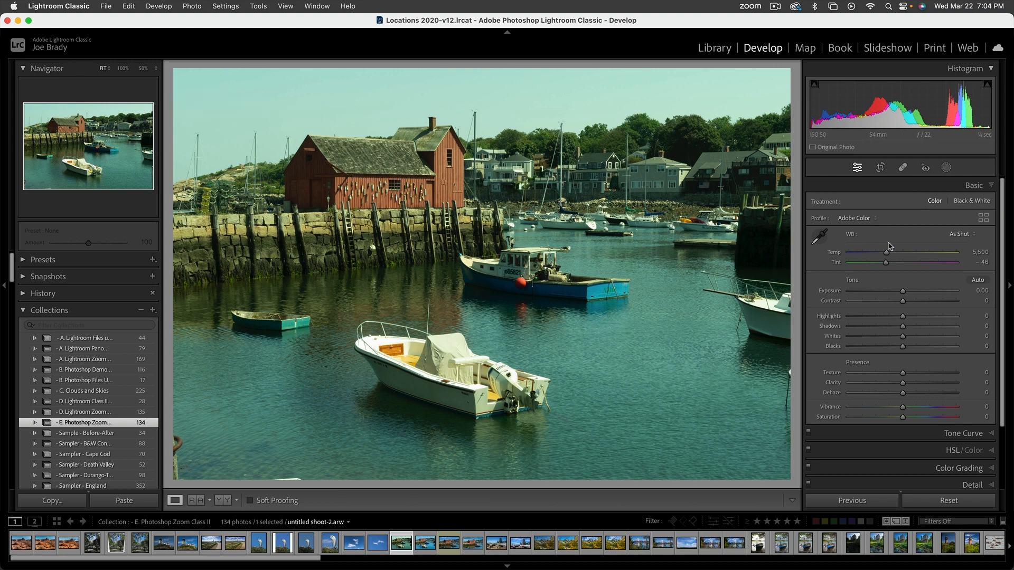
pyautogui.click(959, 235)
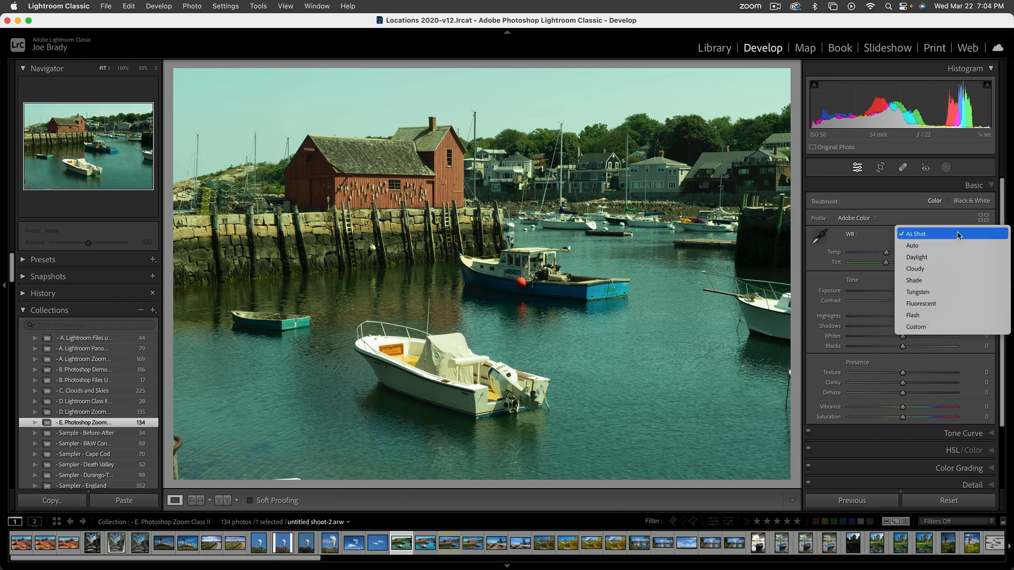
pyautogui.click(949, 260)
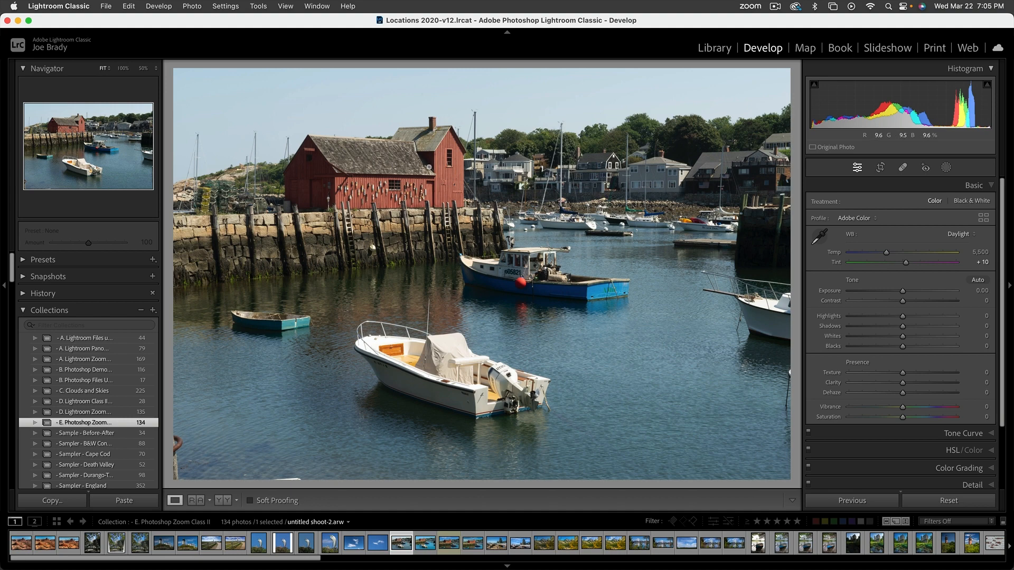
# Step: Raise the photo's basic adjustments to Vibrance +19, Saturation +29 and Shadows +34
pyautogui.click(911, 408)
pyautogui.click(914, 417)
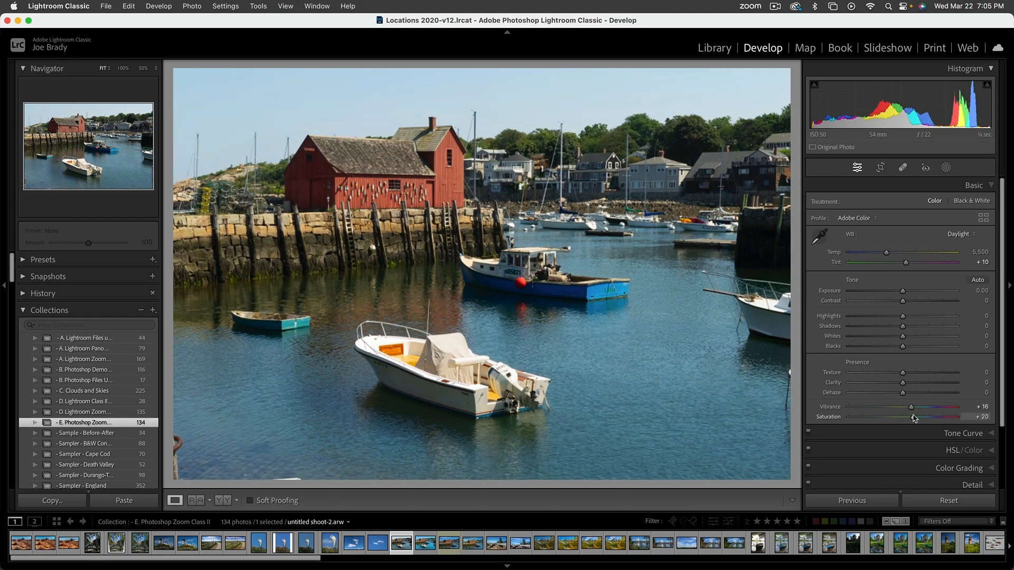
pyautogui.moveTo(914, 417); pyautogui.dragTo(913, 409)
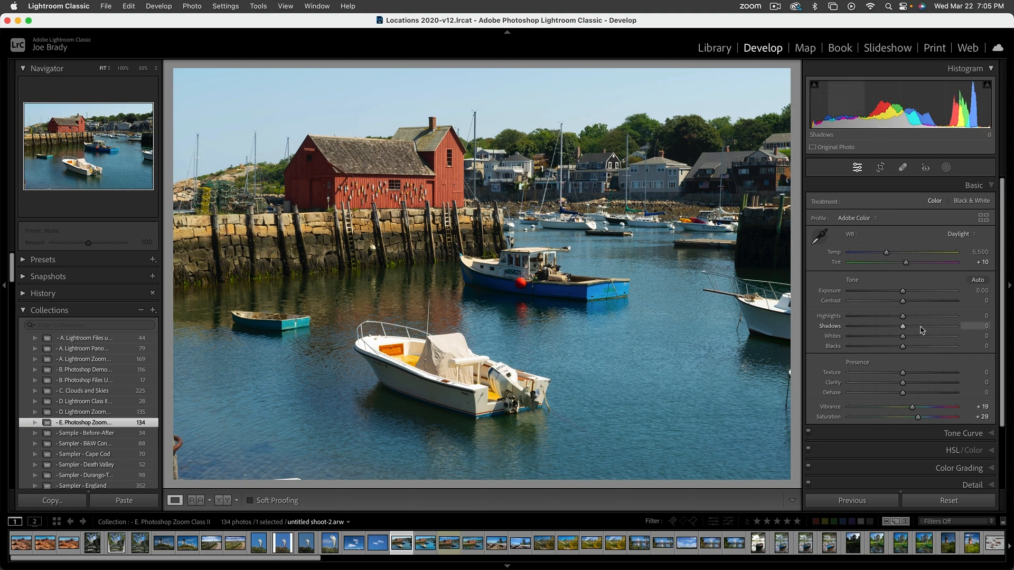
pyautogui.moveTo(917, 328); pyautogui.dragTo(922, 329)
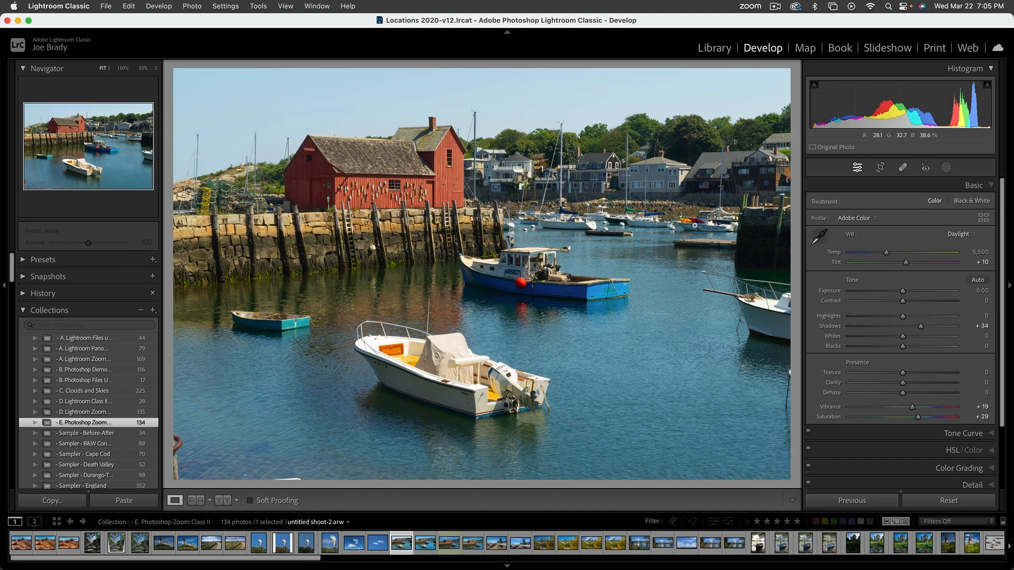
# Step: Add a linear gradient mask from the red barn down past the stone wall and set its Saturation to 50
pyautogui.press('m')
pyautogui.moveTo(424, 184); pyautogui.dragTo(431, 273)
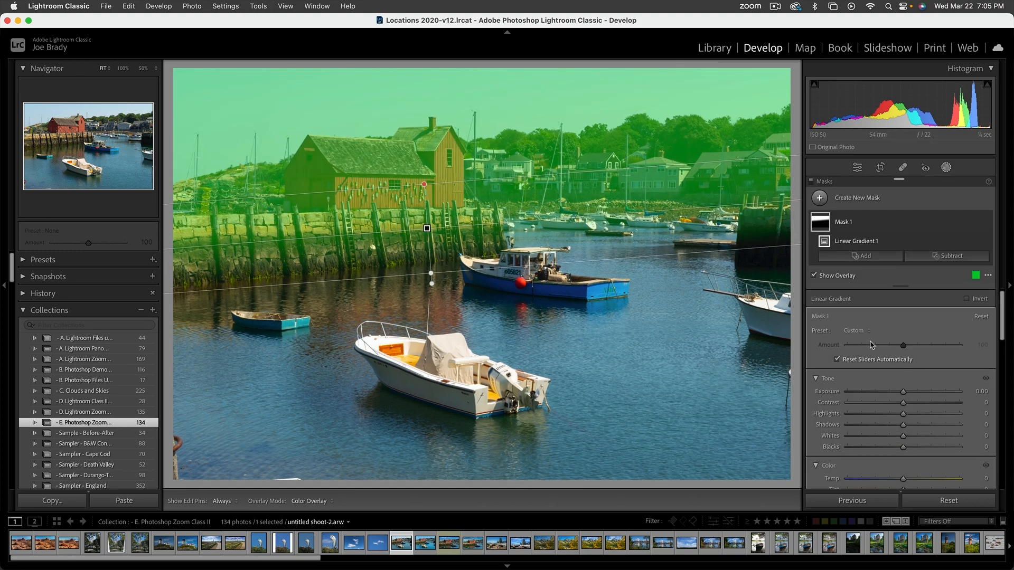
pyautogui.scroll(-5, 918, 414)
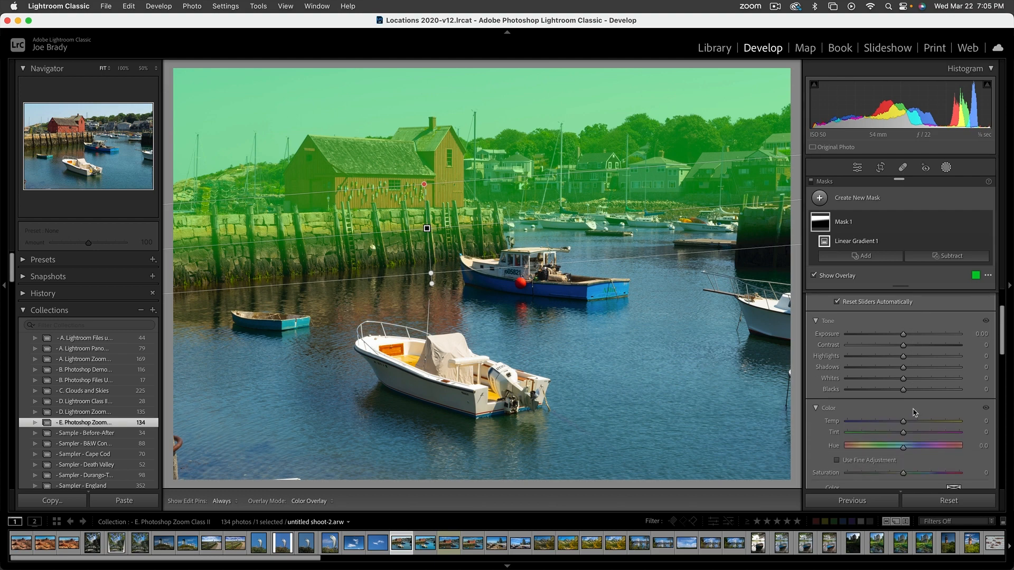
pyautogui.moveTo(922, 423); pyautogui.dragTo(931, 425)
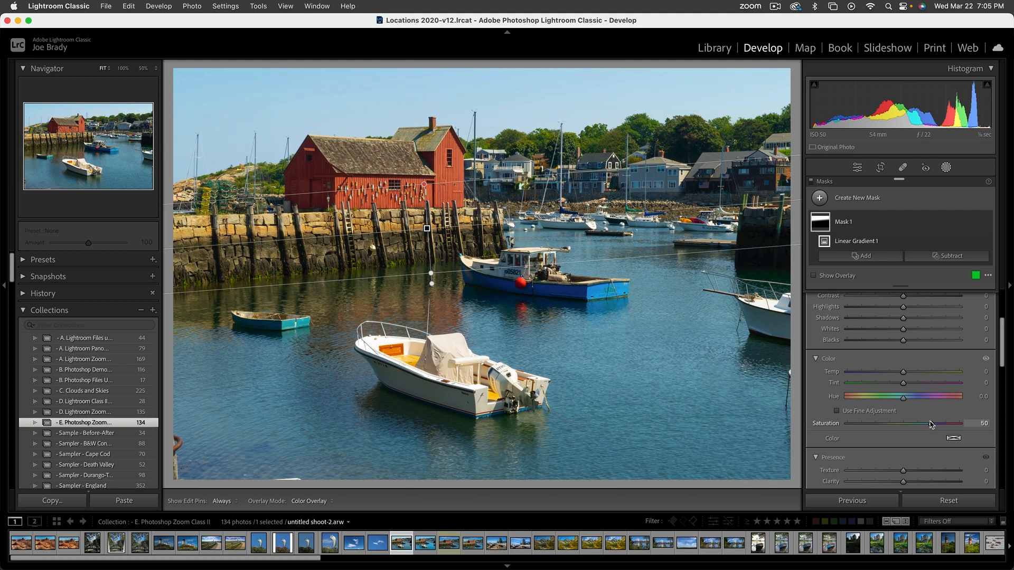
pyautogui.click(616, 333)
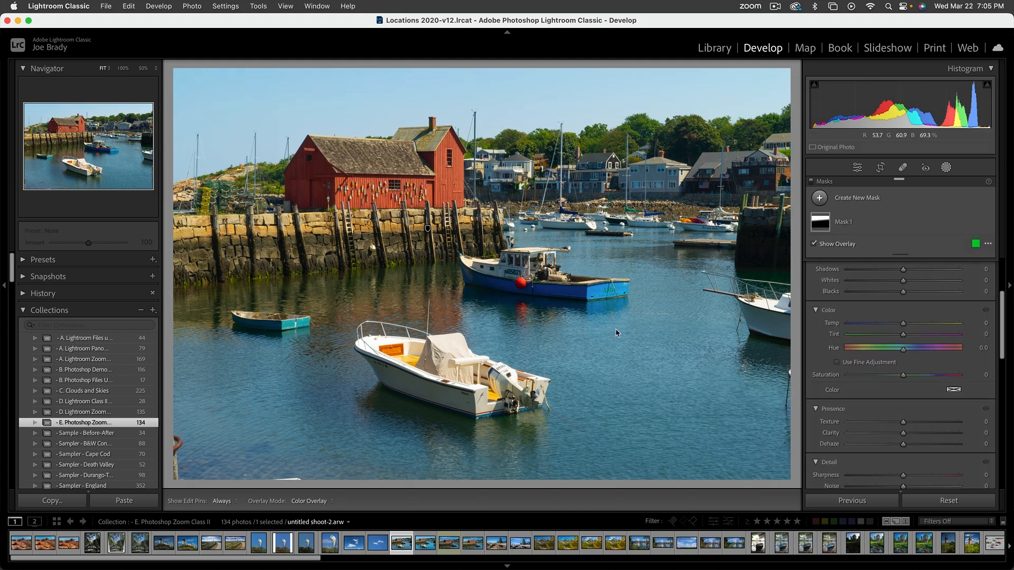
pyautogui.press('Escape')
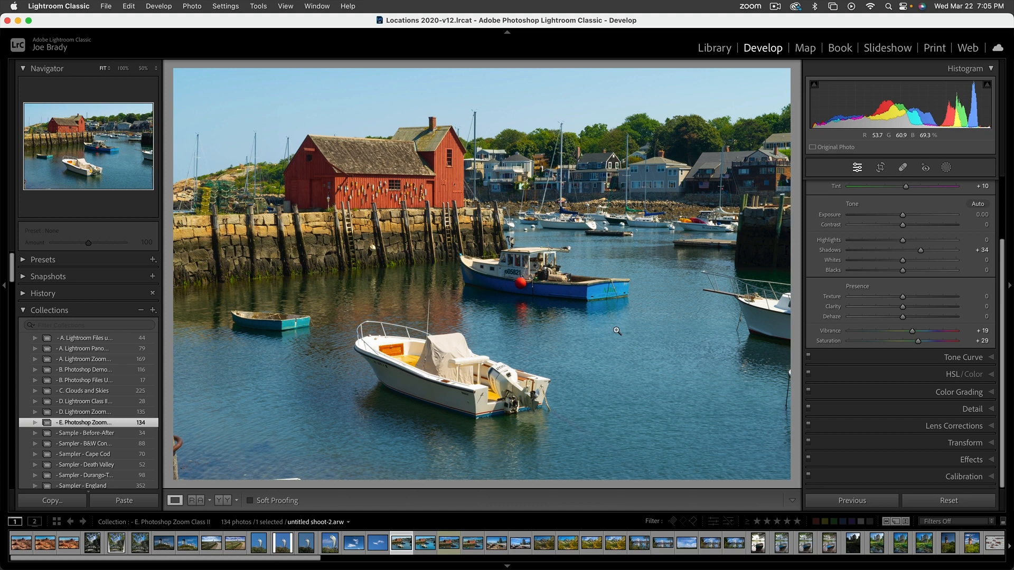
# Step: Compare the edited photo with its unedited version and create a virtual copy of it
pyautogui.press('\\')
pyautogui.press('\\')
pyautogui.press('super+apostrophe')
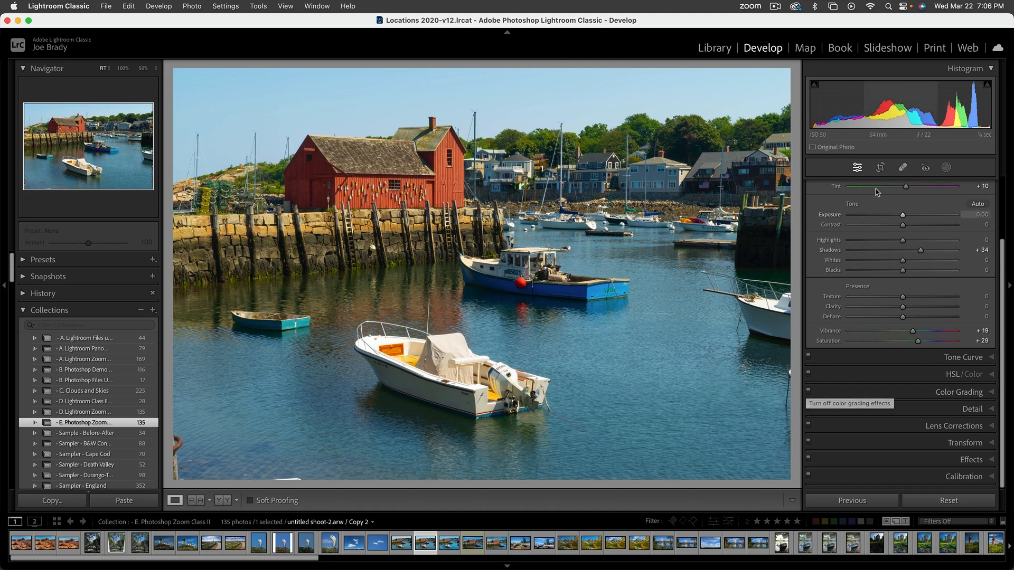
# Step: Crop the virtual copy freely, trimming water from the lower edge and the cut-off boat at the right edge
pyautogui.click(880, 168)
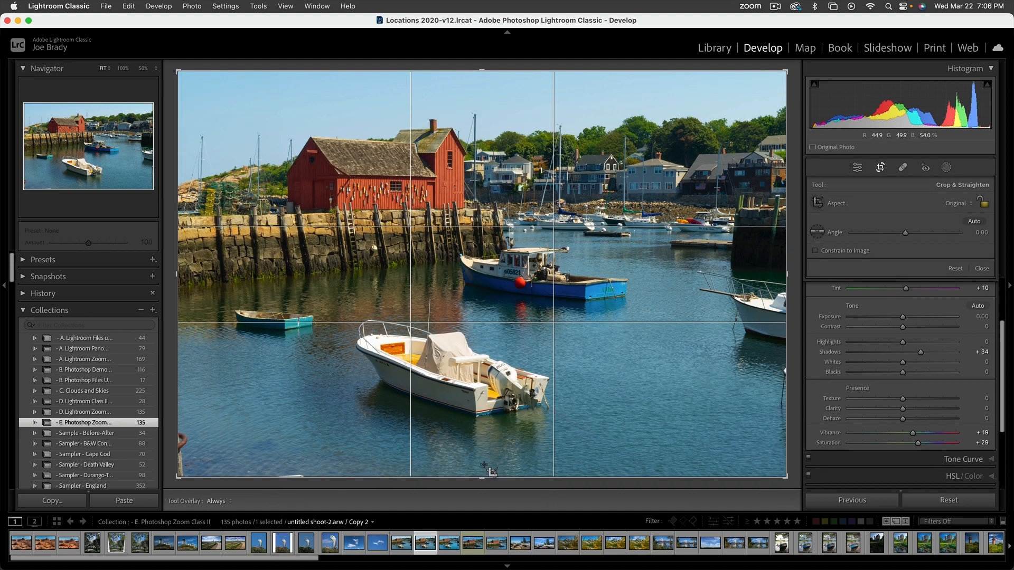
pyautogui.moveTo(481, 478); pyautogui.dragTo(483, 437)
pyautogui.moveTo(791, 280); pyautogui.dragTo(740, 276)
pyautogui.press('Return')
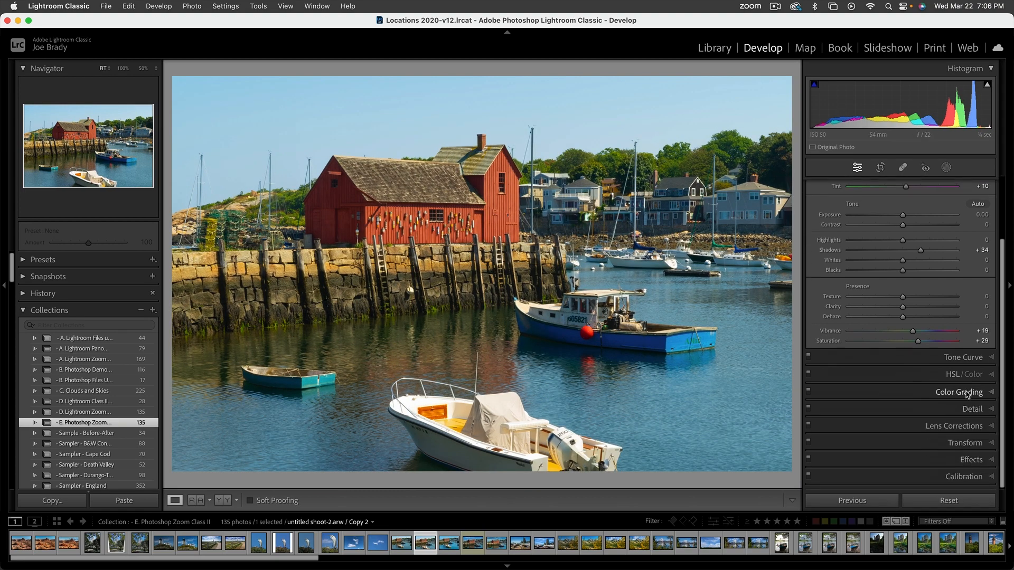
# Step: Set the post-crop vignetting Amount to -12 and compare the photo with and without the effect
pyautogui.click(967, 462)
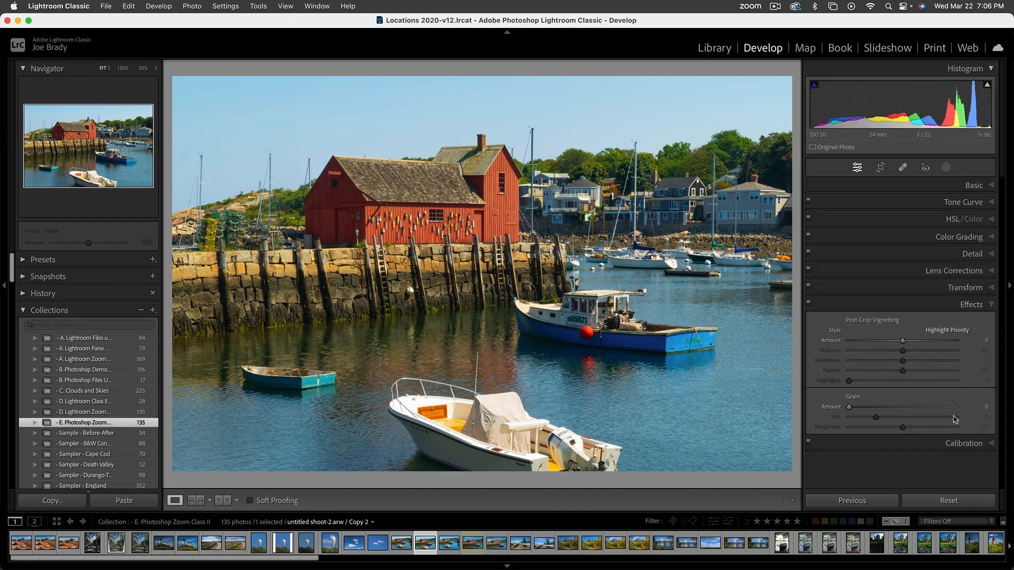
pyautogui.moveTo(904, 343); pyautogui.dragTo(896, 345)
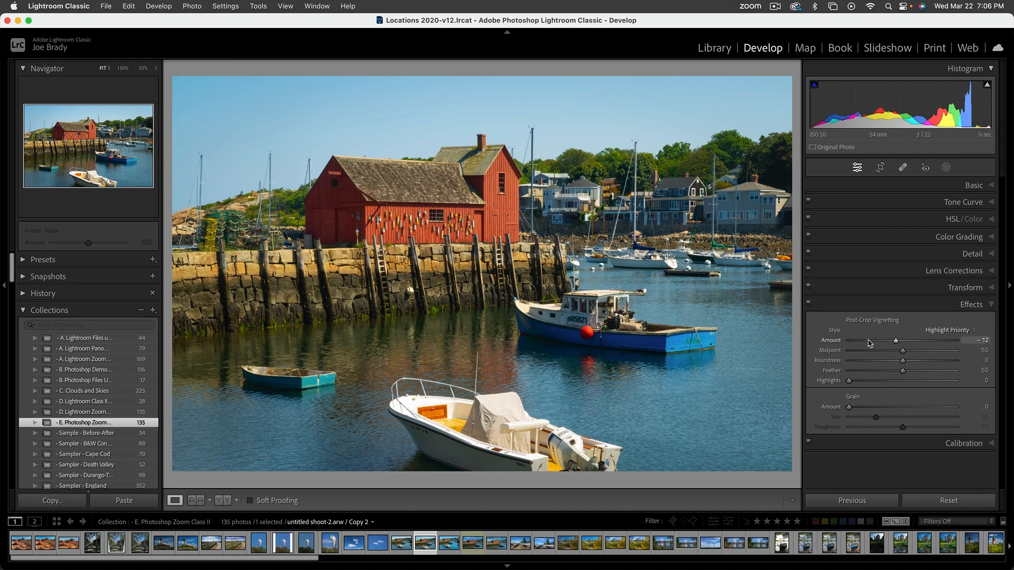
pyautogui.click(809, 302)
pyautogui.click(809, 303)
pyautogui.click(808, 305)
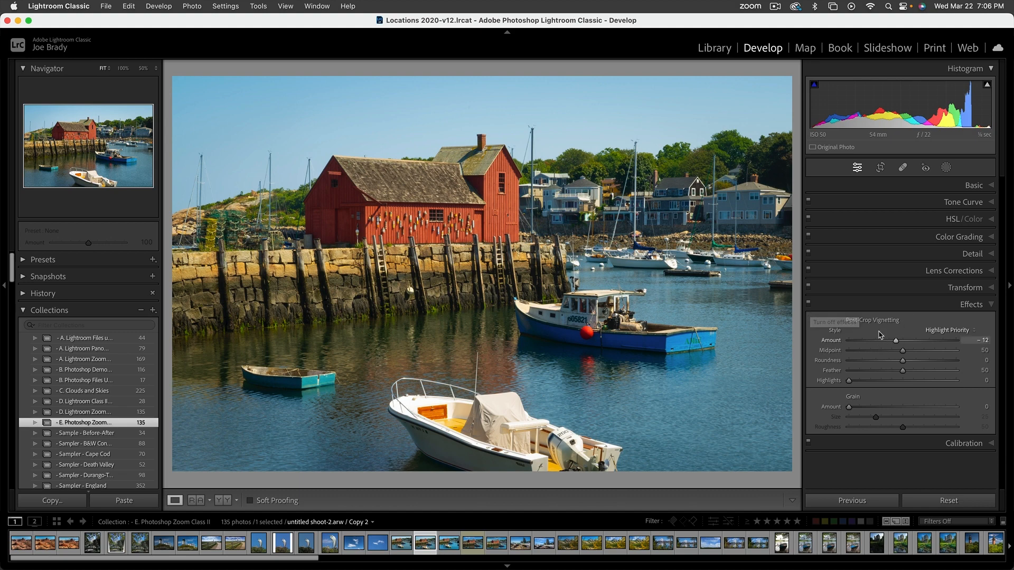
pyautogui.click(809, 305)
pyautogui.click(809, 304)
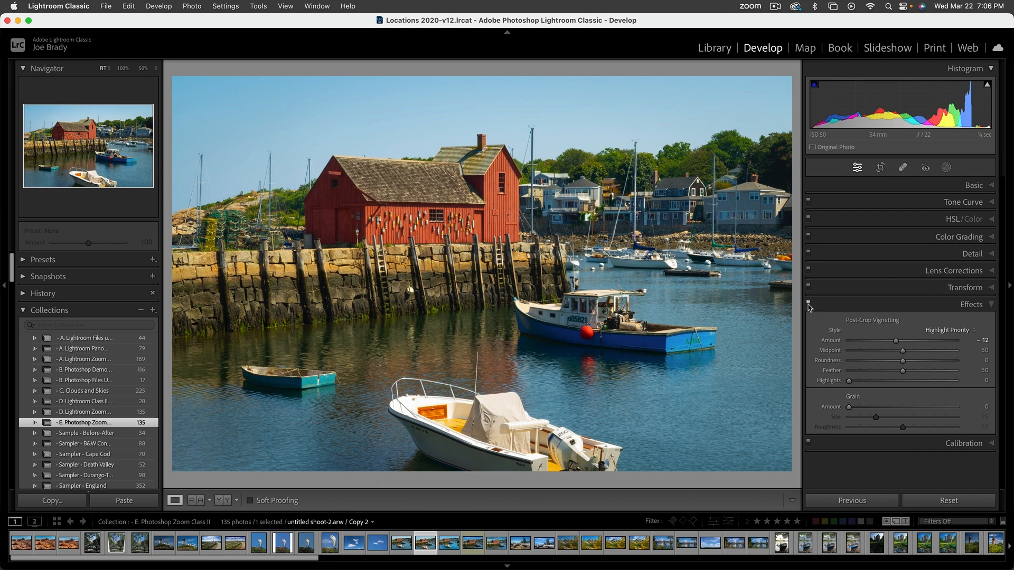
pyautogui.click(809, 305)
pyautogui.click(809, 304)
# Step: Reopen the crop and try the 4 x 5 / 8 x 10 aspect ratio
pyautogui.click(881, 168)
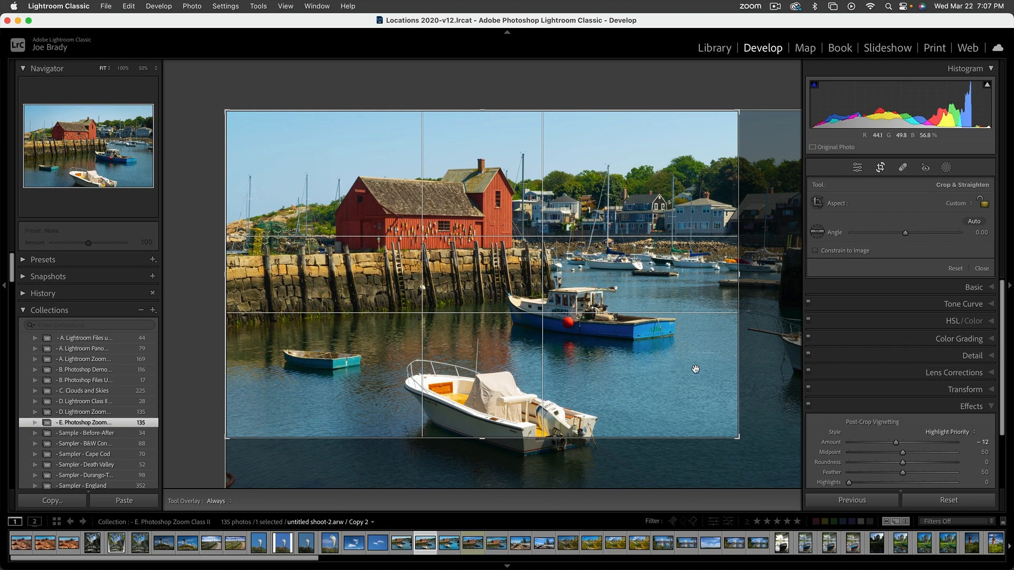
pyautogui.click(957, 205)
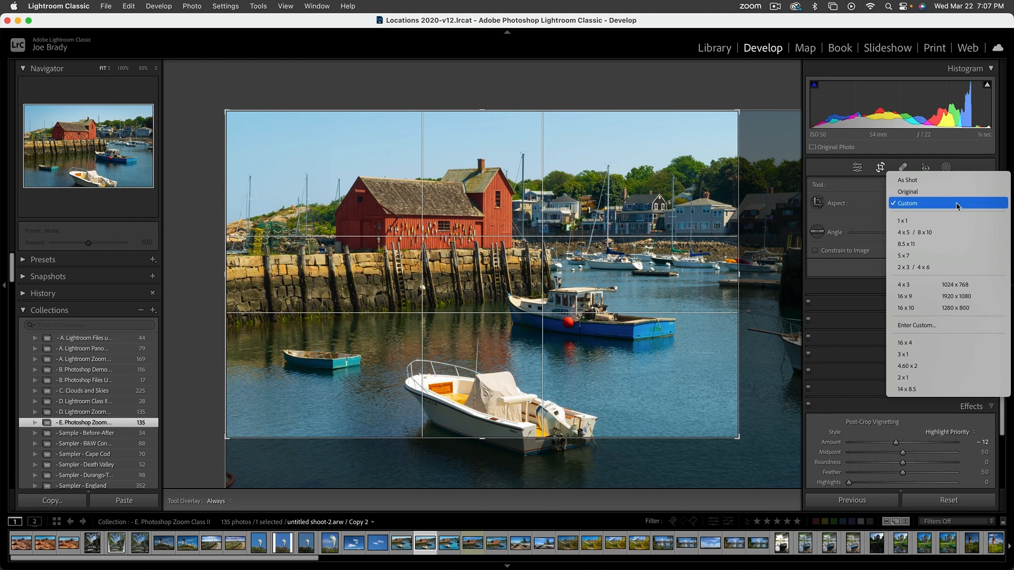
pyautogui.click(951, 236)
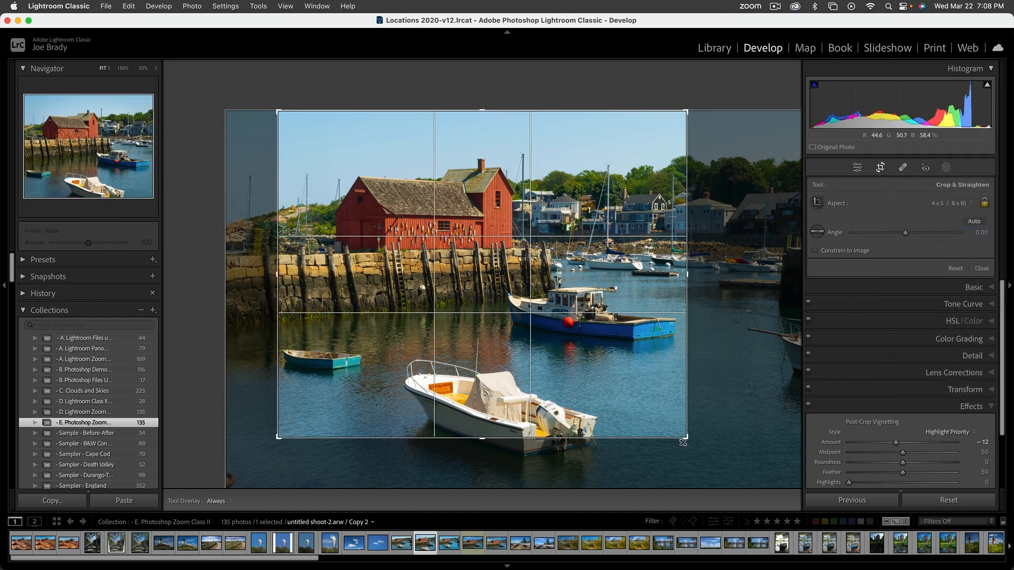
# Step: Give the crop a custom aspect ratio of 12 x 8
pyautogui.click(960, 204)
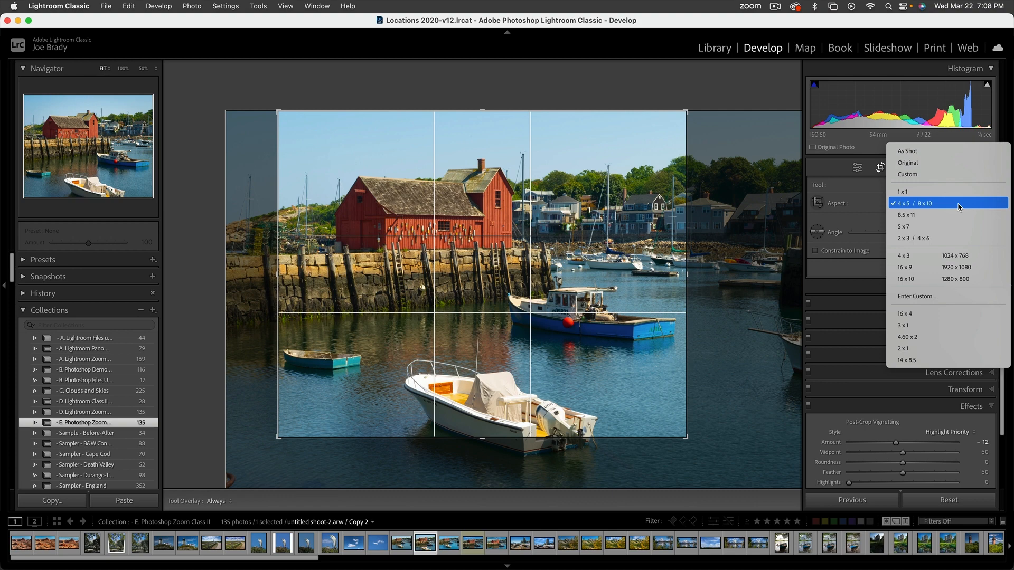
pyautogui.click(930, 297)
pyautogui.write('12')
pyautogui.press('Tab')
pyautogui.write('8')
pyautogui.click(553, 188)
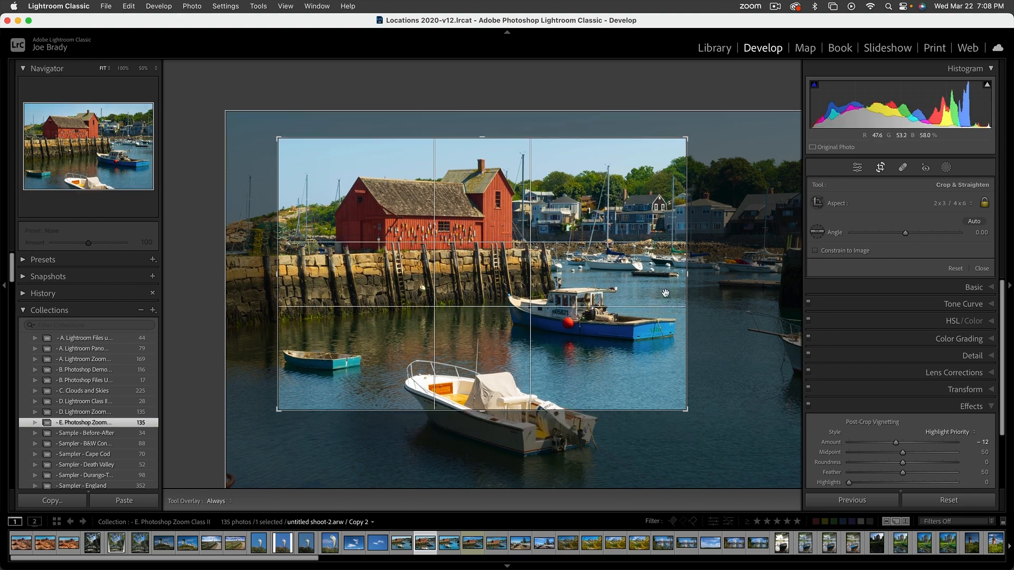
# Step: Enlarge the crop frame, reposition the harbor scene inside it, and apply the crop
pyautogui.moveTo(687, 276); pyautogui.dragTo(722, 281)
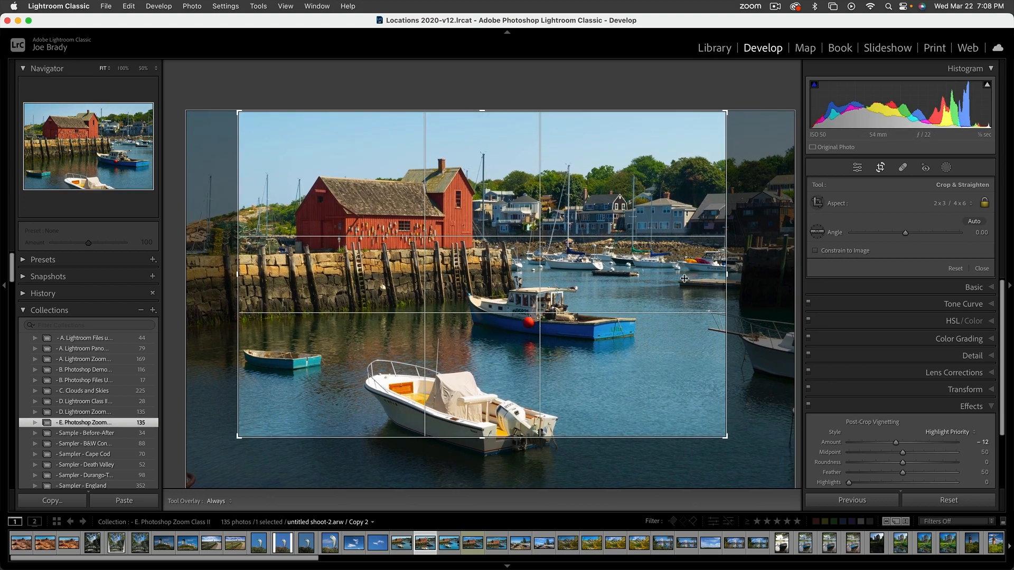
pyautogui.moveTo(591, 269); pyautogui.dragTo(617, 261)
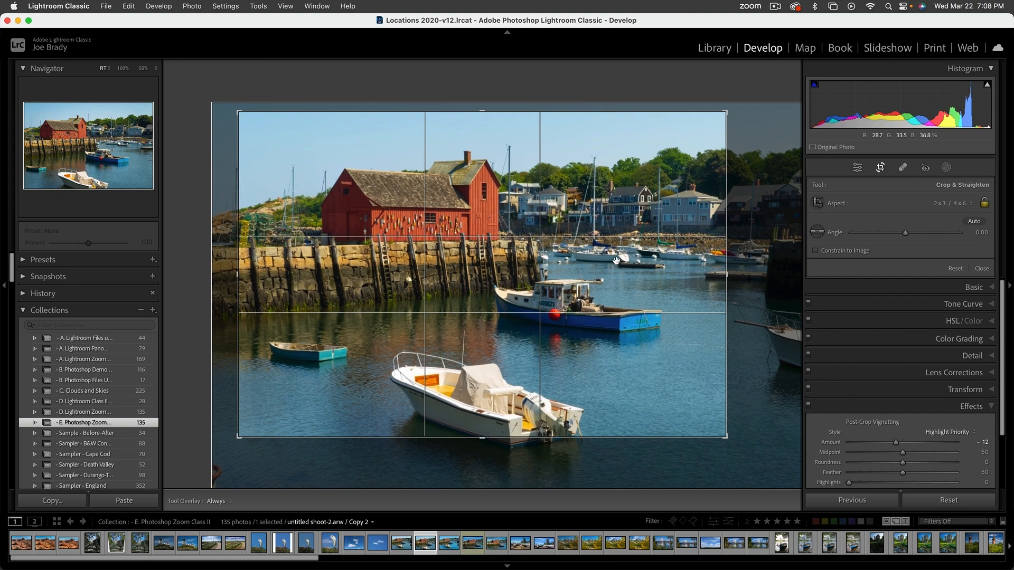
pyautogui.press('Return')
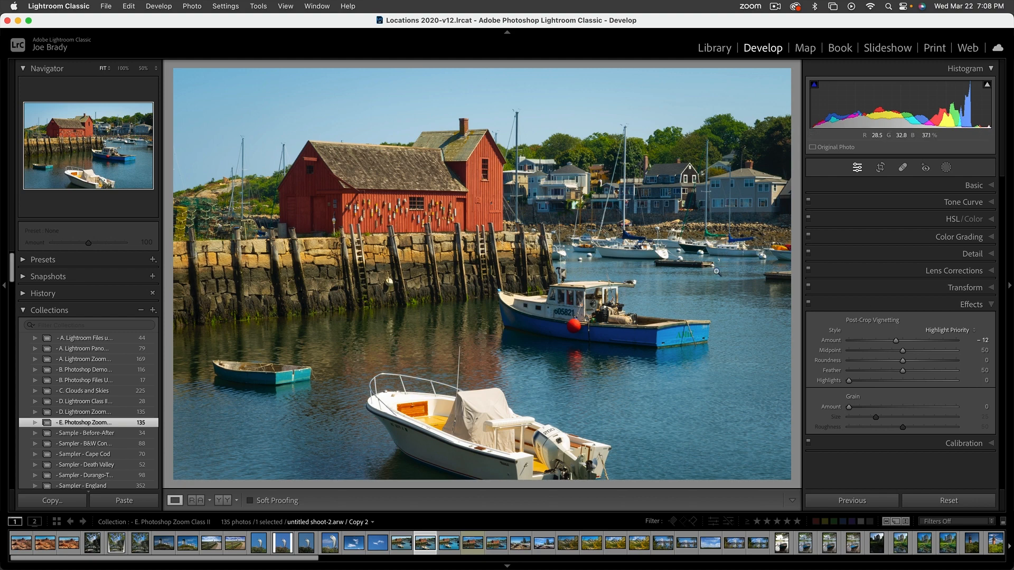
# Step: Compare the recropped photo with and without its vignette and create another virtual copy
pyautogui.click(809, 303)
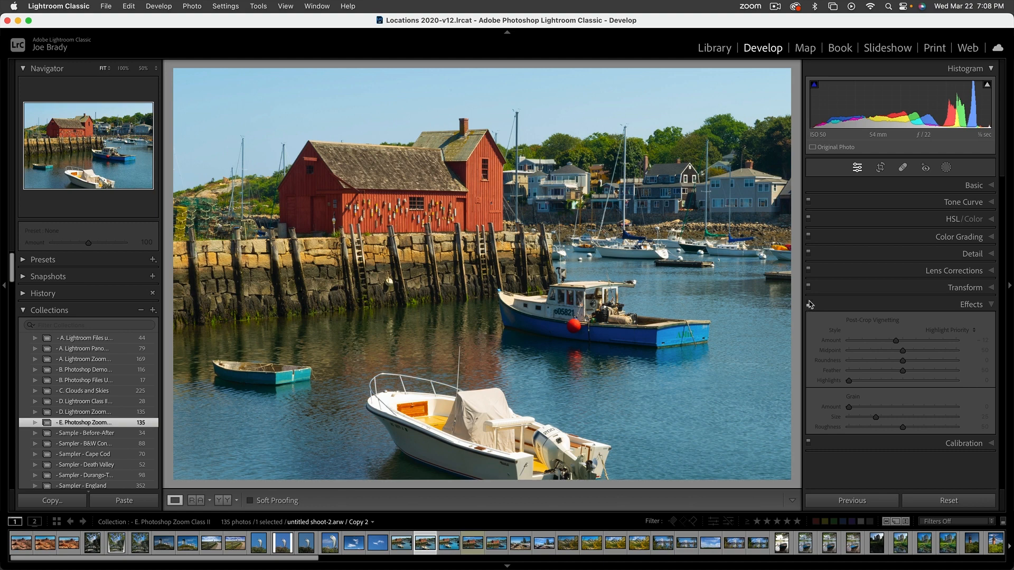
pyautogui.click(809, 305)
pyautogui.click(809, 304)
pyautogui.click(809, 304)
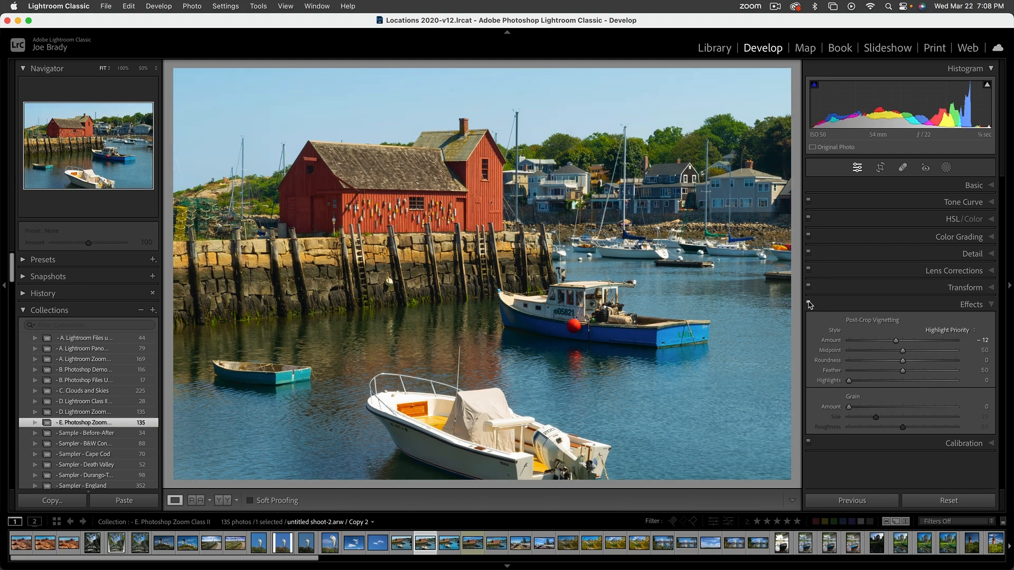
pyautogui.click(809, 306)
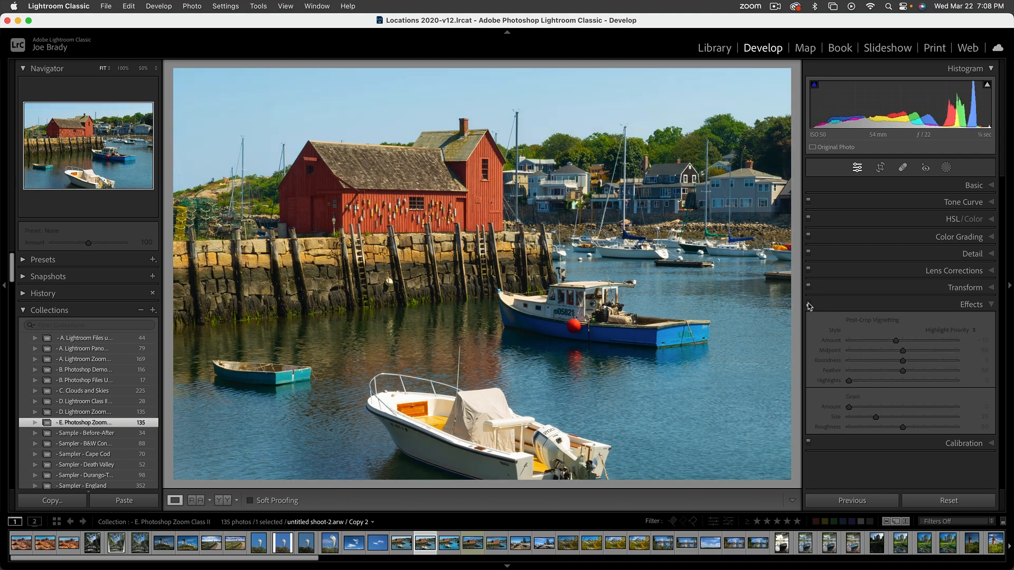
pyautogui.click(808, 305)
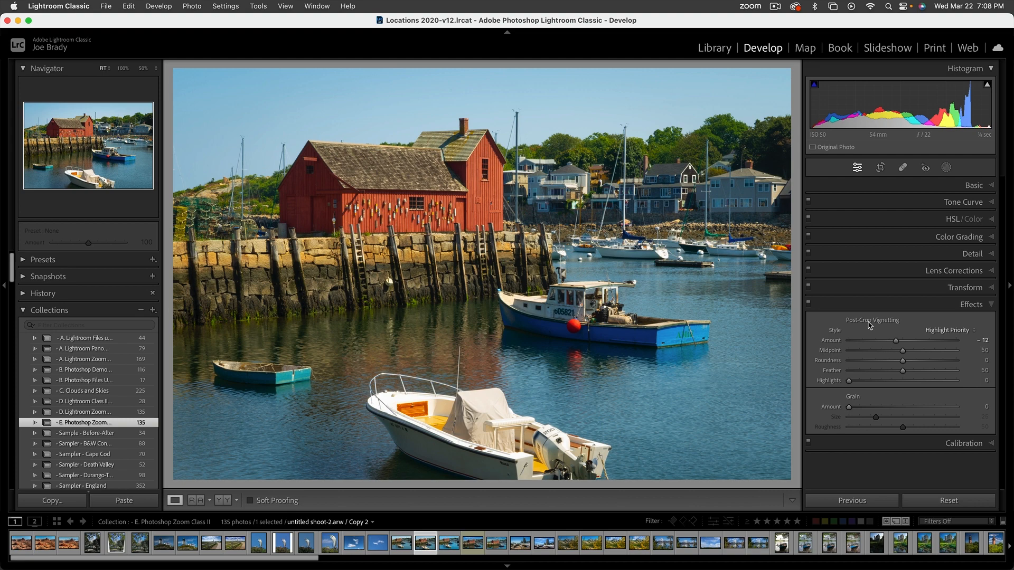
pyautogui.press('super+apostrophe')
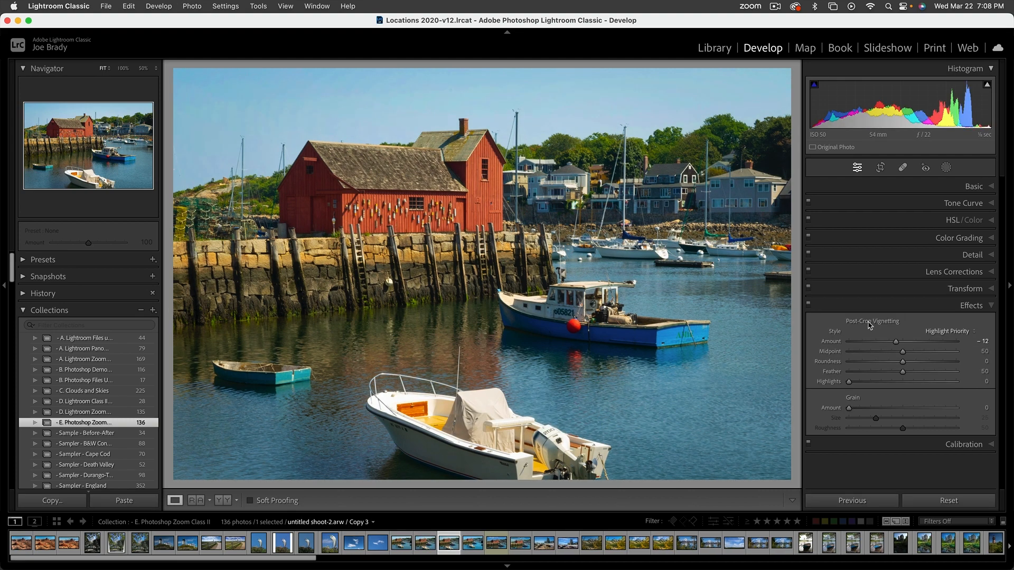
# Step: Reopen the crop, try the 16 x 9 aspect ratio, and change it to 14 x 8.5
pyautogui.press('r')
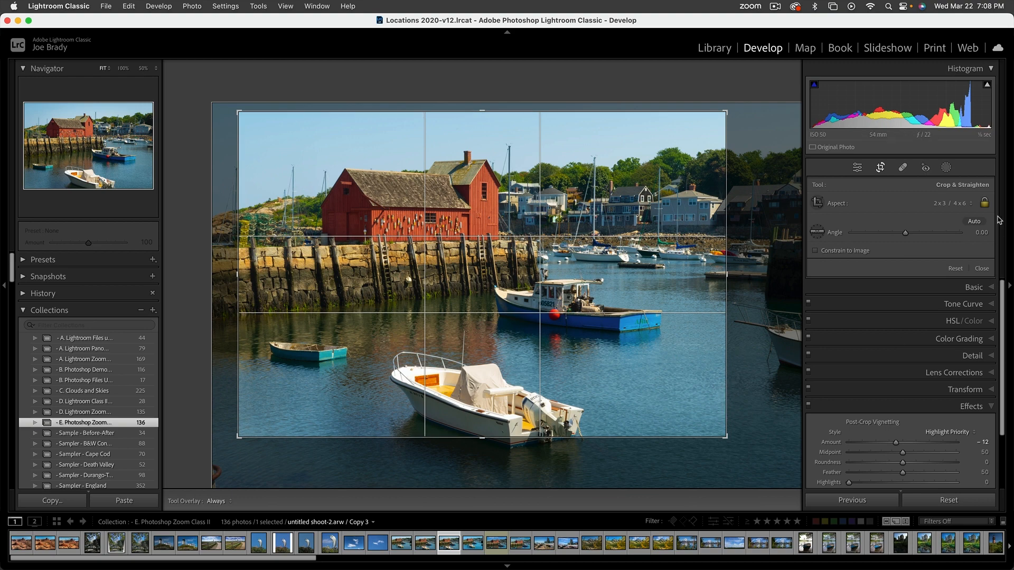
pyautogui.click(960, 206)
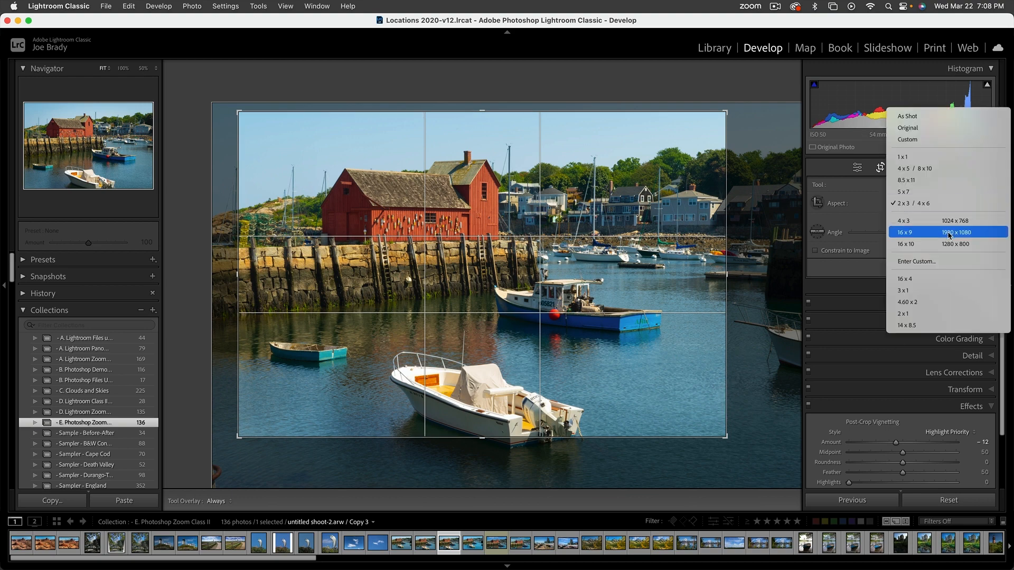
pyautogui.click(949, 232)
pyautogui.click(965, 206)
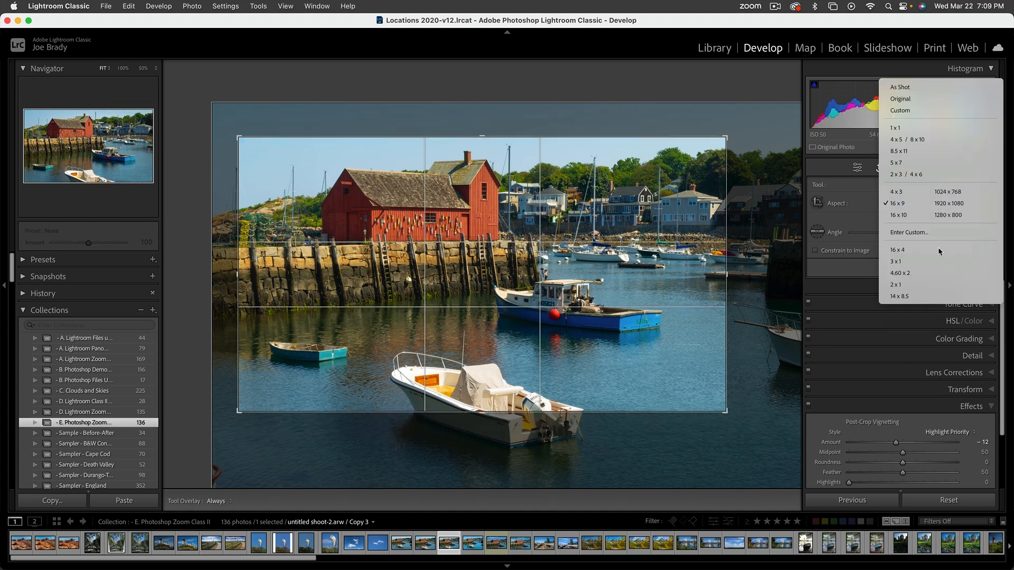
pyautogui.click(930, 297)
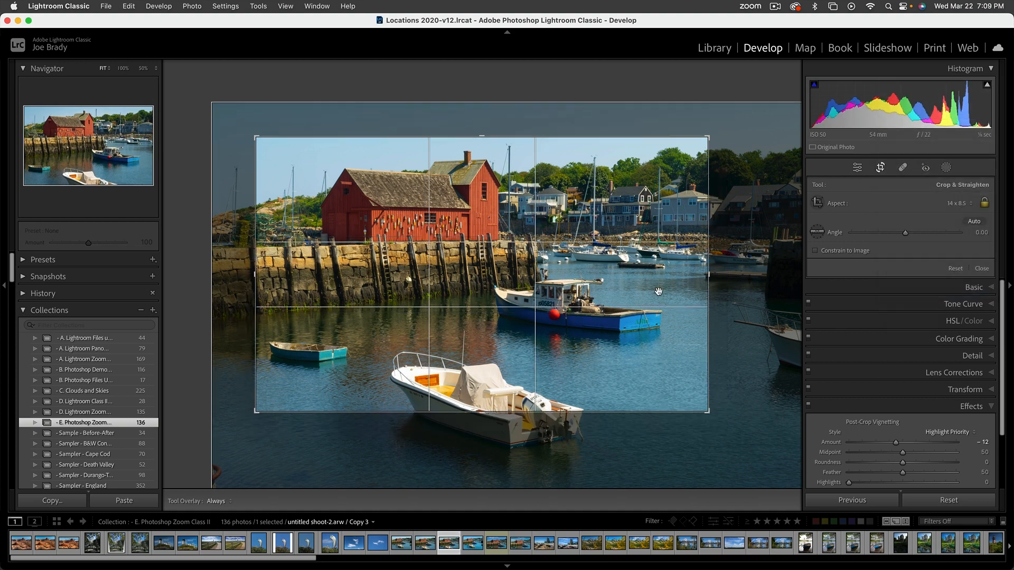
# Step: Enlarge the 14 x 8.5 crop frame, shift the harbor scene down inside it, and apply the crop
pyautogui.moveTo(709, 273); pyautogui.dragTo(729, 274)
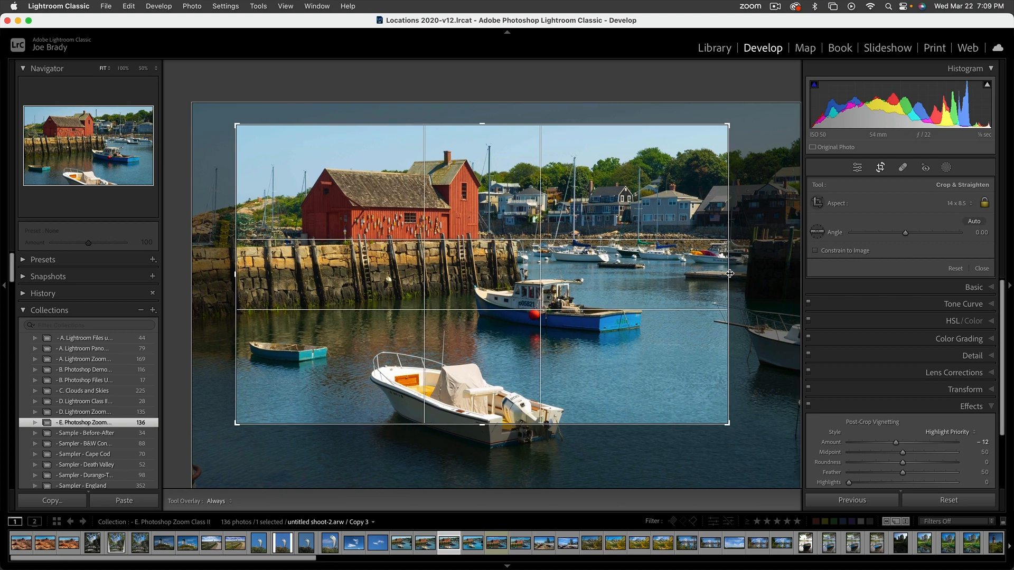
pyautogui.moveTo(619, 281)
pyautogui.mouseDown()
pyautogui.moveTo(642, 288)
pyautogui.moveTo(620, 292)
pyautogui.mouseUp()
pyautogui.press('Return')
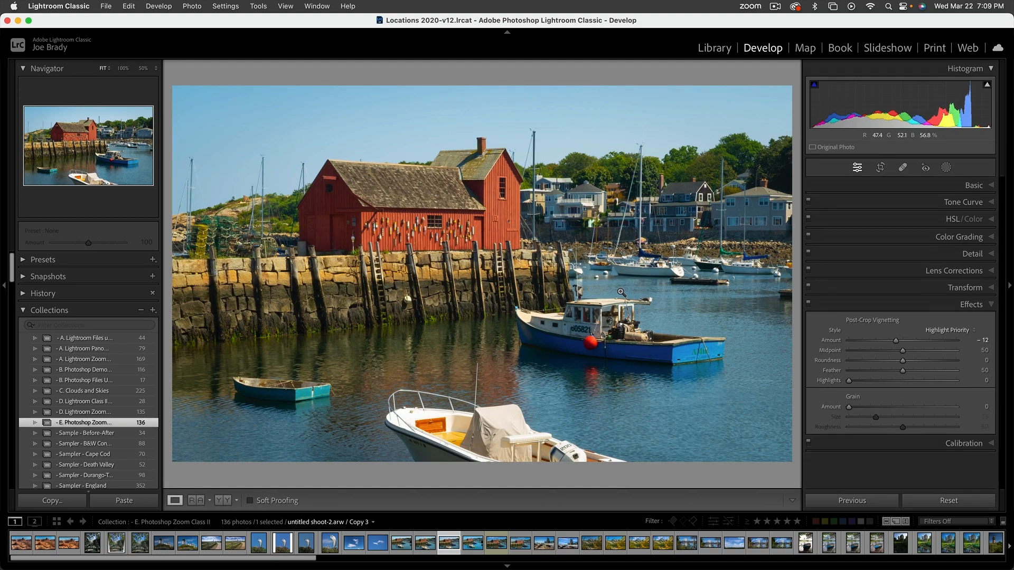
# Step: Compare the 14 x 8.5 crop with and without its vignette and save the version as another virtual copy
pyautogui.click(807, 305)
pyautogui.click(808, 304)
pyautogui.click(809, 305)
pyautogui.click(809, 305)
pyautogui.press('super+apostrophe')
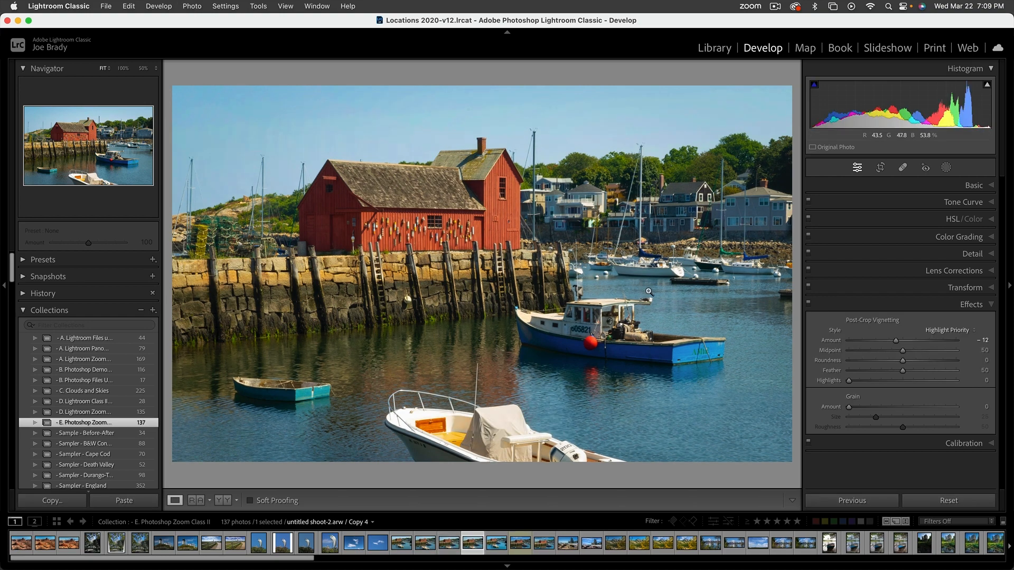
# Step: Rotate the new copy's crop to portrait orientation, reposition it over the red shack and white boat, and apply it
pyautogui.press('r')
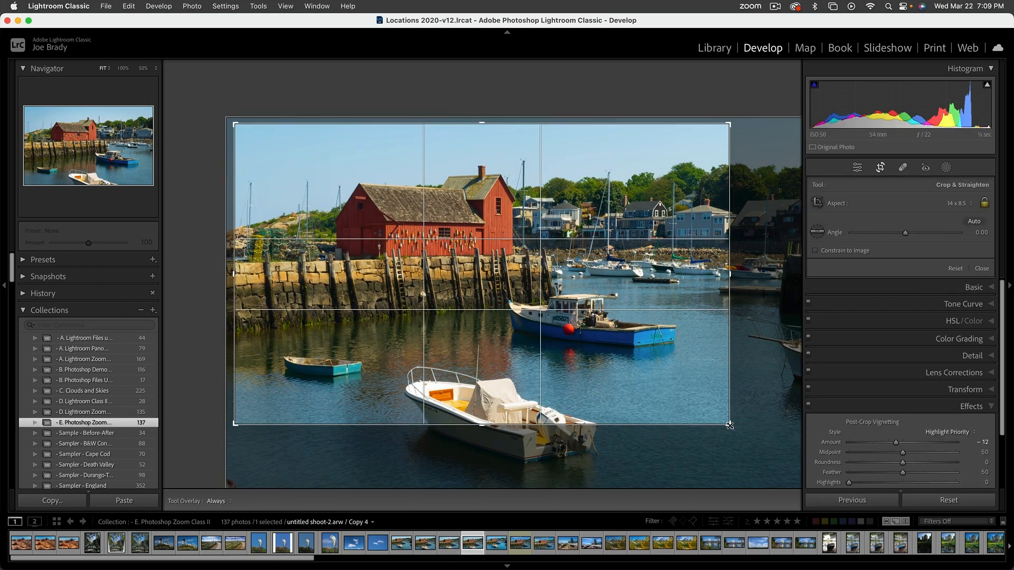
pyautogui.press('x')
pyautogui.moveTo(527, 294); pyautogui.dragTo(455, 292)
pyautogui.press('Return')
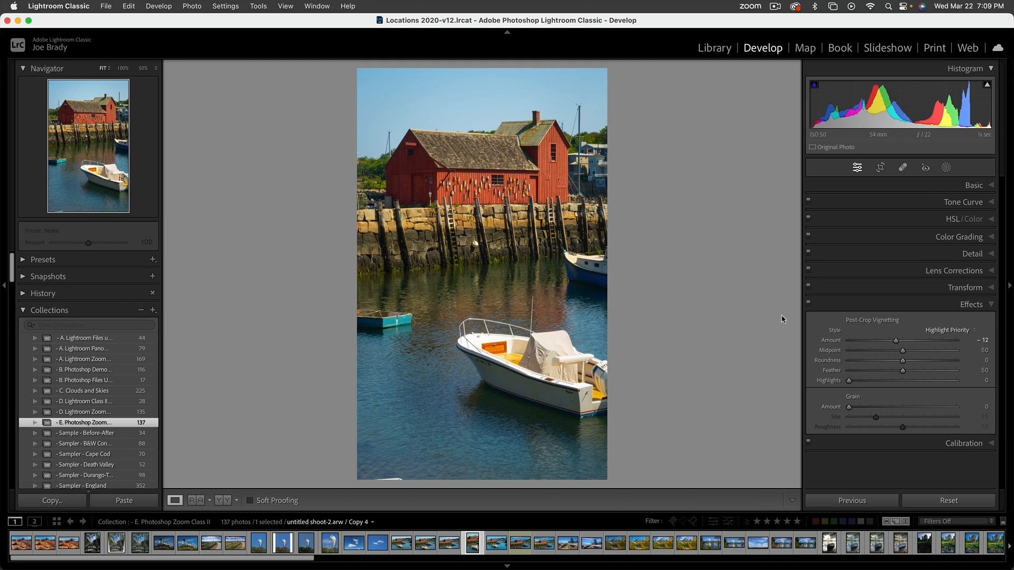
# Step: Compare the portrait crop with and without the post-crop vignette, leaving the effect switched on
pyautogui.click(809, 305)
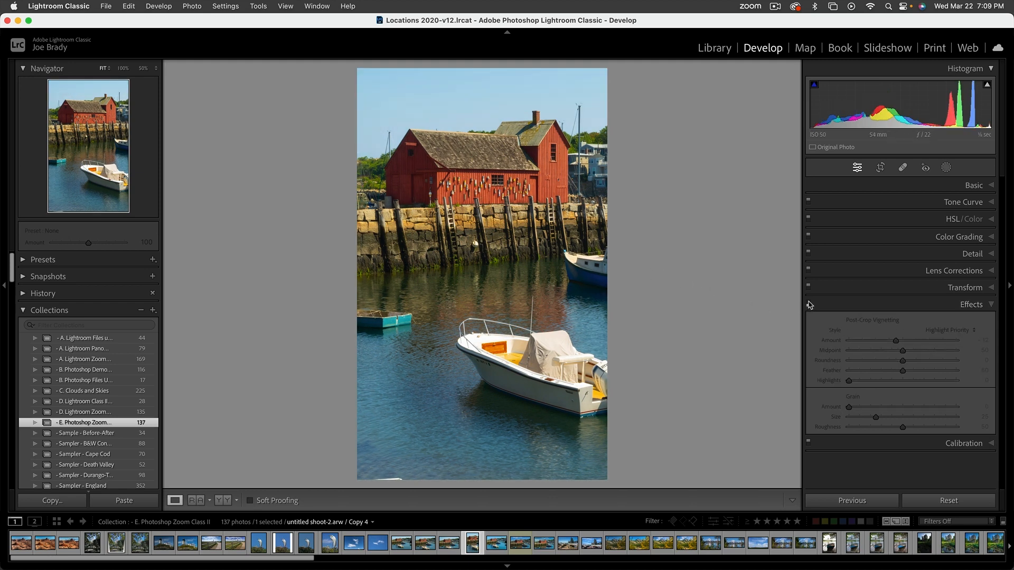
pyautogui.click(809, 305)
pyautogui.click(808, 307)
pyautogui.click(809, 305)
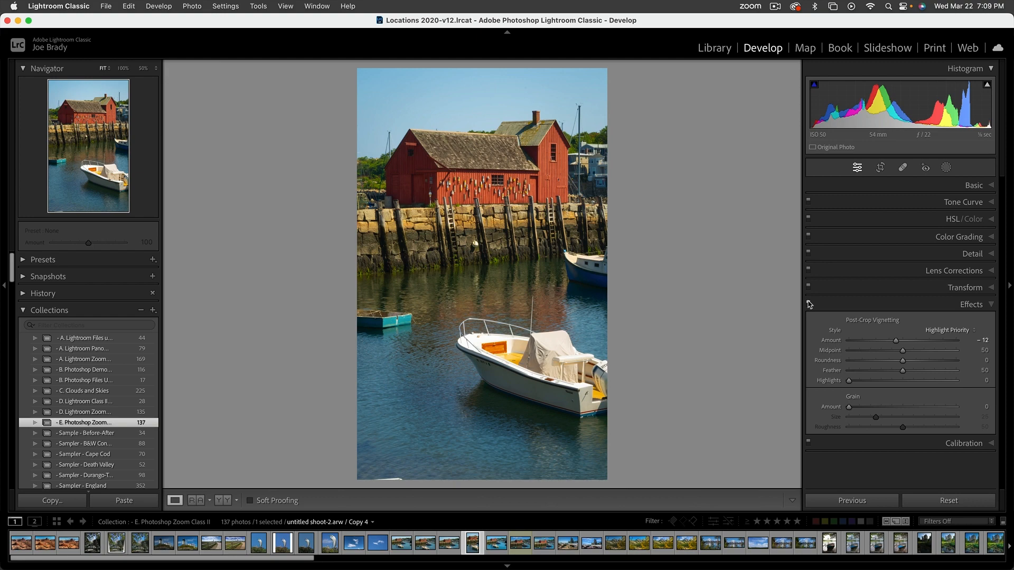
# Step: Select the original untitled shoot-2.arw without vignette and open it for editing in Adobe Photoshop 2023
pyautogui.click(403, 542)
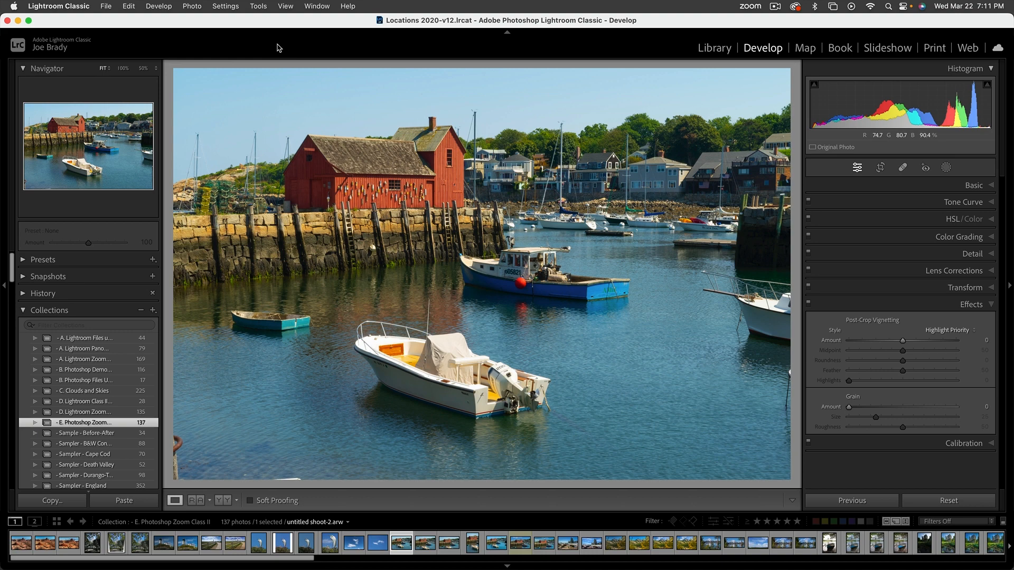
pyautogui.click(192, 7)
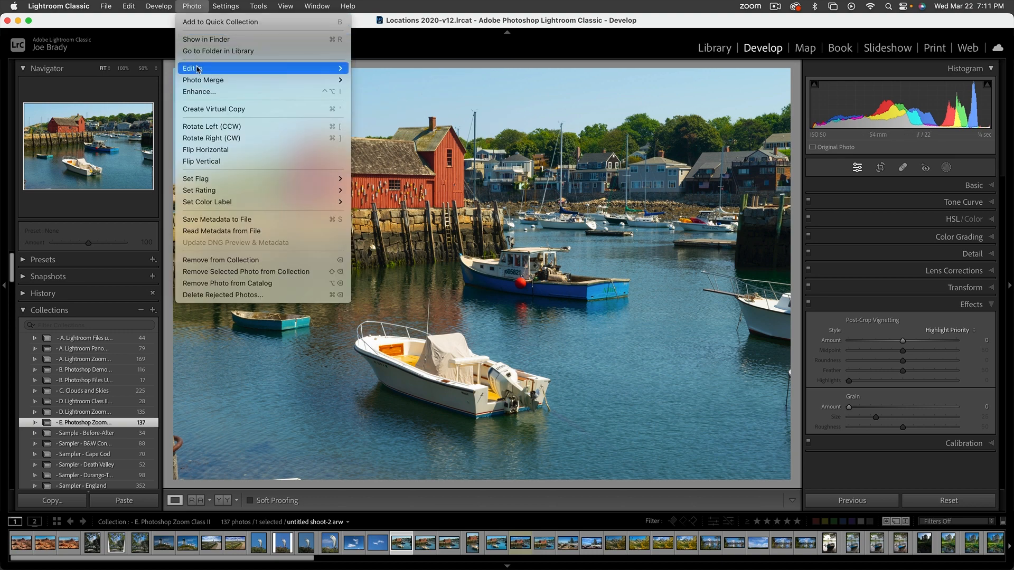
pyautogui.moveTo(199, 70)
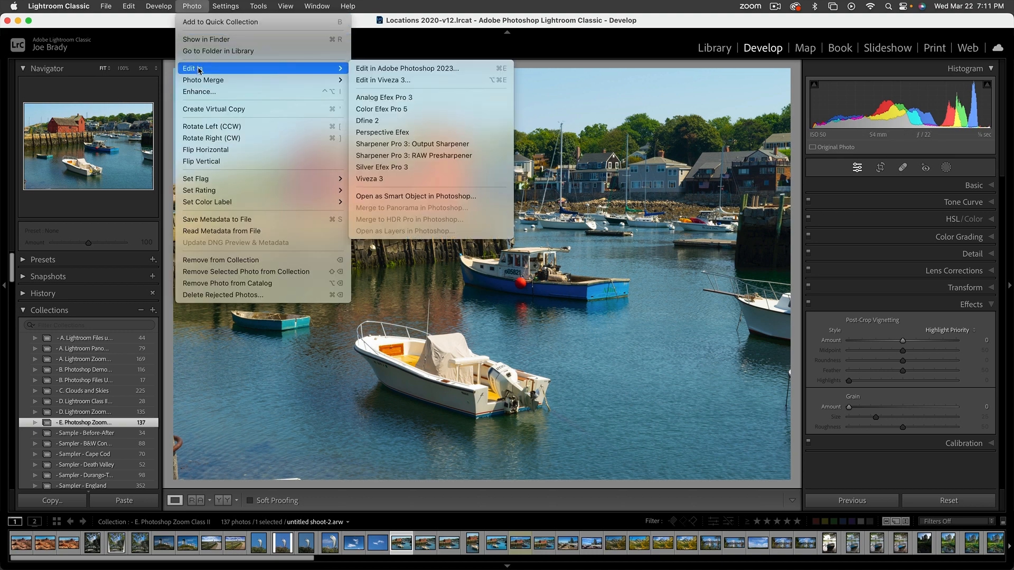
pyautogui.click(504, 73)
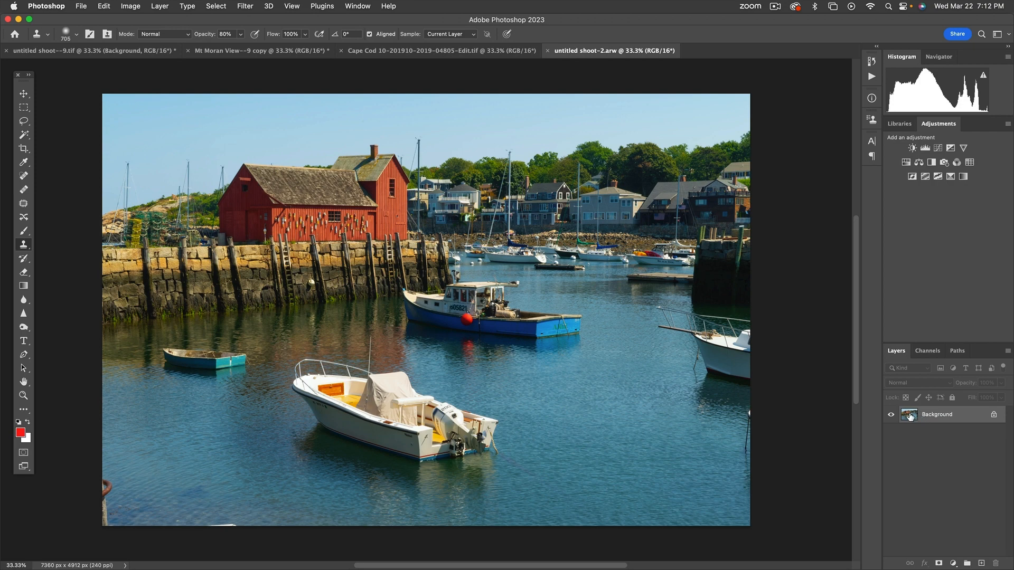
# Step: Duplicate the Background layer and reset the foreground and background colors to their defaults
pyautogui.moveTo(909, 417); pyautogui.dragTo(982, 564)
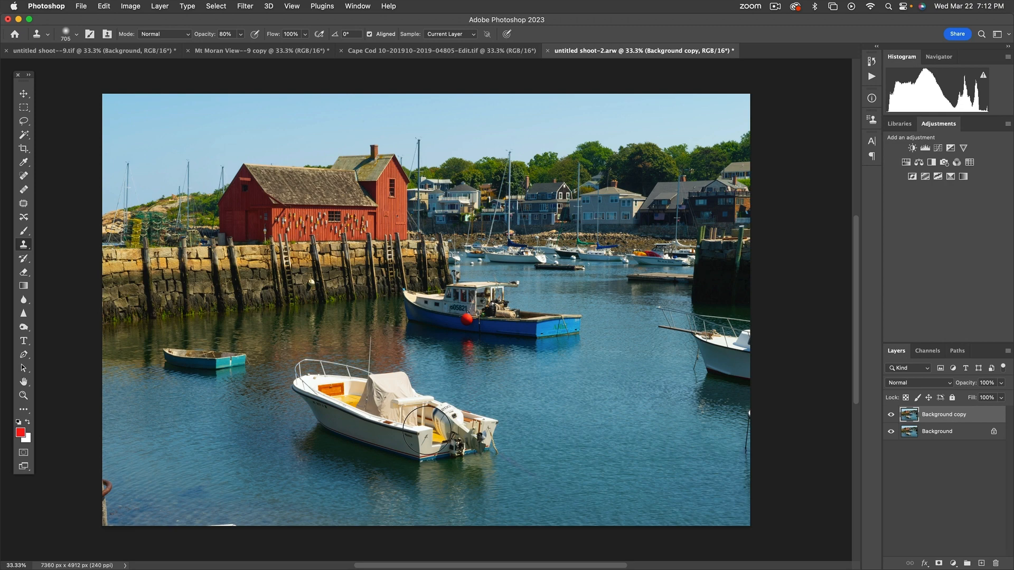
pyautogui.press('d')
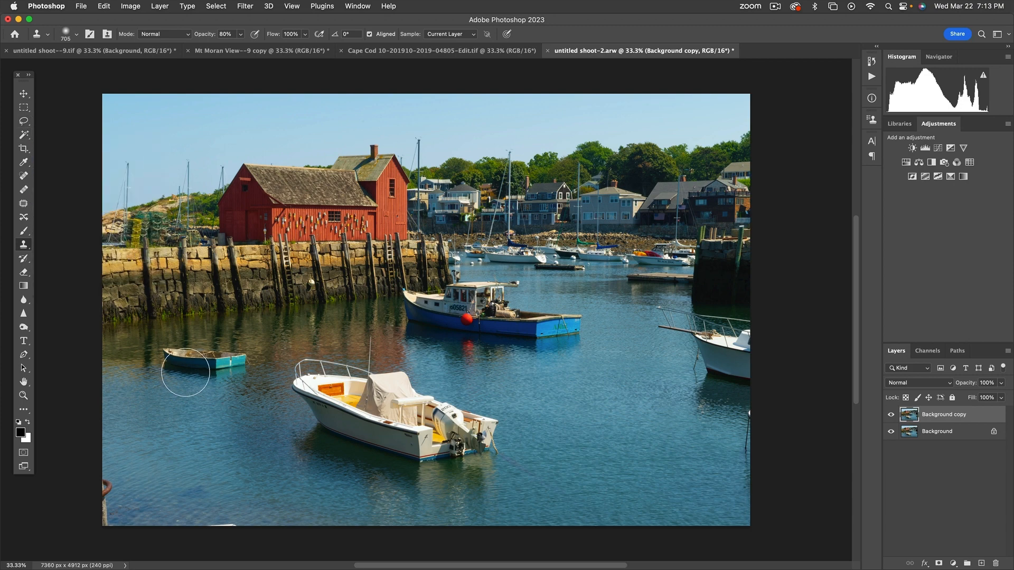
# Step: Select the rusty post in the photo's lower-left corner with a freehand Lasso outline
pyautogui.click(24, 109)
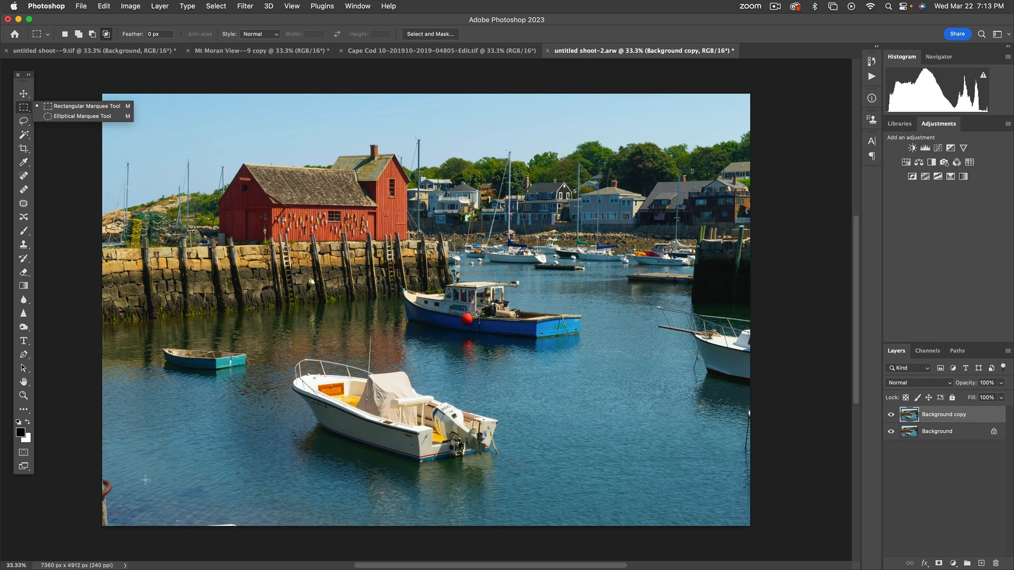
pyautogui.press('l')
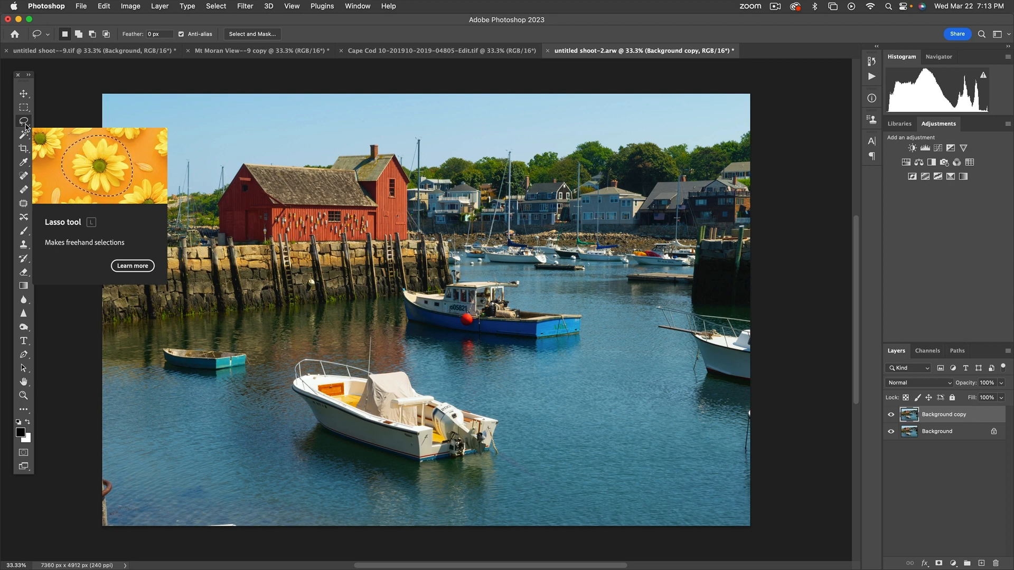
pyautogui.hscroll(-2, 26, 127)
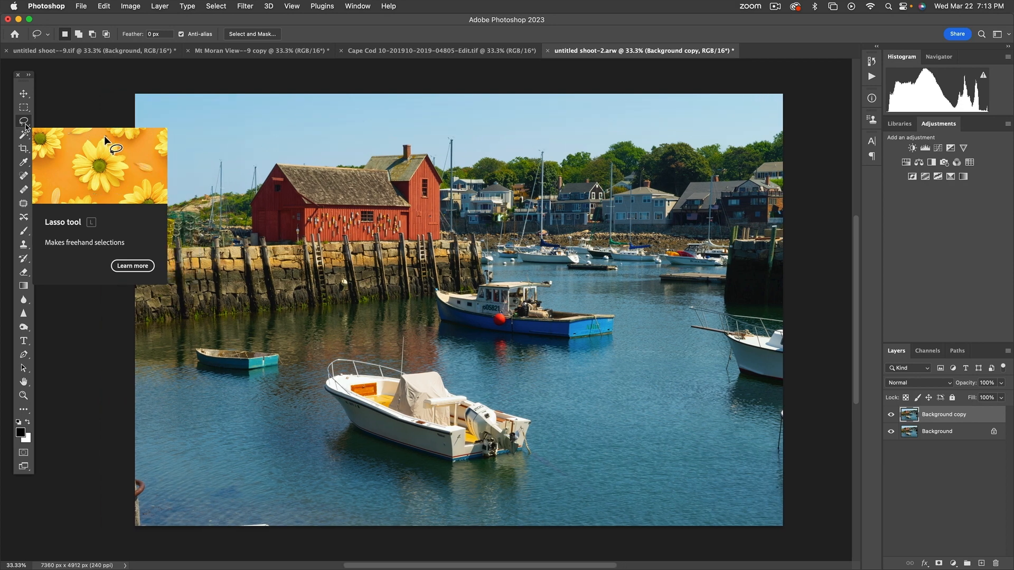
pyautogui.click(26, 127)
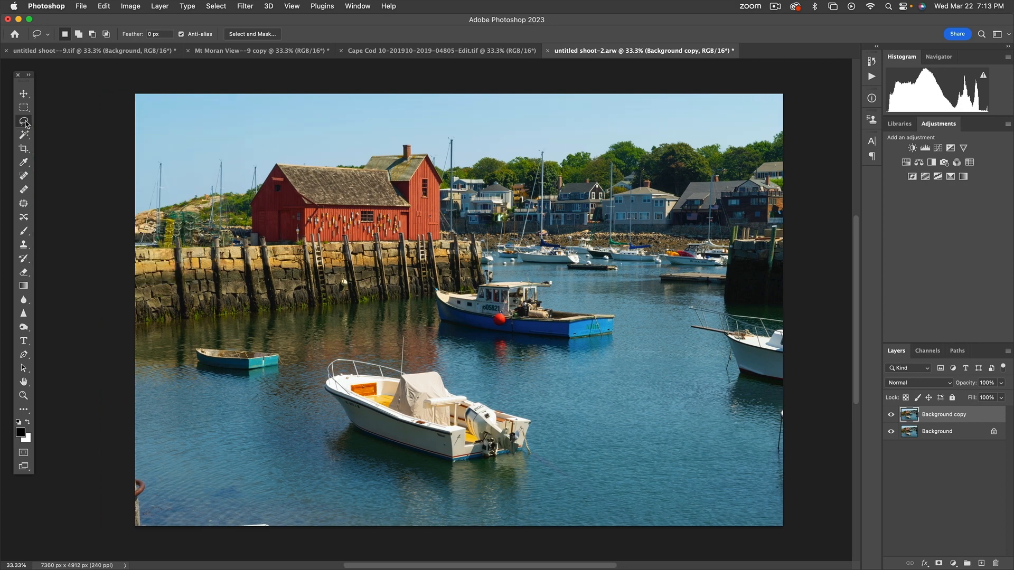
pyautogui.moveTo(140, 465)
pyautogui.mouseDown()
pyautogui.moveTo(152, 501)
pyautogui.moveTo(140, 530)
pyautogui.moveTo(121, 529)
pyautogui.moveTo(130, 474)
pyautogui.mouseUp()
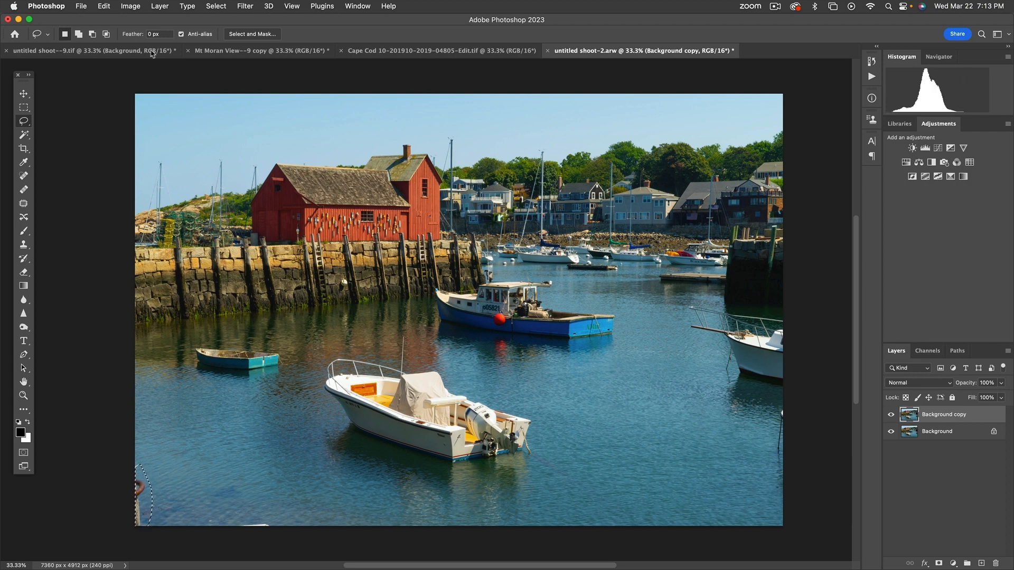
# Step: Fill the selected post area with Content-Aware at 100% opacity in Normal mode, and deselect
pyautogui.click(104, 6)
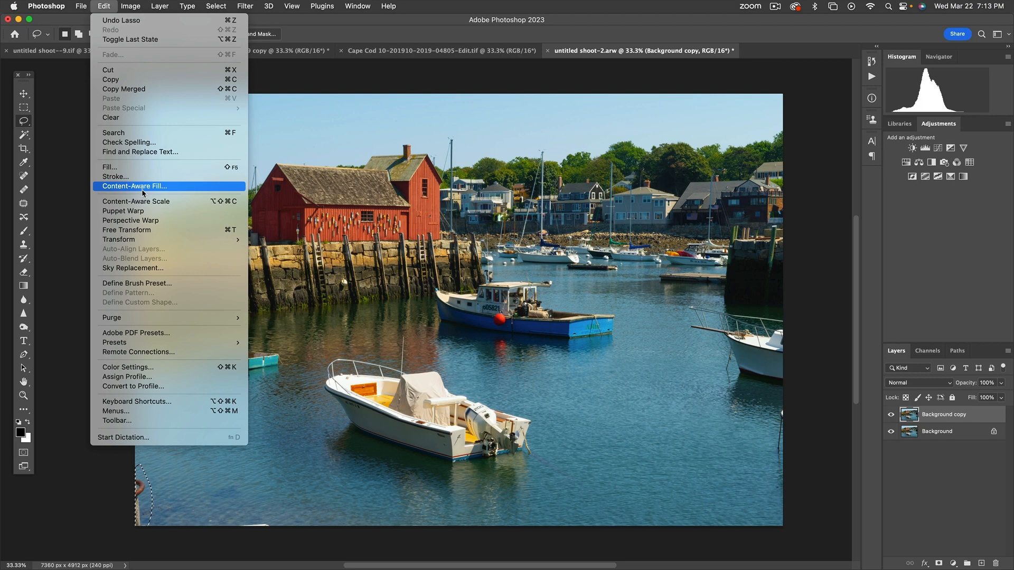
pyautogui.click(140, 167)
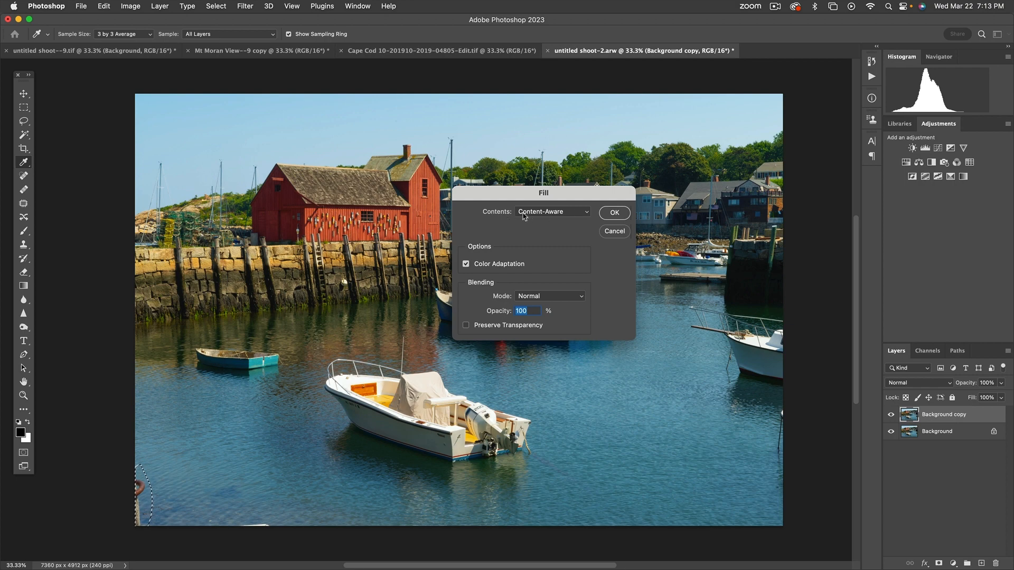
pyautogui.click(564, 212)
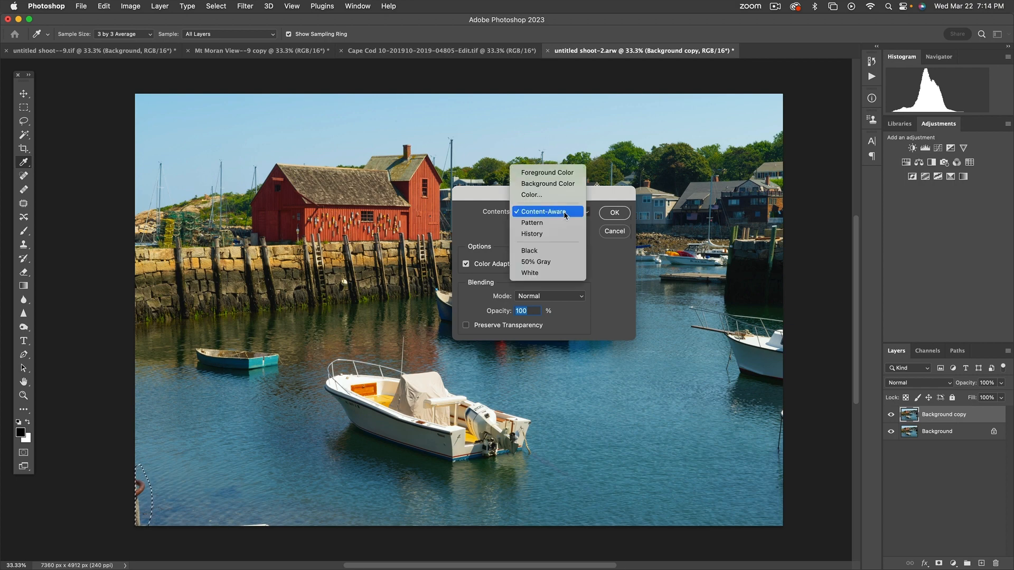
pyautogui.click(569, 215)
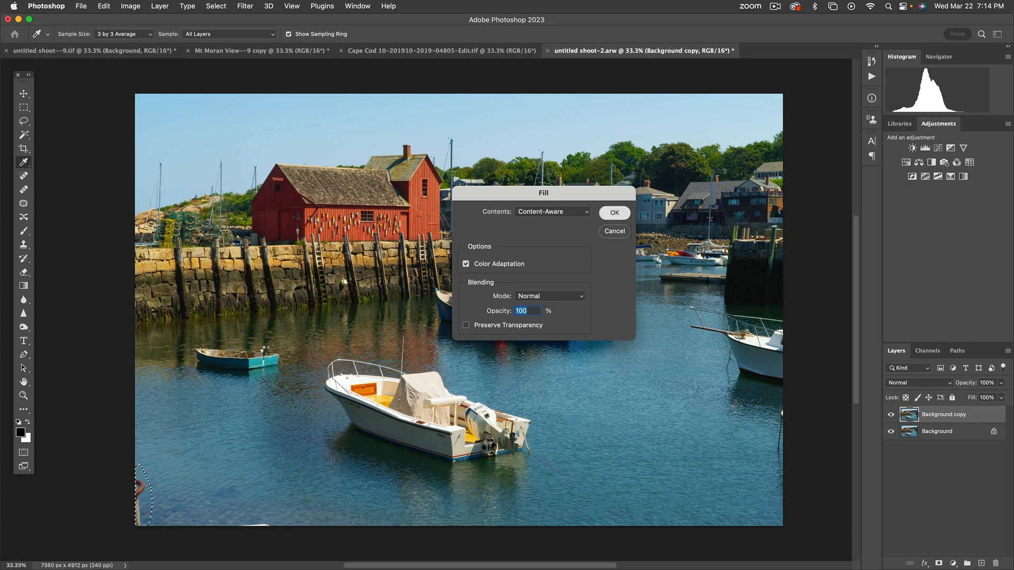
pyautogui.click(614, 213)
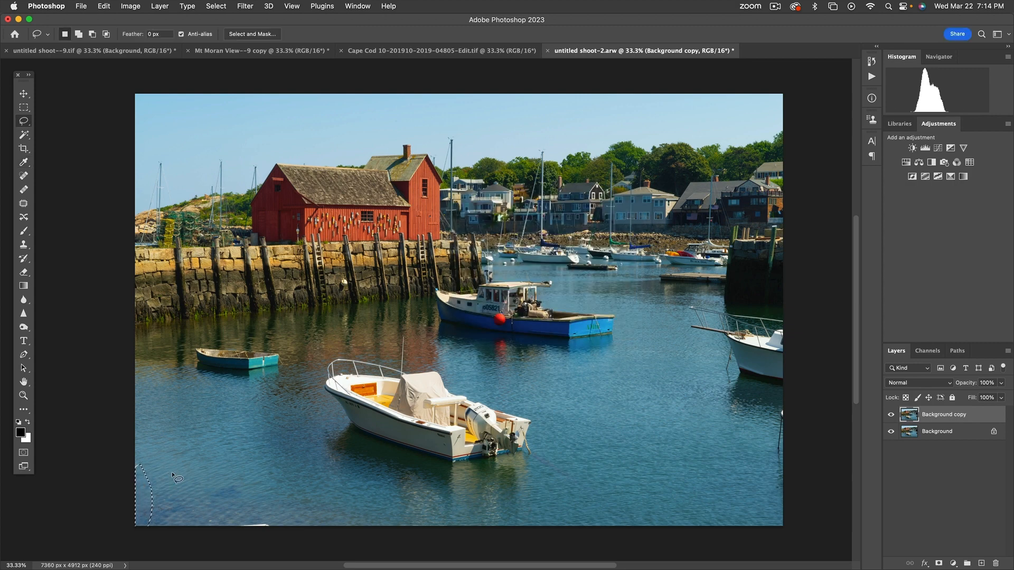
pyautogui.press('super+d')
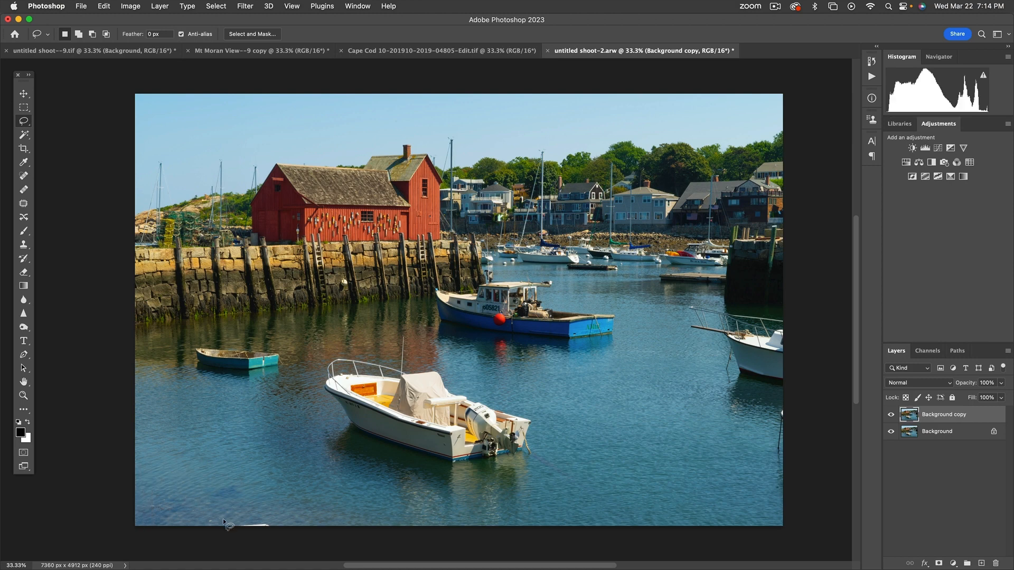
# Step: Lasso the white sliver at the photo's bottom edge, remove it with a Content-Aware fill, and deselect
pyautogui.moveTo(217, 523)
pyautogui.mouseDown()
pyautogui.moveTo(278, 524)
pyautogui.moveTo(211, 541)
pyautogui.mouseUp()
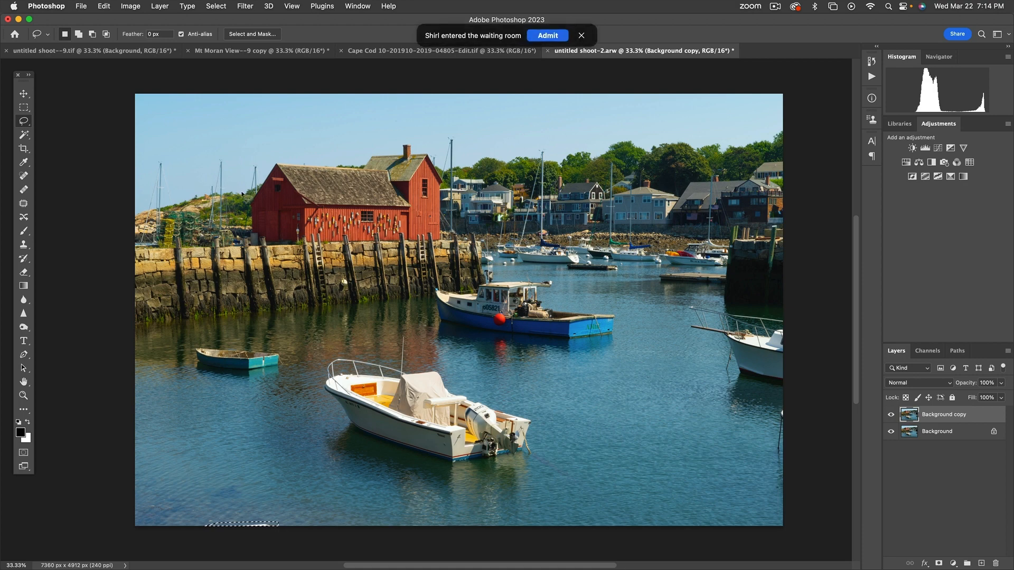
pyautogui.click(105, 6)
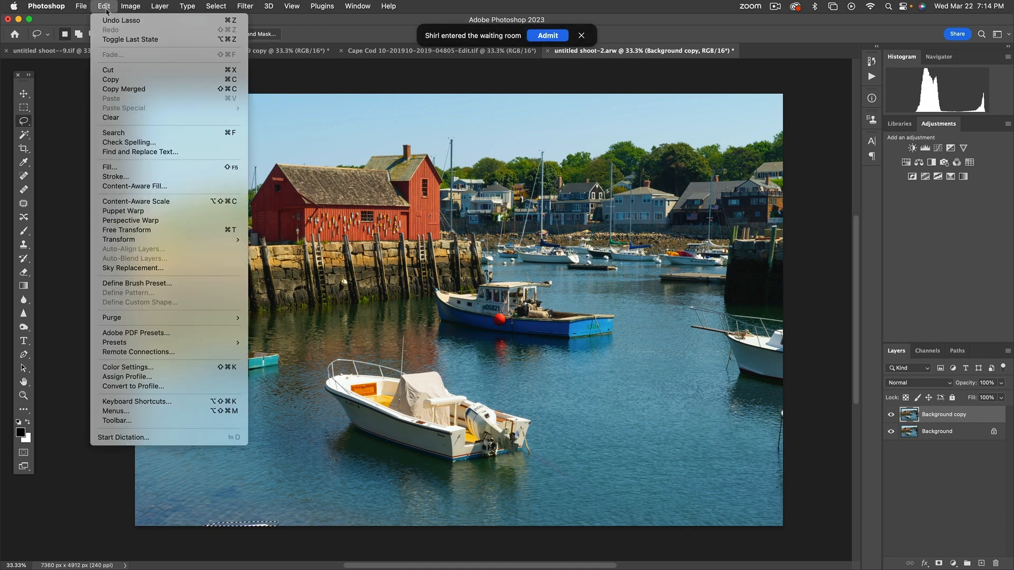
pyautogui.click(195, 169)
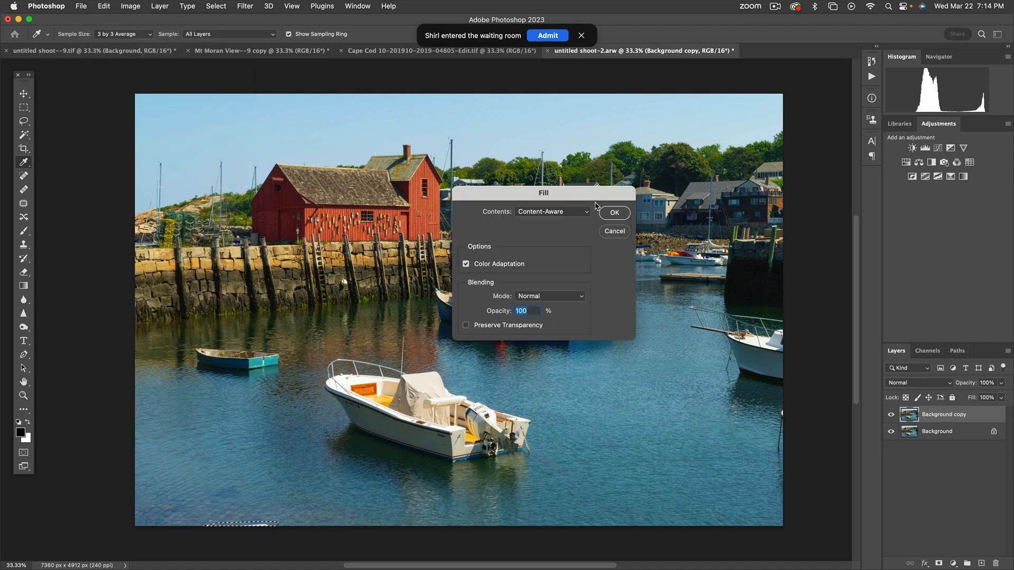
pyautogui.click(615, 213)
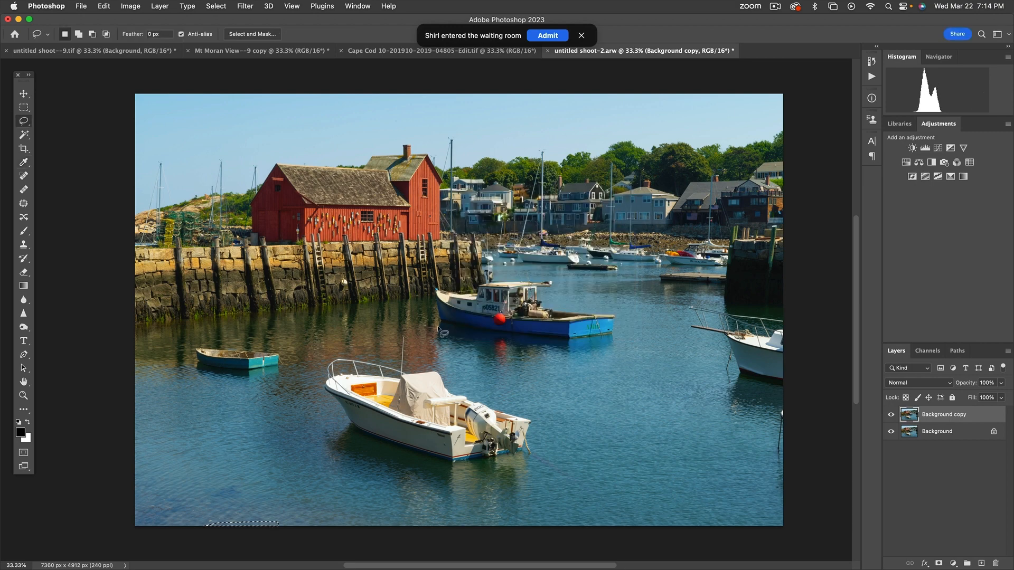
pyautogui.press('super+d')
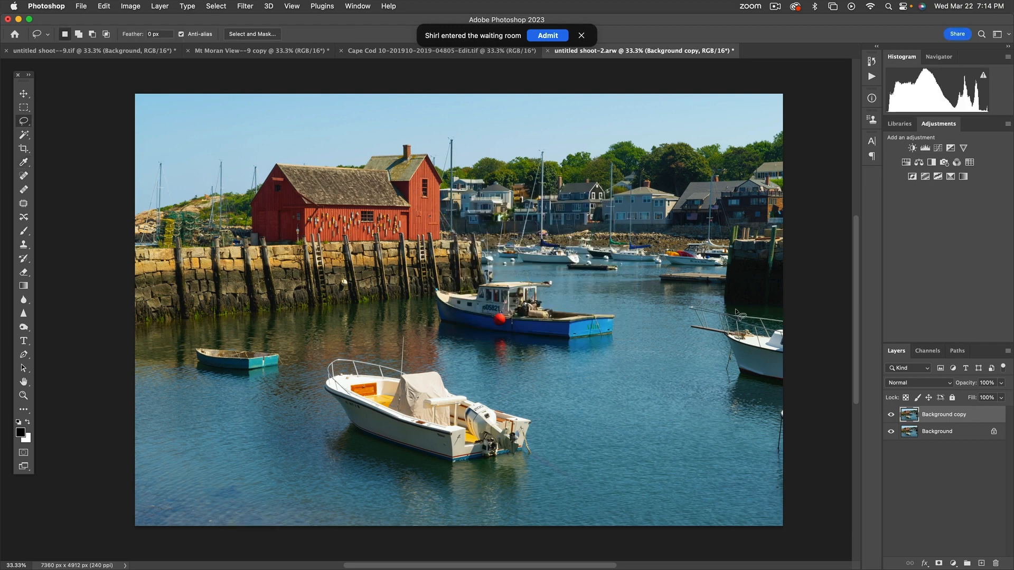
# Step: Draw a freehand Lasso outline around the cut-off white boat and its reflection at the photo's right edge
pyautogui.moveTo(727, 309)
pyautogui.mouseDown()
pyautogui.moveTo(683, 306)
pyautogui.moveTo(680, 316)
pyautogui.moveTo(689, 334)
pyautogui.moveTo(721, 346)
pyautogui.moveTo(716, 413)
pyautogui.moveTo(736, 431)
pyautogui.moveTo(772, 422)
pyautogui.moveTo(781, 454)
pyautogui.moveTo(802, 406)
pyautogui.moveTo(799, 314)
pyautogui.moveTo(749, 313)
pyautogui.mouseUp()
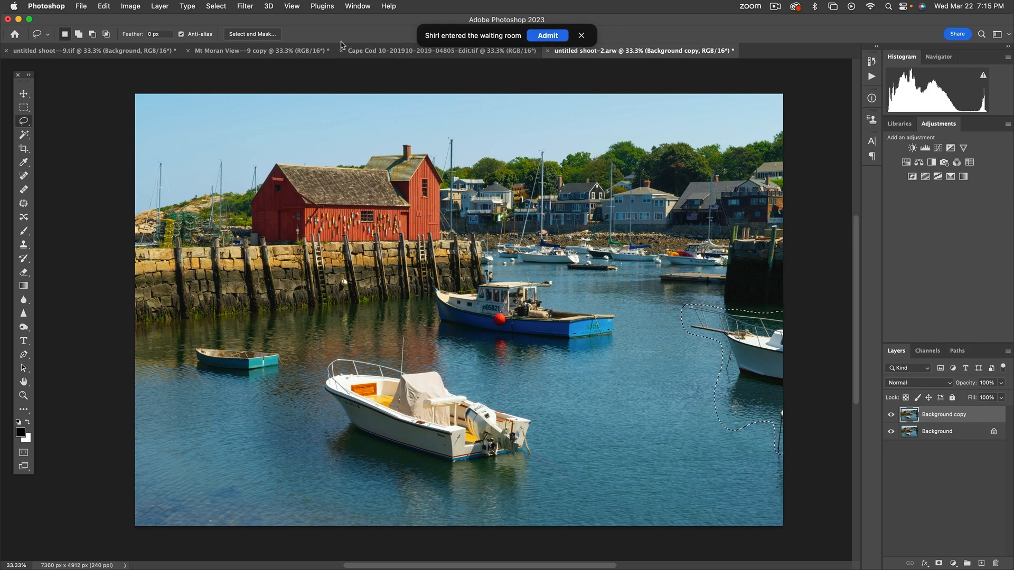
# Step: Try a Content-Aware fill at 100% opacity in Normal mode on the selected boat, and undo it
pyautogui.click(140, 6)
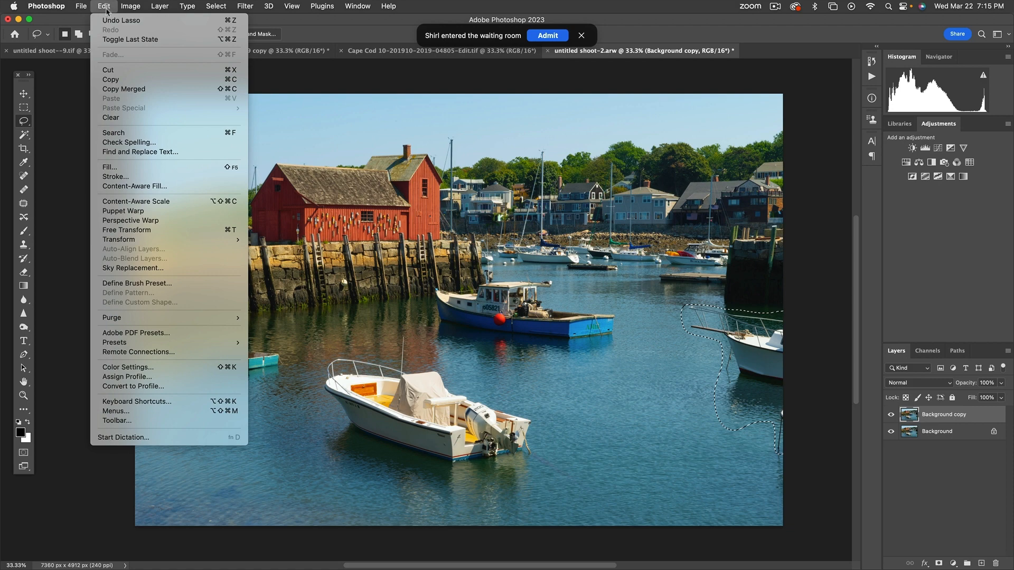
pyautogui.click(113, 167)
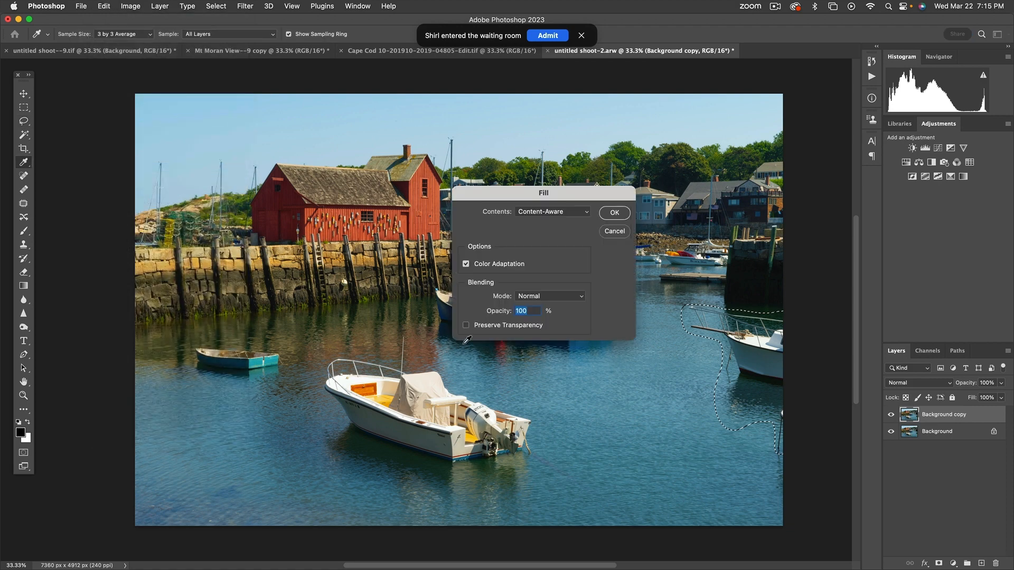
pyautogui.click(611, 213)
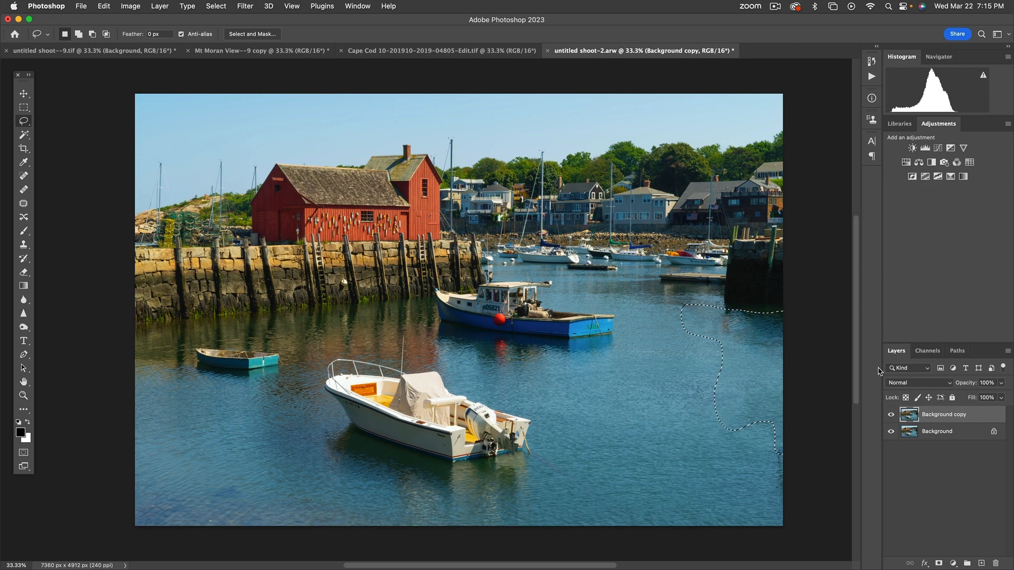
pyautogui.press('super+z')
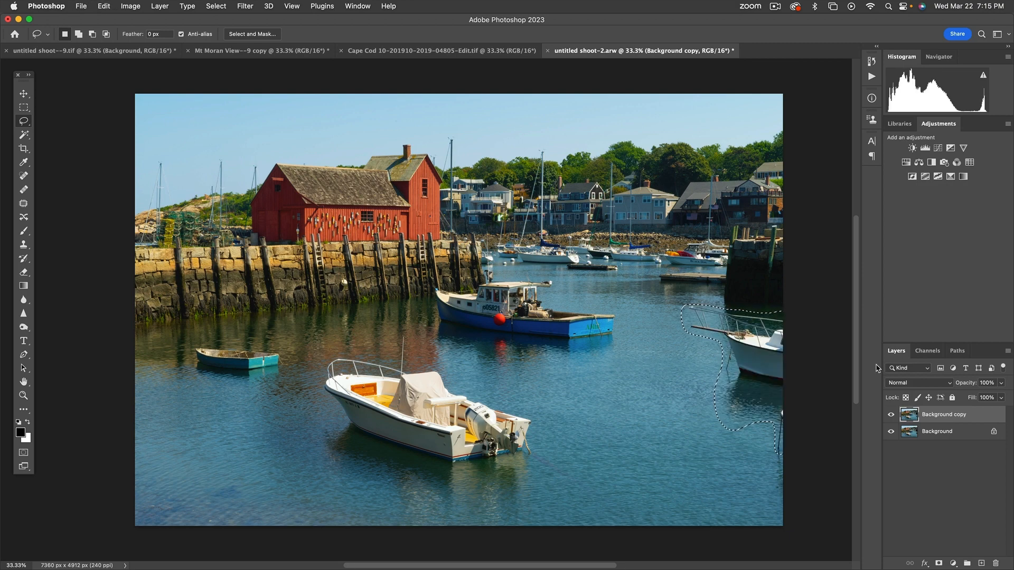
# Step: Remove the selected boat with Content-Aware Fill output to a new layer, excluding the shoreline and foreground boat from sampling, and deselect
pyautogui.click(108, 6)
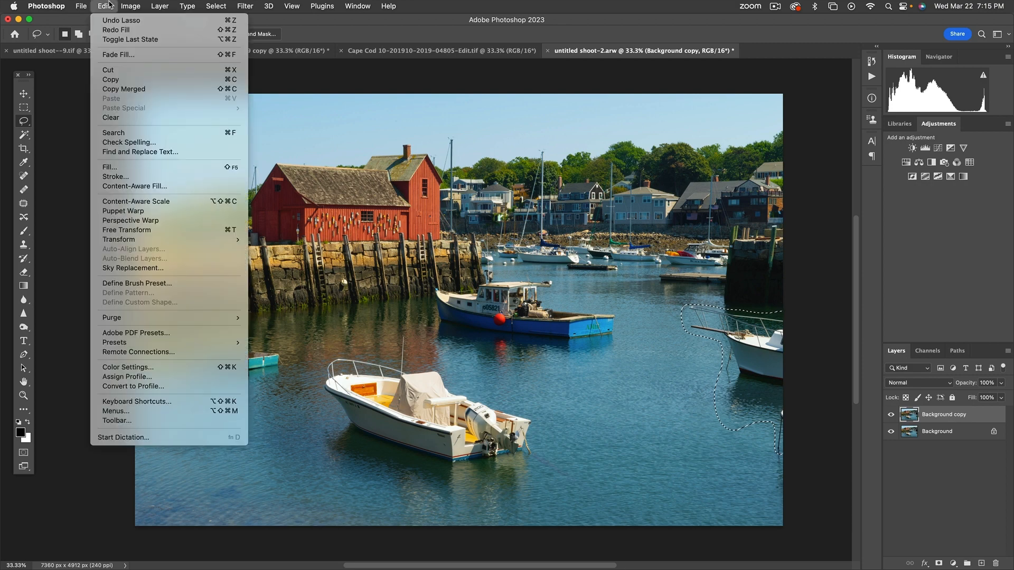
pyautogui.click(136, 187)
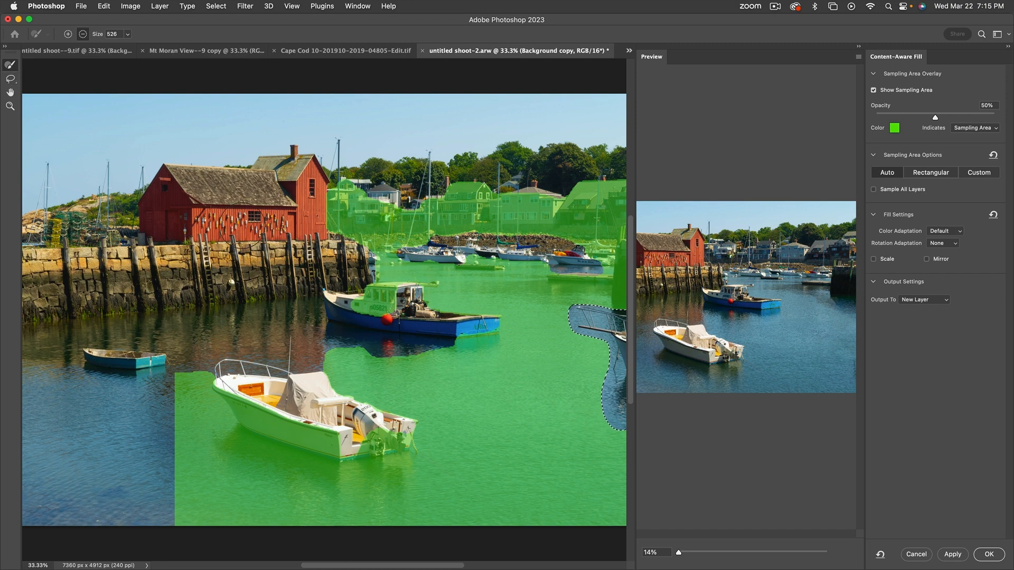
pyautogui.moveTo(320, 192)
pyautogui.mouseDown()
pyautogui.moveTo(609, 201)
pyautogui.moveTo(602, 227)
pyautogui.moveTo(338, 224)
pyautogui.moveTo(444, 243)
pyautogui.moveTo(537, 241)
pyautogui.moveTo(602, 259)
pyautogui.moveTo(423, 262)
pyautogui.moveTo(353, 248)
pyautogui.moveTo(396, 280)
pyautogui.moveTo(364, 307)
pyautogui.mouseUp()
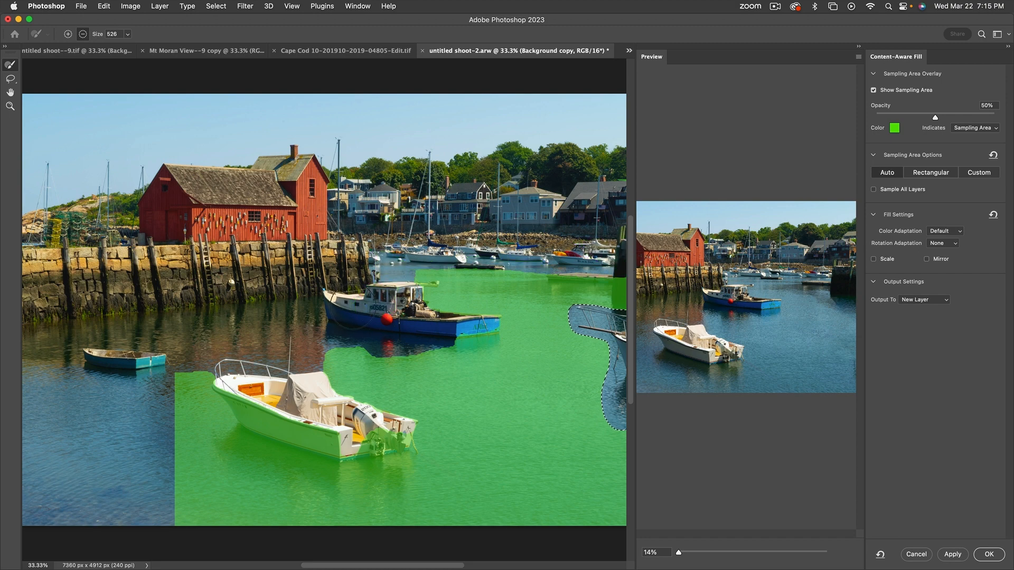
pyautogui.moveTo(372, 426)
pyautogui.mouseDown()
pyautogui.moveTo(399, 435)
pyautogui.moveTo(335, 438)
pyautogui.moveTo(245, 410)
pyautogui.moveTo(224, 384)
pyautogui.moveTo(238, 377)
pyautogui.moveTo(351, 409)
pyautogui.moveTo(365, 417)
pyautogui.moveTo(366, 438)
pyautogui.moveTo(317, 455)
pyautogui.moveTo(259, 428)
pyautogui.moveTo(242, 432)
pyautogui.moveTo(383, 475)
pyautogui.mouseUp()
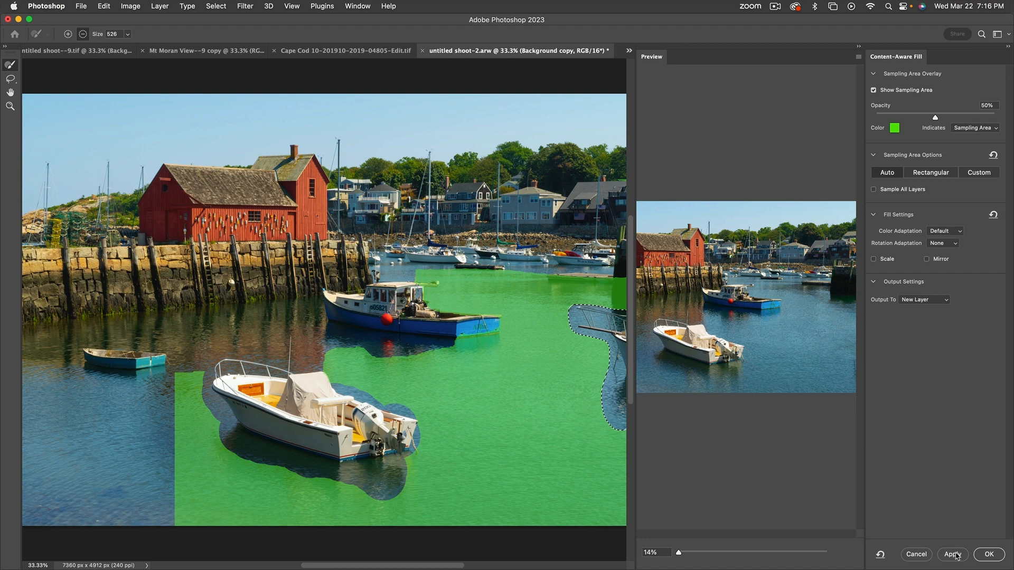
pyautogui.click(990, 555)
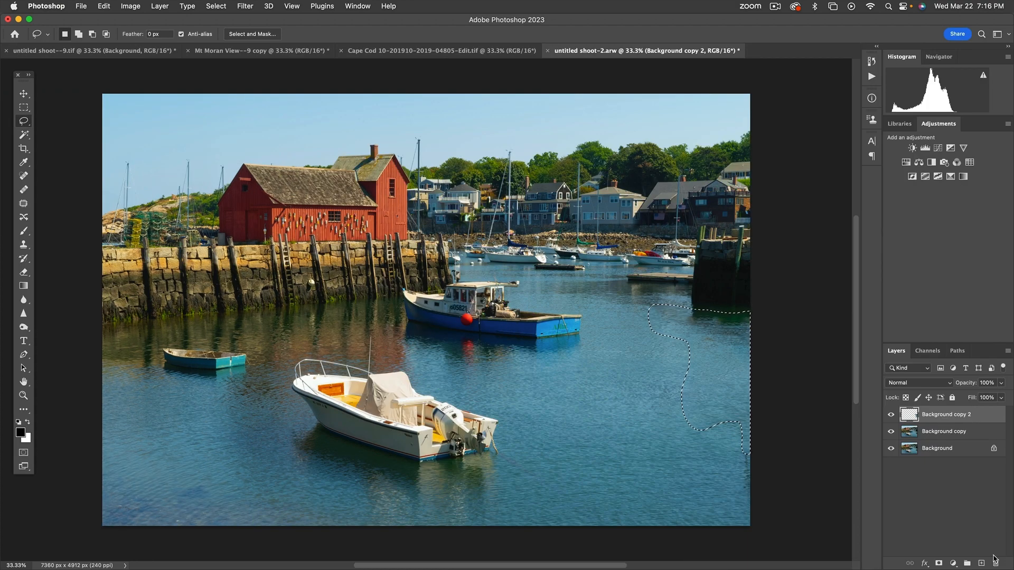
pyautogui.press('super+d')
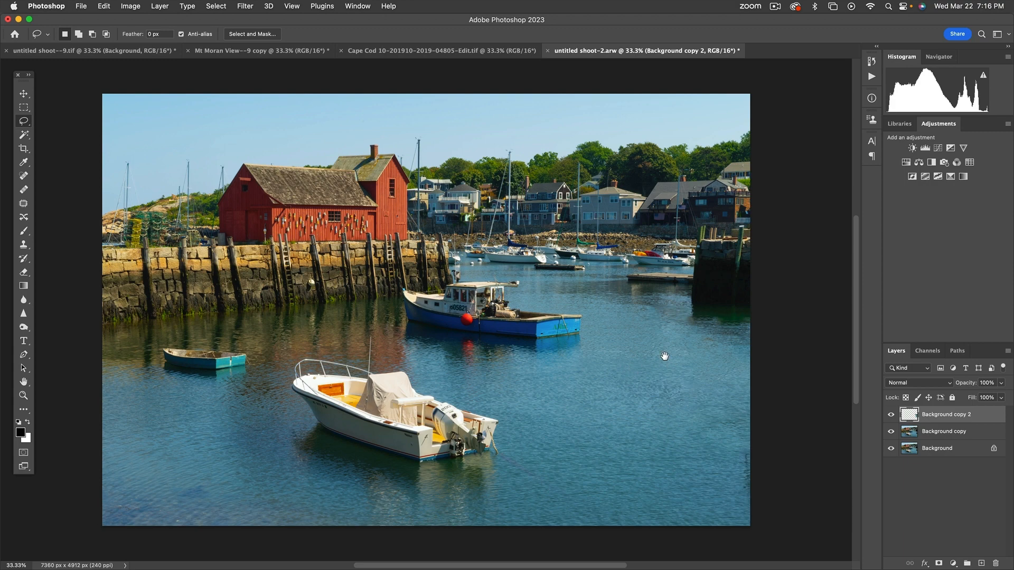
# Step: Examine the filled water near the pier and the photo's right edge at 66.67% zoom
pyautogui.moveTo(656, 343); pyautogui.dragTo(466, 351)
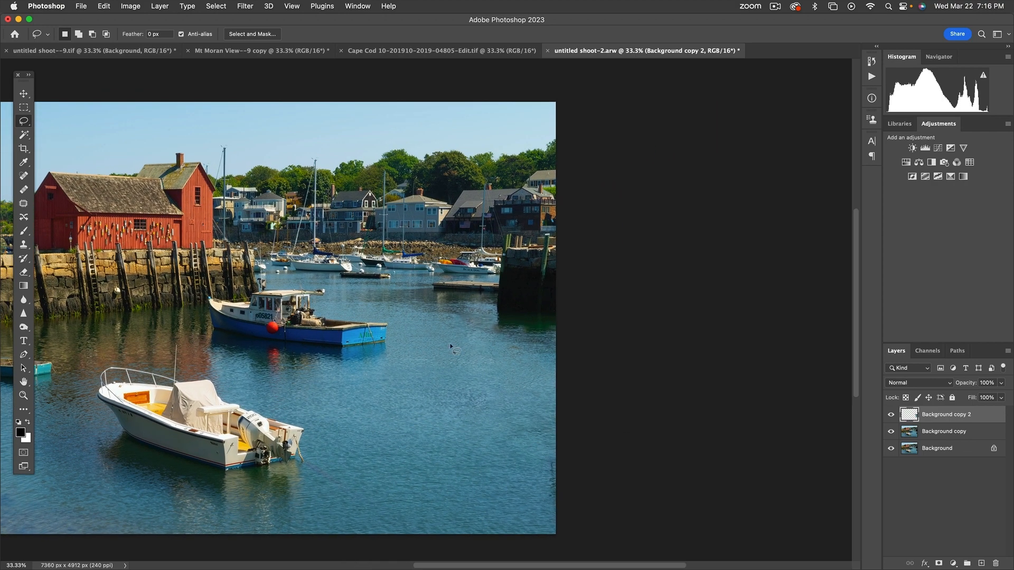
pyautogui.click(23, 395)
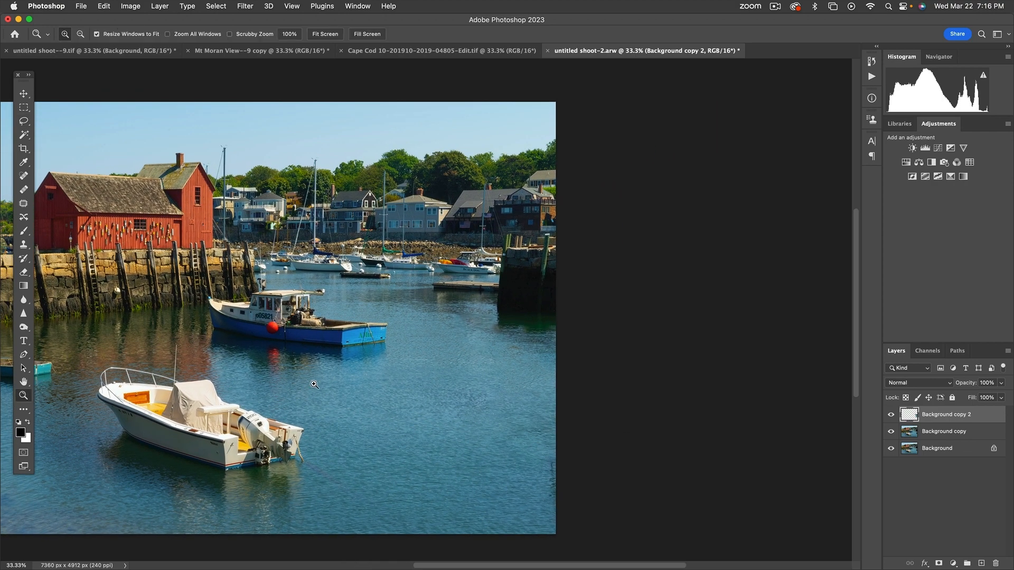
pyautogui.click(478, 370)
pyautogui.moveTo(537, 390); pyautogui.dragTo(487, 380)
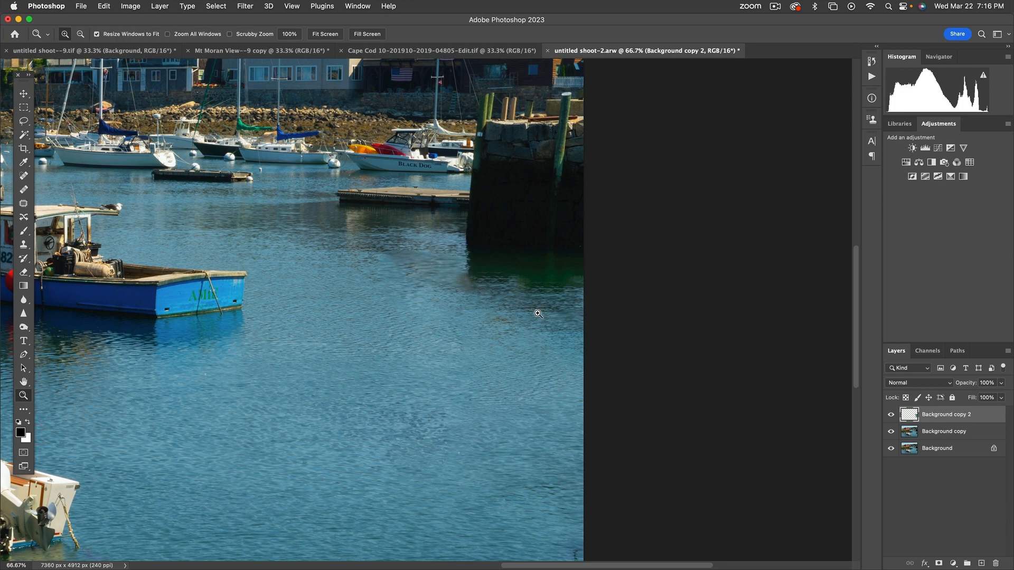
pyautogui.hscroll(-1, 539, 314)
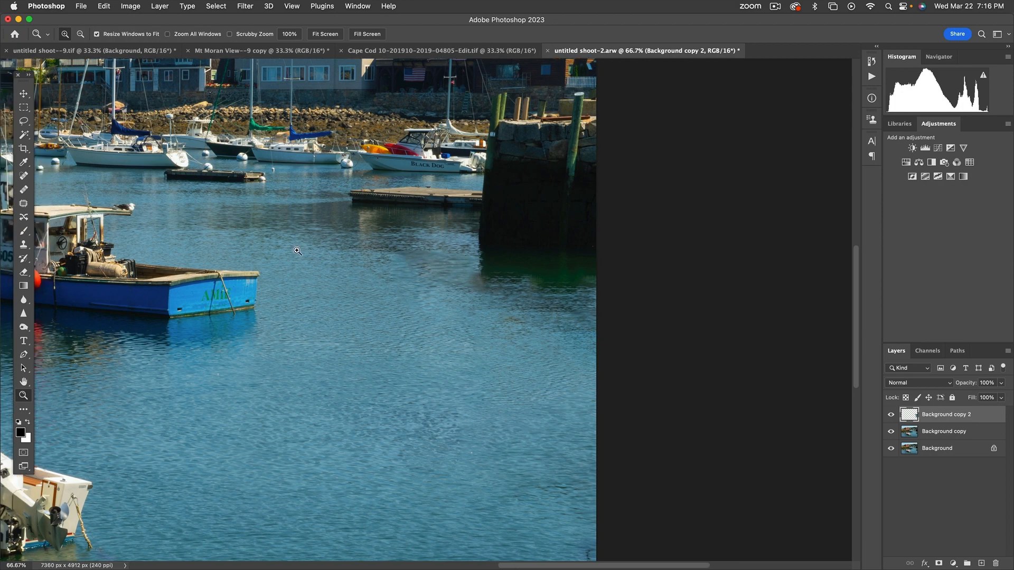
pyautogui.hscroll(-1, 23, 250)
pyautogui.scroll(1, 23, 248)
# Step: Choose the Clone Stamp tool and set its brush size to 114 px
pyautogui.click(24, 246)
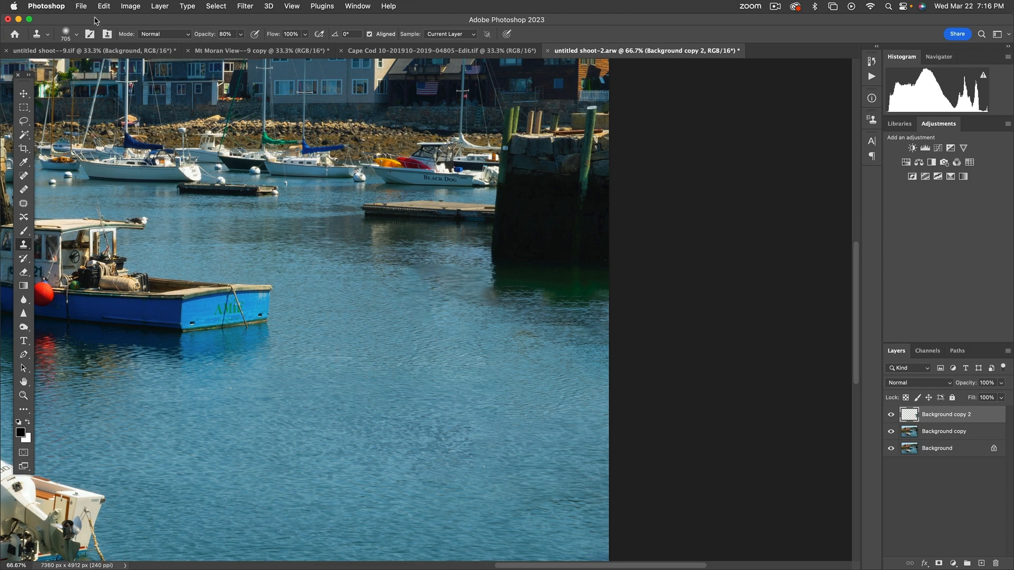
pyautogui.click(77, 35)
pyautogui.moveTo(116, 68)
pyautogui.mouseDown()
pyautogui.moveTo(82, 68)
pyautogui.moveTo(95, 68)
pyautogui.mouseUp()
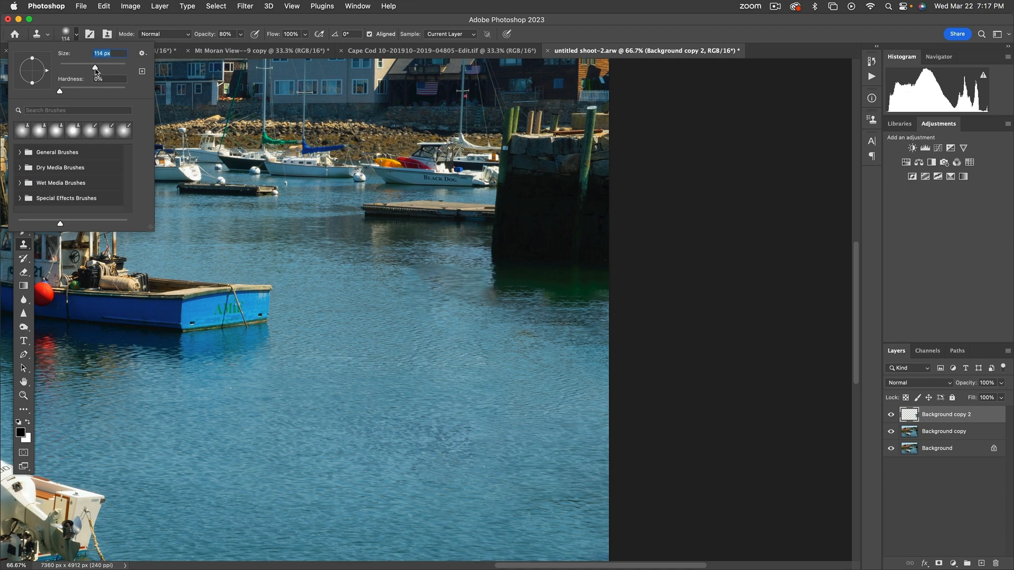
pyautogui.click(408, 388)
pyautogui.click(407, 389)
pyautogui.click(535, 231)
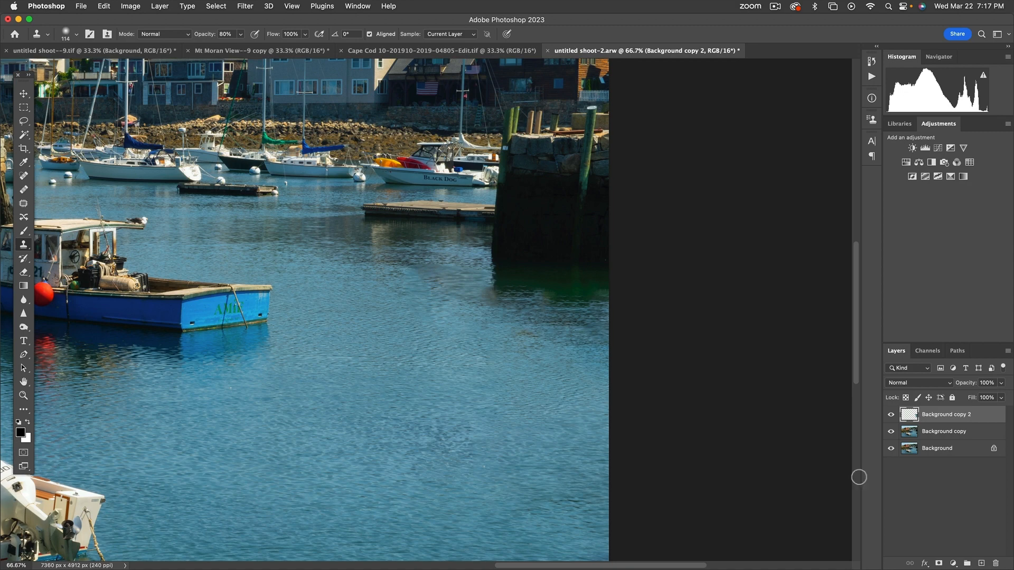
# Step: Compare the photo with and without the boat removal by toggling the visibility of the Background copy 2 layer
pyautogui.click(894, 419)
pyautogui.click(895, 418)
pyautogui.click(894, 418)
pyautogui.click(894, 418)
pyautogui.click(893, 418)
pyautogui.click(894, 418)
pyautogui.click(894, 419)
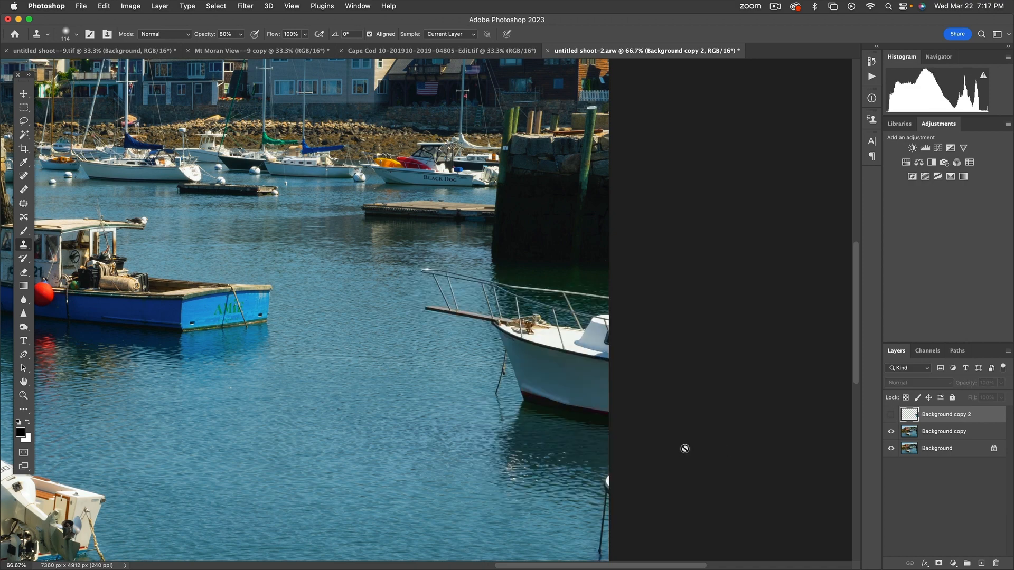
pyautogui.click(892, 414)
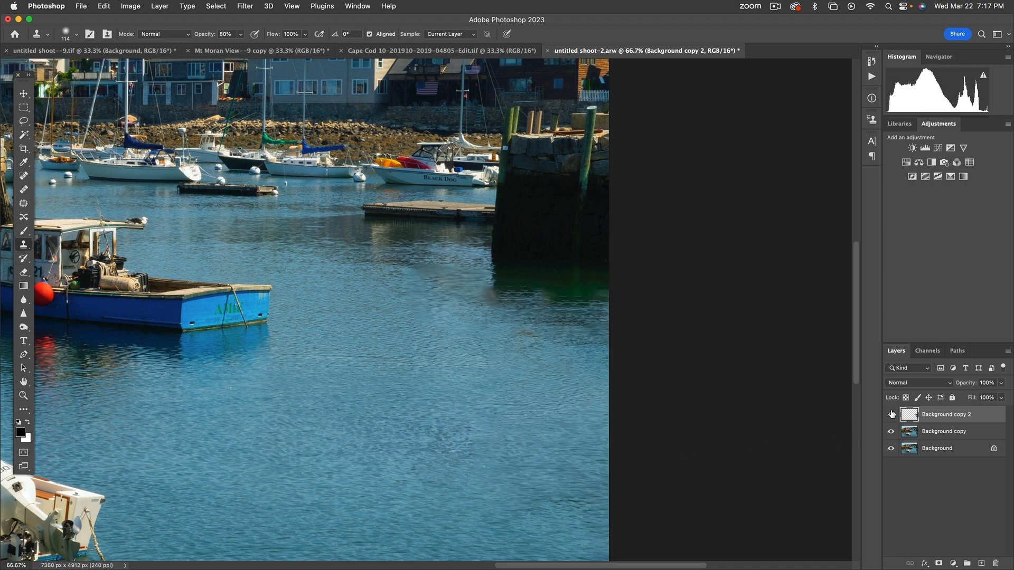
pyautogui.click(892, 414)
pyautogui.click(892, 415)
# Step: Merge the Background copy and Background copy 2 layers, leaving the original Background layer separate
pyautogui.click(913, 435)
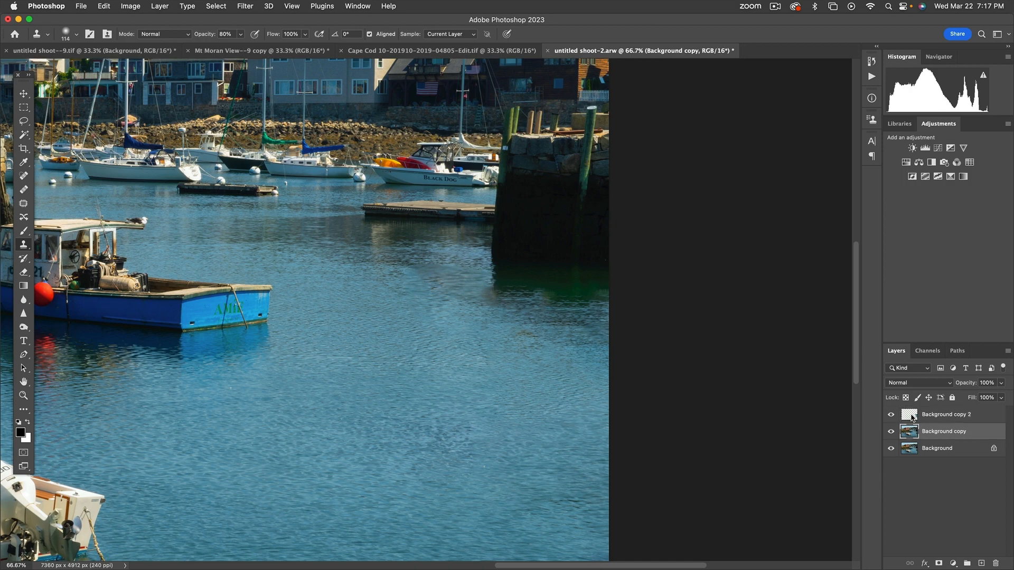
pyautogui.keyDown('shift'); pyautogui.click(911, 418); pyautogui.keyUp('shift')
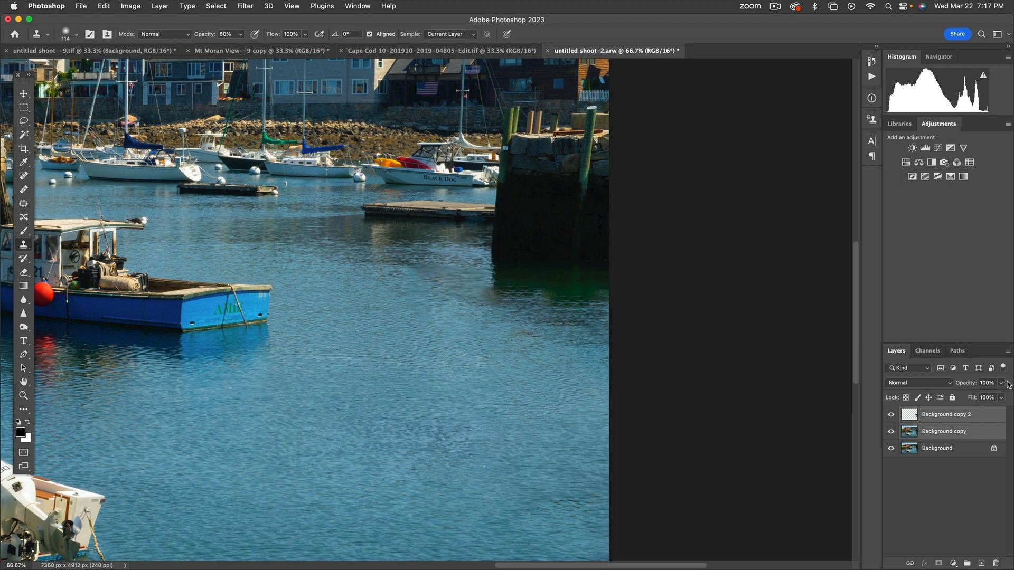
pyautogui.click(1008, 353)
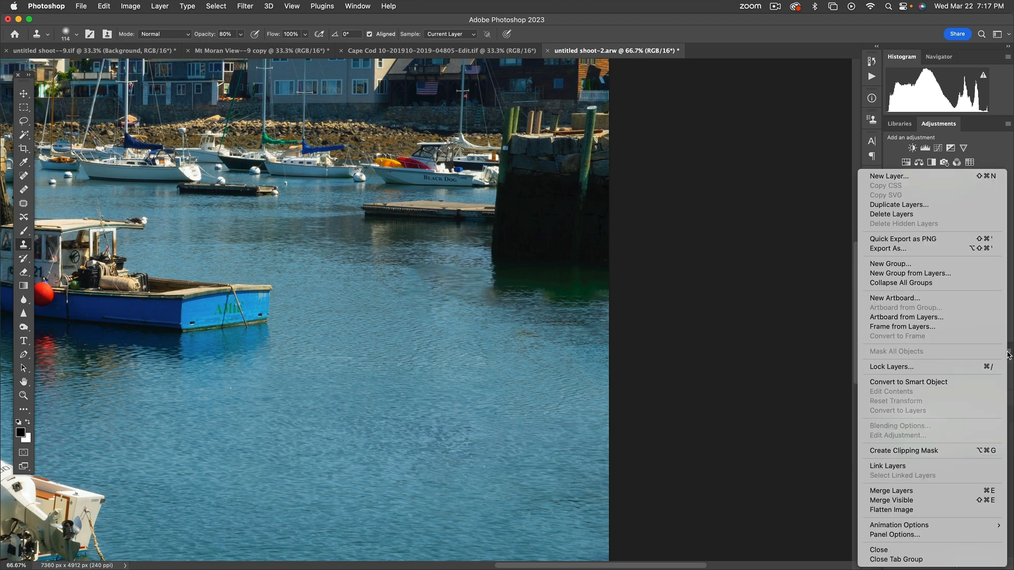
pyautogui.click(982, 492)
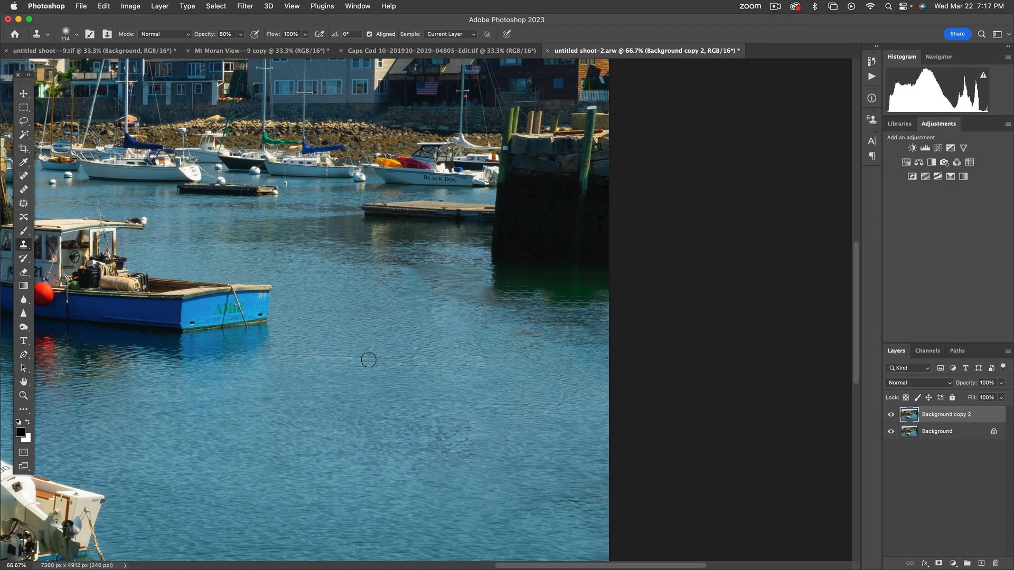
# Step: Enlarge the Clone Stamp brush to 500 px with 0% hardness over the filled water
pyautogui.press(']')
pyautogui.press(']')
pyautogui.press(']')
pyautogui.press(']')
pyautogui.press(']')
pyautogui.press(']')
pyautogui.press(']')
pyautogui.press(']')
pyautogui.press(']')
pyautogui.press(']')
pyautogui.press('[')
pyautogui.press('[')
pyautogui.press('[')
pyautogui.press('[')
pyautogui.press(']')
pyautogui.press(']')
pyautogui.moveTo(403, 357); pyautogui.dragTo(405, 364)
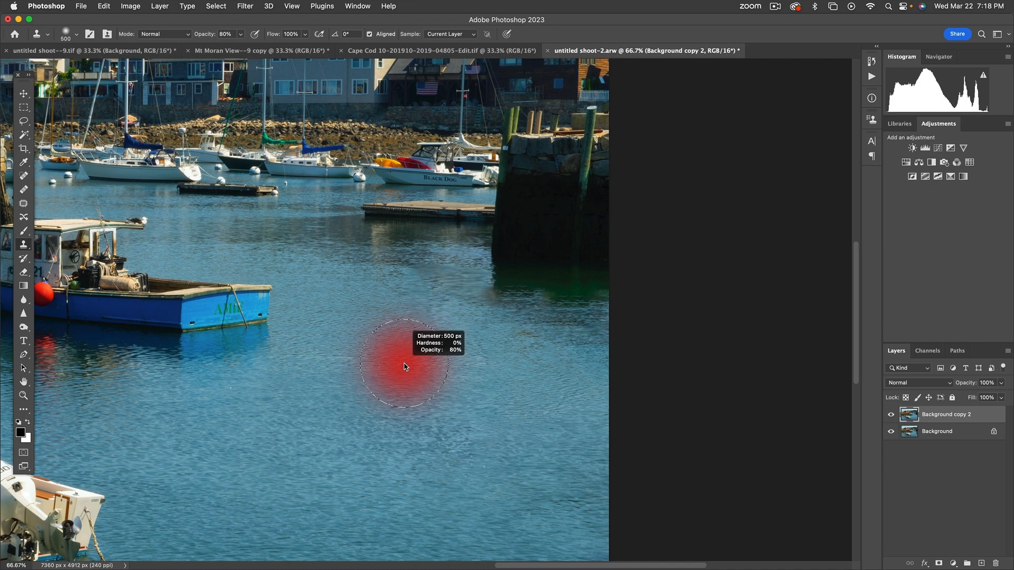
pyautogui.moveTo(404, 366)
pyautogui.mouseDown()
pyautogui.moveTo(557, 366)
pyautogui.moveTo(376, 366)
pyautogui.moveTo(692, 374)
pyautogui.moveTo(407, 367)
pyautogui.moveTo(401, 349)
pyautogui.mouseUp()
pyautogui.moveTo(401, 304)
pyautogui.mouseDown()
pyautogui.moveTo(395, 366)
pyautogui.moveTo(393, 305)
pyautogui.moveTo(400, 446)
pyautogui.moveTo(394, 323)
pyautogui.mouseUp()
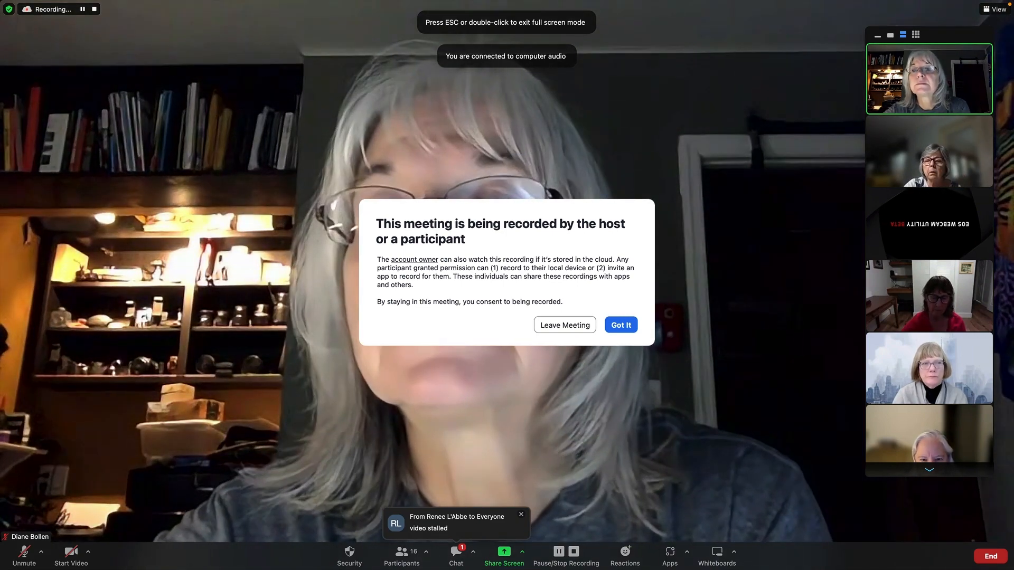
# Step: Acknowledge the recording notice in the Zoom meeting and share Desktop 1
pyautogui.click(621, 325)
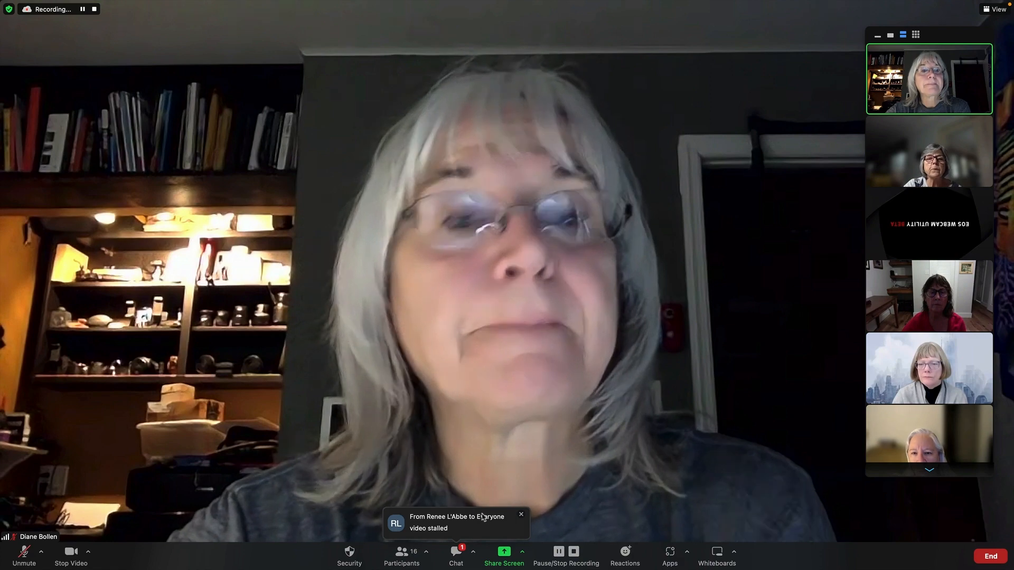
pyautogui.click(504, 552)
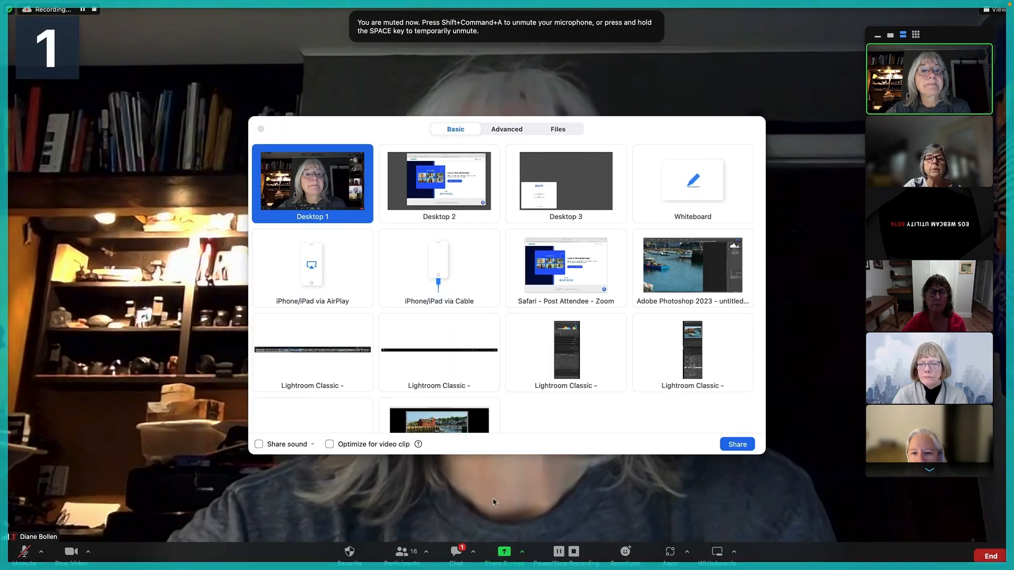
pyautogui.click(737, 444)
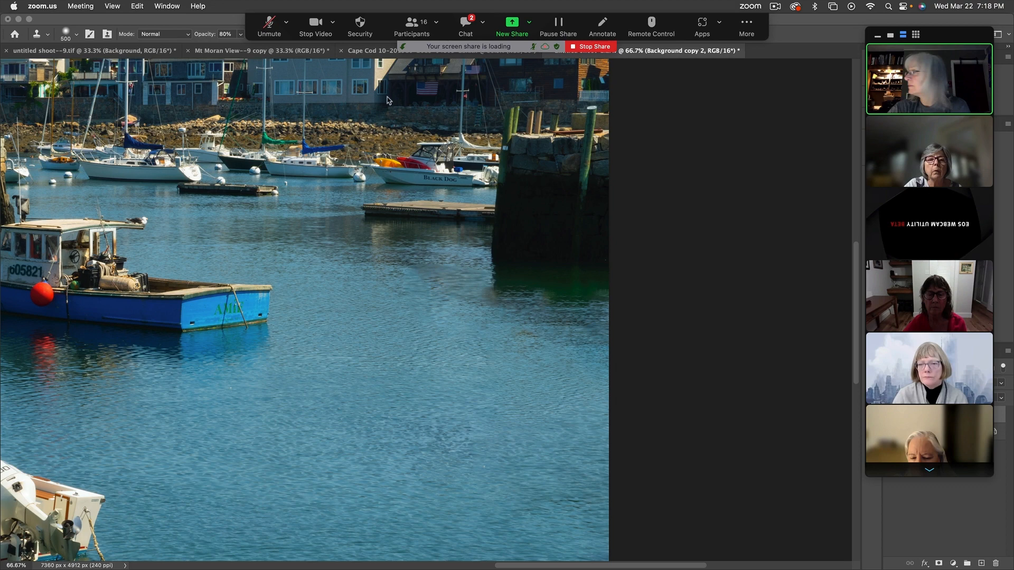
# Step: Unmute the microphone and start a new share of Desktop 1
pyautogui.click(275, 28)
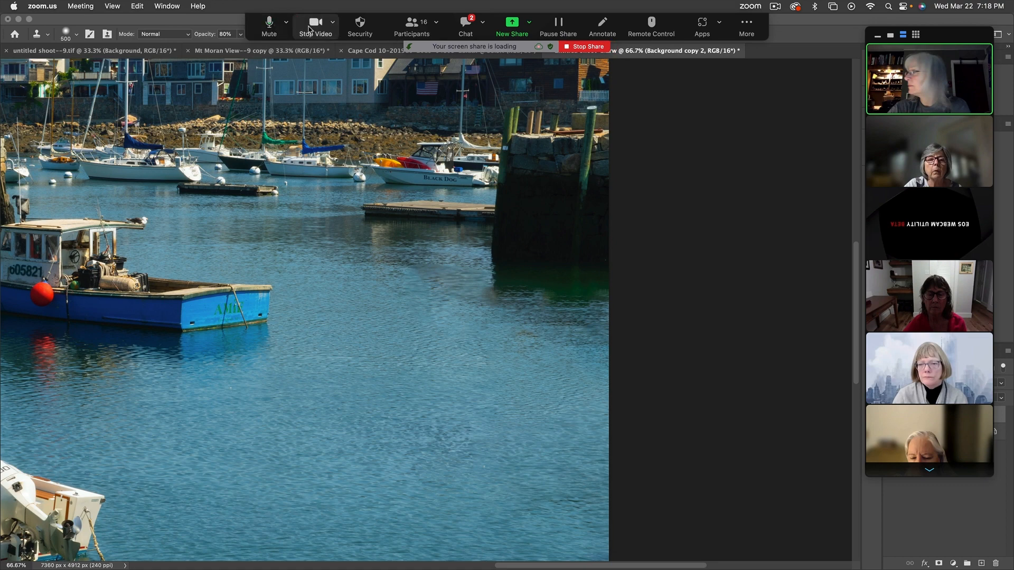
pyautogui.click(512, 27)
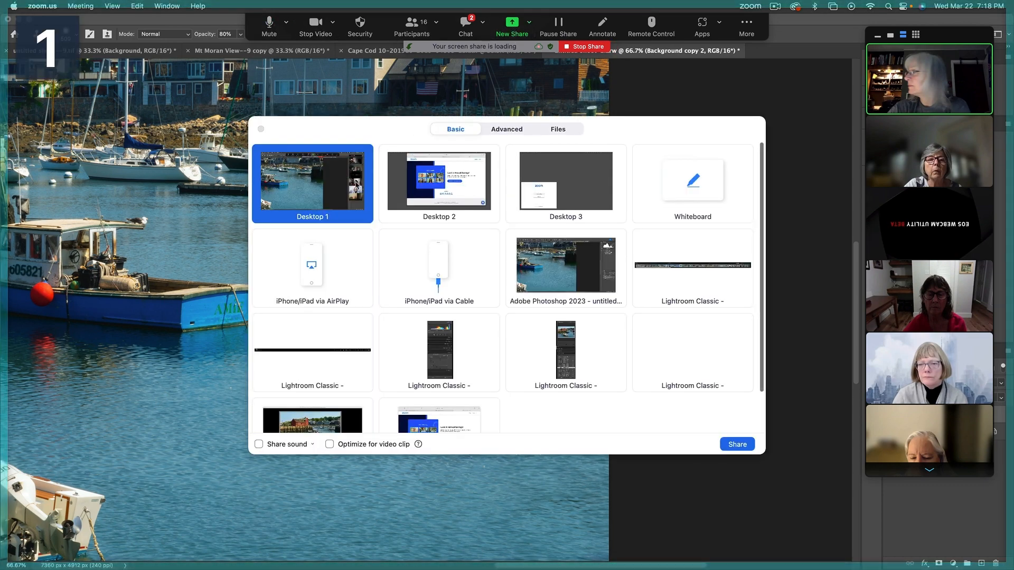
pyautogui.click(736, 445)
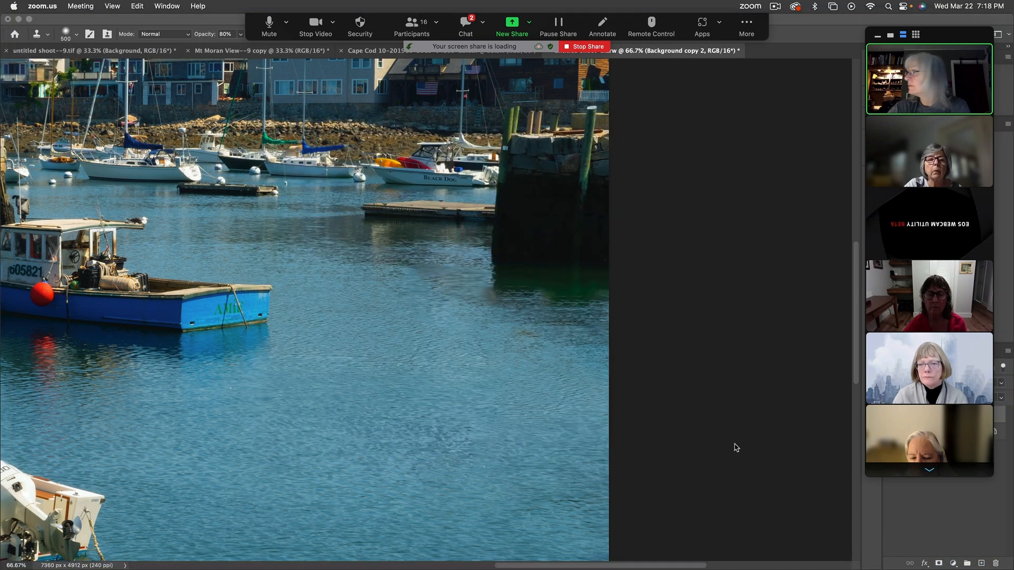
# Step: Collapse the screen-share preview and switch back to Photoshop
pyautogui.moveTo(101, 561)
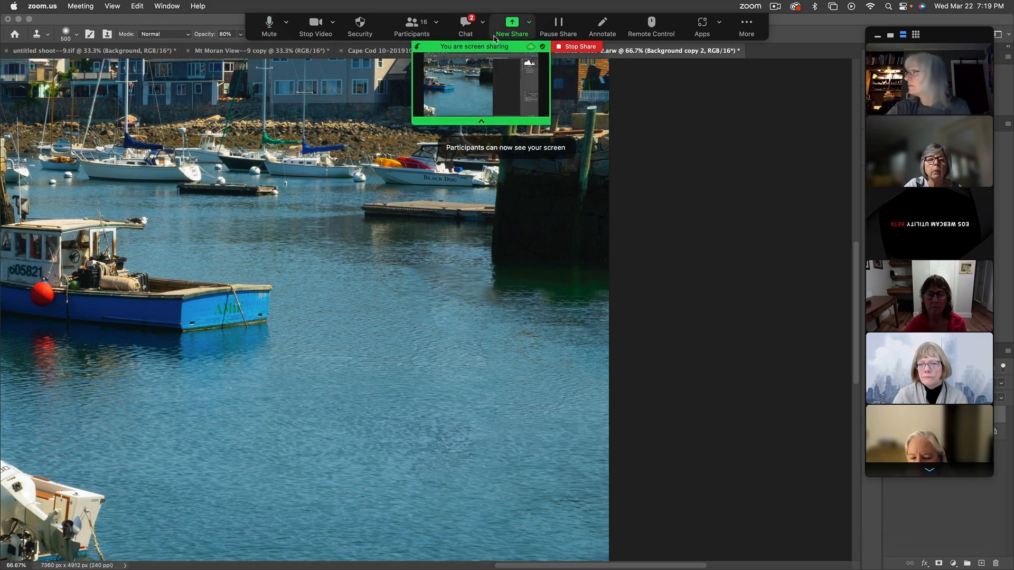
pyautogui.click(480, 122)
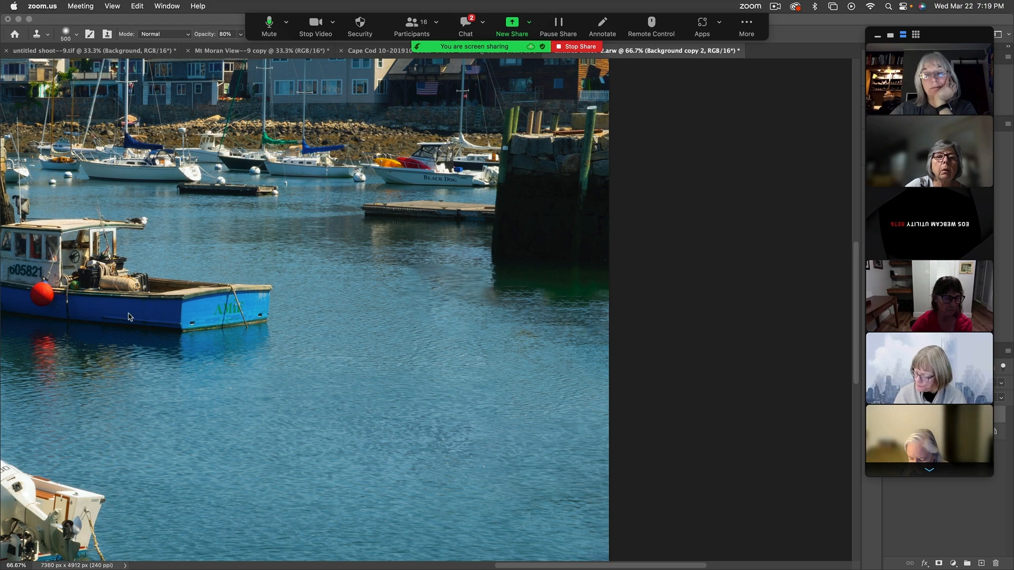
pyautogui.click(55, 27)
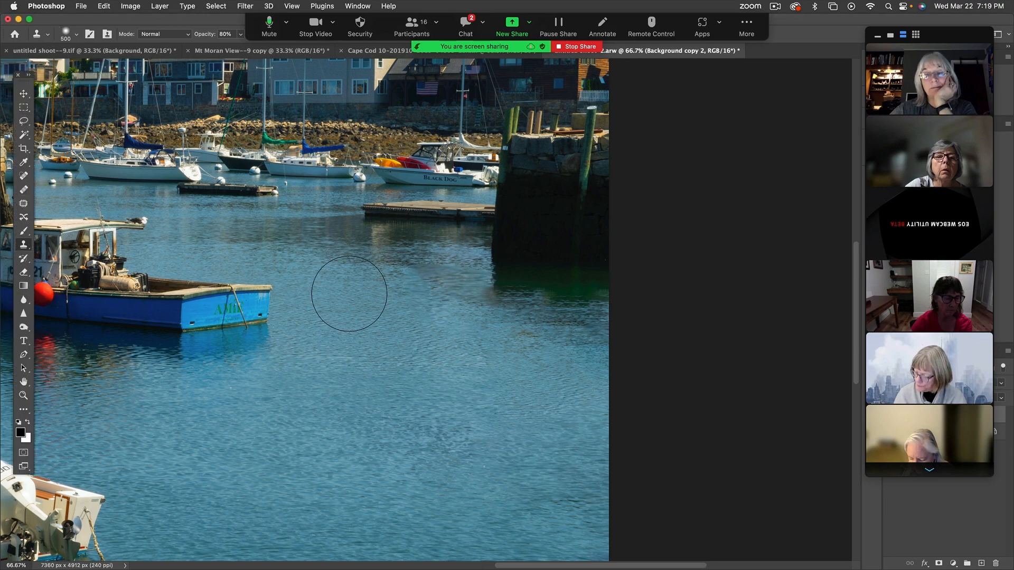
# Step: Enlarge the Clone Stamp brush to 699 px and raise its opacity to 100%
pyautogui.moveTo(402, 404)
pyautogui.mouseDown()
pyautogui.moveTo(557, 415)
pyautogui.moveTo(404, 408)
pyautogui.moveTo(396, 371)
pyautogui.mouseUp()
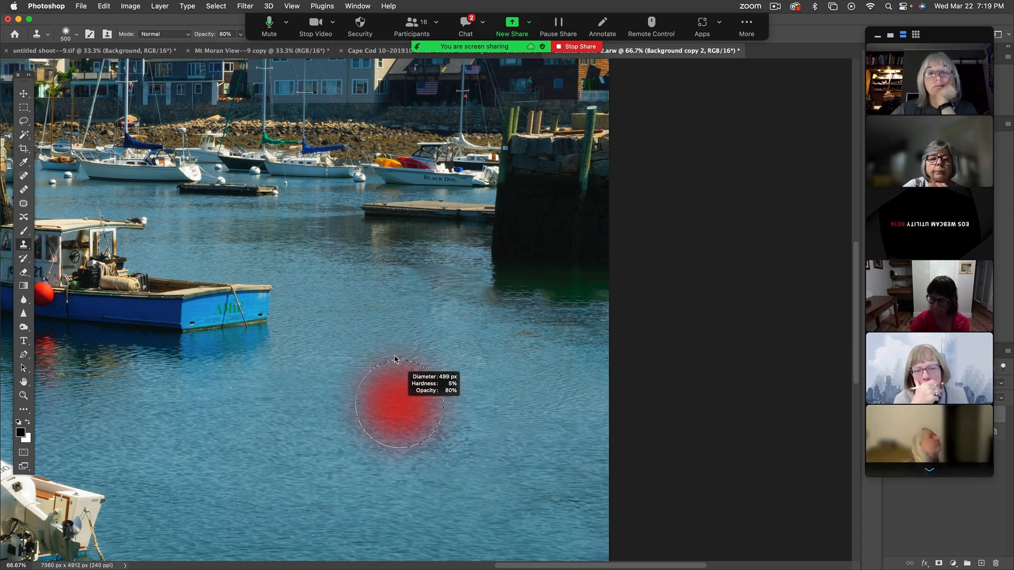
pyautogui.moveTo(392, 304); pyautogui.dragTo(377, 328)
pyautogui.moveTo(366, 379)
pyautogui.mouseDown()
pyautogui.moveTo(342, 309)
pyautogui.moveTo(334, 311)
pyautogui.moveTo(383, 312)
pyautogui.mouseUp()
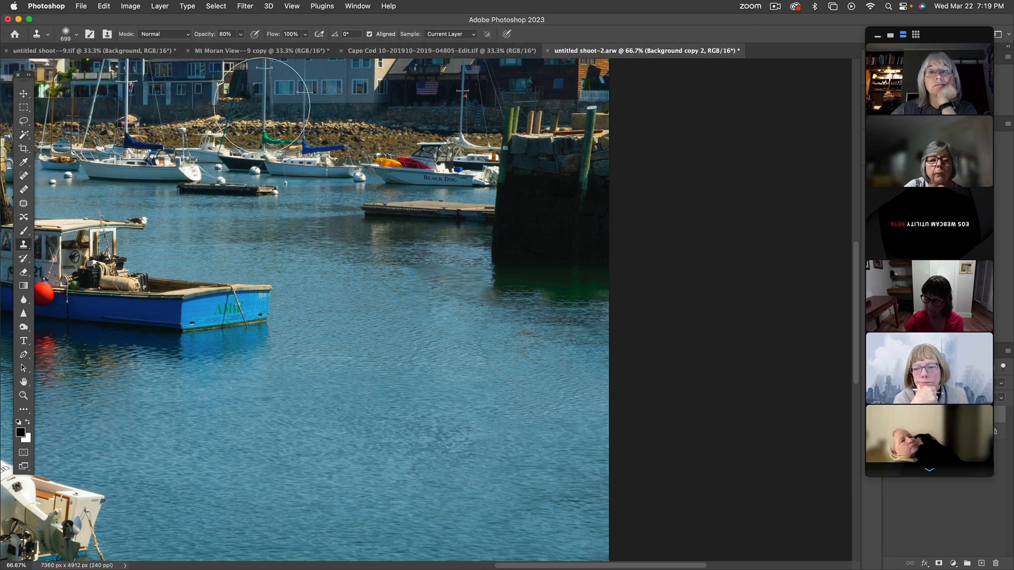
pyautogui.click(241, 34)
pyautogui.moveTo(240, 47); pyautogui.dragTo(251, 47)
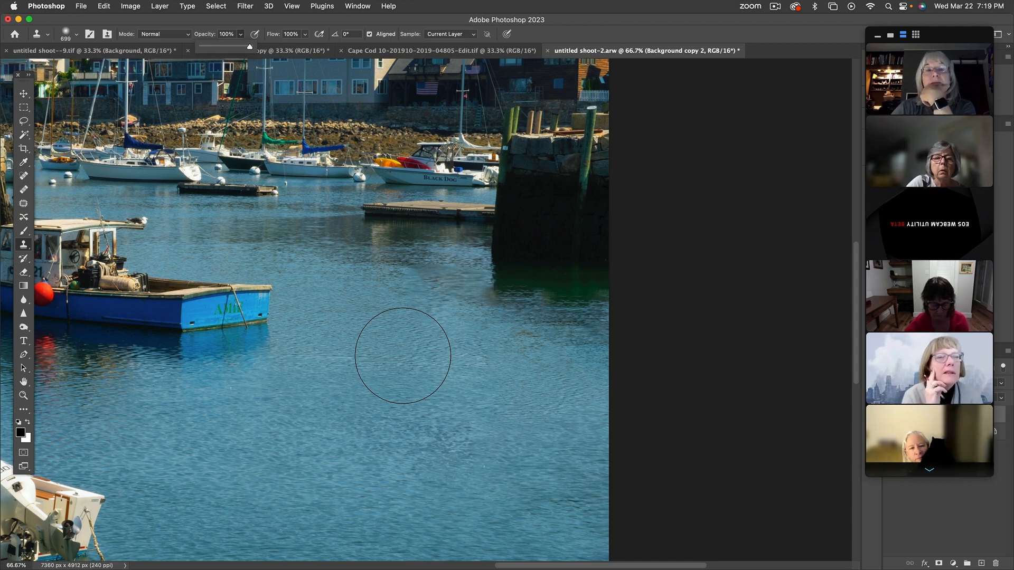
pyautogui.click(315, 356)
pyautogui.click(540, 230)
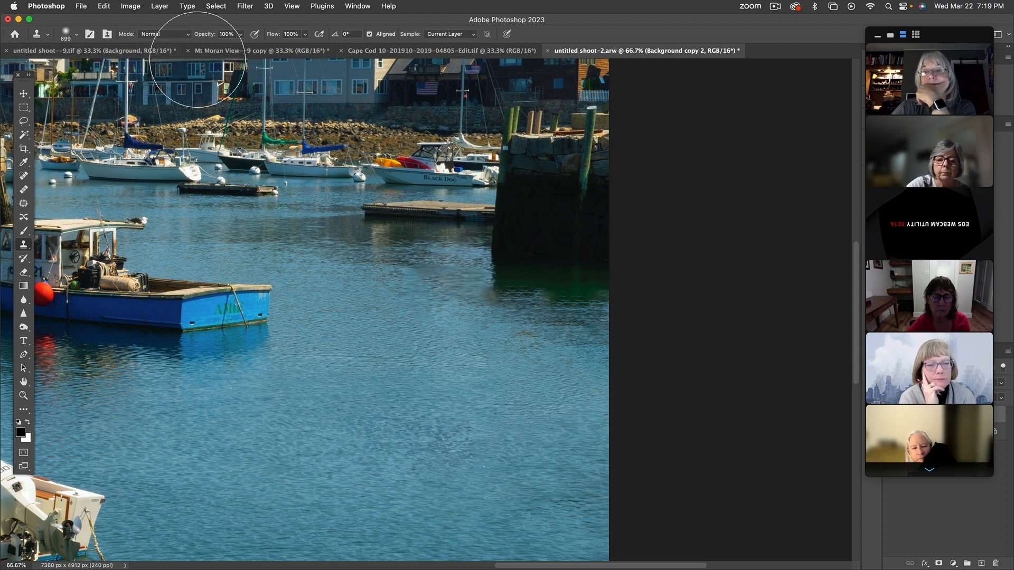
# Step: Try the Clone Stamp at 50% opacity, return it to 100%, and attempt a stroke on the stone pier
pyautogui.press('5')
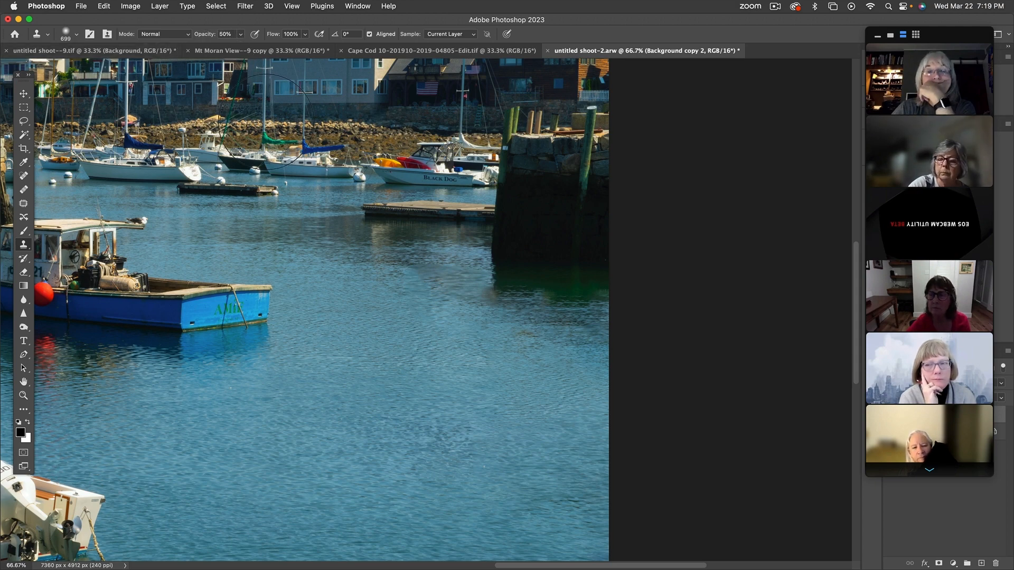
pyautogui.press('8')
pyautogui.press('0')
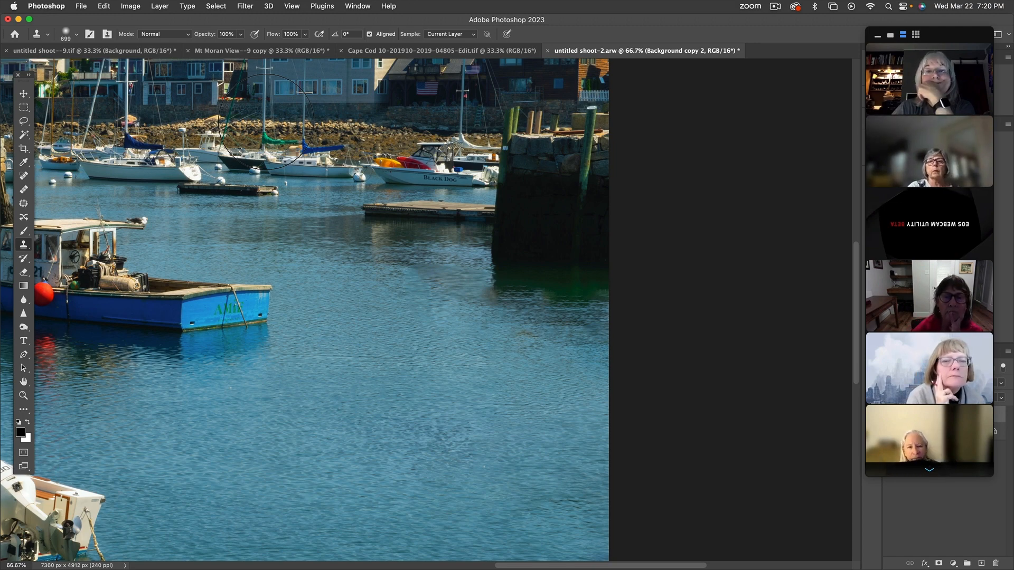
pyautogui.click(574, 189)
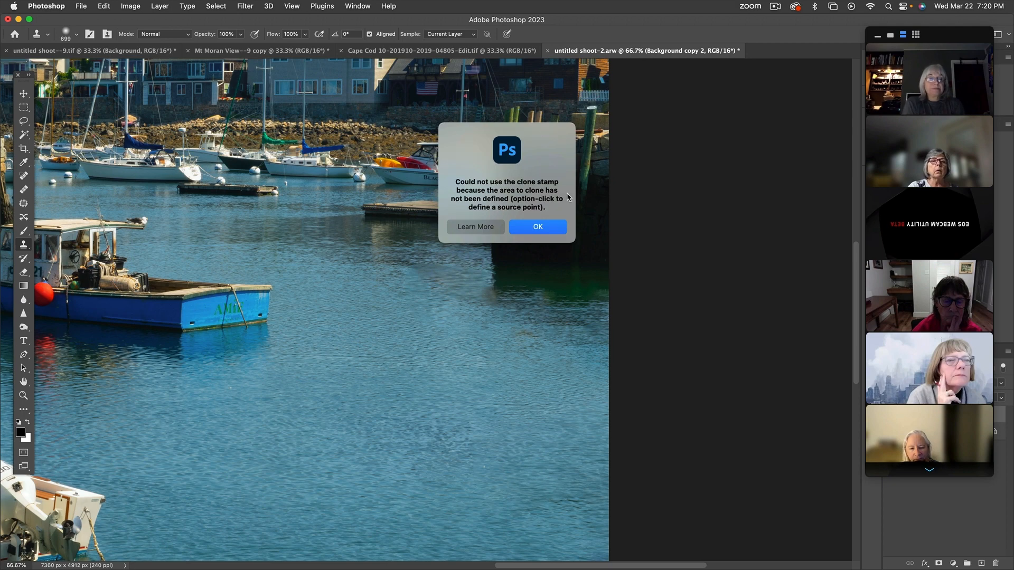
pyautogui.press('Return')
# Step: Move the Zoom participant video strip out of the way of the Photoshop panels
pyautogui.moveTo(983, 67)
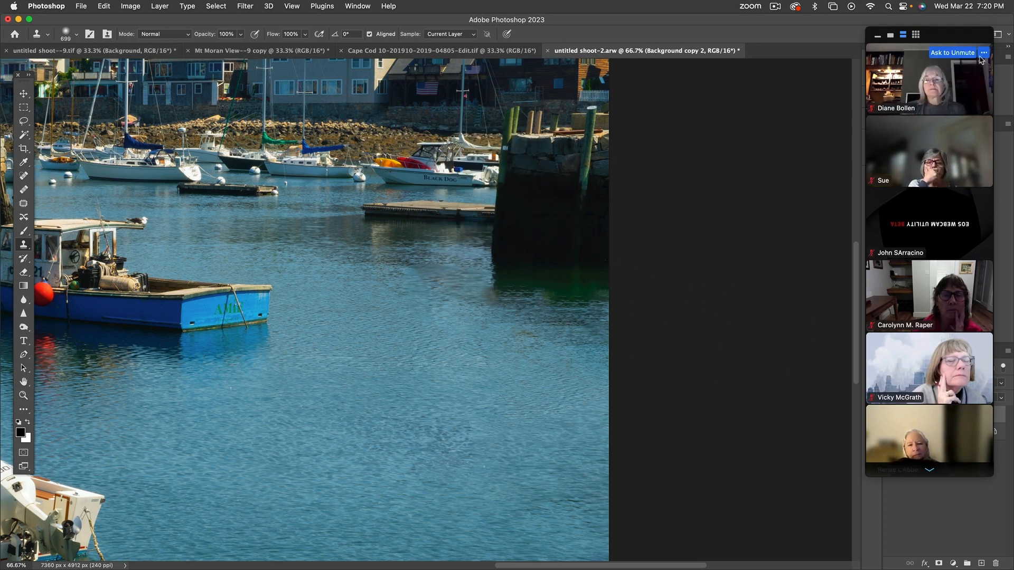
pyautogui.moveTo(956, 36); pyautogui.dragTo(1013, 36)
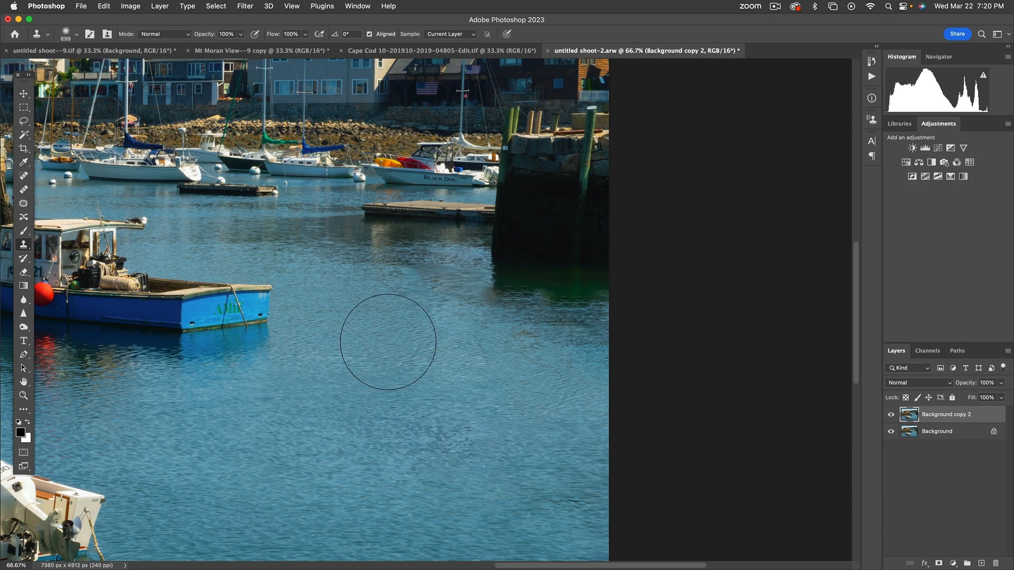
# Step: Clone clean water over the patchy area and green reflection below the stone pier, using a 310 px and then a 600 px brush
pyautogui.moveTo(388, 342); pyautogui.dragTo(320, 339)
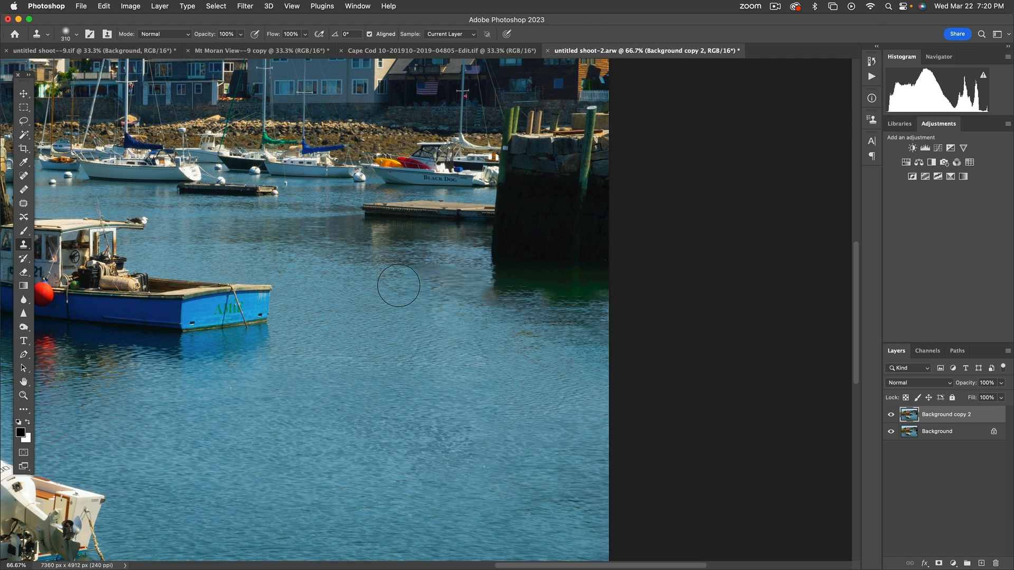
pyautogui.moveTo(397, 279); pyautogui.dragTo(425, 291)
pyautogui.moveTo(427, 273)
pyautogui.mouseDown()
pyautogui.moveTo(402, 280)
pyautogui.moveTo(448, 278)
pyautogui.moveTo(400, 291)
pyautogui.mouseUp()
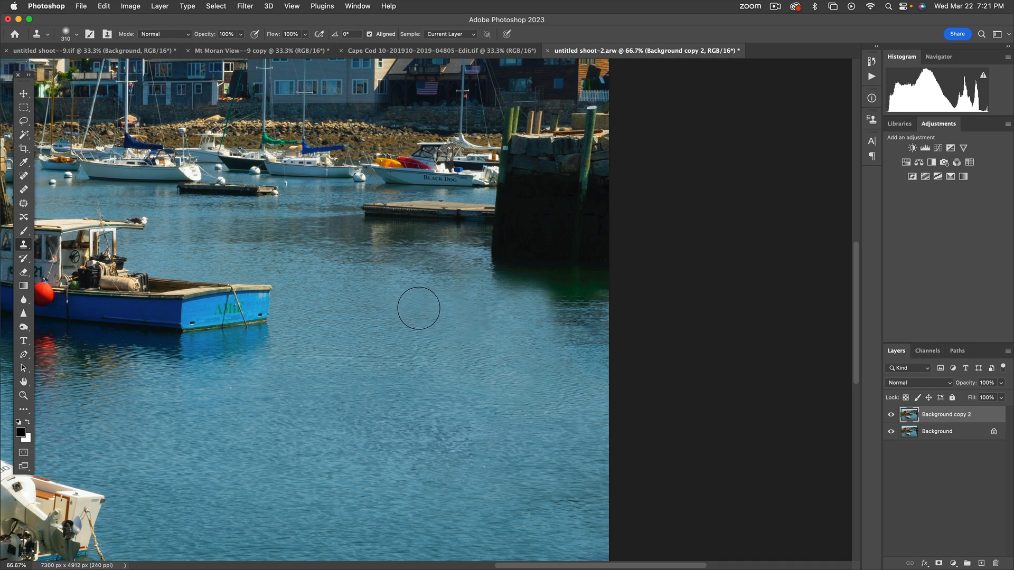
pyautogui.keyDown('ctrl'); pyautogui.keyDown('alt'); pyautogui.moveTo(420, 308); pyautogui.dragTo(451, 305); pyautogui.keyUp('alt'); pyautogui.keyUp('ctrl')
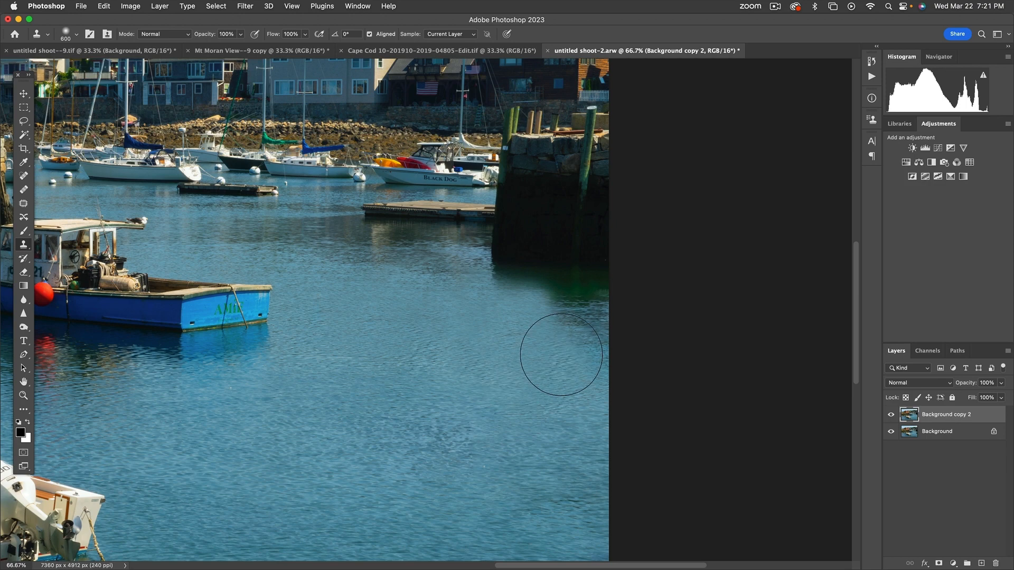
pyautogui.moveTo(606, 393)
pyautogui.mouseDown()
pyautogui.moveTo(557, 338)
pyautogui.moveTo(604, 338)
pyautogui.moveTo(556, 339)
pyautogui.mouseUp()
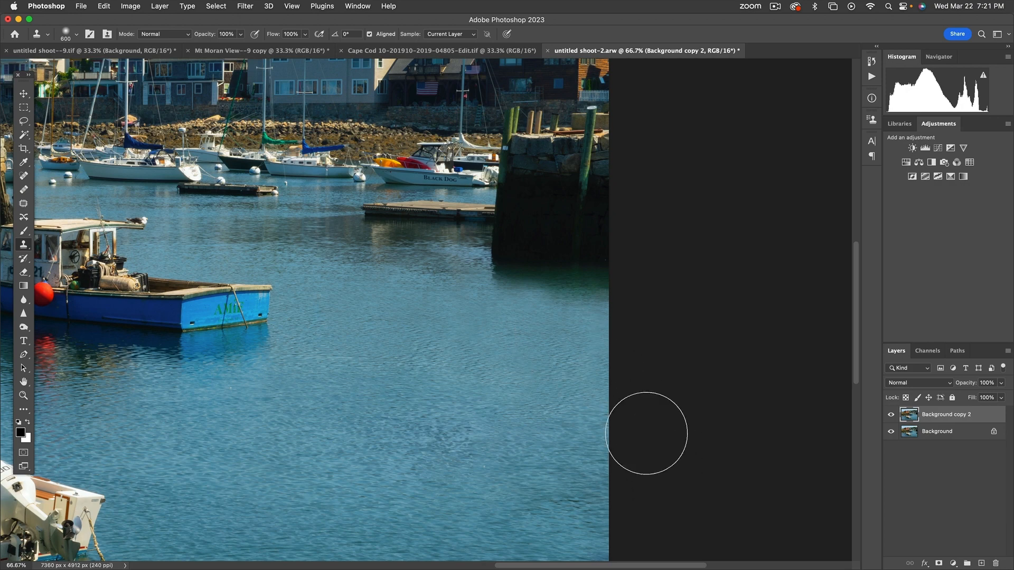
# Step: Compare the whole photo before and after retouching by repeatedly hiding and showing the Background copy 2 layer
pyautogui.press('super+0')
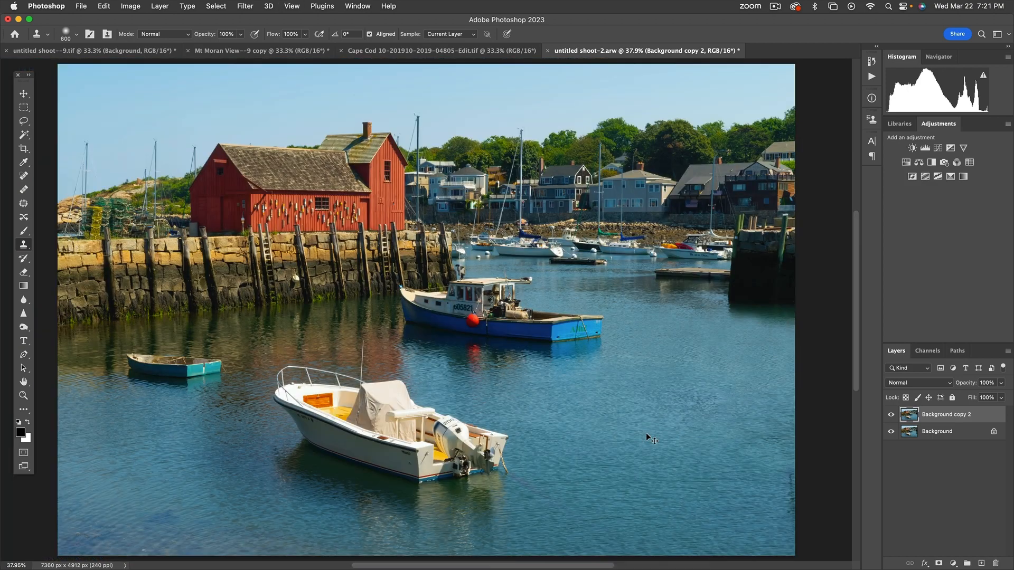
pyautogui.click(892, 416)
pyautogui.click(892, 416)
pyautogui.click(892, 417)
pyautogui.click(892, 416)
pyautogui.click(892, 416)
pyautogui.click(892, 416)
pyautogui.click(892, 416)
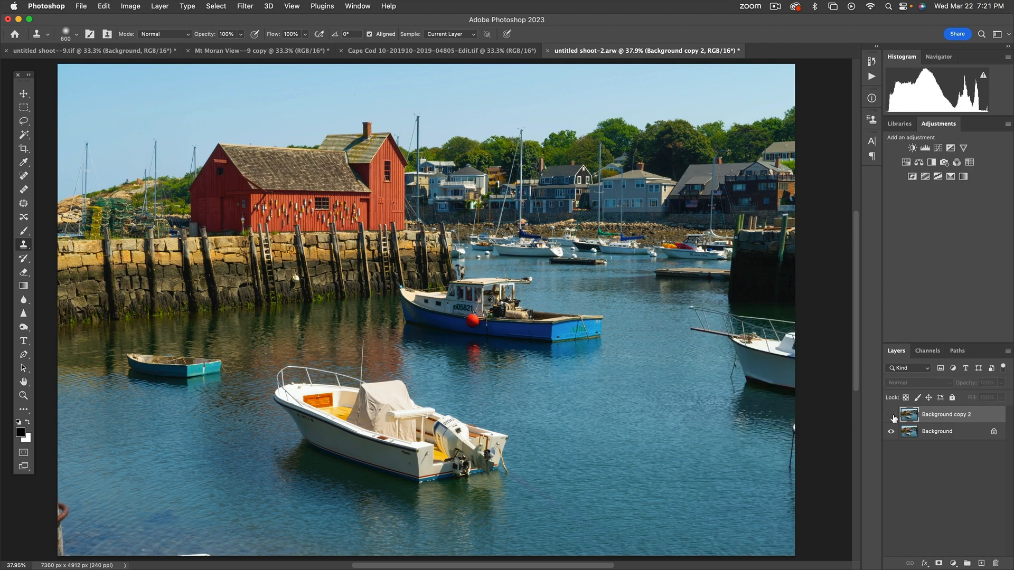
pyautogui.click(892, 417)
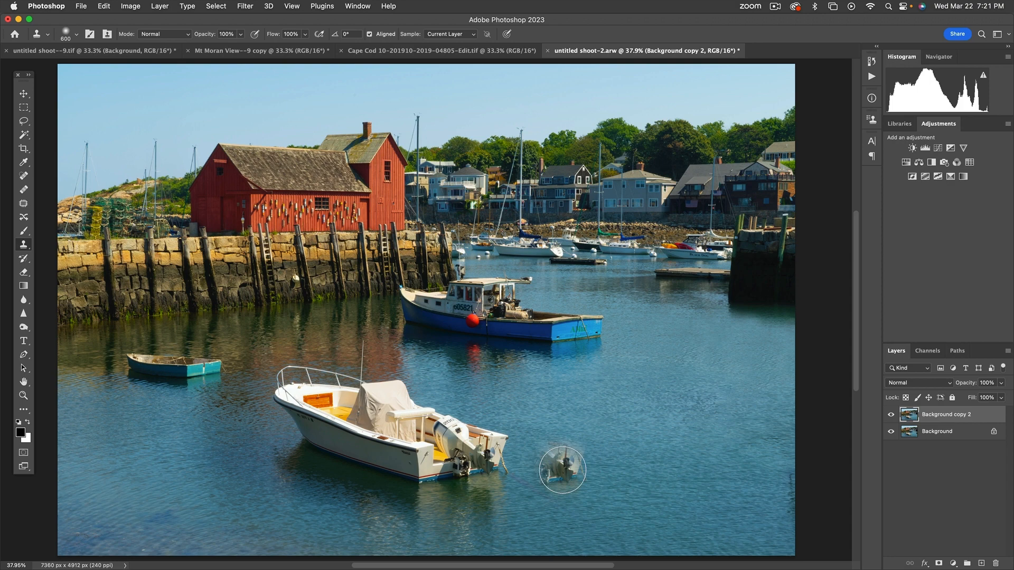
# Step: Lasso the white motorboat with its reflection, replace it with a Content-Aware fill, and deselect
pyautogui.press('l')
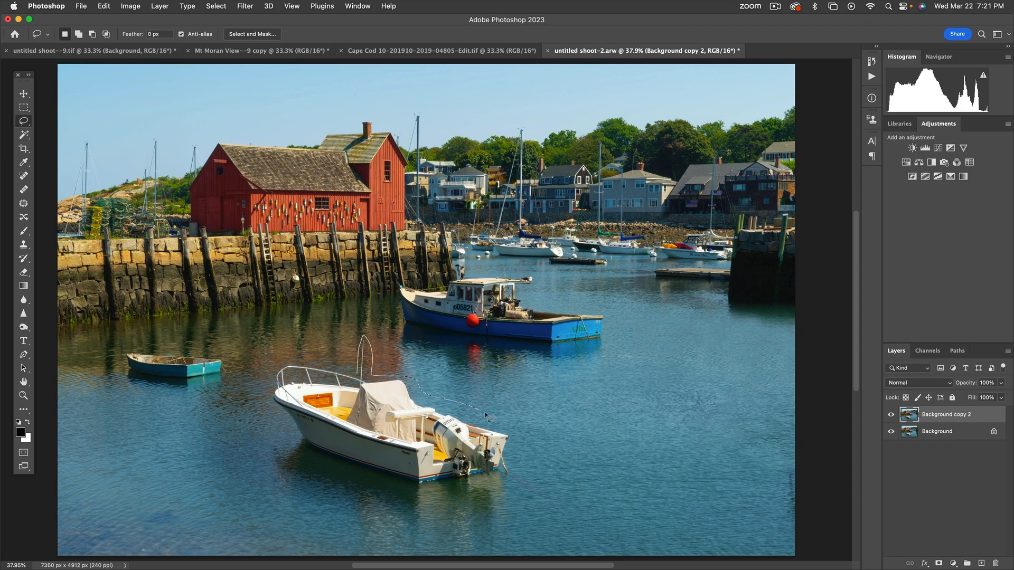
pyautogui.moveTo(507, 517)
pyautogui.mouseDown()
pyautogui.moveTo(450, 528)
pyautogui.moveTo(385, 525)
pyautogui.mouseUp()
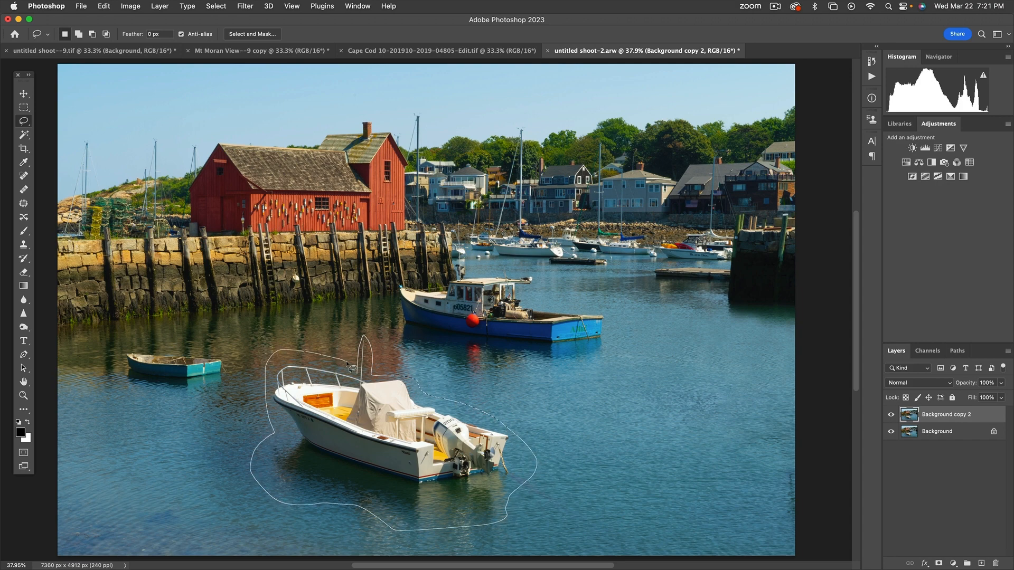
pyautogui.moveTo(348, 364); pyautogui.dragTo(351, 366)
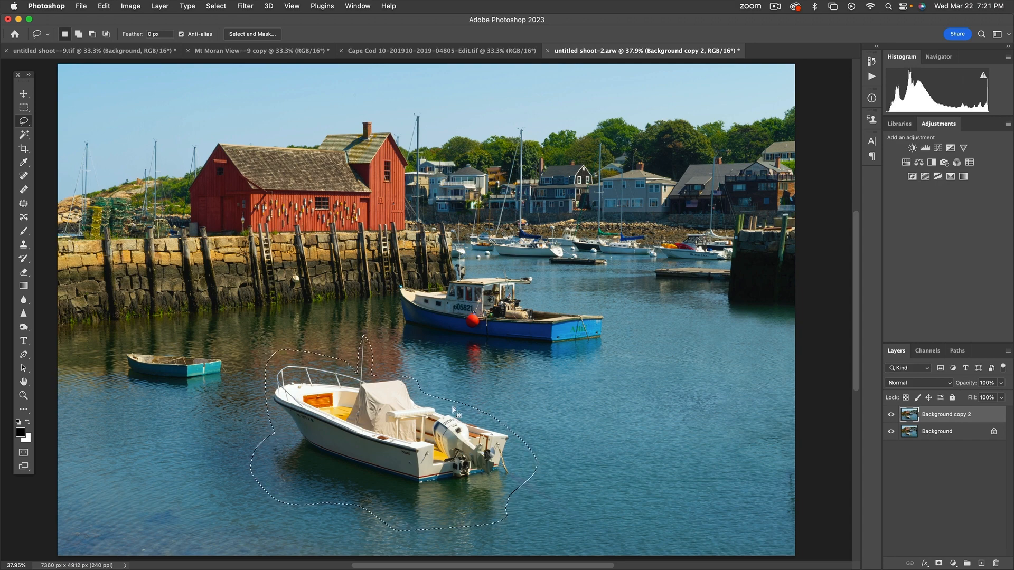
pyautogui.click(108, 6)
pyautogui.click(129, 170)
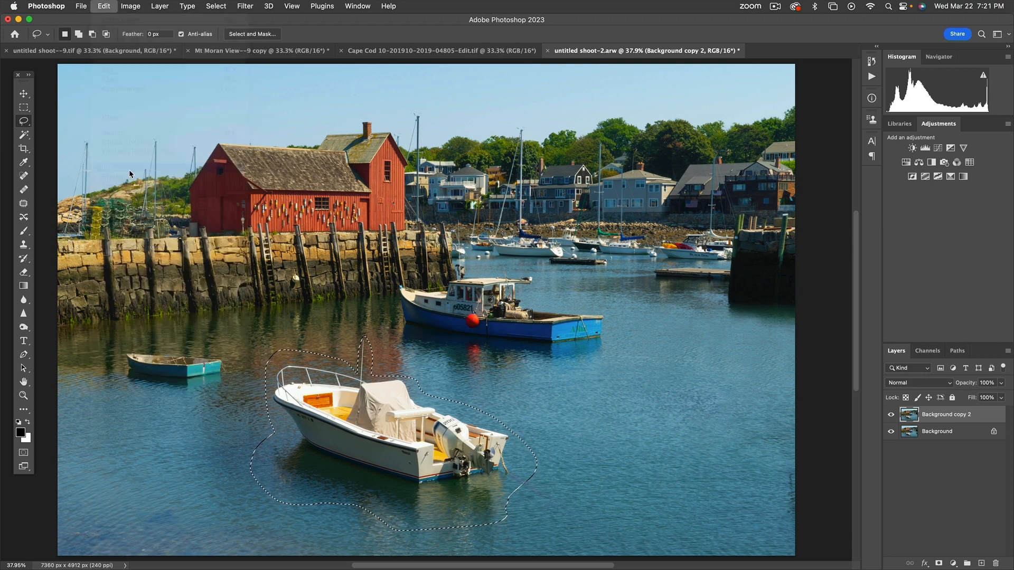
pyautogui.click(616, 215)
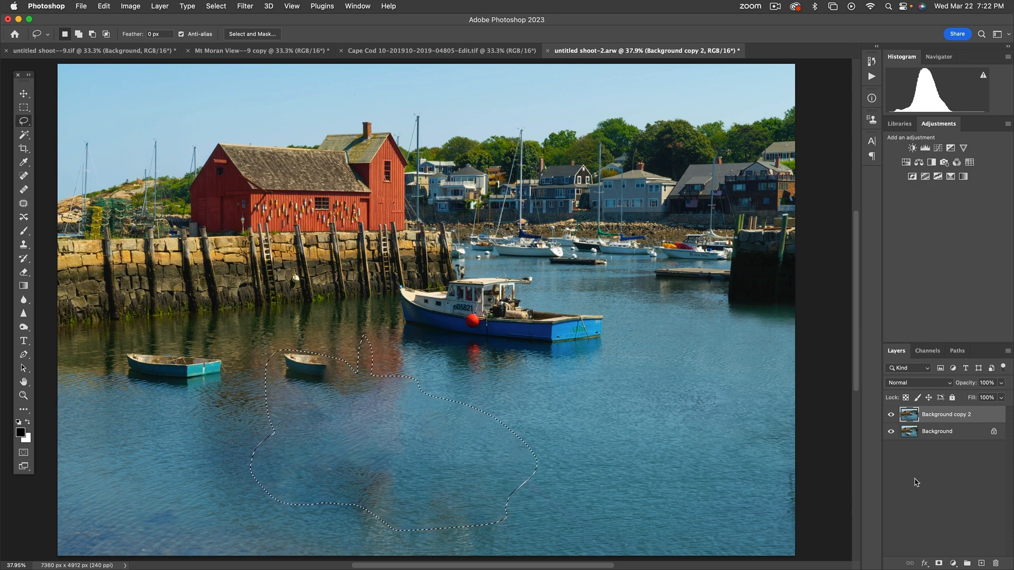
pyautogui.press('super+d')
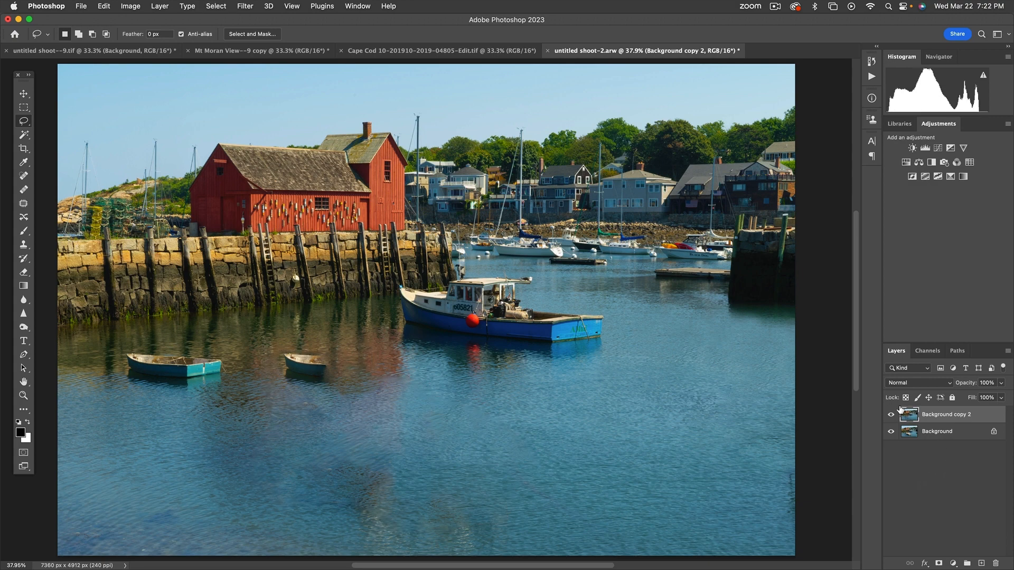
# Step: Duplicate the Background copy 2 layer and fill a lassoed area around the brown smudge in the foreground water
pyautogui.press('super+j')
pyautogui.moveTo(388, 449); pyautogui.dragTo(309, 445)
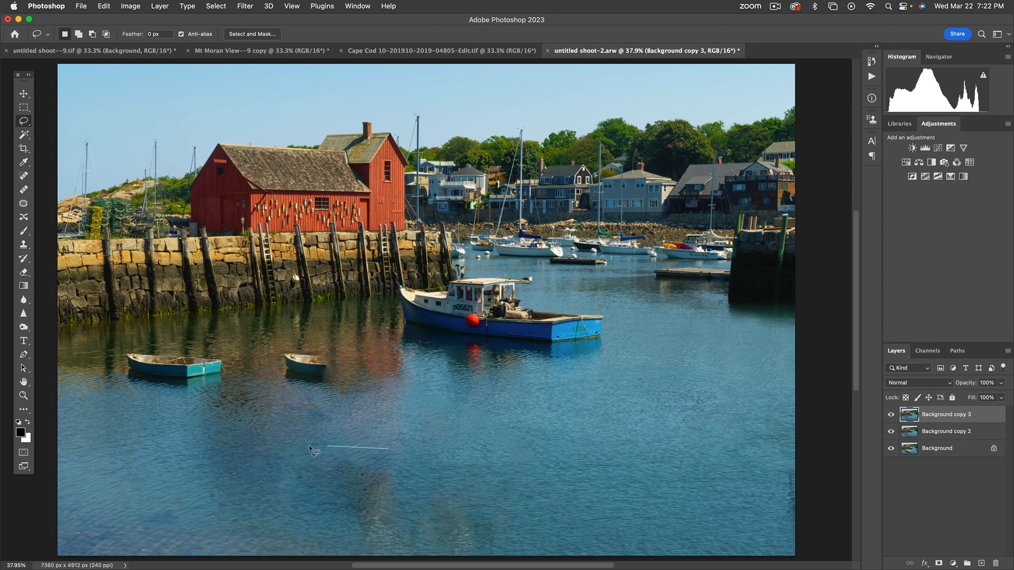
pyautogui.moveTo(421, 496); pyautogui.dragTo(426, 481)
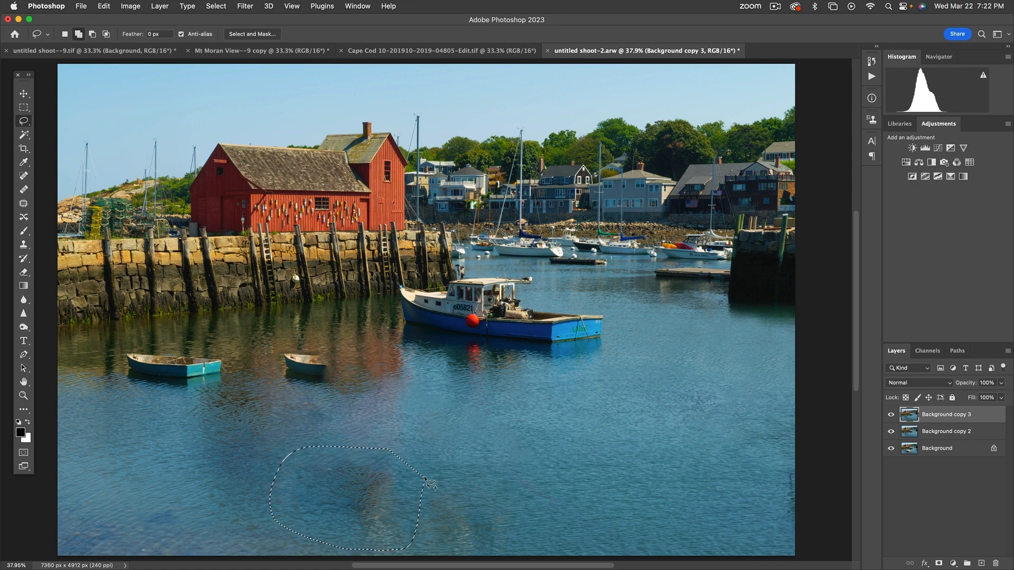
pyautogui.hotkey('shift', 'BackSpace')
pyautogui.press('Return')
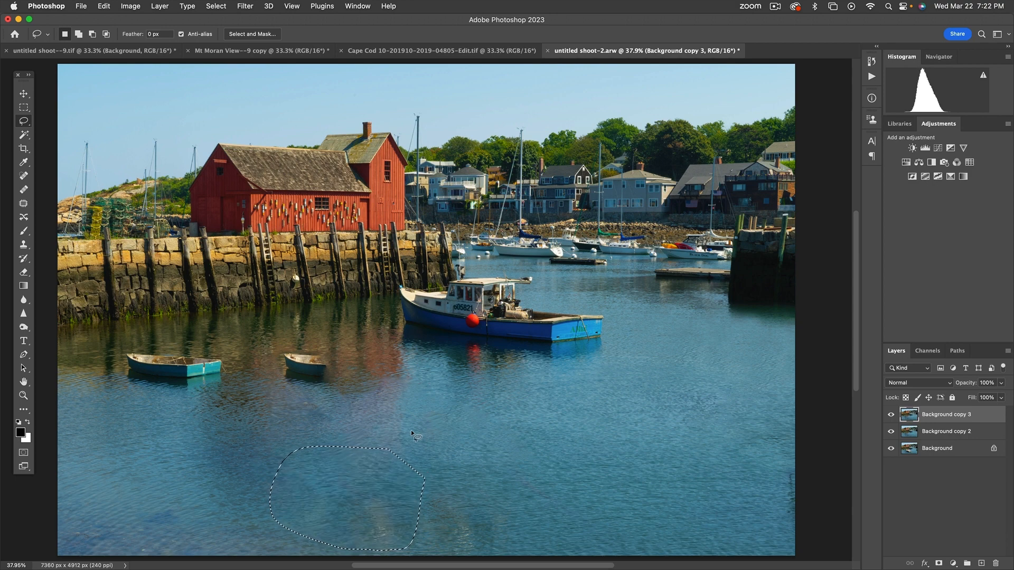
pyautogui.scroll(1, 407, 430)
pyautogui.press('cmd+d')
# Step: Lasso the small leftover dinghy beside the teal rowboat, remove it with a fill, and deselect
pyautogui.moveTo(331, 362); pyautogui.dragTo(280, 368)
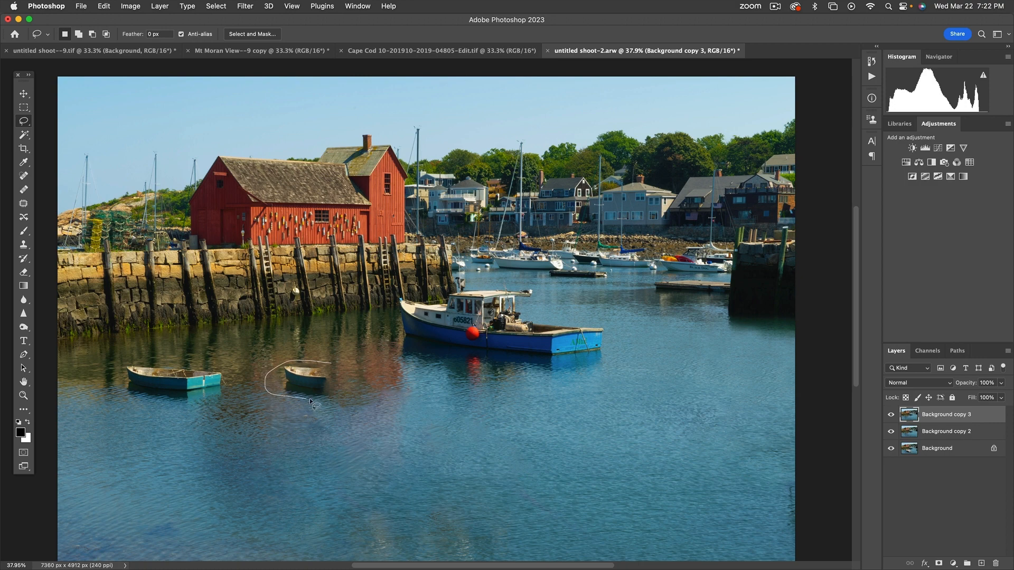
pyautogui.moveTo(347, 376); pyautogui.dragTo(341, 368)
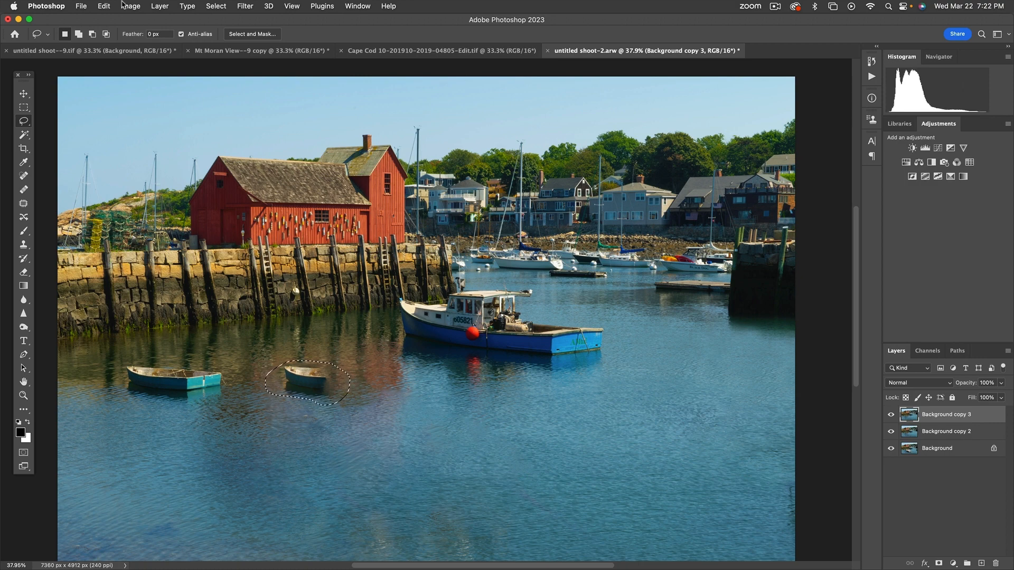
pyautogui.click(103, 6)
pyautogui.click(111, 166)
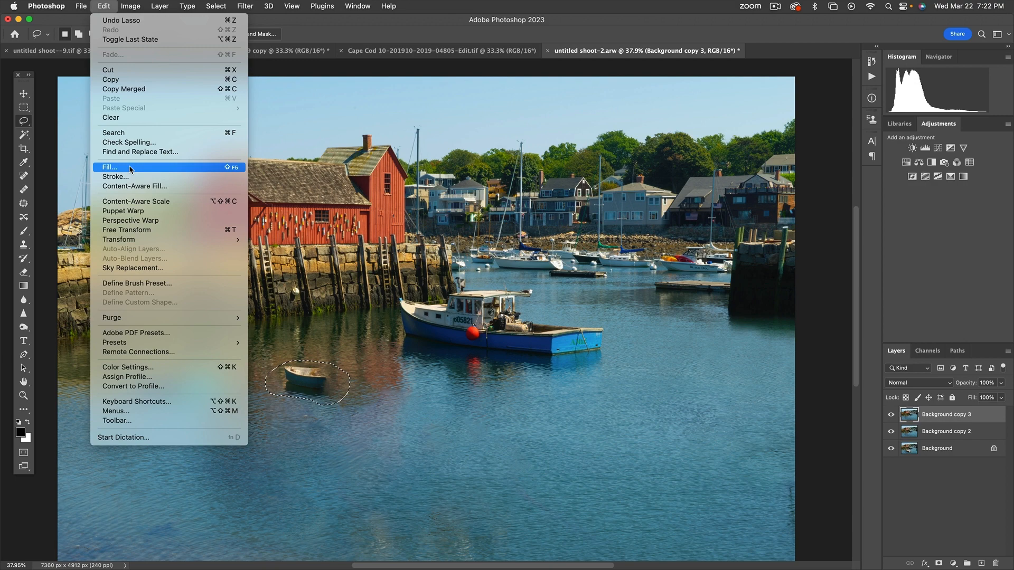
pyautogui.click(612, 212)
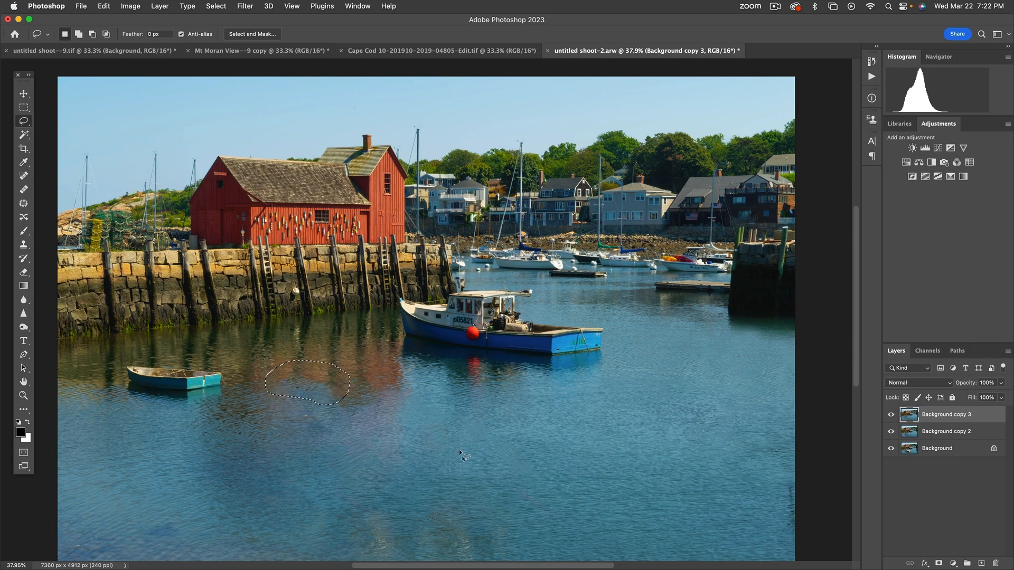
pyautogui.click(440, 472)
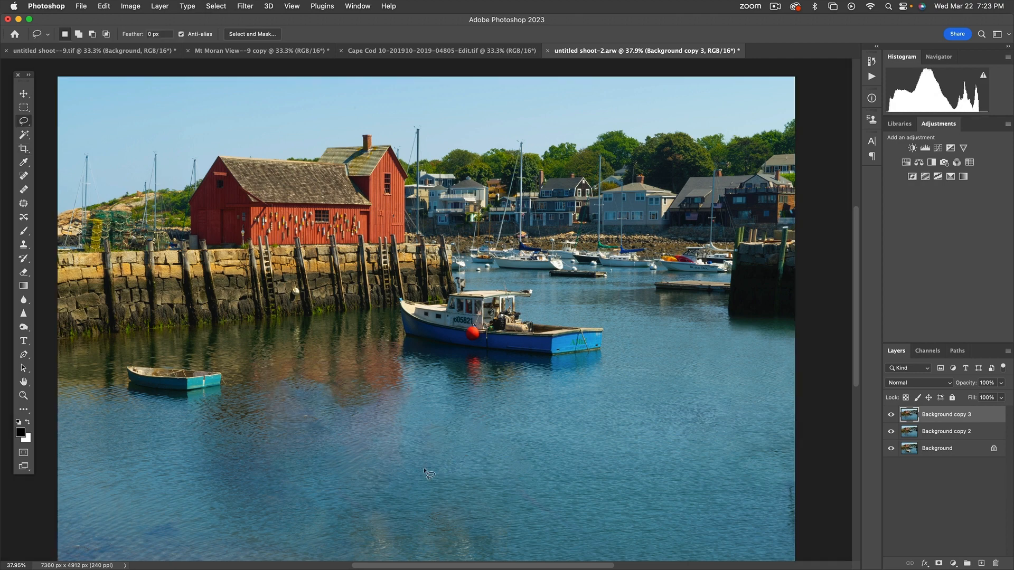
# Step: Crop the photo to about 6493 x 4032 px, cutting off the smudged foreground water and the stone pier at the edge
pyautogui.press('c')
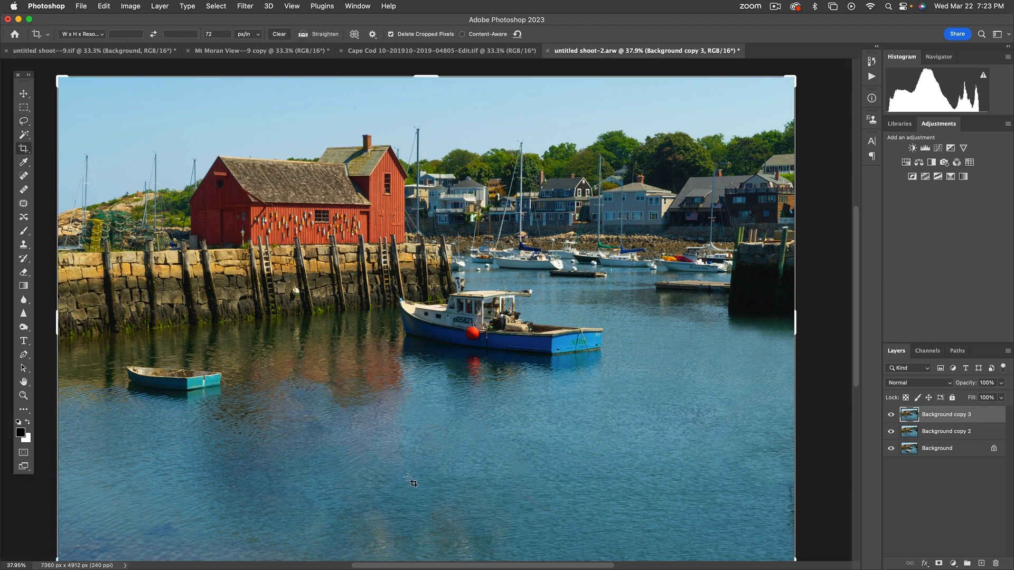
pyautogui.press('super+0')
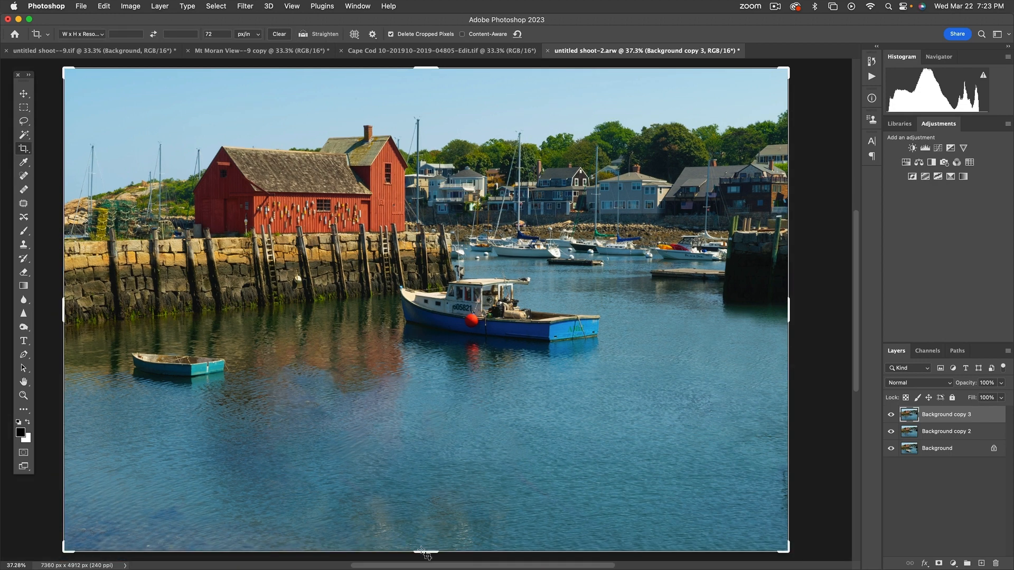
pyautogui.moveTo(423, 551); pyautogui.dragTo(419, 499)
pyautogui.moveTo(418, 528)
pyautogui.mouseDown()
pyautogui.moveTo(414, 443)
pyautogui.moveTo(412, 511)
pyautogui.mouseUp()
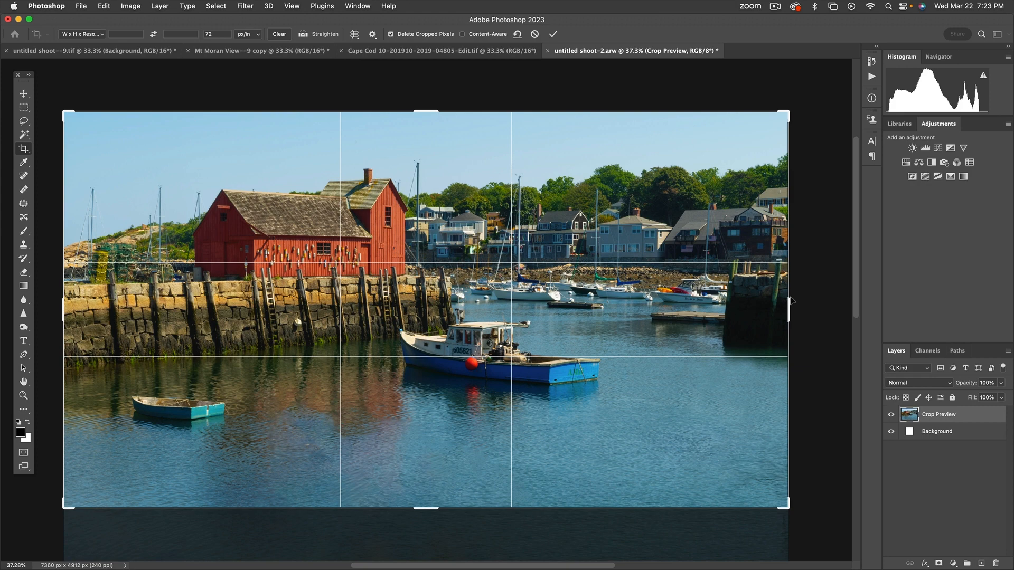
pyautogui.moveTo(788, 311); pyautogui.dragTo(745, 311)
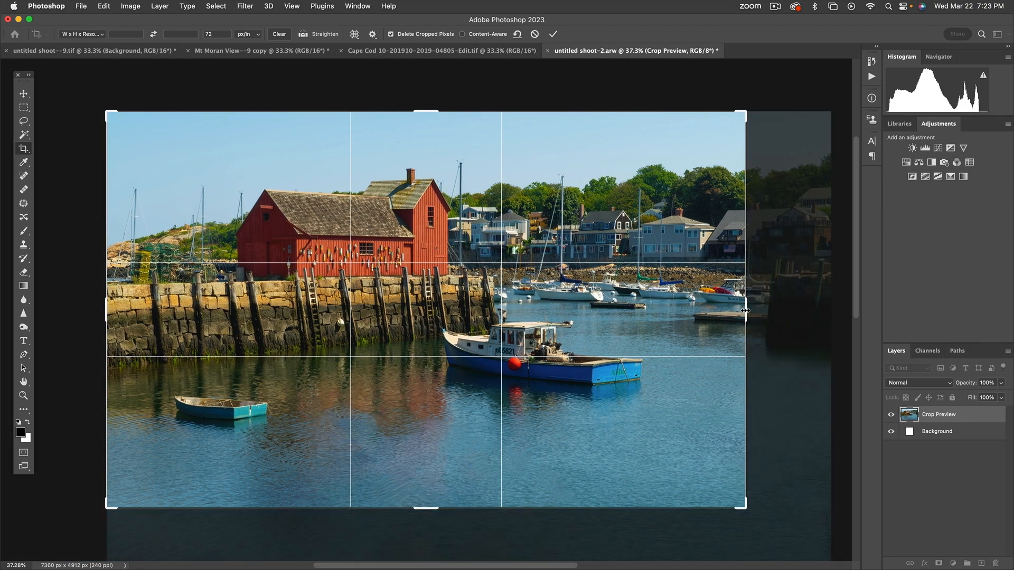
pyautogui.press('Return')
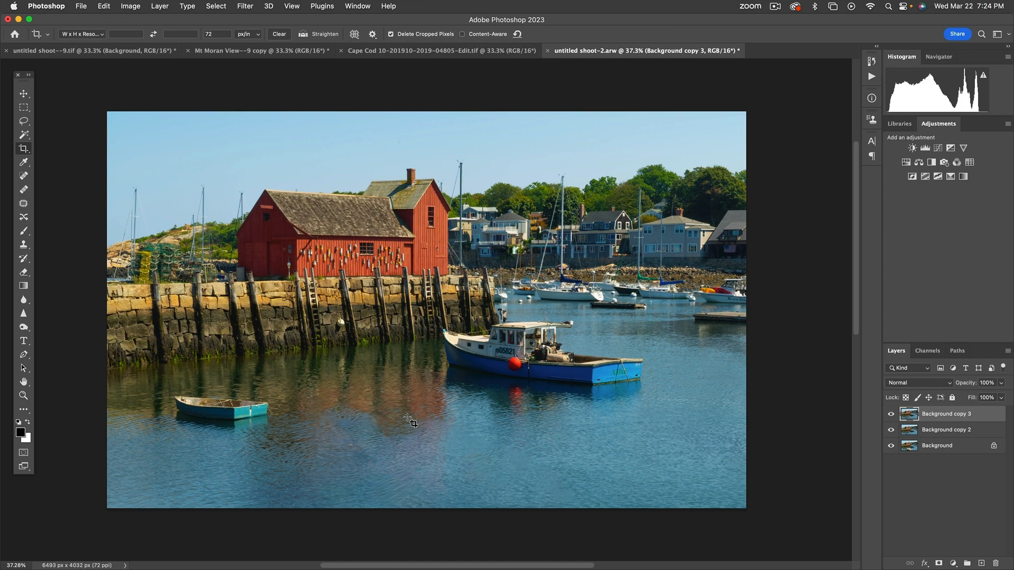
# Step: Clone Stamp clean water over the debris in the barn's reflection and the dark patches in the foreground water below the rowboat
pyautogui.press('s')
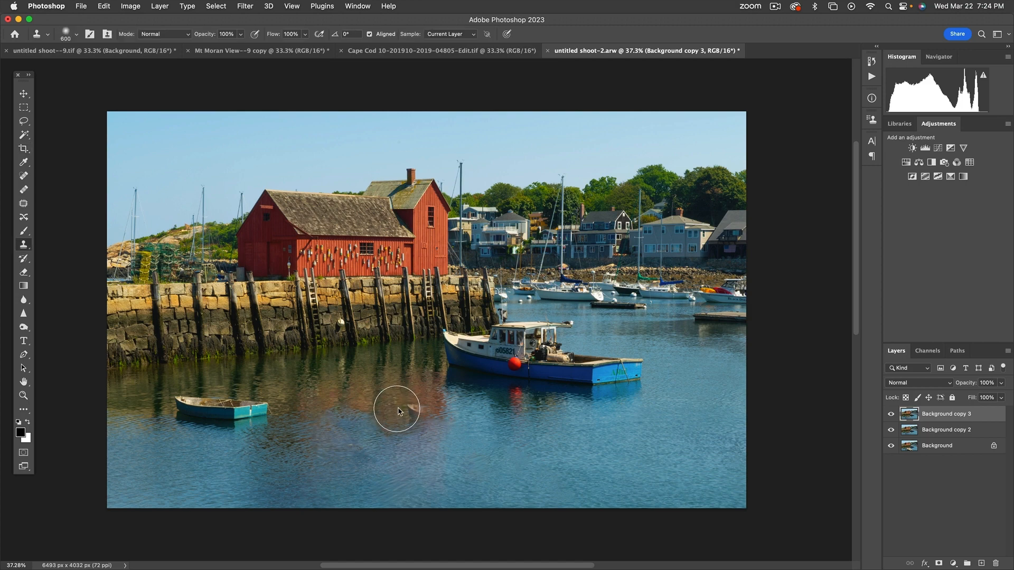
pyautogui.keyDown('alt'); pyautogui.click(406, 406); pyautogui.keyUp('alt')
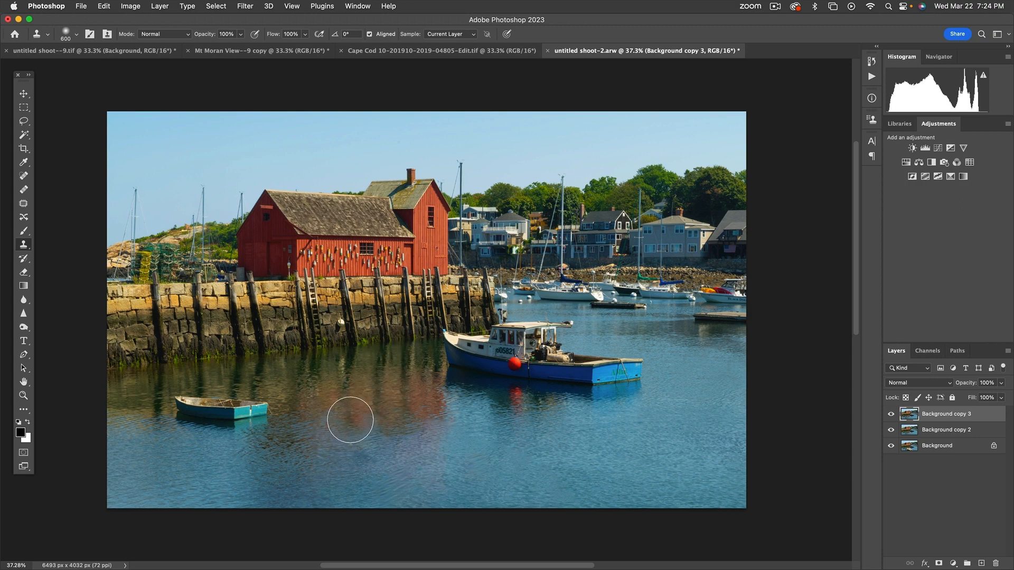
pyautogui.moveTo(333, 414); pyautogui.dragTo(356, 414)
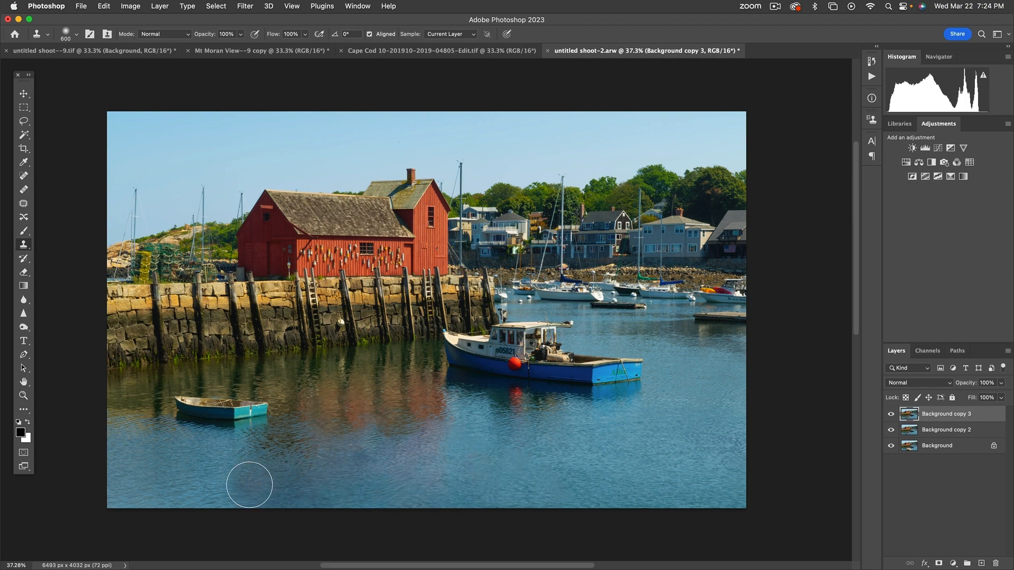
pyautogui.keyDown('alt'); pyautogui.click(192, 487); pyautogui.keyUp('alt')
pyautogui.moveTo(272, 489); pyautogui.dragTo(314, 502)
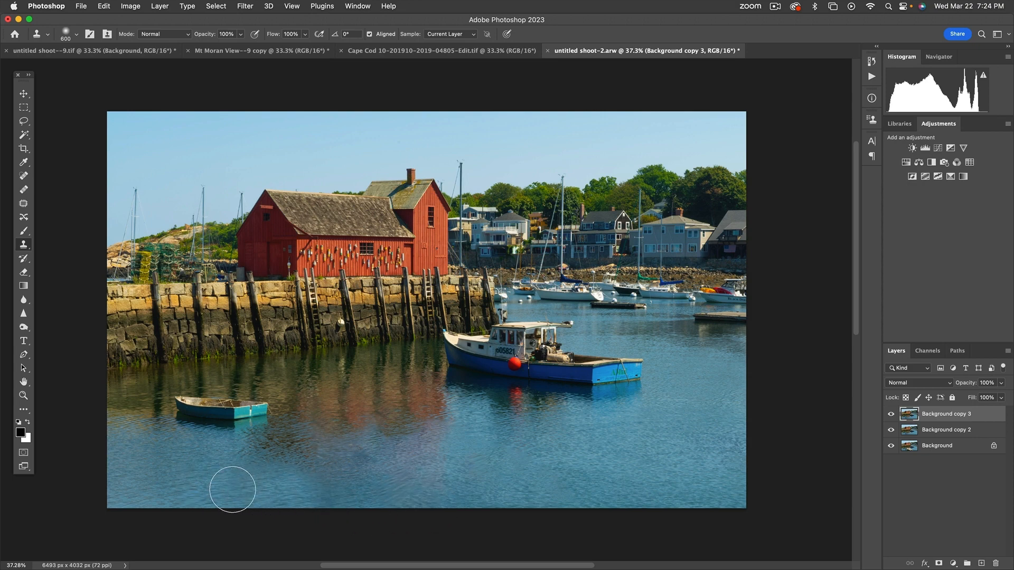
pyautogui.click(337, 490)
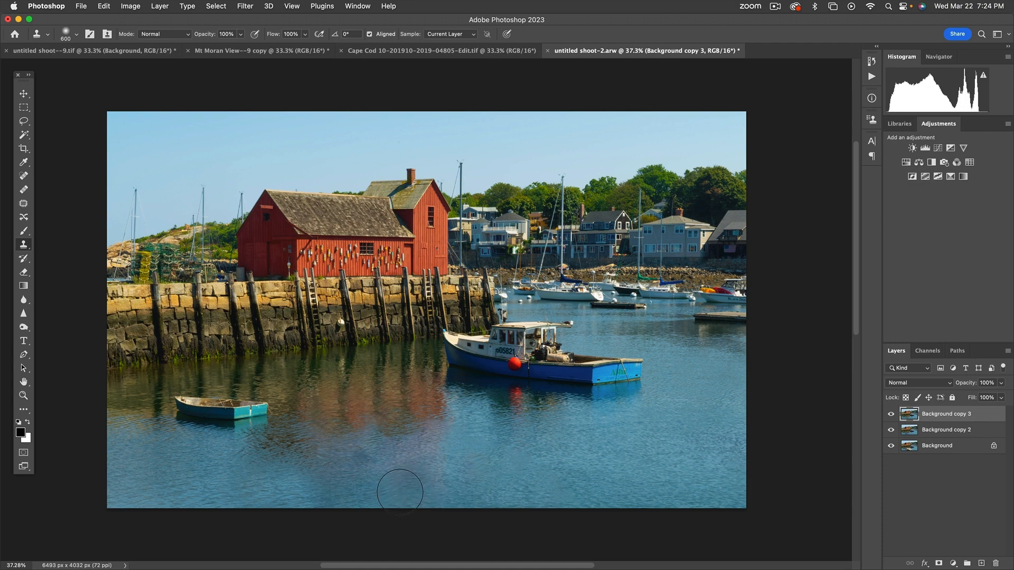
# Step: Clone sampled water over the uneven foreground patches at 70% opacity and over the area below the teal rowboat at 50% opacity
pyautogui.keyDown('alt'); pyautogui.click(619, 480); pyautogui.keyUp('alt')
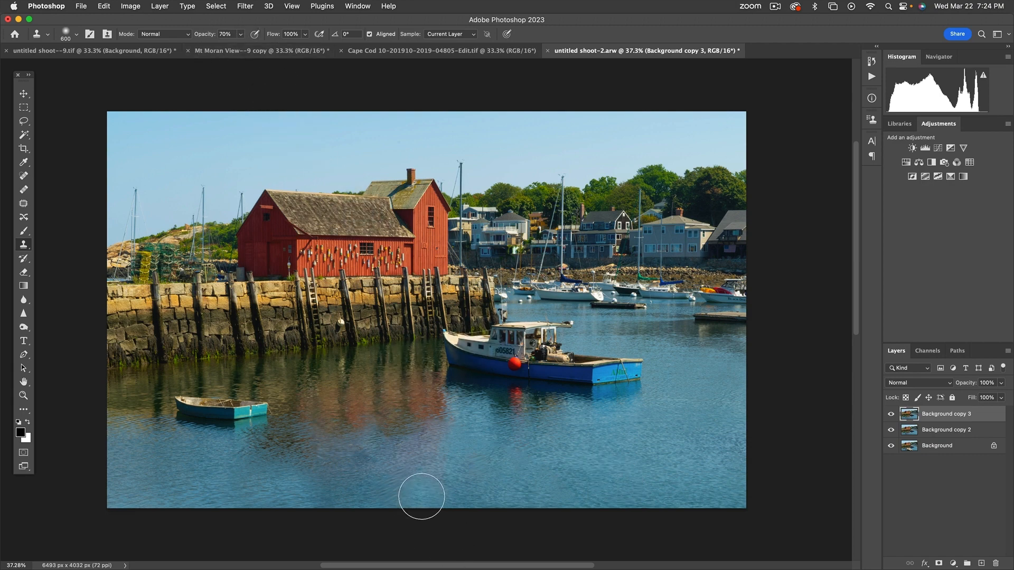
pyautogui.click(405, 487)
pyautogui.moveTo(405, 486)
pyautogui.mouseDown()
pyautogui.moveTo(387, 496)
pyautogui.moveTo(432, 495)
pyautogui.mouseUp()
pyautogui.keyDown('alt'); pyautogui.click(398, 485); pyautogui.keyUp('alt')
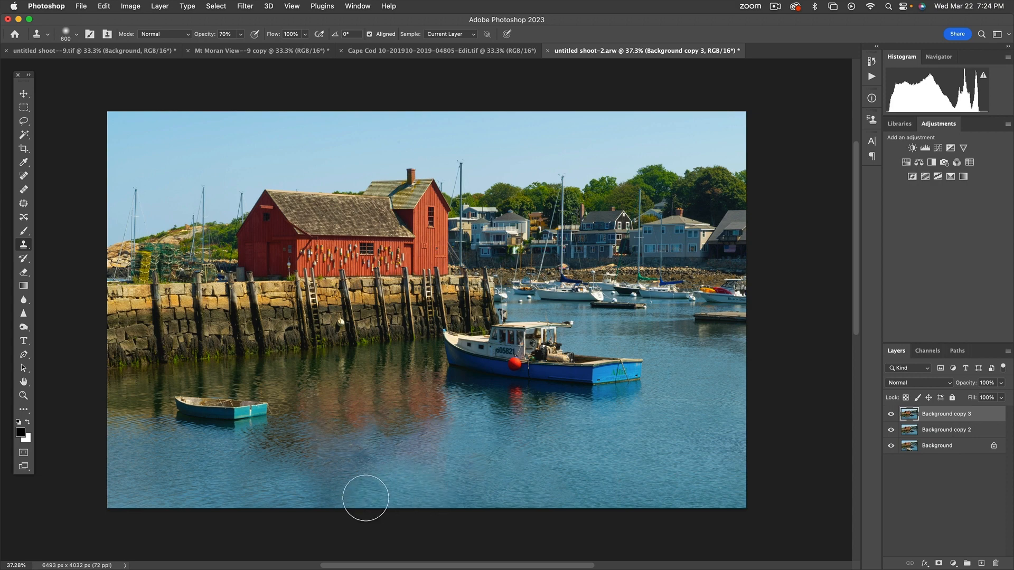
pyautogui.press('5')
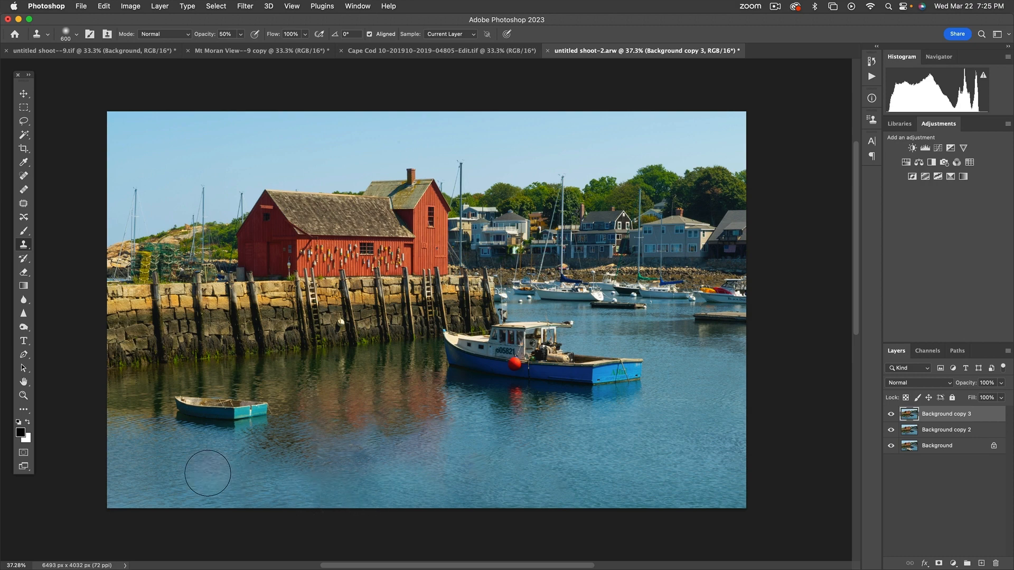
pyautogui.keyDown('alt'); pyautogui.click(180, 462); pyautogui.keyUp('alt')
pyautogui.click(242, 471)
pyautogui.moveTo(258, 473)
pyautogui.mouseDown()
pyautogui.moveTo(267, 476)
pyautogui.moveTo(247, 472)
pyautogui.moveTo(310, 496)
pyautogui.moveTo(298, 477)
pyautogui.mouseUp()
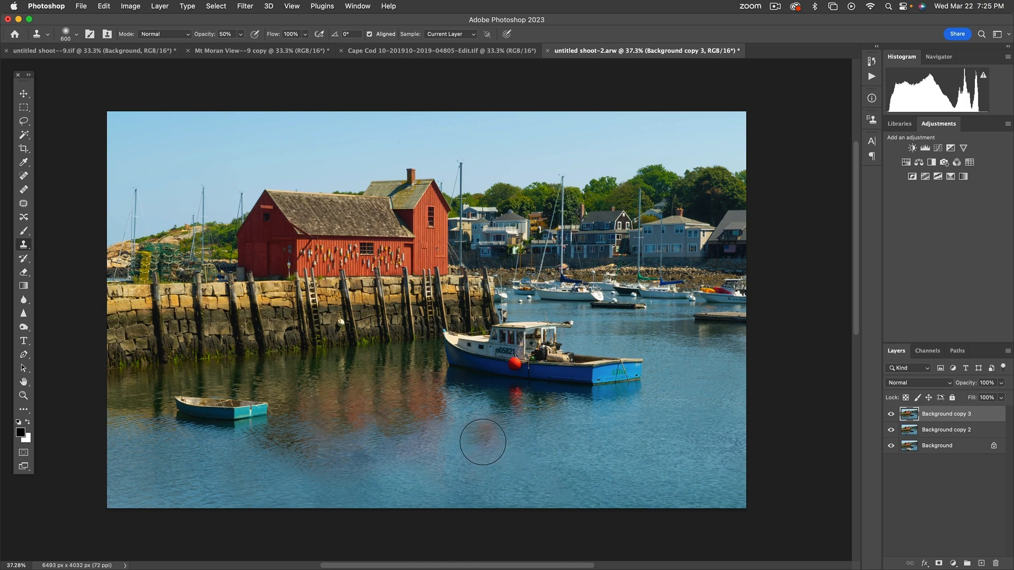
# Step: At 100% opacity, clone clean water over the reddish patch beneath the blue boat and along the photo's lower edge
pyautogui.keyDown('alt'); pyautogui.click(587, 449); pyautogui.keyUp('alt')
pyautogui.press('0')
pyautogui.moveTo(506, 451); pyautogui.dragTo(466, 439)
pyautogui.click(548, 473)
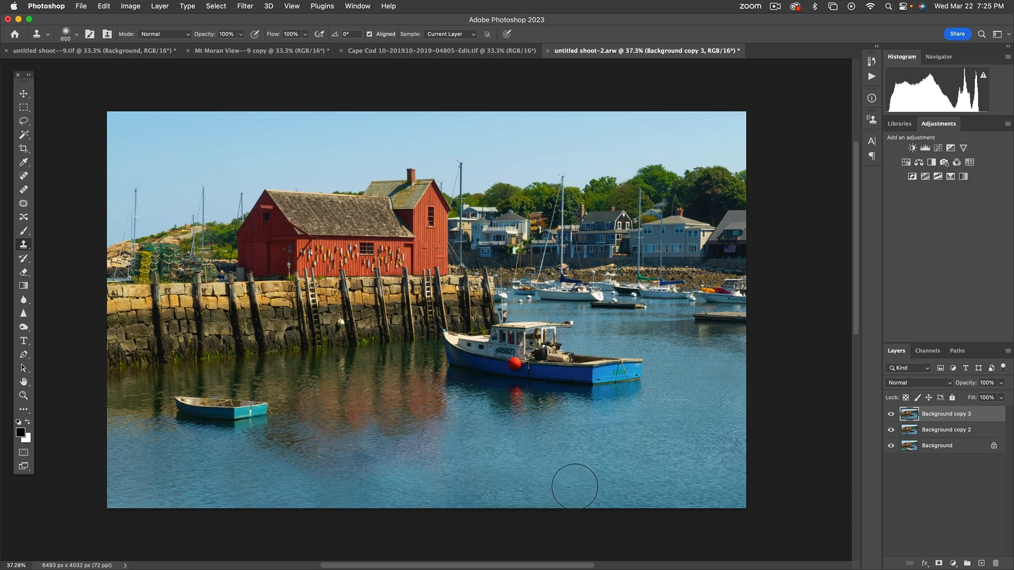
pyautogui.keyDown('alt'); pyautogui.click(159, 484); pyautogui.keyUp('alt')
pyautogui.moveTo(321, 498); pyautogui.dragTo(367, 503)
pyautogui.keyDown('alt'); pyautogui.click(187, 474); pyautogui.keyUp('alt')
# Step: View the Cape Cod sky image and return to the harbor photo
pyautogui.click(450, 52)
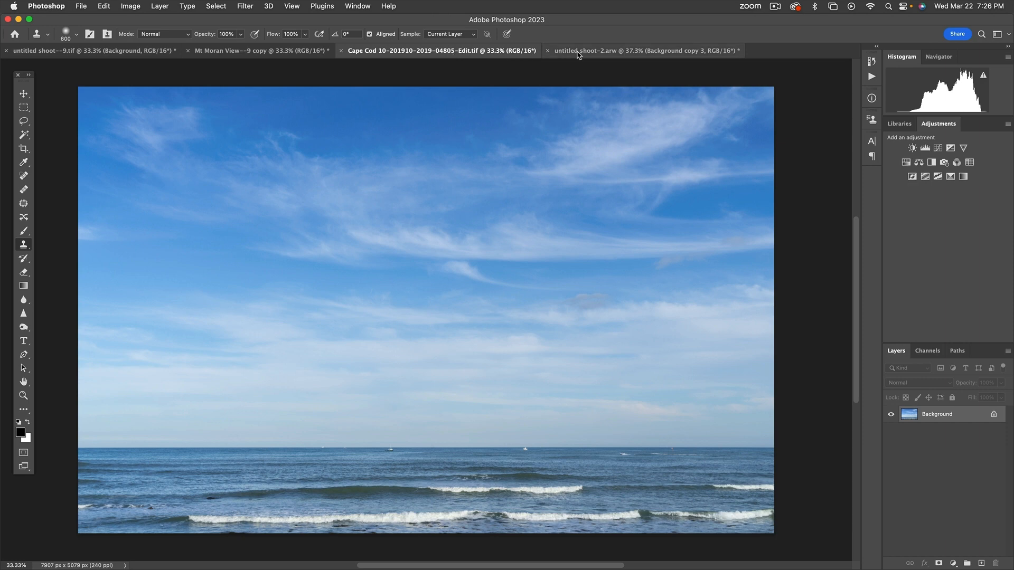
pyautogui.click(604, 51)
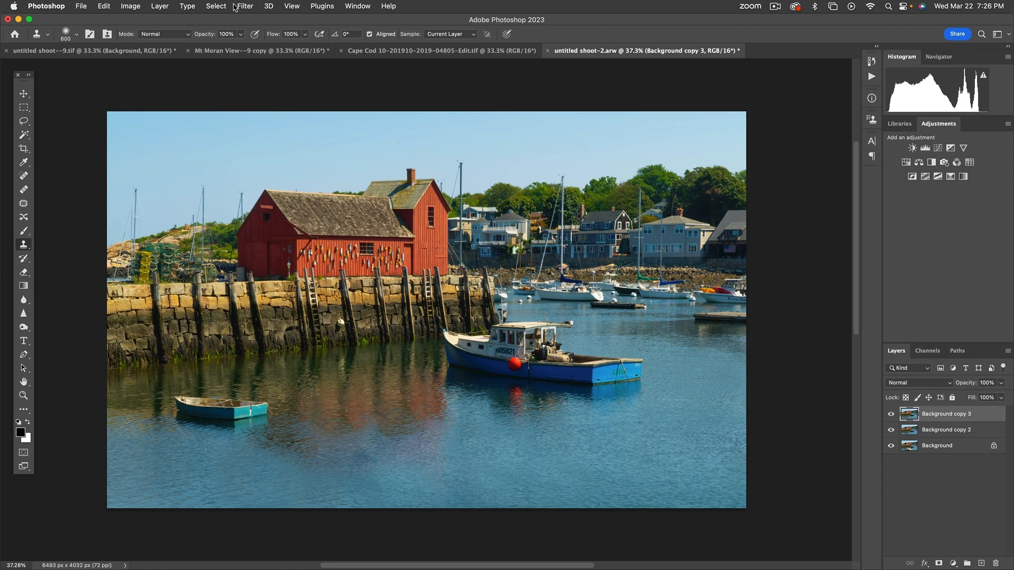
# Step: Try an automatic sky selection on Background copy 3, inspect its edge around the masts and hill at 100%, and deselect
pyautogui.click(218, 6)
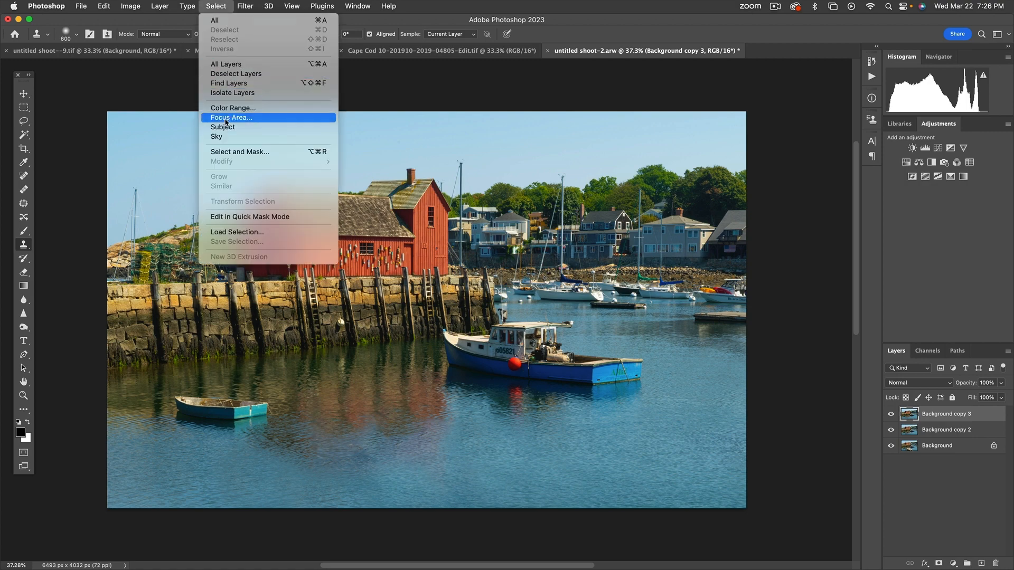
pyautogui.click(226, 138)
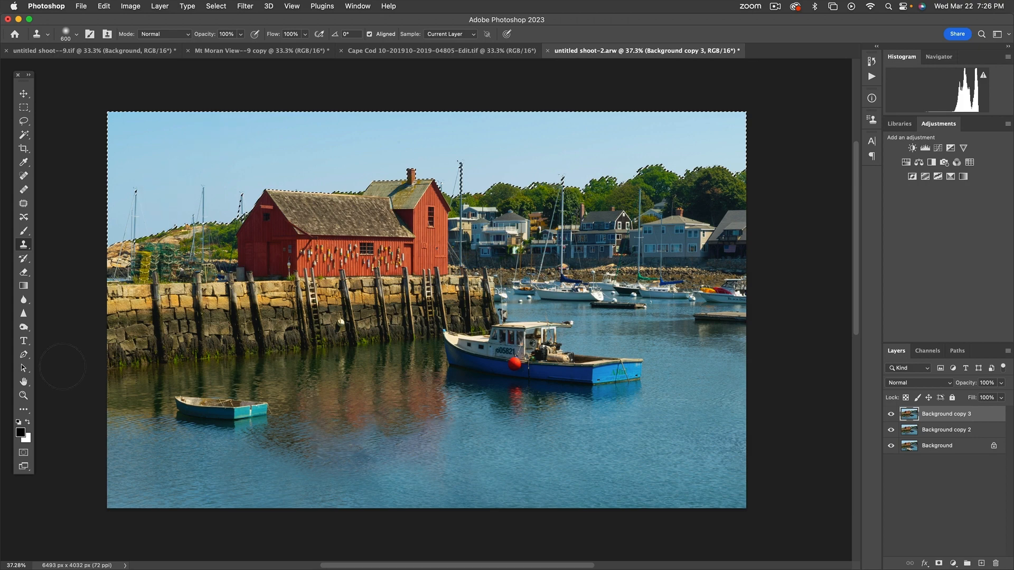
pyautogui.press('z')
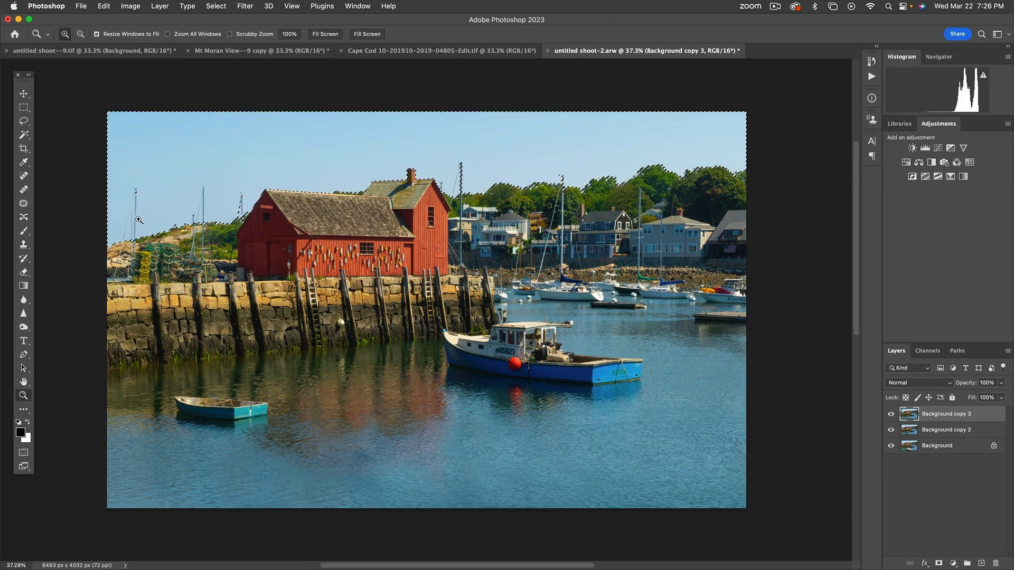
pyautogui.click(139, 220)
pyautogui.click(139, 220)
pyautogui.click(138, 220)
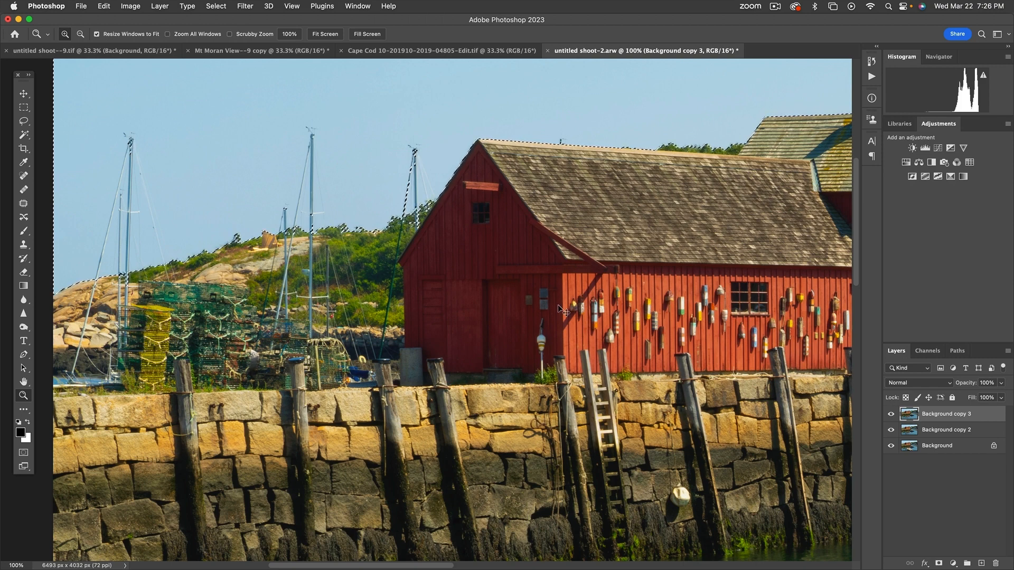
pyautogui.press('super+d')
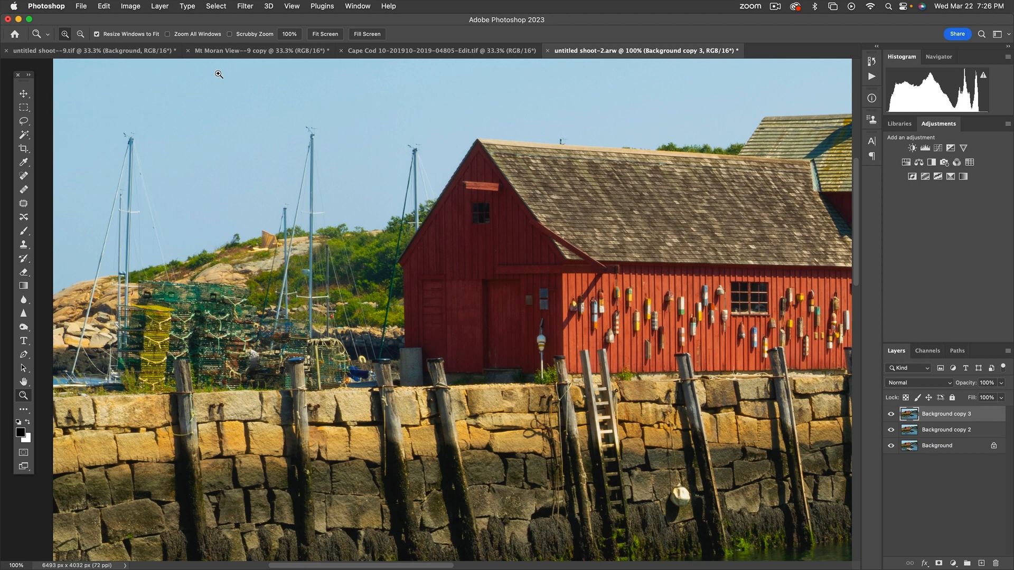
# Step: Try a Sky Replacement with the wispy BlueSky001byPhotoshop preset from the Blue Skies group, previewed on the whole photo
pyautogui.click(103, 6)
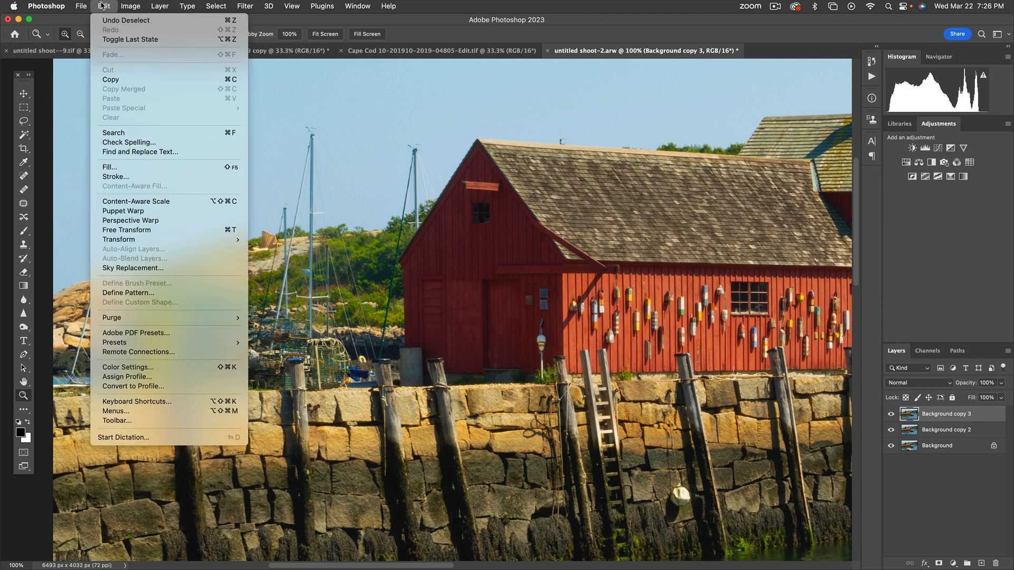
pyautogui.click(151, 269)
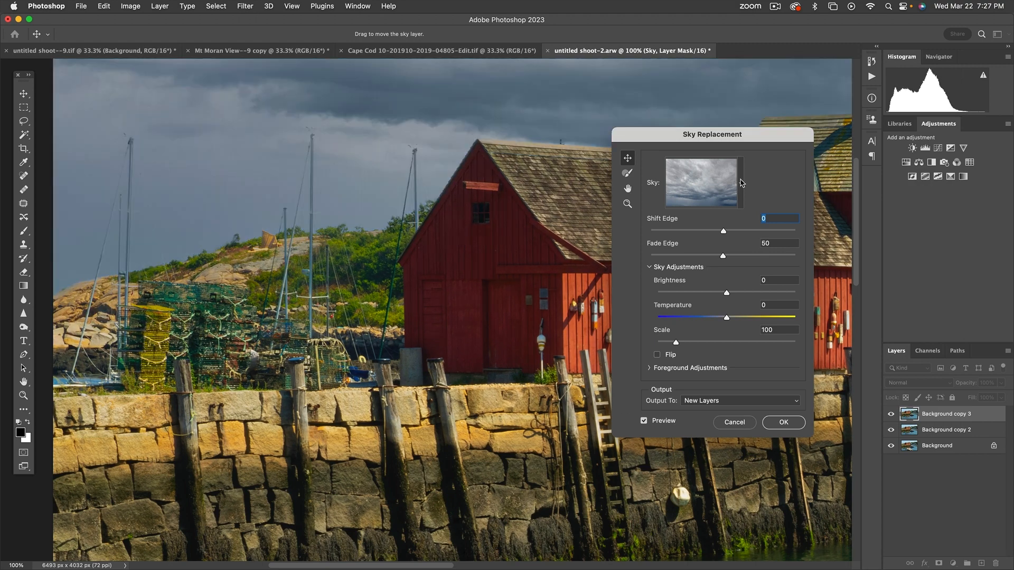
pyautogui.press('super+0')
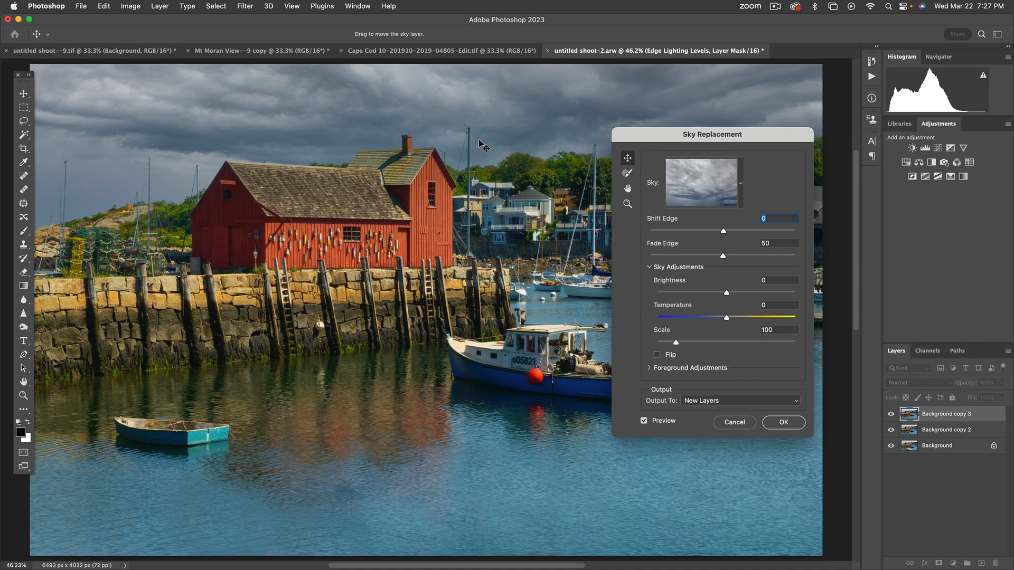
pyautogui.click(741, 186)
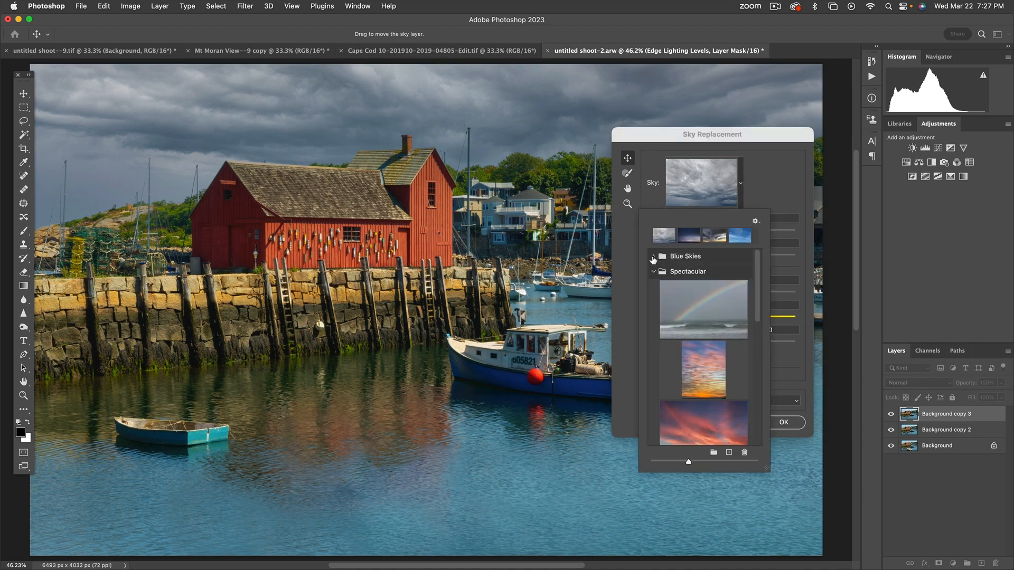
pyautogui.click(653, 257)
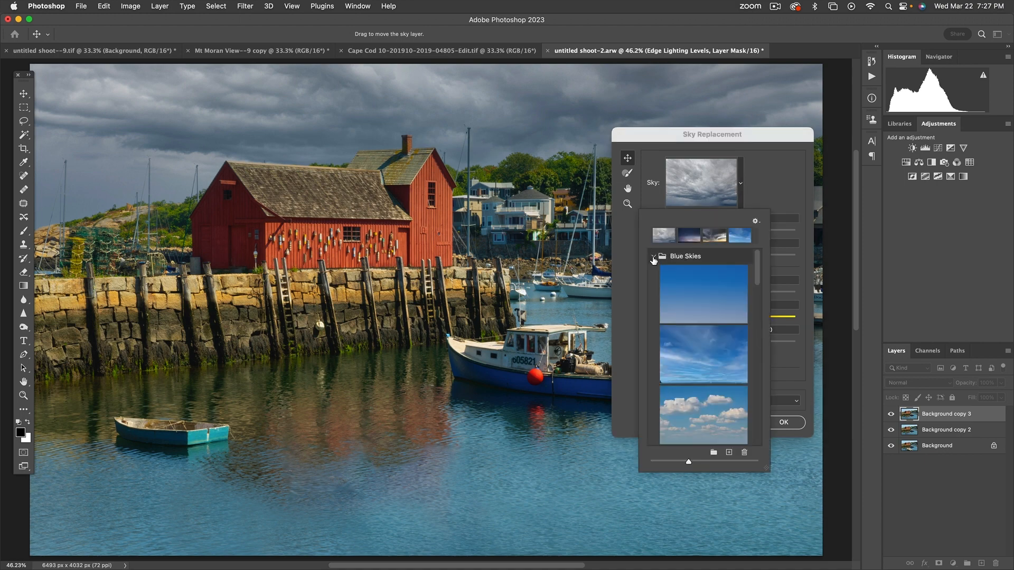
pyautogui.click(710, 358)
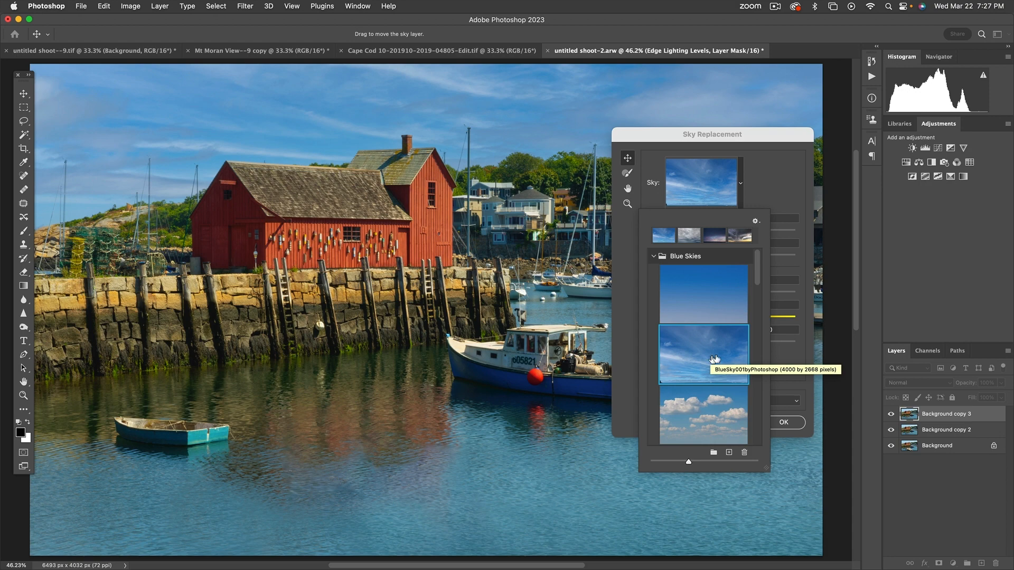
# Step: Preview other cloudy presets from the Blue Skies group, collapse the Blue Skies and Spectacular groups, and cancel the Sky Replacement
pyautogui.moveTo(758, 281); pyautogui.dragTo(759, 345)
pyautogui.scroll(-5, 759, 345)
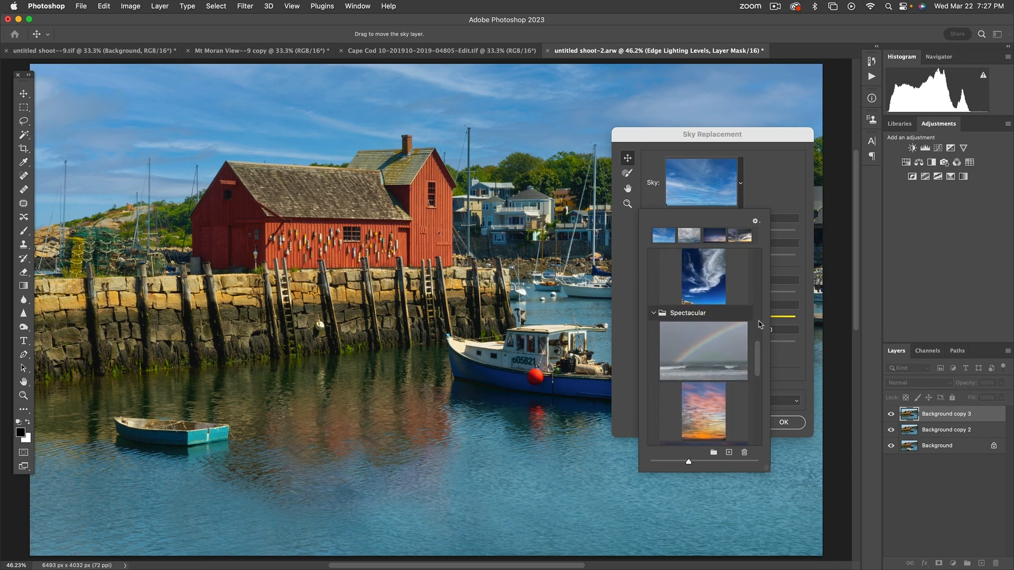
pyautogui.scroll(5, 733, 338)
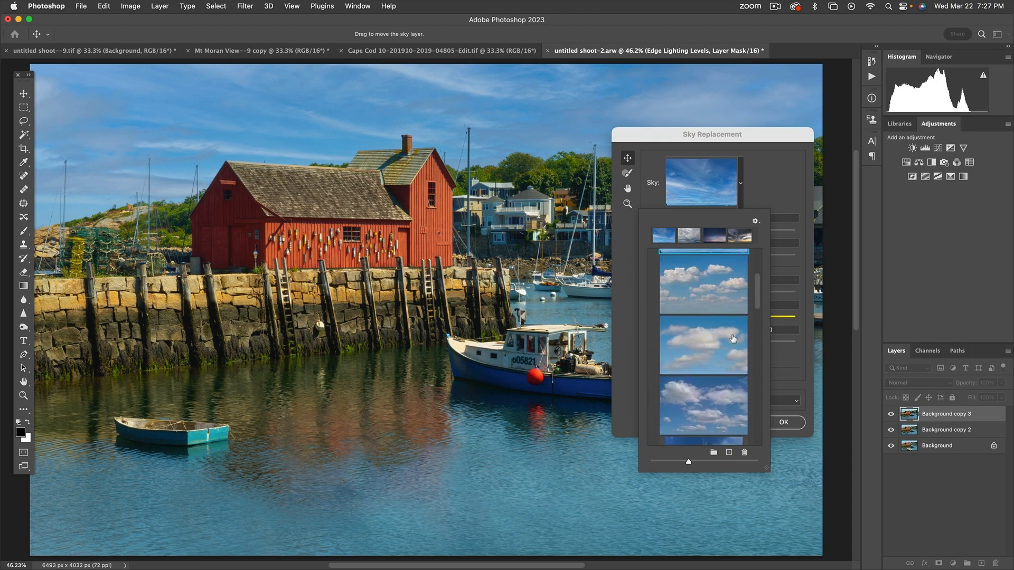
pyautogui.scroll(-2, 733, 338)
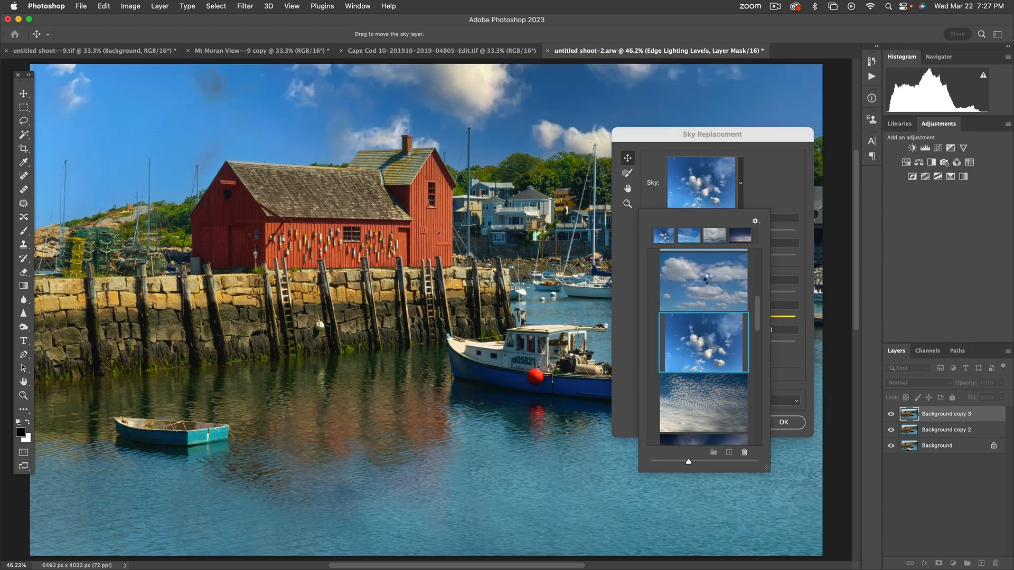
pyautogui.click(711, 283)
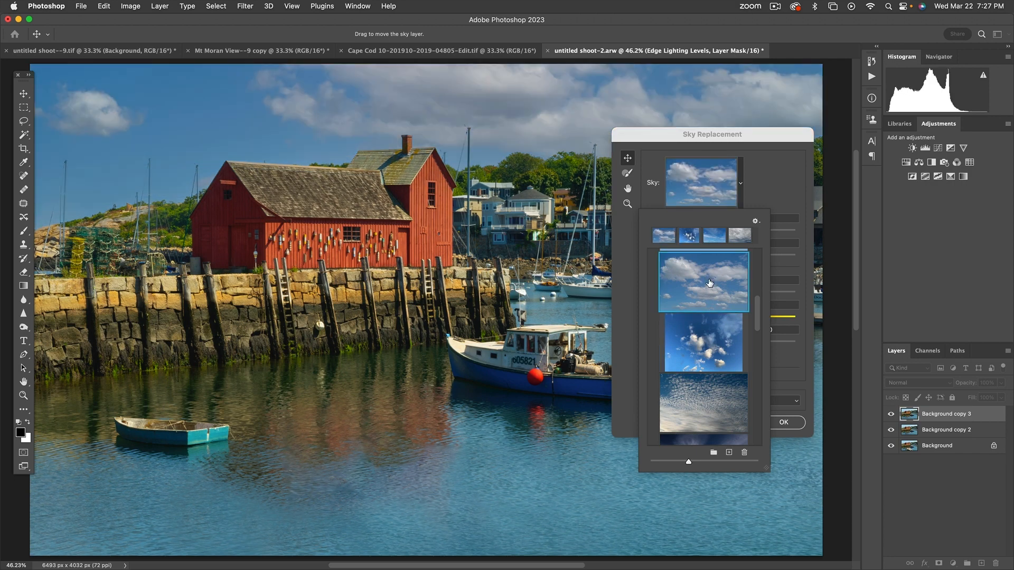
pyautogui.scroll(-3, 709, 282)
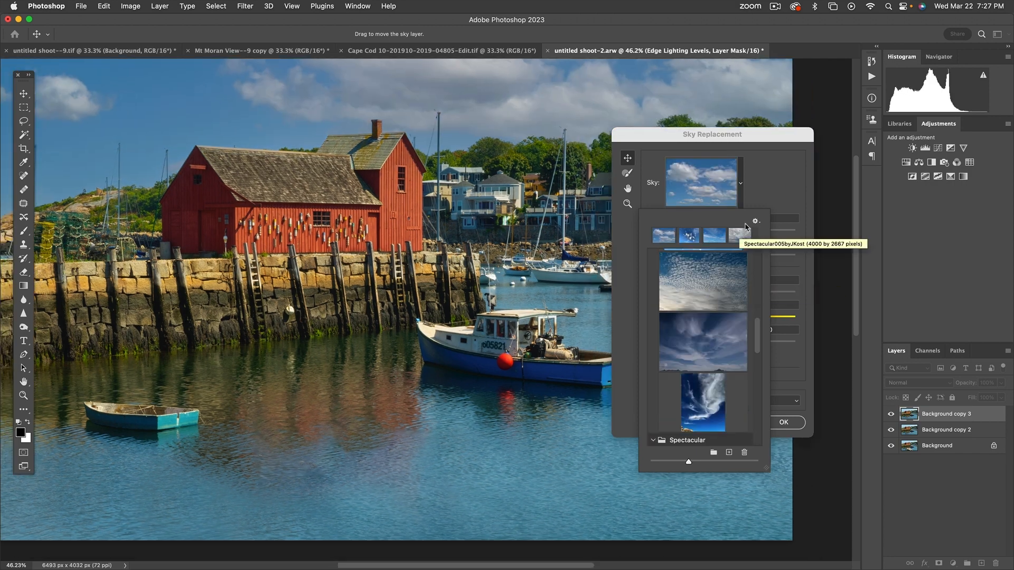
pyautogui.moveTo(758, 353); pyautogui.dragTo(758, 256)
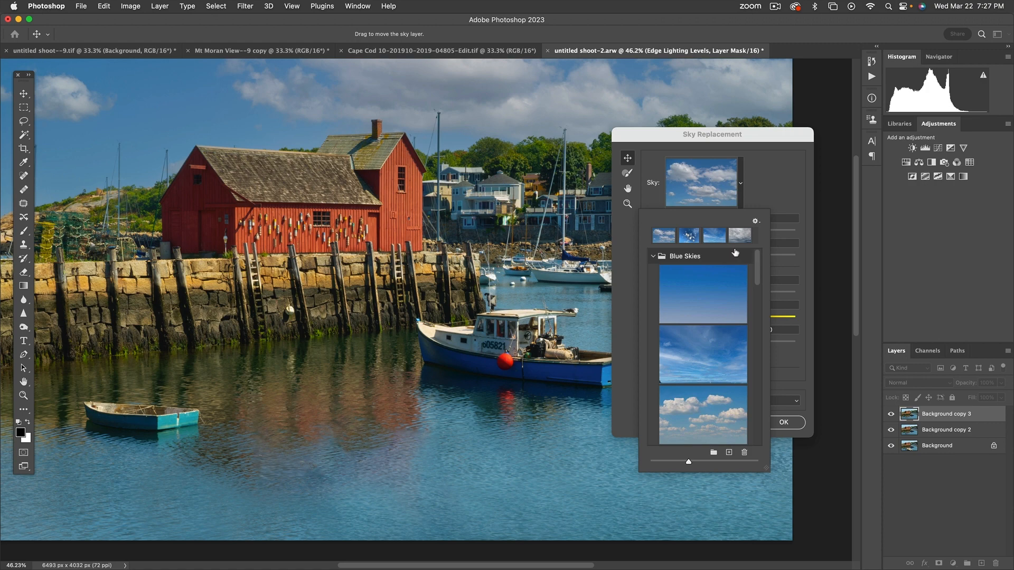
pyautogui.click(653, 257)
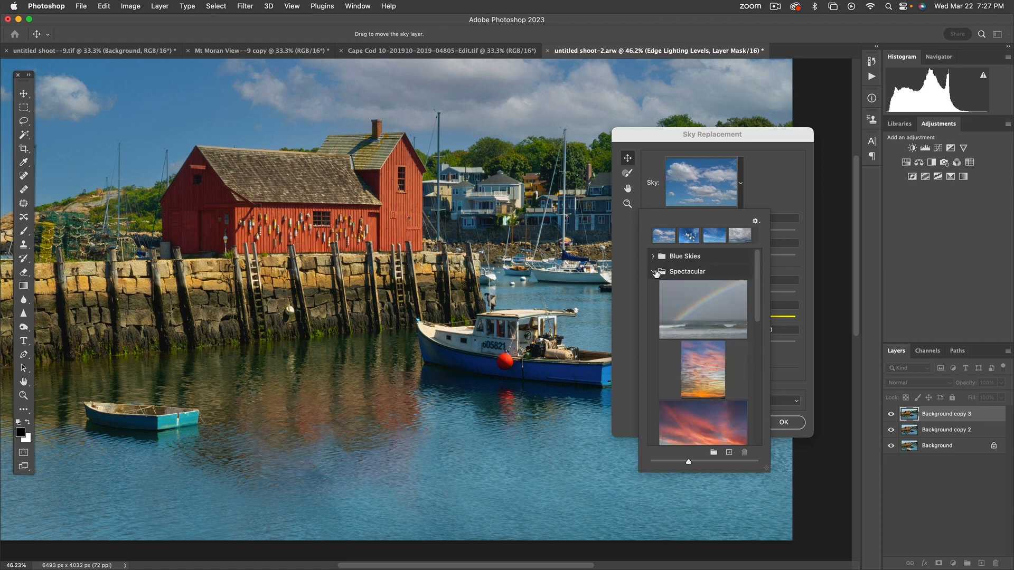
pyautogui.click(655, 272)
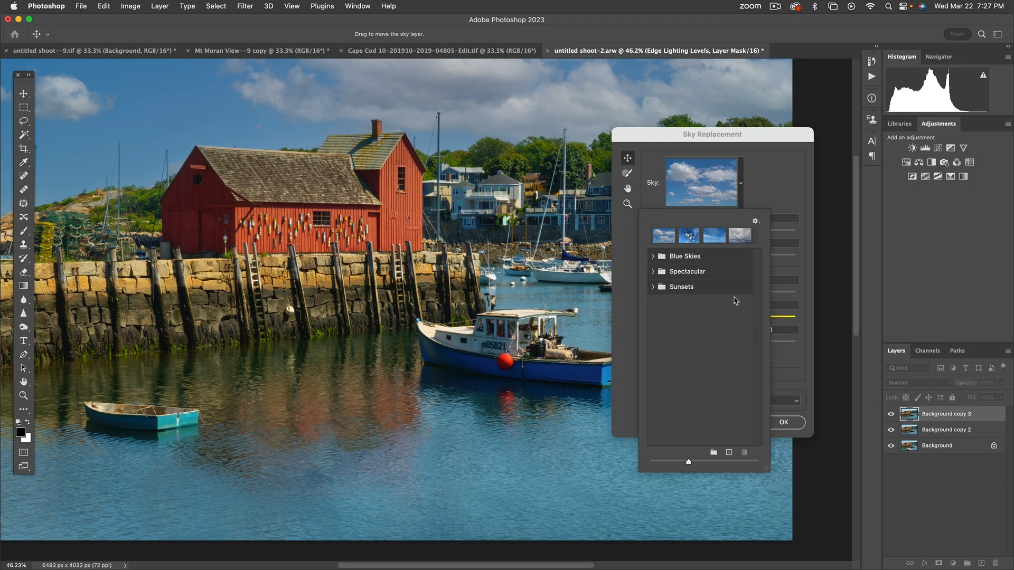
pyautogui.click(766, 206)
pyautogui.click(734, 422)
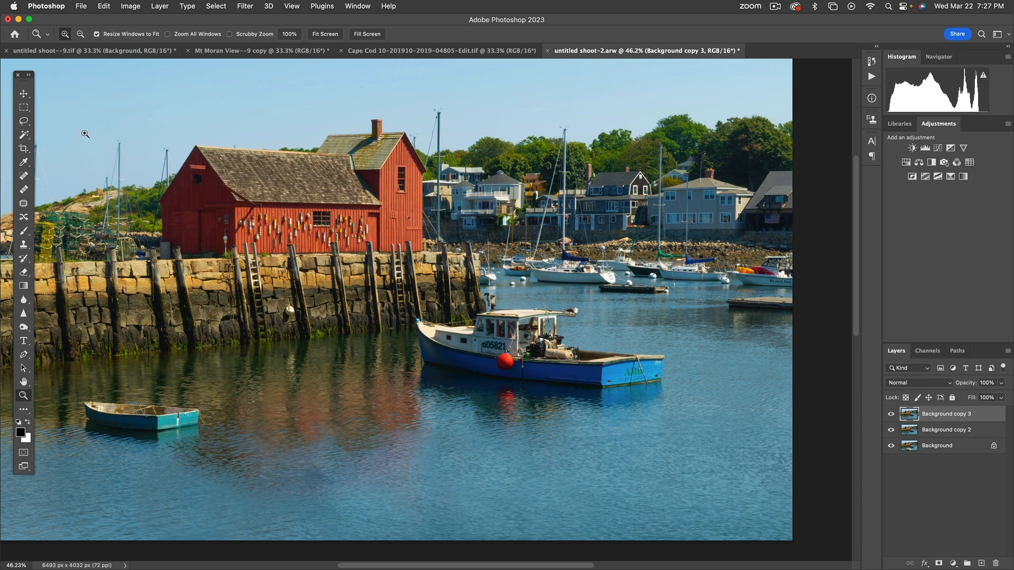
# Step: Set up the Magic Wand with a 3 by 3 Average sample size, a tolerance of 32 and Contiguous on
pyautogui.click(24, 136)
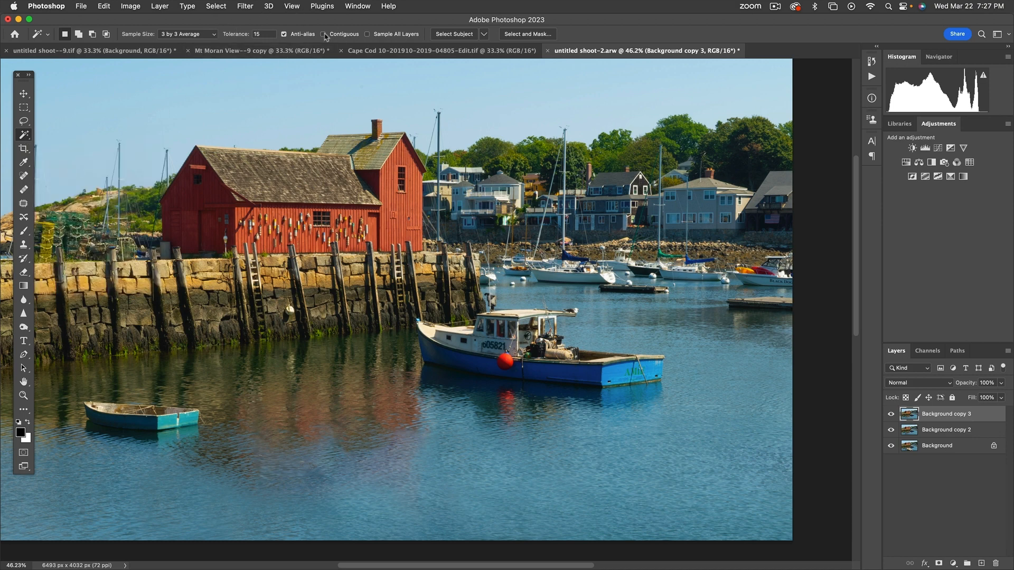
pyautogui.click(207, 38)
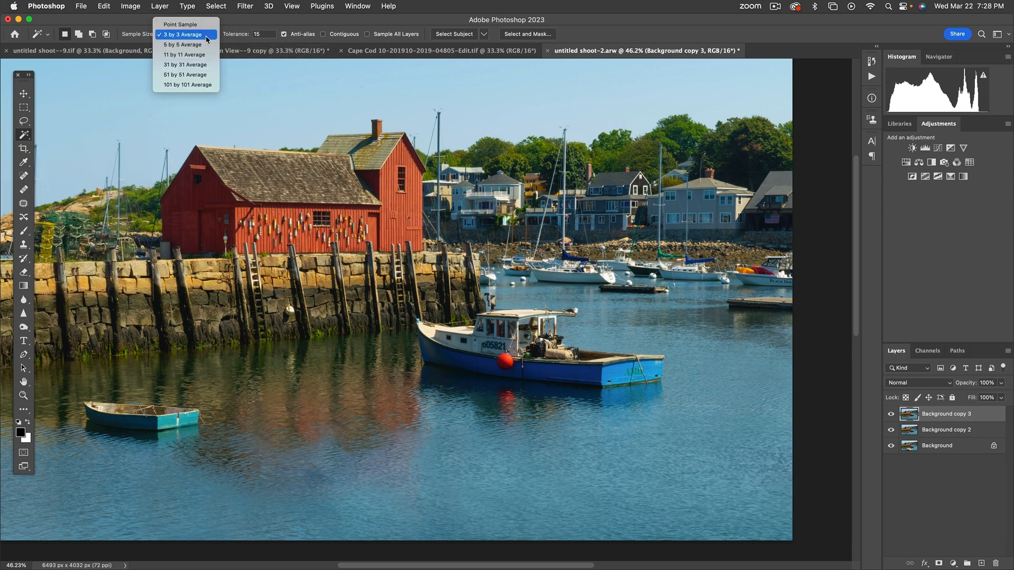
pyautogui.click(207, 38)
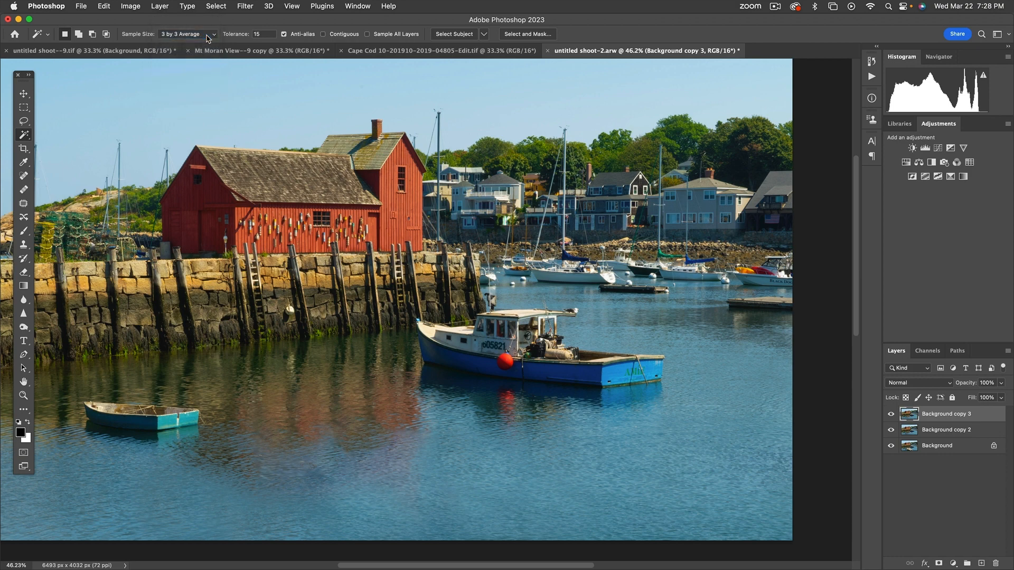
pyautogui.moveTo(261, 34); pyautogui.dragTo(241, 33)
pyautogui.write('32')
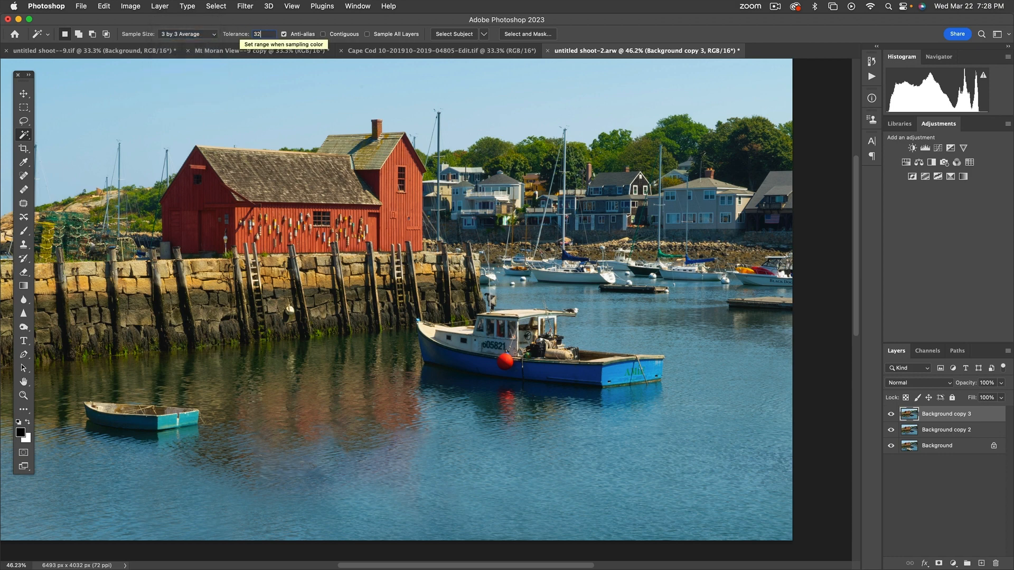
pyautogui.click(324, 35)
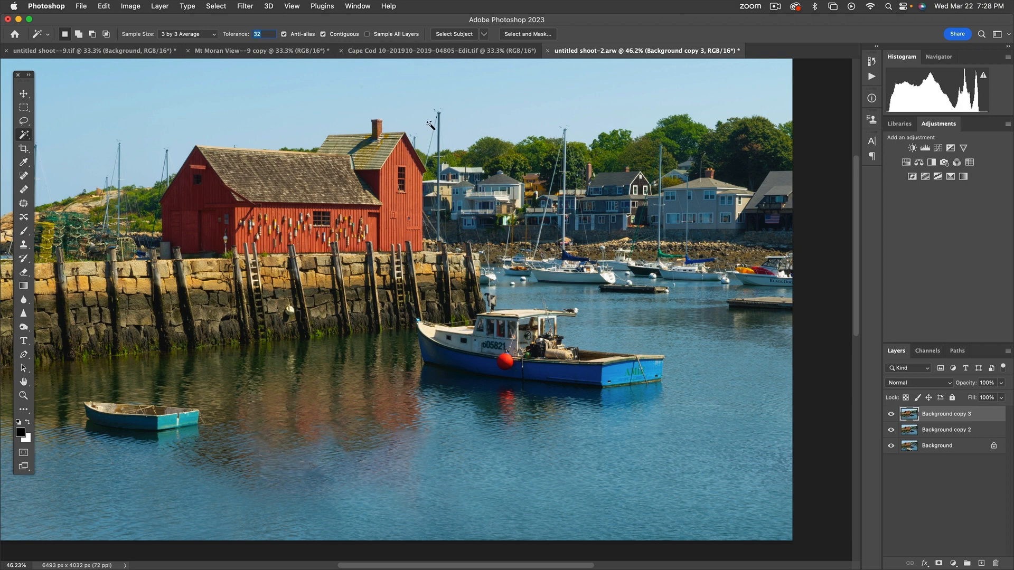
# Step: Select the sky around the masts with the Magic Wand at tolerance 32, with Anti-alias and Contiguous off
pyautogui.click(23, 396)
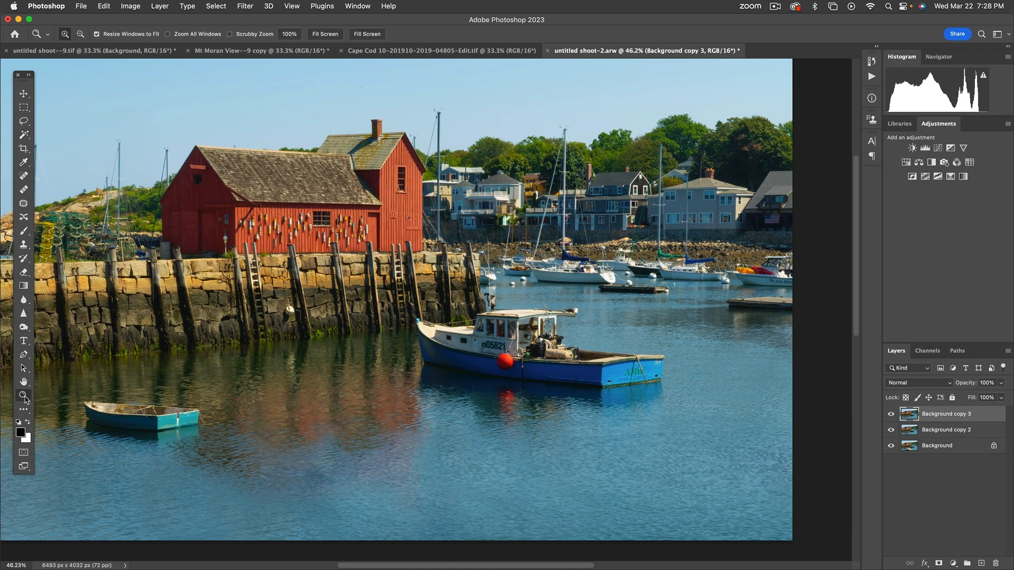
pyautogui.moveTo(370, 99); pyautogui.dragTo(564, 201)
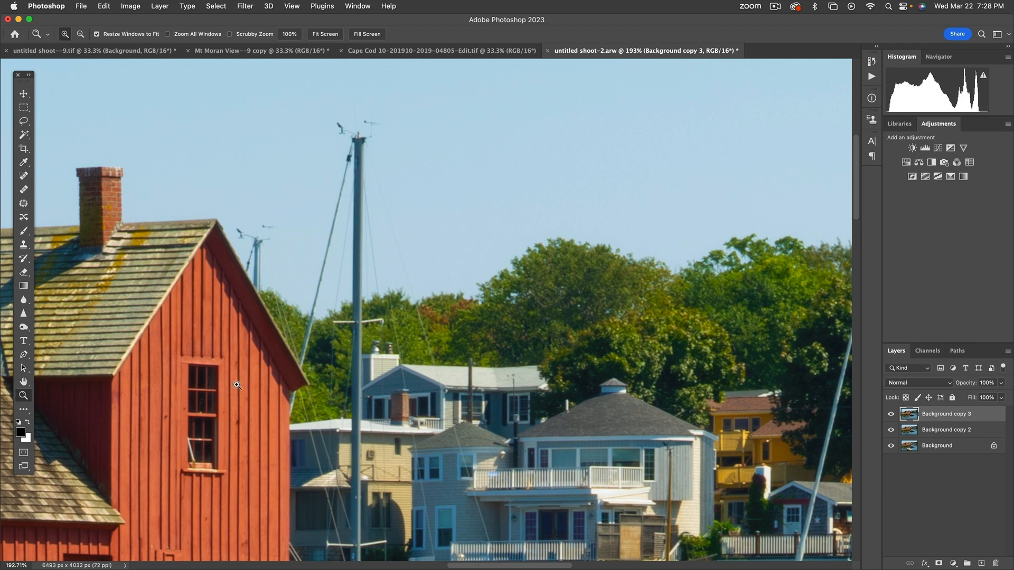
pyautogui.moveTo(133, 394); pyautogui.dragTo(905, 407)
pyautogui.moveTo(160, 367); pyautogui.dragTo(738, 362)
pyautogui.hscroll(-5, 133, 376)
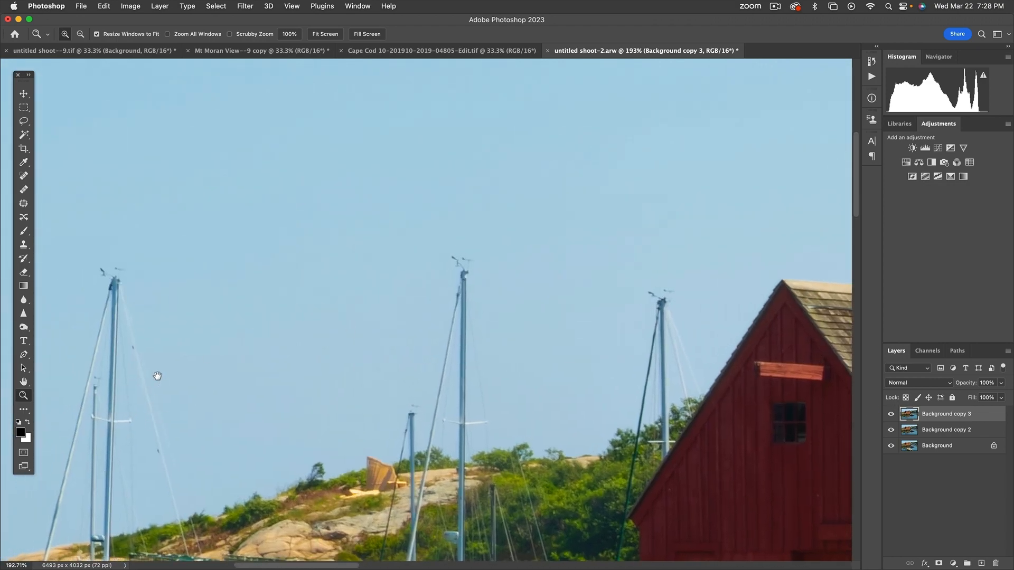
pyautogui.scroll(-5, 155, 374)
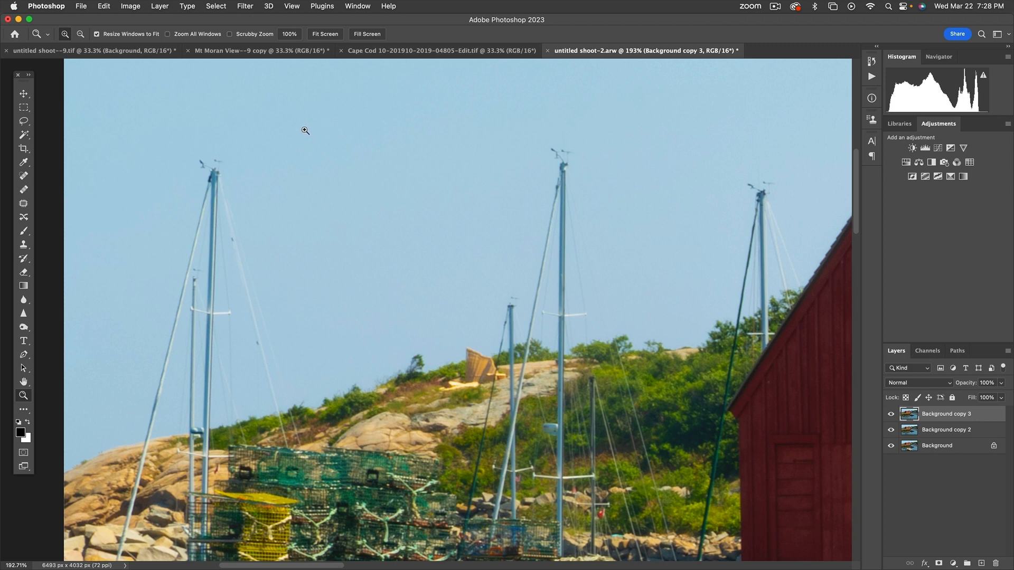
pyautogui.click(23, 135)
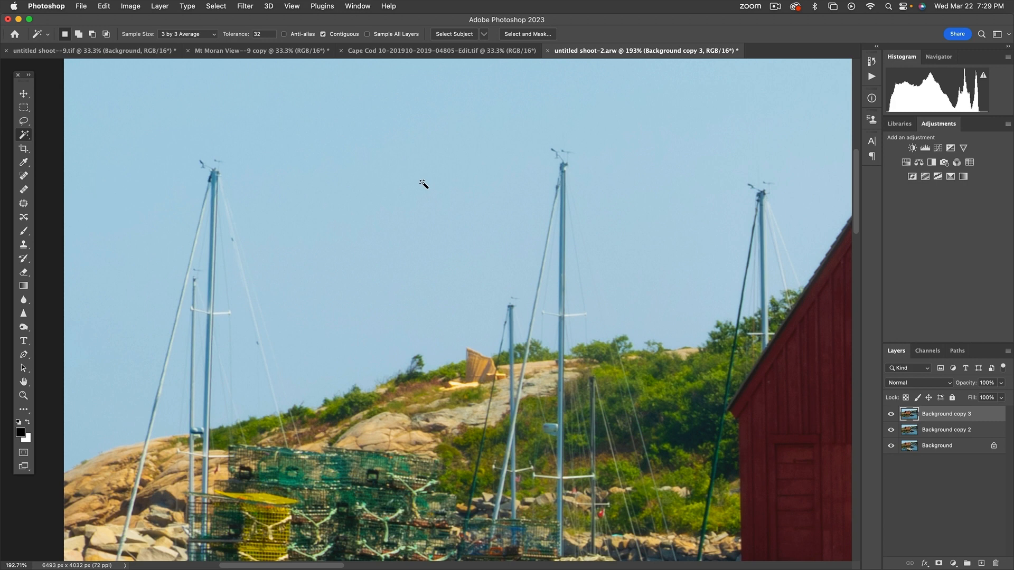
pyautogui.click(323, 34)
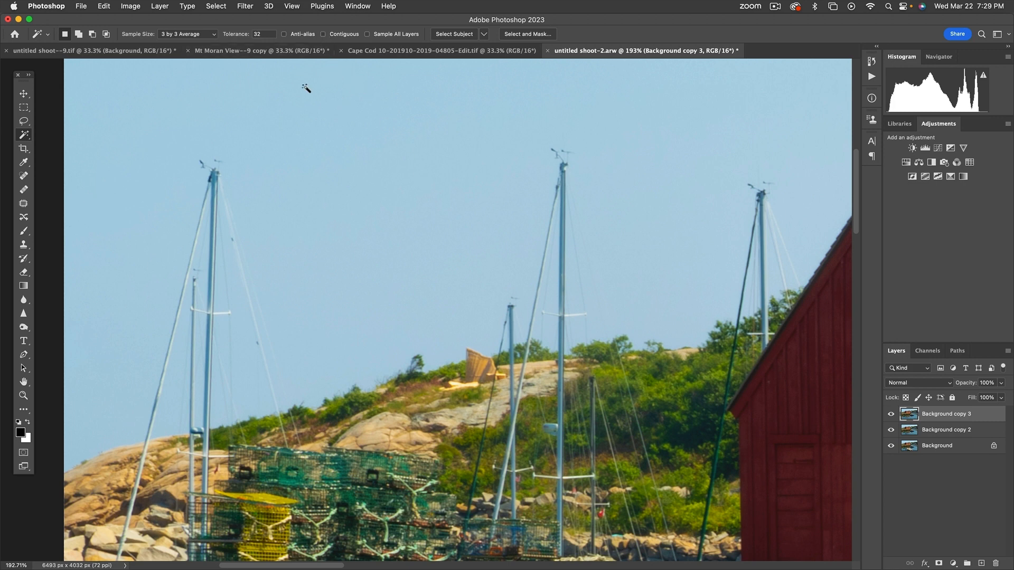
pyautogui.click(454, 222)
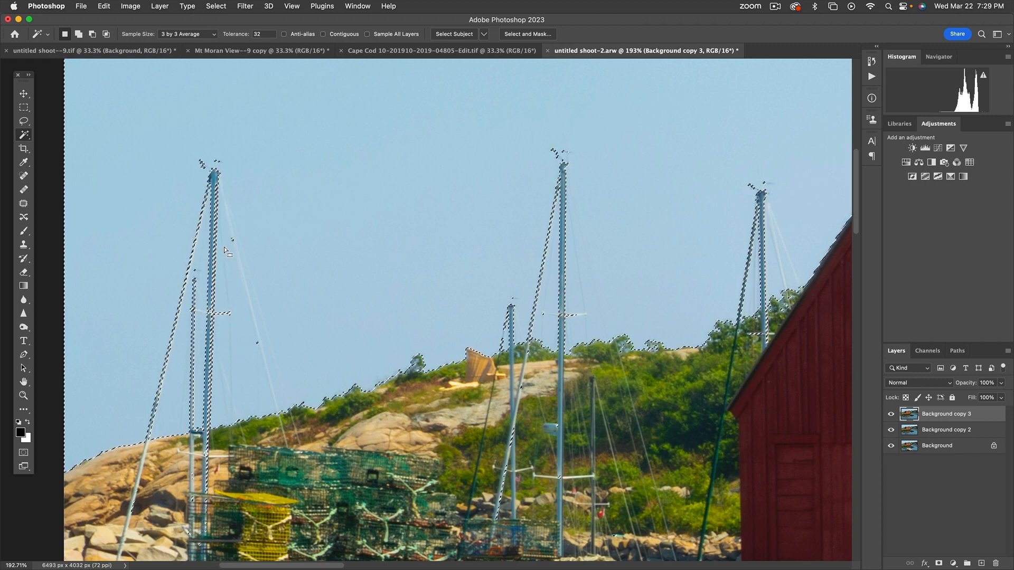
# Step: Check the sky selection along the roofs and masts, and save it as a new channel named Sky1
pyautogui.moveTo(600, 297); pyautogui.dragTo(226, 351)
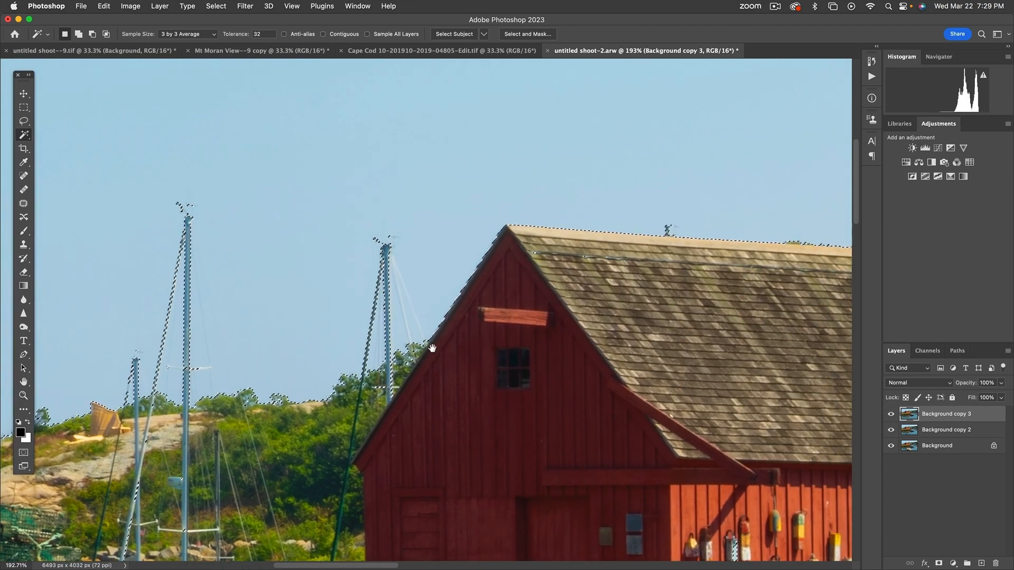
pyautogui.moveTo(481, 340); pyautogui.dragTo(101, 385)
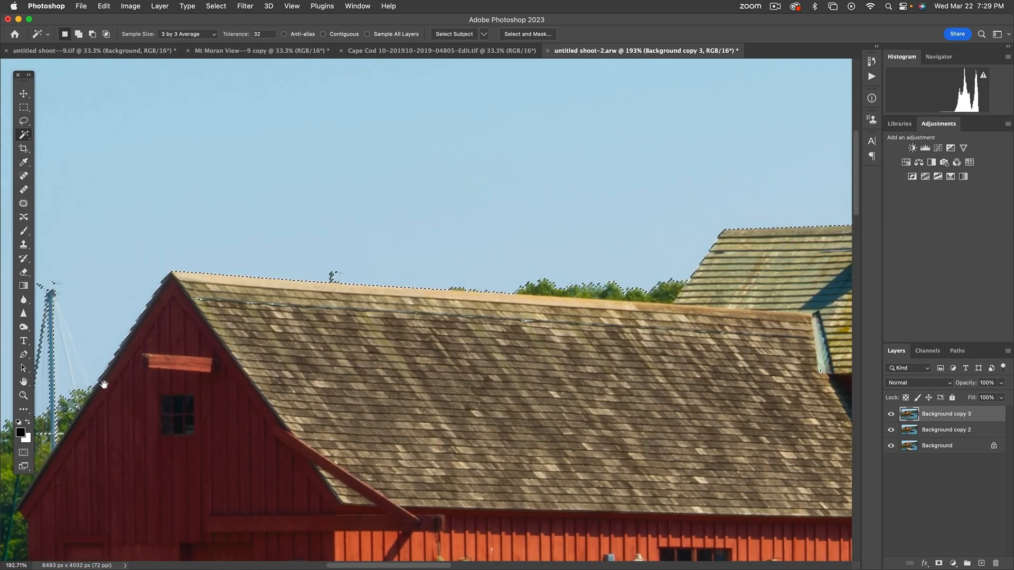
pyautogui.moveTo(904, 420); pyautogui.dragTo(222, 433)
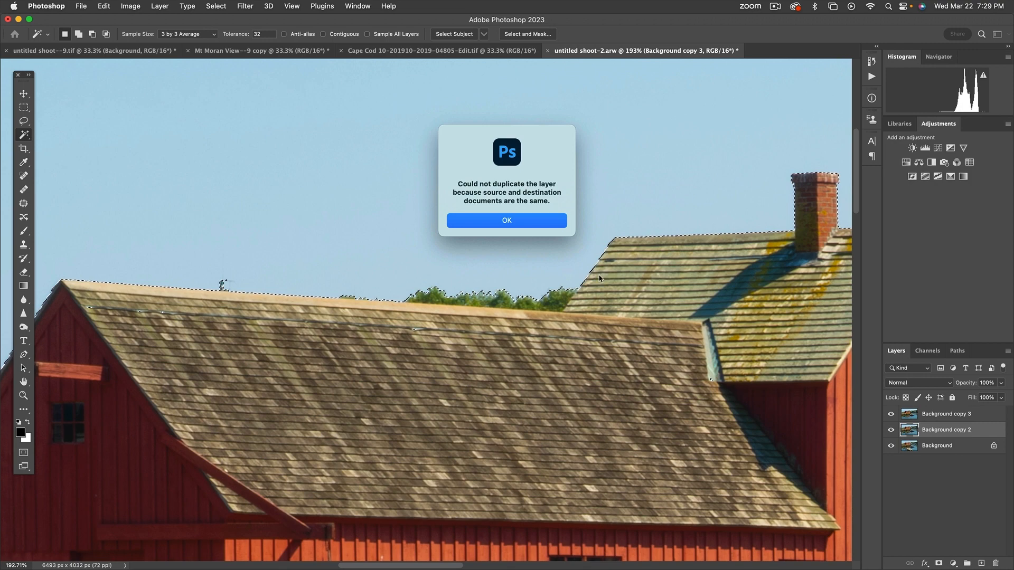
pyautogui.click(544, 222)
pyautogui.moveTo(747, 326); pyautogui.dragTo(43, 359)
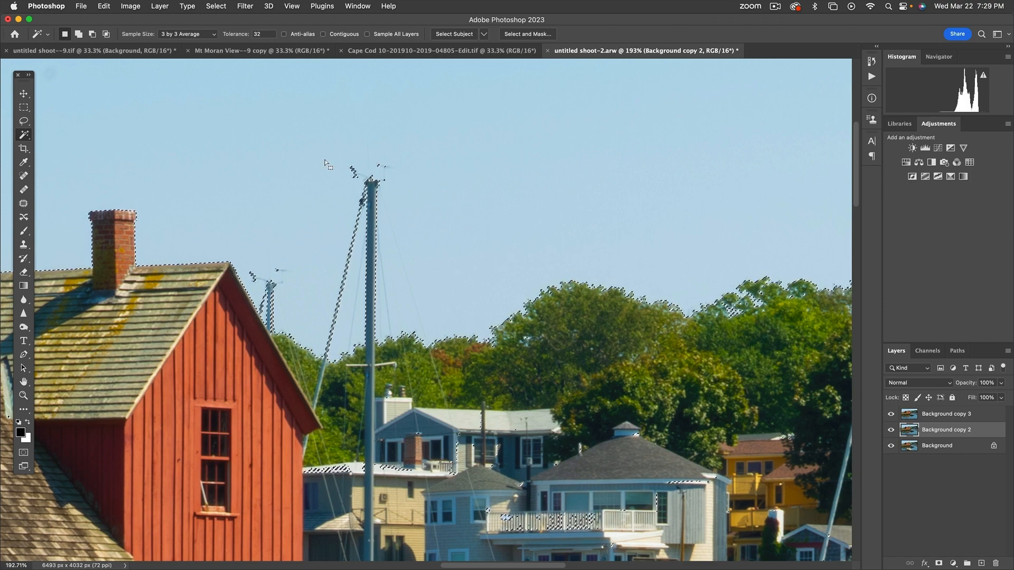
pyautogui.click(217, 6)
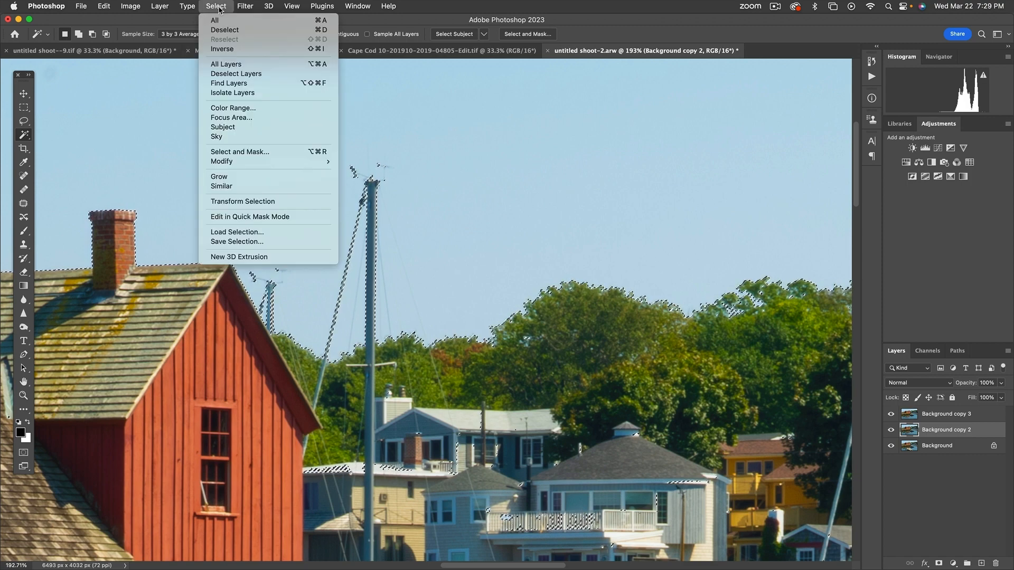
pyautogui.click(233, 241)
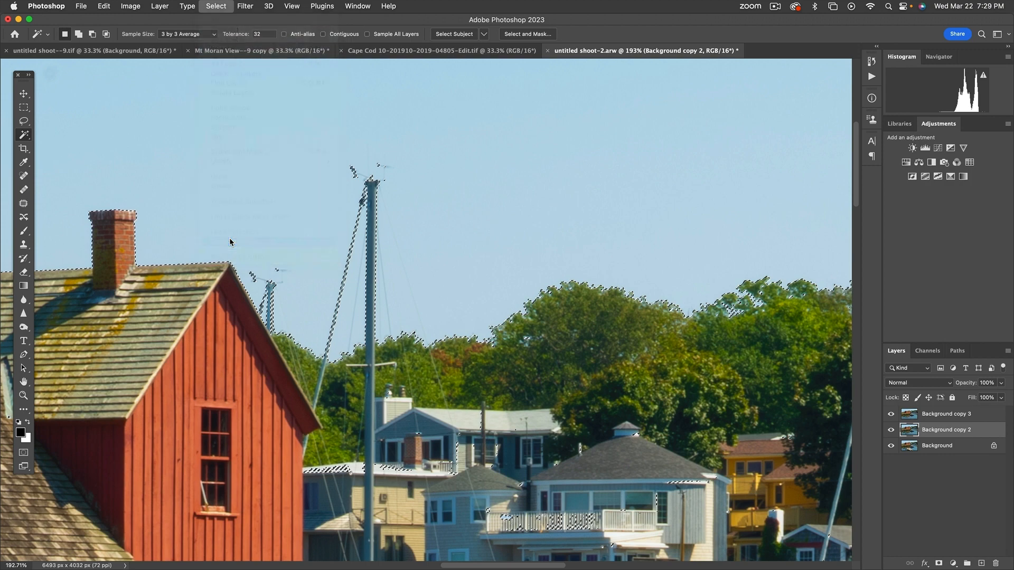
pyautogui.write('Sky1')
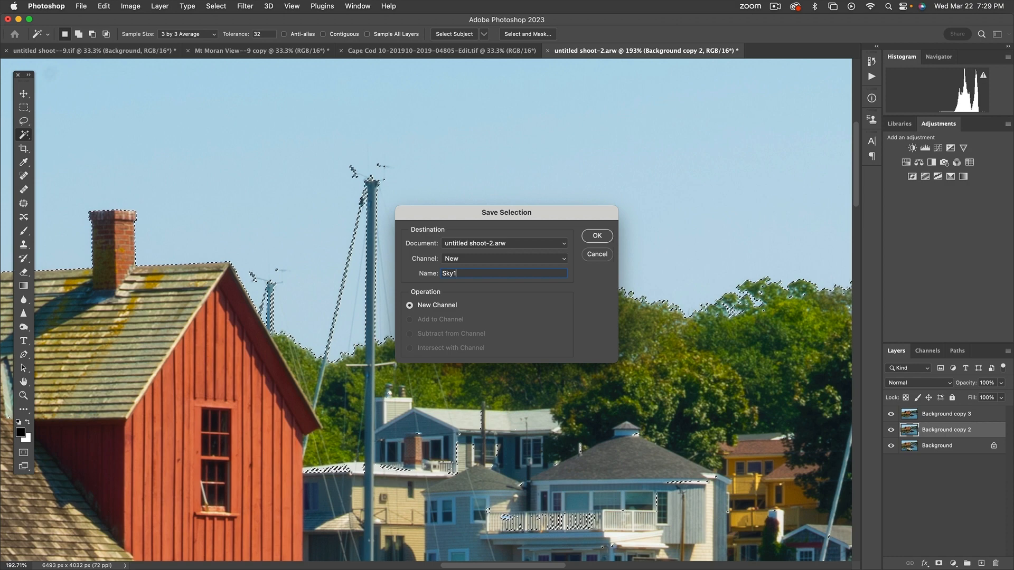
pyautogui.press('Return')
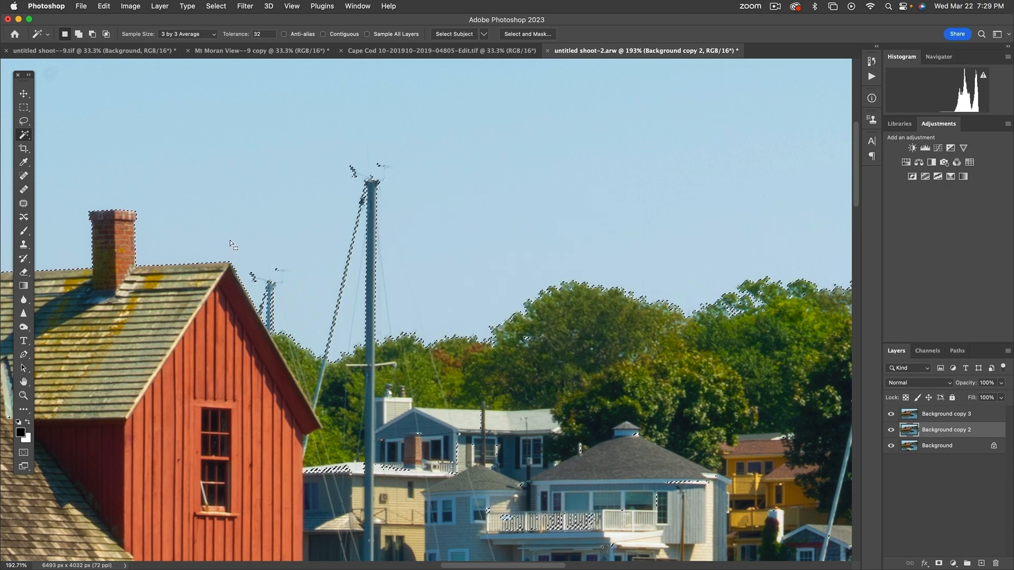
# Step: Try a fresh Magic Wand sky selection at tolerance 15, inspect its edge around the masts and roof, and deselect
pyautogui.scroll(5, 235, 244)
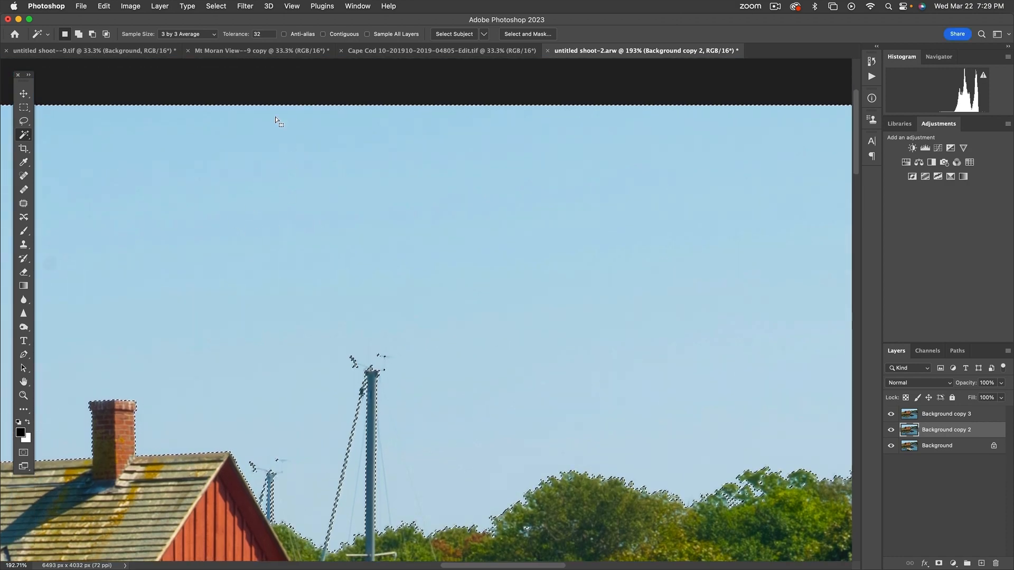
pyautogui.press('super+d')
pyautogui.click(266, 35)
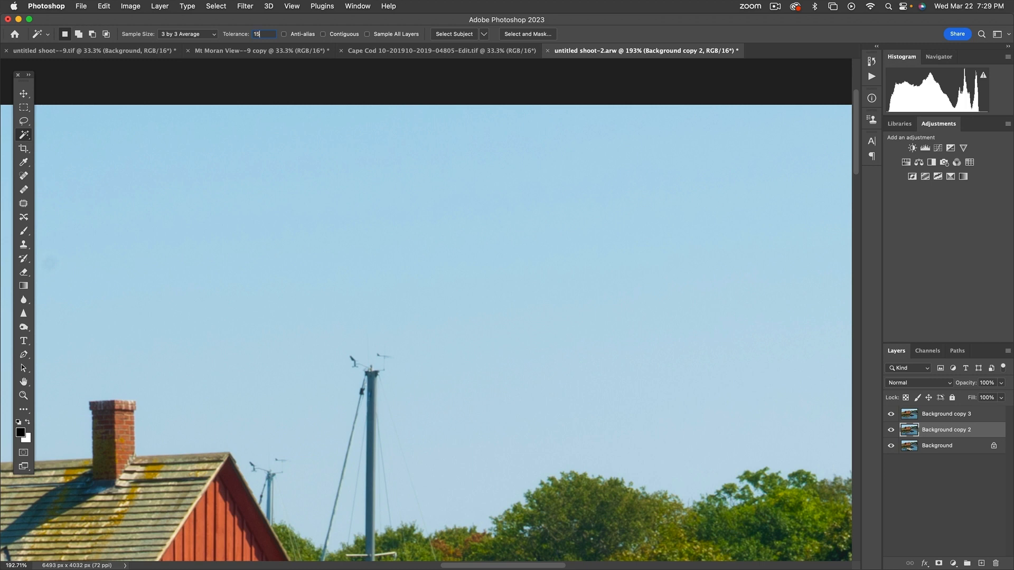
pyautogui.hscroll(3, 264, 219)
pyautogui.click(376, 303)
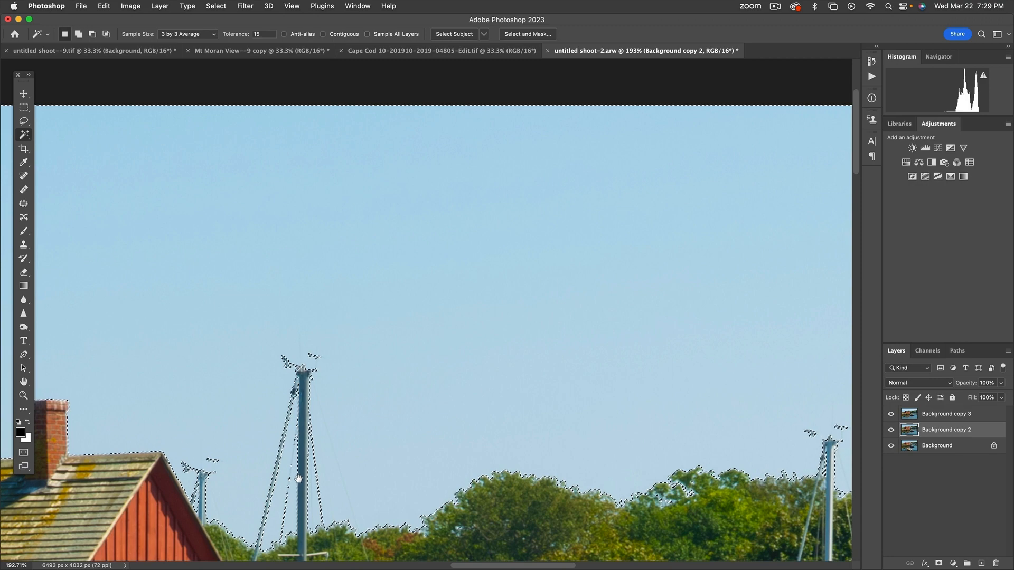
pyautogui.moveTo(298, 477); pyautogui.dragTo(585, 226)
pyautogui.moveTo(62, 210); pyautogui.dragTo(754, 258)
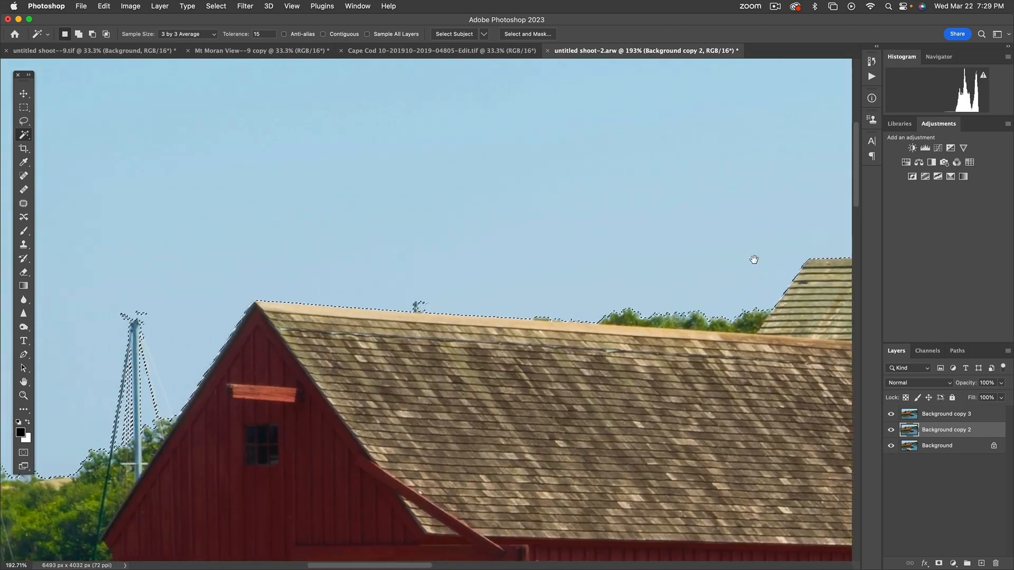
pyautogui.moveTo(338, 315); pyautogui.dragTo(502, 310)
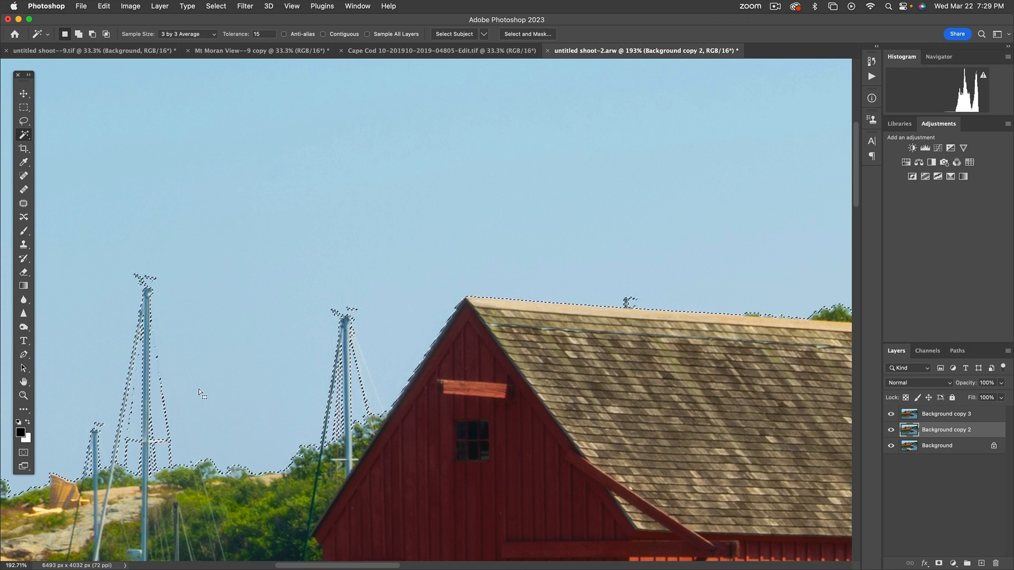
pyautogui.press('super+d')
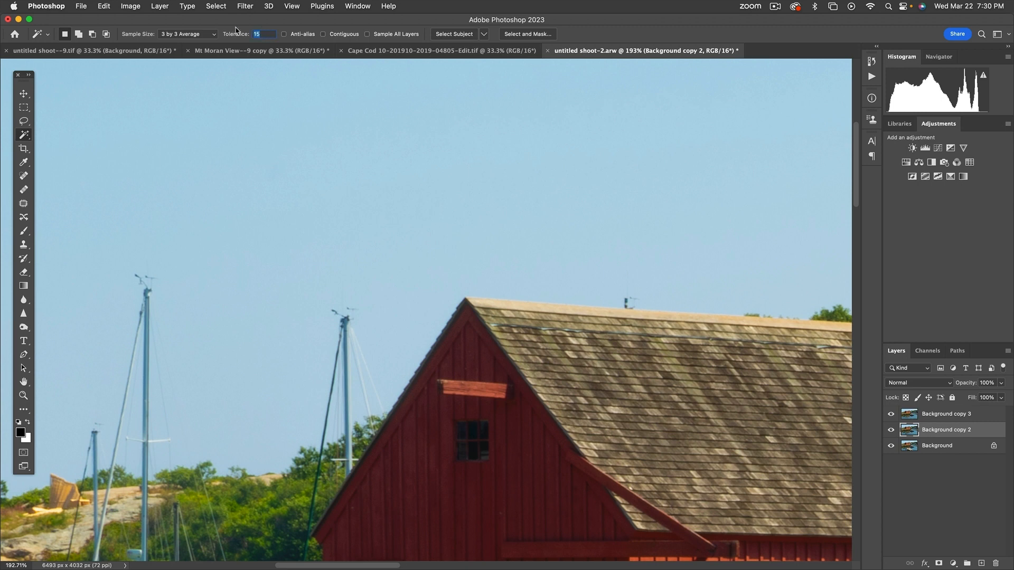
# Step: Select the sky with the Magic Wand at tolerance 10 and inspect its edge along the masts, roofs and trees
pyautogui.click(397, 262)
pyautogui.scroll(1, 397, 262)
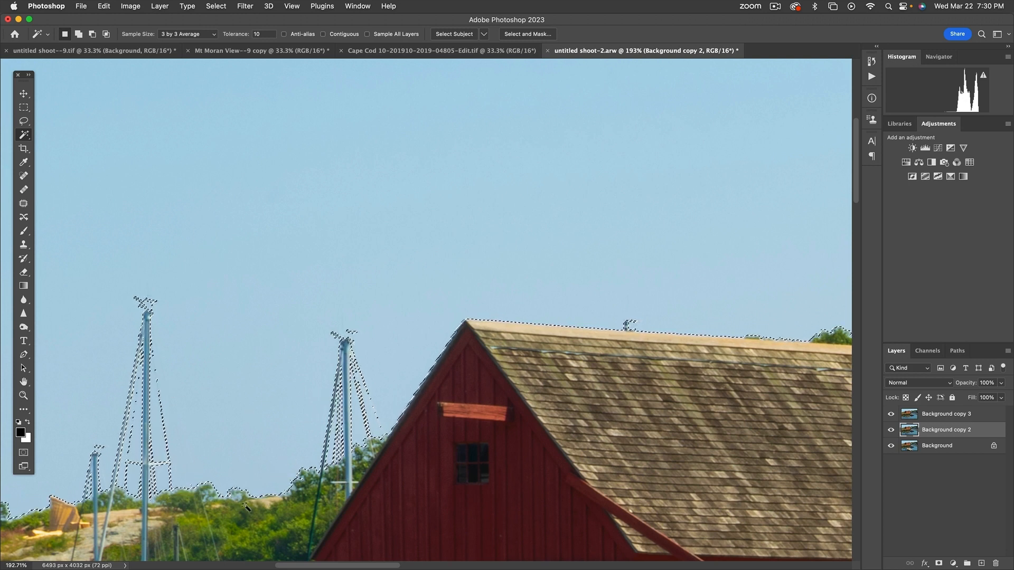
pyautogui.scroll(-10, 242, 470)
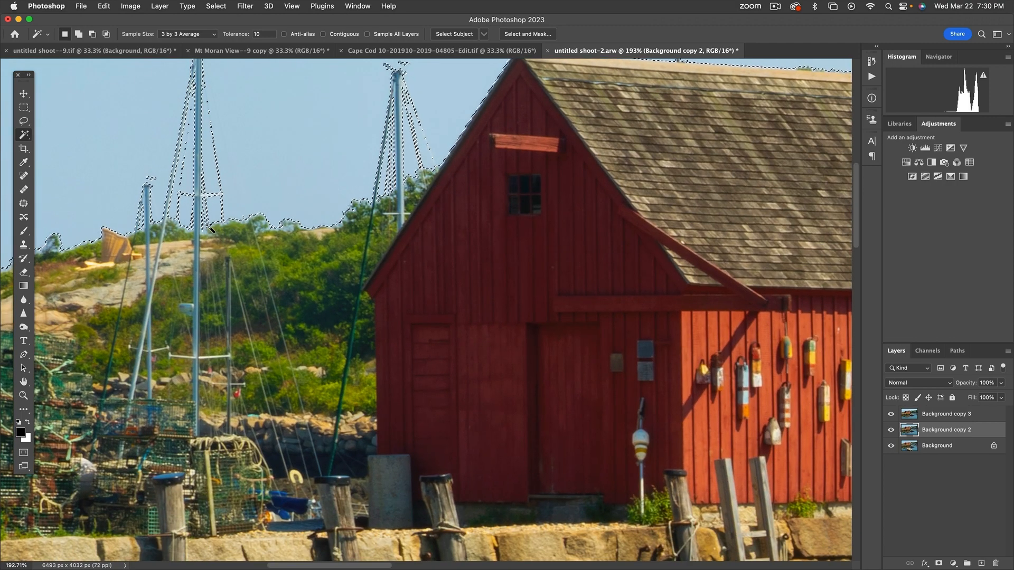
pyautogui.moveTo(741, 298); pyautogui.dragTo(38, 377)
pyautogui.hscroll(15, 563, 324)
pyautogui.scroll(6, 563, 323)
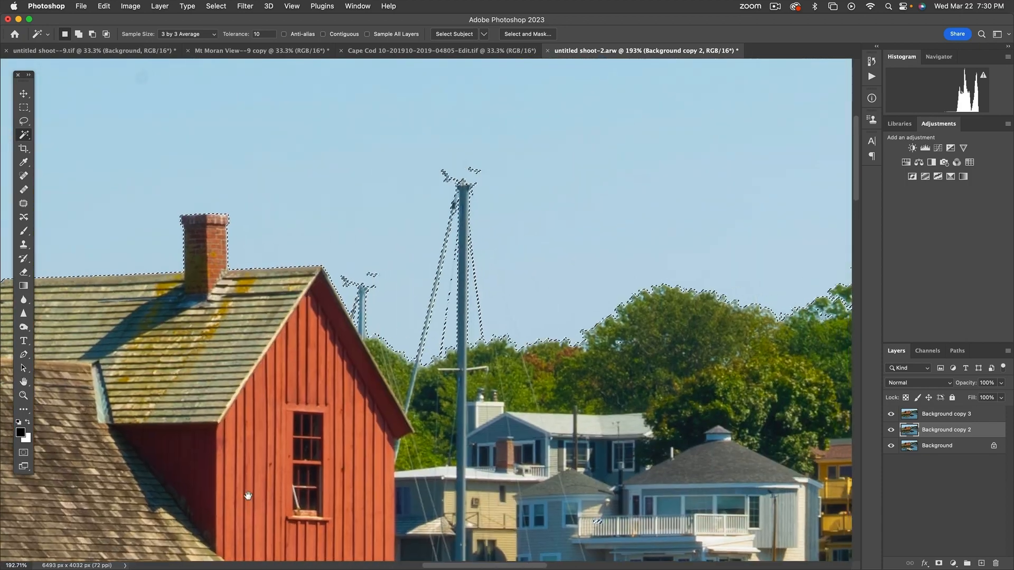
pyautogui.hscroll(4, 545, 418)
pyautogui.scroll(1, 545, 418)
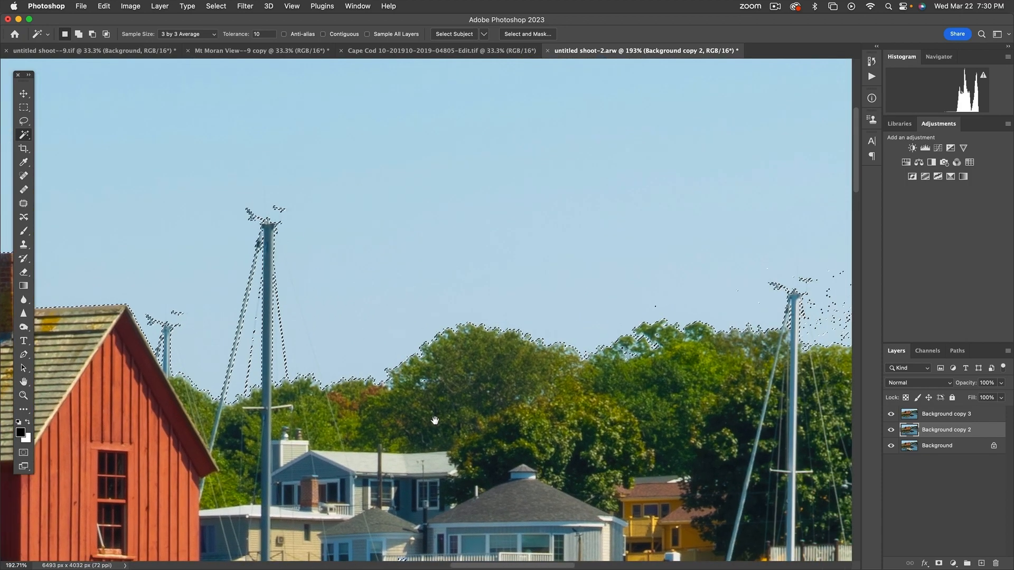
pyautogui.moveTo(545, 418); pyautogui.dragTo(181, 413)
pyautogui.hscroll(15, 180, 414)
pyautogui.scroll(2, 180, 413)
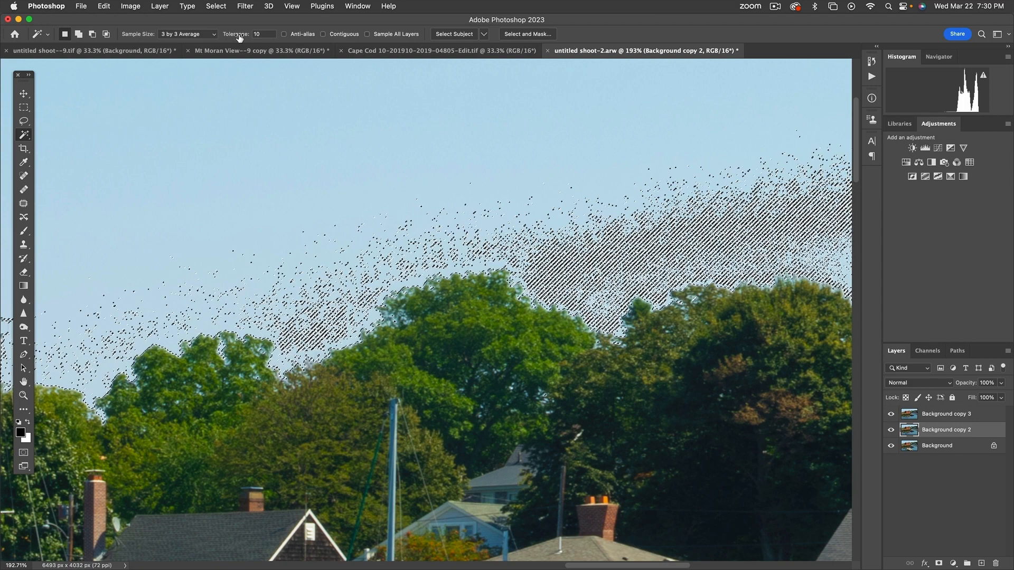
# Step: Add the unselected sky patches above the trees to the selection with the Magic Wand at tolerance 20 and Contiguous on
pyautogui.click(323, 34)
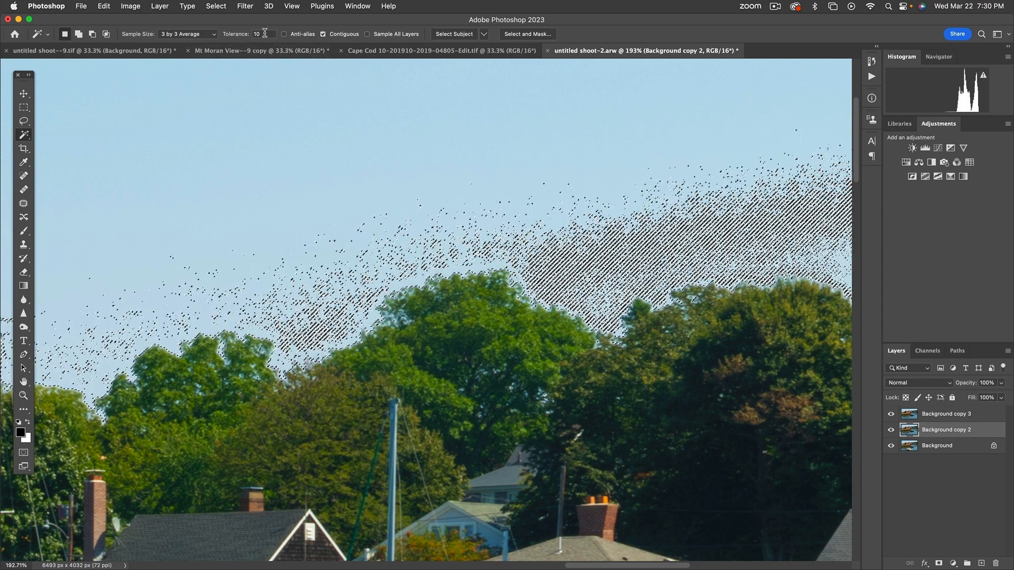
pyautogui.write('2')
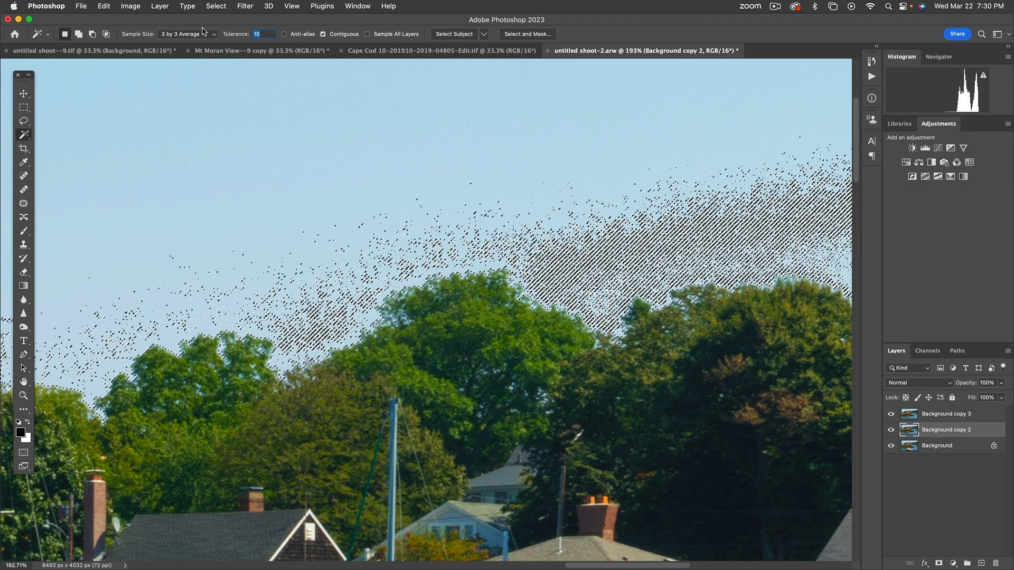
pyautogui.write('0')
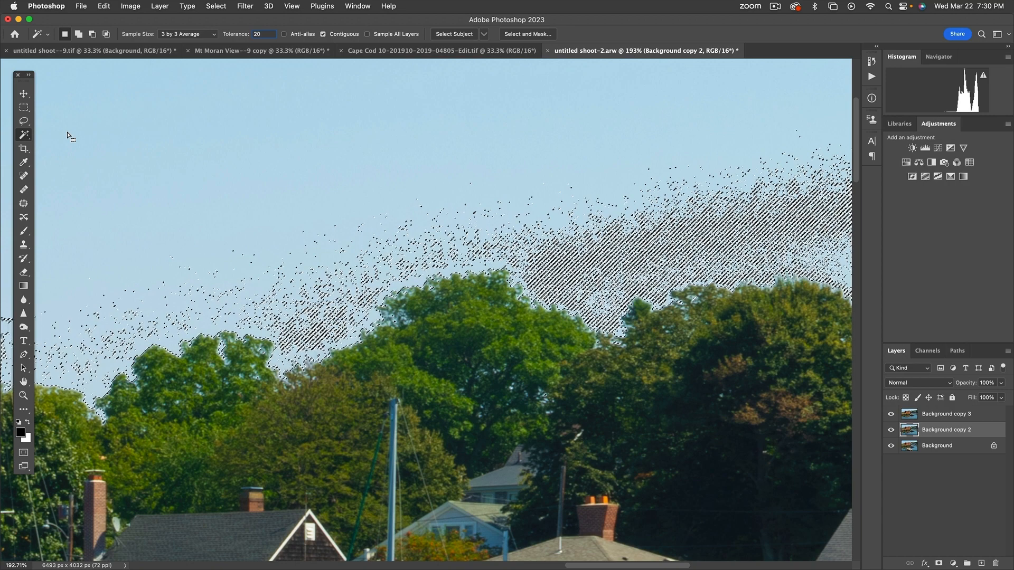
pyautogui.press('shift')
pyautogui.click(574, 284)
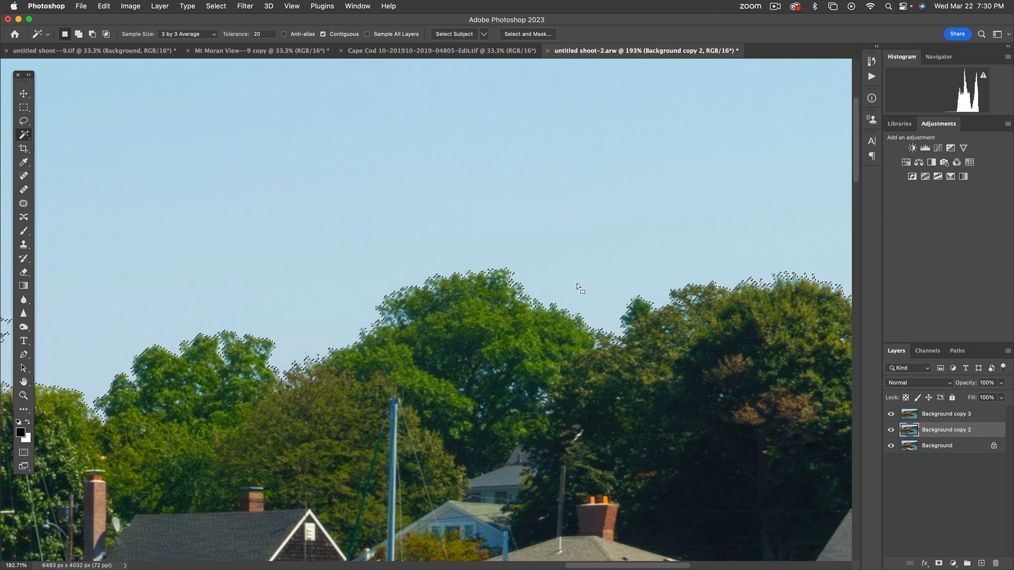
# Step: Add the remaining unselected strip of sky above the red building to the selection with the Magic Wand
pyautogui.press('super+0')
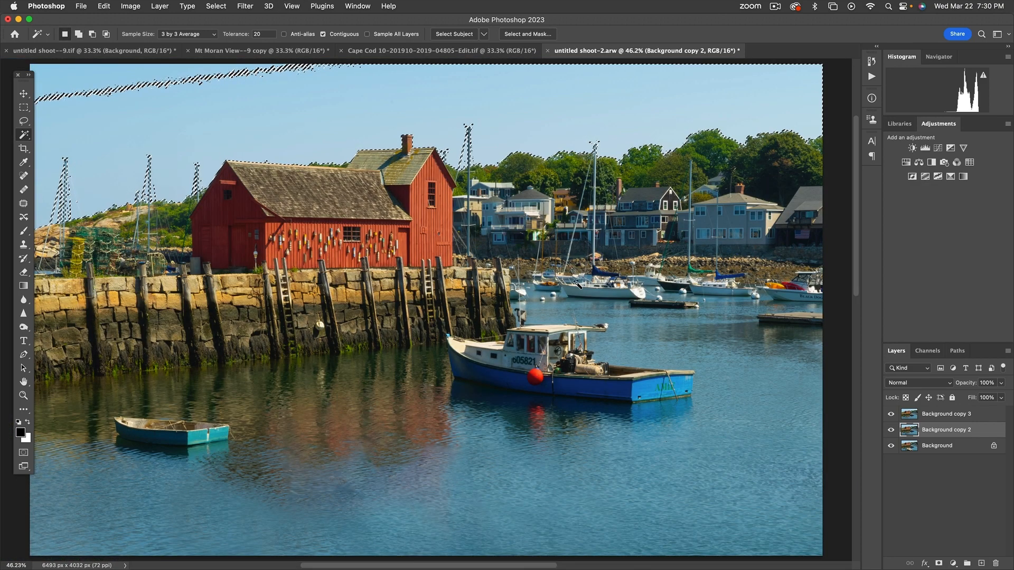
pyautogui.press('shift')
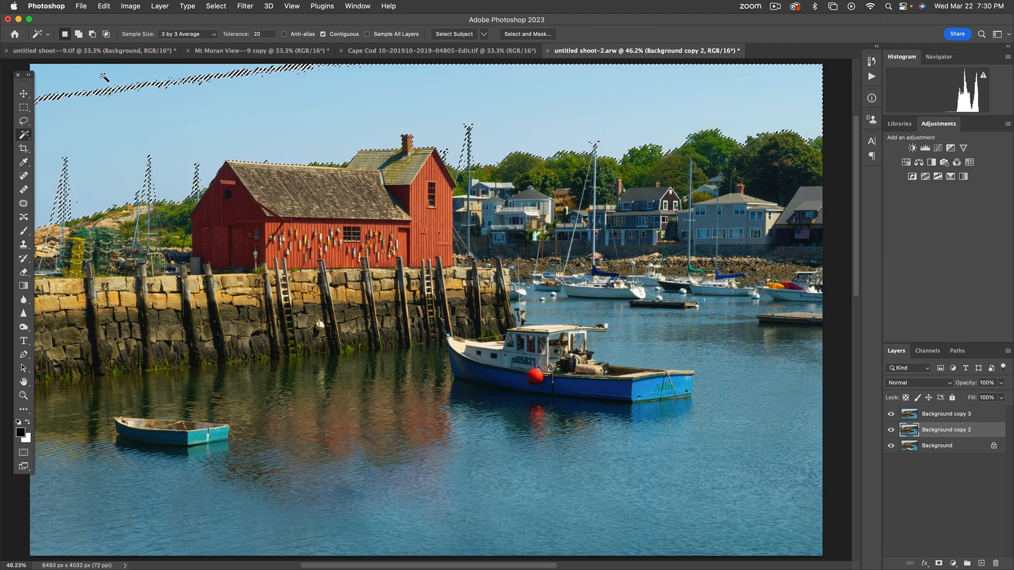
pyautogui.keyDown('shift'); pyautogui.click(103, 78); pyautogui.keyUp('shift')
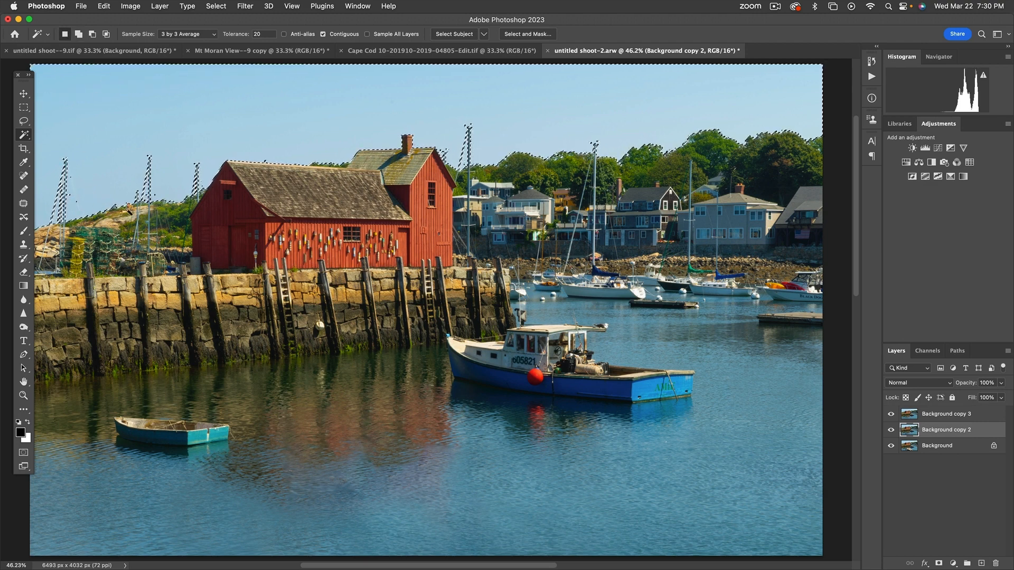
# Step: Save the completed sky selection as a new channel named SKy 2, and deselect
pyautogui.click(254, 6)
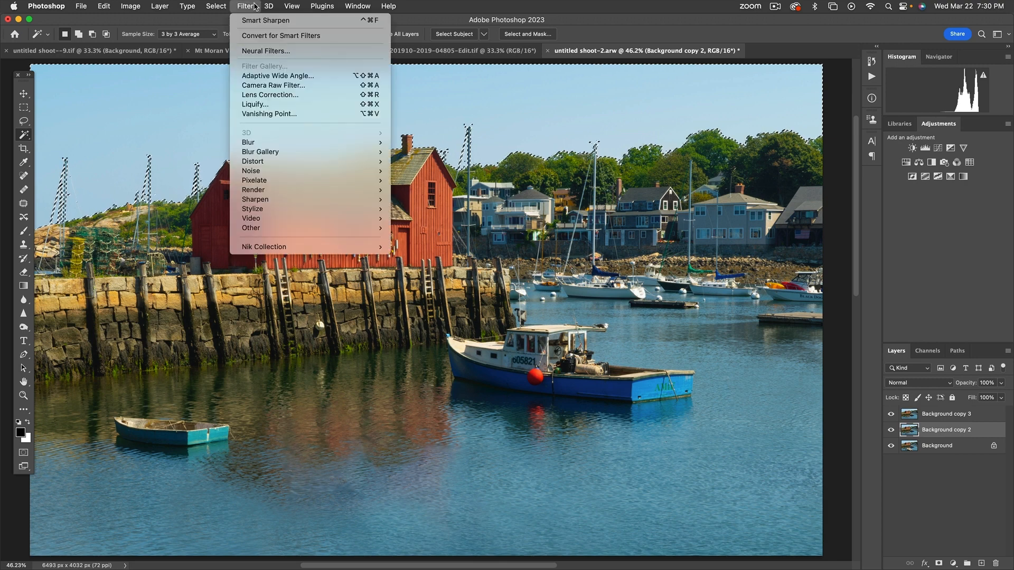
pyautogui.moveTo(208, 7)
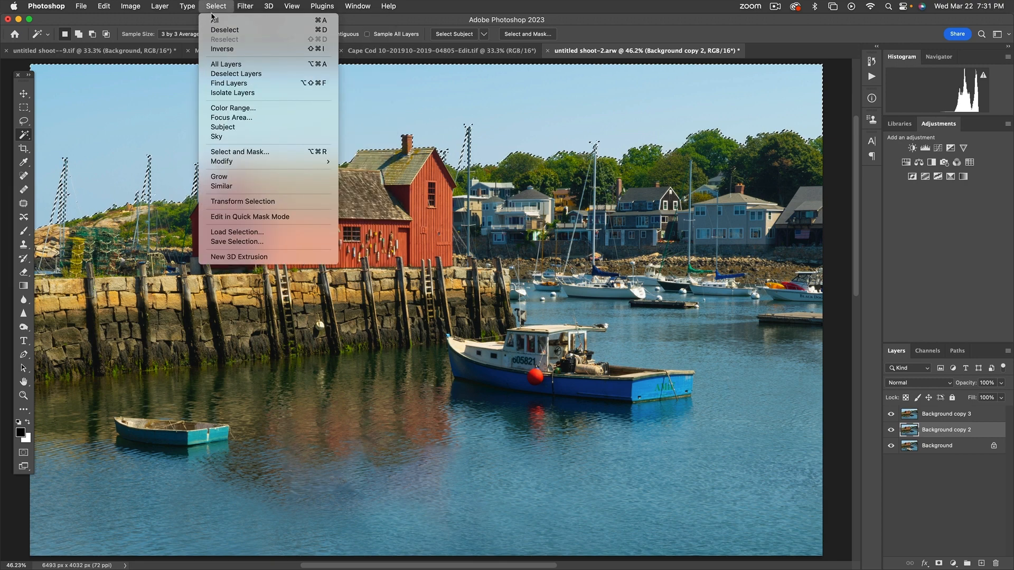
pyautogui.click(237, 241)
pyautogui.write('SKy 2')
pyautogui.press('Return')
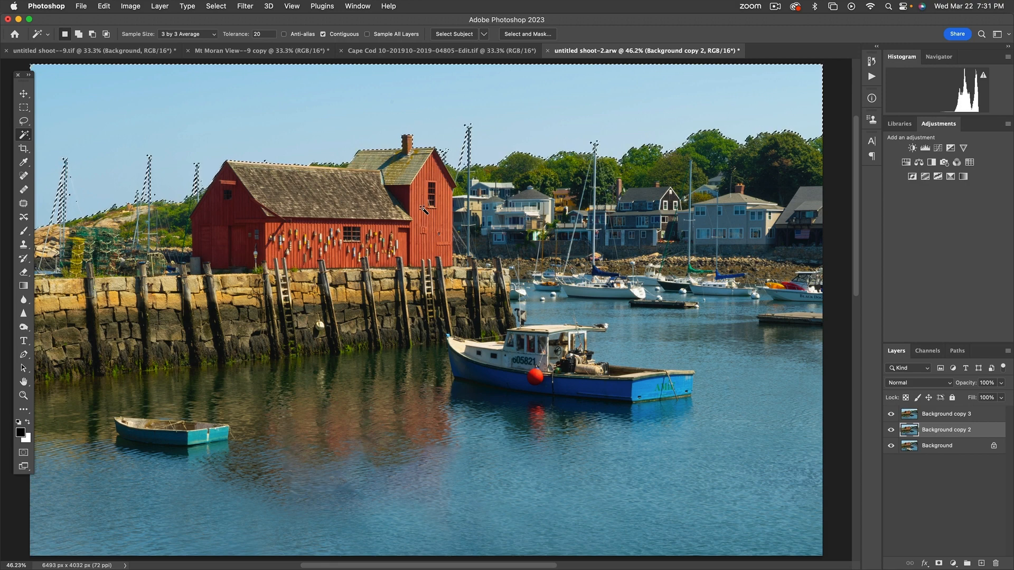
pyautogui.press('super+d')
pyautogui.scroll(2, 422, 210)
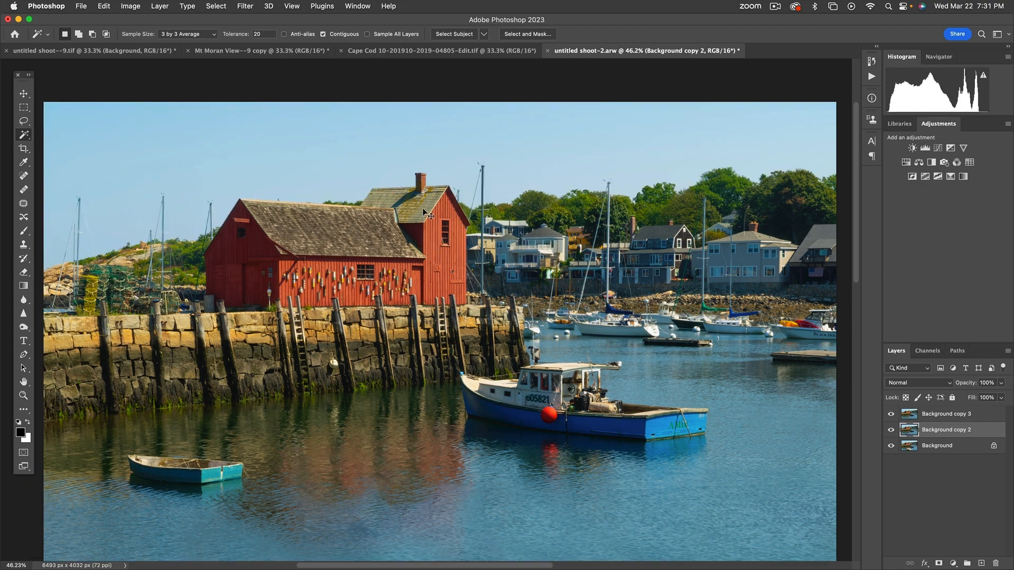
# Step: In the Cape Cod image, select the whole cloudy sky down to the horizon with the Rectangular Marquee and copy it
pyautogui.click(414, 53)
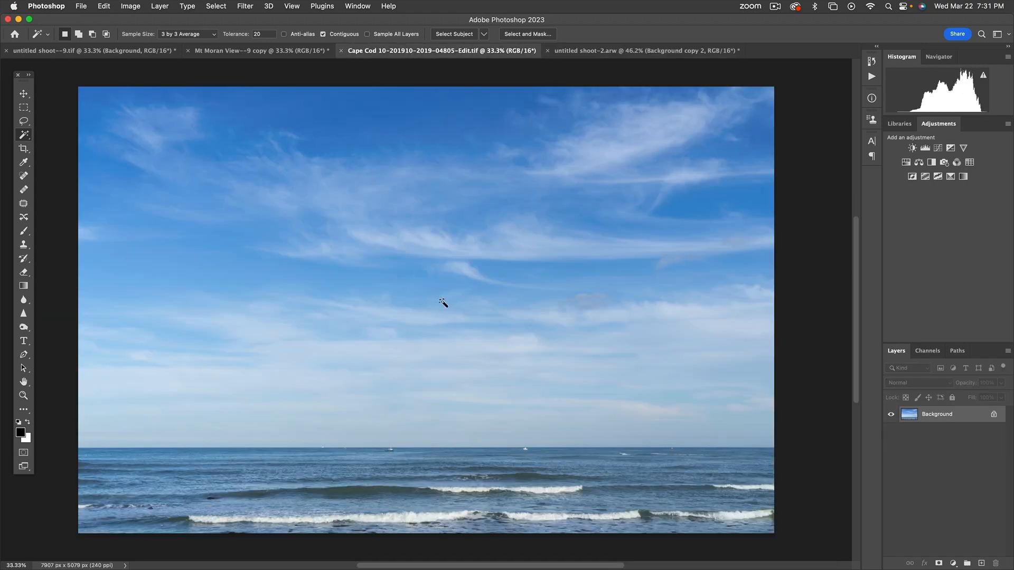
pyautogui.click(24, 110)
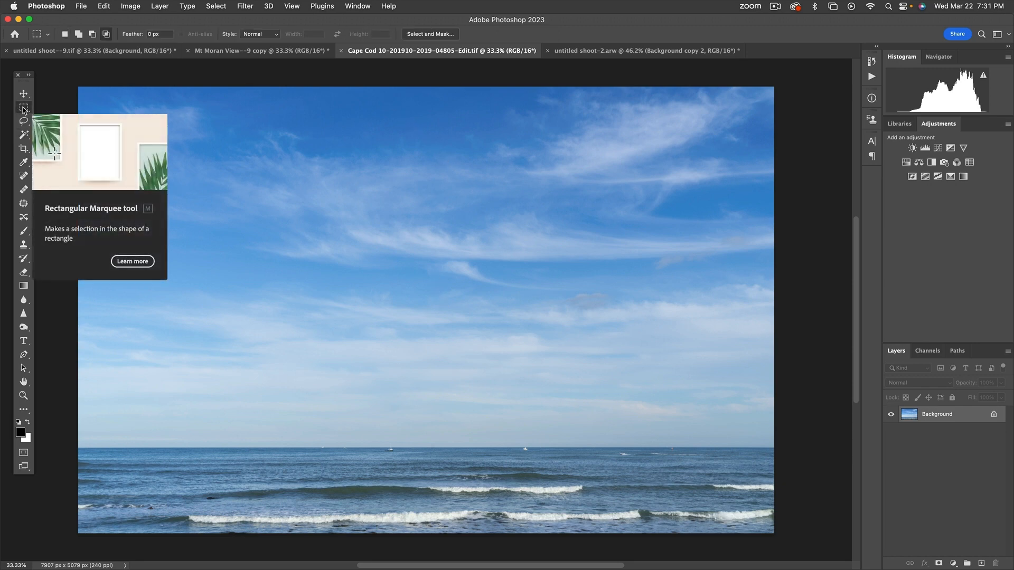
pyautogui.moveTo(71, 81); pyautogui.dragTo(788, 450)
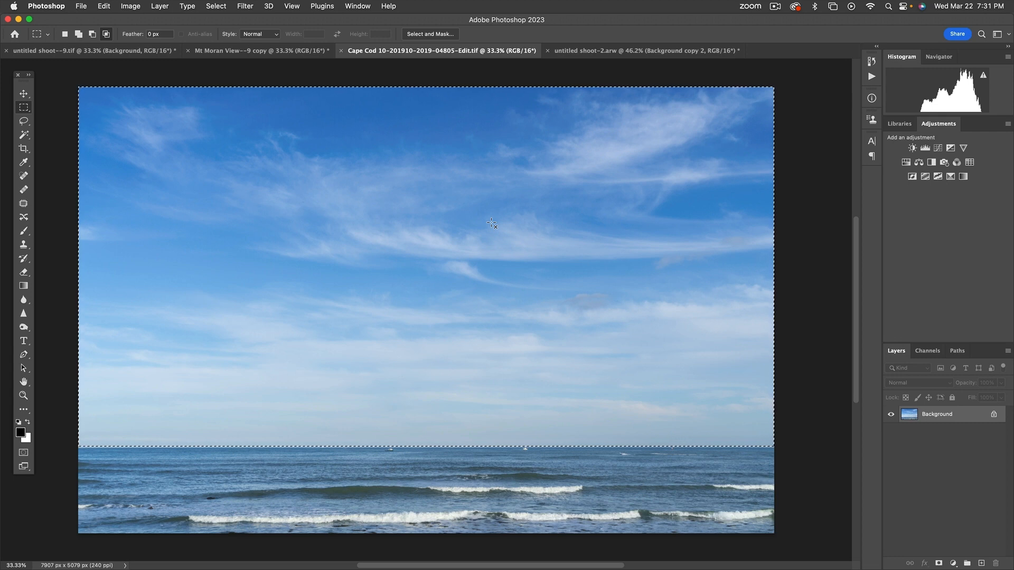
pyautogui.click(105, 6)
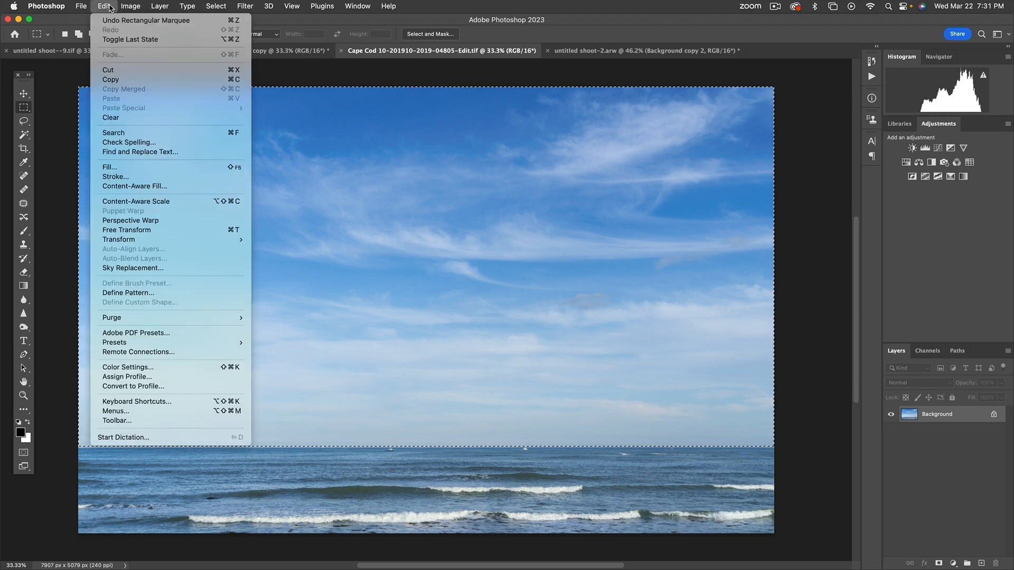
pyautogui.click(237, 80)
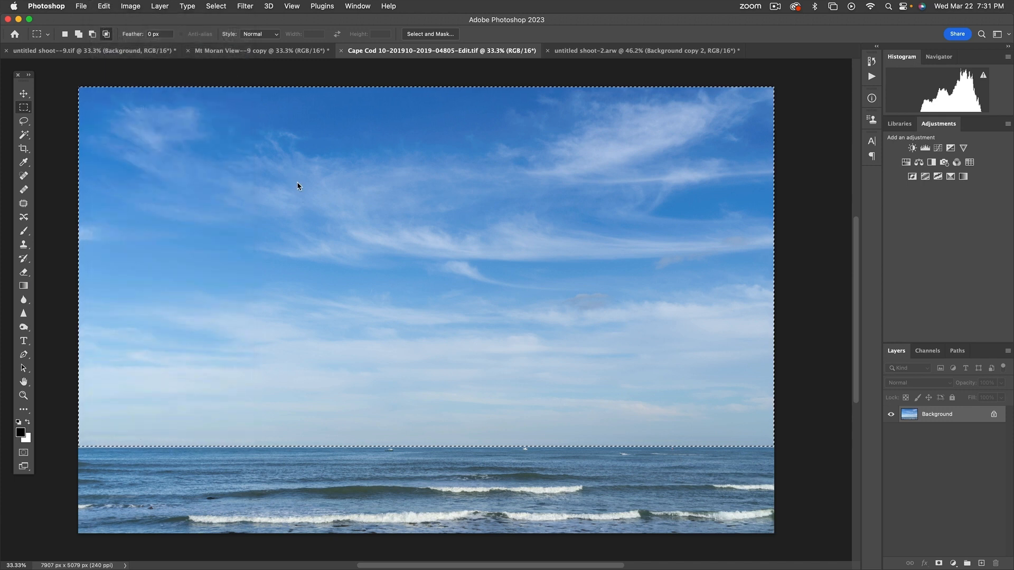
# Step: Return to the harbor image and load the saved sky channel as a new selection
pyautogui.click(609, 51)
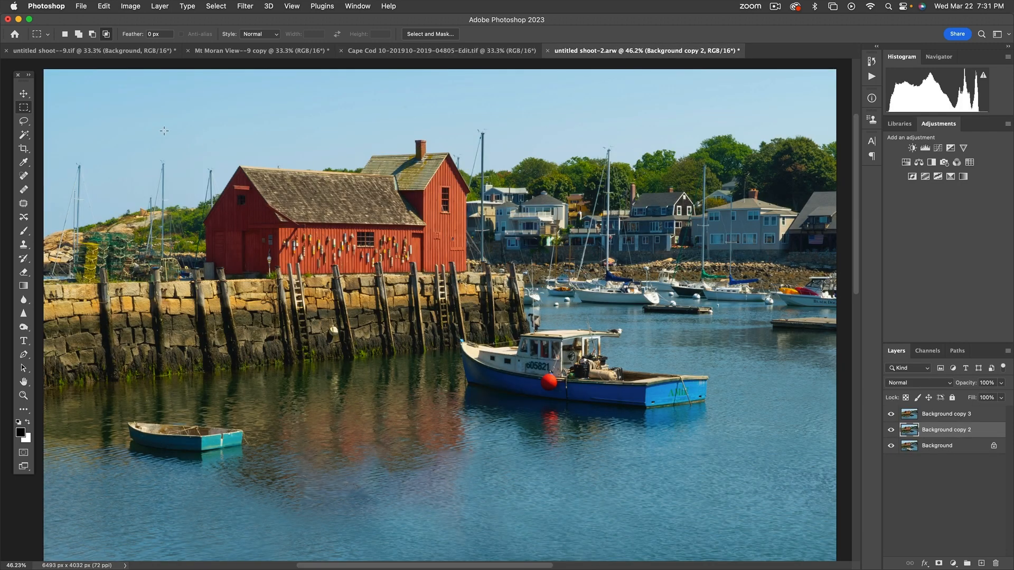
pyautogui.click(217, 5)
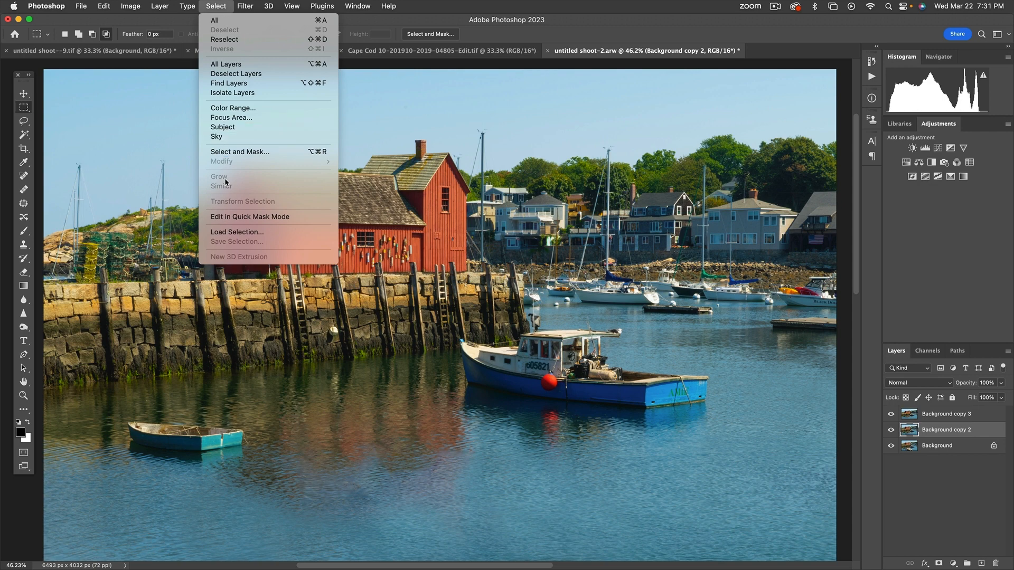
pyautogui.click(238, 233)
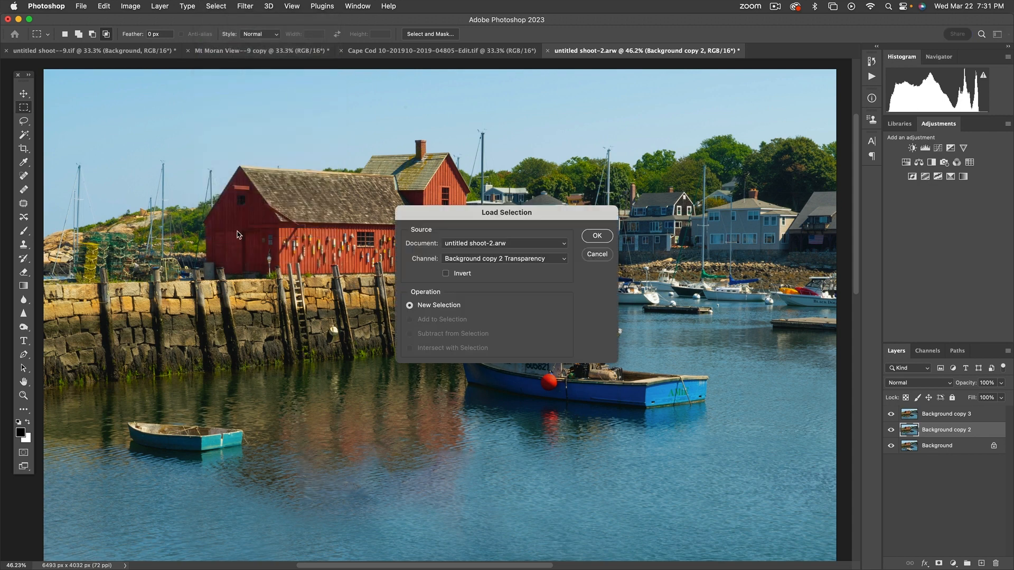
pyautogui.click(510, 259)
pyautogui.click(502, 286)
pyautogui.click(597, 236)
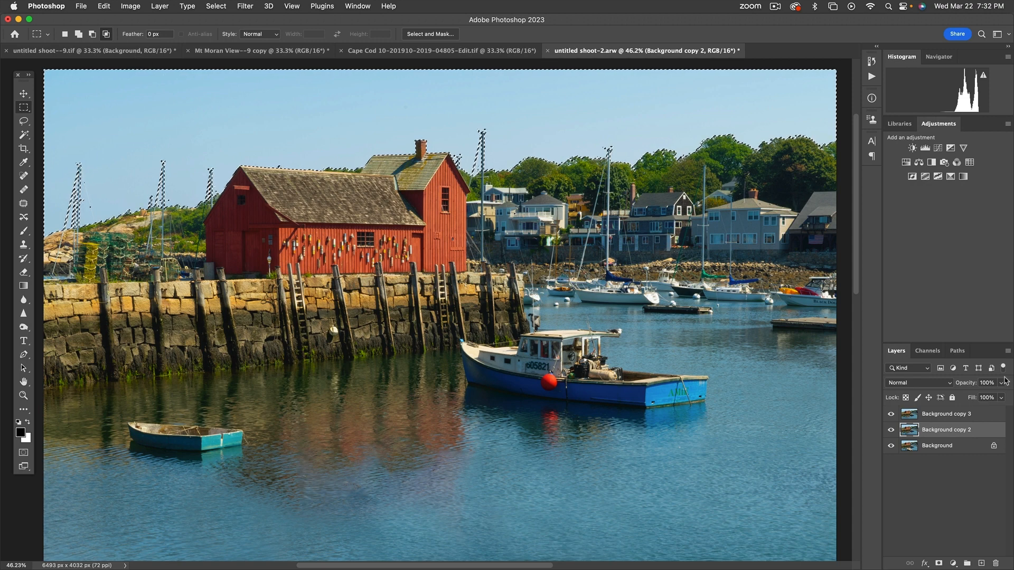
# Step: Make Background copy 3 the active layer and look at the available Paste Special options
pyautogui.click(916, 415)
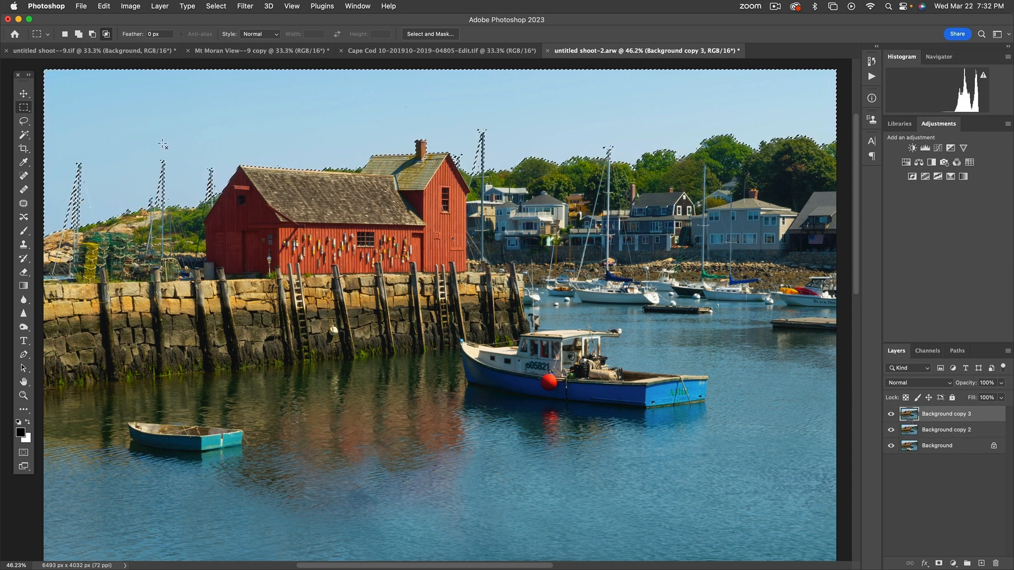
pyautogui.click(102, 6)
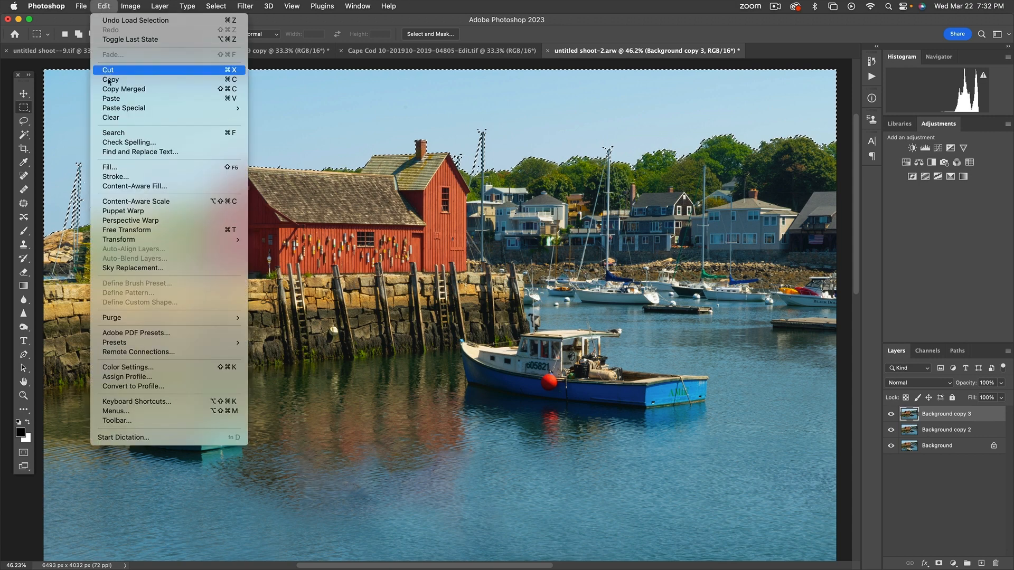
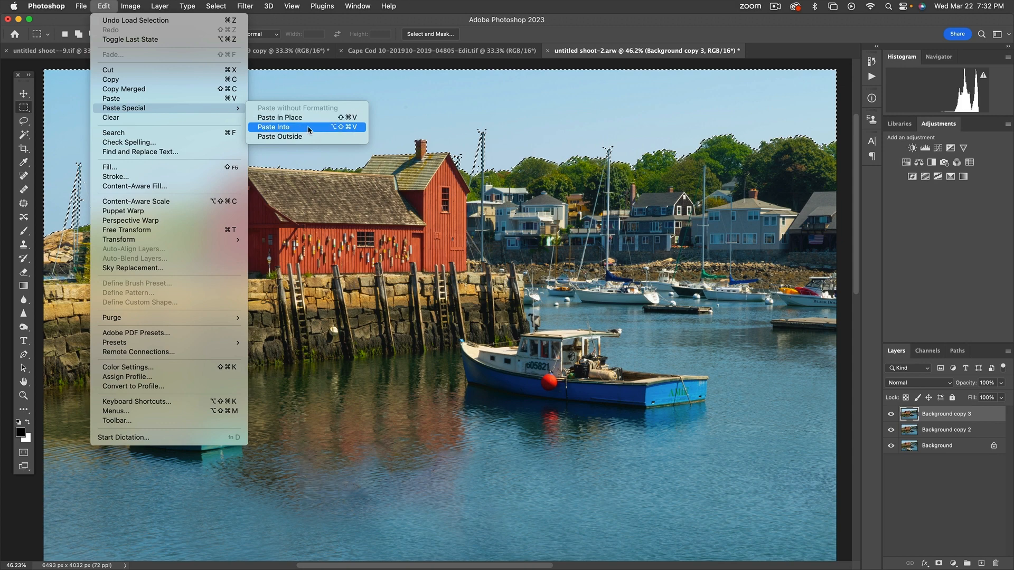
pyautogui.click(599, 210)
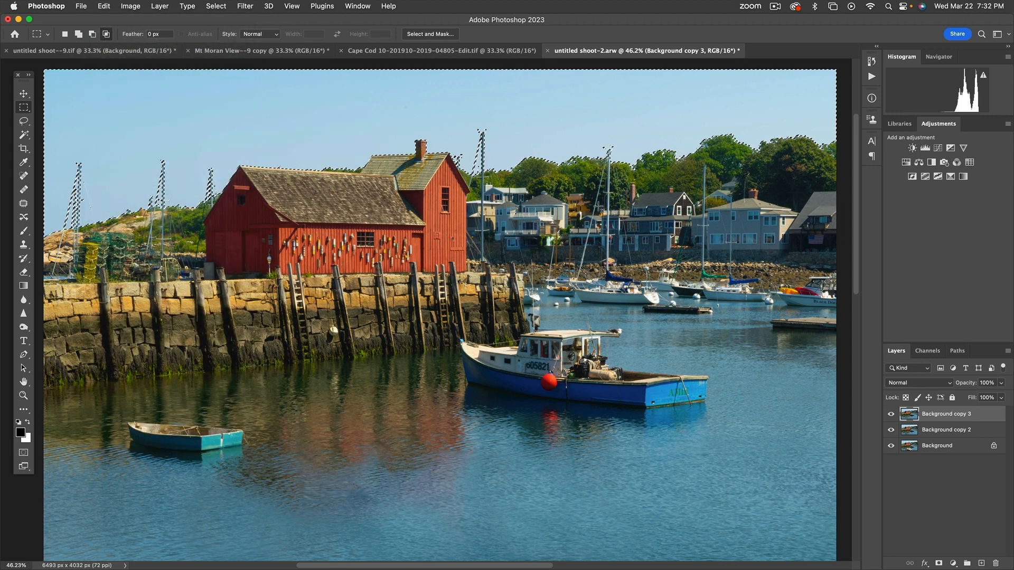
# Step: Toggle Background copy 3's visibility, check which Paste Special options a hidden layer allows, and leave it visible and active
pyautogui.click(892, 416)
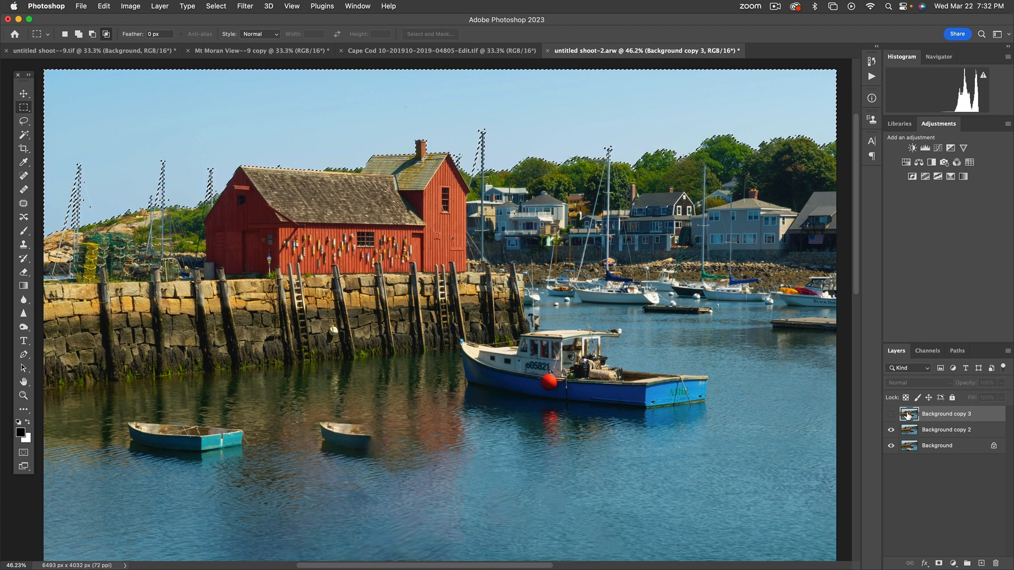
pyautogui.click(891, 415)
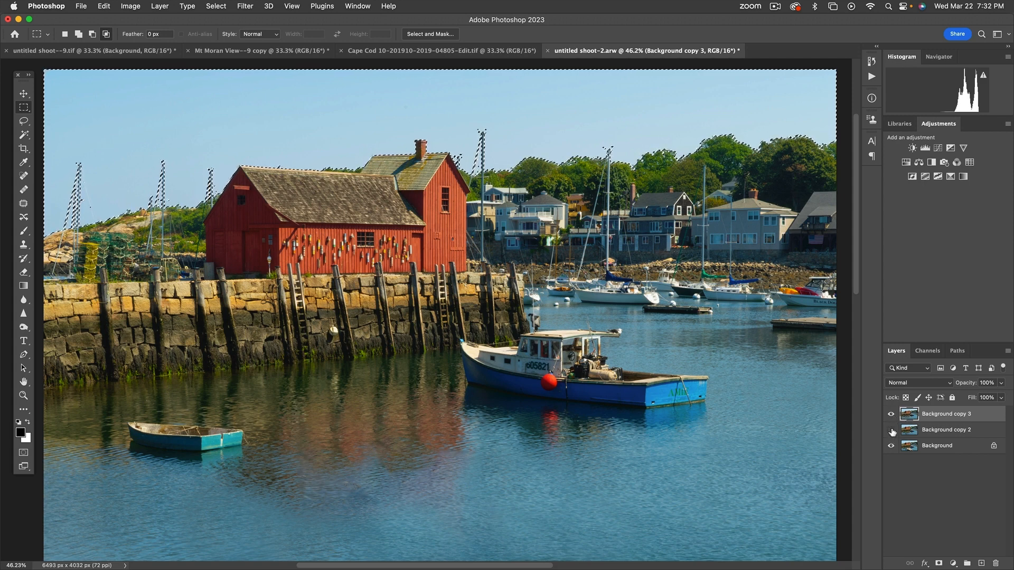
pyautogui.click(906, 432)
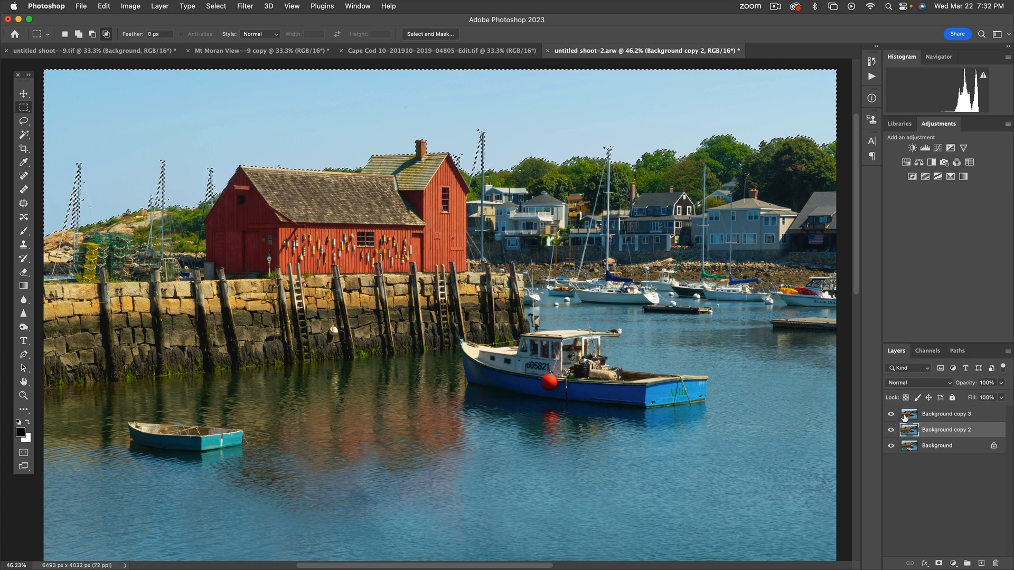
pyautogui.click(892, 414)
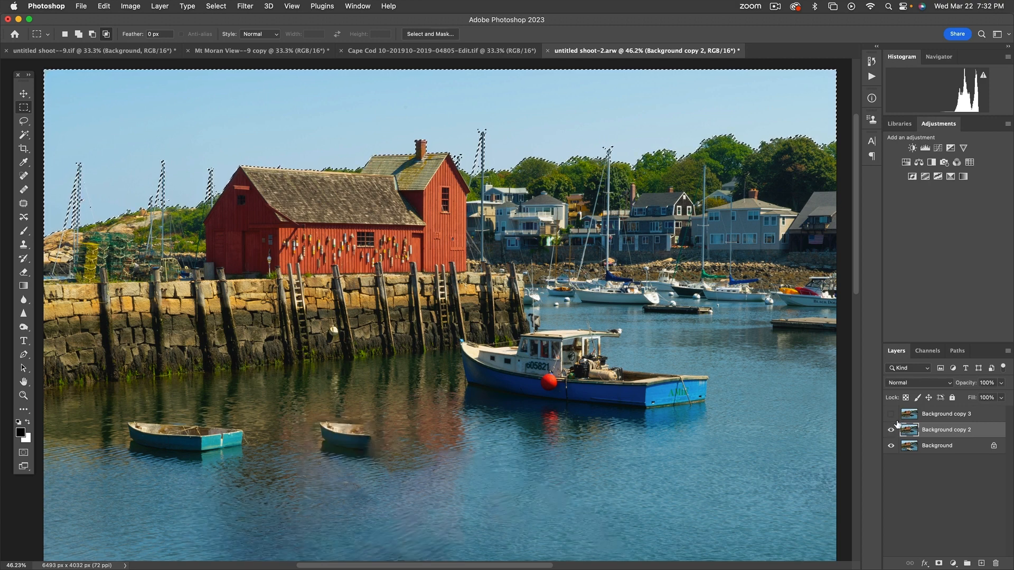
pyautogui.click(906, 417)
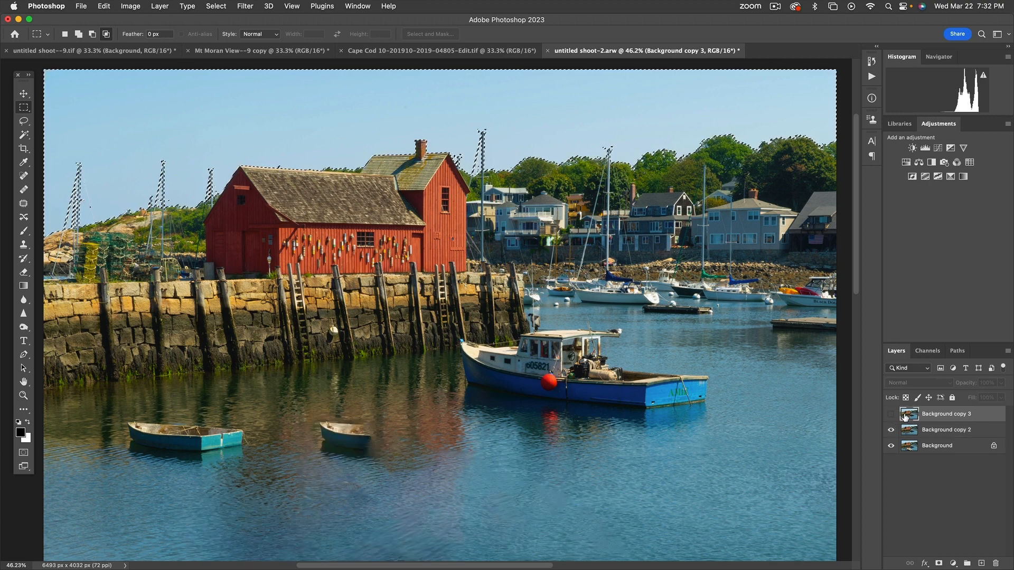
pyautogui.click(103, 7)
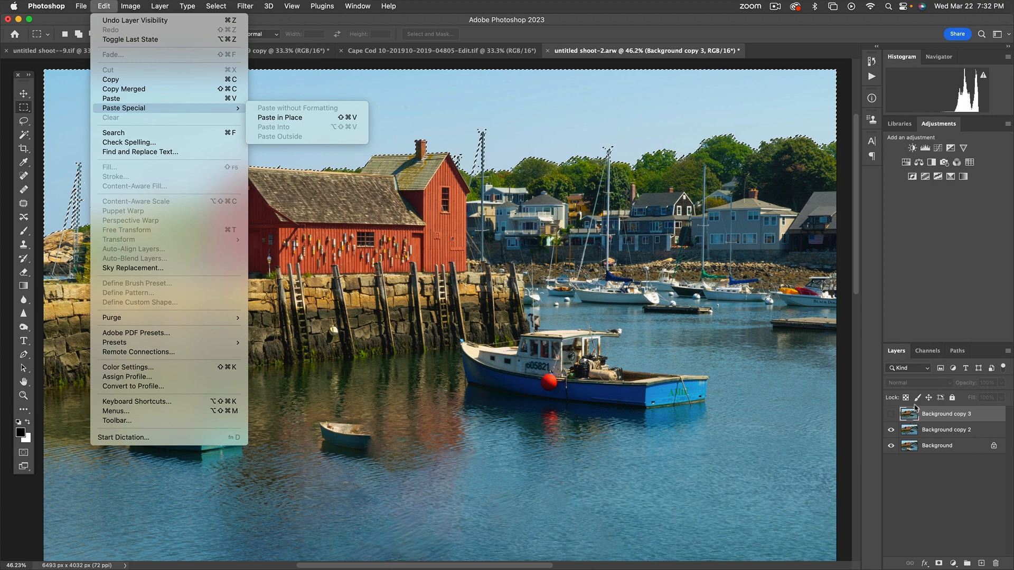
pyautogui.click(893, 415)
pyautogui.click(892, 415)
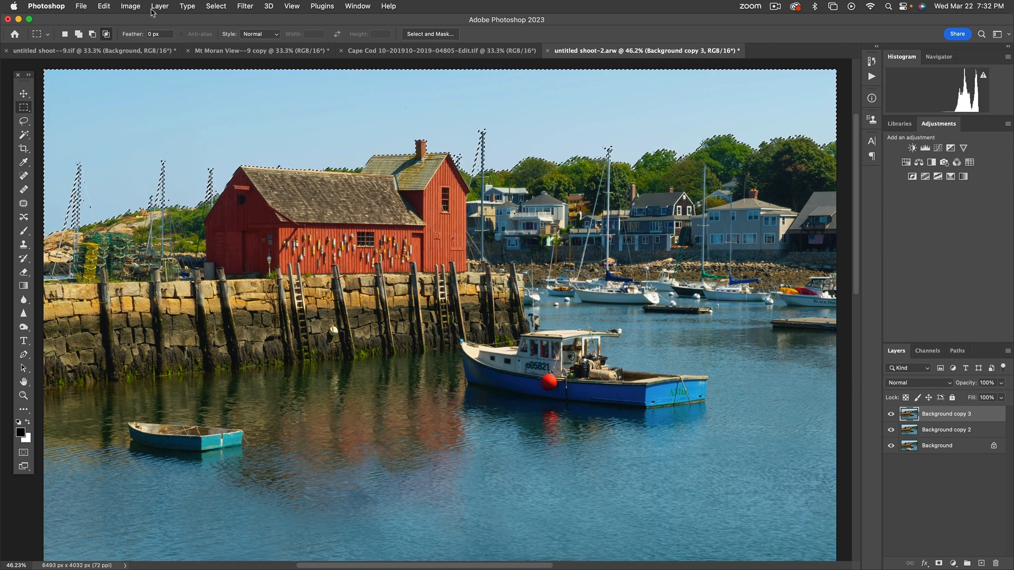
# Step: Use Paste Into to place the copied clouds inside the sky selection above Background copy 3
pyautogui.click(103, 5)
pyautogui.moveTo(229, 109)
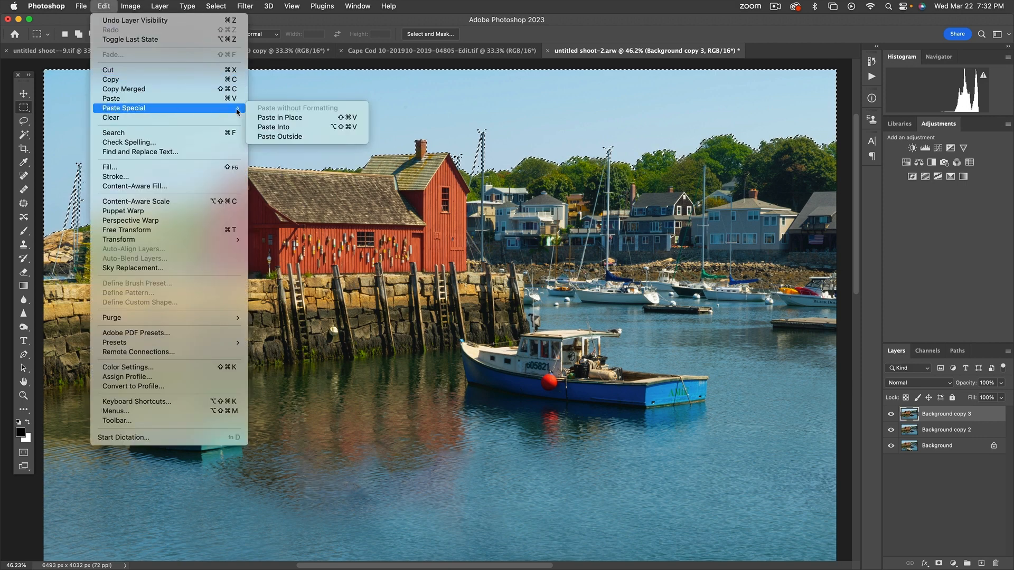
pyautogui.click(284, 127)
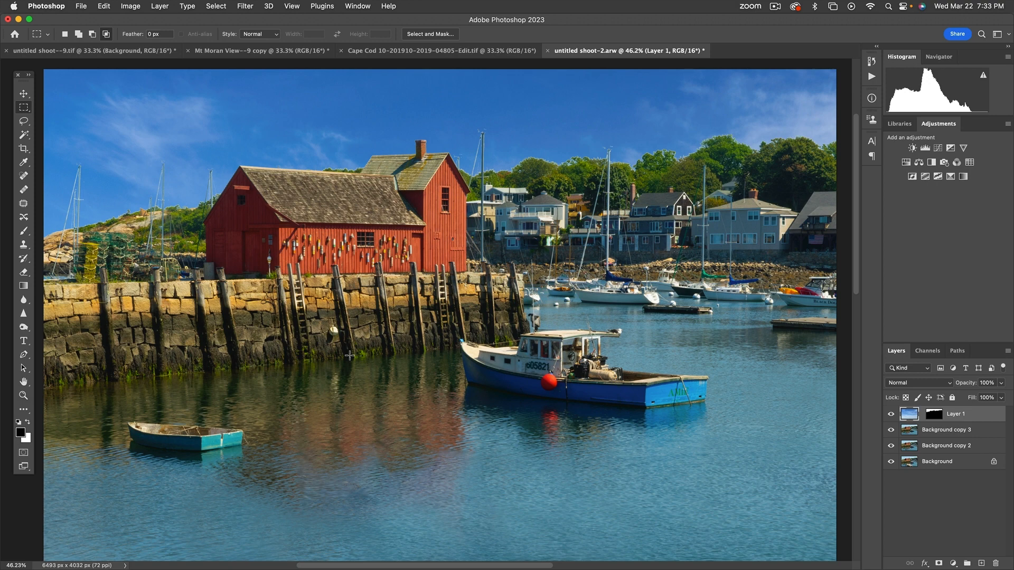
# Step: Move the pasted sky within its mask up and slightly left so more clouds show above the building and trees
pyautogui.press('z')
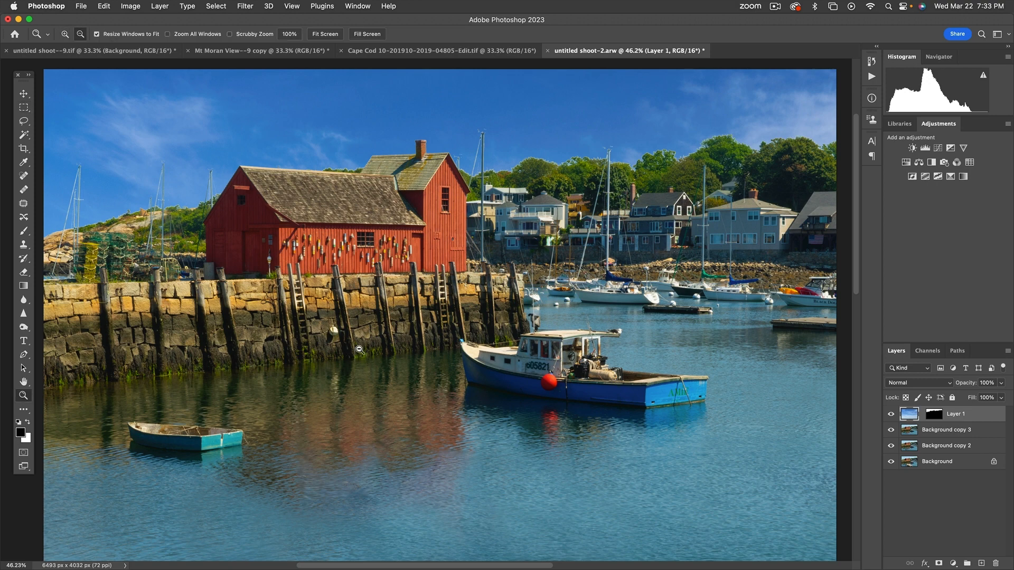
pyautogui.keyDown('alt'); pyautogui.click(360, 350); pyautogui.keyUp('alt')
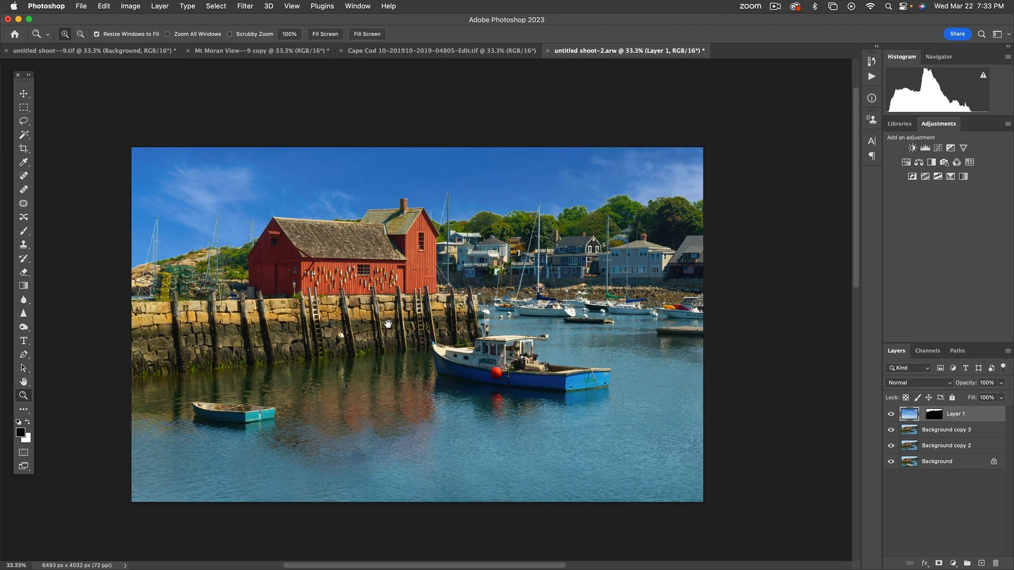
pyautogui.moveTo(389, 324); pyautogui.dragTo(387, 295)
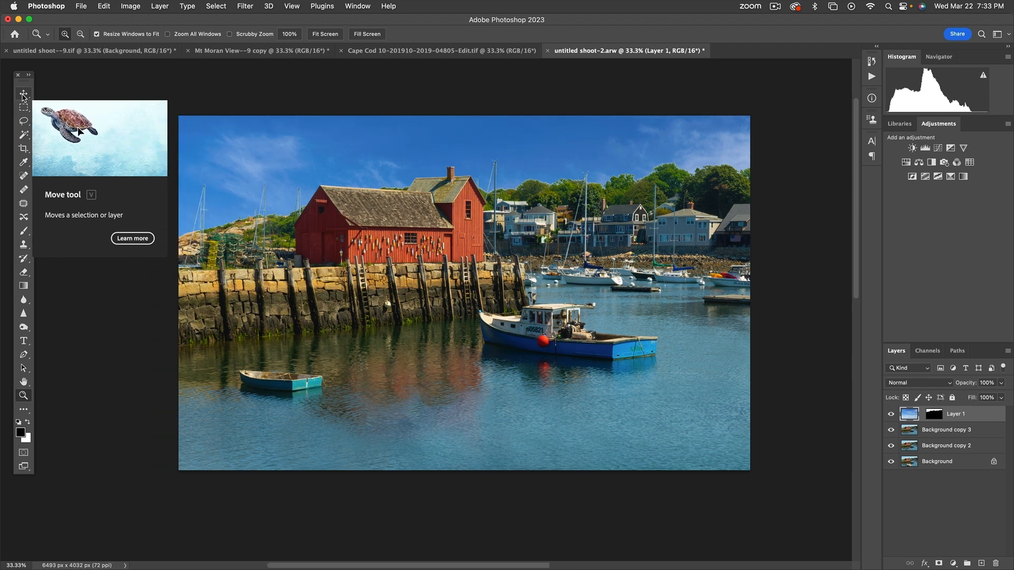
pyautogui.click(23, 95)
pyautogui.moveTo(346, 161); pyautogui.dragTo(323, 69)
pyautogui.moveTo(385, 169); pyautogui.dragTo(360, 126)
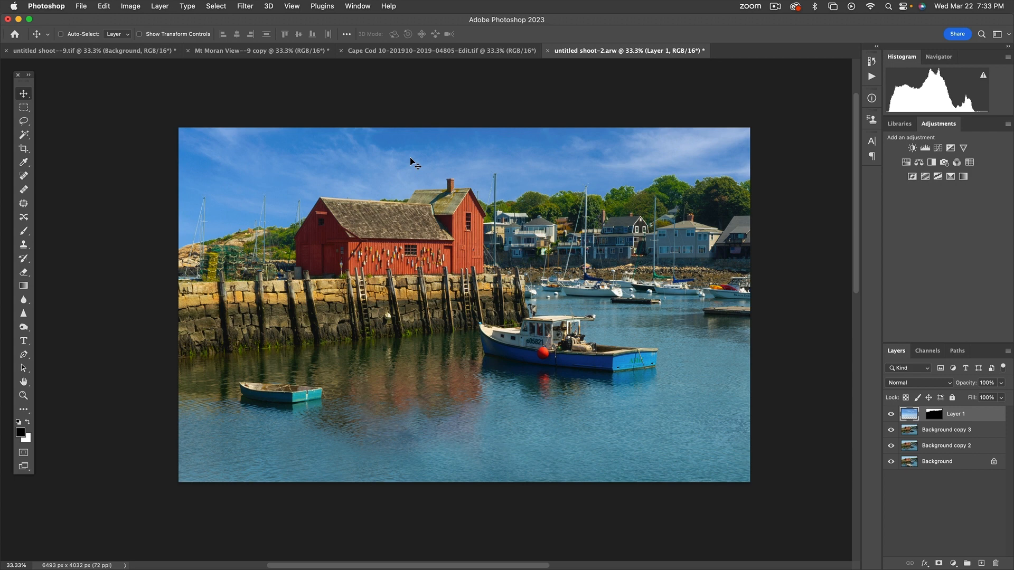
# Step: Free-transform the pasted sky: scale it to about 111% and move it up and right, bringing its paler lower clouds above the skyline
pyautogui.click(104, 6)
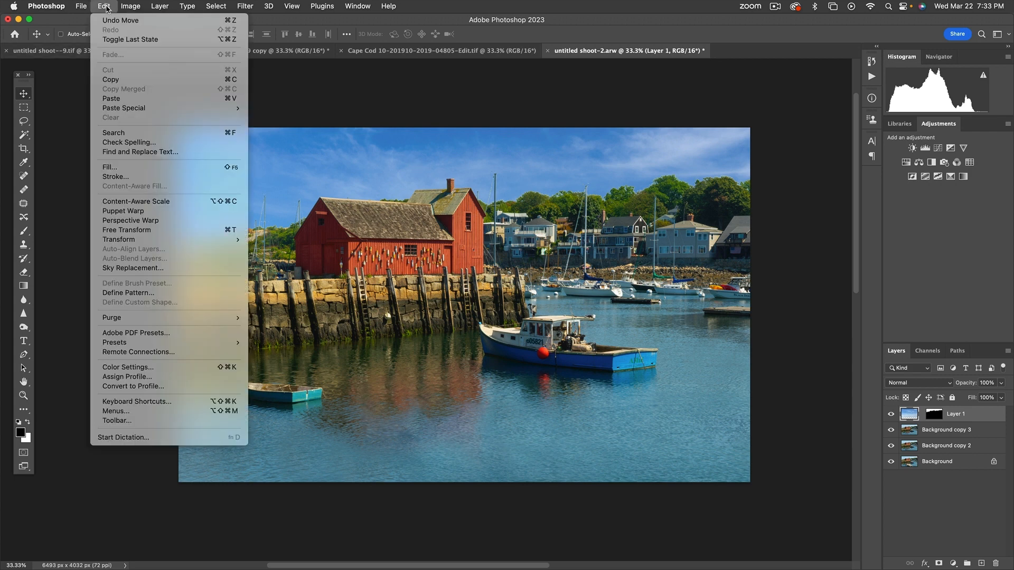
pyautogui.click(236, 233)
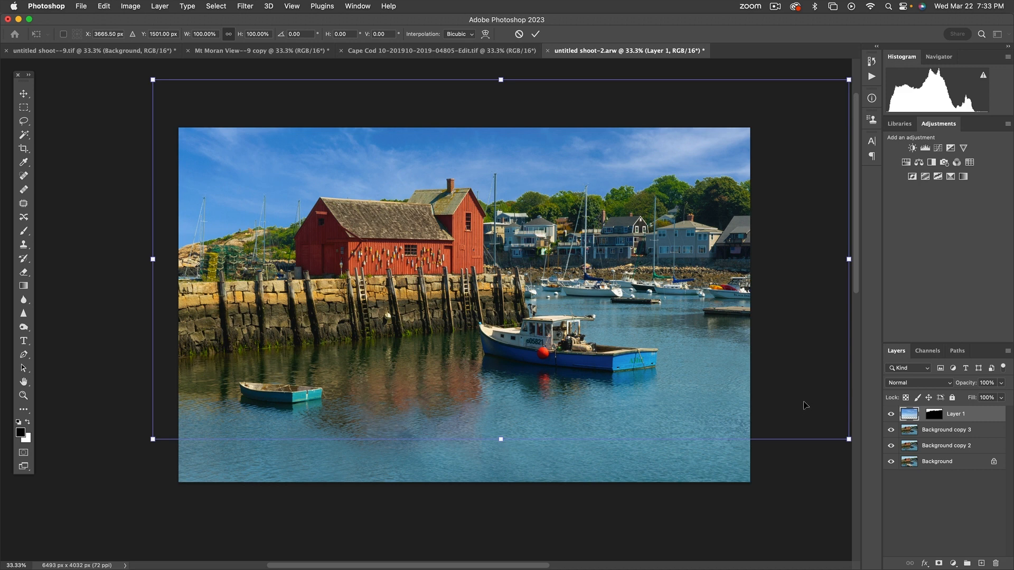
pyautogui.moveTo(804, 403); pyautogui.dragTo(820, 359)
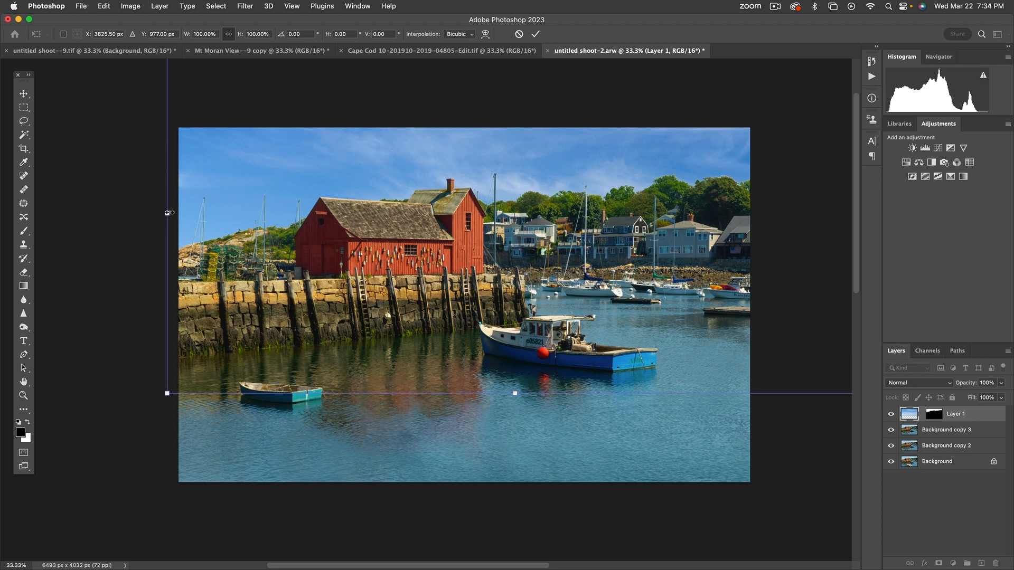
pyautogui.moveTo(167, 213); pyautogui.dragTo(89, 213)
pyautogui.moveTo(530, 285); pyautogui.dragTo(613, 166)
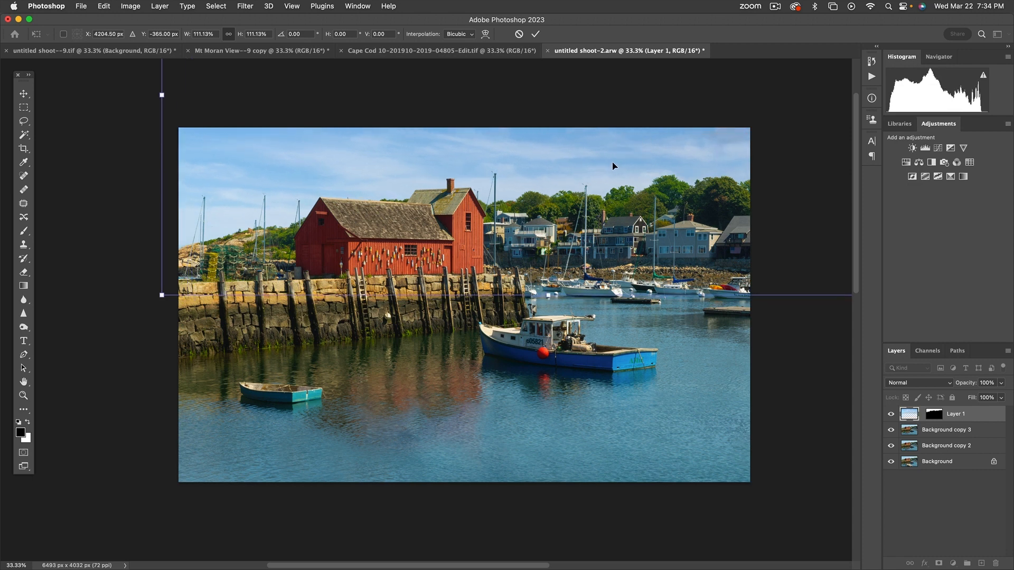
pyautogui.press('Return')
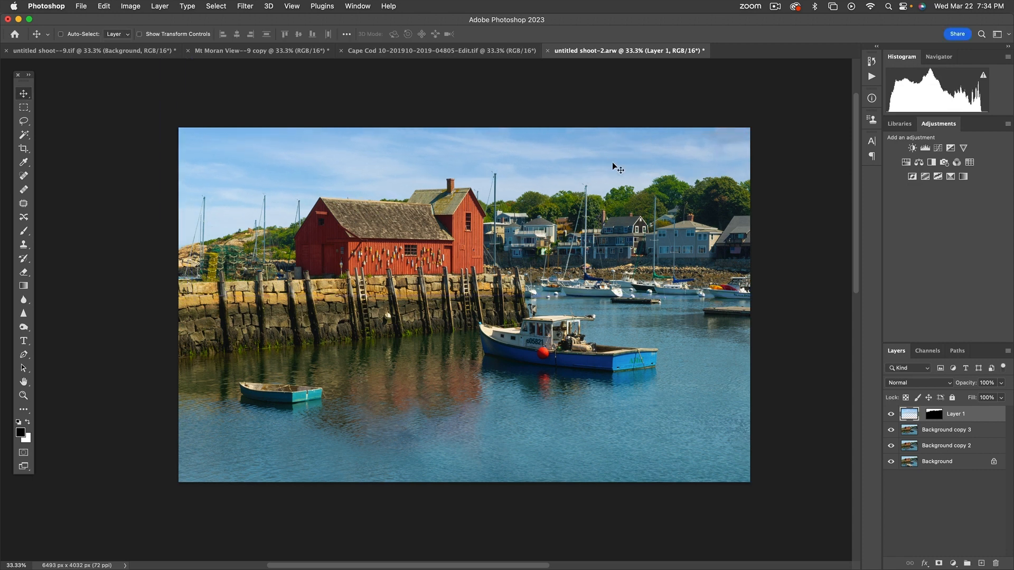
# Step: Examine the edges where the new sky meets the masts, roofs and treetops along the skyline
pyautogui.click(23, 396)
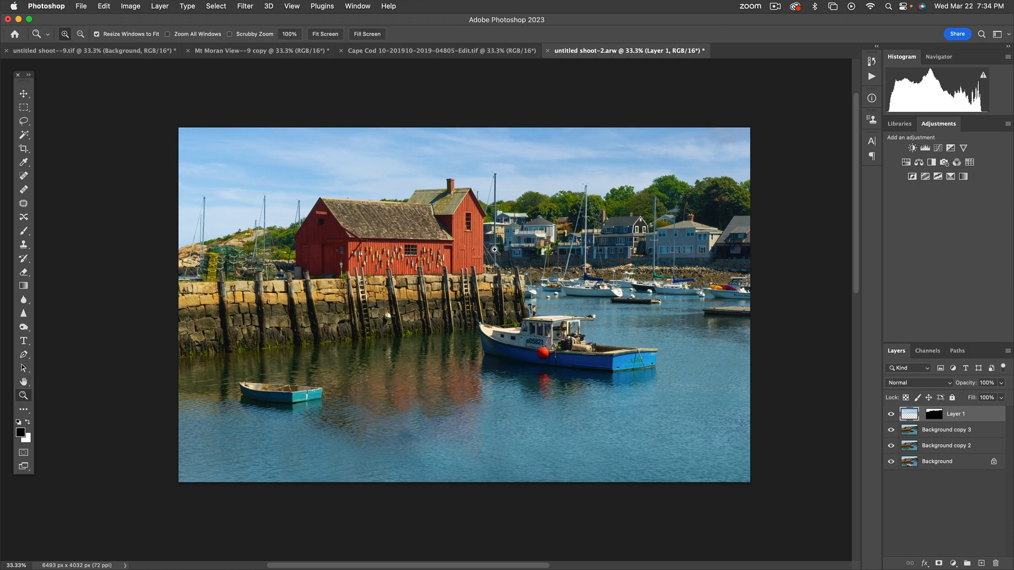
pyautogui.moveTo(475, 164); pyautogui.dragTo(564, 226)
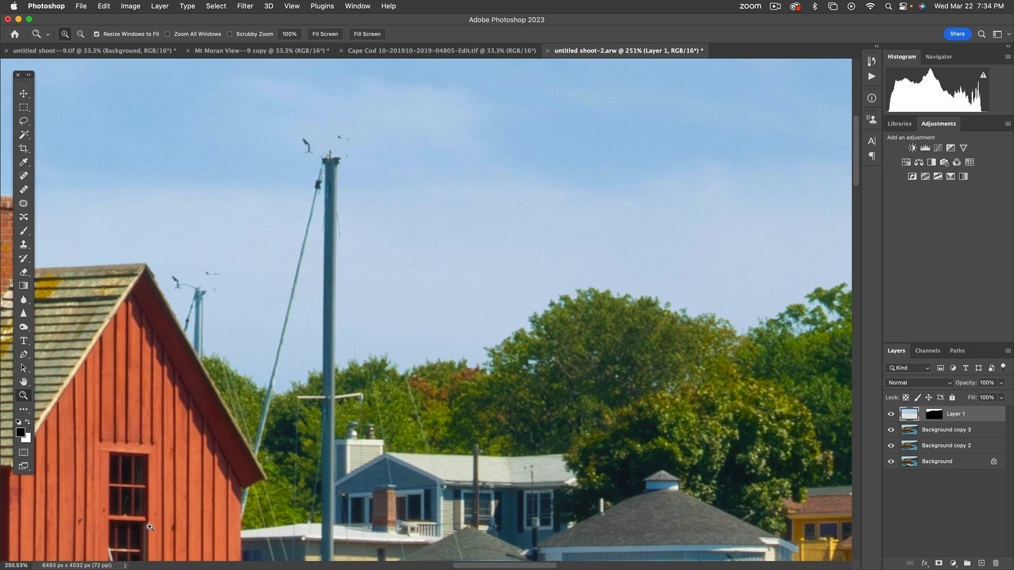
pyautogui.moveTo(769, 381); pyautogui.dragTo(279, 391)
pyautogui.moveTo(633, 383); pyautogui.dragTo(458, 376)
pyautogui.moveTo(569, 369); pyautogui.dragTo(315, 385)
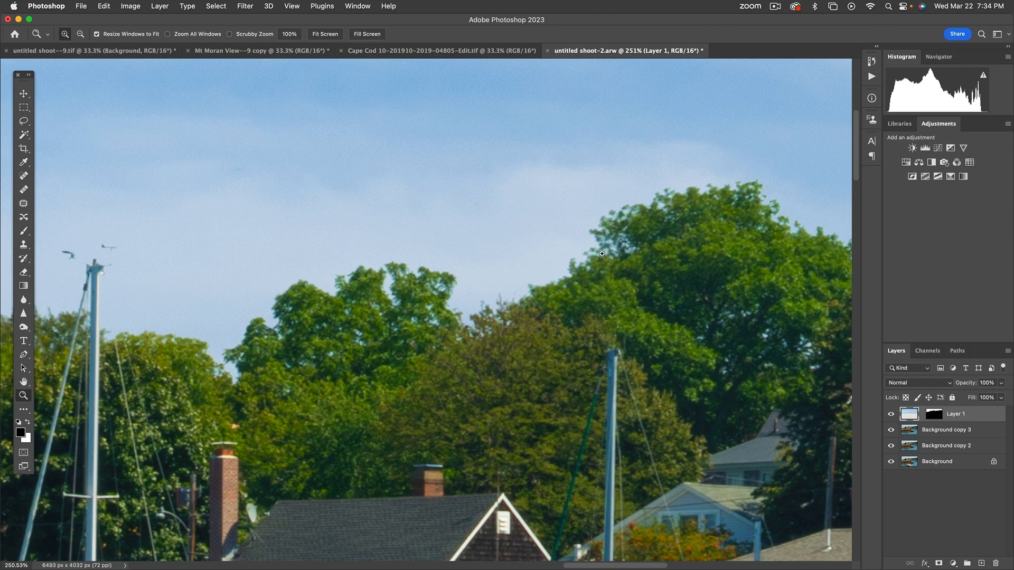
pyautogui.press('super+0')
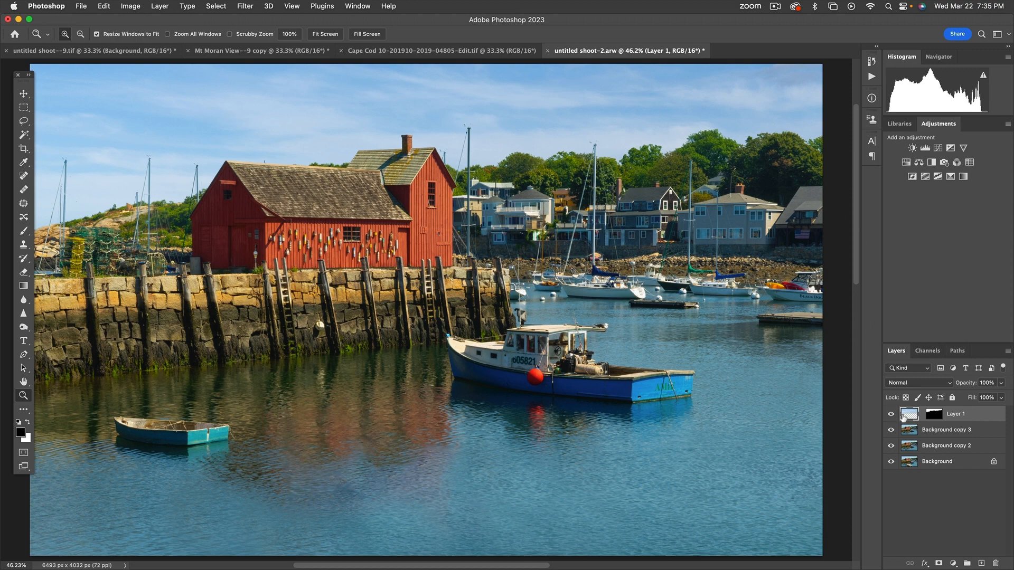
# Step: Show Layer 1's mask alone and brush soft black at 30% opacity along the white sky area's lower edge, undoing the last stroke
pyautogui.click(935, 418)
pyautogui.keyDown('alt'); pyautogui.click(936, 418); pyautogui.keyUp('alt')
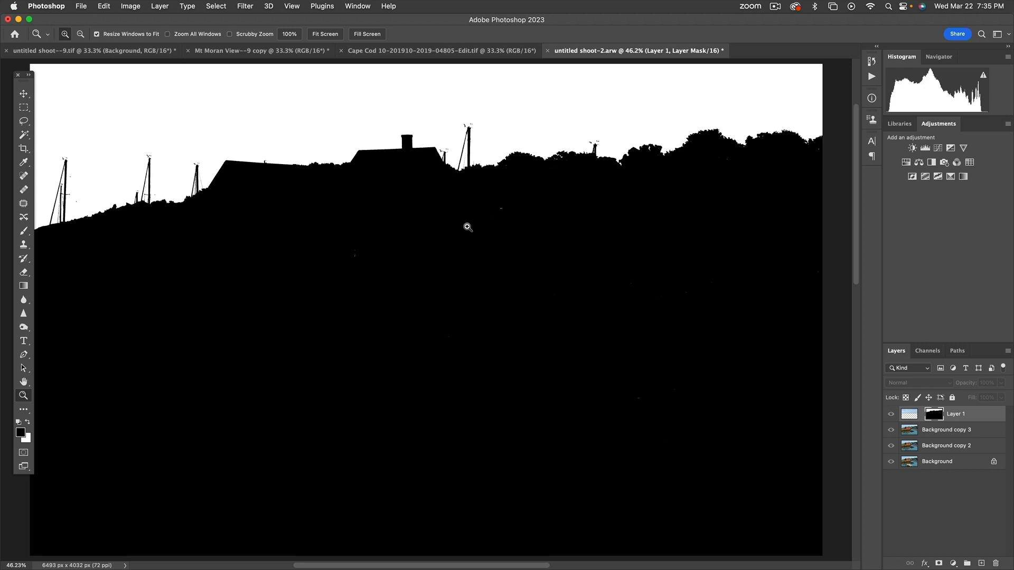
pyautogui.press('b')
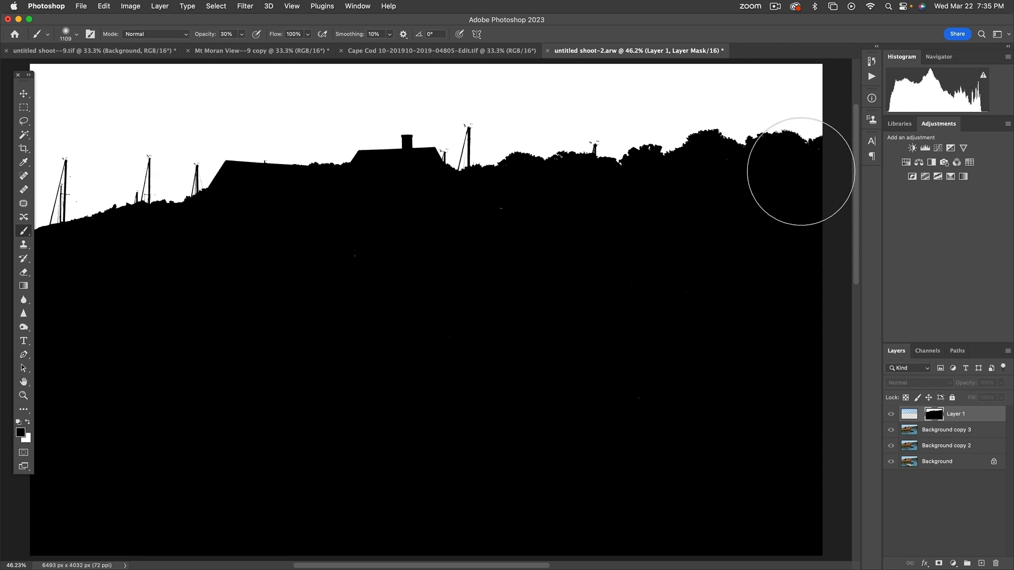
pyautogui.moveTo(802, 171)
pyautogui.mouseDown()
pyautogui.moveTo(41, 259)
pyautogui.moveTo(162, 240)
pyautogui.moveTo(320, 234)
pyautogui.moveTo(503, 202)
pyautogui.moveTo(830, 195)
pyautogui.moveTo(804, 185)
pyautogui.mouseUp()
pyautogui.moveTo(333, 213)
pyautogui.mouseDown()
pyautogui.moveTo(238, 211)
pyautogui.moveTo(102, 262)
pyautogui.mouseUp()
pyautogui.moveTo(269, 264)
pyautogui.mouseDown()
pyautogui.moveTo(158, 272)
pyautogui.moveTo(170, 256)
pyautogui.mouseUp()
pyautogui.moveTo(204, 195)
pyautogui.mouseDown()
pyautogui.moveTo(37, 219)
pyautogui.moveTo(74, 203)
pyautogui.moveTo(221, 196)
pyautogui.mouseUp()
pyautogui.press('super+z')
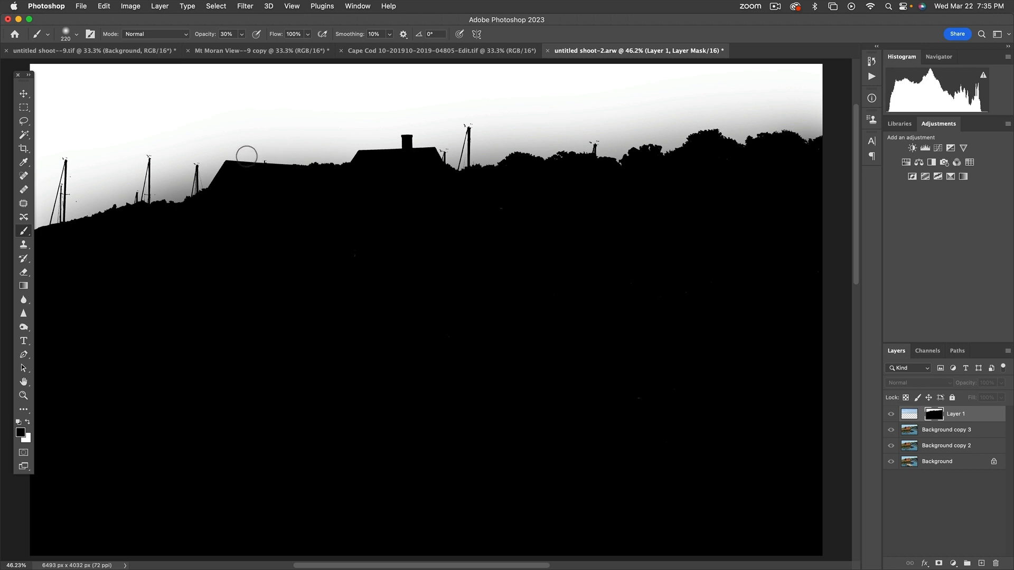
# Step: Brush more black at 20% opacity along the mask's lower sky edge and return to the normal image view
pyautogui.press('2')
pyautogui.moveTo(42, 234)
pyautogui.mouseDown()
pyautogui.moveTo(323, 172)
pyautogui.moveTo(262, 166)
pyautogui.moveTo(504, 170)
pyautogui.moveTo(611, 162)
pyautogui.moveTo(721, 135)
pyautogui.moveTo(823, 136)
pyautogui.moveTo(484, 160)
pyautogui.moveTo(16, 230)
pyautogui.mouseUp()
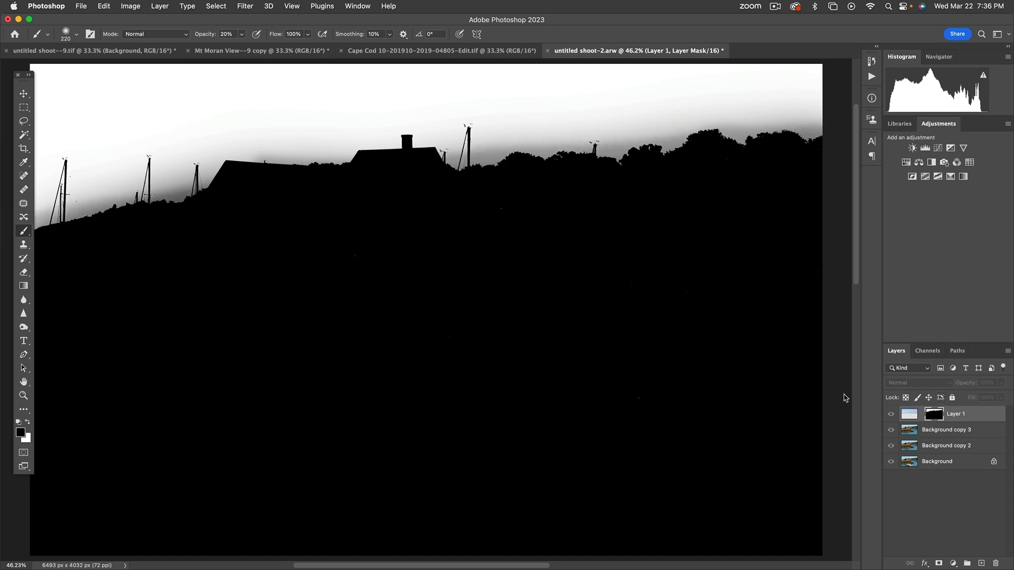
pyautogui.click(913, 416)
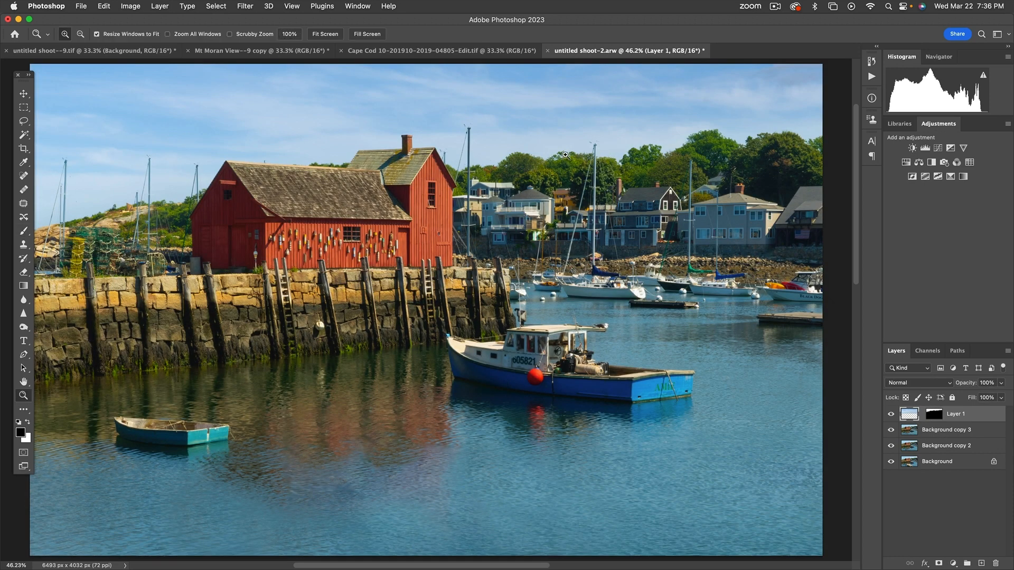
# Step: Examine the sky above the treetops up close with Layer 1 hidden and shown, leaving it visible, and return to the whole photo
pyautogui.press('super+space')
pyautogui.moveTo(510, 125); pyautogui.dragTo(578, 187)
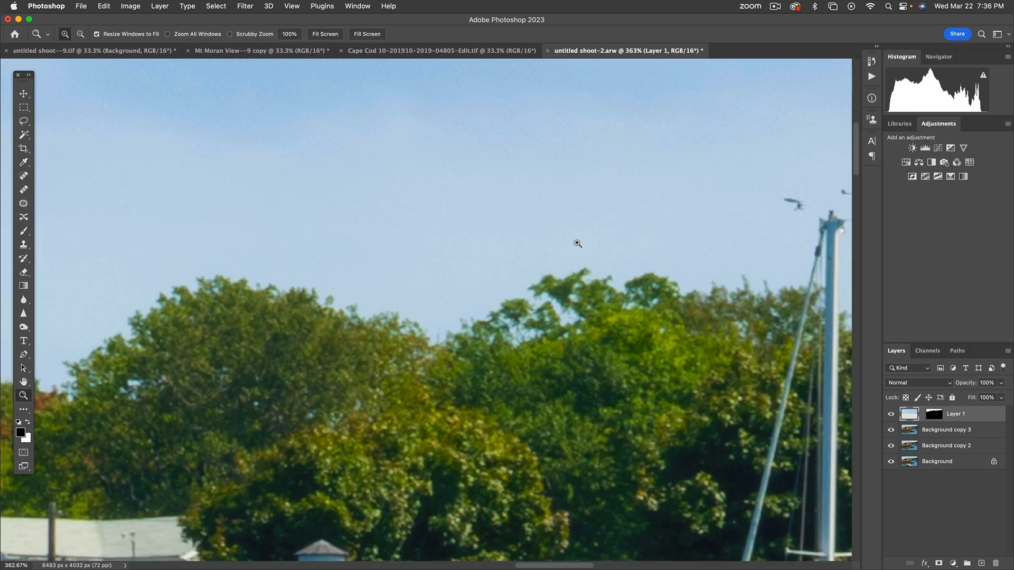
pyautogui.click(891, 416)
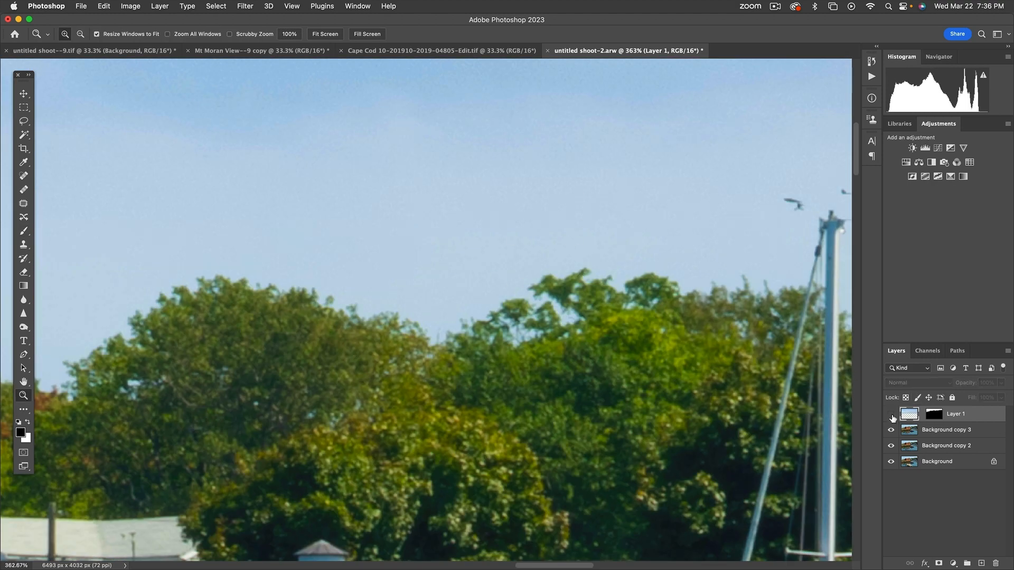
pyautogui.click(891, 415)
pyautogui.click(891, 415)
pyautogui.click(891, 416)
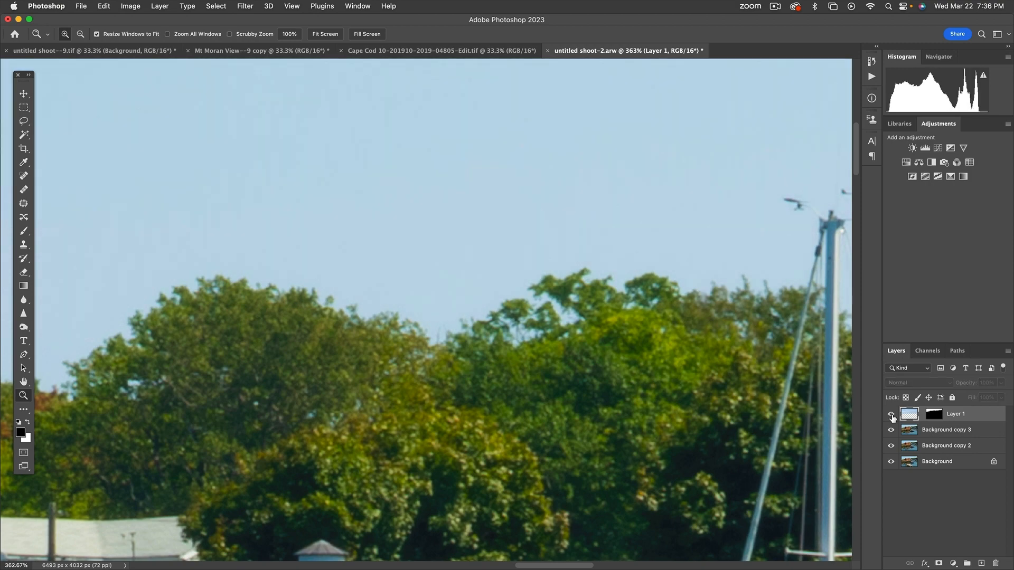
pyautogui.click(891, 415)
pyautogui.click(891, 415)
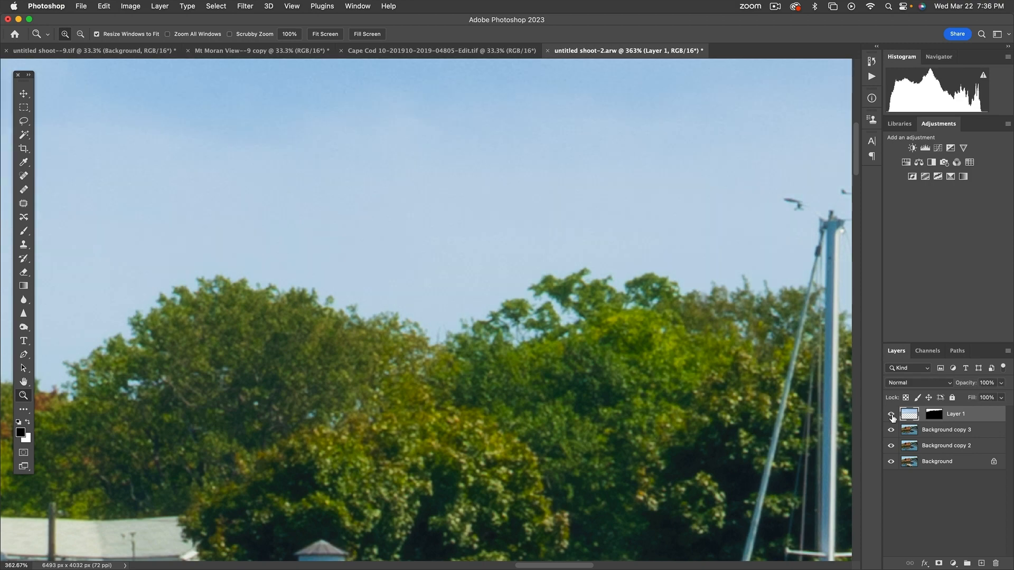
pyautogui.press('super+1')
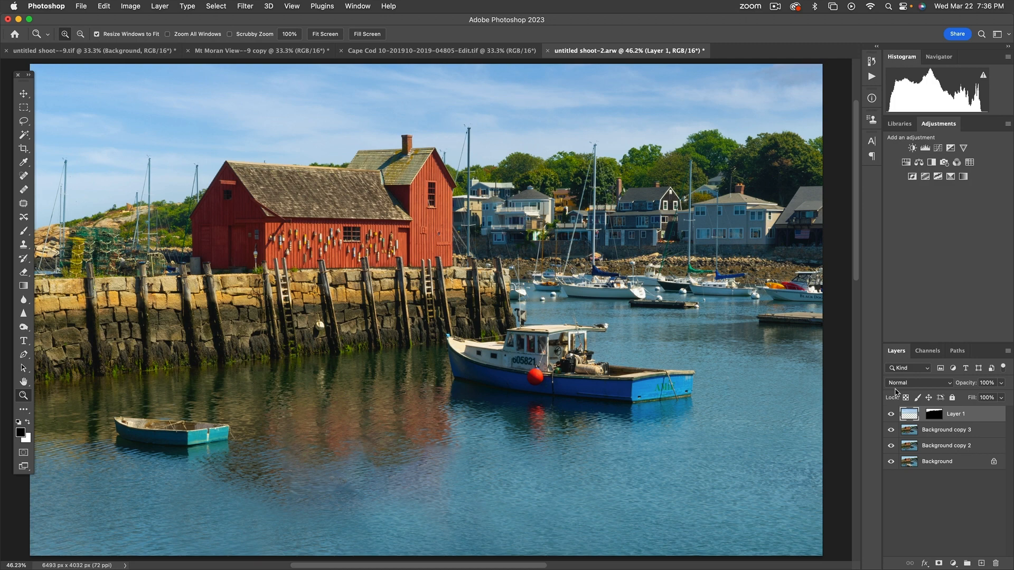
pyautogui.hscroll(-3, 935, 392)
pyautogui.scroll(1, 936, 393)
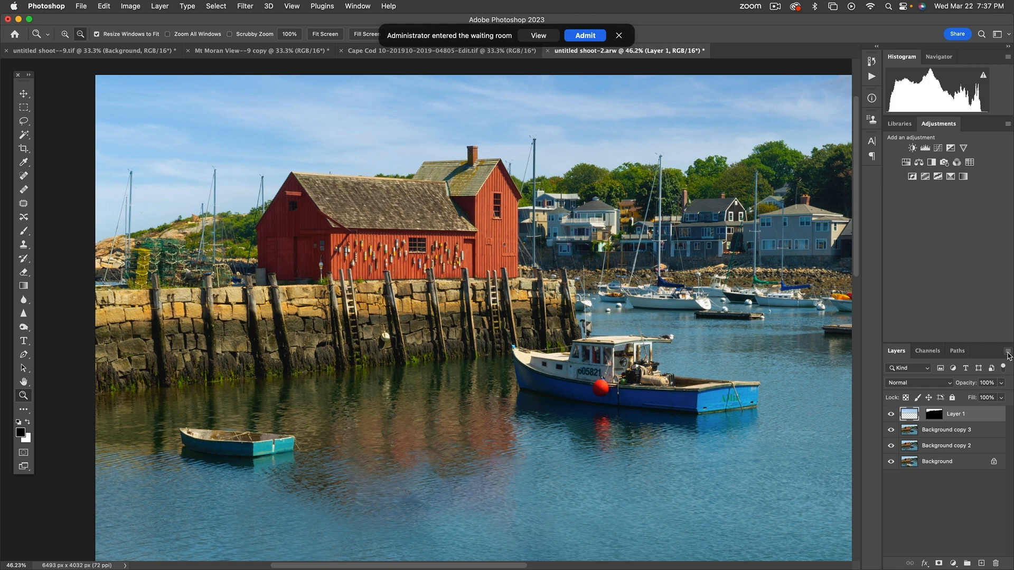
# Step: Try merging all visible layers into the Background layer, and undo the merge
pyautogui.click(1008, 353)
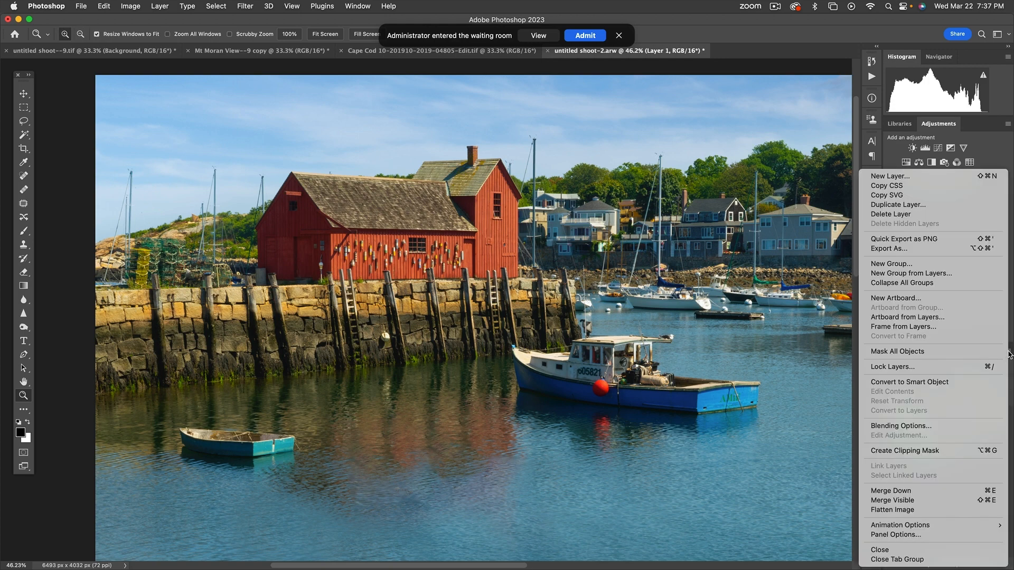
pyautogui.click(927, 502)
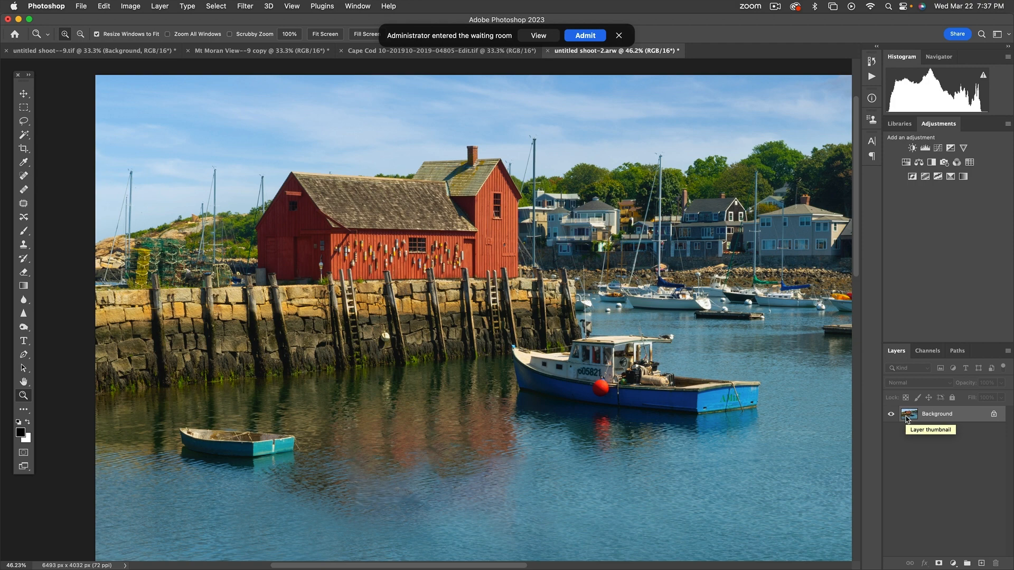
pyautogui.press('super+z')
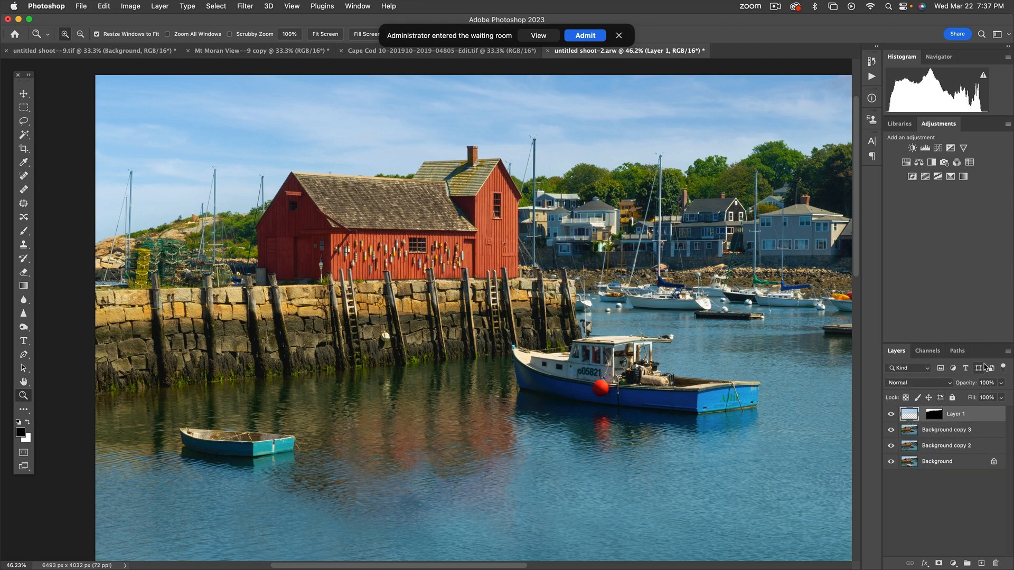
# Step: Merge a copy of all visible layers into a new layer on top, keeping the original layers
pyautogui.click(1006, 353)
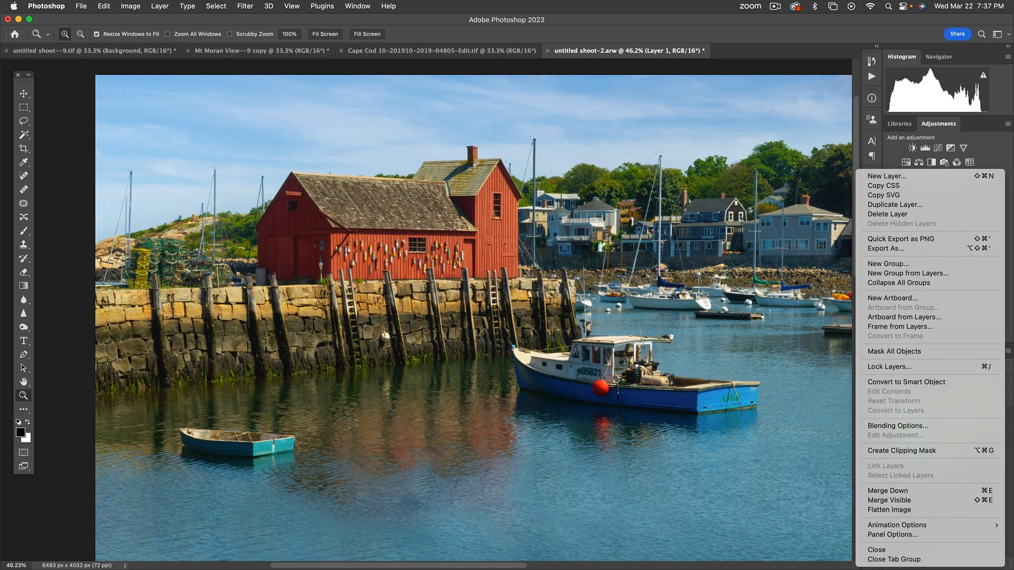
pyautogui.keyDown('alt'); pyautogui.click(925, 501); pyautogui.keyUp('alt')
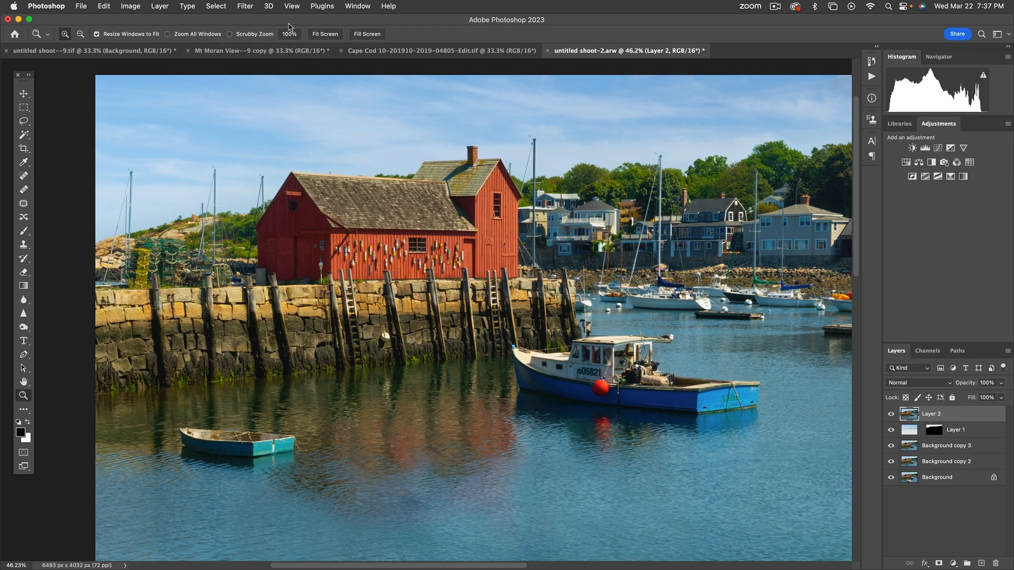
# Step: Apply Smart Sharpen to the merged top layer with amount 284% and radius 2.2 px, previewing the buoys on the red building
pyautogui.click(245, 6)
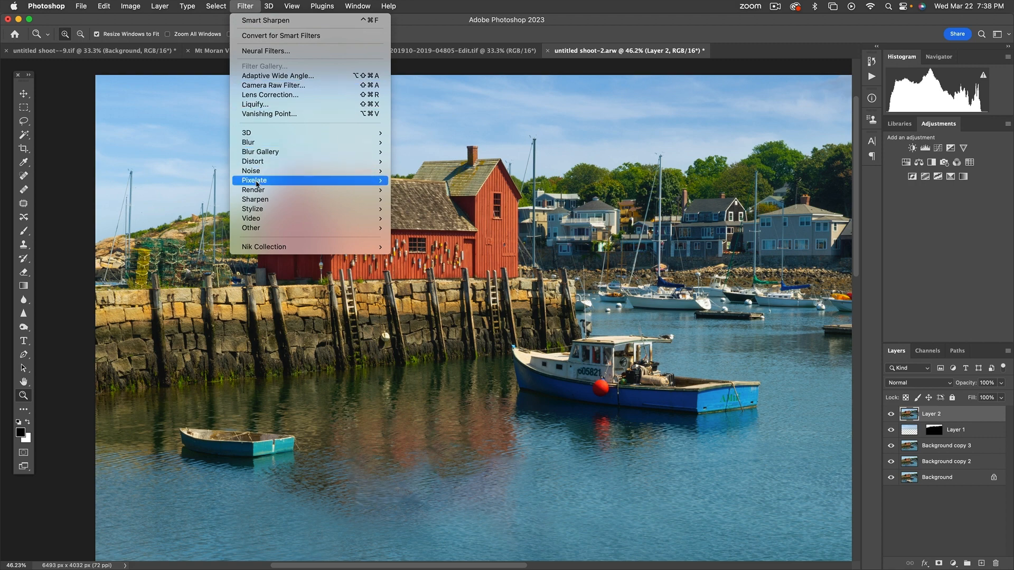
pyautogui.moveTo(261, 199)
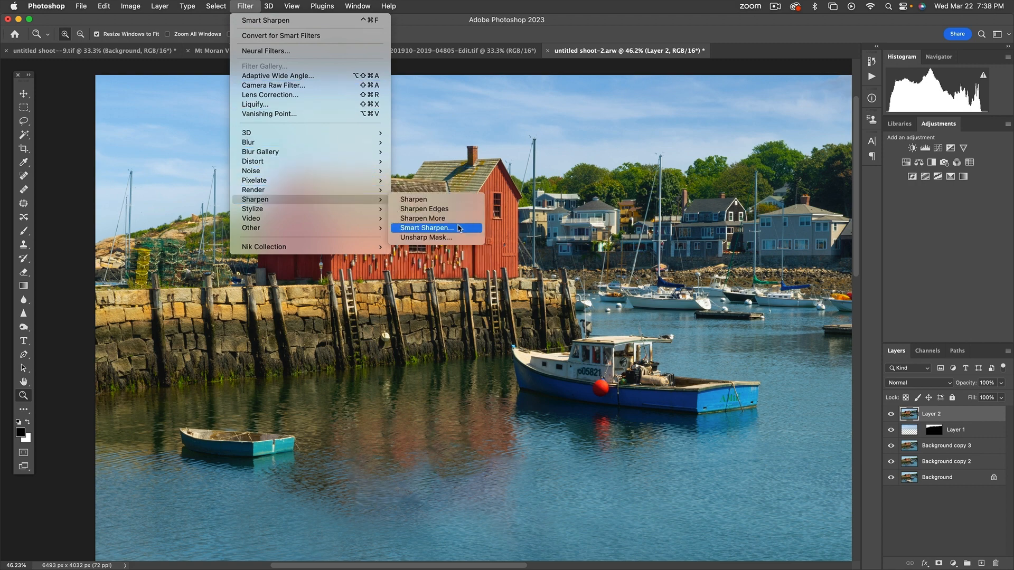
pyautogui.click(426, 228)
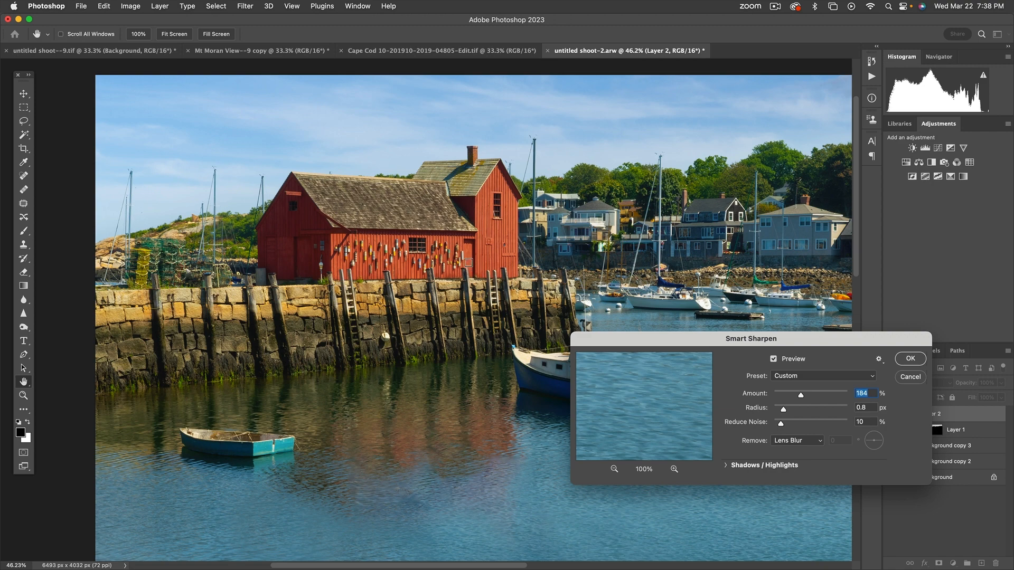
pyautogui.click(389, 248)
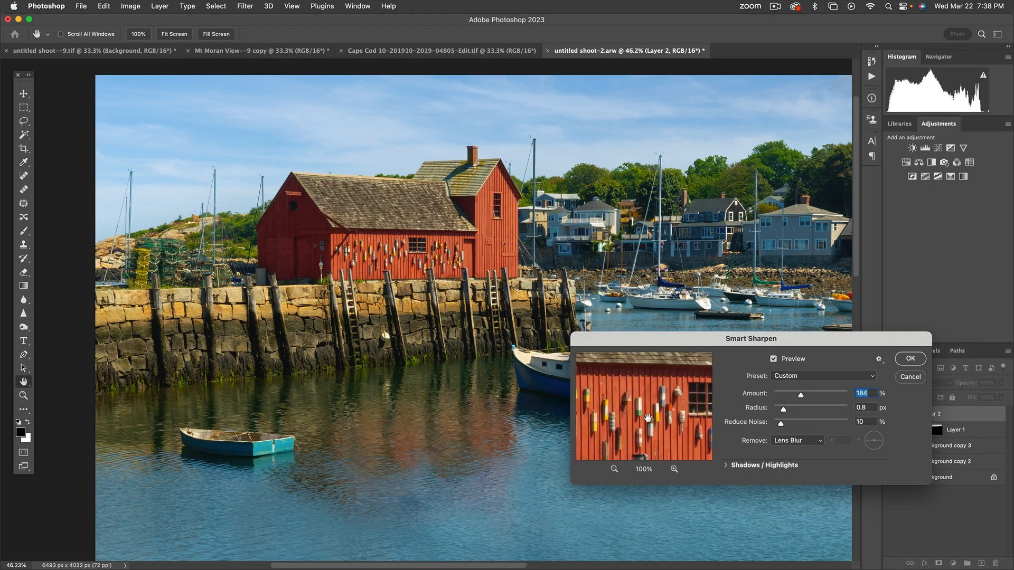
pyautogui.moveTo(648, 418)
pyautogui.mouseDown()
pyautogui.moveTo(650, 405)
pyautogui.moveTo(685, 407)
pyautogui.moveTo(652, 410)
pyautogui.mouseUp()
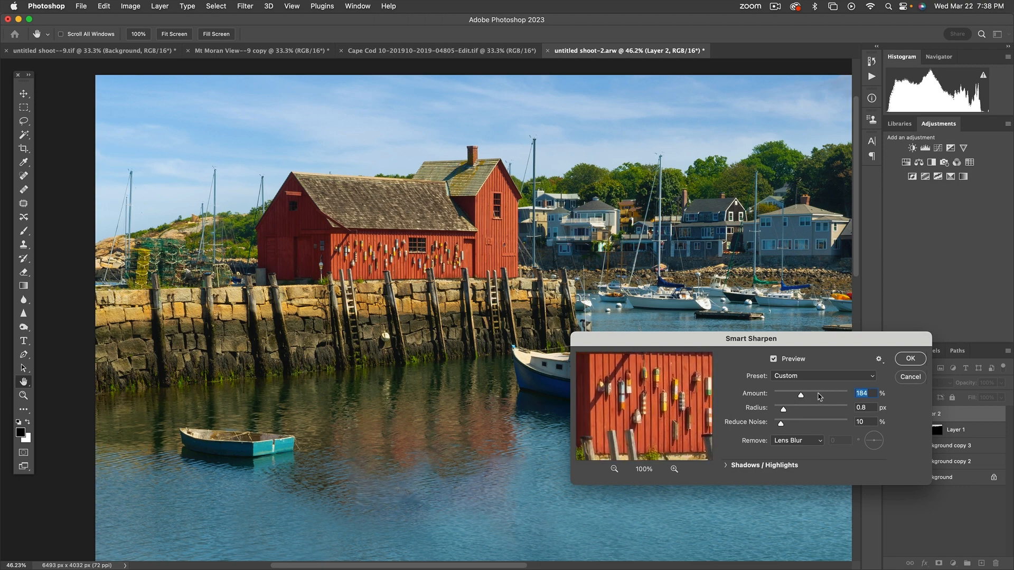
pyautogui.moveTo(819, 398); pyautogui.dragTo(818, 398)
pyautogui.moveTo(784, 410)
pyautogui.mouseDown()
pyautogui.moveTo(818, 412)
pyautogui.moveTo(792, 411)
pyautogui.mouseUp()
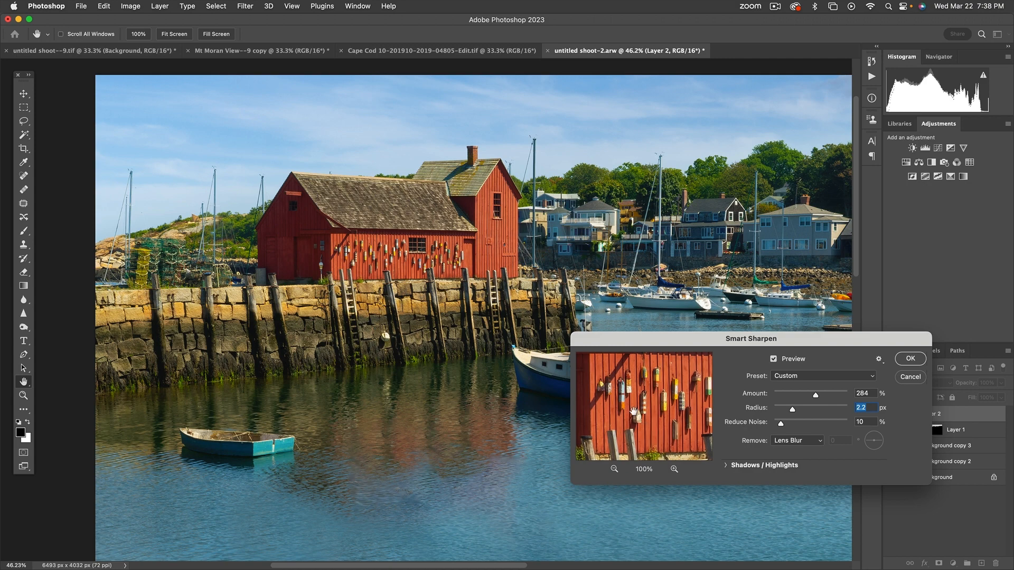
pyautogui.click(910, 360)
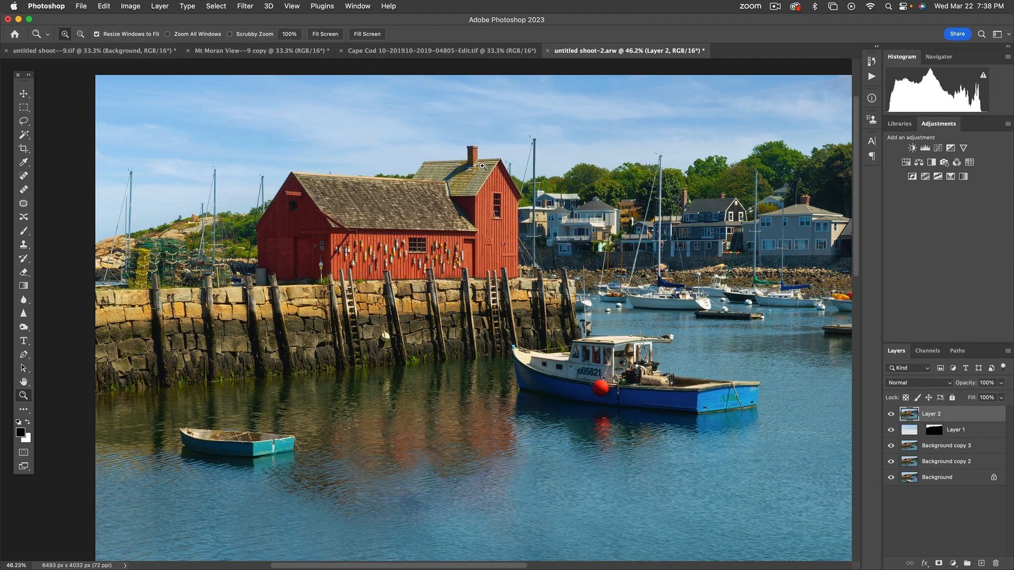
# Step: Examine the sharpened sky above the chimney and mast for noise at up to 300% magnification
pyautogui.click(461, 108)
pyautogui.click(541, 100)
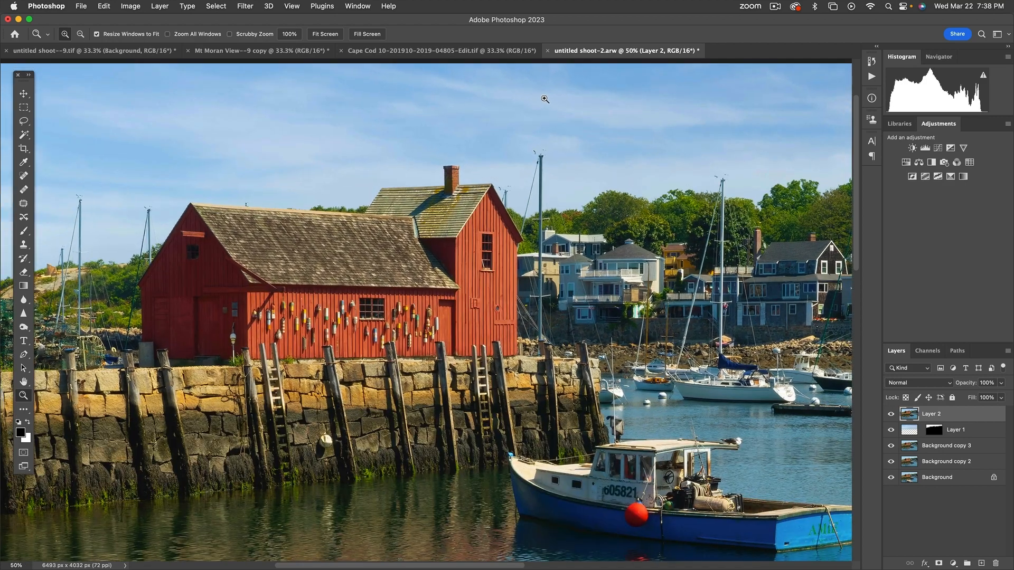
pyautogui.click(553, 98)
pyautogui.click(562, 97)
pyautogui.moveTo(531, 163); pyautogui.dragTo(524, 285)
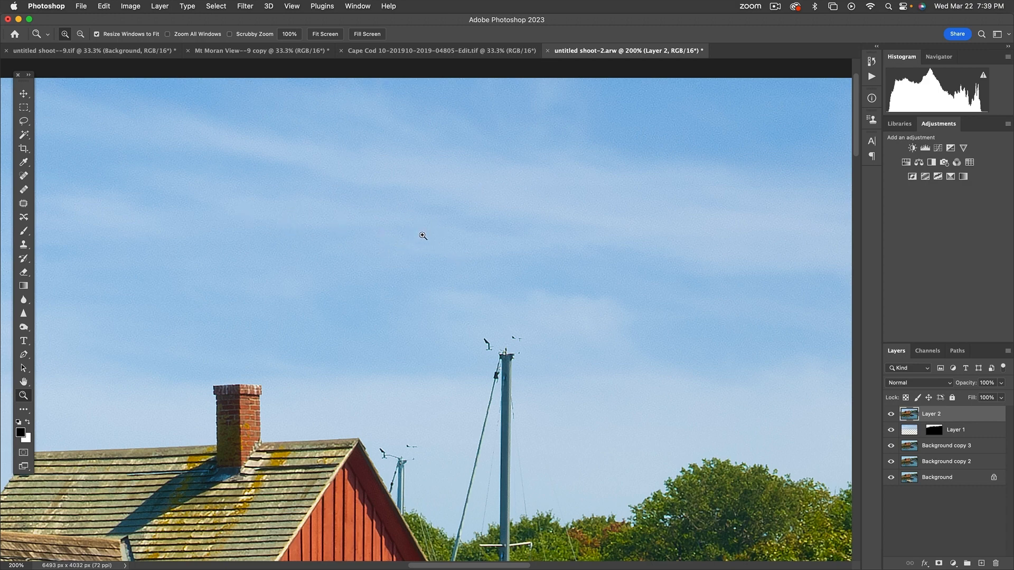
pyautogui.click(370, 215)
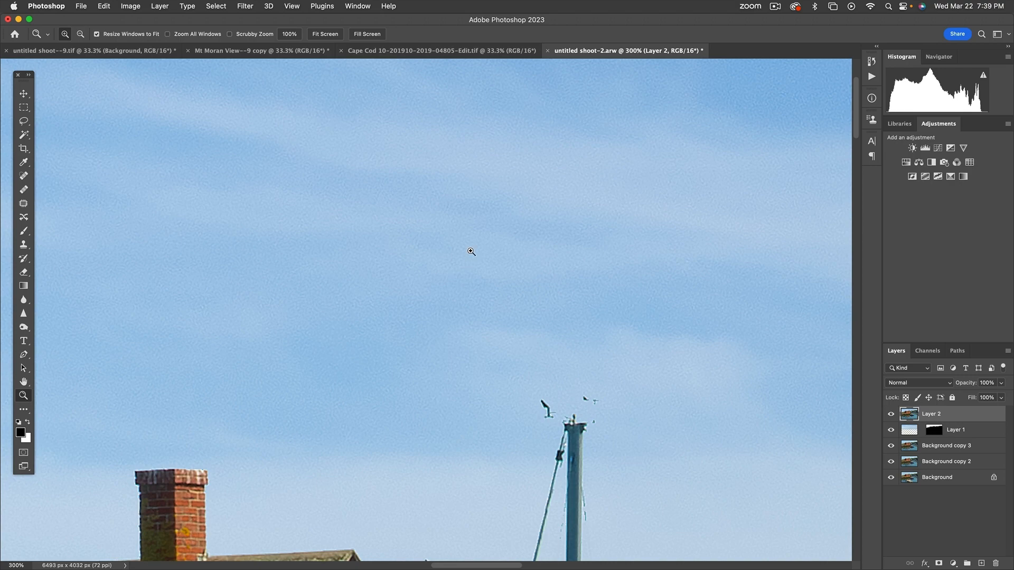
# Step: Add a white layer mask to the sharpened top layer, Layer 2
pyautogui.press('super+minus')
pyautogui.press('super+minus')
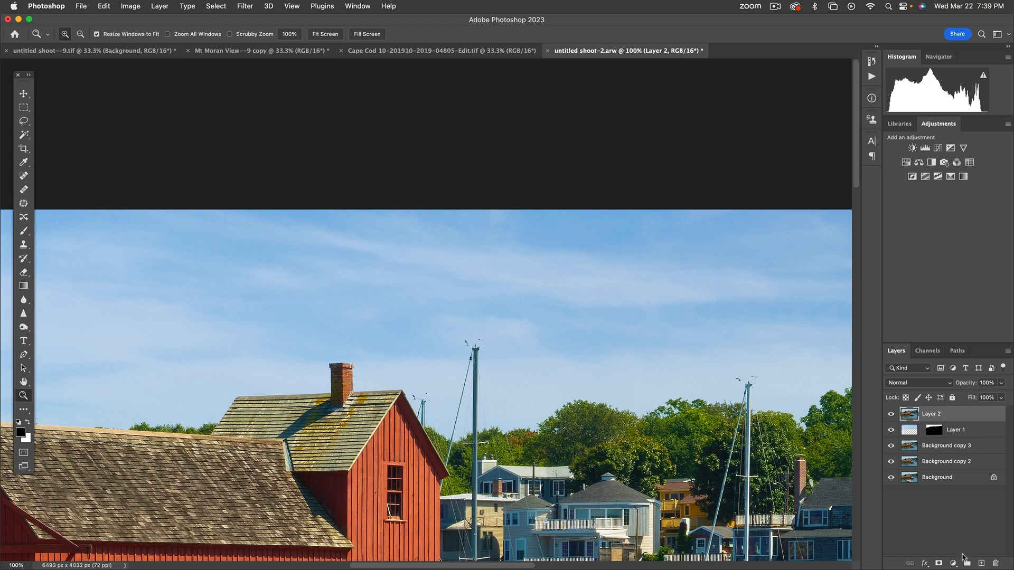
pyautogui.click(943, 564)
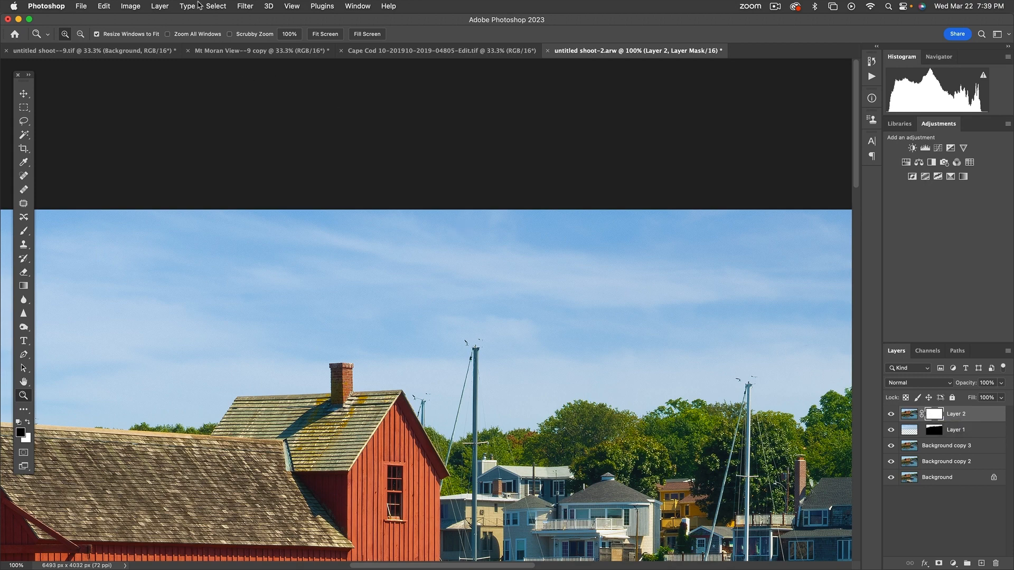
# Step: Load the saved sky selection and fill it with black on Layer 2's mask to hide the sharpening in the sky
pyautogui.click(213, 5)
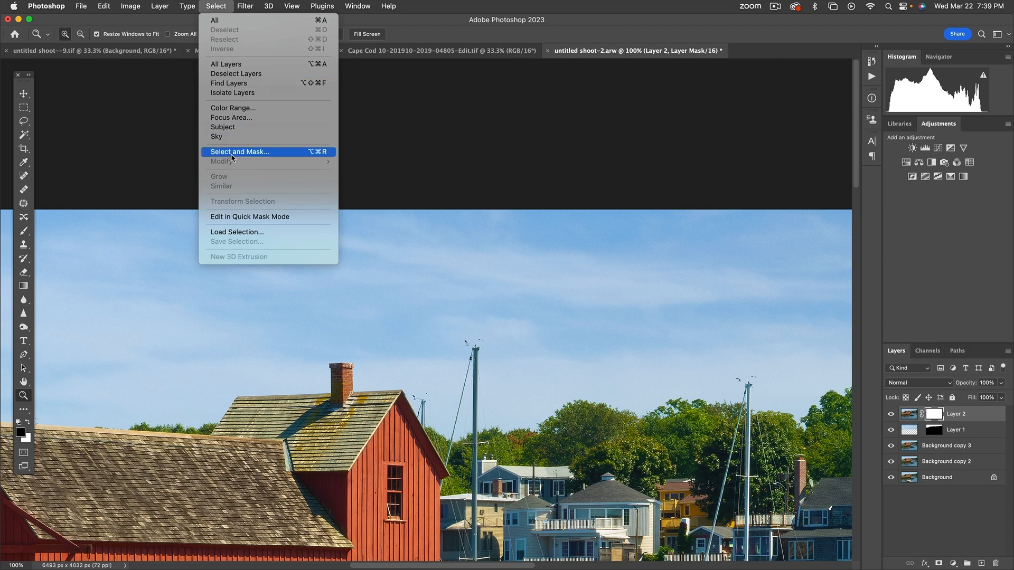
pyautogui.click(242, 234)
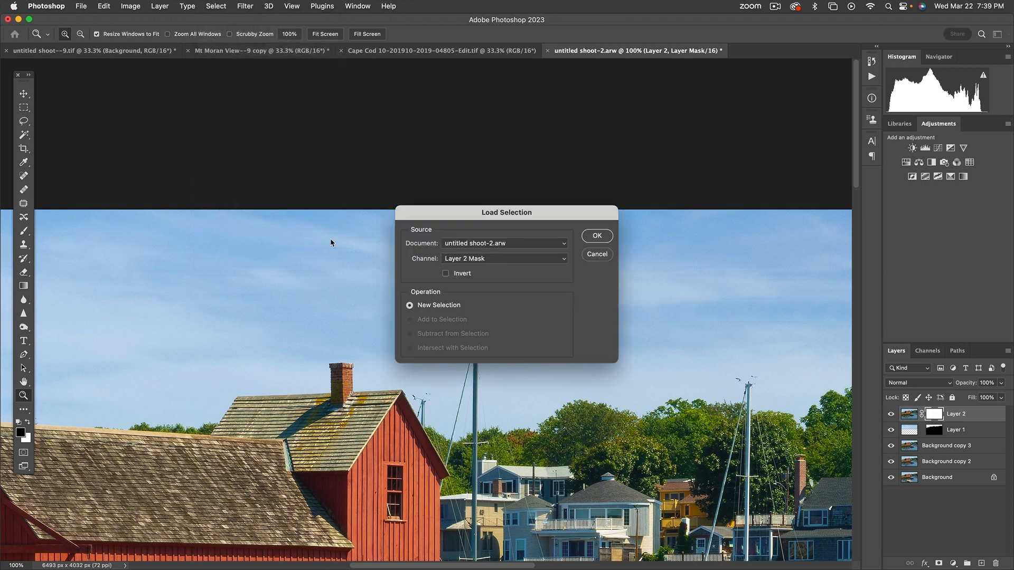
pyautogui.click(496, 259)
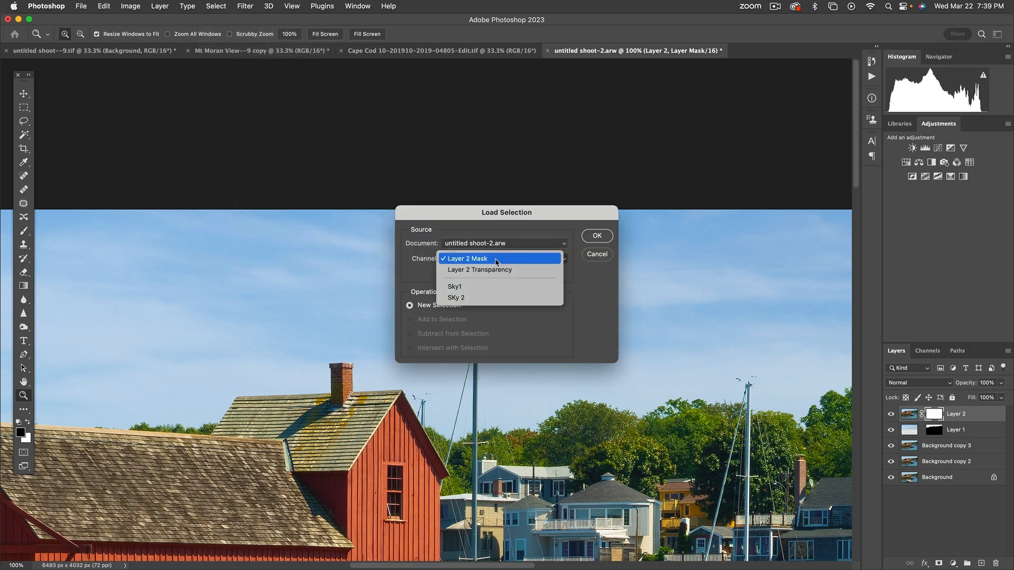
pyautogui.click(592, 238)
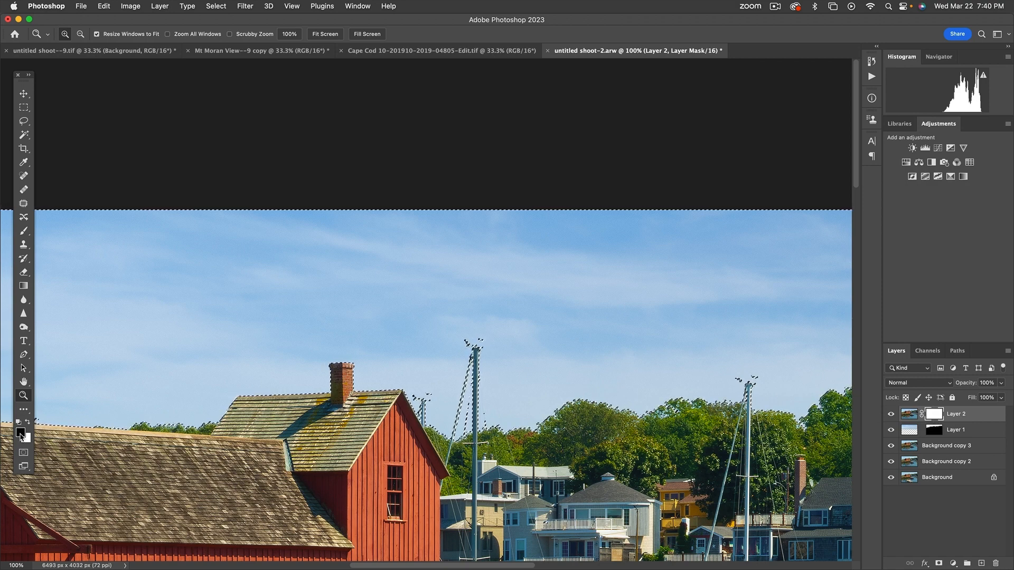
pyautogui.press('alt')
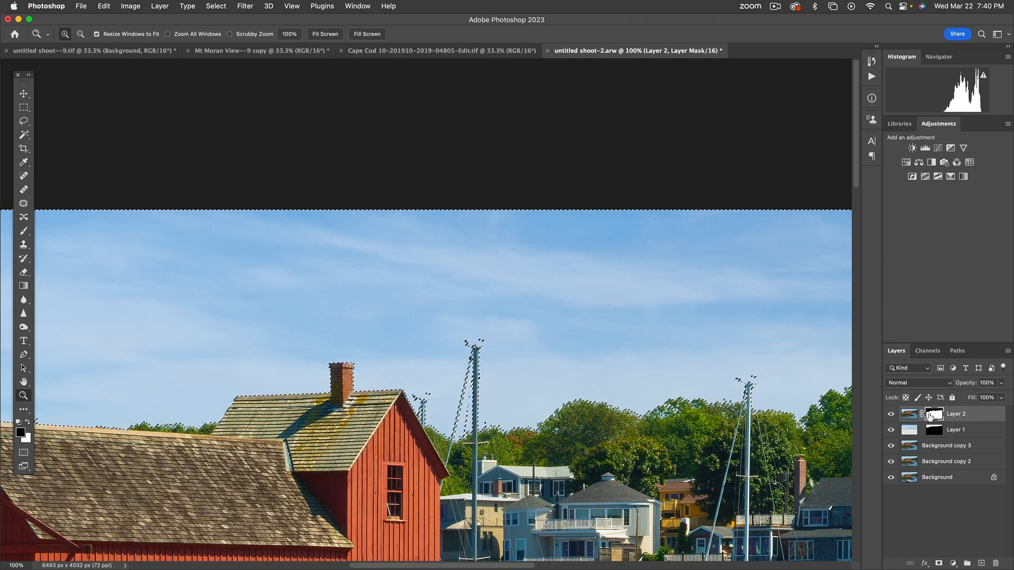
# Step: Show Layer 2's mask on its own, deselect the sky, and brush white over the dark specks in the white land area
pyautogui.press('alt')
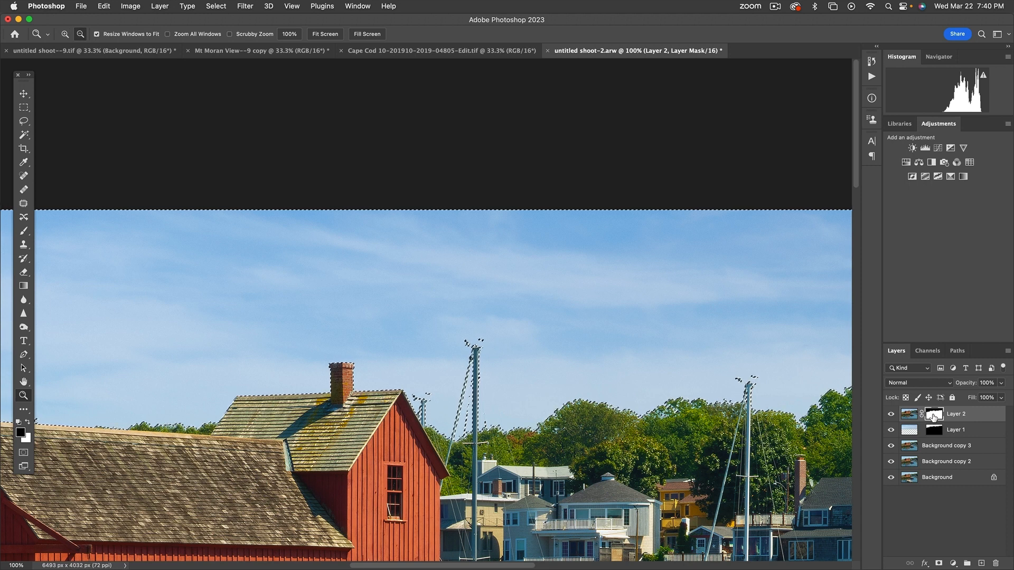
pyautogui.keyDown('alt'); pyautogui.click(934, 418); pyautogui.keyUp('alt')
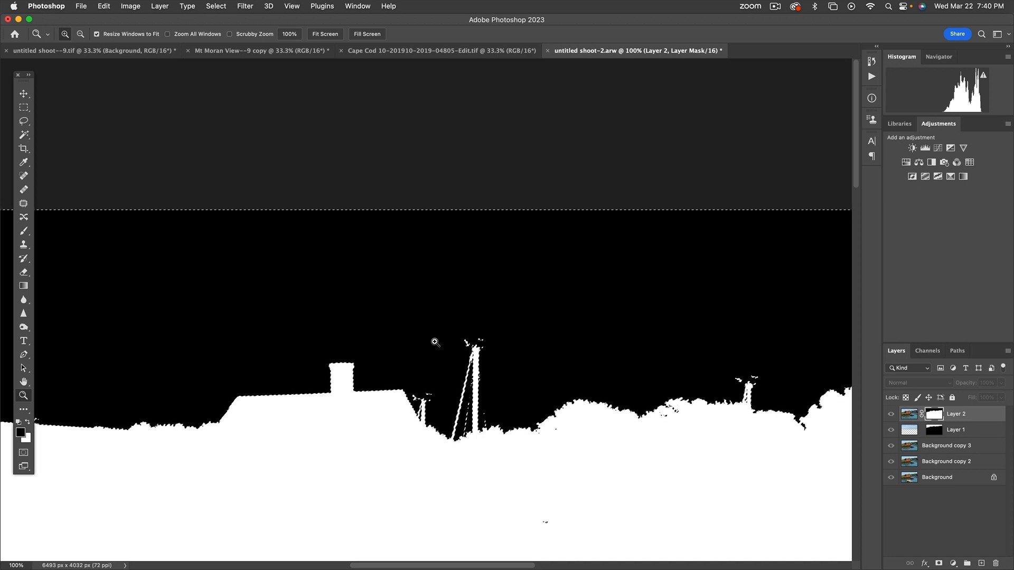
pyautogui.press('super+0')
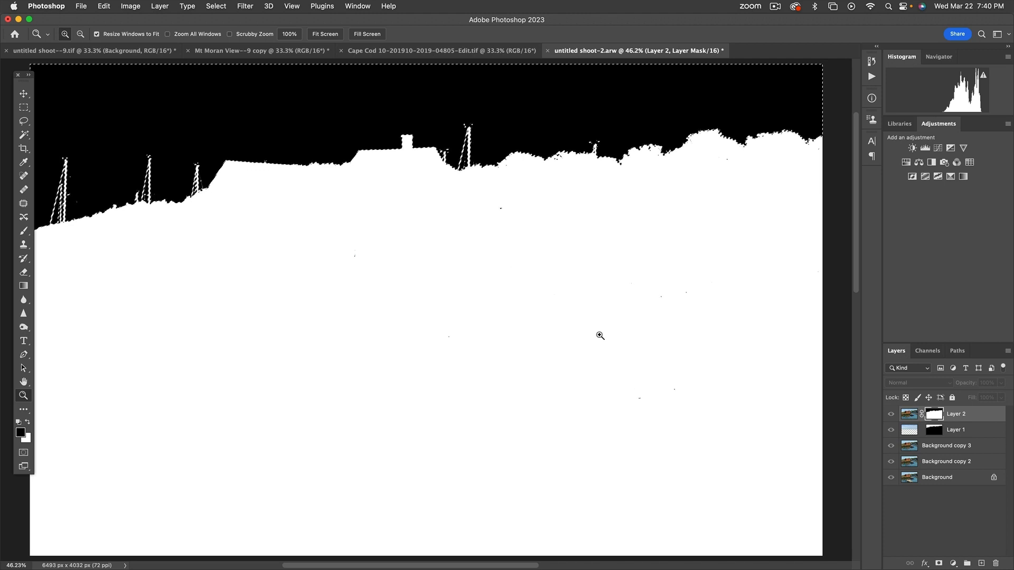
pyautogui.press('super+d')
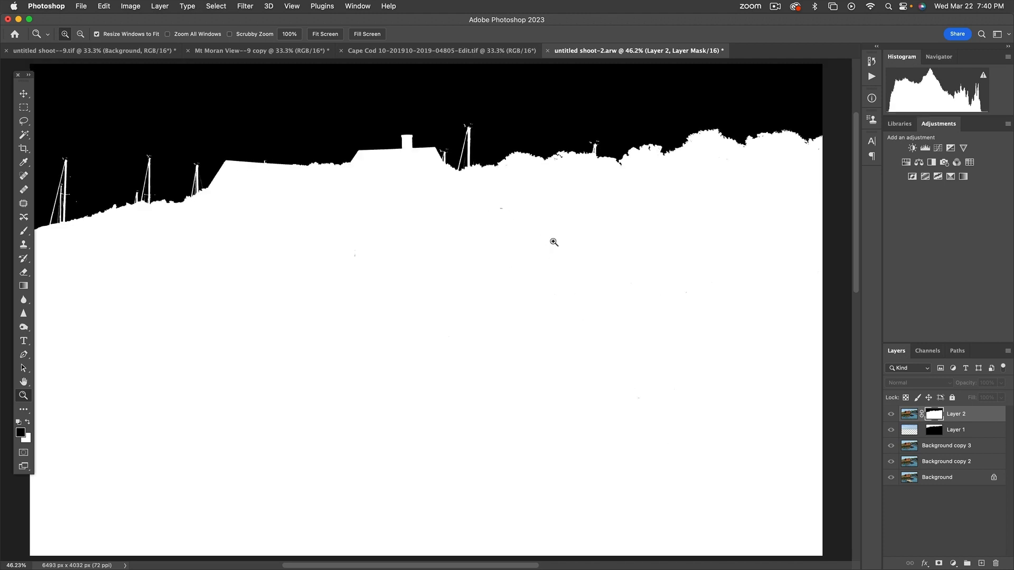
pyautogui.press('b')
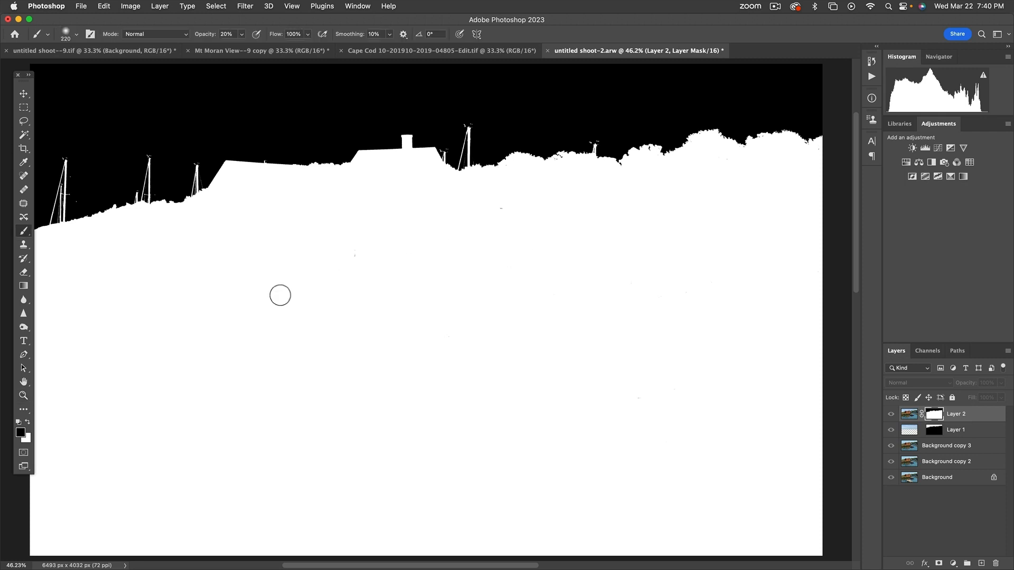
pyautogui.press('x')
pyautogui.moveTo(356, 254); pyautogui.dragTo(359, 260)
pyautogui.moveTo(519, 211)
pyautogui.mouseDown()
pyautogui.moveTo(498, 212)
pyautogui.moveTo(507, 209)
pyautogui.mouseUp()
# Step: Inspect Layer 1's mask on its own for stray specks, and return to the Layer 2 image
pyautogui.keyDown('alt'); pyautogui.click(935, 431); pyautogui.keyUp('alt')
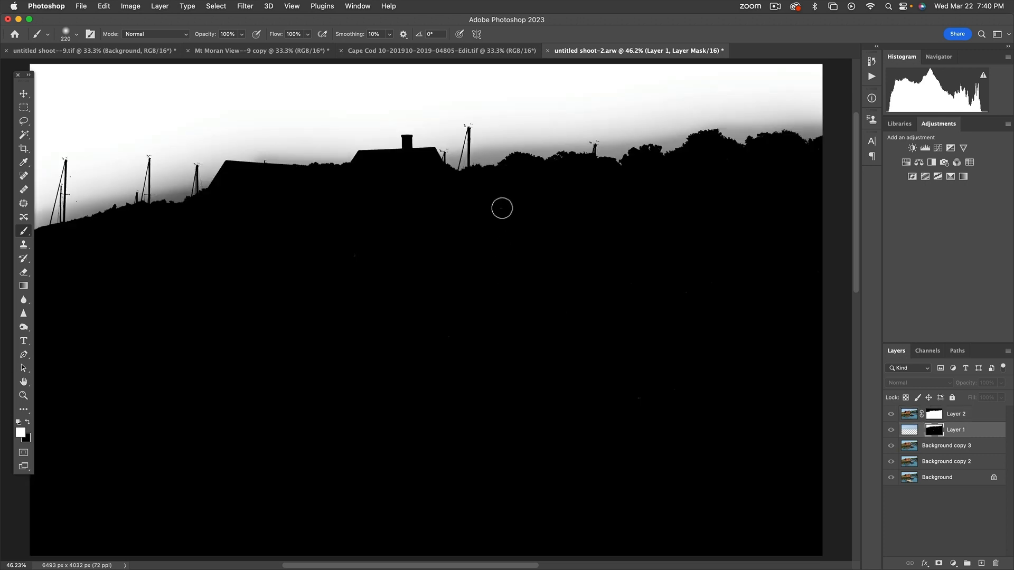
pyautogui.press('x')
pyautogui.click(910, 417)
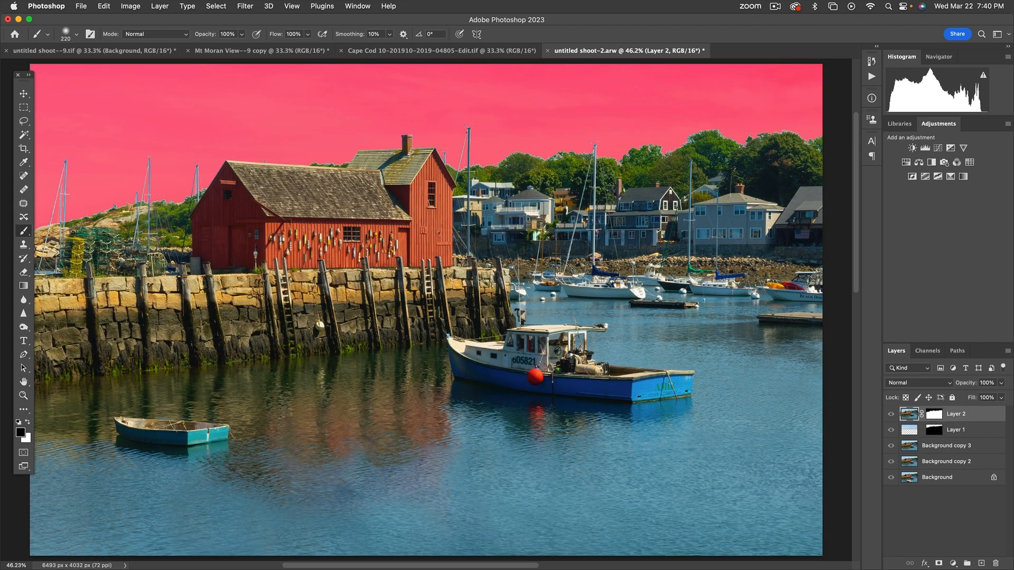
# Step: Turn off the red mask overlay and restore the normal colour view with the Layer 2 image selected
pyautogui.click(24, 453)
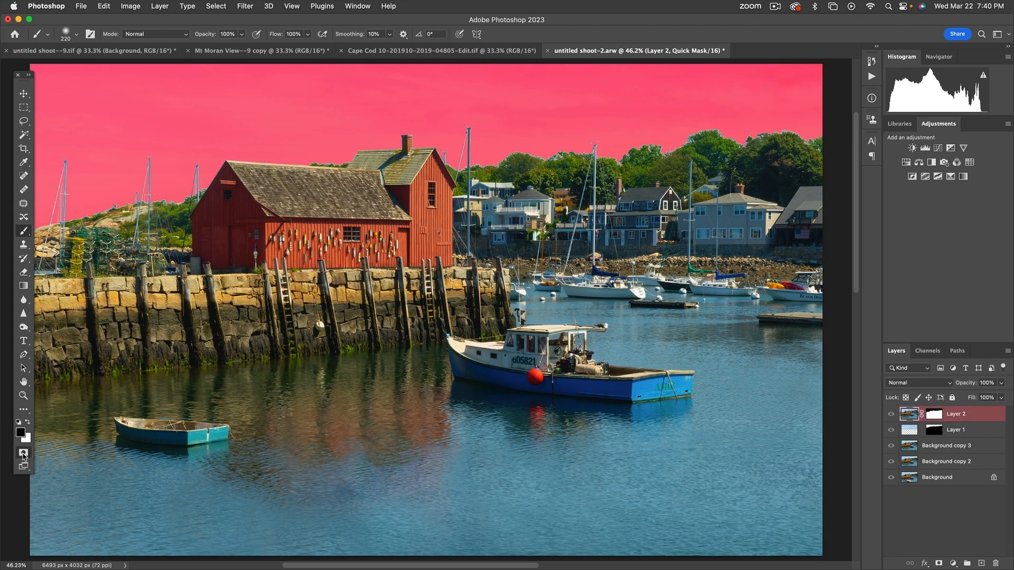
pyautogui.click(24, 453)
pyautogui.click(931, 416)
pyautogui.keyDown('alt'); pyautogui.keyDown('shift'); pyautogui.click(934, 430); pyautogui.keyUp('shift'); pyautogui.keyUp('alt')
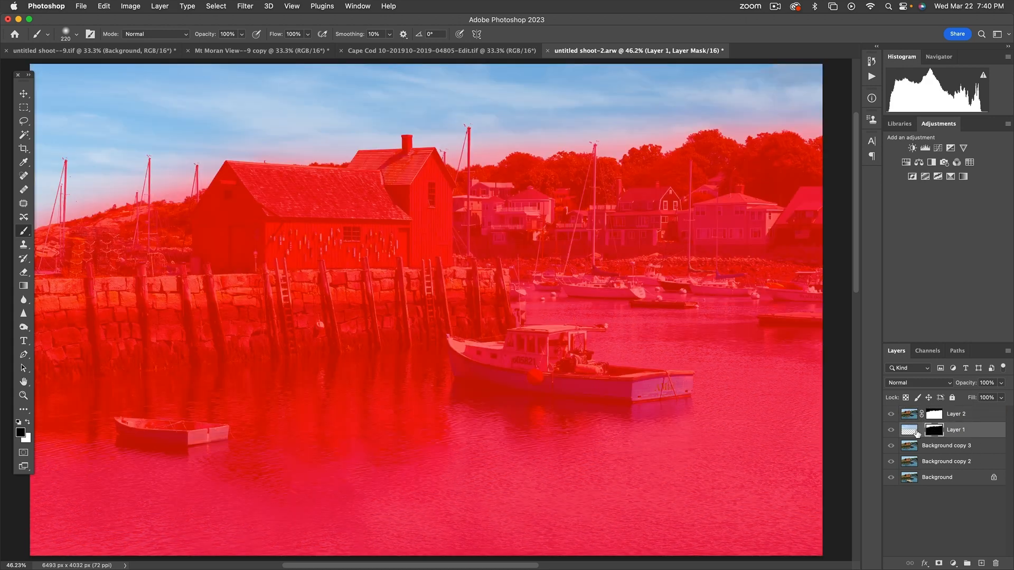
pyautogui.click(916, 432)
pyautogui.click(911, 416)
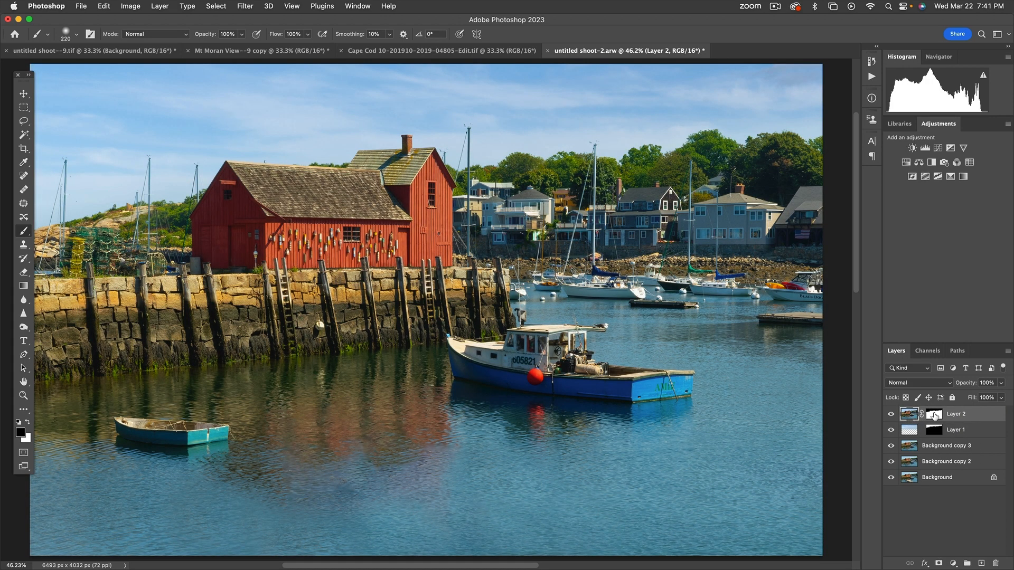
# Step: Inspect Layer 2's cleaned mask on its own and return to the full-colour image
pyautogui.click(934, 415)
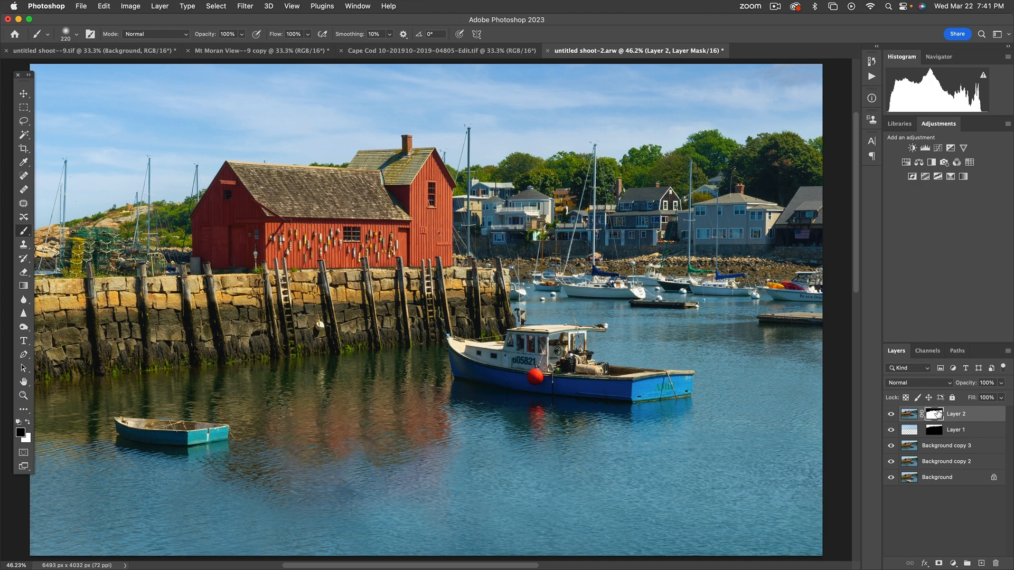
pyautogui.keyDown('alt'); pyautogui.click(938, 414); pyautogui.keyUp('alt')
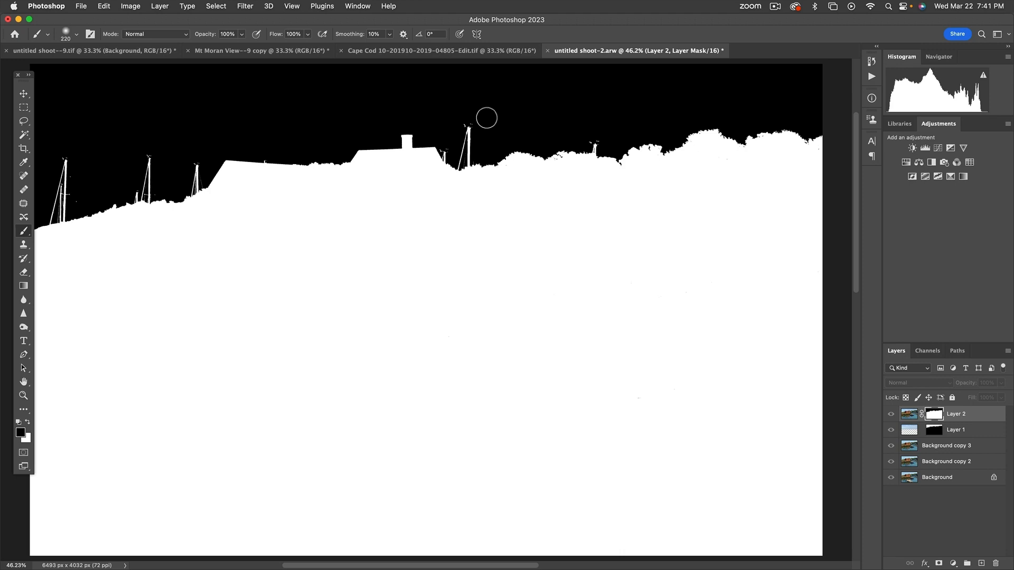
pyautogui.click(909, 415)
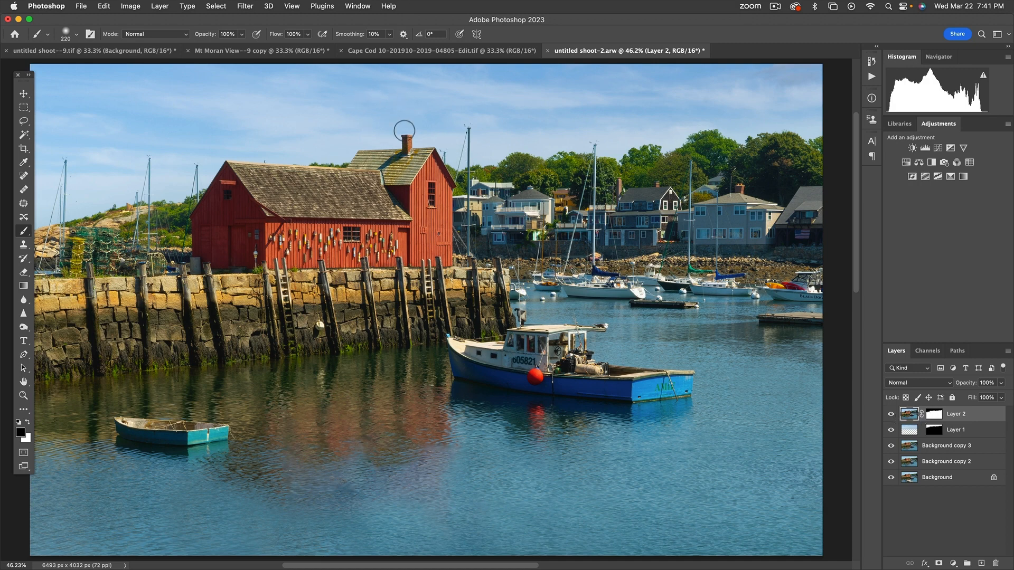
# Step: Examine the masked sky around the mast and chimney for sharpening noise at up to 400% magnification
pyautogui.click(23, 395)
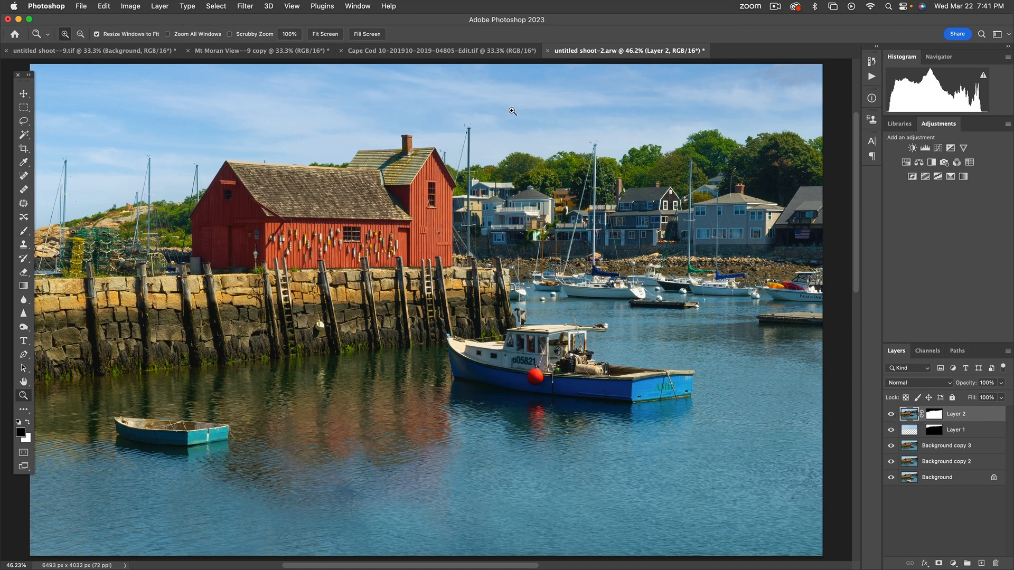
pyautogui.click(502, 69)
pyautogui.click(489, 116)
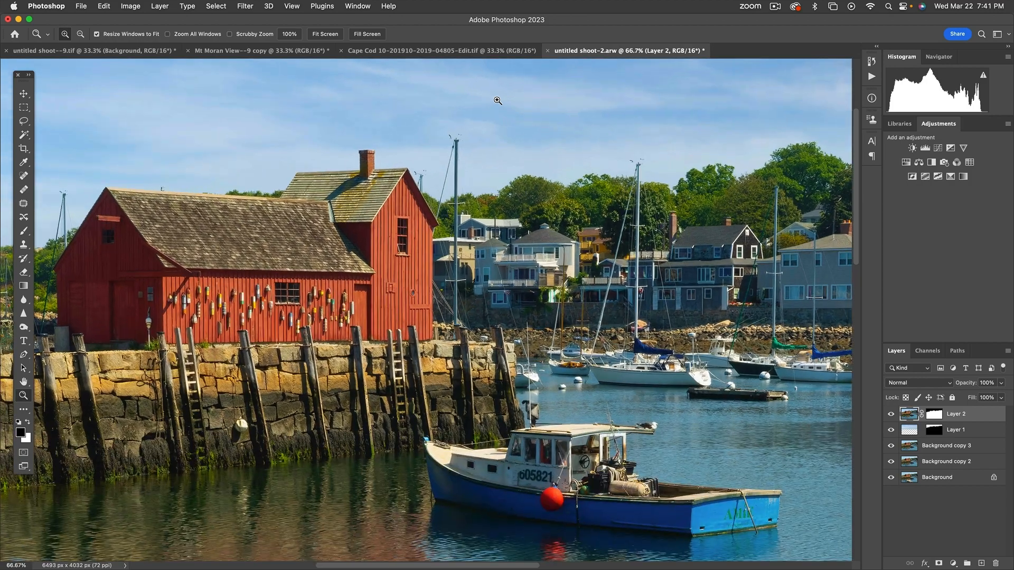
pyautogui.click(474, 168)
pyautogui.click(494, 158)
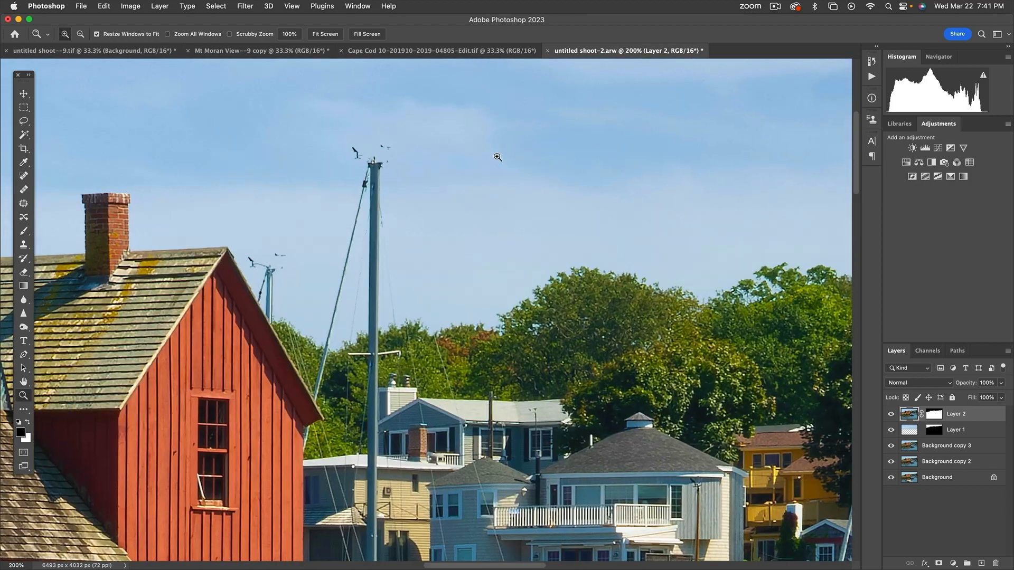
pyautogui.click(494, 158)
pyautogui.click(587, 169)
pyautogui.moveTo(516, 208); pyautogui.dragTo(846, 498)
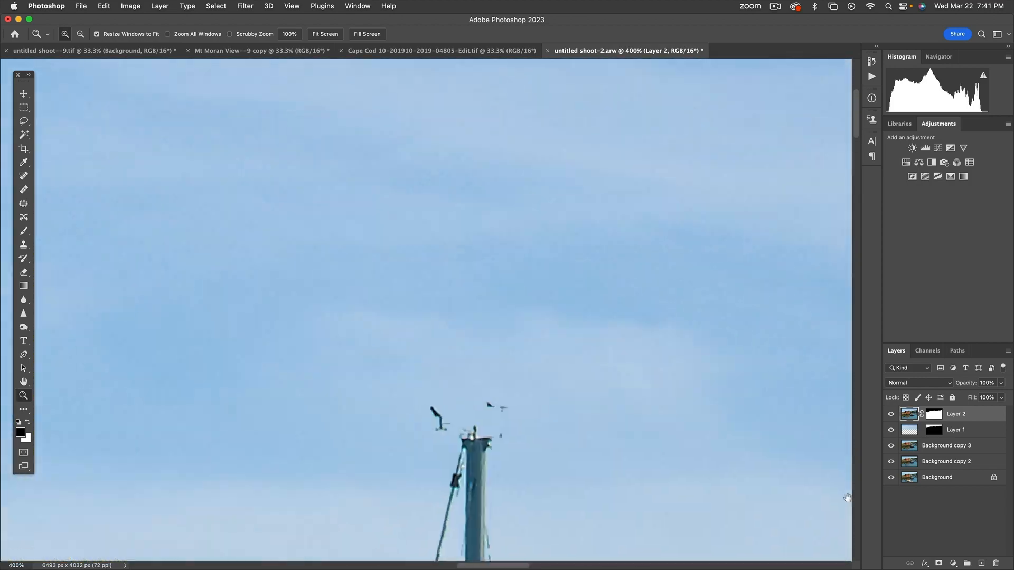
pyautogui.moveTo(494, 451); pyautogui.dragTo(625, 433)
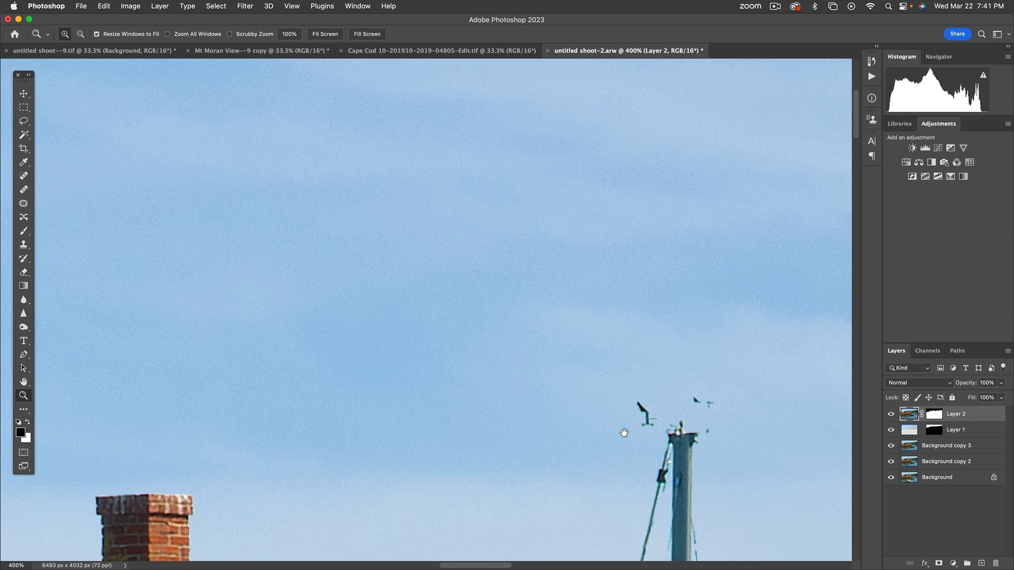
pyautogui.keyDown('alt'); pyautogui.click(351, 381); pyautogui.keyUp('alt')
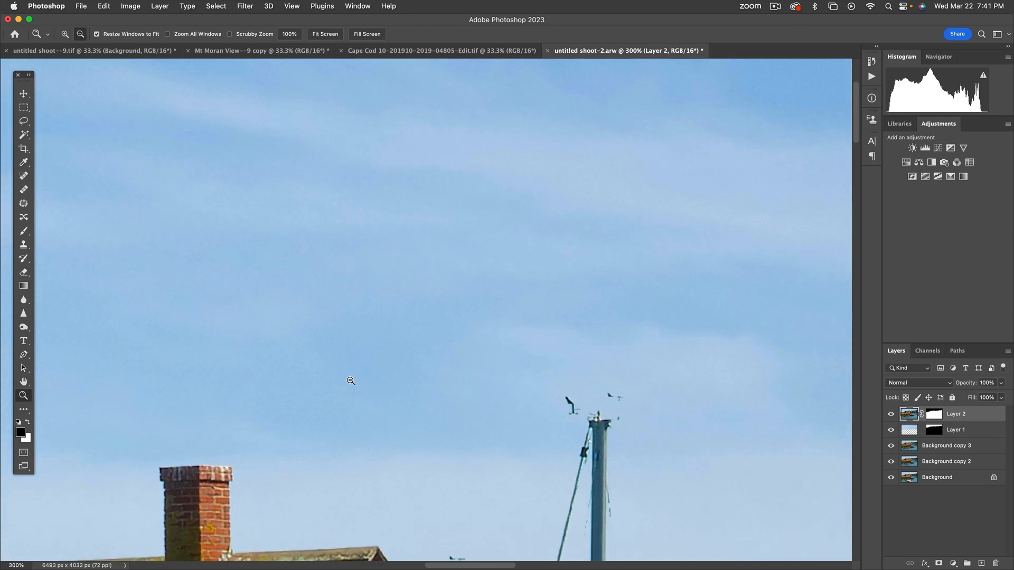
pyautogui.click(351, 380)
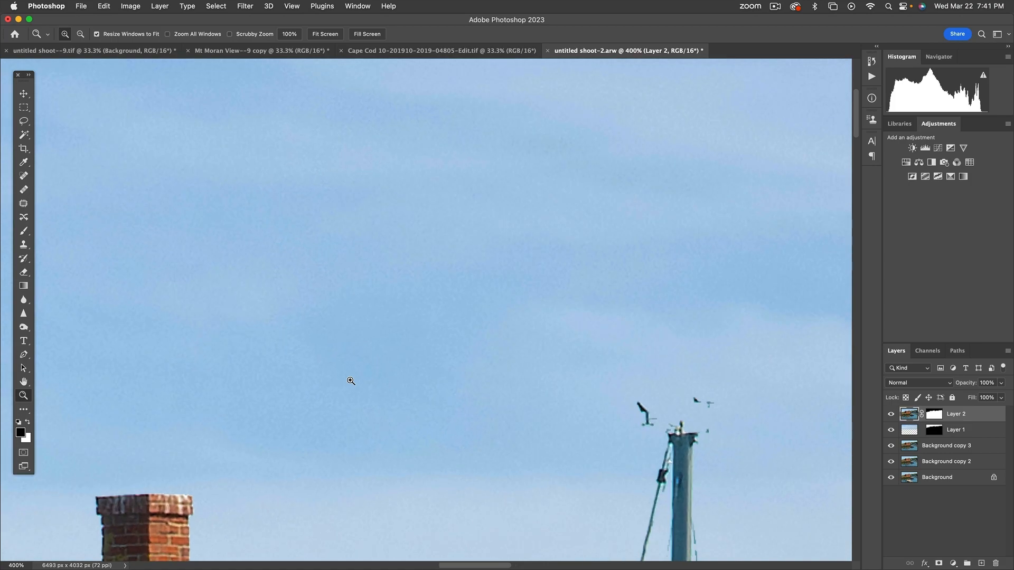
# Step: Check the sharpened red building, stone wall and harbor houses at 100% magnification
pyautogui.keyDown('alt'); pyautogui.click(351, 381); pyautogui.keyUp('alt')
pyautogui.keyDown('alt'); pyautogui.click(351, 380); pyautogui.keyUp('alt')
pyautogui.keyDown('alt'); pyautogui.click(351, 381); pyautogui.keyUp('alt')
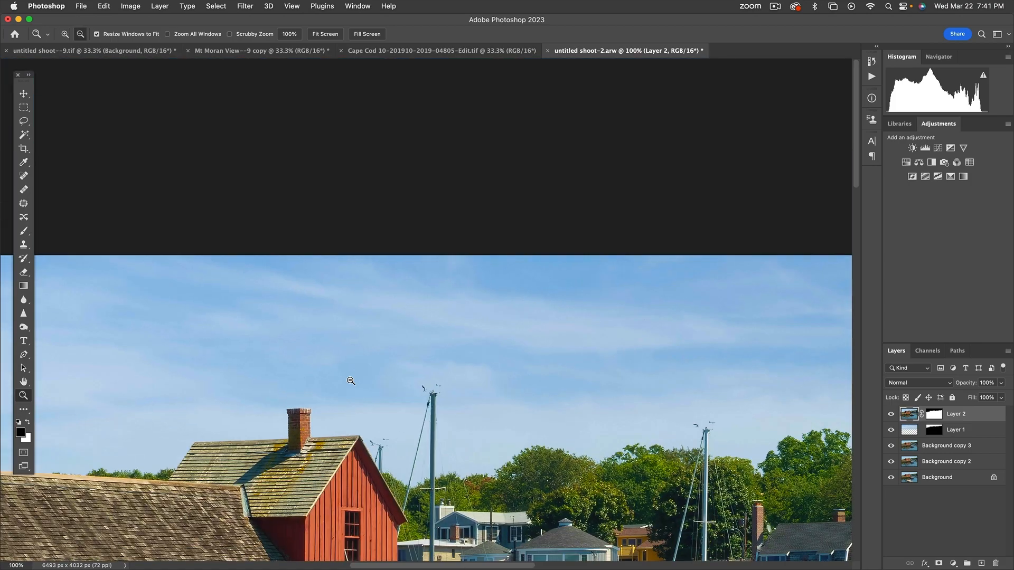
pyautogui.moveTo(505, 401); pyautogui.dragTo(516, 121)
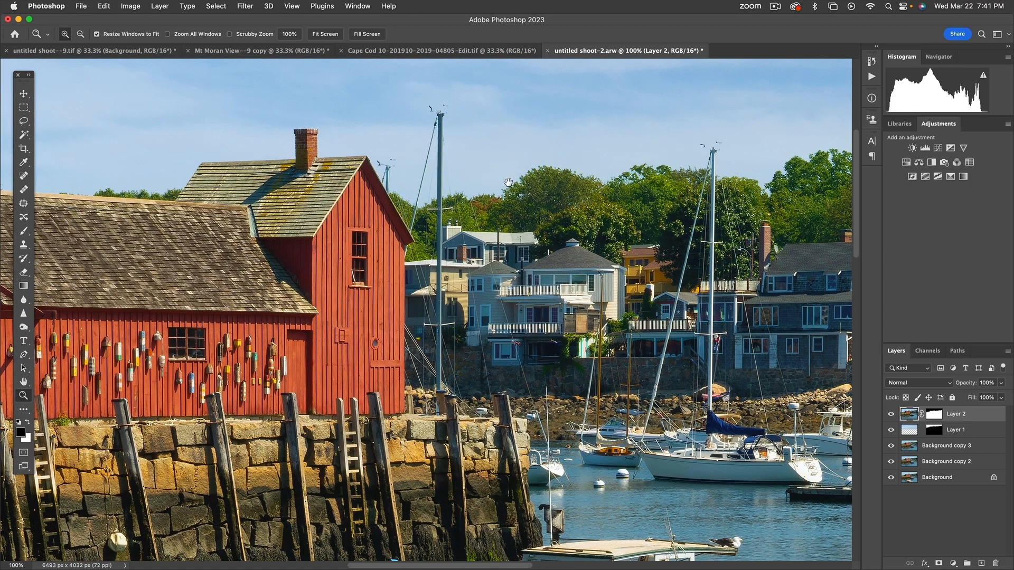
# Step: Flatten all layers of the harbor photo into a single Background layer
pyautogui.press('super+0')
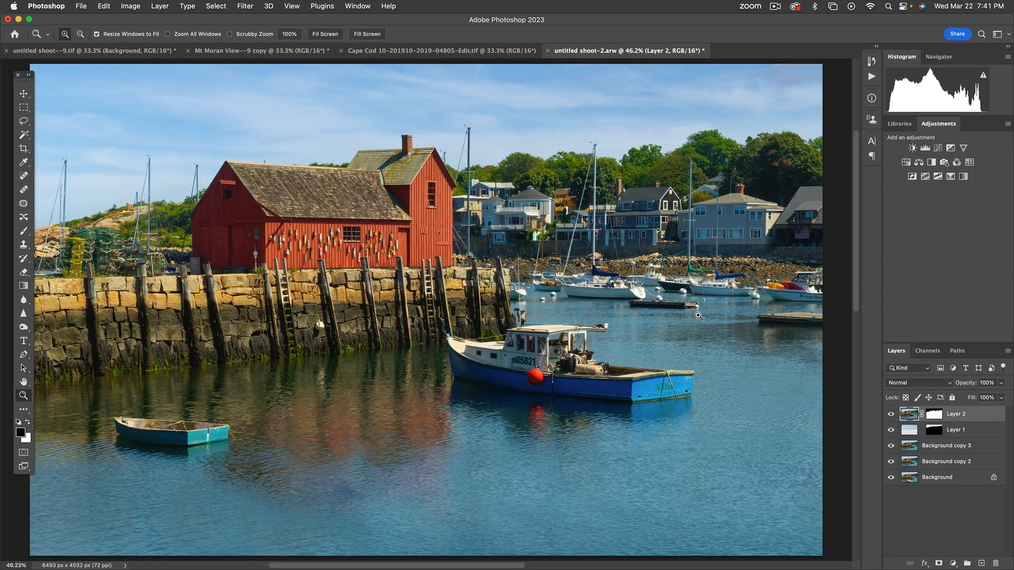
pyautogui.click(1008, 353)
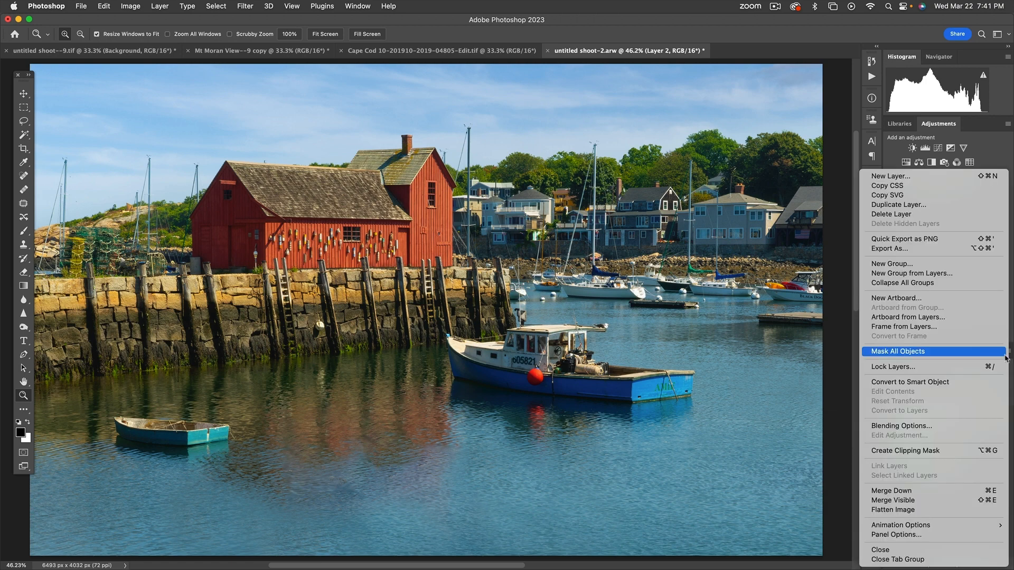
pyautogui.click(919, 511)
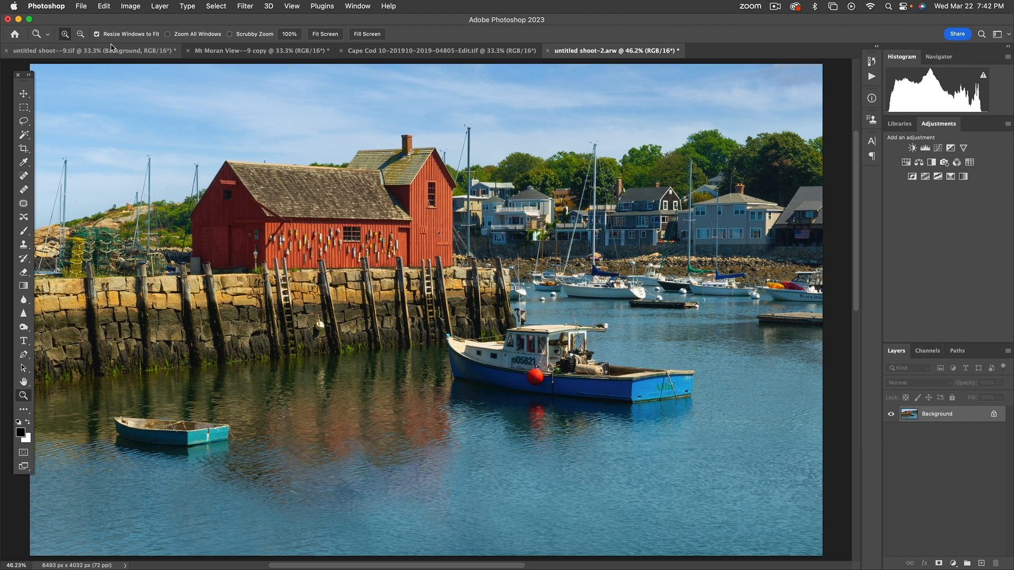
# Step: Switch to Lightroom Classic and show All Photographs from the catalog in the Library
pyautogui.press('super+Tab')
pyautogui.press('super+Tab')
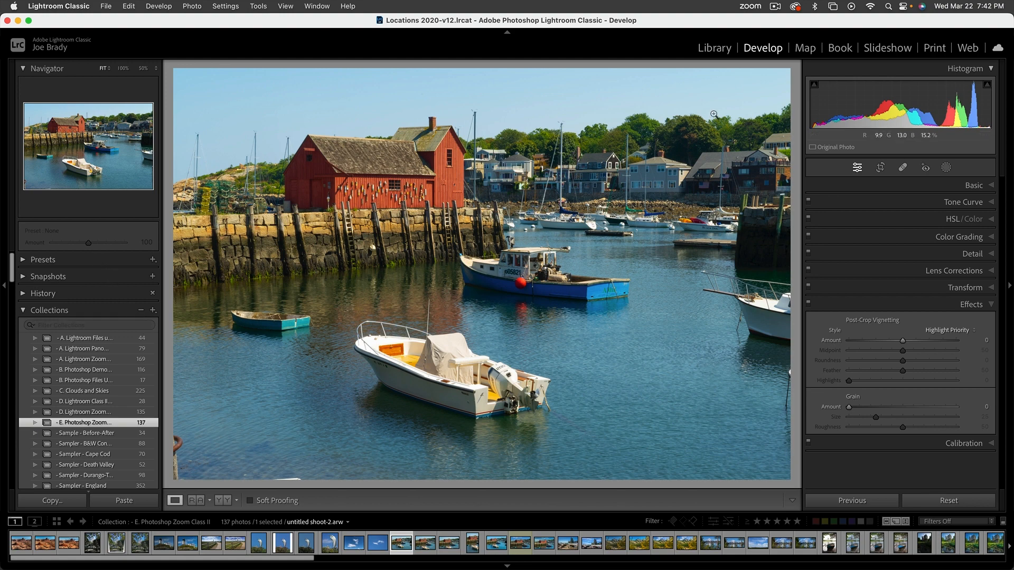
pyautogui.click(717, 49)
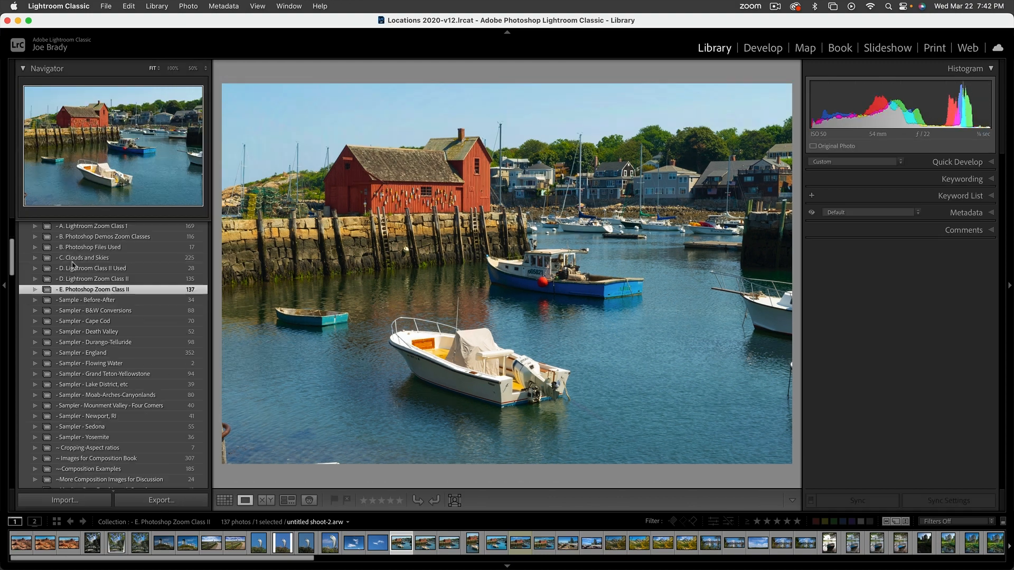
pyautogui.scroll(5, 90, 251)
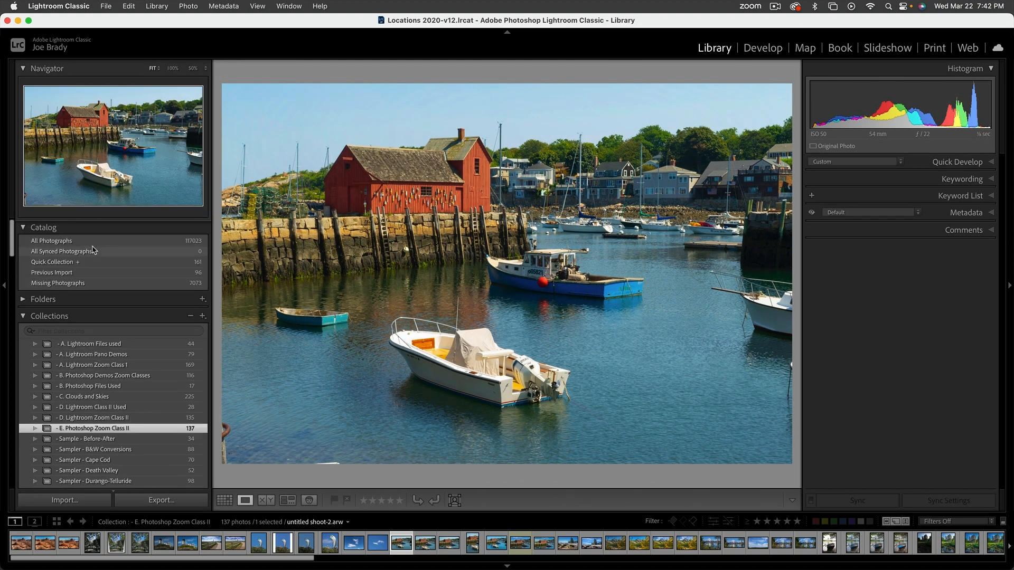
pyautogui.click(79, 241)
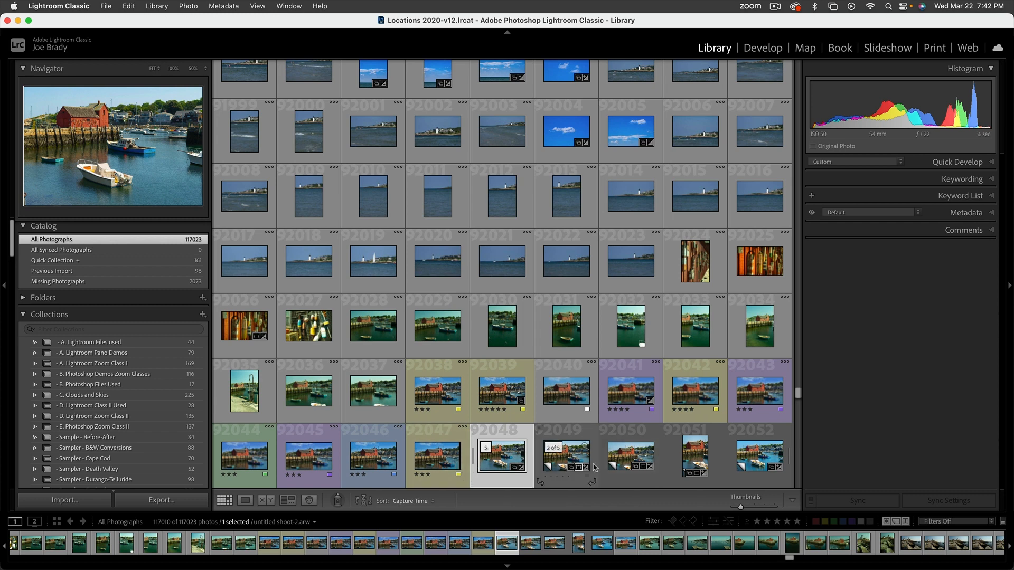
# Step: View the finished harbor edit untitled shoot--3.tif enlarged as a single image
pyautogui.scroll(-2, 713, 464)
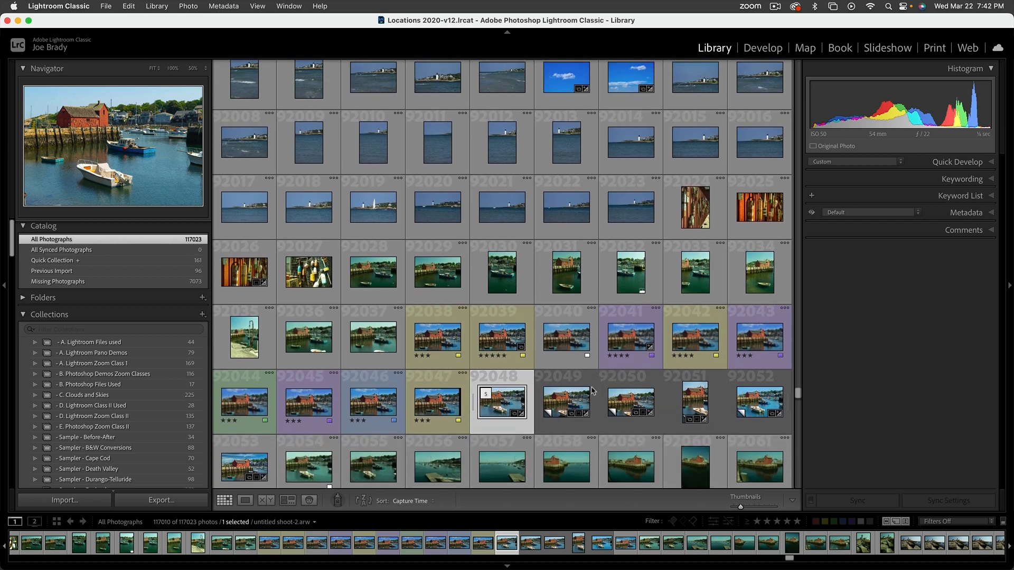
pyautogui.click(250, 469)
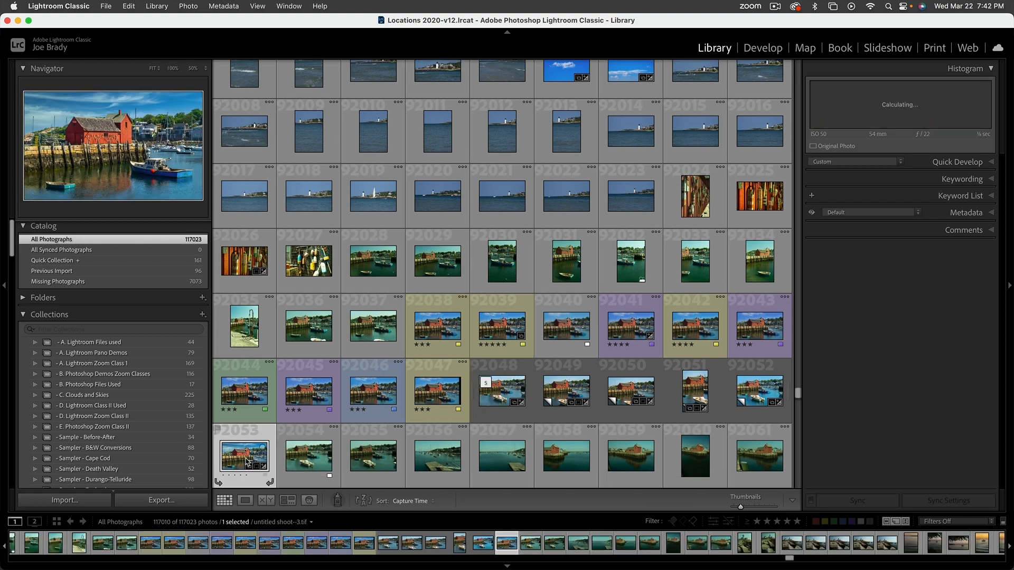
pyautogui.press('e')
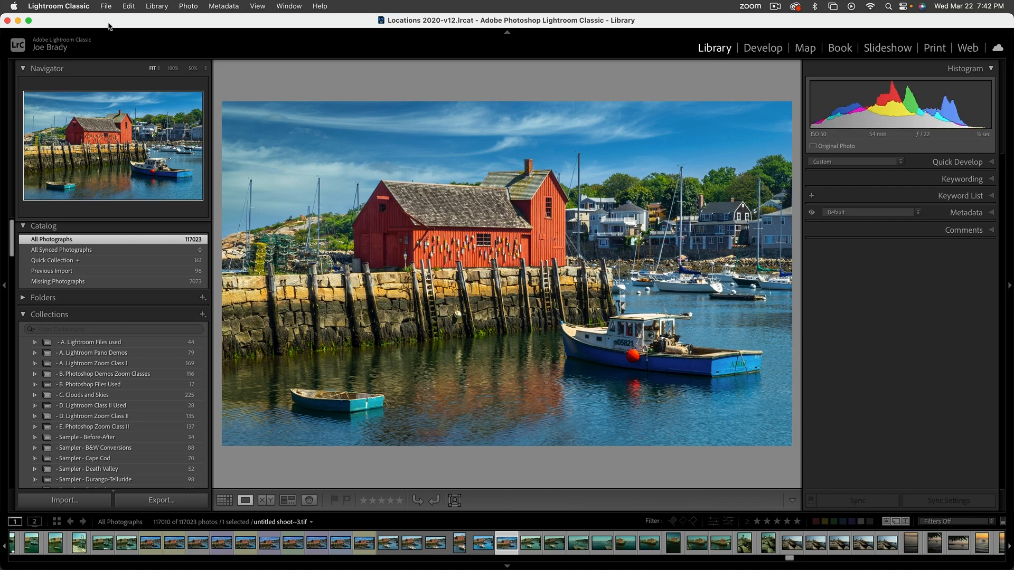
# Step: Switch to Photoshop and save the flattened harbor photo as untitled shoot-2-Edit2.tif in Photoshop demo Images, as TIFF without compression
pyautogui.press('super+Tab')
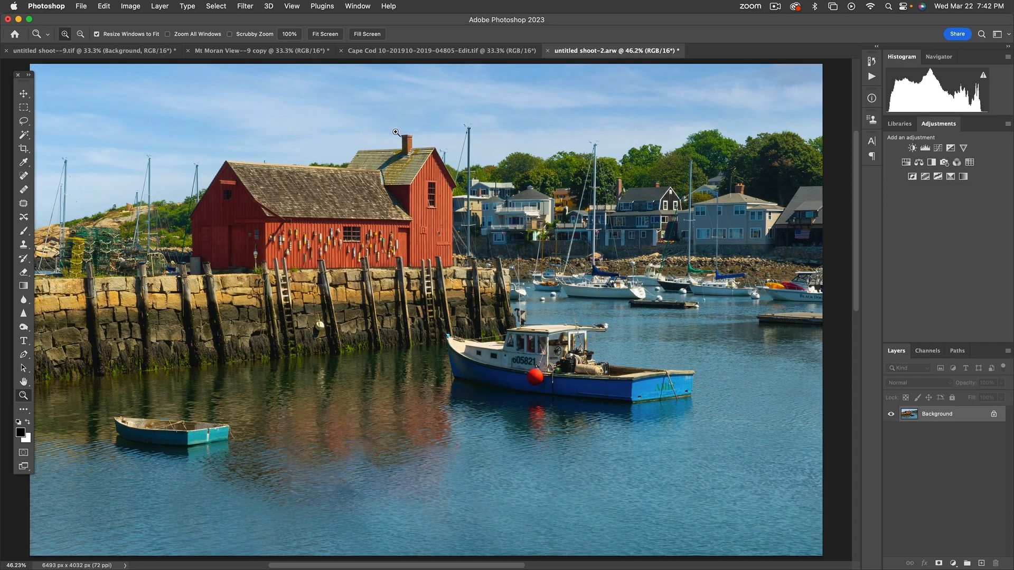
pyautogui.click(85, 7)
pyautogui.click(100, 122)
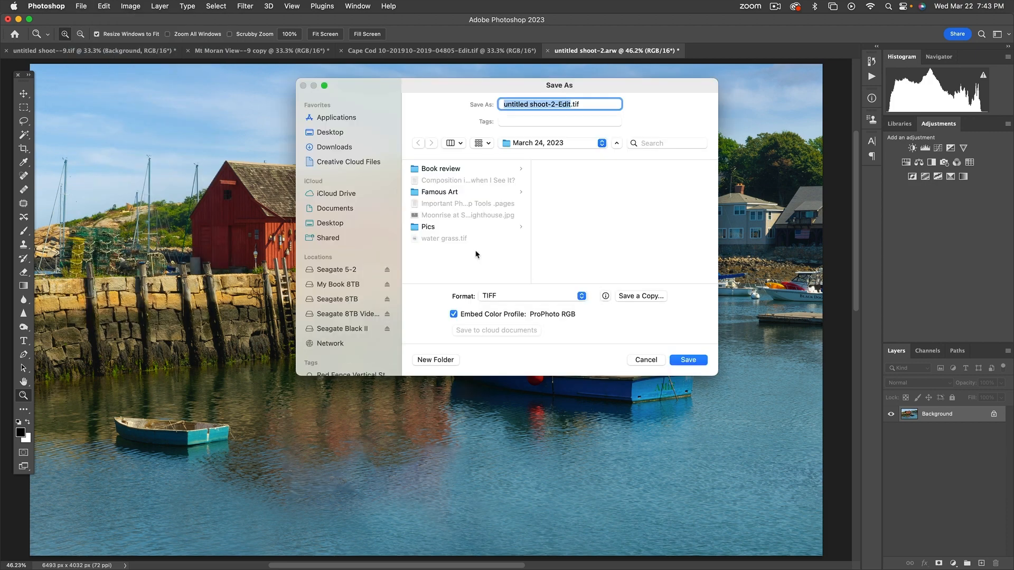
pyautogui.click(573, 106)
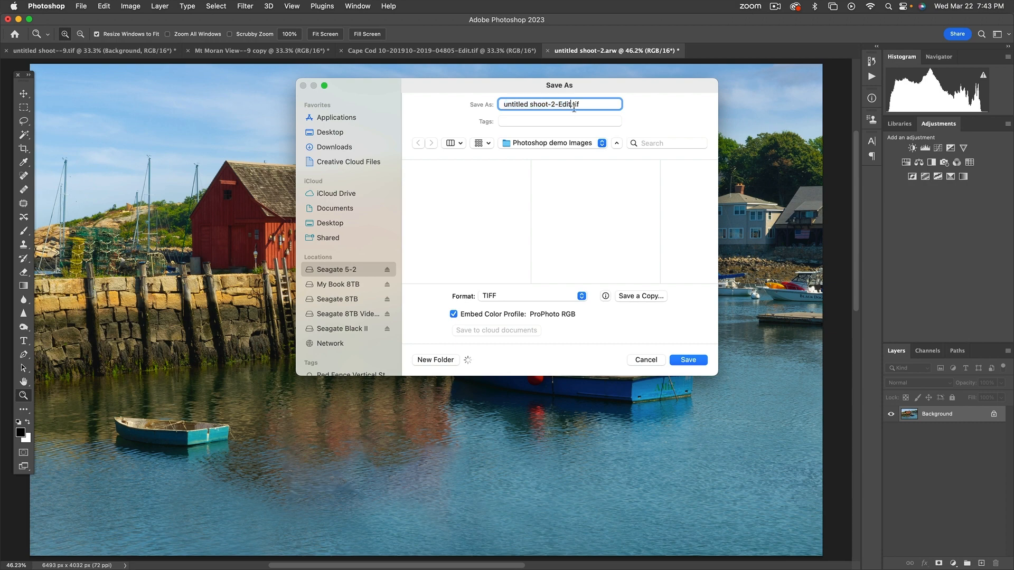
pyautogui.write('2')
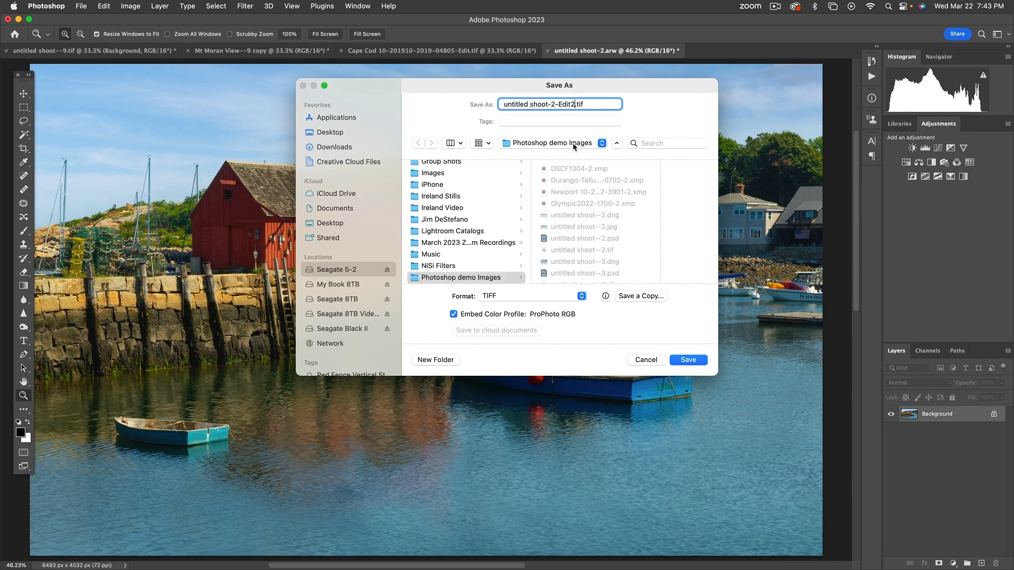
pyautogui.click(689, 359)
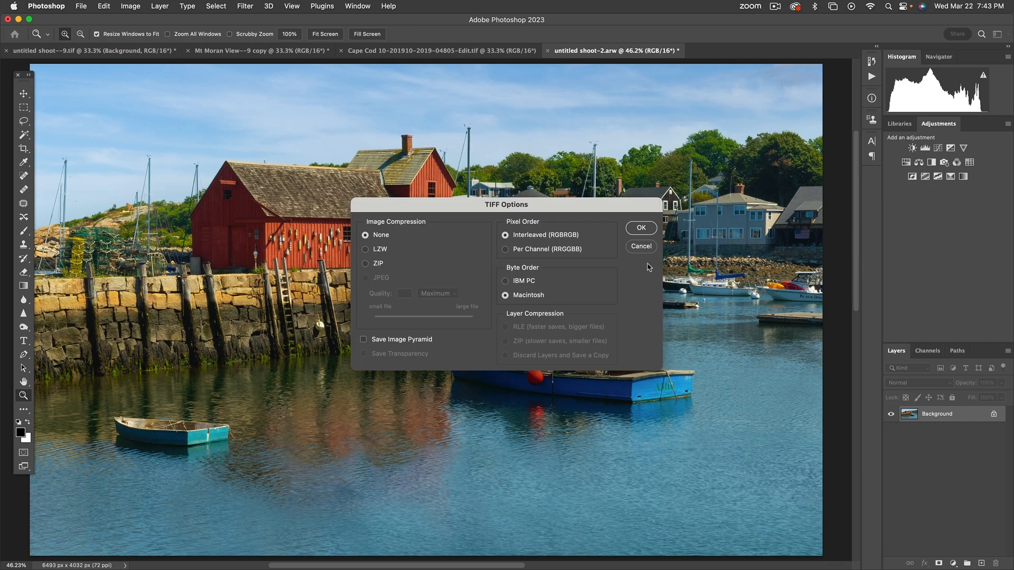
pyautogui.click(641, 228)
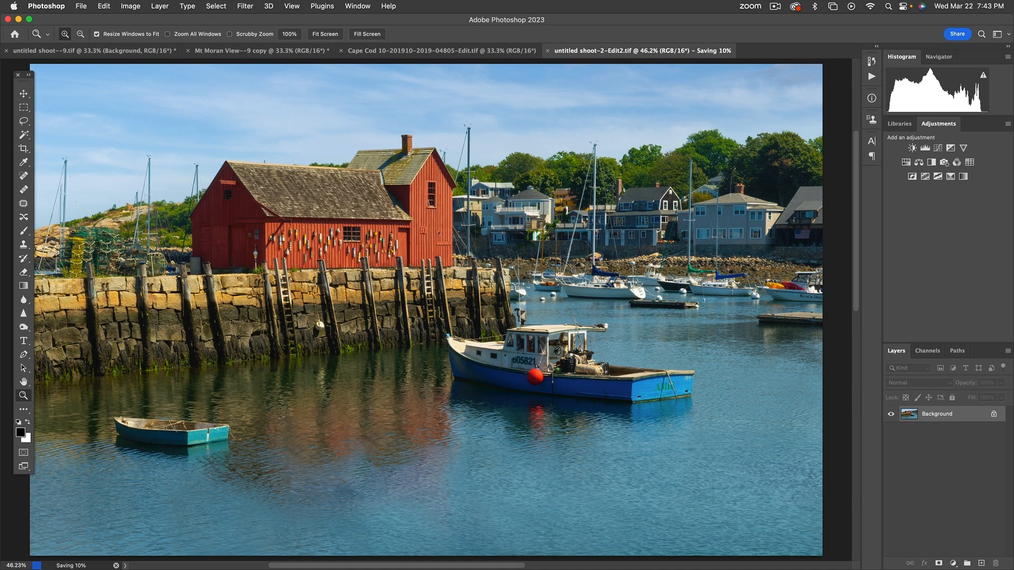
pyautogui.press('super+shift+h')
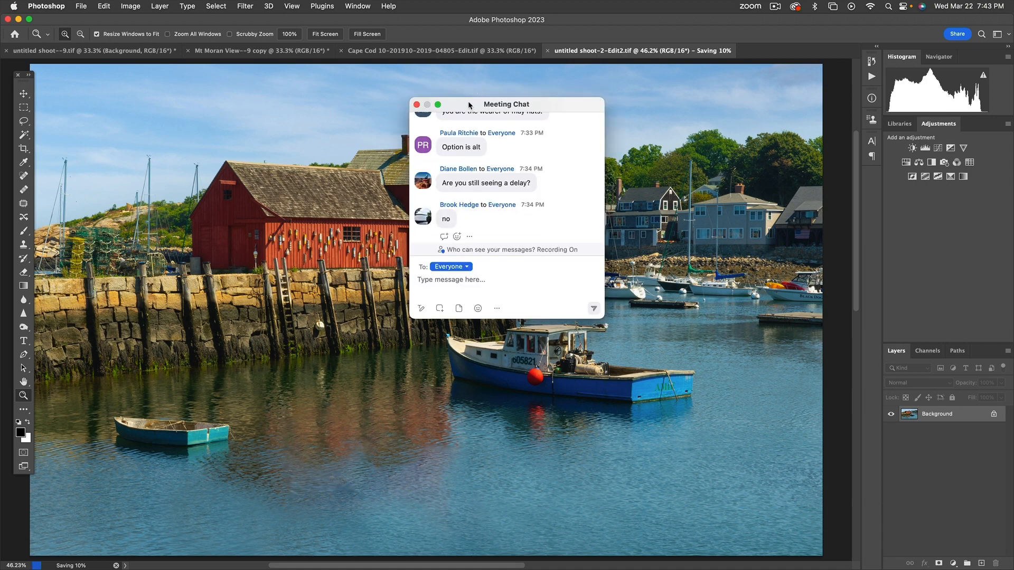
pyautogui.press('super+shift+h')
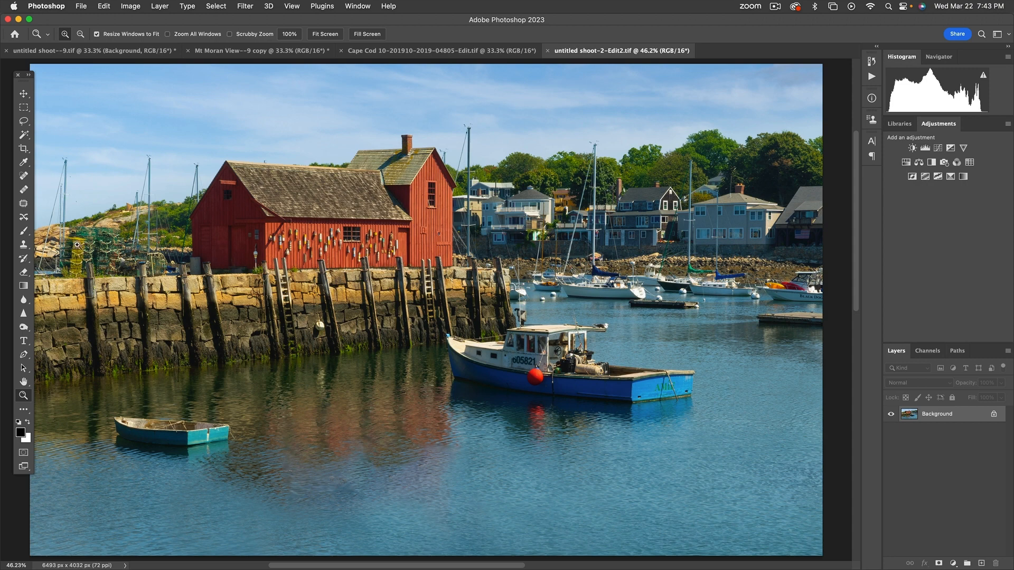
# Step: Enlarge the Clone Stamp brush to 1757 px at 0% hardness directly over the image, and try the same resizing with the Brush tool
pyautogui.click(24, 243)
pyautogui.keyDown('alt'); pyautogui.click(311, 327); pyautogui.keyUp('alt')
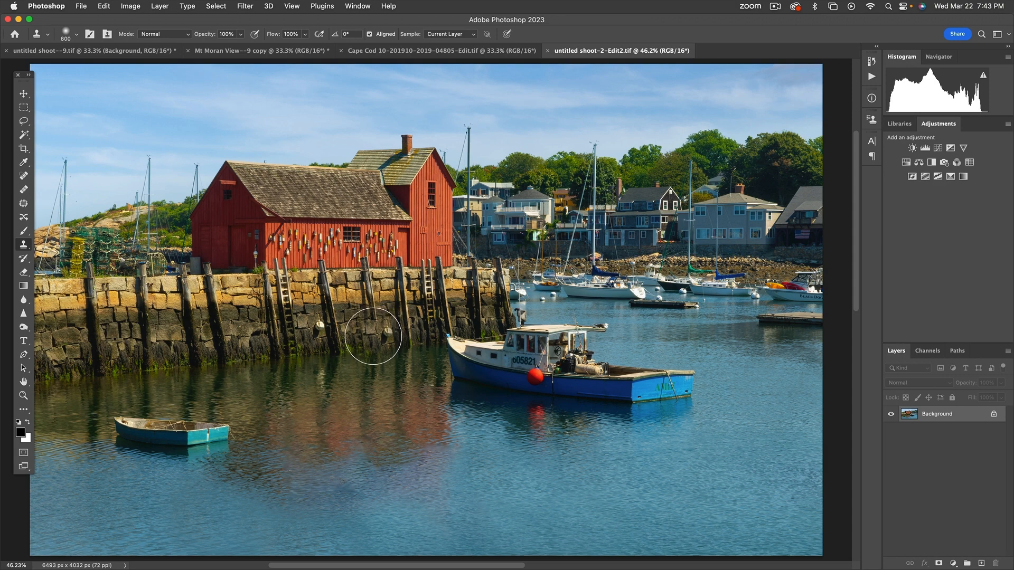
pyautogui.moveTo(404, 350)
pyautogui.mouseDown()
pyautogui.moveTo(576, 353)
pyautogui.moveTo(465, 353)
pyautogui.moveTo(613, 364)
pyautogui.moveTo(497, 366)
pyautogui.moveTo(639, 373)
pyautogui.moveTo(547, 371)
pyautogui.mouseUp()
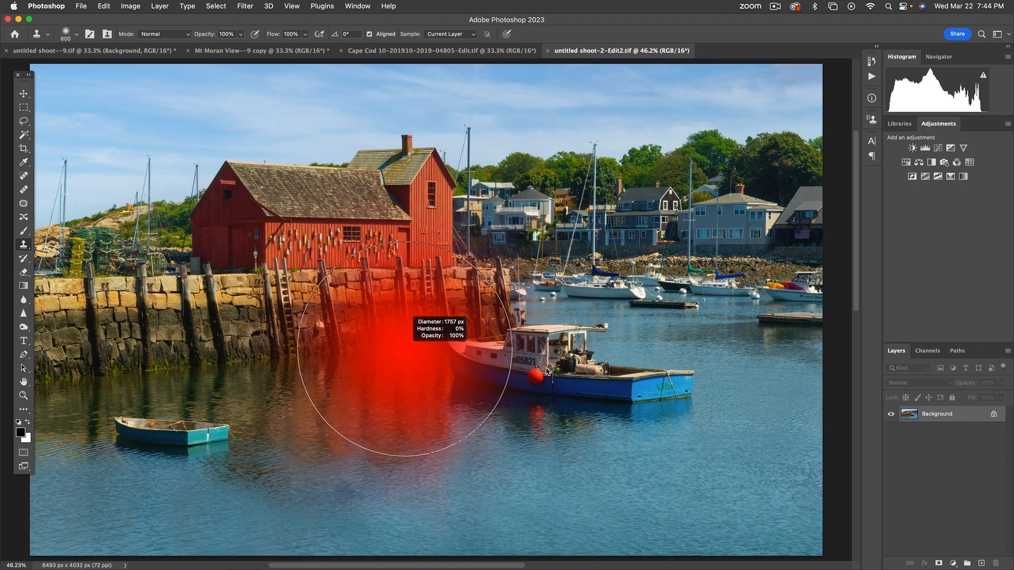
pyautogui.moveTo(547, 371); pyautogui.dragTo(546, 368)
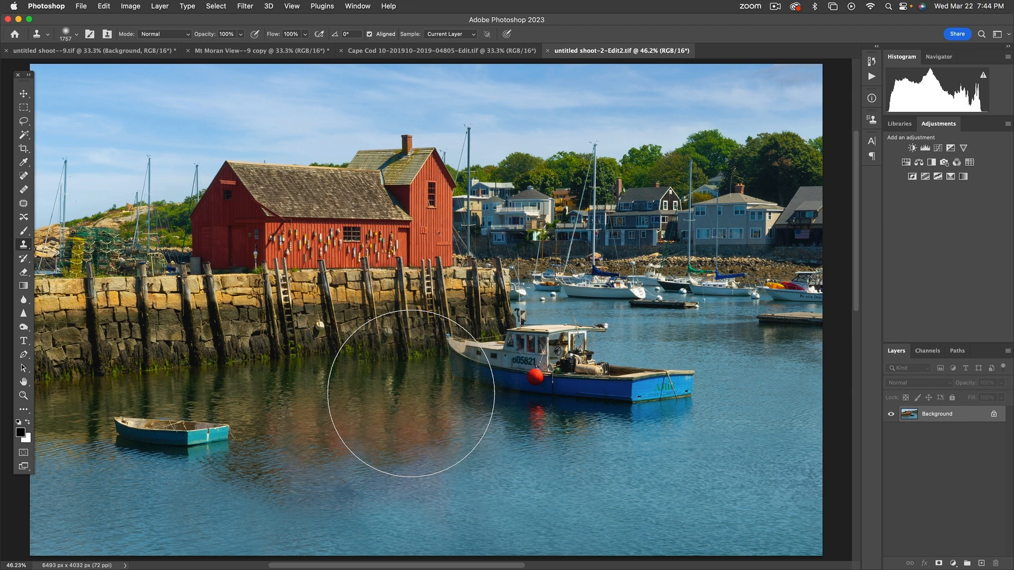
pyautogui.moveTo(411, 393); pyautogui.dragTo(409, 373)
pyautogui.moveTo(415, 289)
pyautogui.mouseDown()
pyautogui.moveTo(415, 486)
pyautogui.moveTo(414, 293)
pyautogui.moveTo(413, 464)
pyautogui.moveTo(405, 332)
pyautogui.moveTo(389, 331)
pyautogui.mouseUp()
pyautogui.click(23, 231)
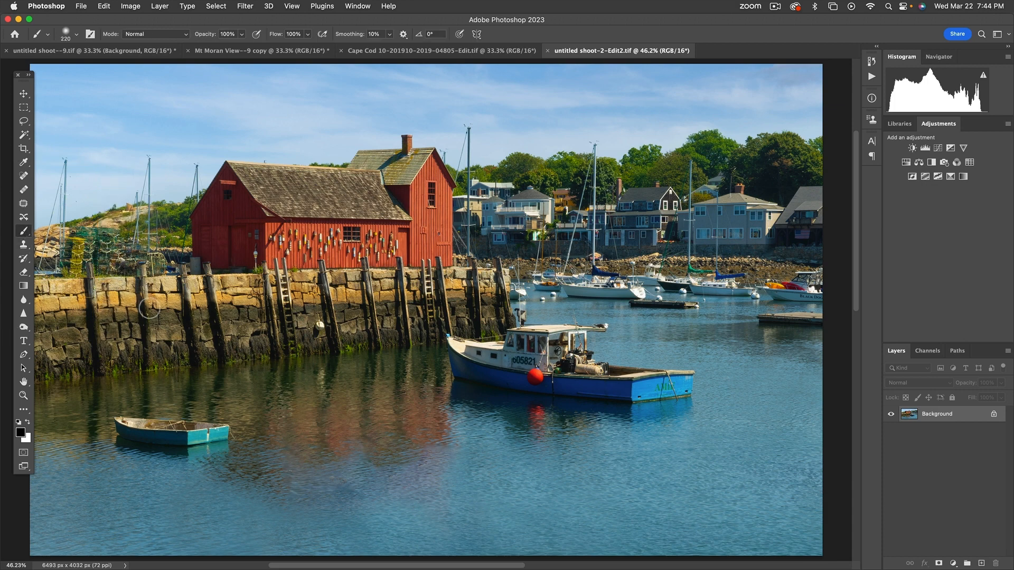
pyautogui.moveTo(283, 352)
pyautogui.mouseDown()
pyautogui.moveTo(428, 370)
pyautogui.moveTo(607, 370)
pyautogui.moveTo(312, 376)
pyautogui.mouseUp()
# Step: Switch to Lightroom Classic and set the crop aspect ratio of untitled shoot-2-Edit2.tif to 14 x 8.5
pyautogui.press('super+Tab')
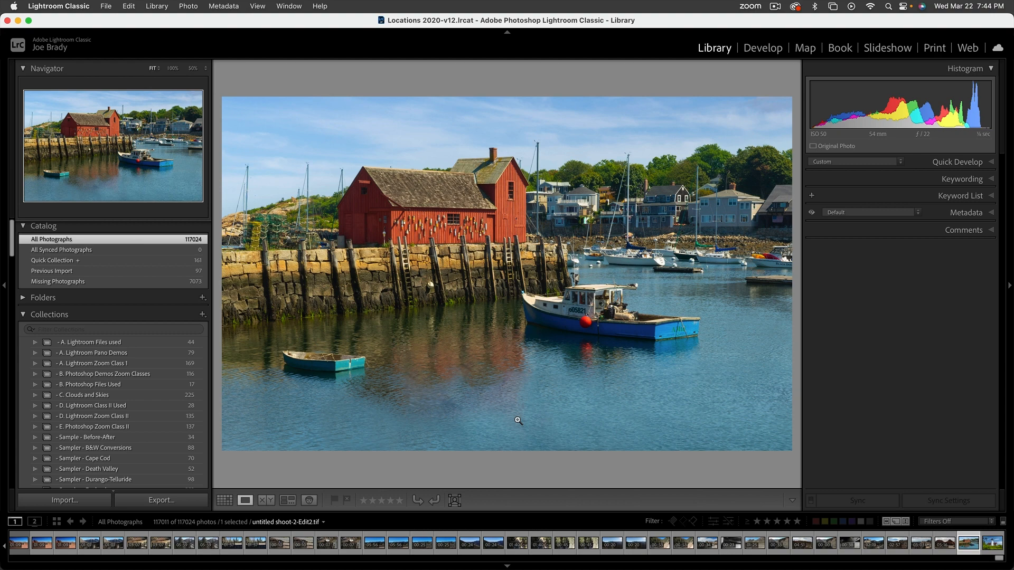
pyautogui.press('r')
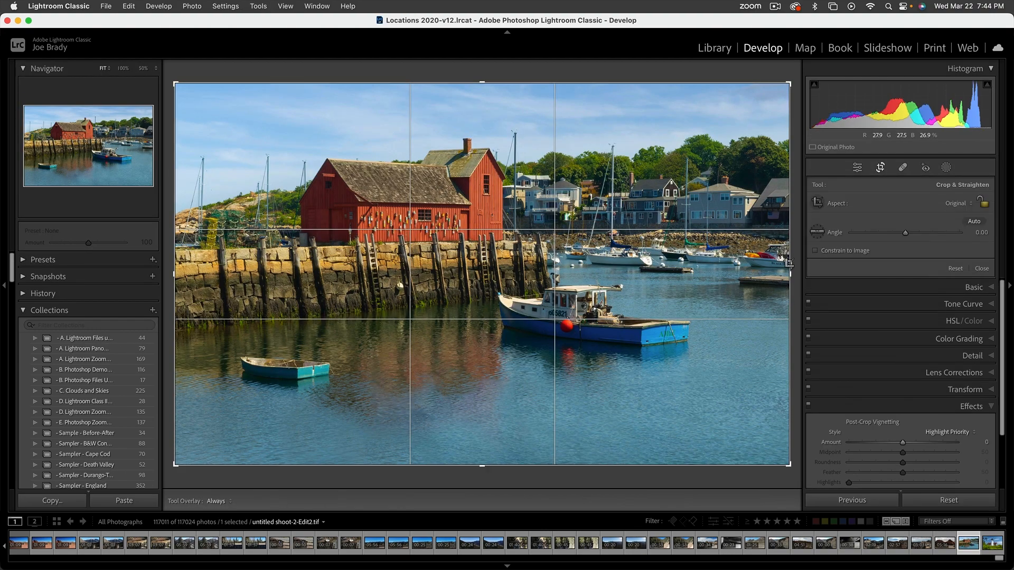
pyautogui.click(961, 204)
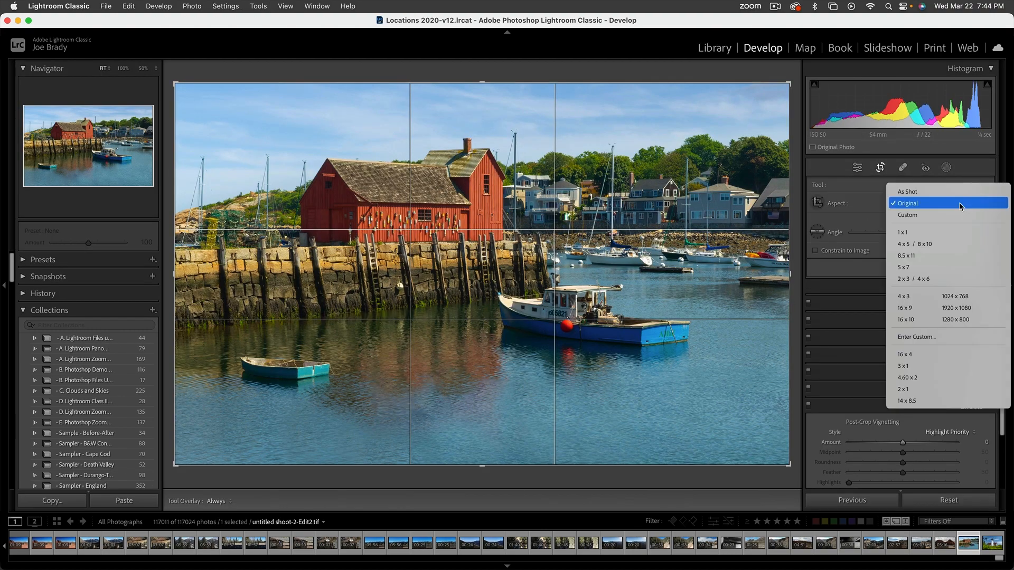
pyautogui.click(925, 403)
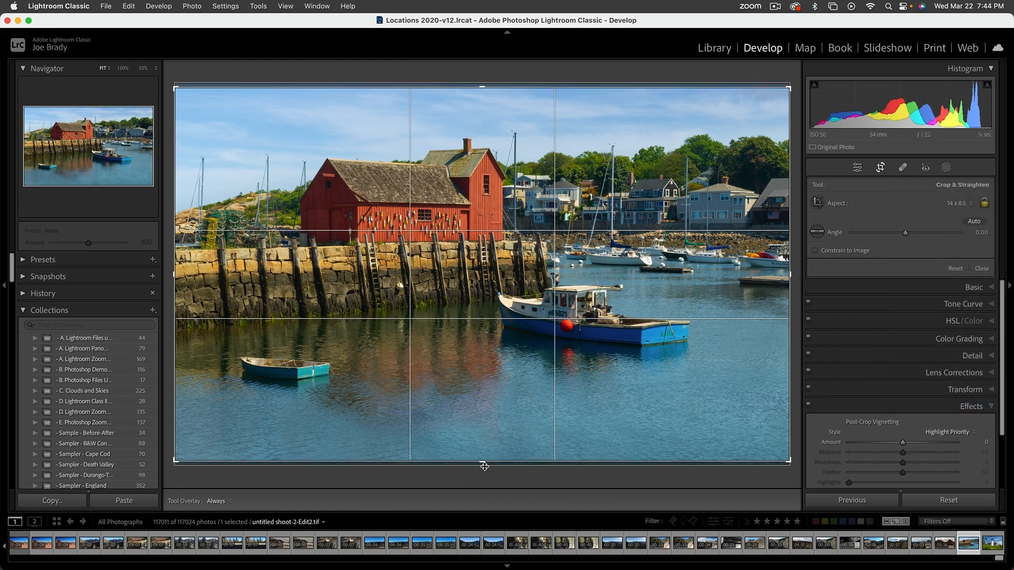
# Step: Crop the harbor photo tighter around the red building and boats, and set the post-crop vignetting amount to -13
pyautogui.moveTo(789, 274); pyautogui.dragTo(757, 276)
pyautogui.moveTo(676, 280); pyautogui.dragTo(677, 296)
pyautogui.press('Return')
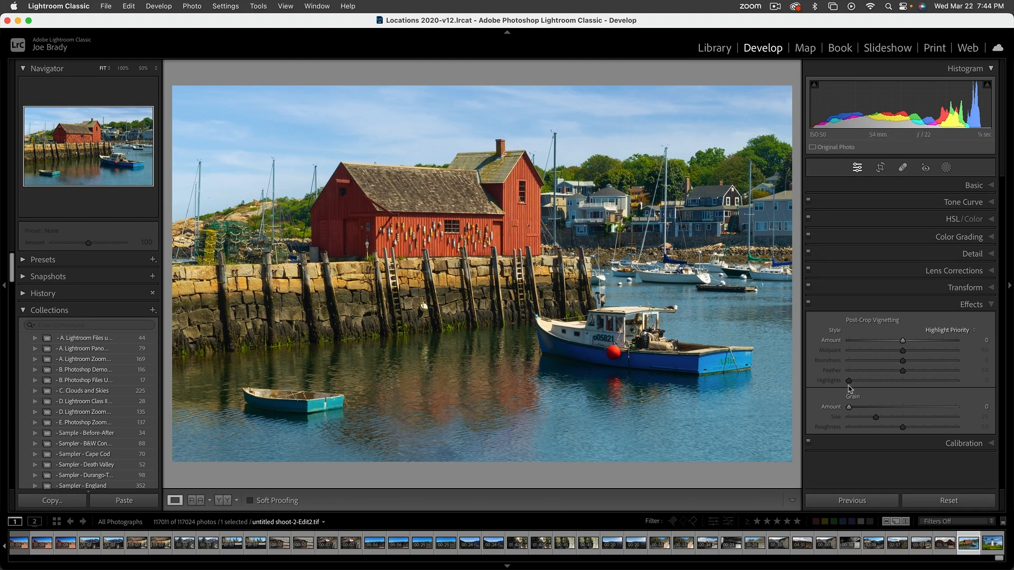
pyautogui.moveTo(903, 341); pyautogui.dragTo(895, 343)
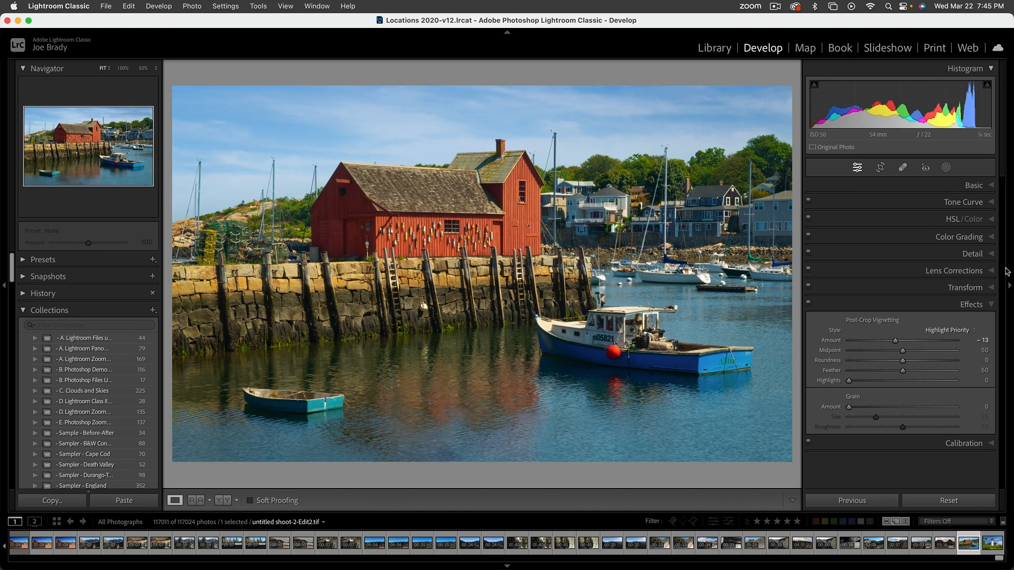
# Step: Set the photo's exposure to +0.40 and its saturation to +15
pyautogui.click(974, 186)
pyautogui.moveTo(904, 295); pyautogui.dragTo(907, 293)
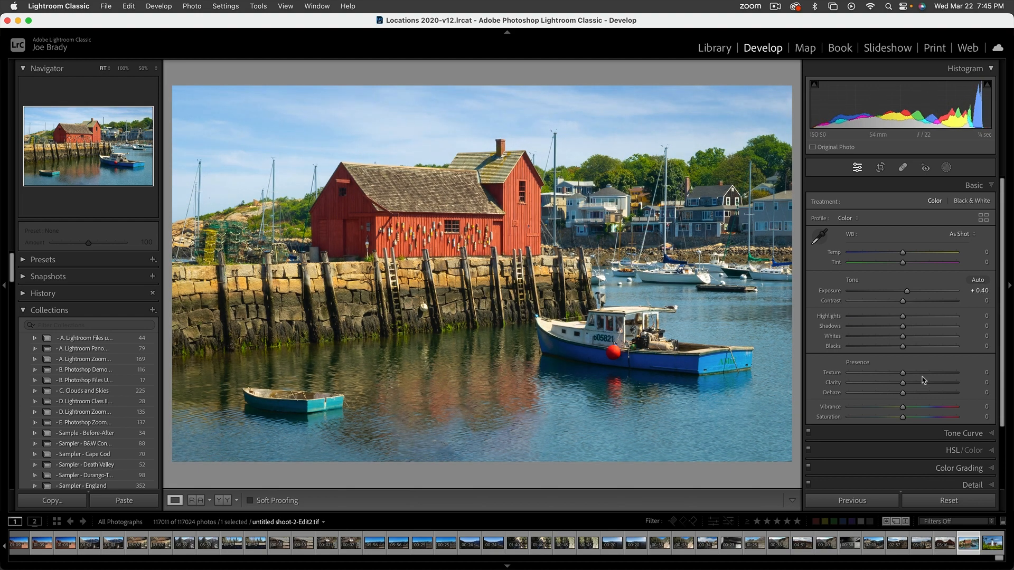
pyautogui.moveTo(903, 417); pyautogui.dragTo(911, 416)
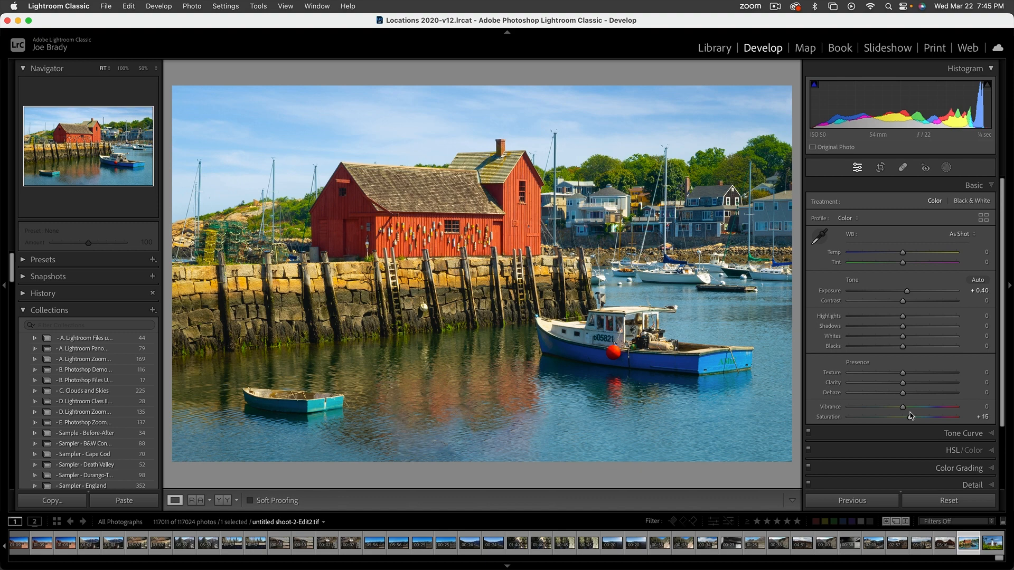
# Step: Shift the water's hue to Aqua +7 and Blue +23 by targeting it in the photo, and open the "- E. Photoshop Zoom Class II" collection
pyautogui.click(955, 452)
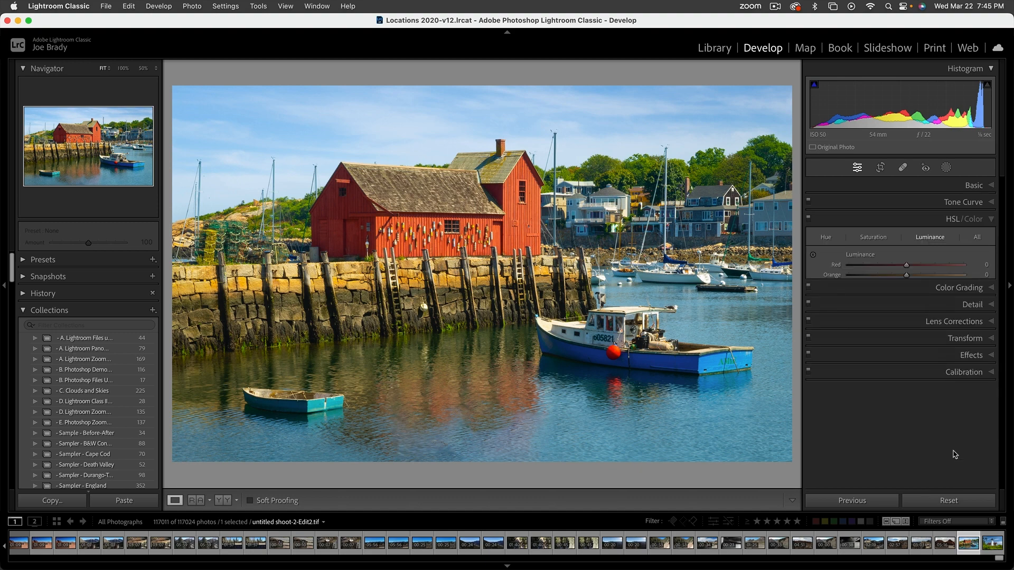
pyautogui.click(827, 238)
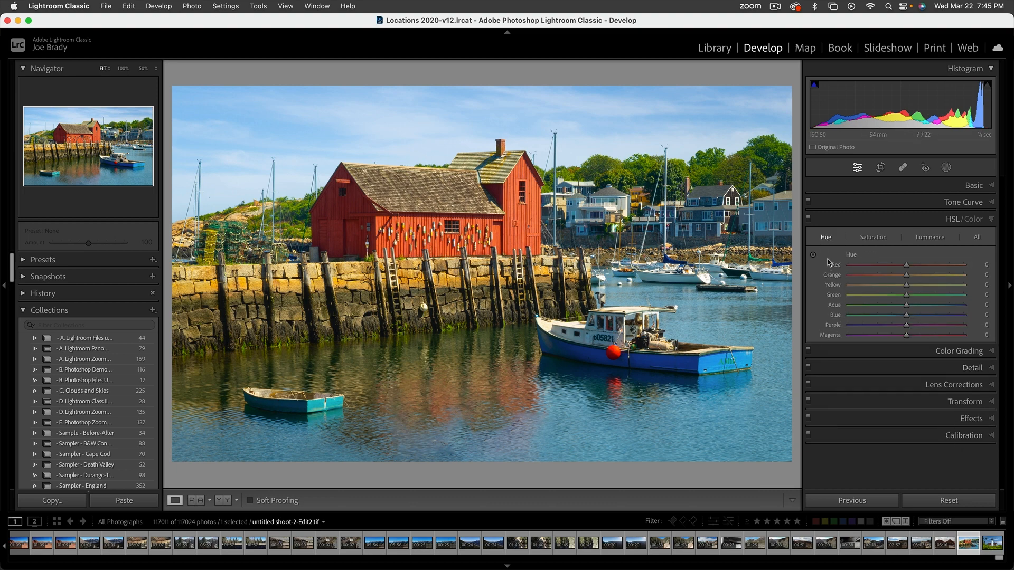
pyautogui.click(814, 258)
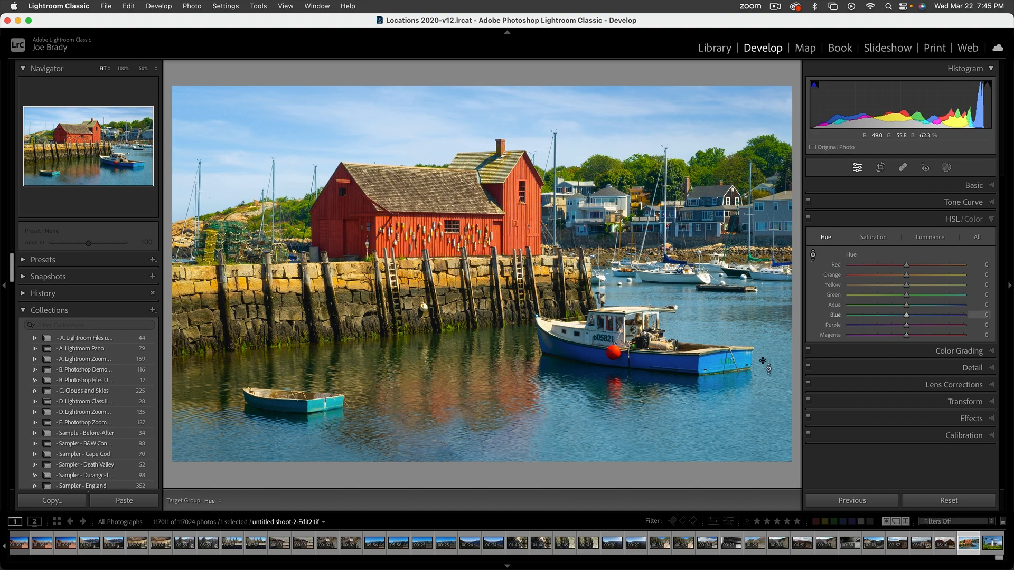
pyautogui.moveTo(771, 360); pyautogui.dragTo(772, 331)
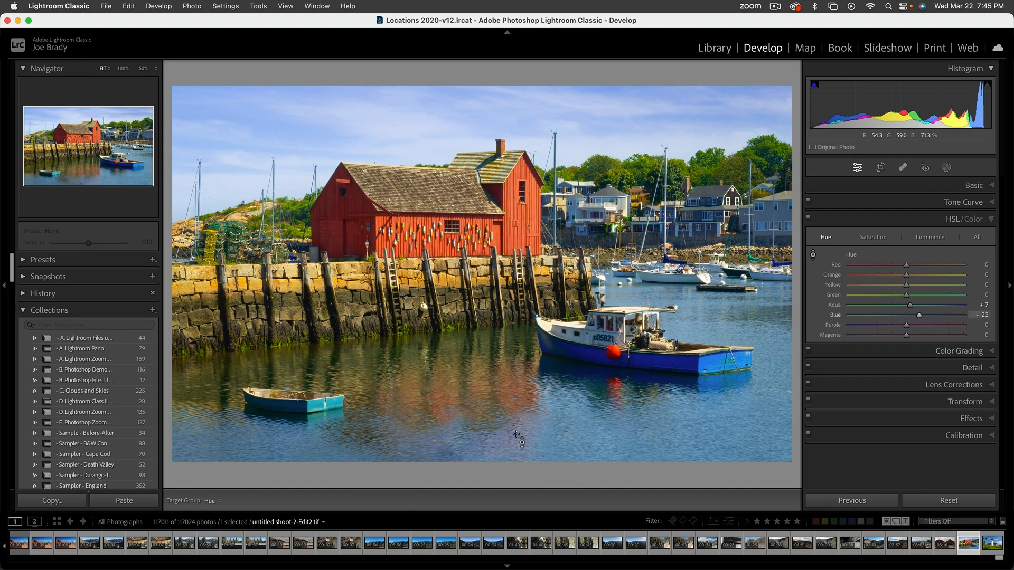
pyautogui.click(97, 425)
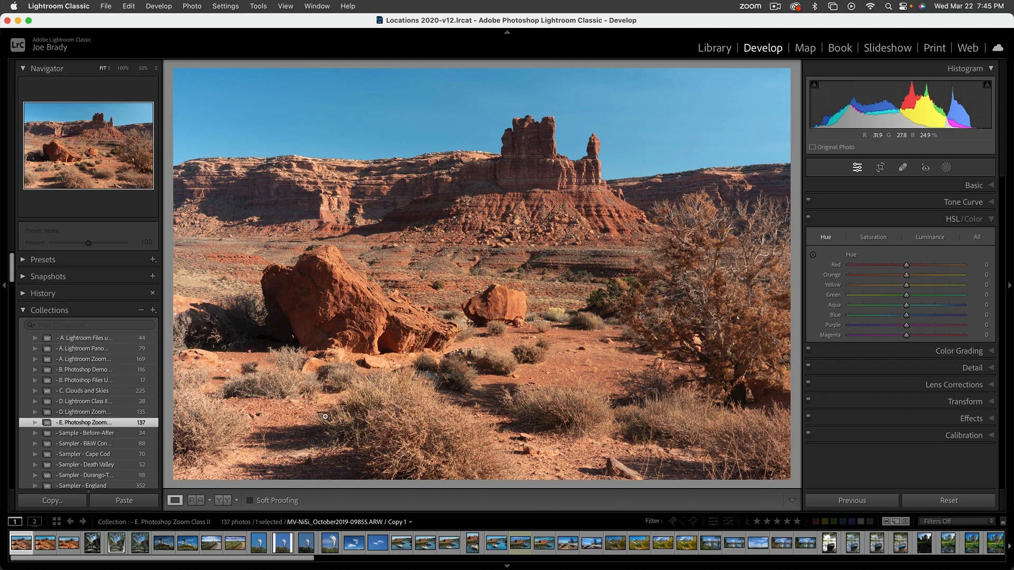
# Step: Switch to Photoshop and copy a loose lasso selection around the blue fishing boat to its own layer
pyautogui.press('super+Tab')
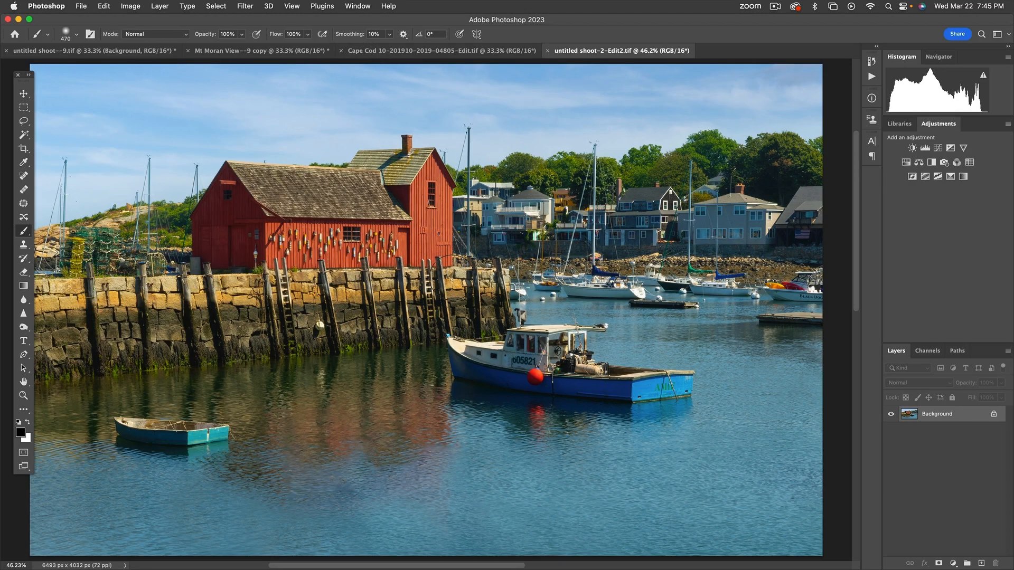
pyautogui.press('l')
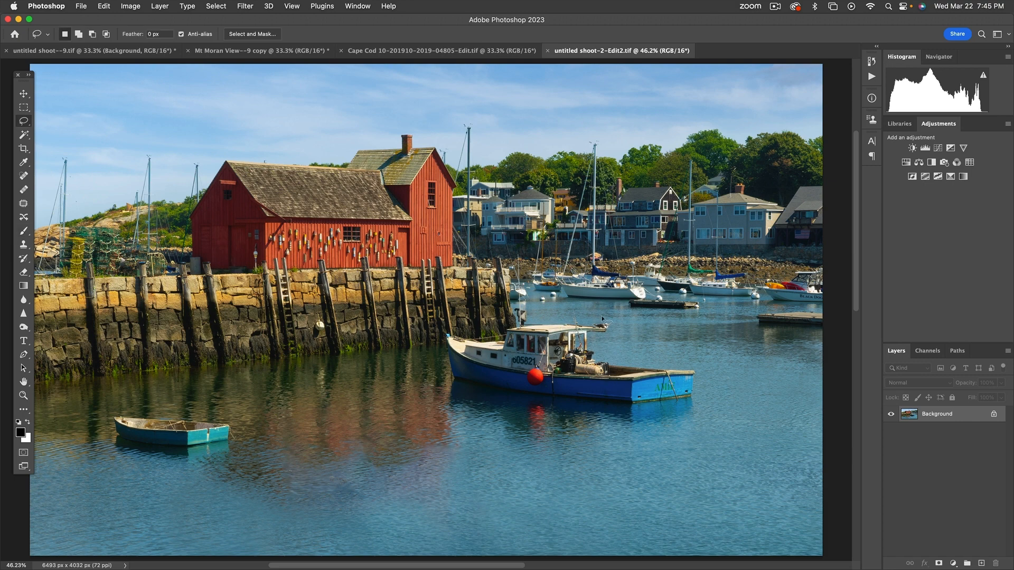
pyautogui.moveTo(598, 306)
pyautogui.mouseDown()
pyautogui.moveTo(493, 419)
pyautogui.moveTo(680, 306)
pyautogui.moveTo(669, 298)
pyautogui.mouseUp()
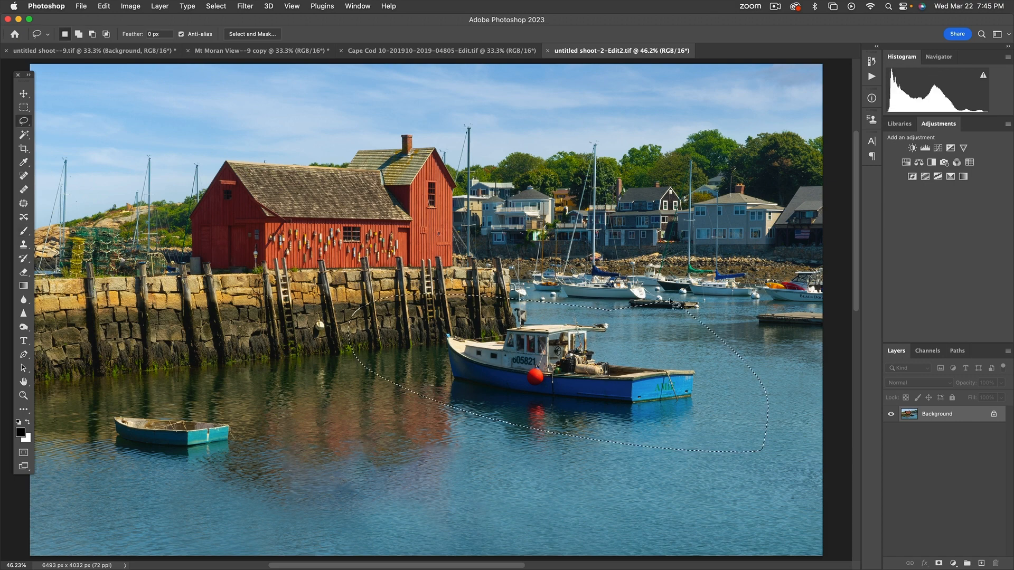
pyautogui.press('super+j')
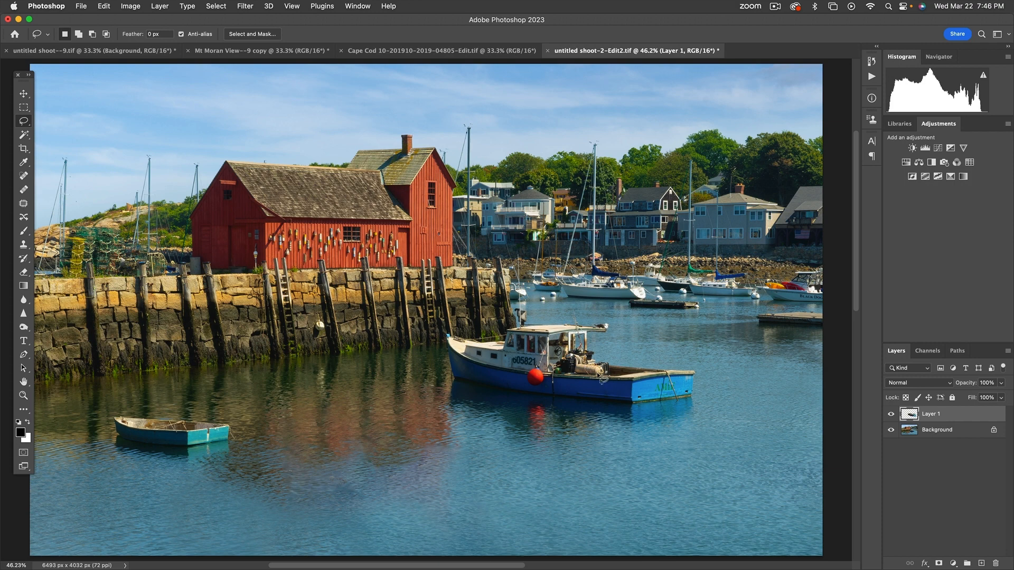
# Step: Move the copied fishing boat into the open water below the original boat, clear of the small rowboat
pyautogui.press('v')
pyautogui.moveTo(585, 378); pyautogui.dragTo(434, 459)
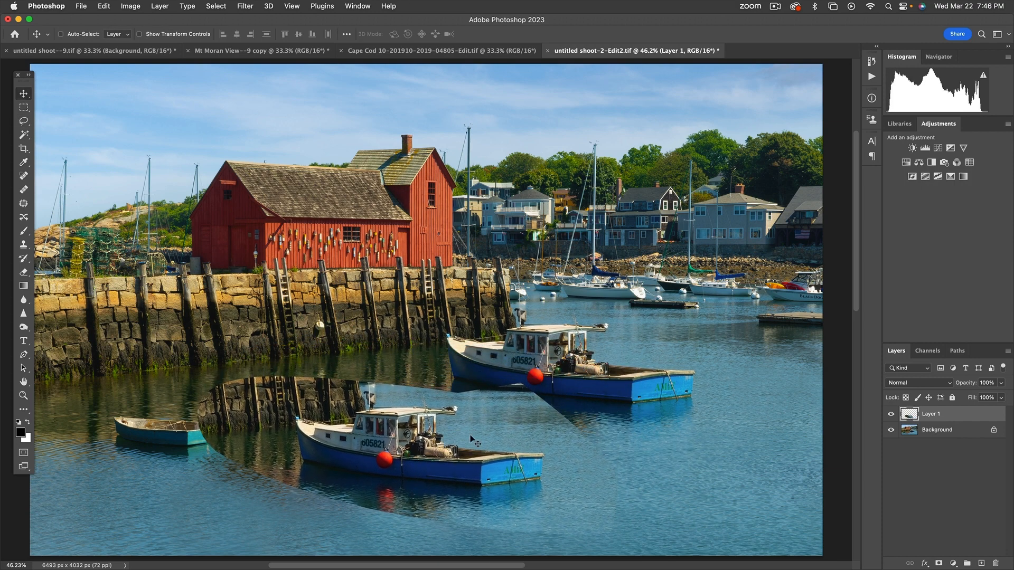
pyautogui.moveTo(132, 404); pyautogui.dragTo(180, 417)
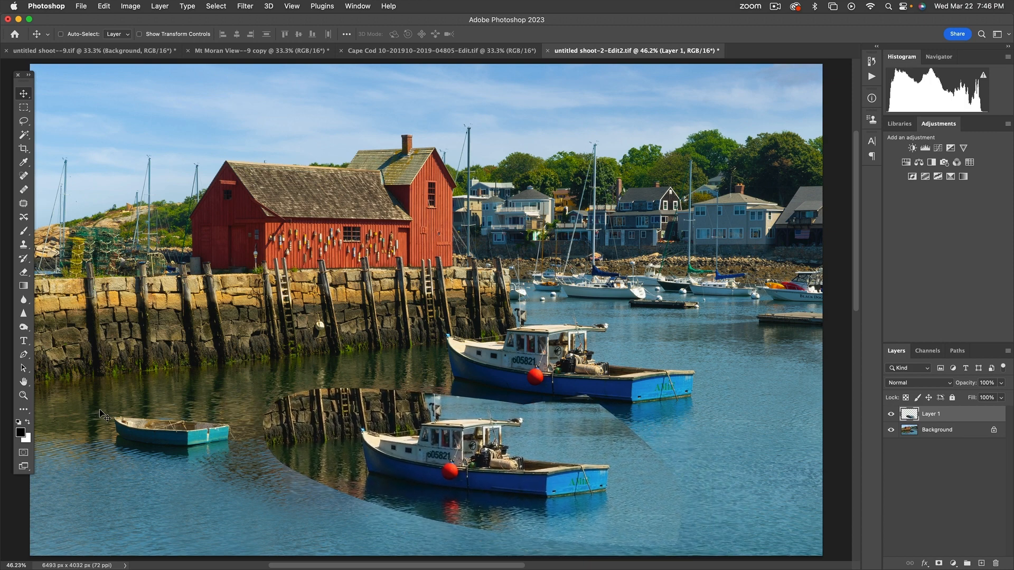
# Step: Lasso the small teal rowboat and copy it from the Background layer to a new layer
pyautogui.press('l')
pyautogui.moveTo(104, 410)
pyautogui.mouseDown()
pyautogui.moveTo(233, 429)
pyautogui.moveTo(241, 444)
pyautogui.moveTo(140, 453)
pyautogui.moveTo(104, 411)
pyautogui.mouseUp()
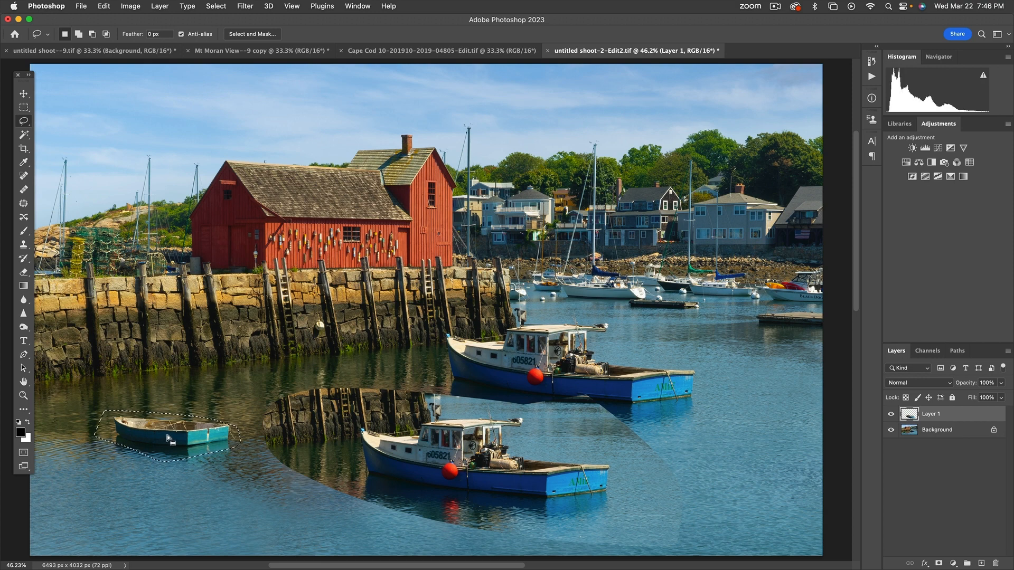
pyautogui.press('super+c')
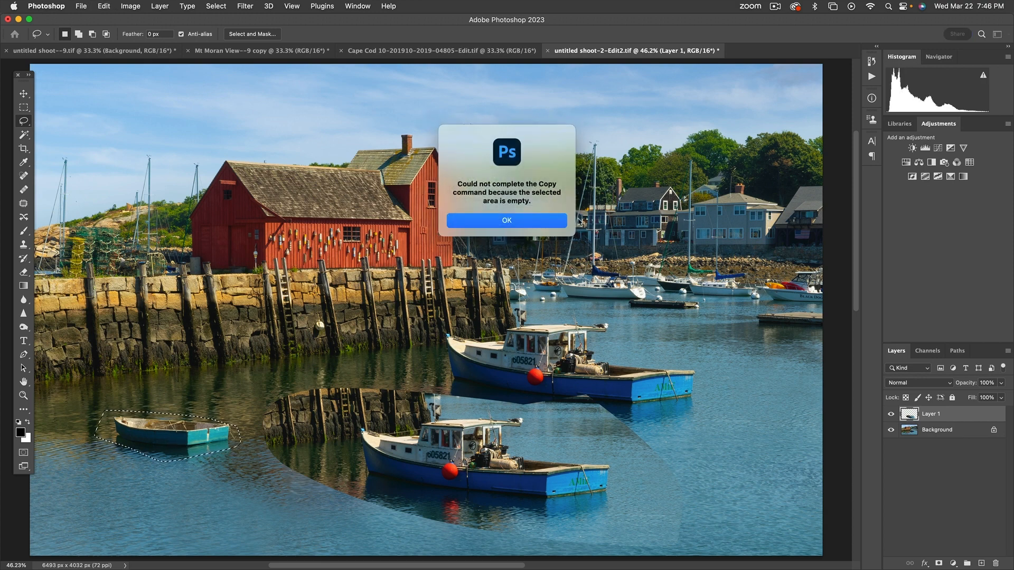
pyautogui.click(552, 223)
pyautogui.hotkey('alt', '[')
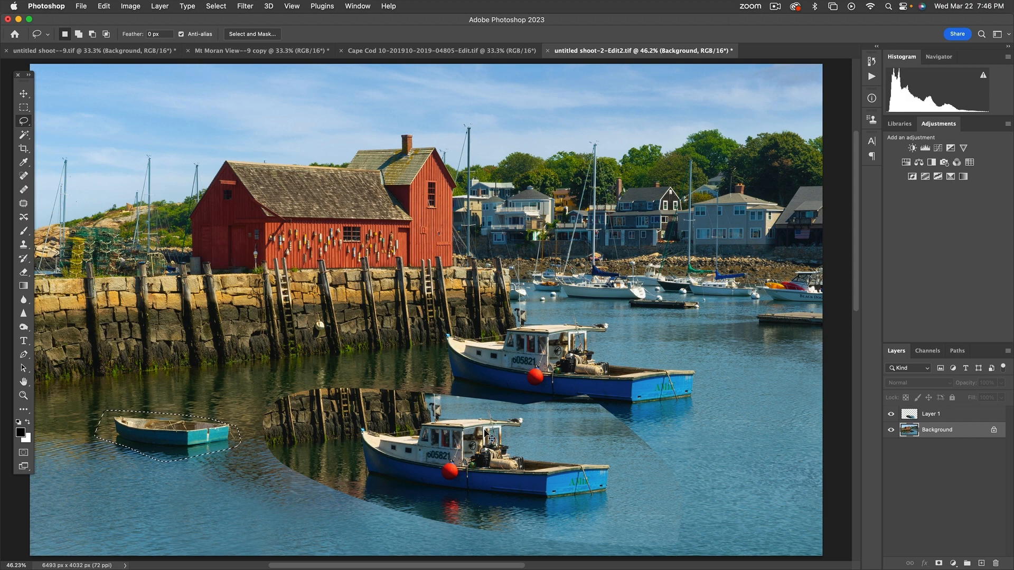
pyautogui.press('super+j')
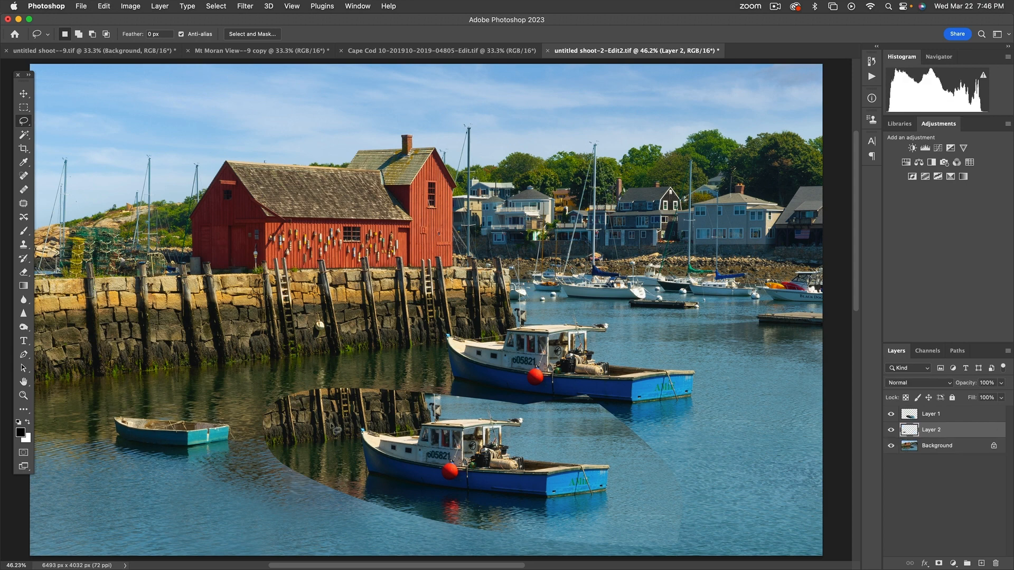
# Step: Clear the stray lasso selection and move the copied rowboat to the water just right of the original fishing boat
pyautogui.moveTo(218, 434)
pyautogui.mouseDown()
pyautogui.moveTo(515, 426)
pyautogui.moveTo(507, 429)
pyautogui.mouseUp()
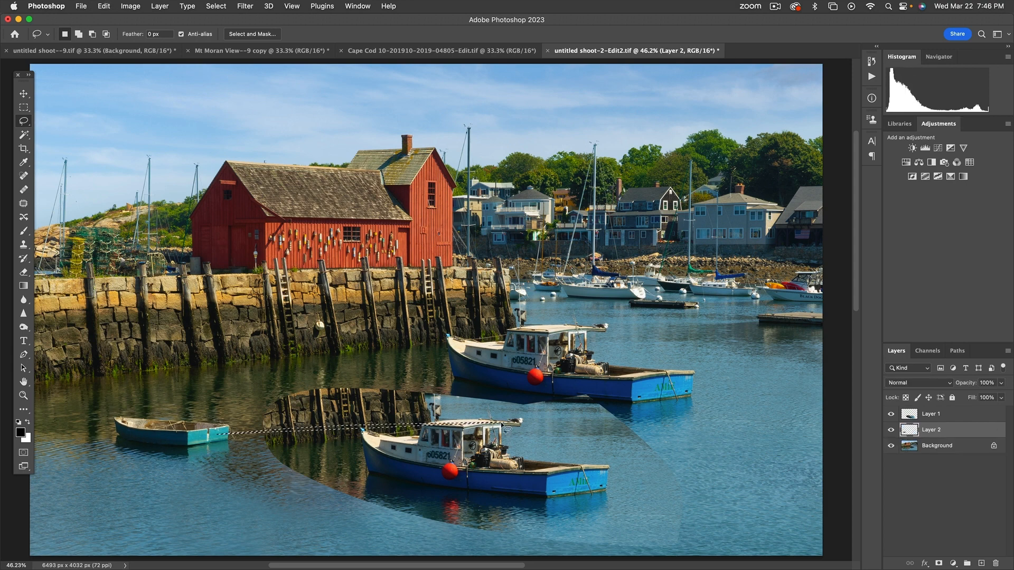
pyautogui.press('v')
pyautogui.press('super+d')
pyautogui.moveTo(185, 431); pyautogui.dragTo(757, 351)
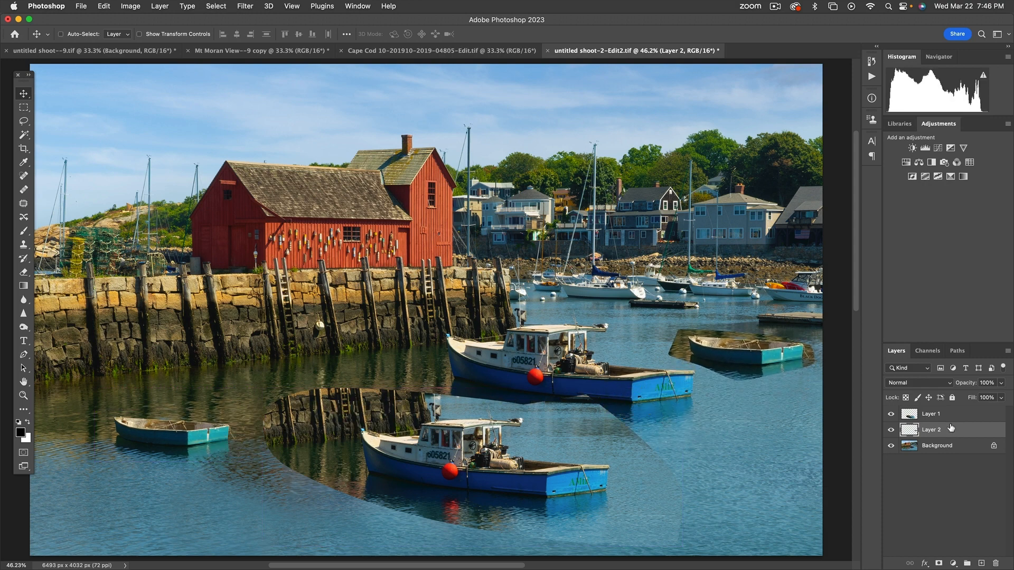
# Step: Compare the image with and without Layer 1 and Layer 2 by switching both off and on
pyautogui.click(891, 414)
pyautogui.click(892, 430)
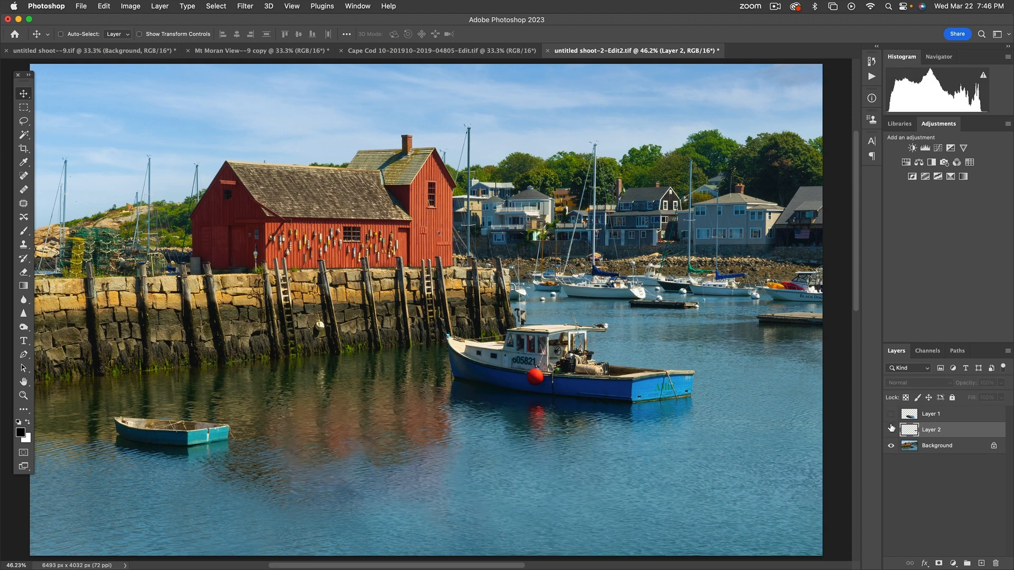
pyautogui.click(891, 416)
pyautogui.click(892, 430)
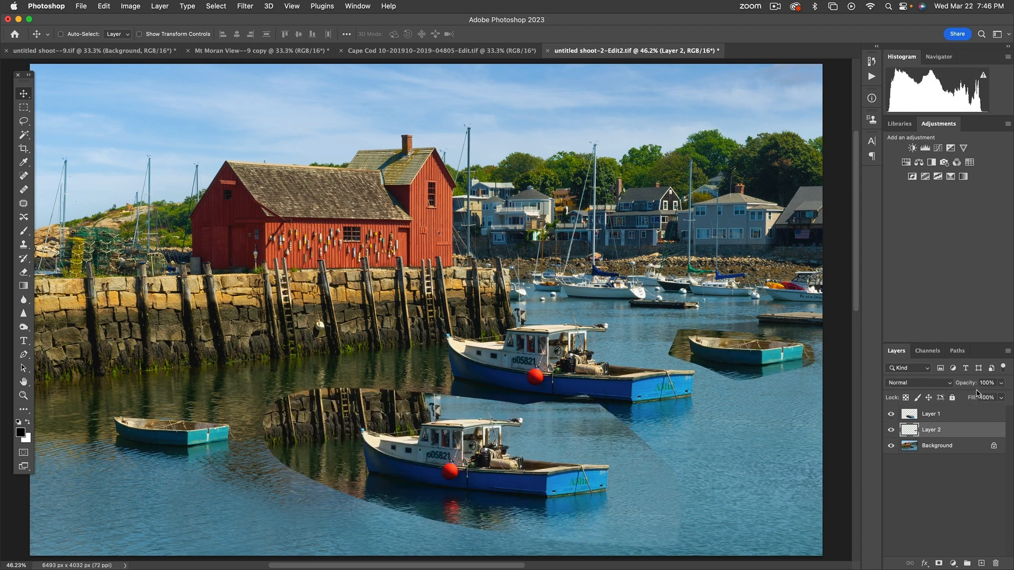
pyautogui.click(1007, 351)
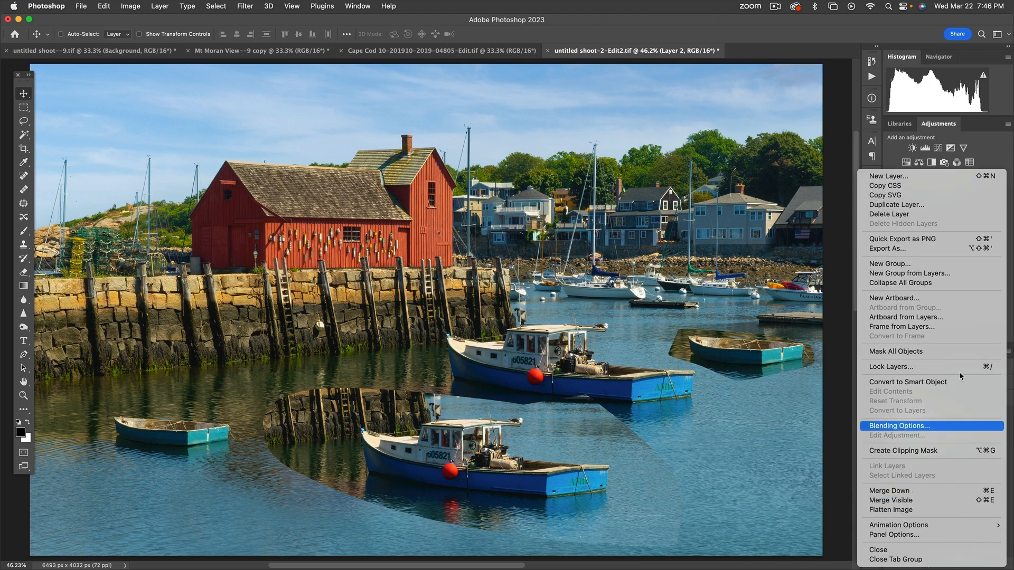
pyautogui.click(956, 297)
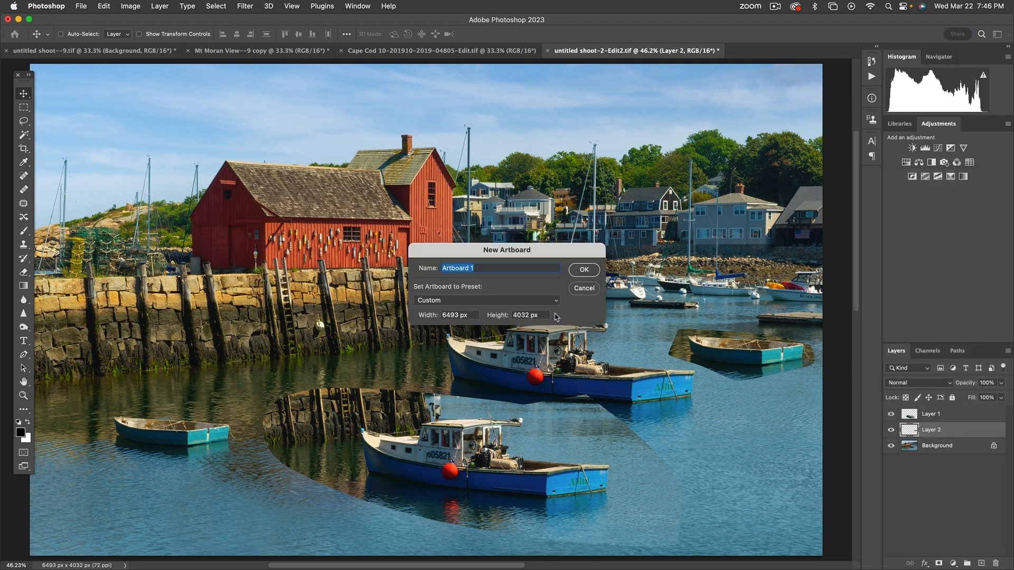
pyautogui.click(583, 289)
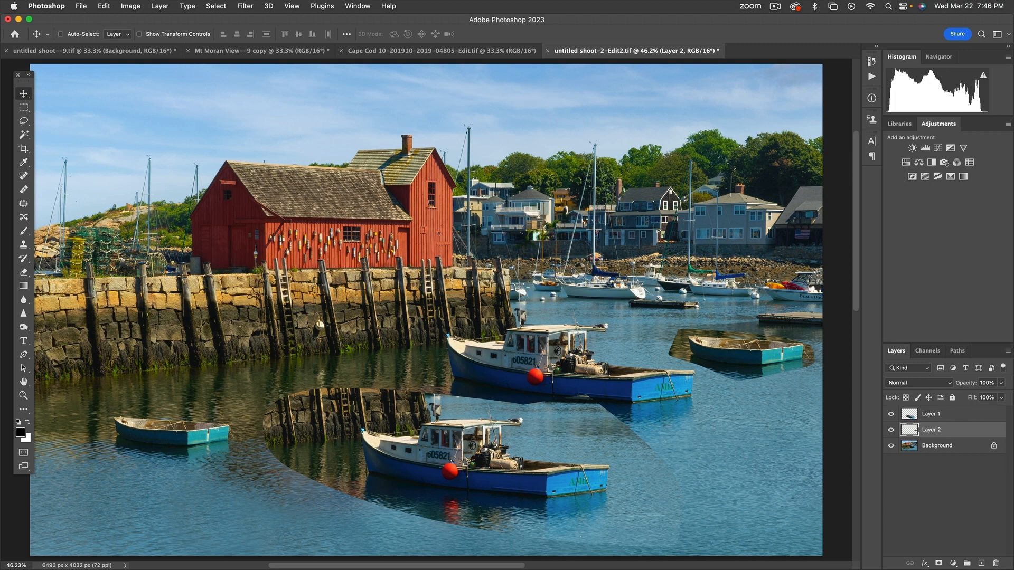
pyautogui.click(1008, 351)
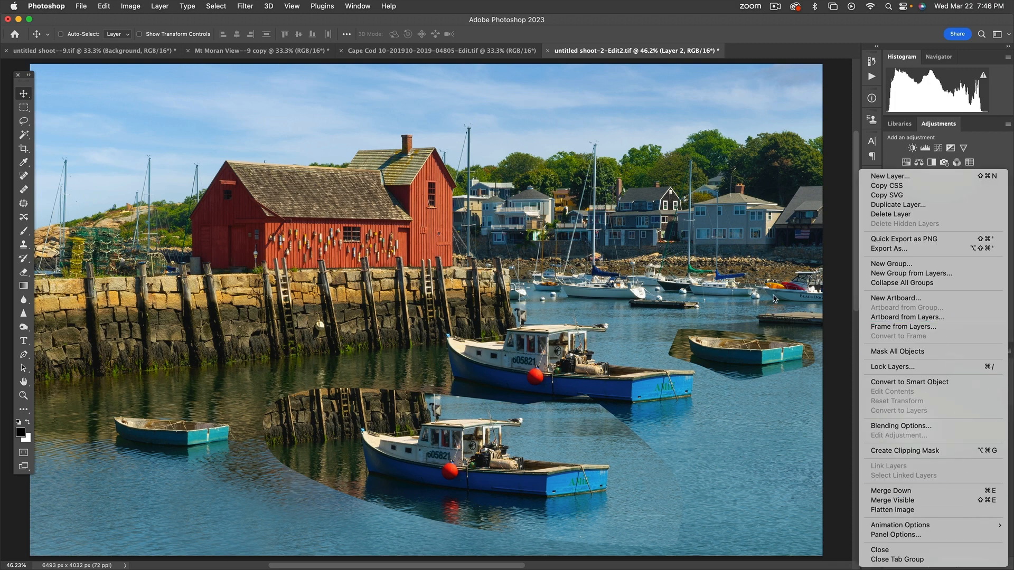
pyautogui.click(782, 409)
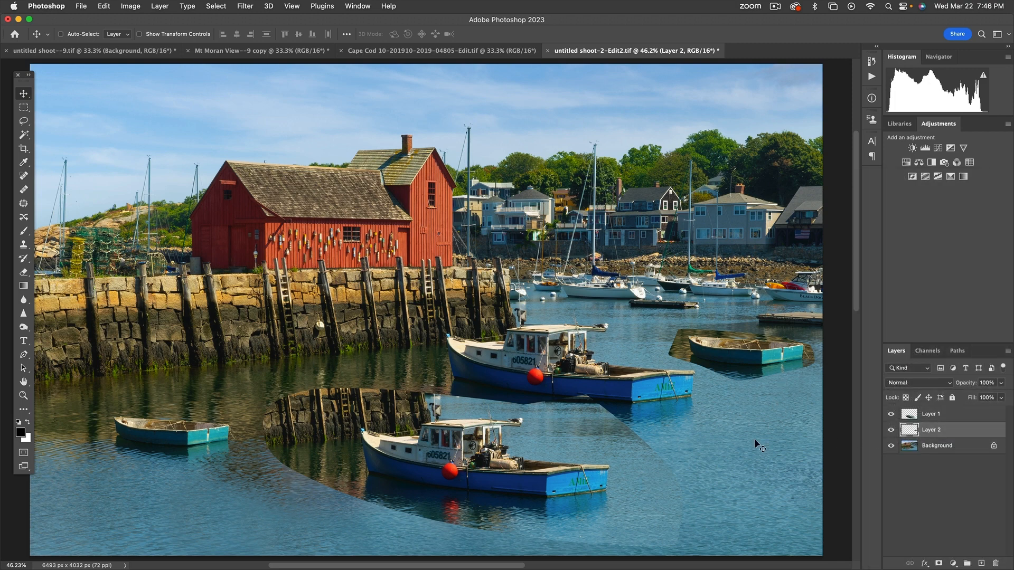
# Step: Hide Layer 1 and move the copied rowboat to the water below the original fishing boat
pyautogui.click(892, 431)
pyautogui.click(891, 430)
pyautogui.click(892, 414)
pyautogui.moveTo(754, 361); pyautogui.dragTo(439, 437)
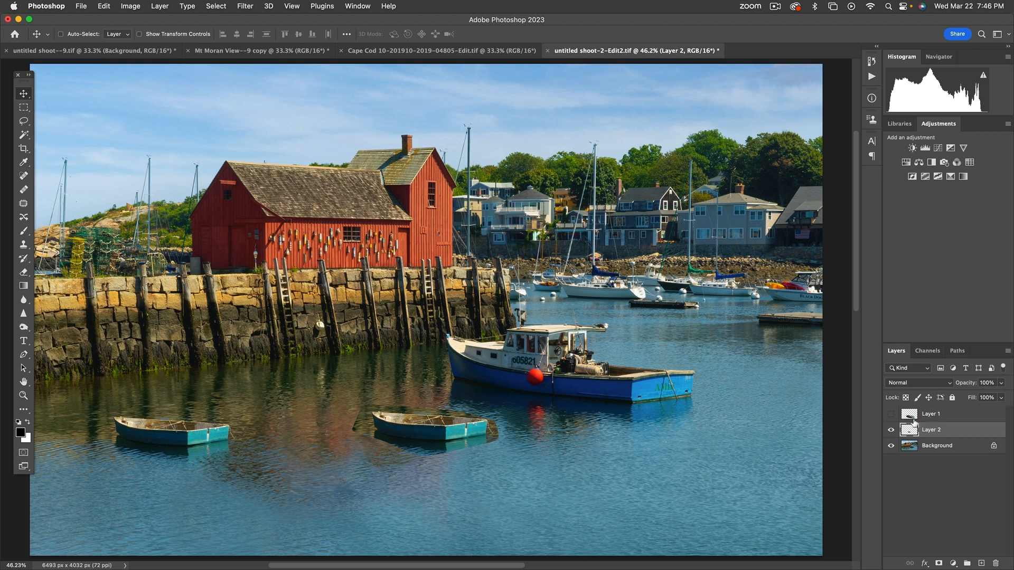
# Step: Merge the visible layers while Layer 1 is hidden, so the rowboat copy is combined with the Background
pyautogui.click(892, 415)
pyautogui.click(892, 415)
pyautogui.click(892, 415)
pyautogui.click(892, 415)
pyautogui.click(1006, 352)
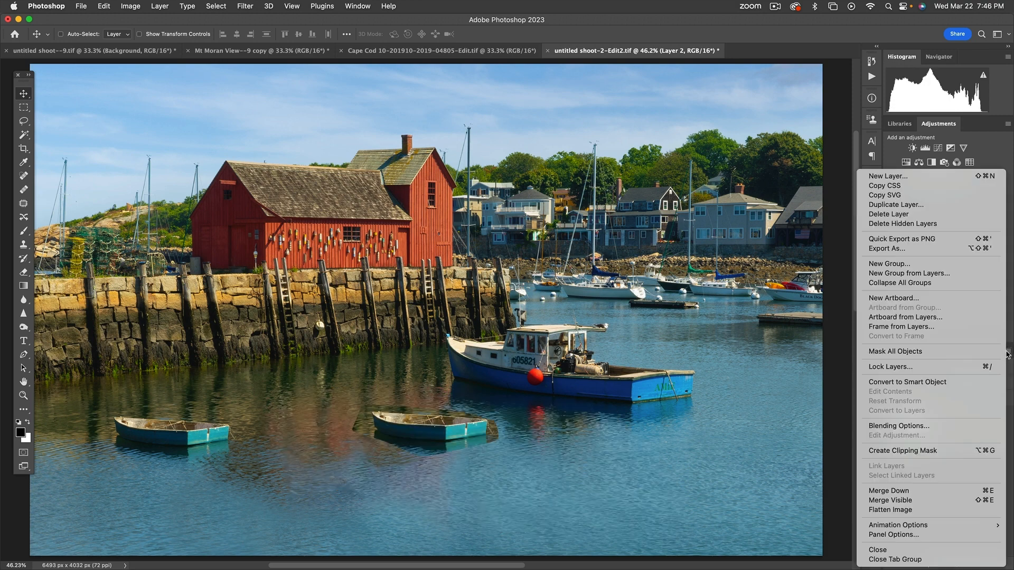
pyautogui.click(963, 503)
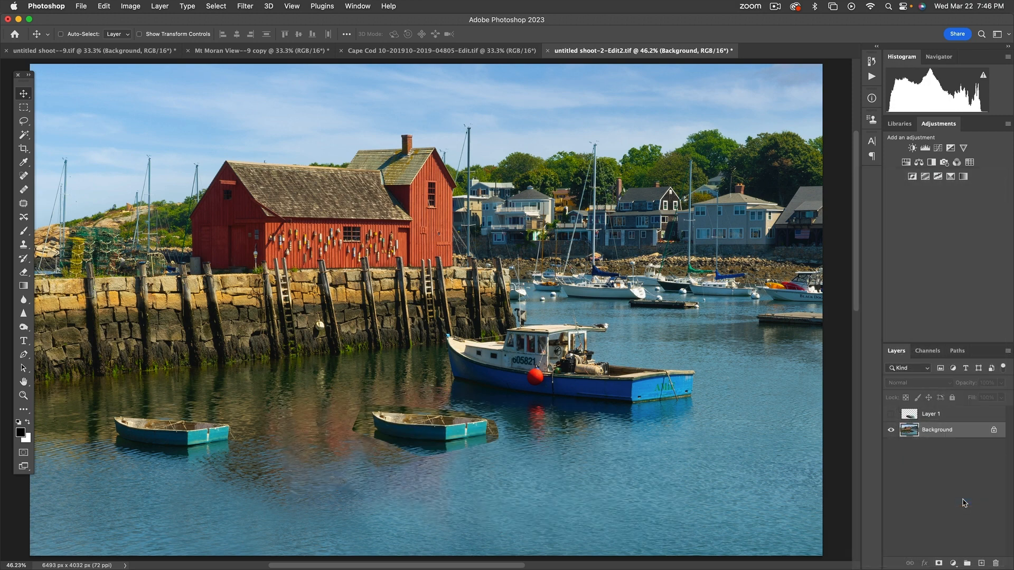
# Step: Toggle Layer 1's visibility to compare the image with and without the fishing boat copy, leaving the layer shown
pyautogui.click(893, 415)
pyautogui.click(892, 416)
pyautogui.click(893, 415)
pyautogui.click(892, 415)
pyautogui.click(892, 415)
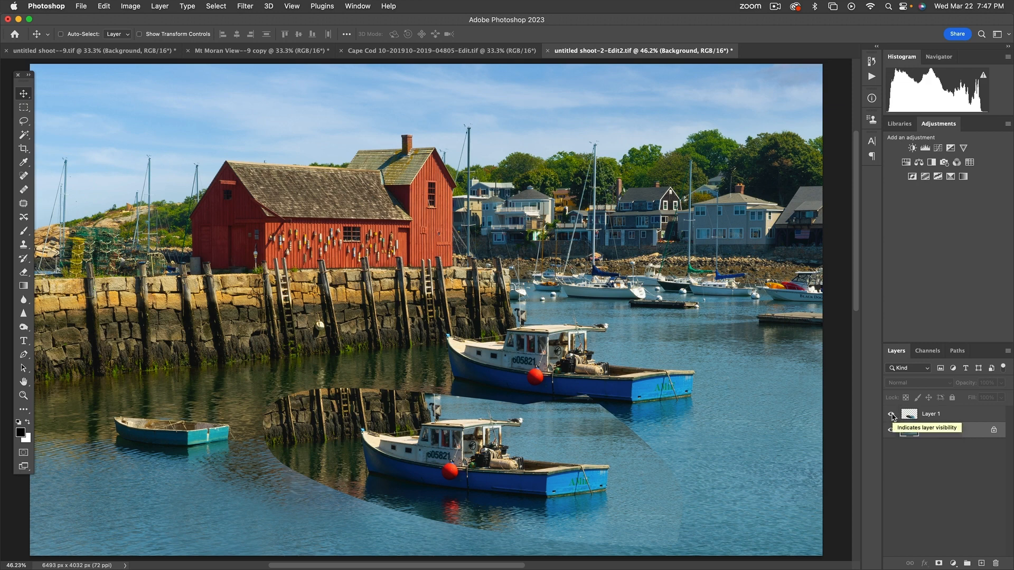
# Step: Close untitled shoot-2-Edit2.tif without saving, and clear the sky selection in the Cape Cod image
pyautogui.press('super+w')
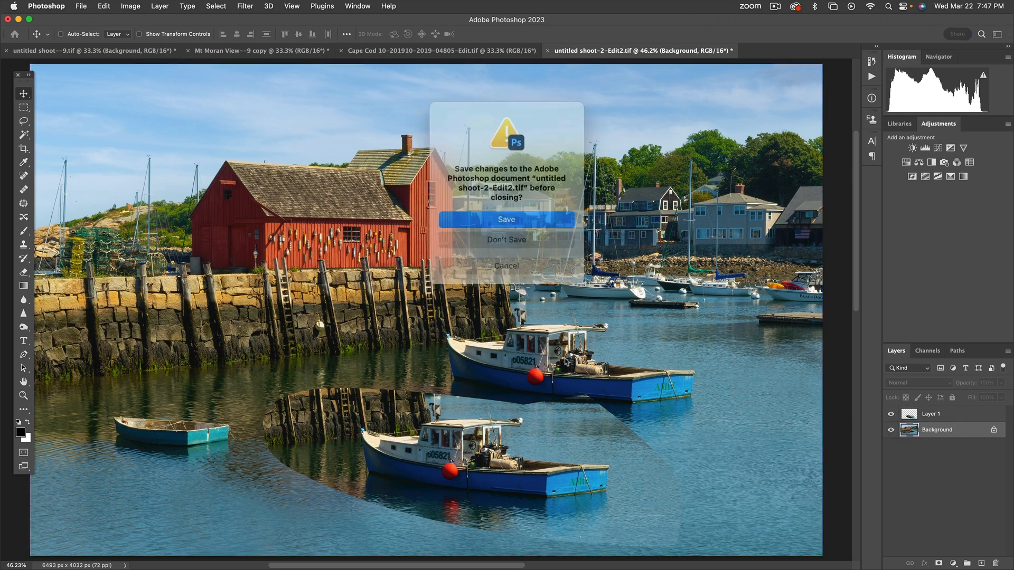
pyautogui.click(501, 243)
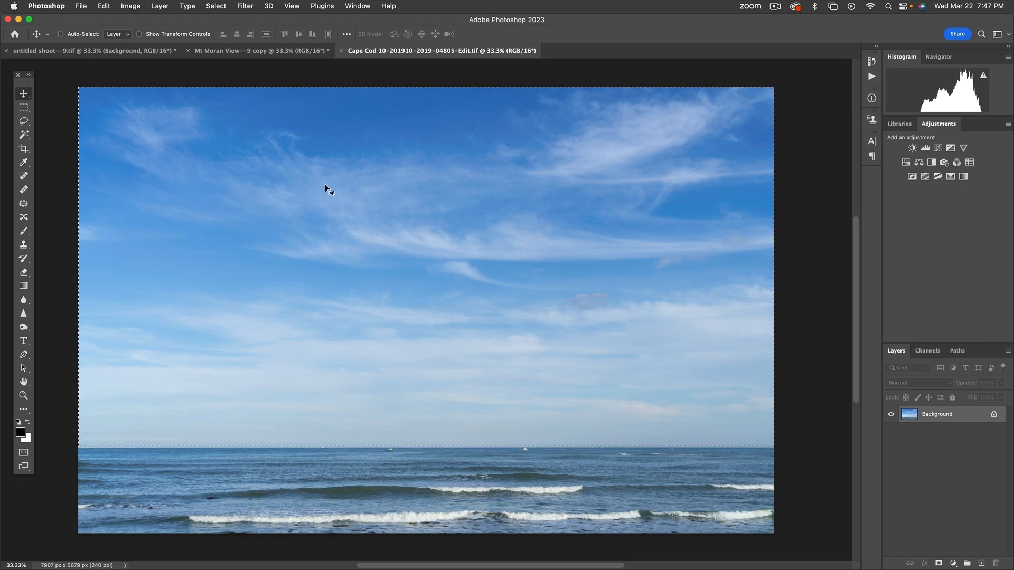
pyautogui.press('super+d')
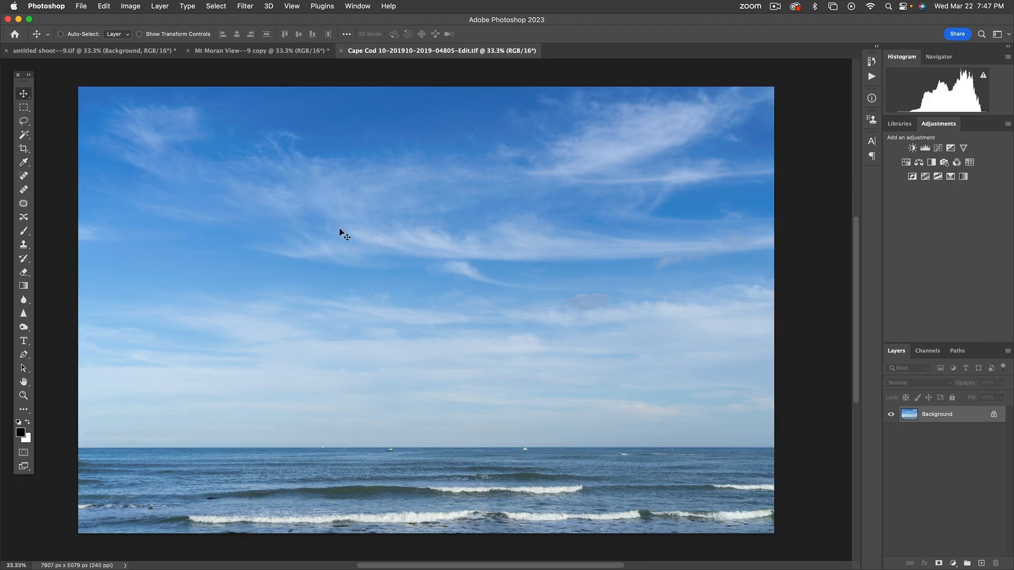
# Step: Switch to Lightroom Classic and show the Basic adjustments for the desert photo
pyautogui.press('super+Tab')
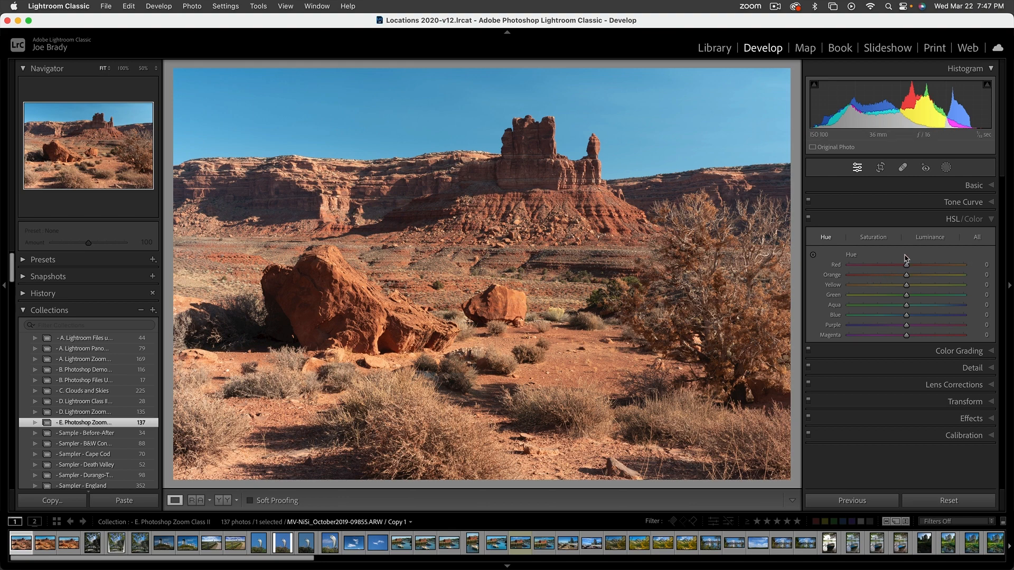
pyautogui.click(975, 186)
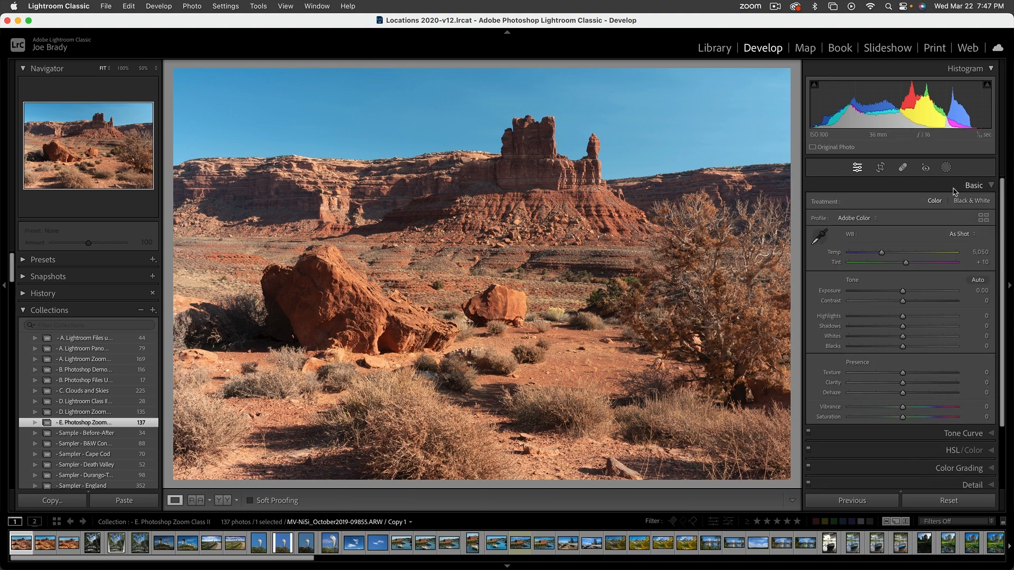
# Step: Try the Daylight white balance and a cooler temperature of 4,068 on the desert photo, and reset the temperature
pyautogui.click(958, 235)
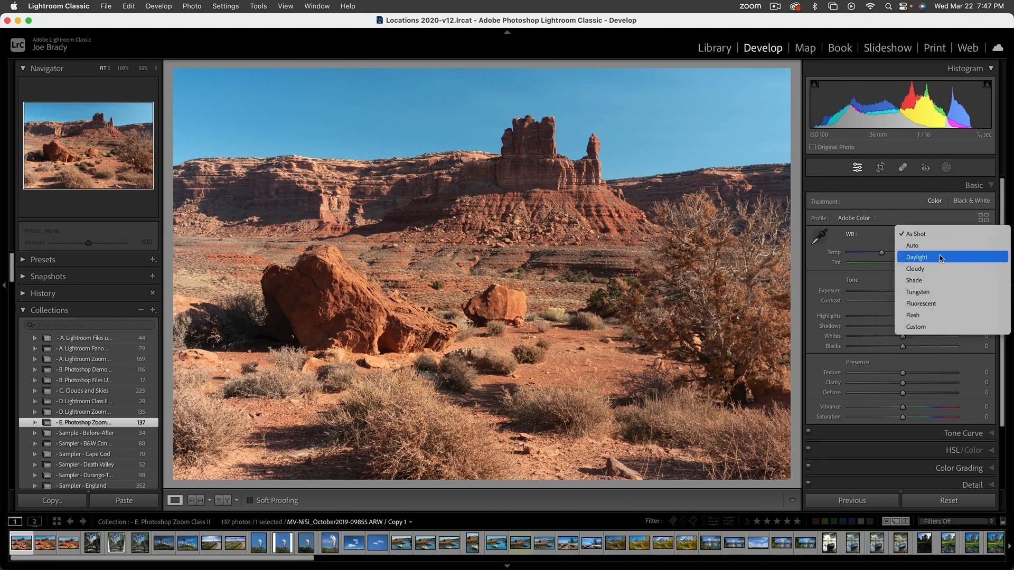
pyautogui.click(940, 259)
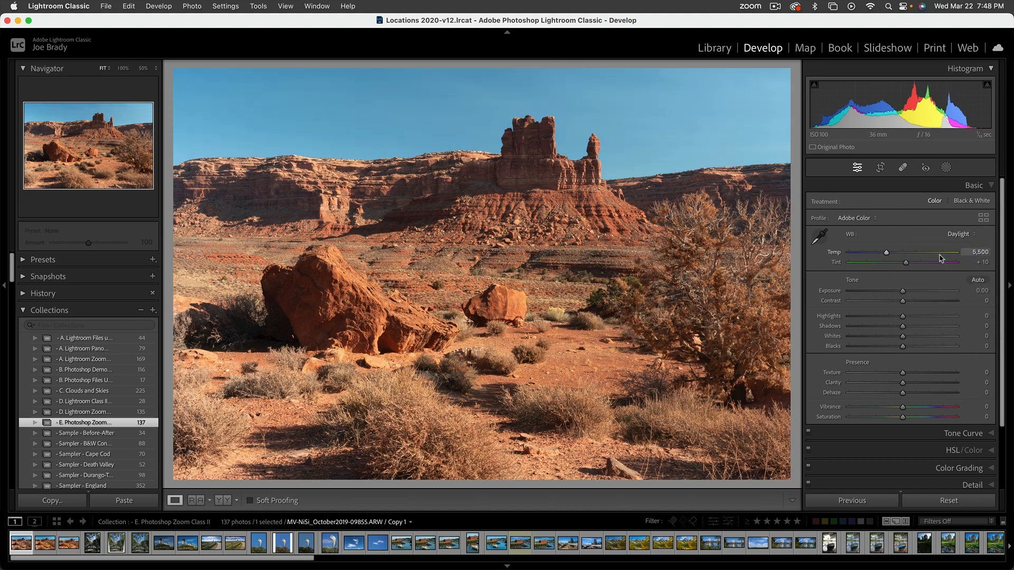
pyautogui.moveTo(887, 255); pyautogui.dragTo(871, 256)
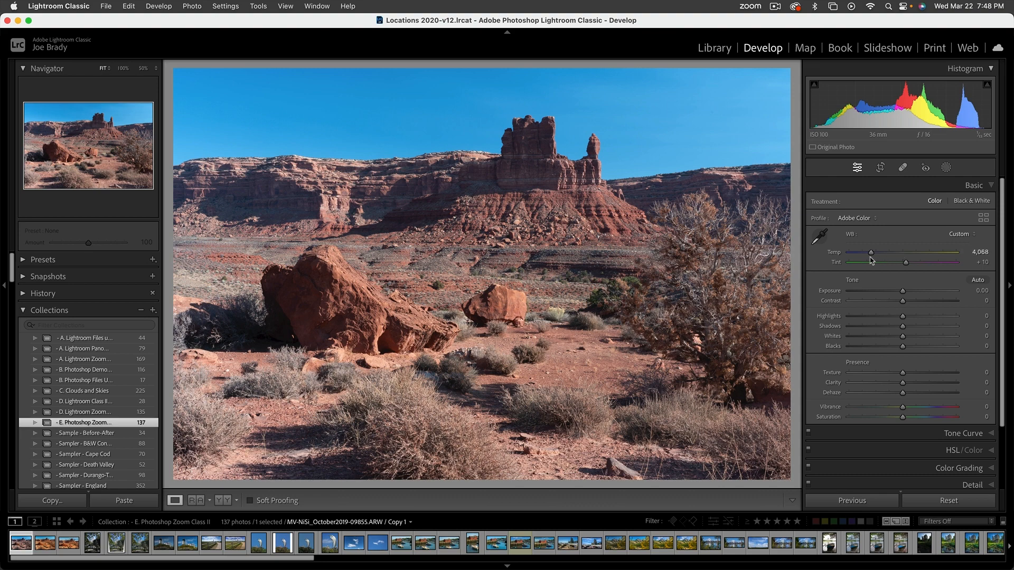
pyautogui.doubleClick(836, 254)
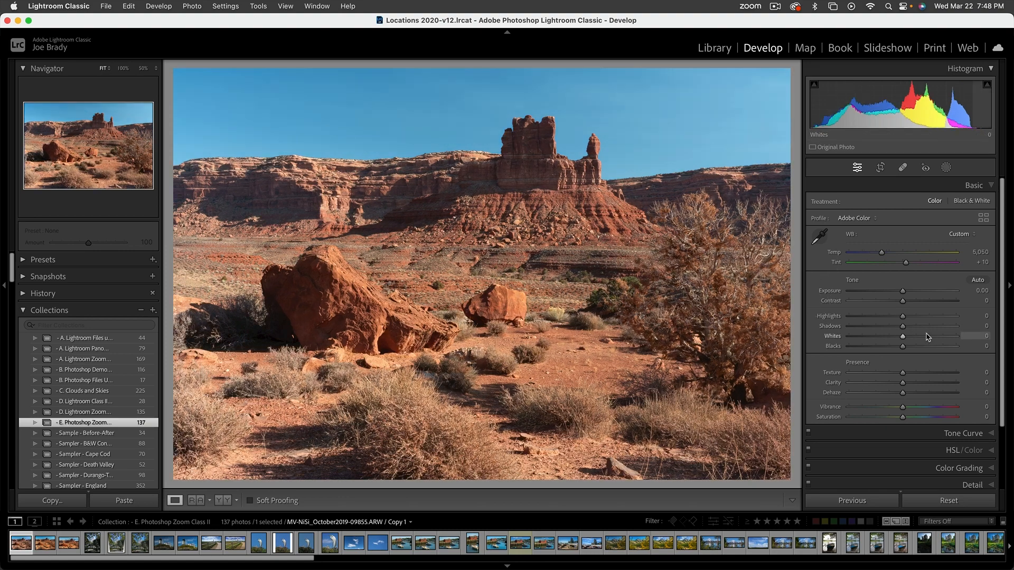
# Step: Set the desert photo's Shadows to +62 and Clarity to +15, and open it in Photoshop for editing
pyautogui.moveTo(933, 327); pyautogui.dragTo(937, 328)
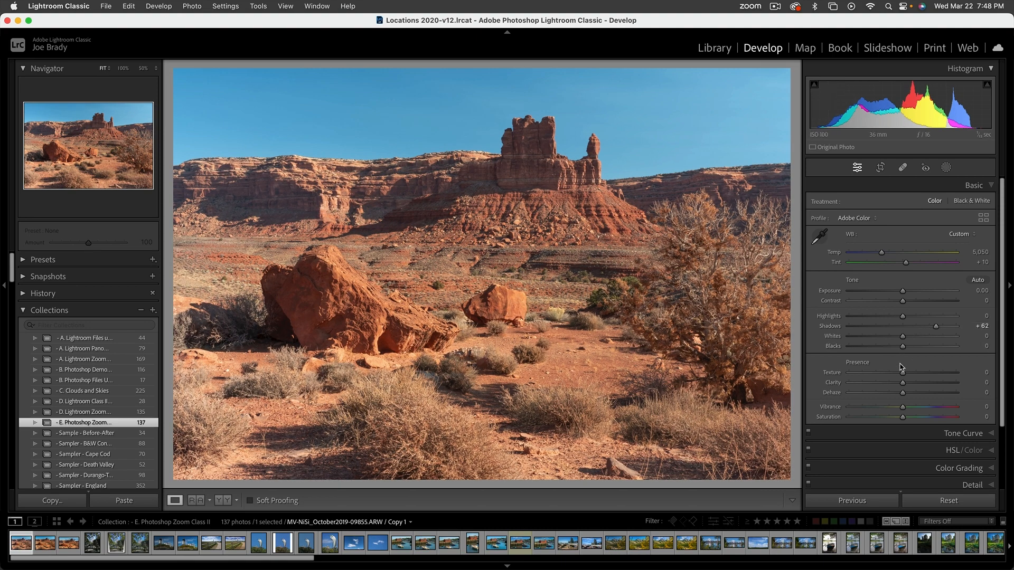
pyautogui.click(910, 385)
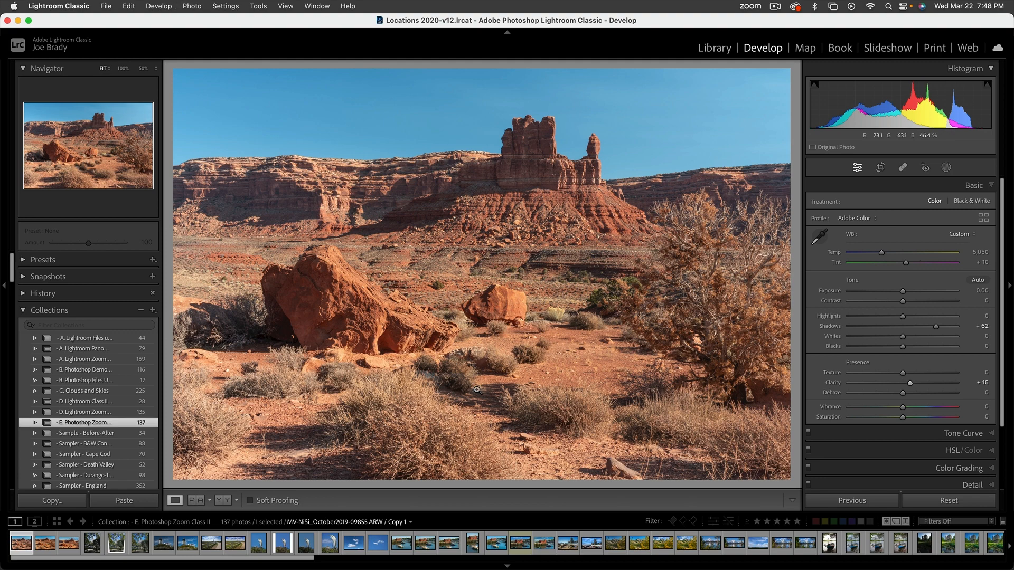
pyautogui.press('super+Tab')
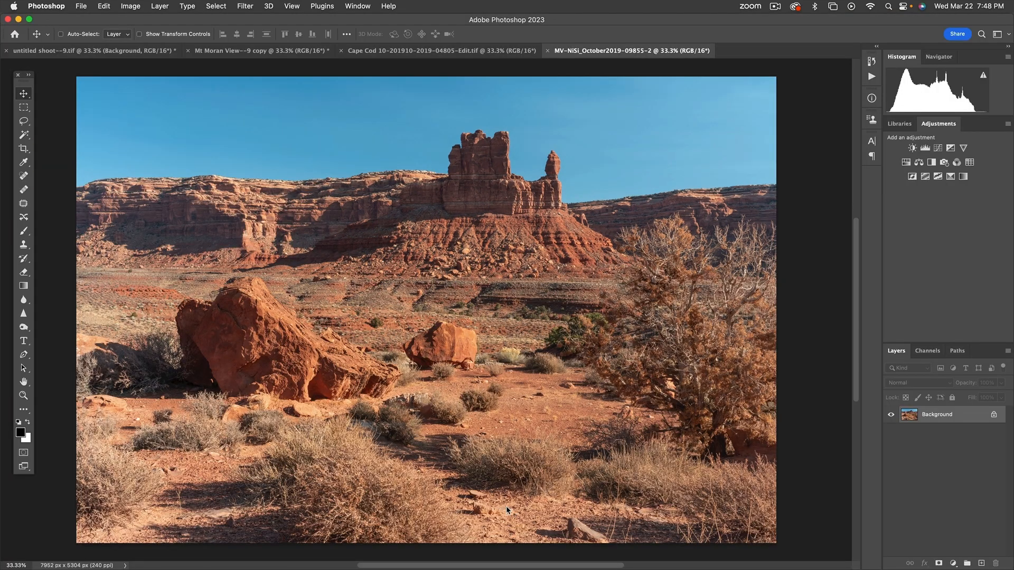
# Step: Look at the Cape Cod image, and return to Lightroom Classic to show the C. Clouds and Skies collection as a grid
pyautogui.click(393, 51)
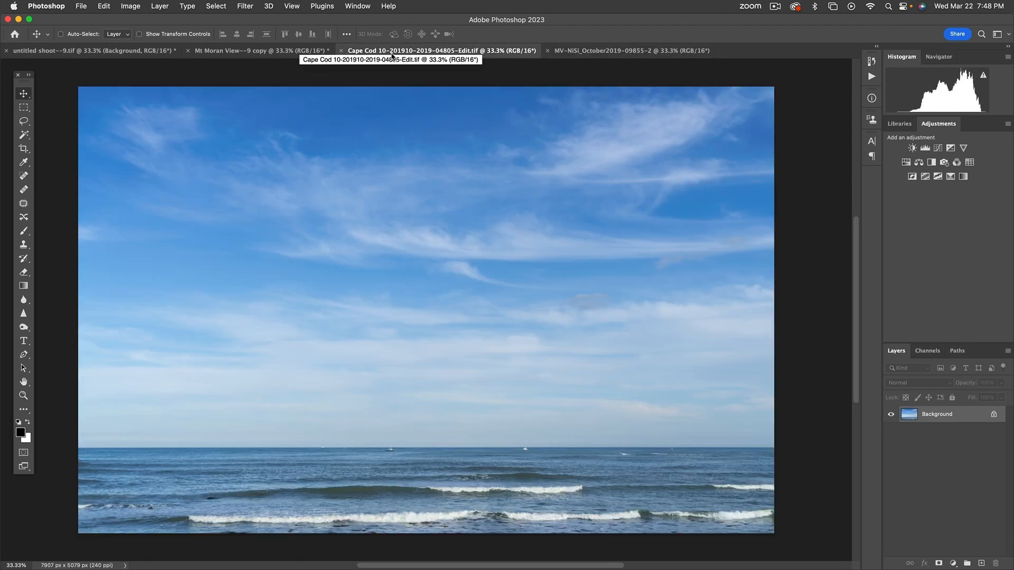
pyautogui.press('super+Tab')
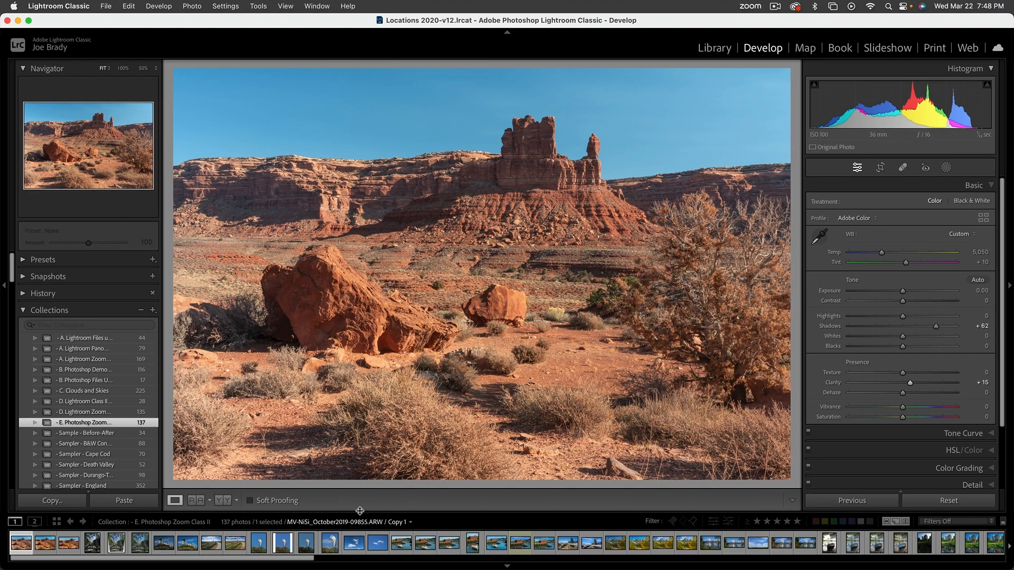
pyautogui.click(102, 391)
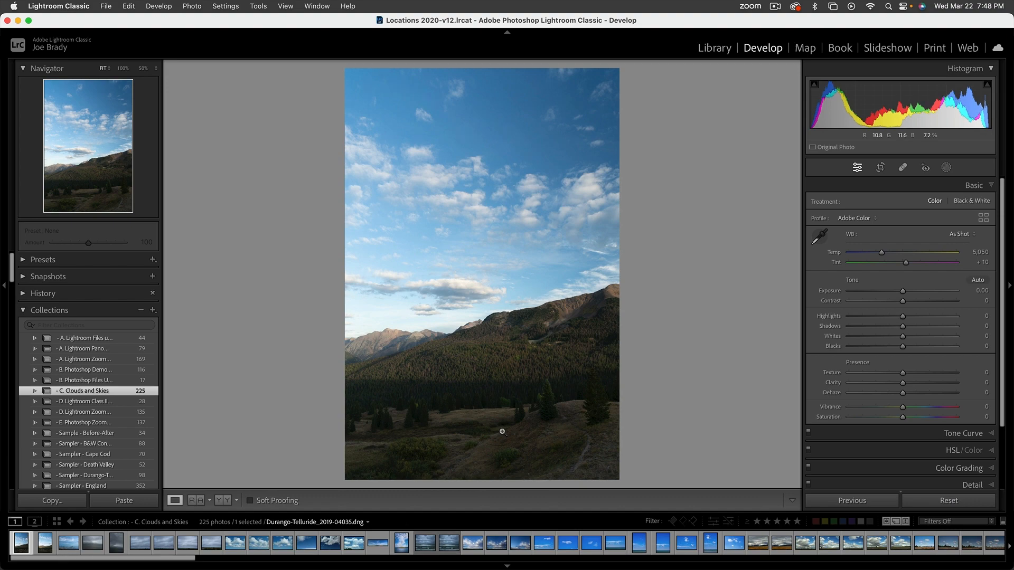
pyautogui.press('g')
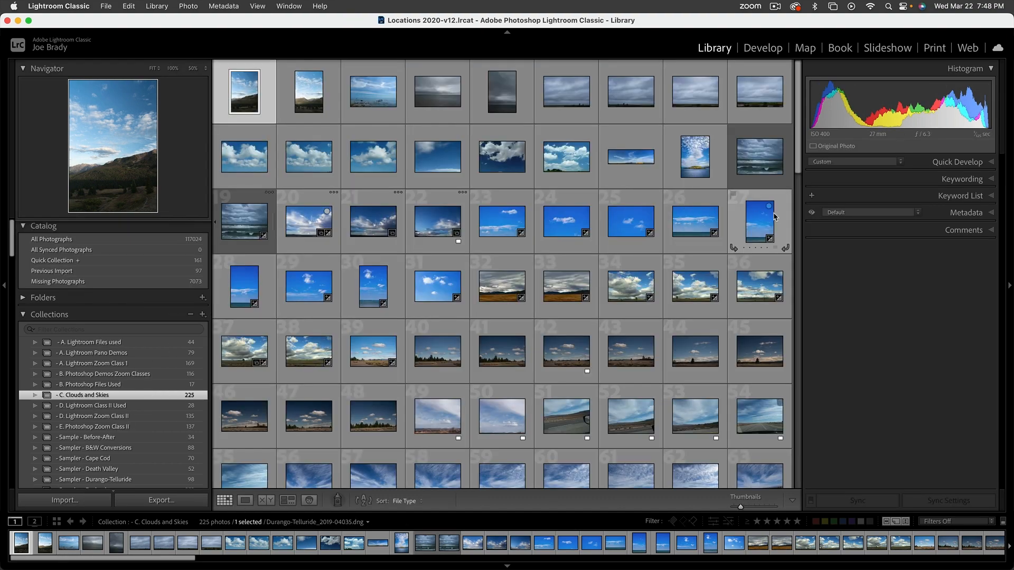
# Step: Select the sky photo Fall Foliage 2020 X-T30-1576.RAF near the end of the collection and open it in Photoshop
pyautogui.scroll(-3, 792, 195)
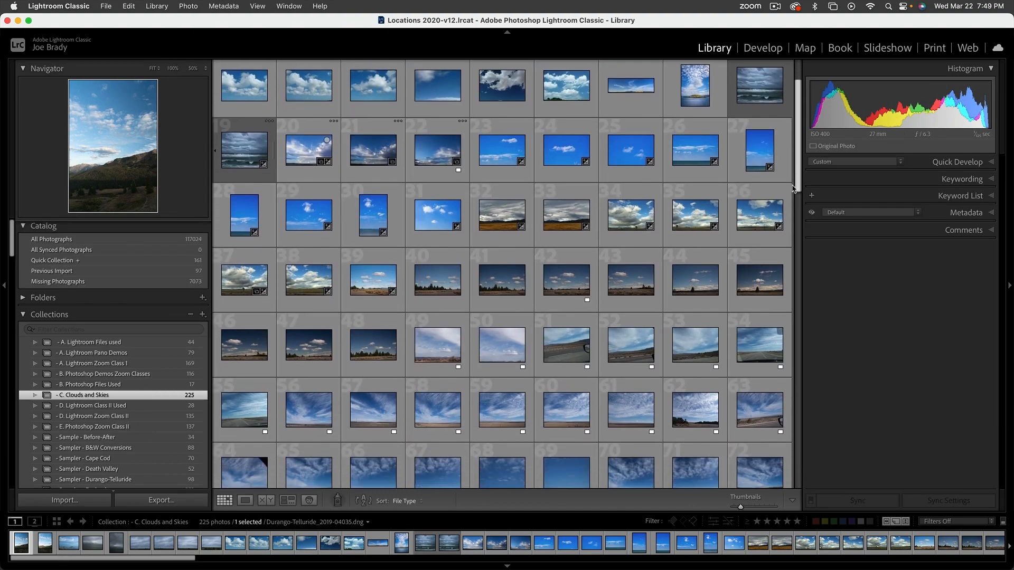
pyautogui.moveTo(793, 195); pyautogui.dragTo(786, 486)
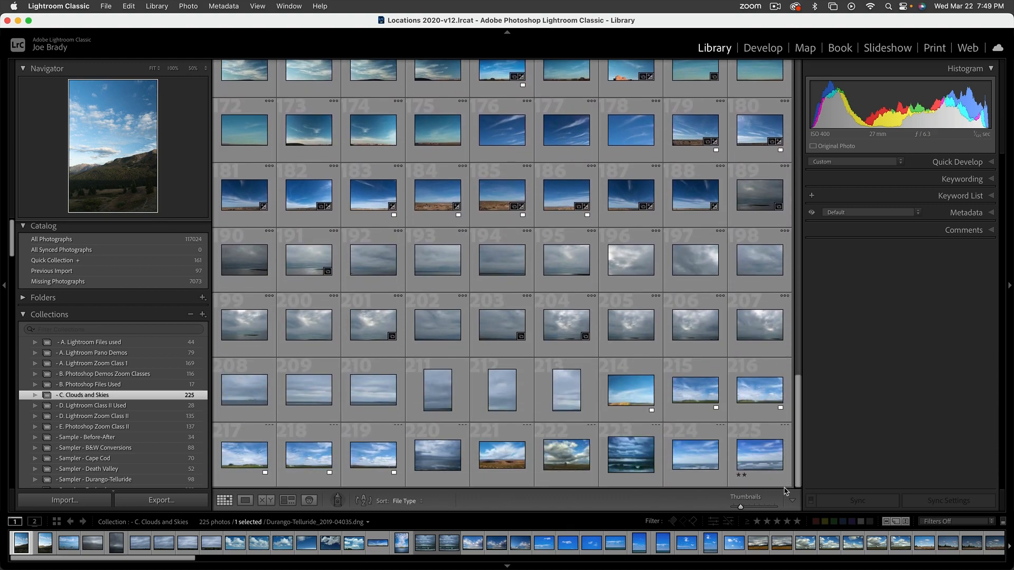
pyautogui.click(299, 461)
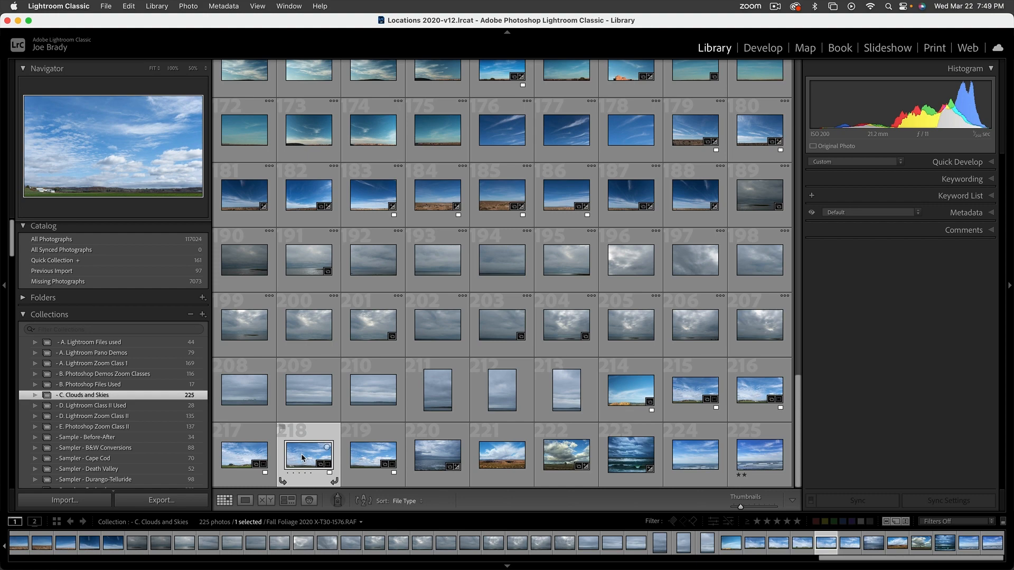
pyautogui.press('super+e')
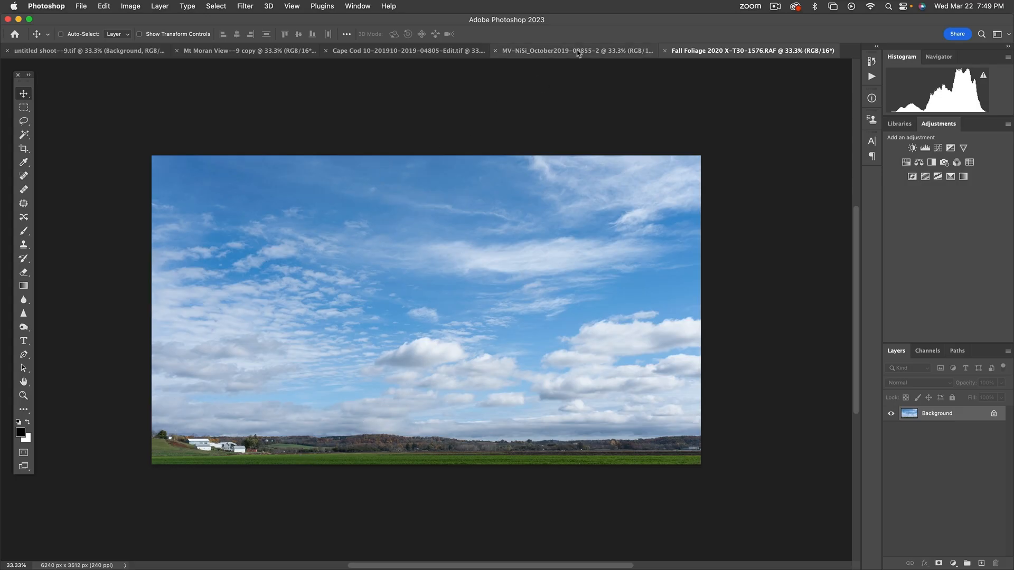
pyautogui.click(578, 51)
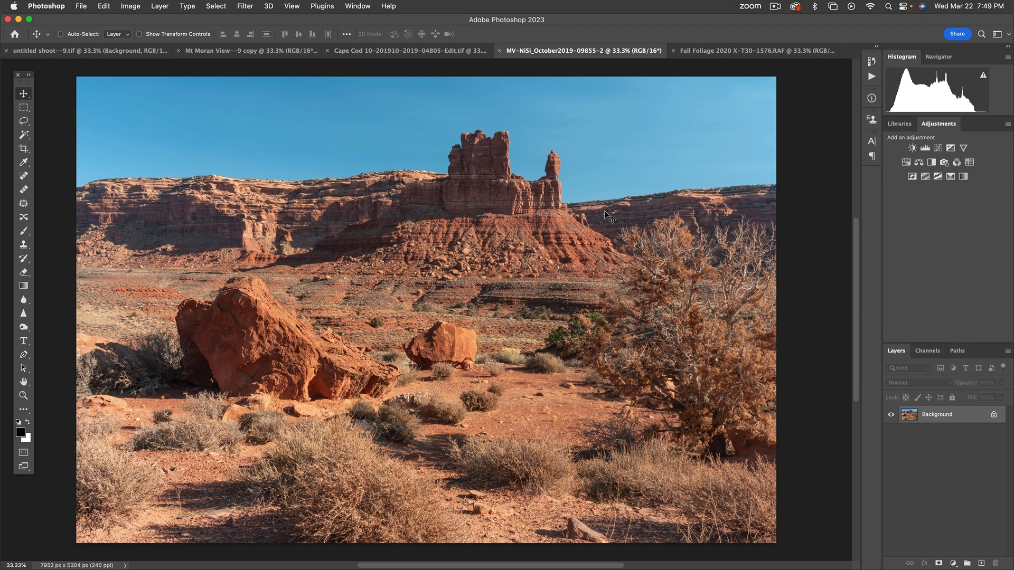
pyautogui.scroll(-1, 608, 216)
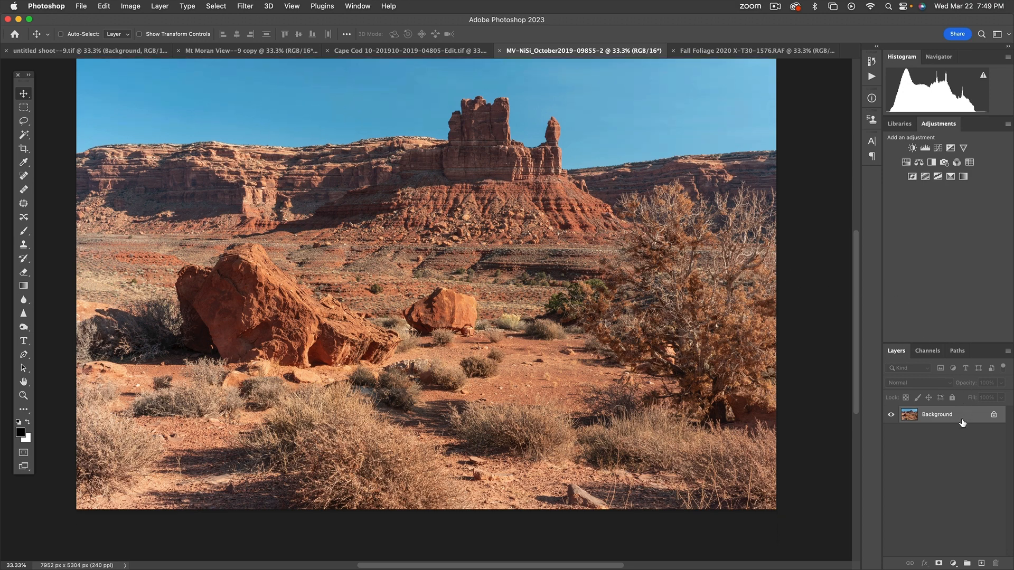
pyautogui.press('super+j')
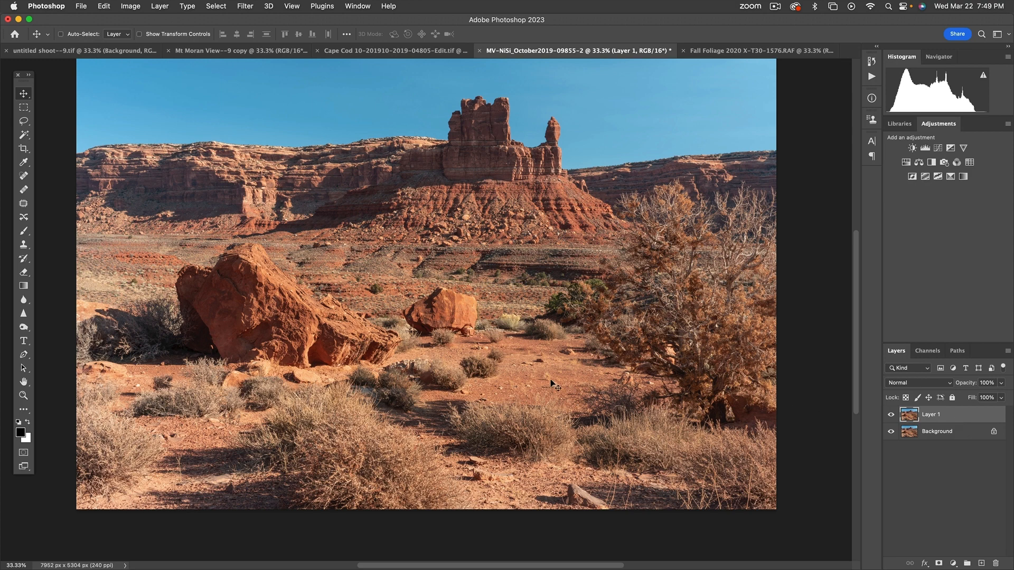
# Step: Select the sky automatically on the duplicated layer and save the selection as a new named channel
pyautogui.scroll(2, 497, 376)
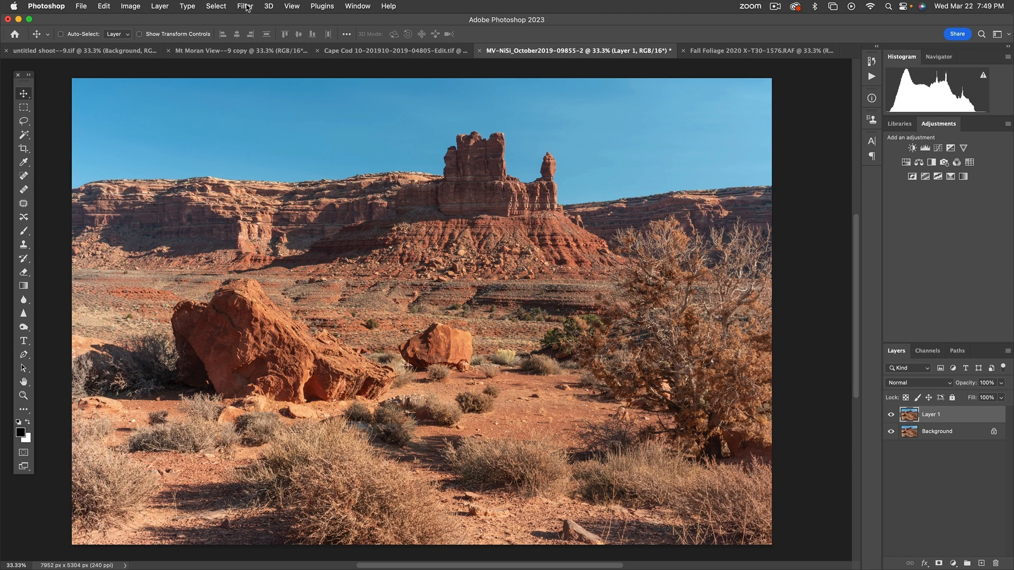
pyautogui.click(221, 6)
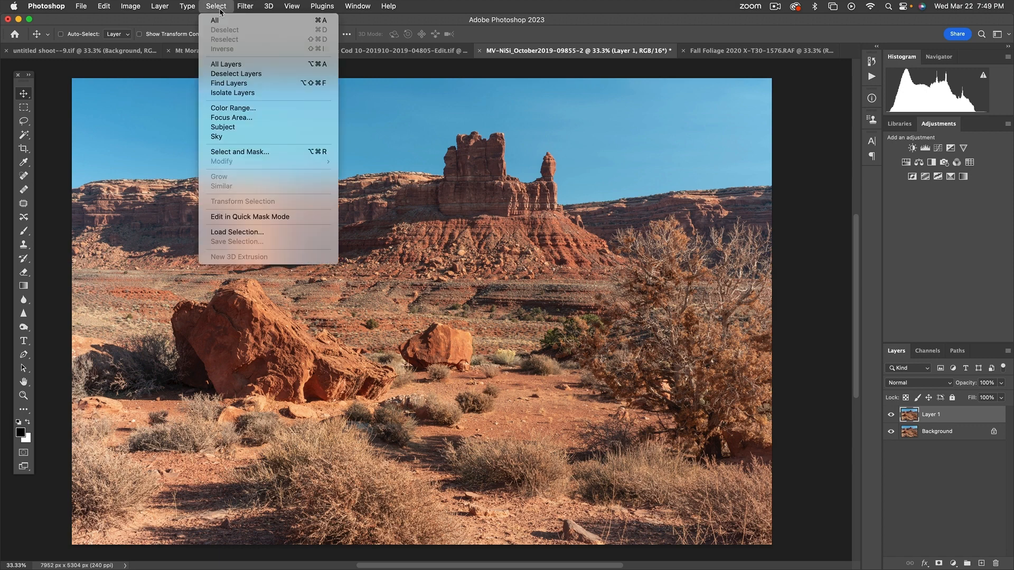
pyautogui.click(218, 137)
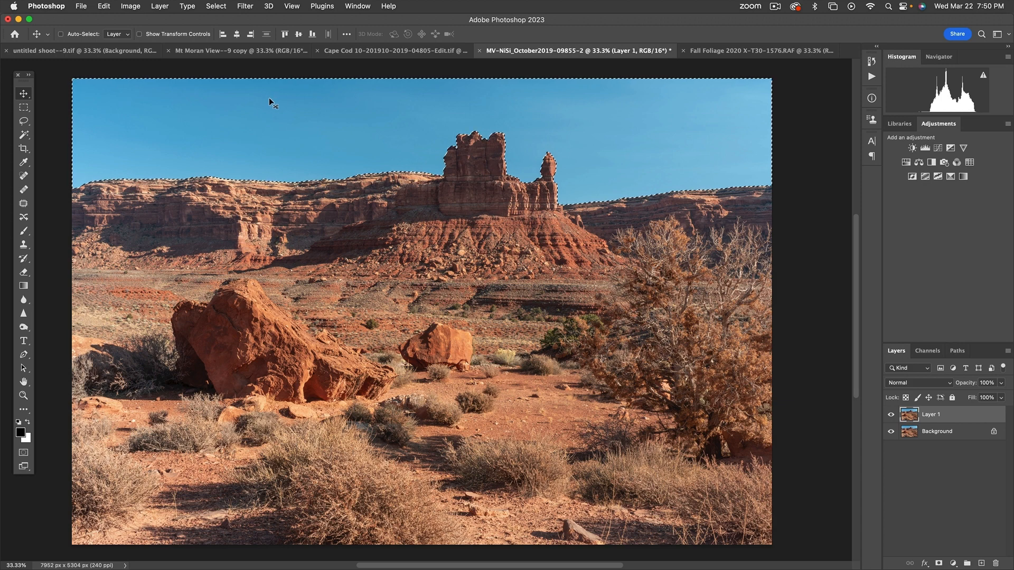
pyautogui.click(211, 6)
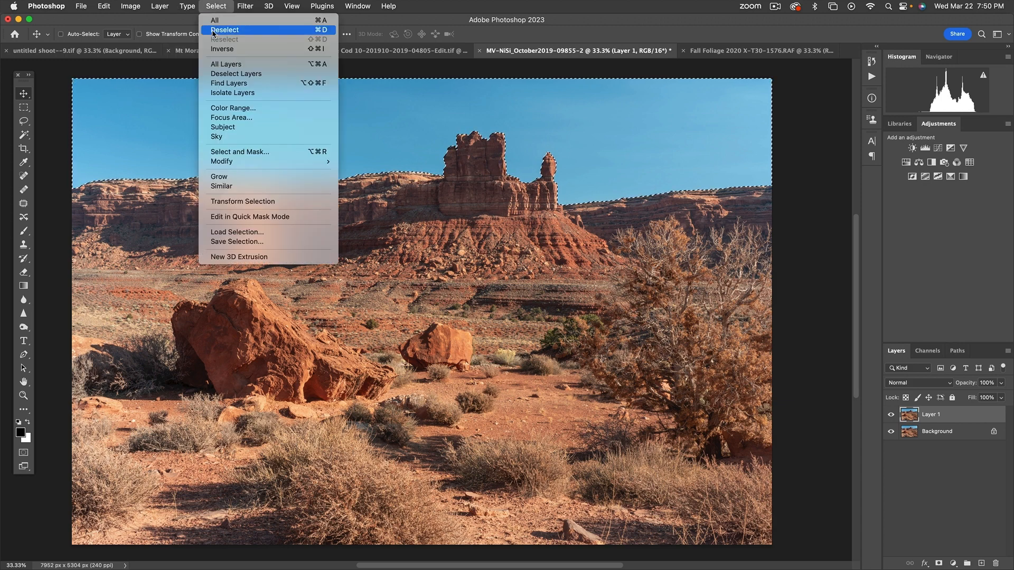
pyautogui.click(255, 242)
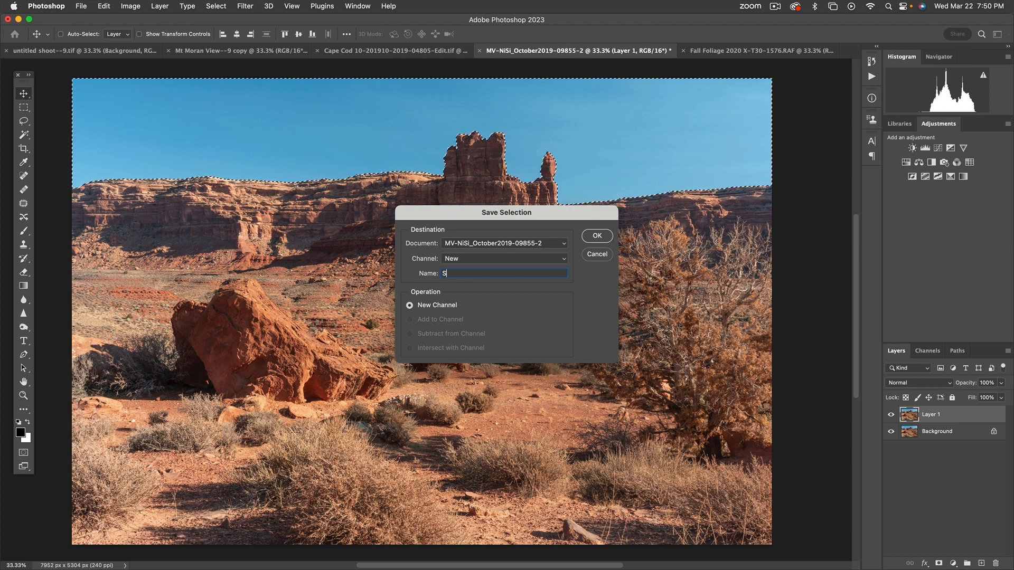
pyautogui.press('Return')
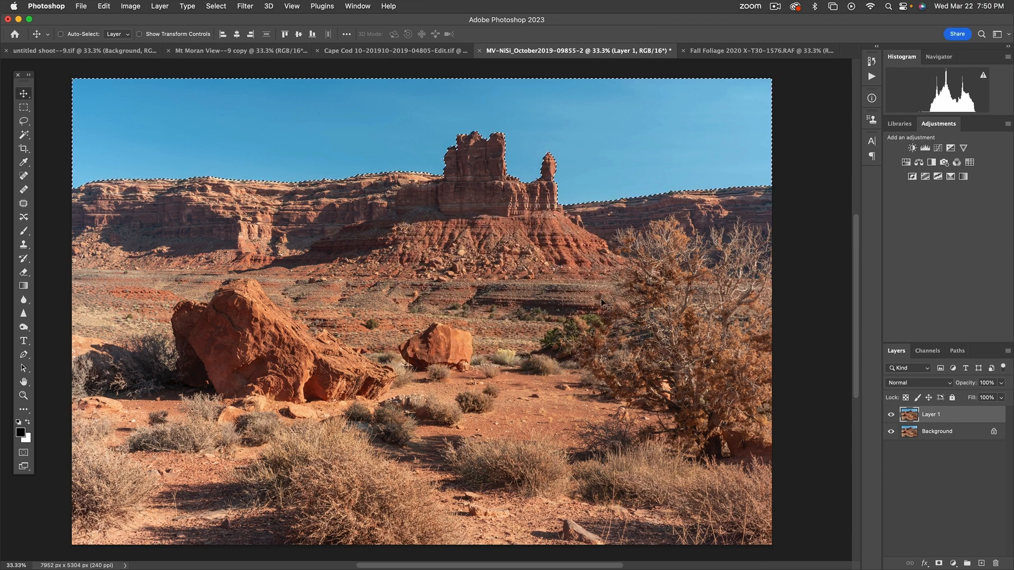
# Step: Add a Color Balance adjustment layer masked to the sky selection
pyautogui.click(953, 564)
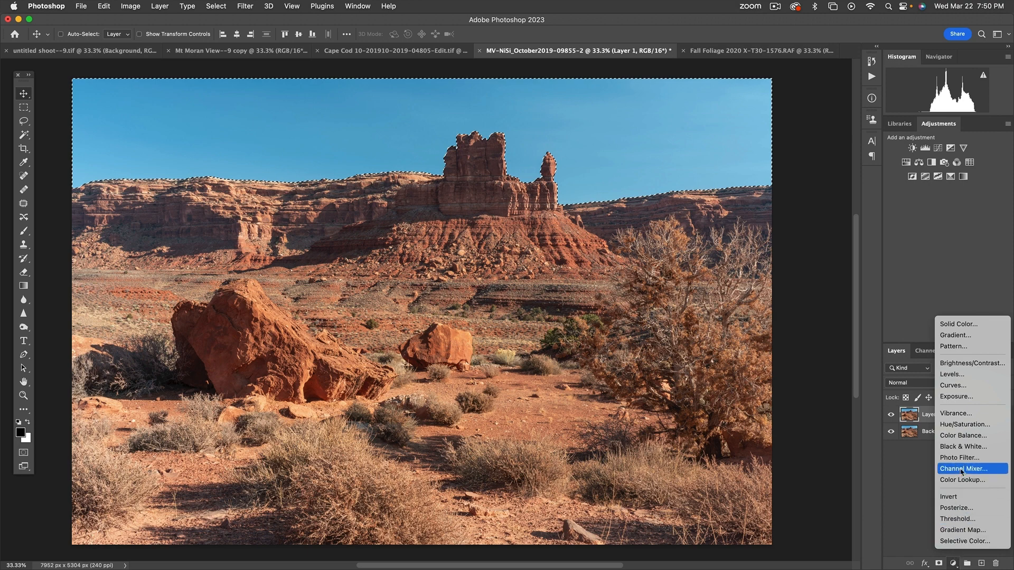
pyautogui.click(962, 438)
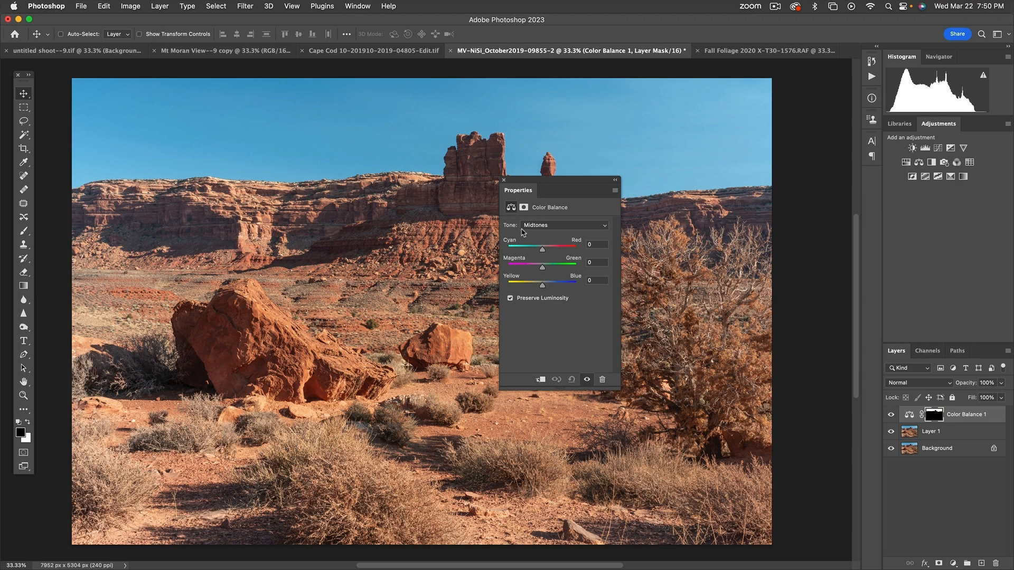
# Step: Set the sky's midtone color balance to Cyan-Red +10, Magenta-Green -7 and Yellow-Blue +15
pyautogui.click(24, 395)
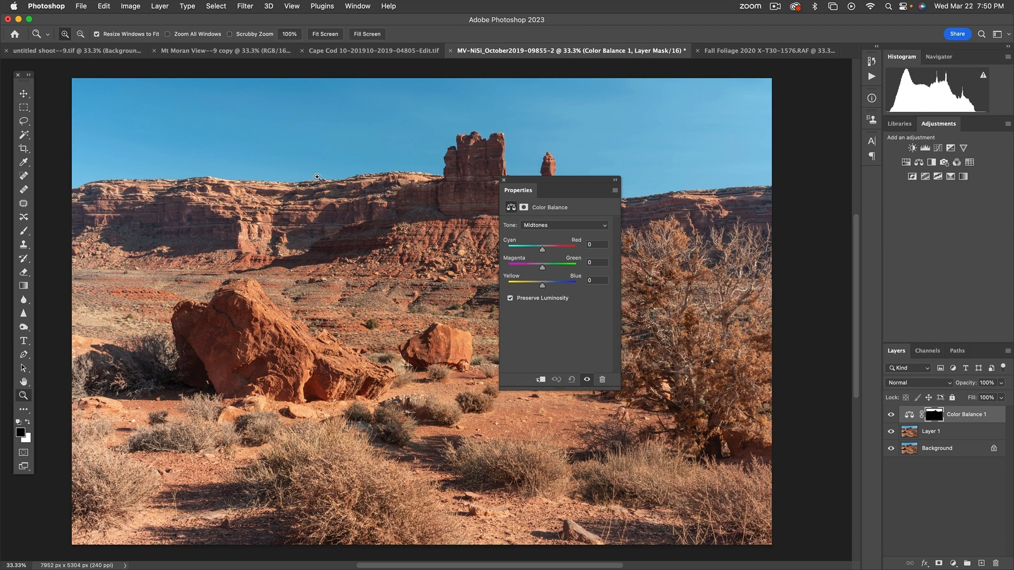
pyautogui.click(369, 170)
pyautogui.click(368, 164)
pyautogui.moveTo(388, 199); pyautogui.dragTo(294, 270)
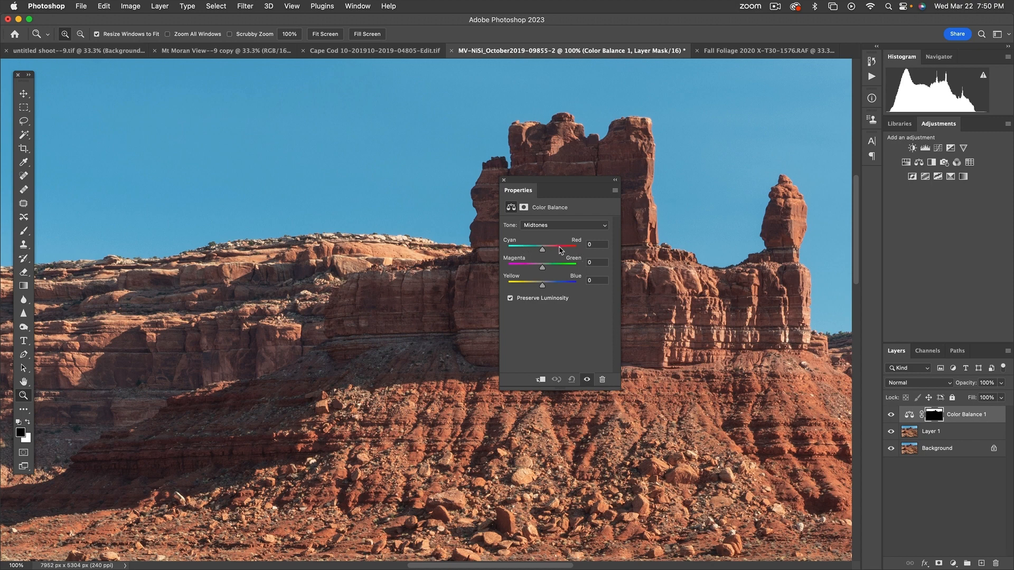
pyautogui.moveTo(543, 250)
pyautogui.mouseDown()
pyautogui.moveTo(526, 251)
pyautogui.moveTo(547, 250)
pyautogui.mouseUp()
pyautogui.click(530, 267)
pyautogui.click(550, 267)
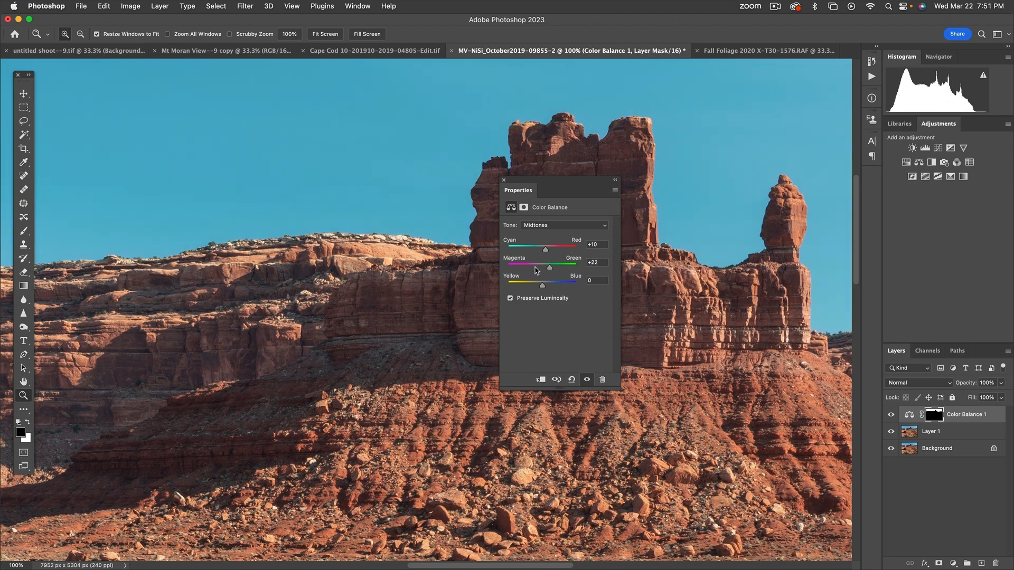
pyautogui.click(539, 268)
pyautogui.moveTo(539, 269); pyautogui.dragTo(541, 269)
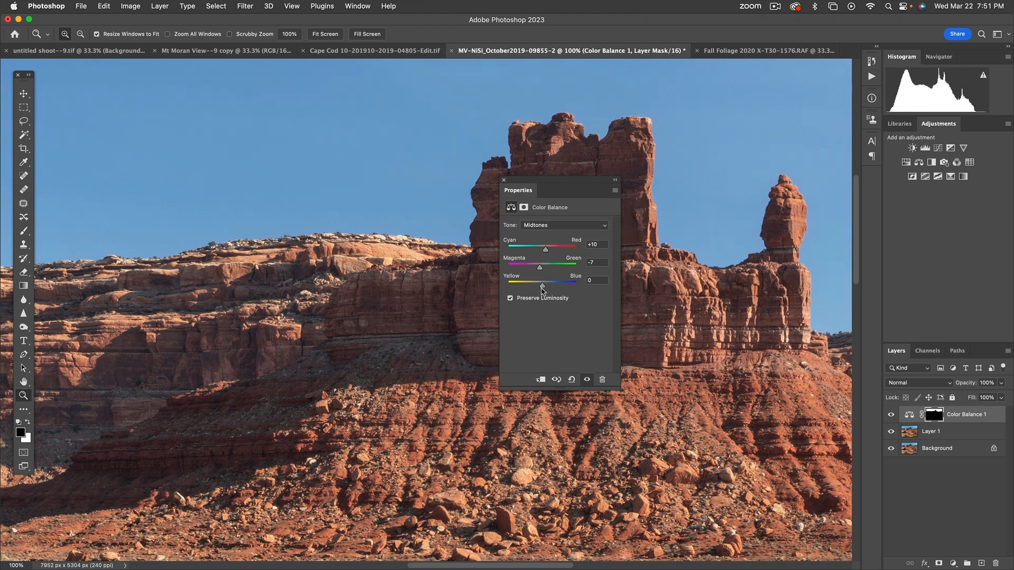
pyautogui.moveTo(551, 287); pyautogui.dragTo(549, 288)
# Step: Set the Cyan-Red balance of the sky's highlights to -8
pyautogui.click(552, 227)
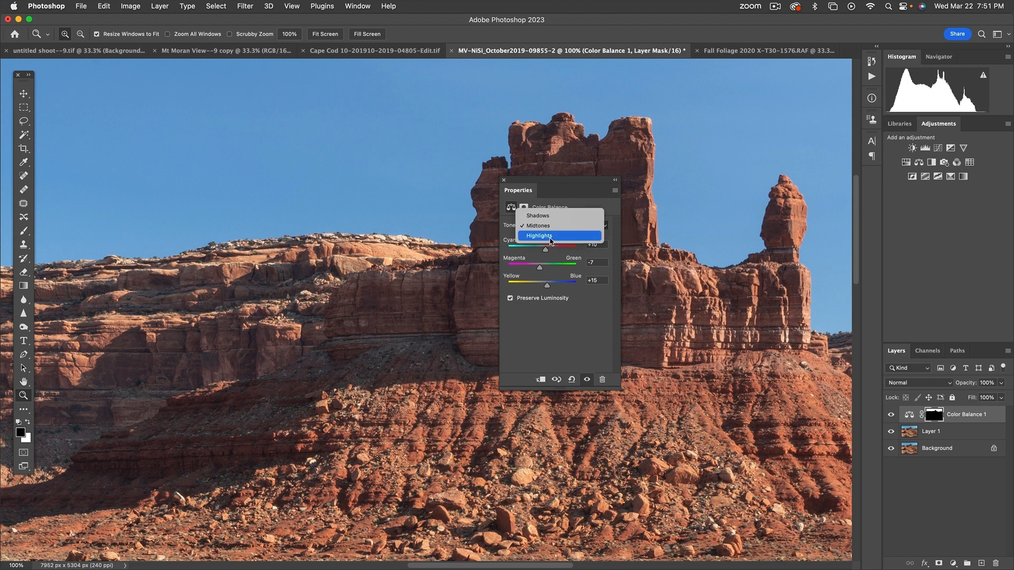
pyautogui.click(550, 237)
pyautogui.click(550, 250)
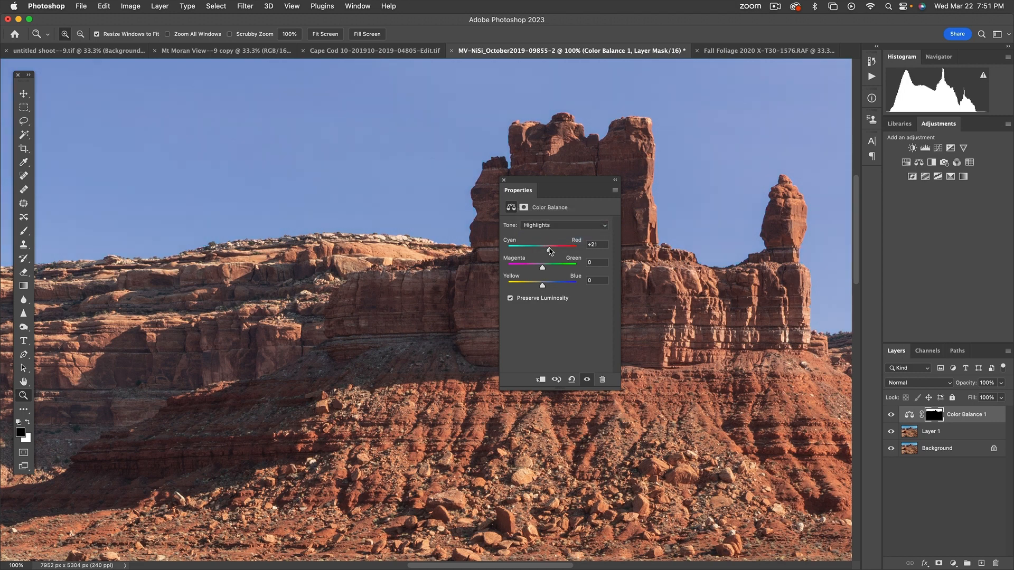
pyautogui.click(537, 249)
pyautogui.moveTo(536, 250); pyautogui.dragTo(540, 250)
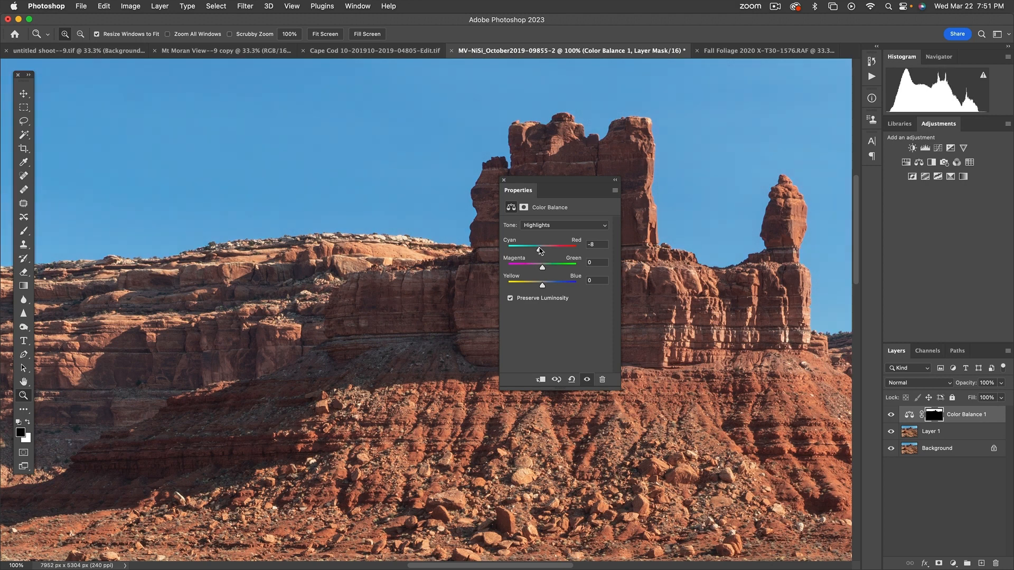
# Step: Fine-tune the color balance of the sky's highlights, and set Cyan-Red and Magenta-Green to -13 each for its shadows
pyautogui.moveTo(542, 268); pyautogui.dragTo(545, 288)
pyautogui.click(554, 225)
pyautogui.click(550, 207)
pyautogui.moveTo(542, 249)
pyautogui.mouseDown()
pyautogui.moveTo(533, 252)
pyautogui.moveTo(556, 251)
pyautogui.moveTo(539, 251)
pyautogui.mouseUp()
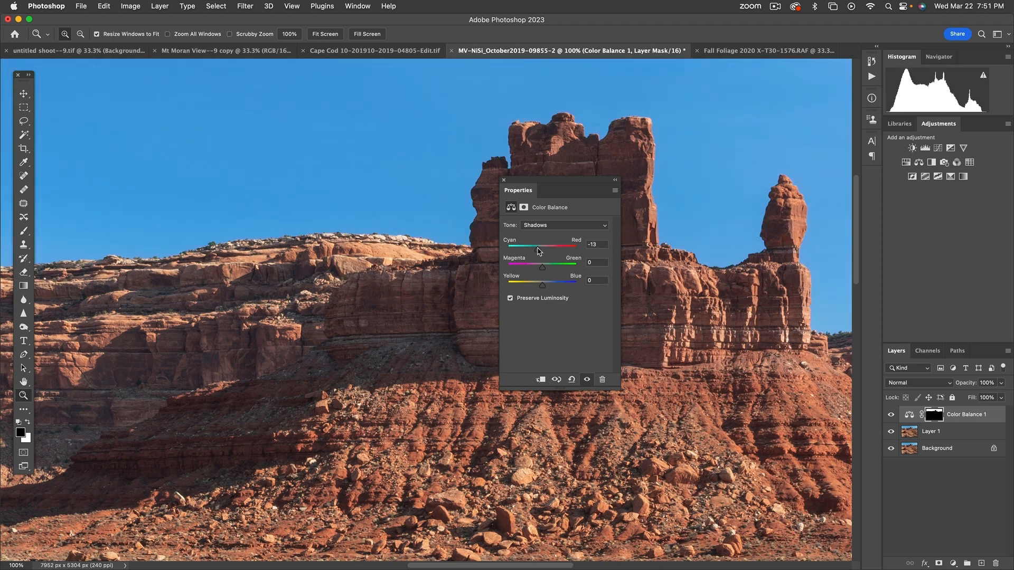
pyautogui.click(535, 267)
pyautogui.click(538, 267)
pyautogui.click(538, 267)
# Step: Set the Yellow-Blue balance of the sky's shadows to +8 and close the adjustment's properties
pyautogui.click(535, 284)
pyautogui.click(558, 286)
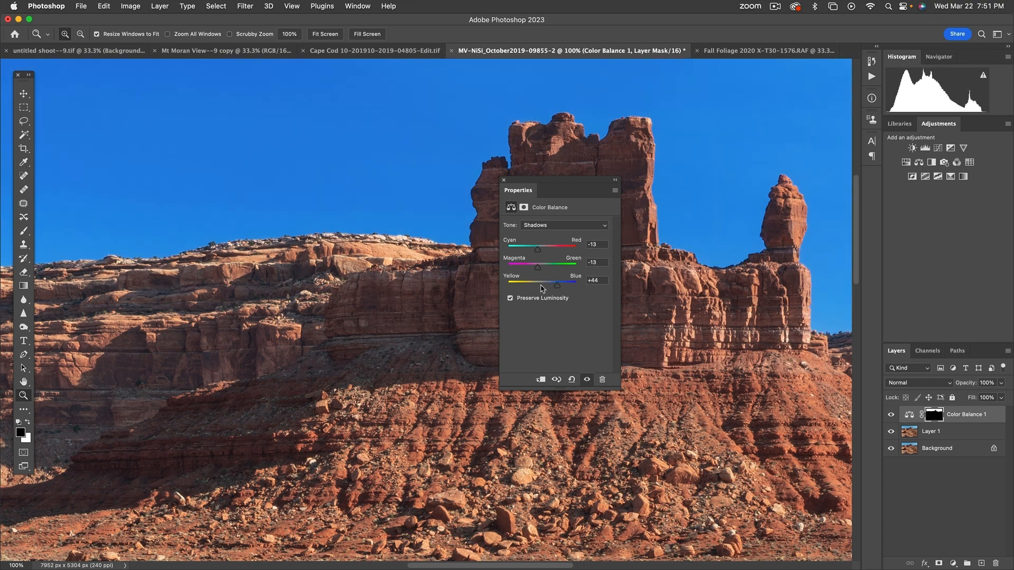
pyautogui.click(541, 285)
pyautogui.click(544, 286)
pyautogui.moveTo(545, 287); pyautogui.dragTo(547, 287)
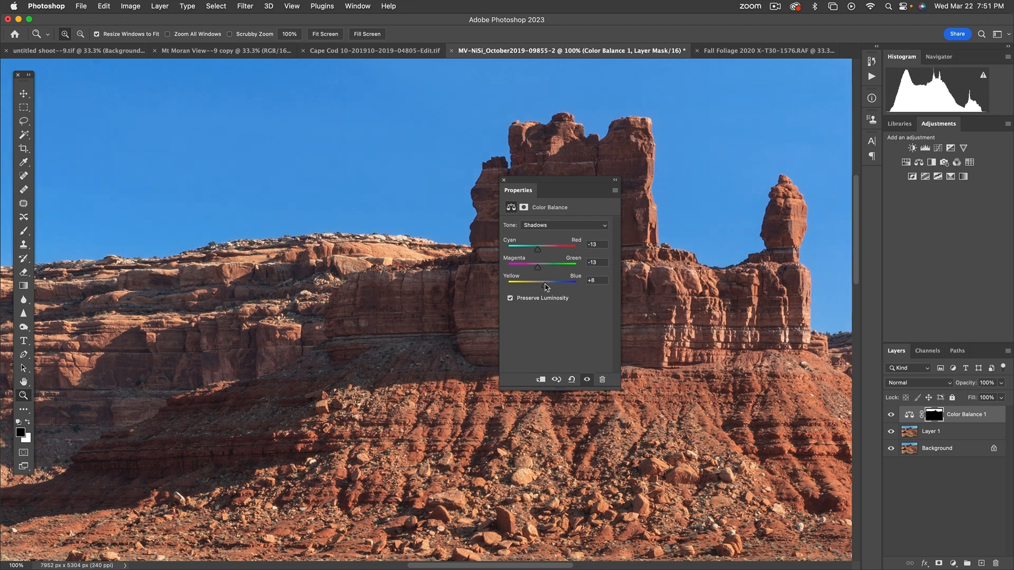
pyautogui.click(503, 180)
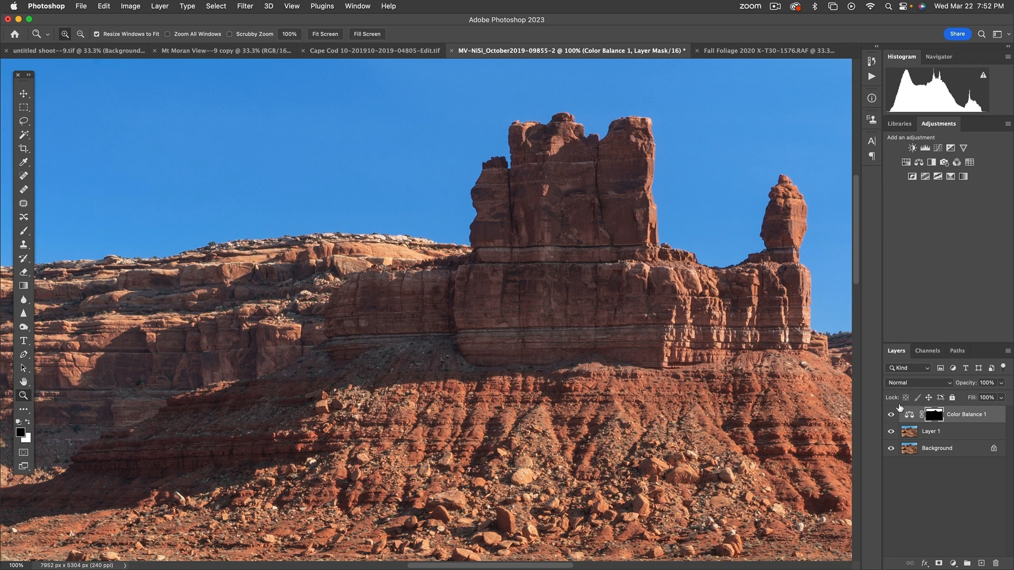
# Step: Toggle the sky's Color Balance layer off and on to compare before and after, both zoomed in and on the whole photo
pyautogui.click(892, 417)
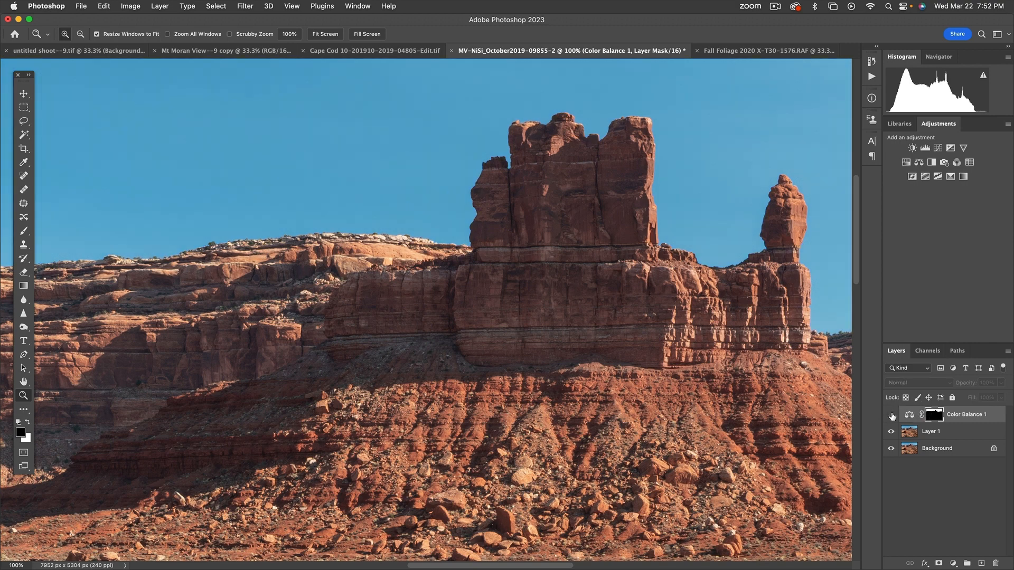
pyautogui.click(892, 417)
pyautogui.click(893, 416)
pyautogui.click(892, 416)
pyautogui.press('super+0')
pyautogui.click(892, 417)
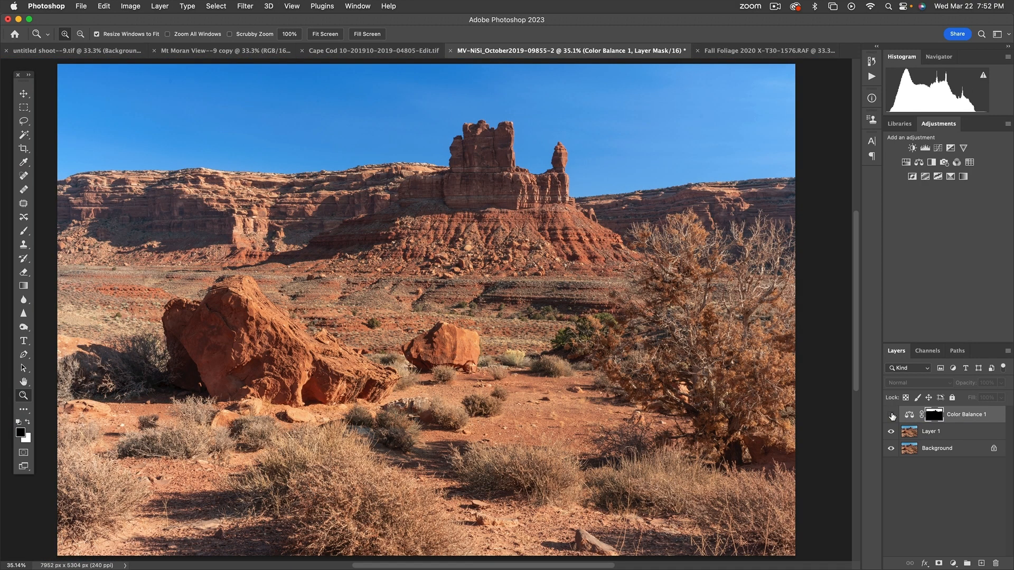
pyautogui.click(892, 416)
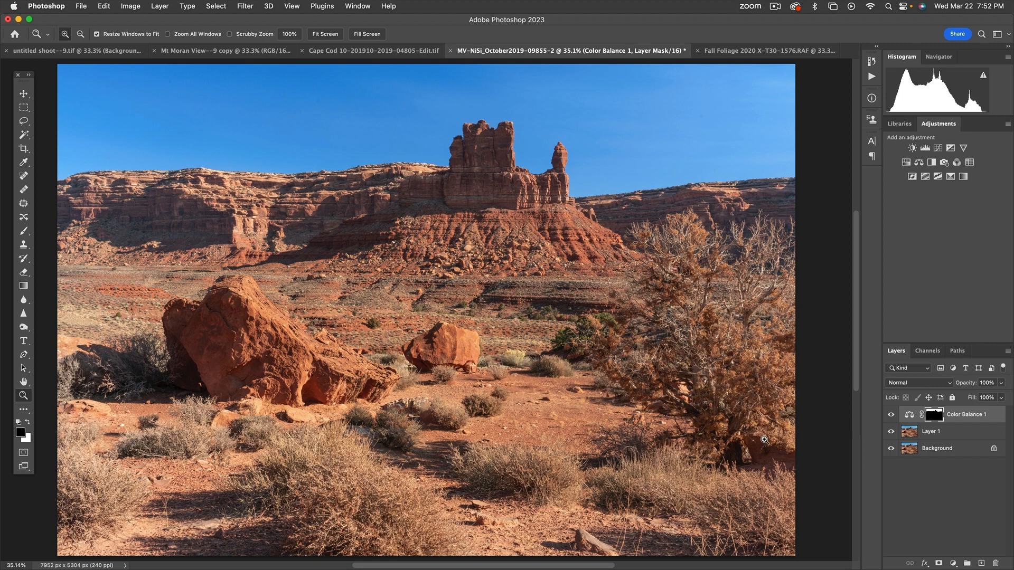
# Step: Add a second Color Balance adjustment layer above the sky's Color Balance layer and keep its properties clear of the rock tower
pyautogui.click(909, 434)
pyautogui.click(909, 415)
pyautogui.click(953, 564)
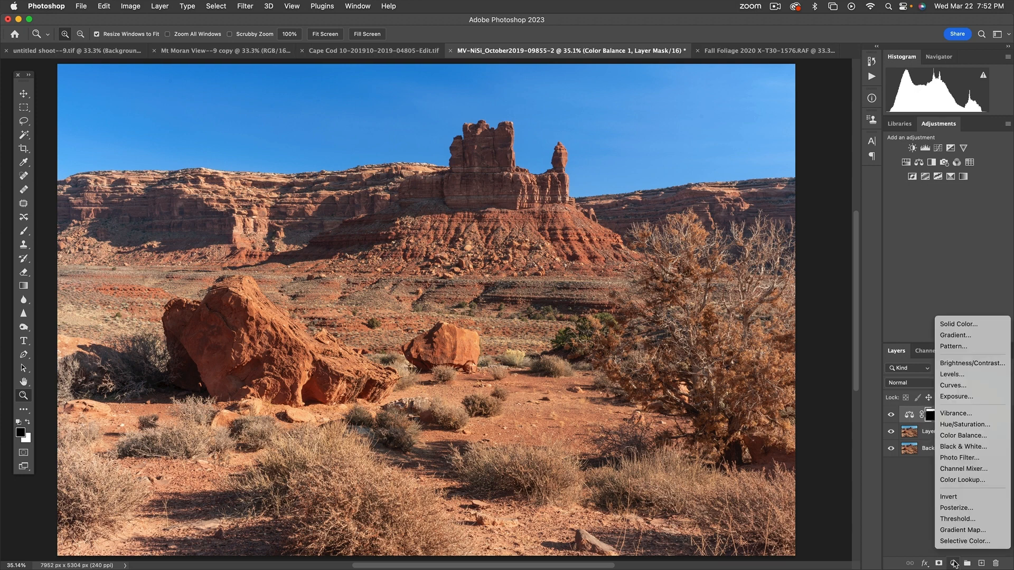
pyautogui.click(975, 441)
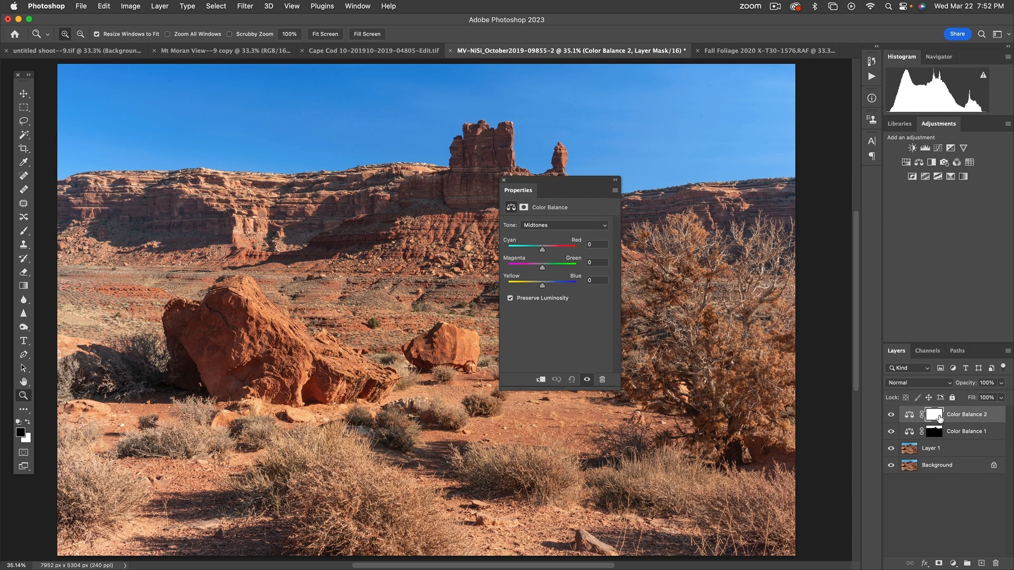
pyautogui.moveTo(581, 182); pyautogui.dragTo(677, 135)
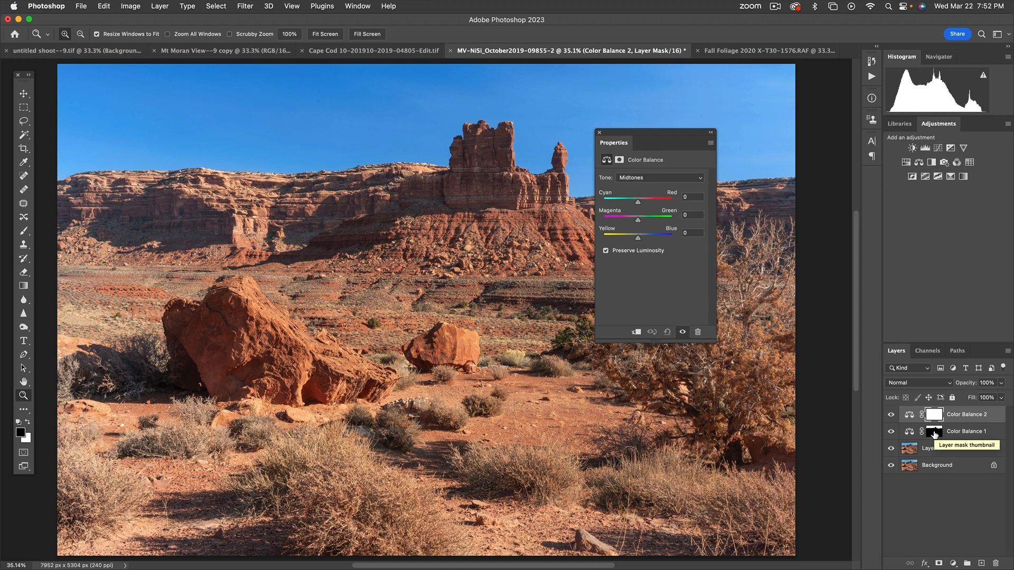
# Step: Copy the sky mask onto the Color Balance 2 layer and invert it to target the landscape below the sky
pyautogui.press('alt')
pyautogui.moveTo(936, 434); pyautogui.dragTo(936, 417)
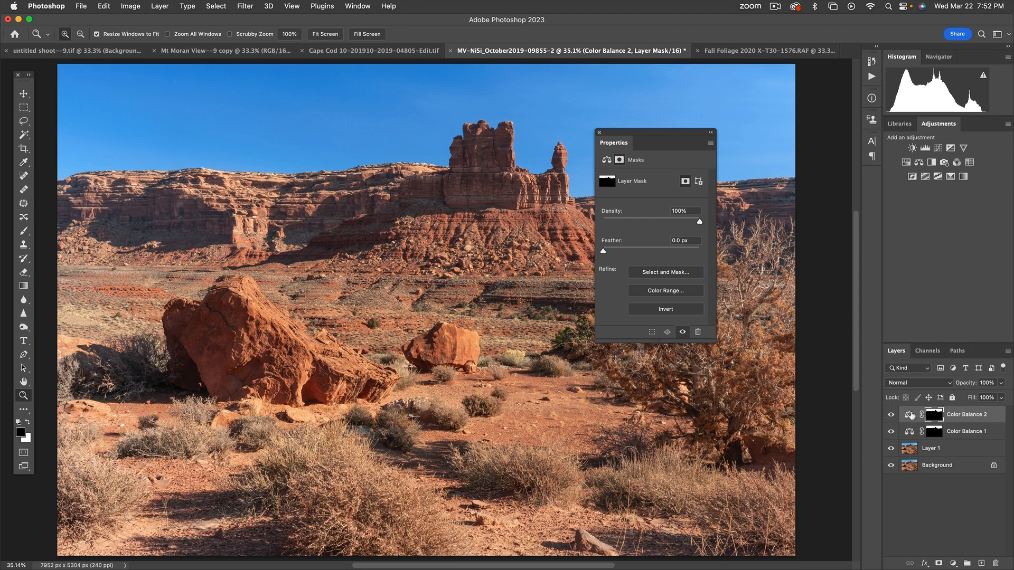
pyautogui.press('alt')
pyautogui.keyDown('alt'); pyautogui.click(936, 419); pyautogui.keyUp('alt')
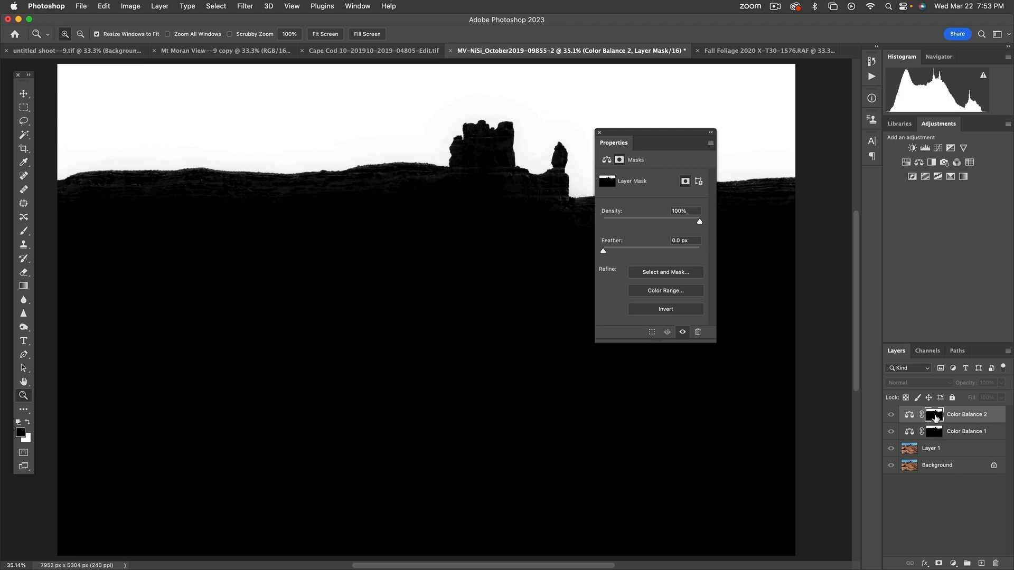
pyautogui.press('super+i')
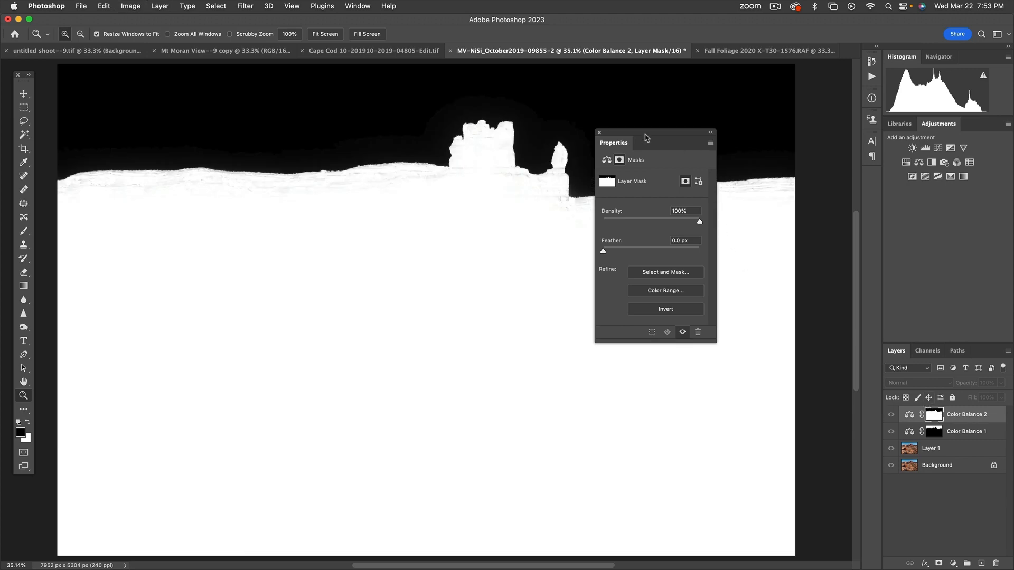
pyautogui.click(600, 133)
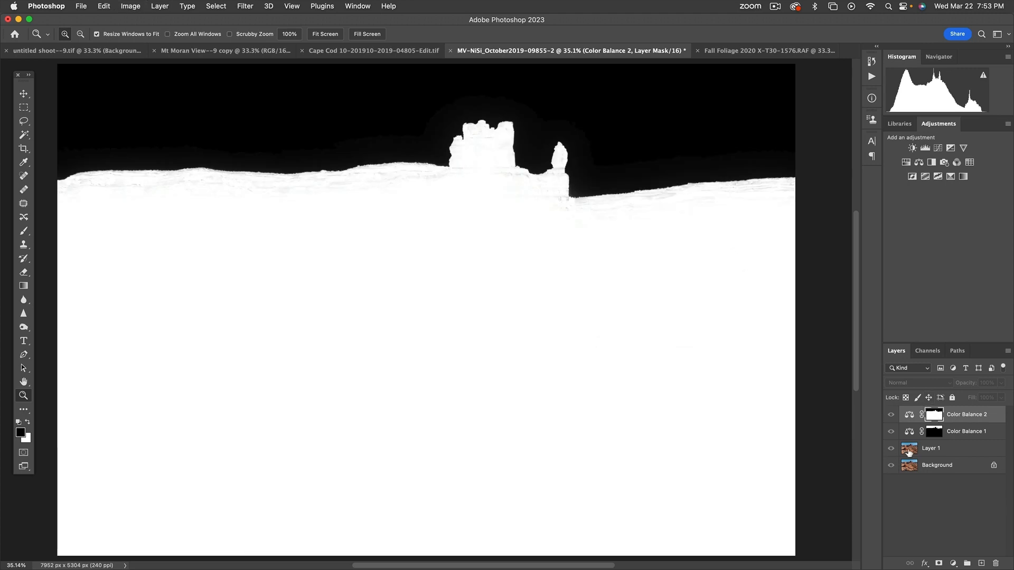
pyautogui.click(908, 417)
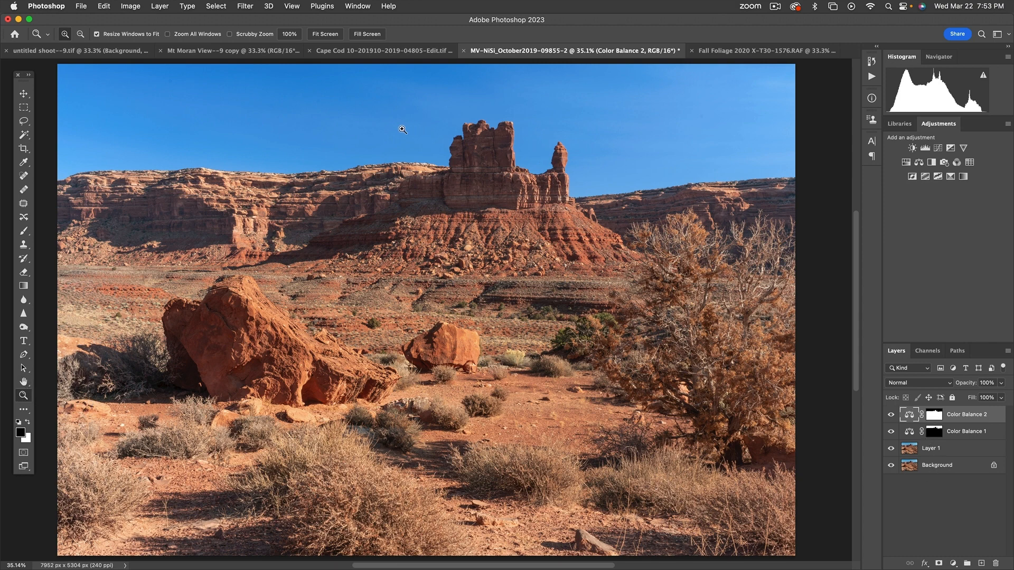
# Step: Set the landscape's midtone color balance to Cyan-Red +8, Magenta-Green +10 and Yellow-Blue +16
pyautogui.moveTo(309, 122); pyautogui.dragTo(524, 312)
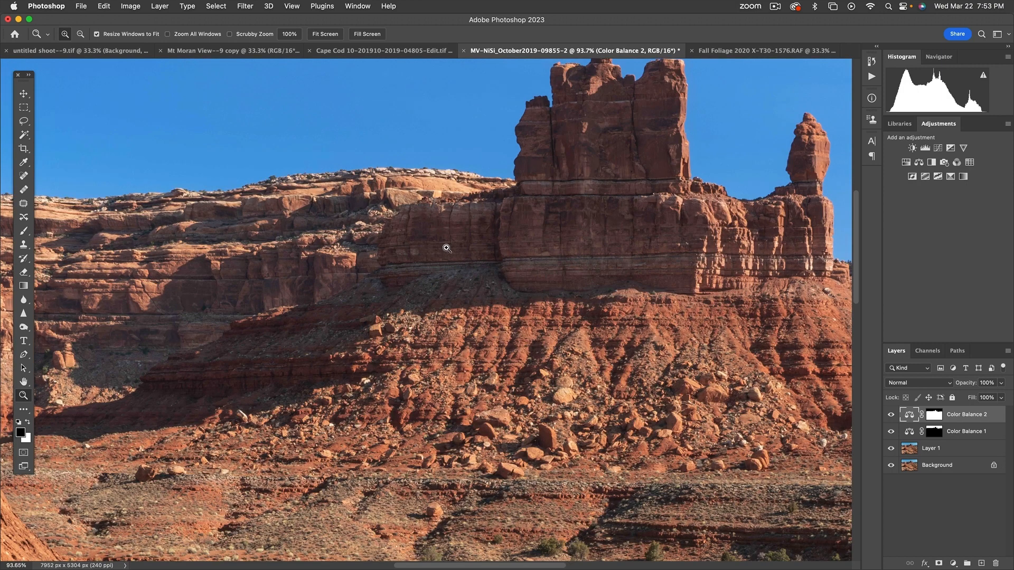
pyautogui.doubleClick(909, 416)
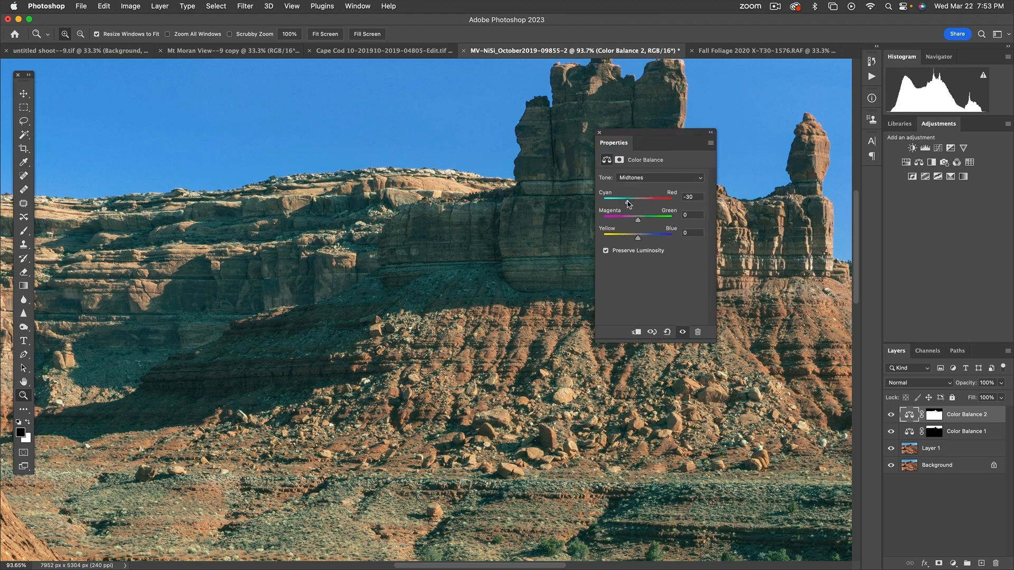
pyautogui.moveTo(639, 203); pyautogui.dragTo(641, 205)
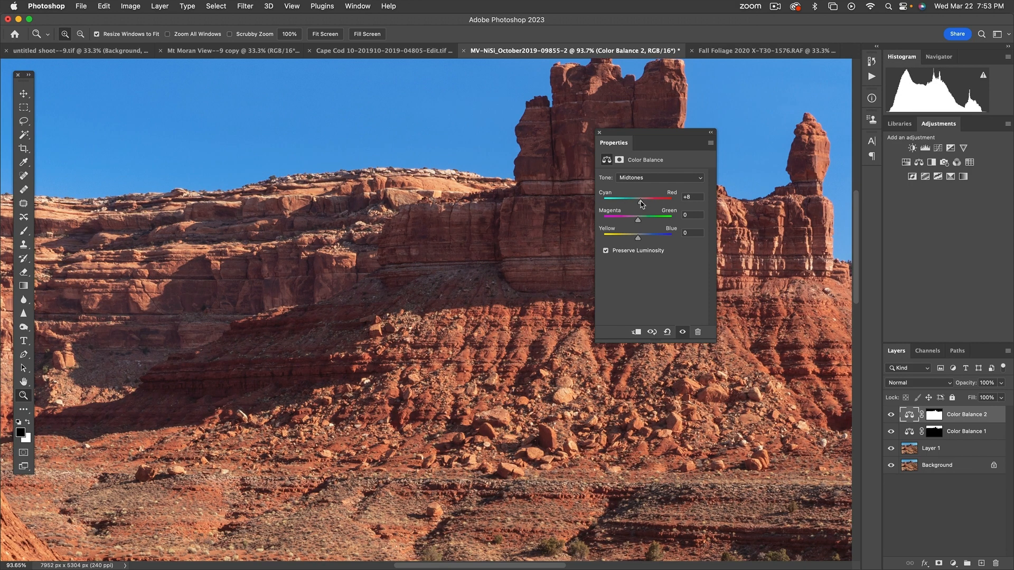
pyautogui.click(628, 218)
pyautogui.click(646, 219)
pyautogui.moveTo(647, 221)
pyautogui.mouseDown()
pyautogui.moveTo(627, 221)
pyautogui.moveTo(642, 221)
pyautogui.mouseUp()
pyautogui.click(649, 237)
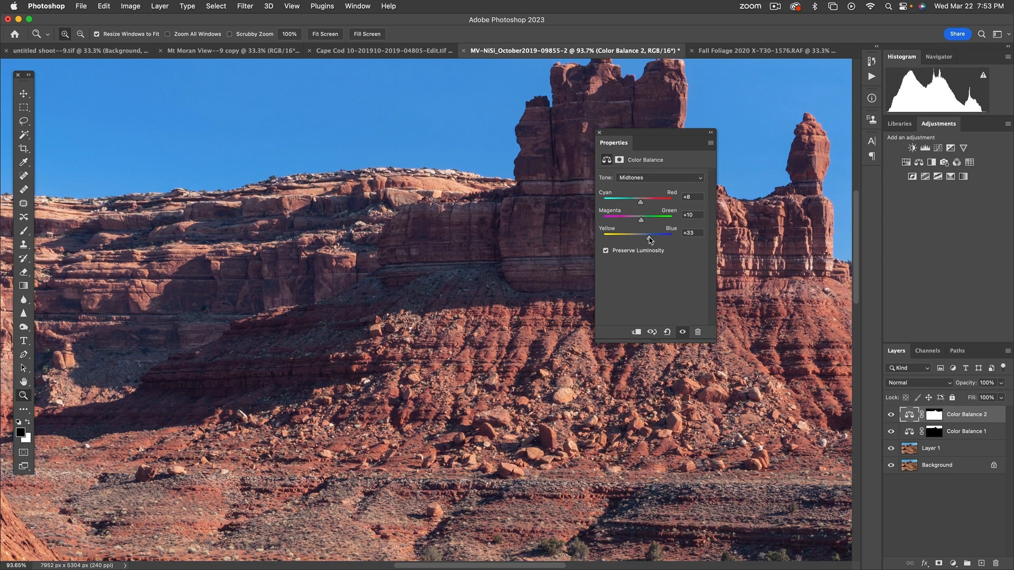
pyautogui.moveTo(650, 239); pyautogui.dragTo(644, 239)
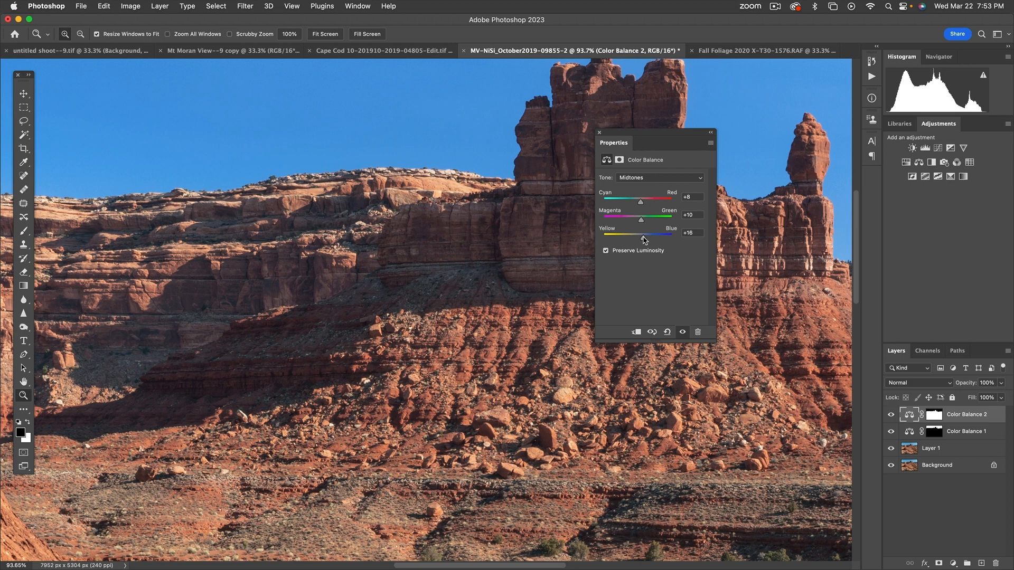
# Step: Set the color balance of the landscape's highlights to Cyan-Red +15, Magenta-Green +19 and Yellow-Blue +13
pyautogui.click(641, 178)
pyautogui.click(633, 190)
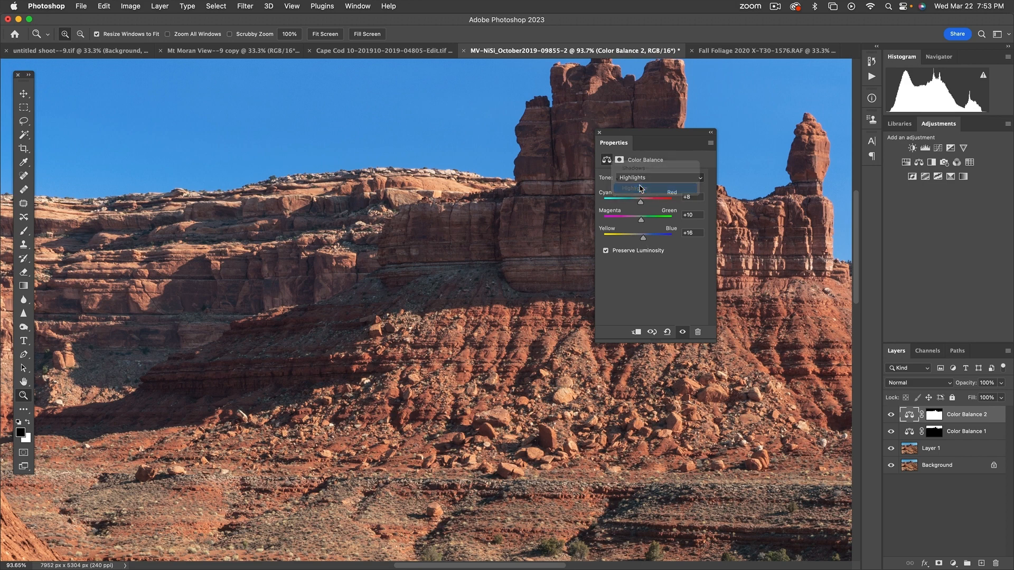
pyautogui.moveTo(638, 203); pyautogui.dragTo(644, 203)
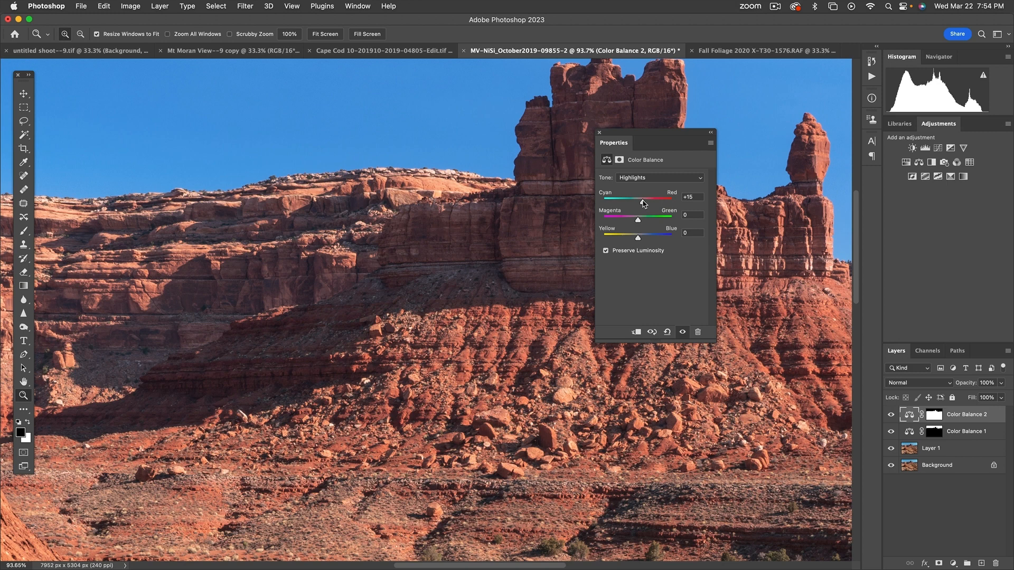
pyautogui.click(632, 220)
pyautogui.click(647, 219)
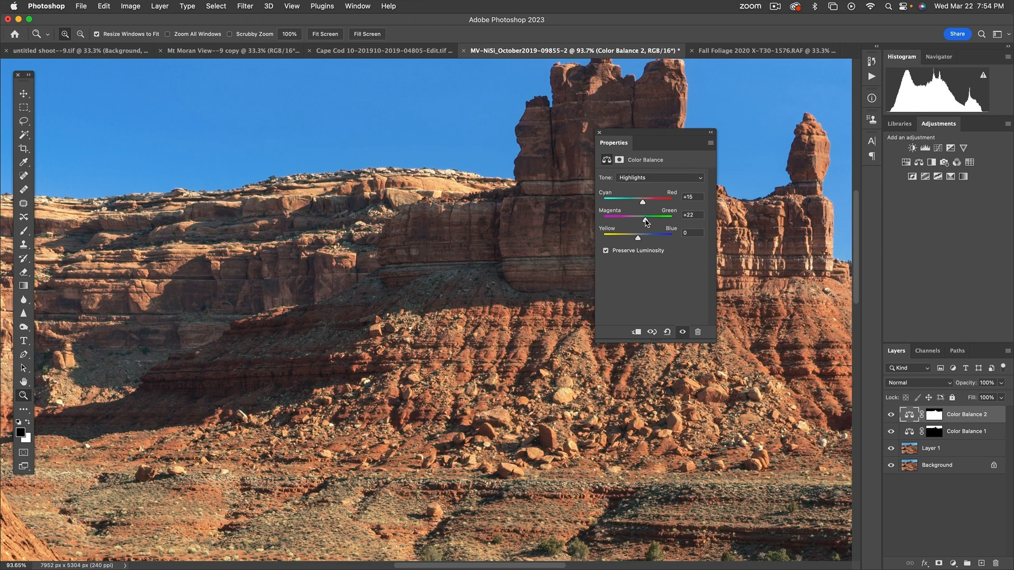
pyautogui.click(632, 238)
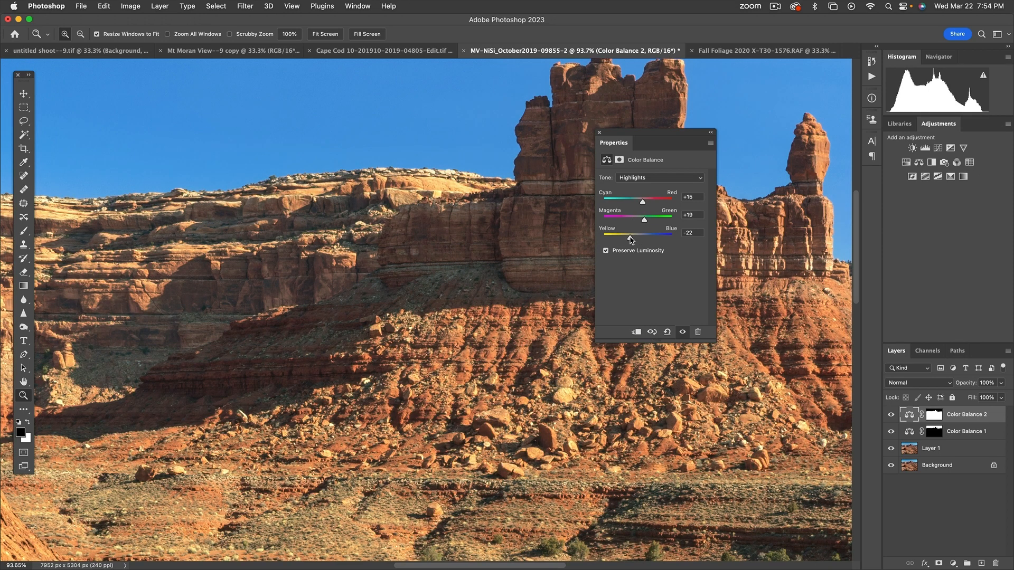
pyautogui.click(645, 238)
pyautogui.moveTo(645, 239); pyautogui.dragTo(643, 239)
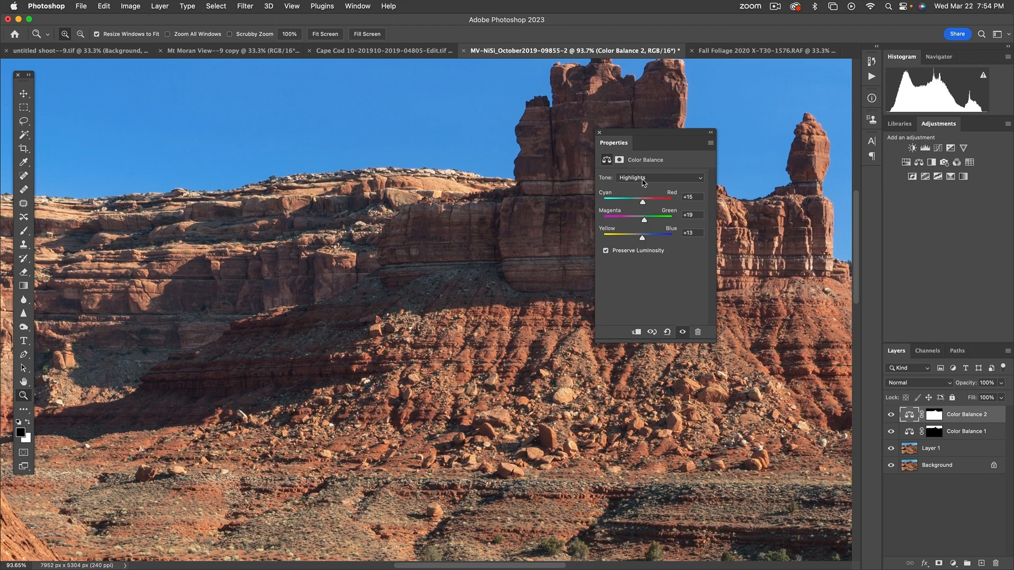
# Step: Set the Cyan-Red balance of the landscape's shadows to +7 and fine-tune their remaining color balance
pyautogui.click(644, 178)
pyautogui.click(645, 157)
pyautogui.click(643, 202)
pyautogui.moveTo(634, 201); pyautogui.dragTo(640, 203)
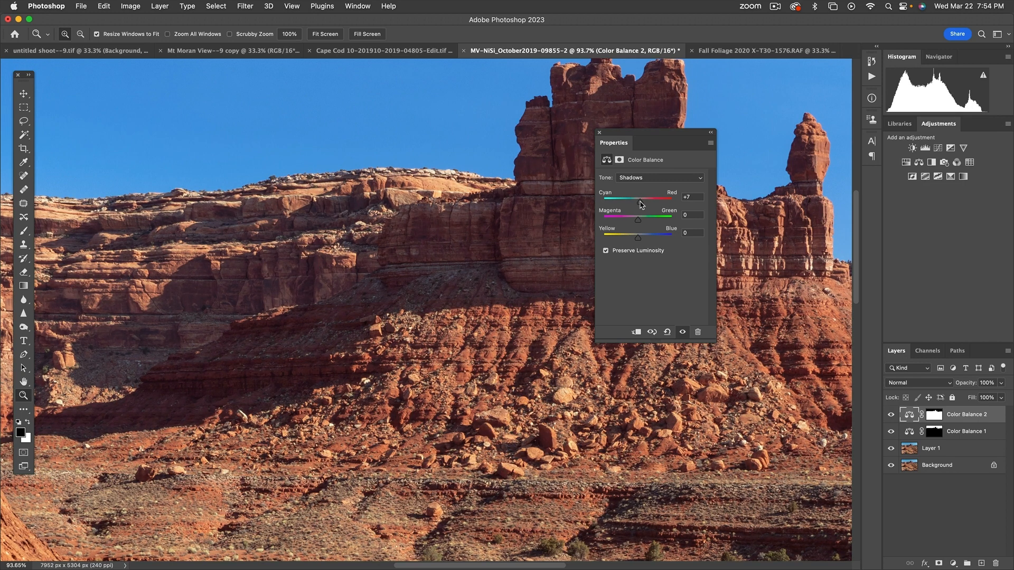
pyautogui.moveTo(638, 220); pyautogui.dragTo(644, 239)
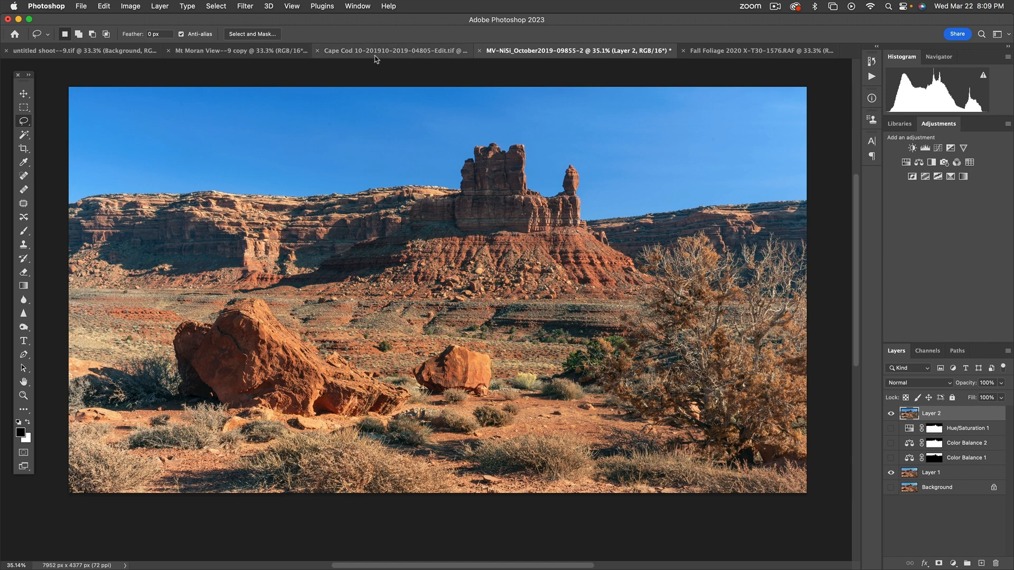
# Step: Select the cloudy sky down to the horizon with a rectangular marquee in the Fall Foliage photo
pyautogui.click(728, 53)
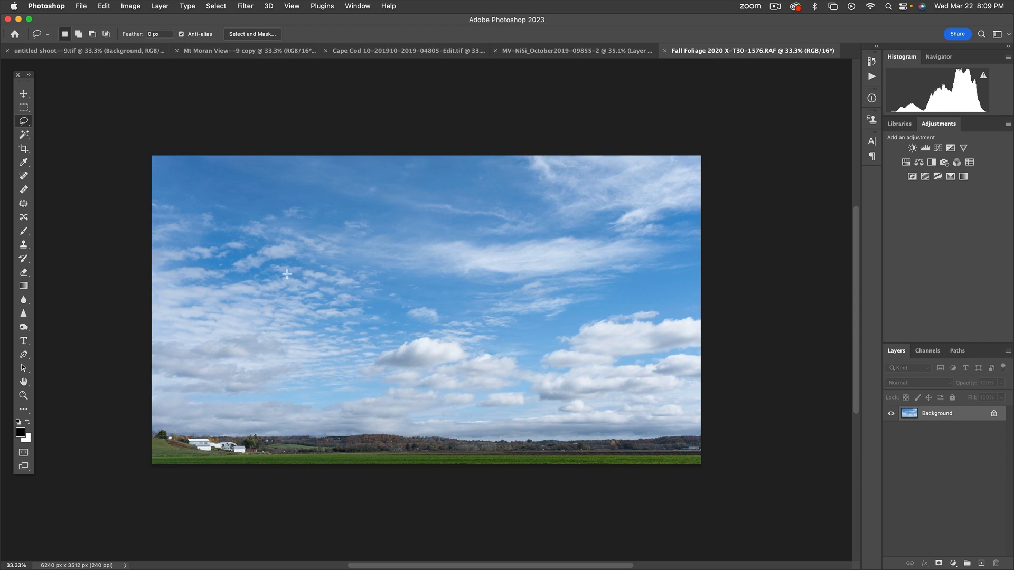
pyautogui.press('m')
pyautogui.moveTo(135, 148); pyautogui.dragTo(732, 440)
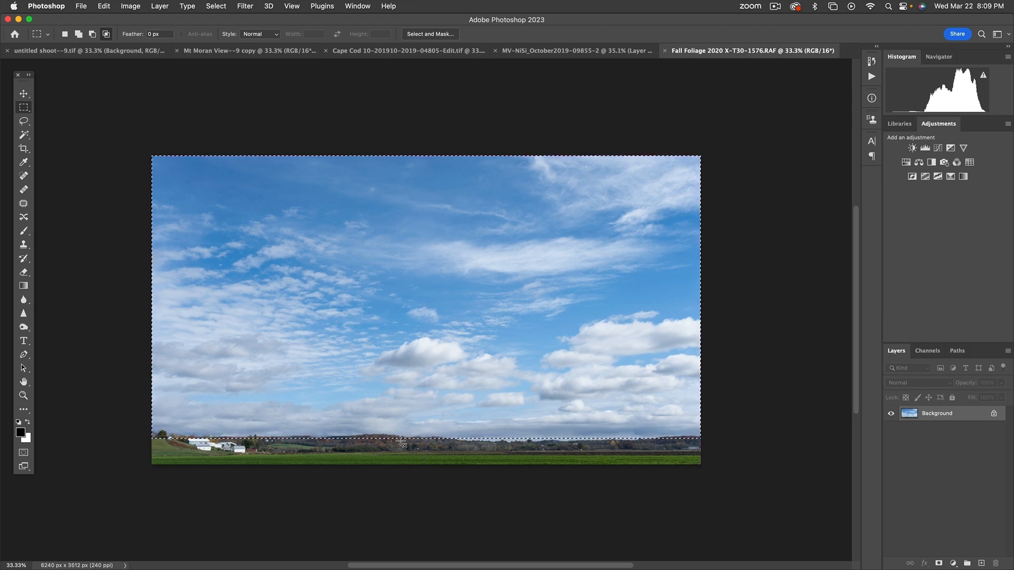
pyautogui.click(575, 52)
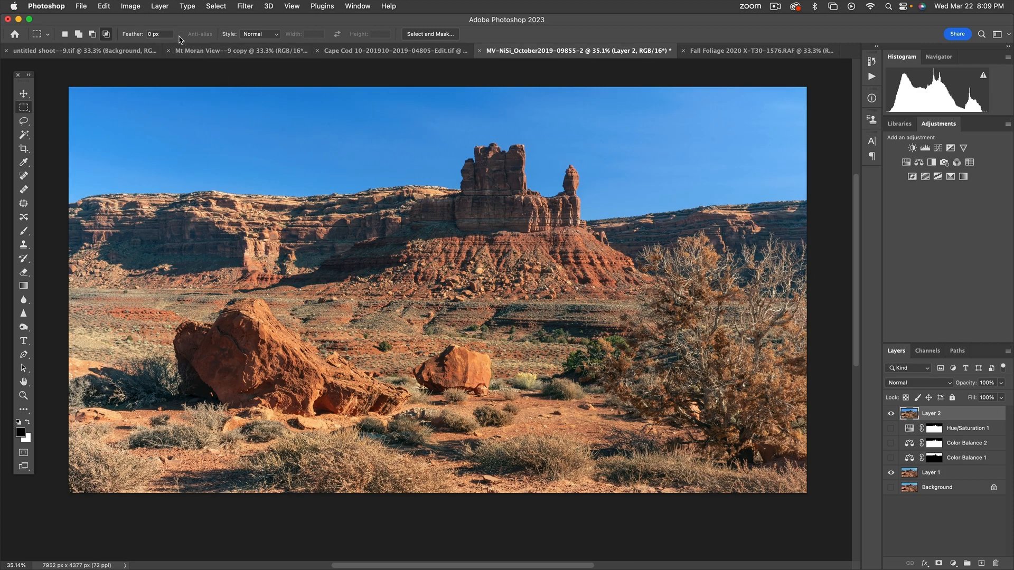
pyautogui.click(105, 6)
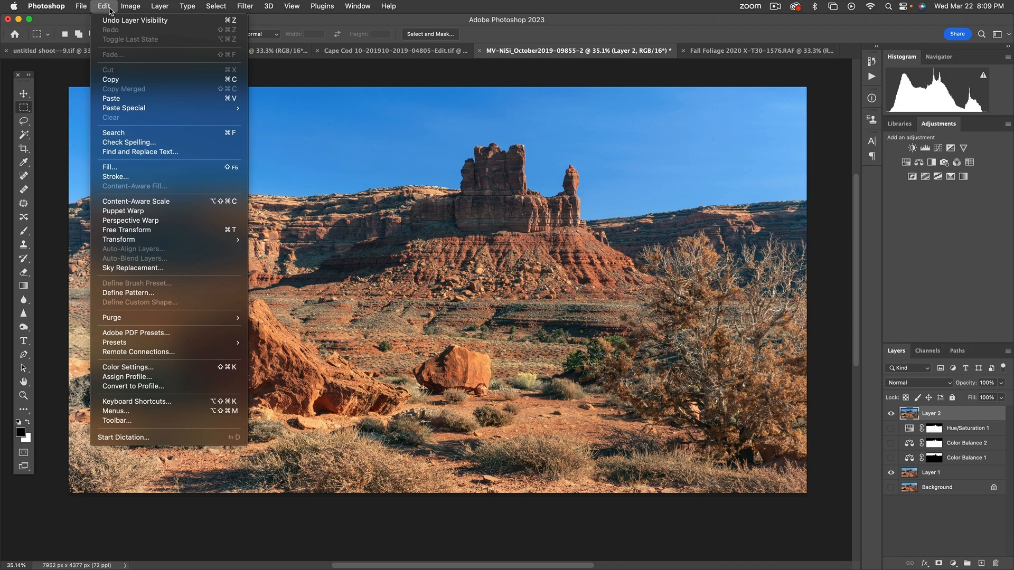
pyautogui.moveTo(217, 4)
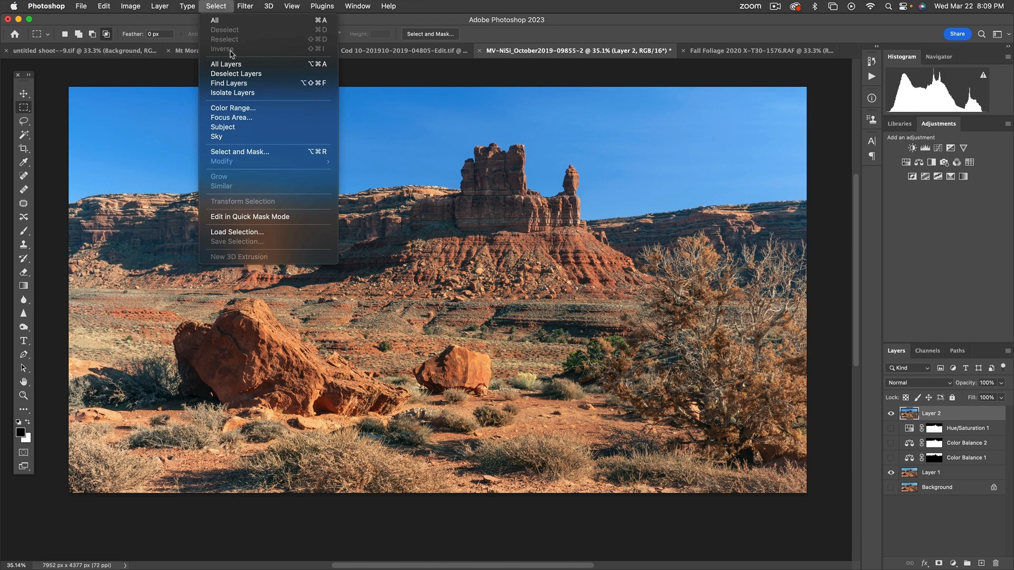
pyautogui.click(245, 233)
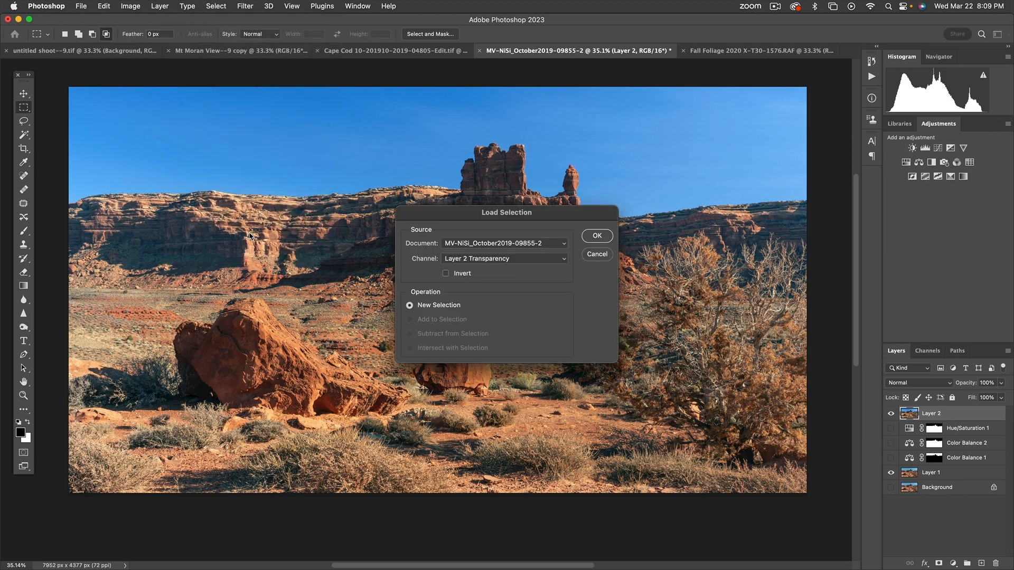
pyautogui.click(490, 259)
pyautogui.click(490, 275)
pyautogui.click(594, 236)
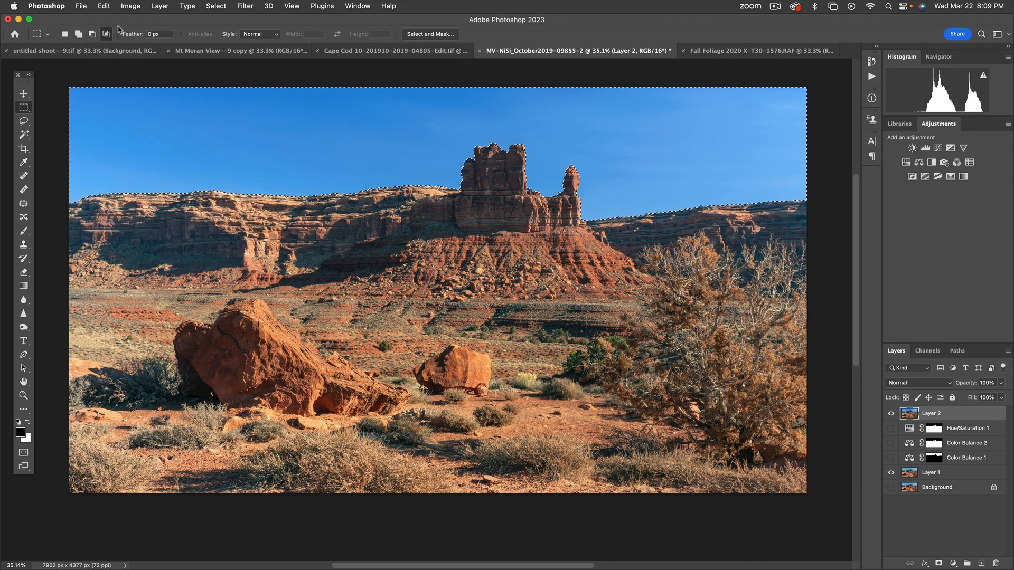
# Step: Paste the copied clouds into the desert photo's sky selection and shift them to the right within the mask
pyautogui.click(106, 6)
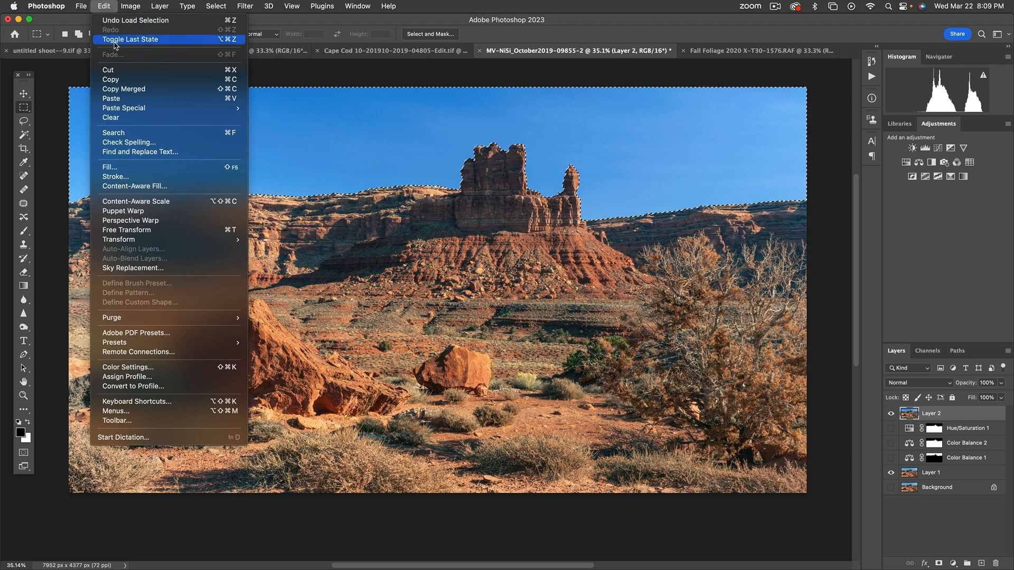
pyautogui.moveTo(127, 108)
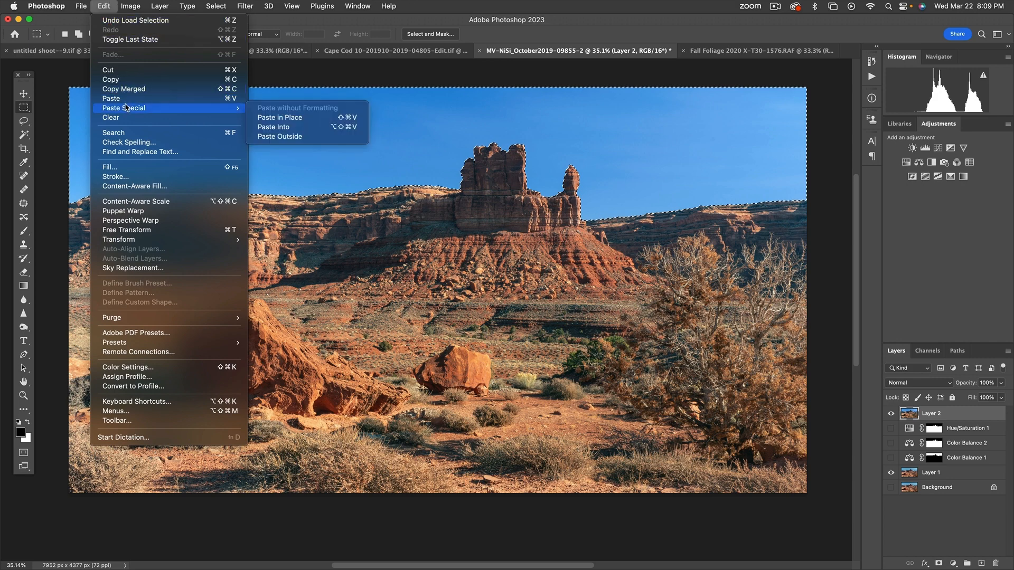
pyautogui.click(283, 127)
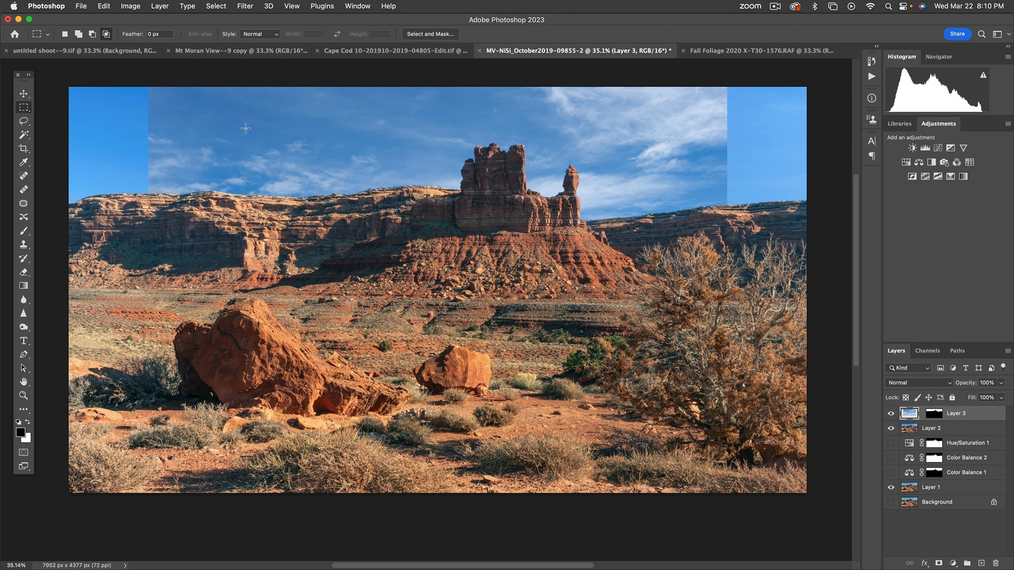
pyautogui.press('v')
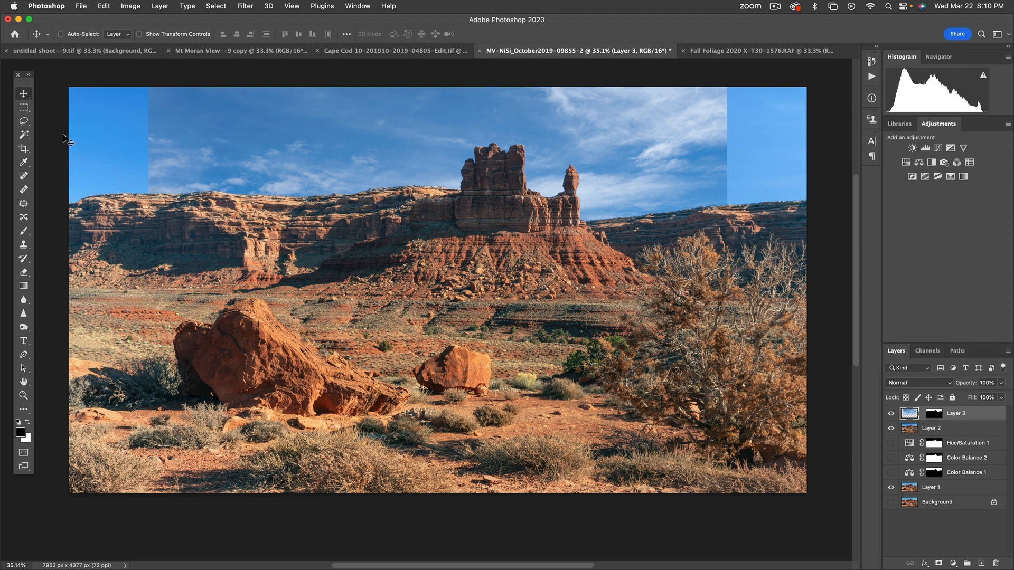
pyautogui.moveTo(258, 142); pyautogui.dragTo(282, 137)
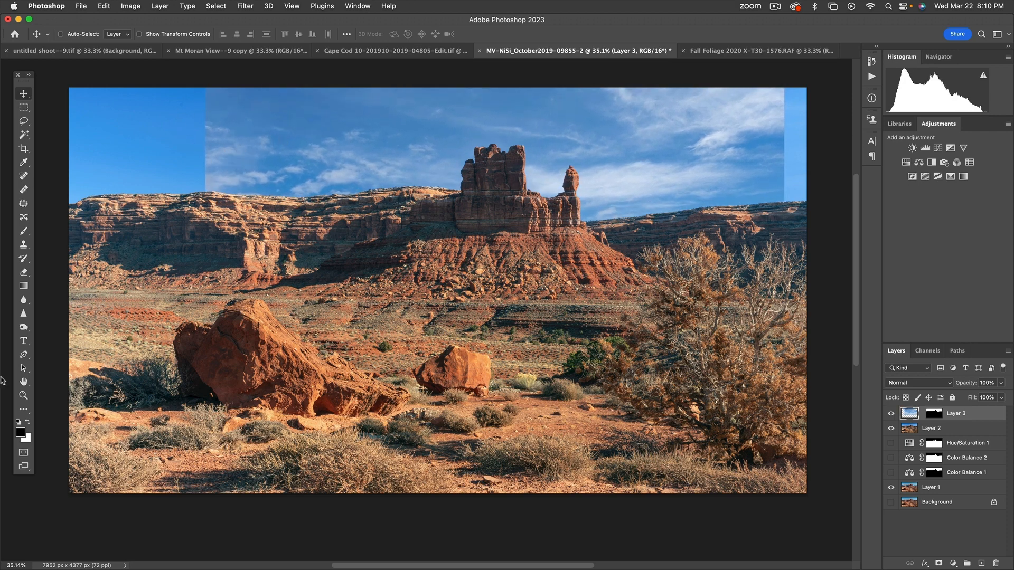
# Step: Fine-tune the Red channel's midtones with Levels on the pasted clouds, matching the original sky at the left seam
pyautogui.click(24, 396)
pyautogui.moveTo(252, 141); pyautogui.dragTo(159, 88)
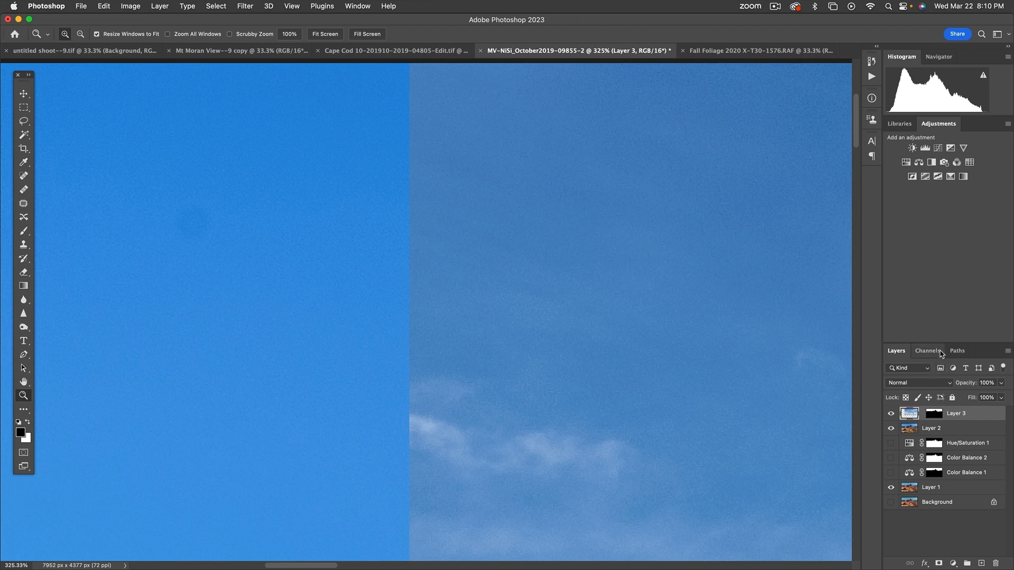
pyautogui.click(928, 352)
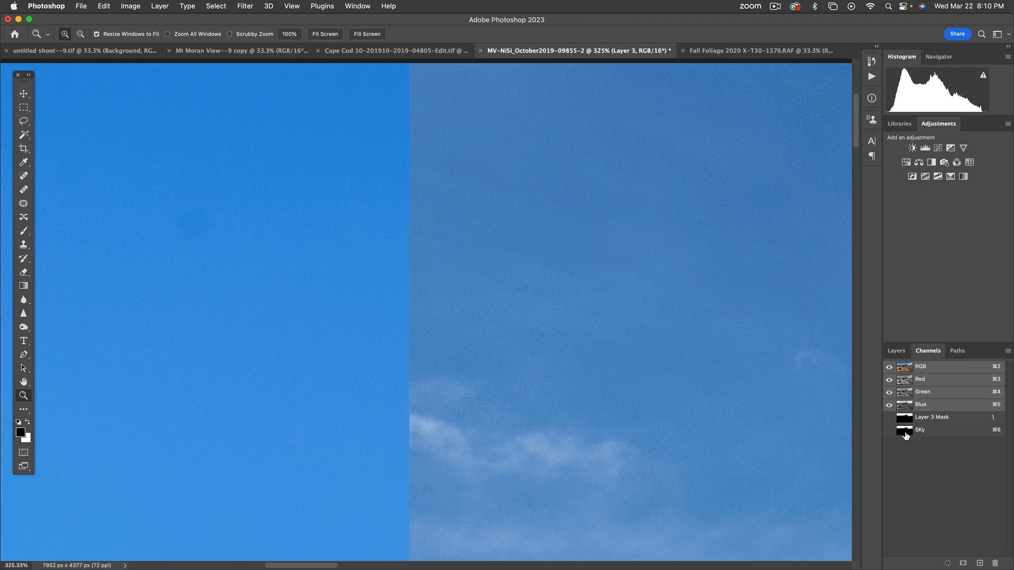
pyautogui.click(905, 383)
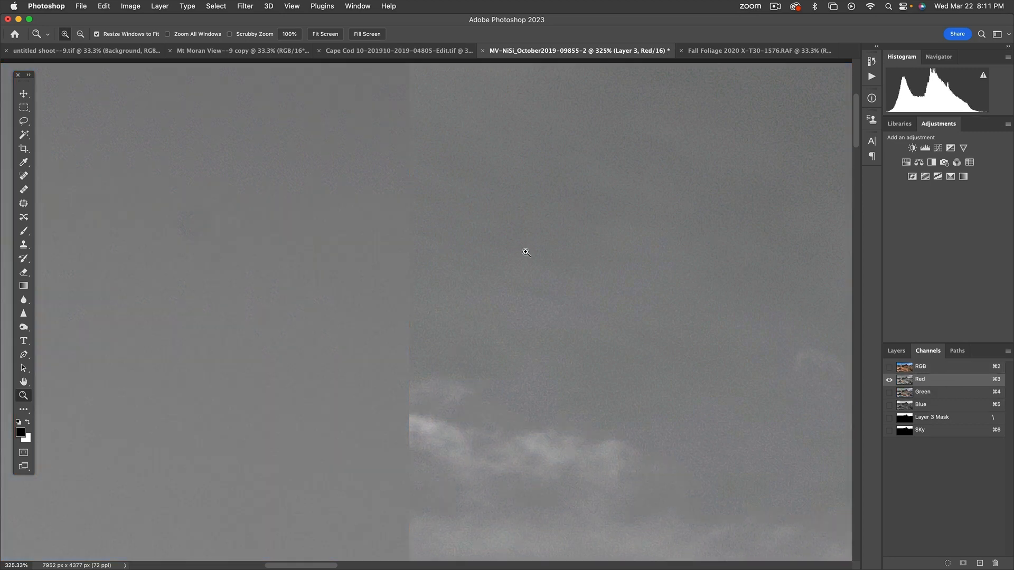
pyautogui.click(212, 6)
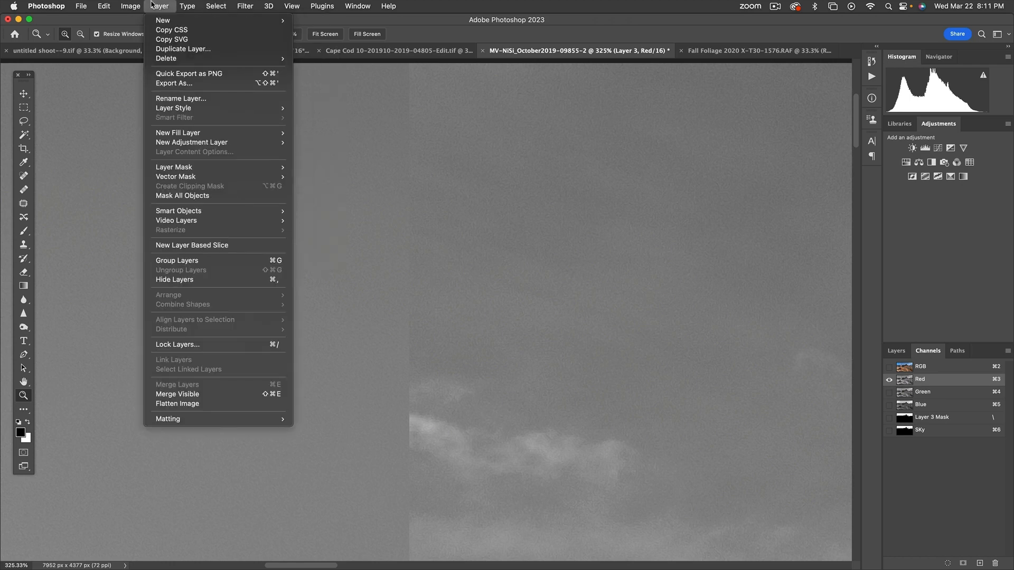
pyautogui.moveTo(139, 7)
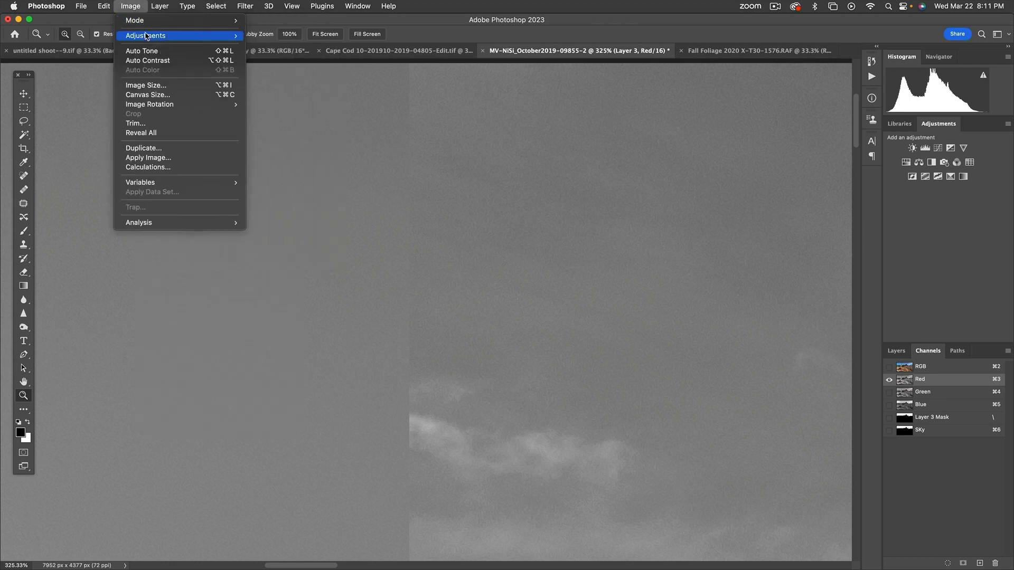
pyautogui.moveTo(147, 36)
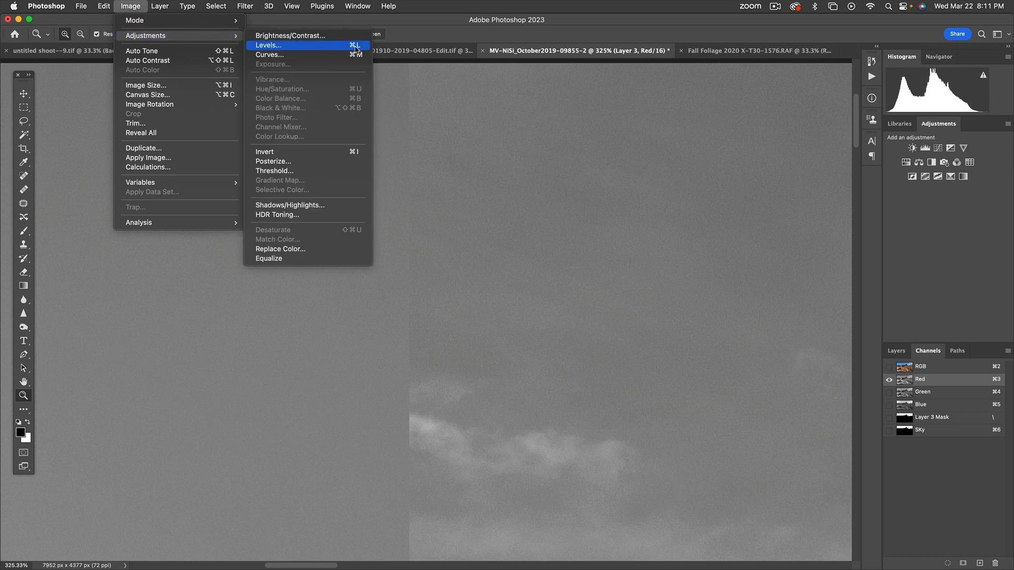
pyautogui.click(321, 45)
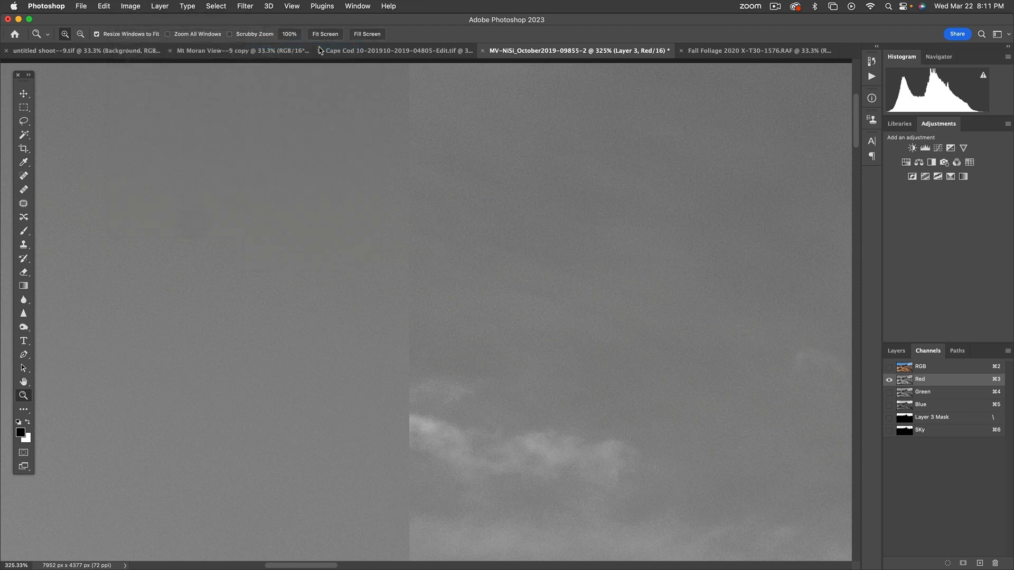
pyautogui.moveTo(727, 227); pyautogui.dragTo(453, 219)
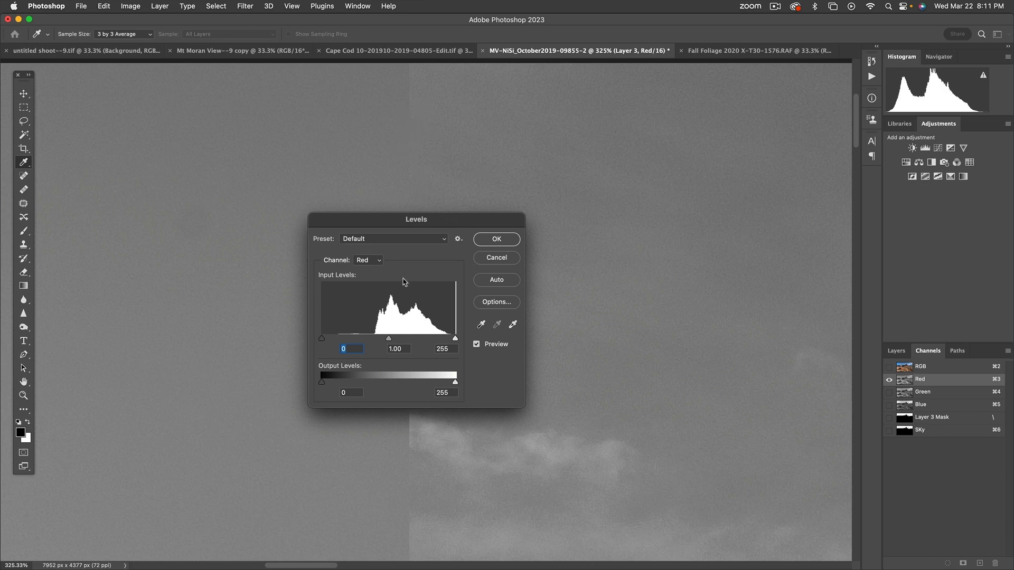
pyautogui.moveTo(389, 342)
pyautogui.mouseDown()
pyautogui.moveTo(379, 342)
pyautogui.moveTo(390, 342)
pyautogui.mouseUp()
pyautogui.click(494, 245)
pyautogui.press('z')
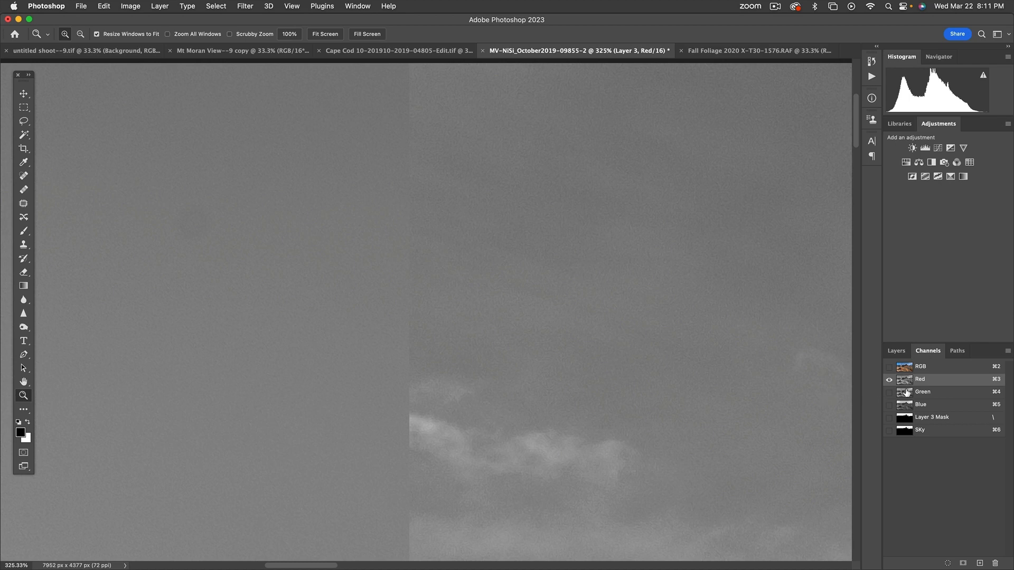
# Step: Set the Green channel's Levels midtone to 1.06 on the pasted clouds to match the original sky's tone
pyautogui.click(907, 393)
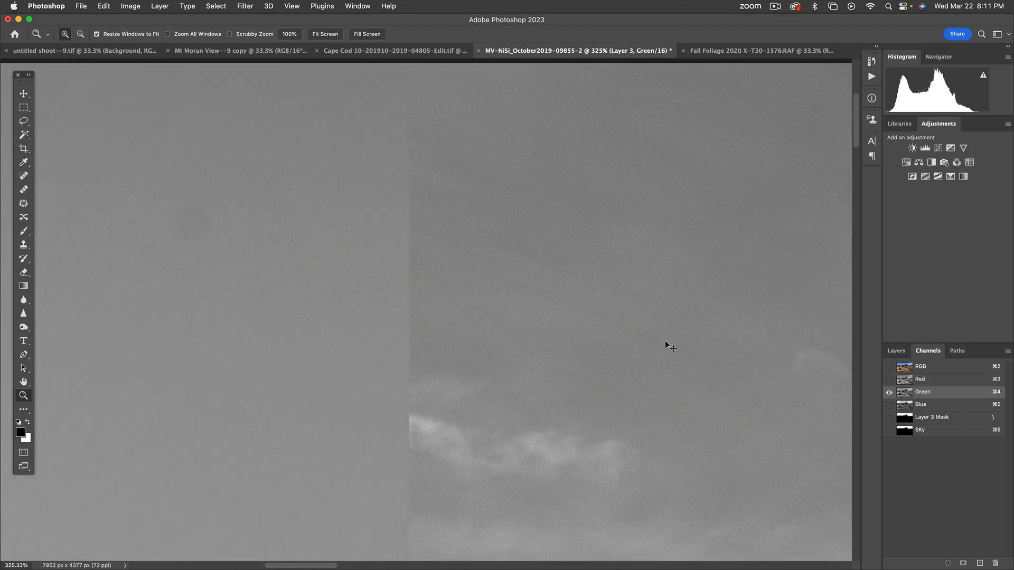
pyautogui.press('super+l')
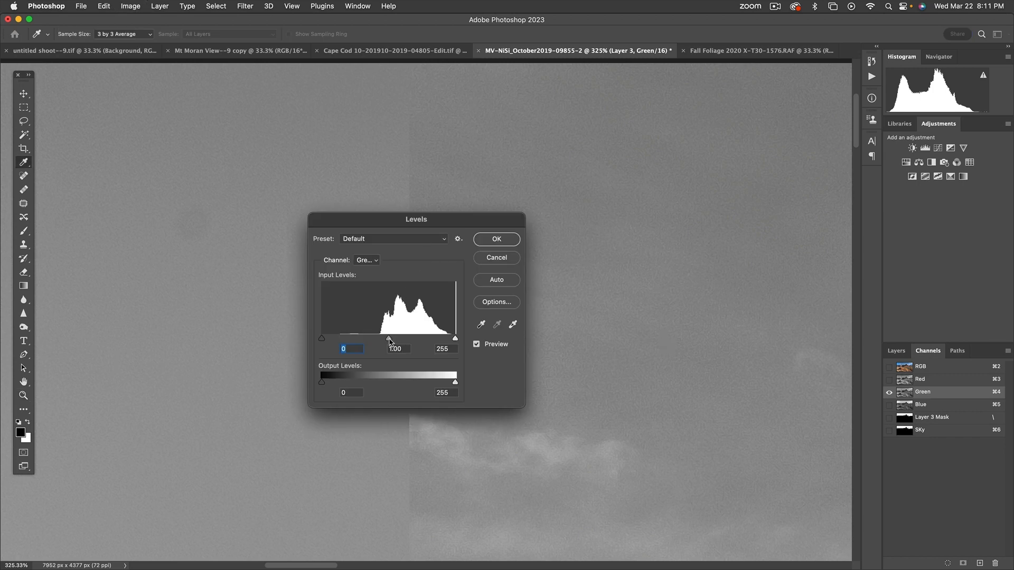
pyautogui.moveTo(390, 339); pyautogui.dragTo(395, 339)
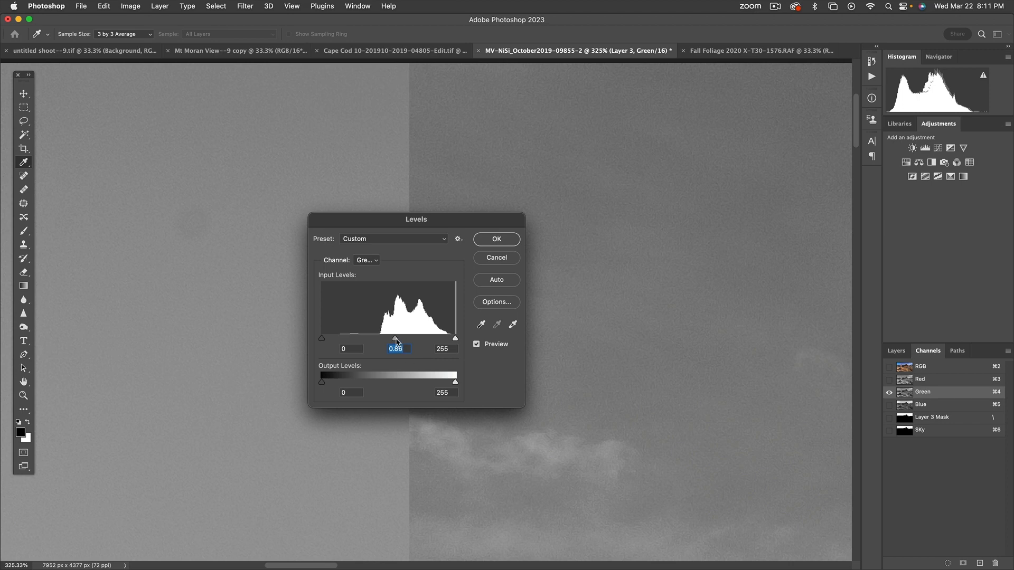
pyautogui.moveTo(396, 341); pyautogui.dragTo(387, 341)
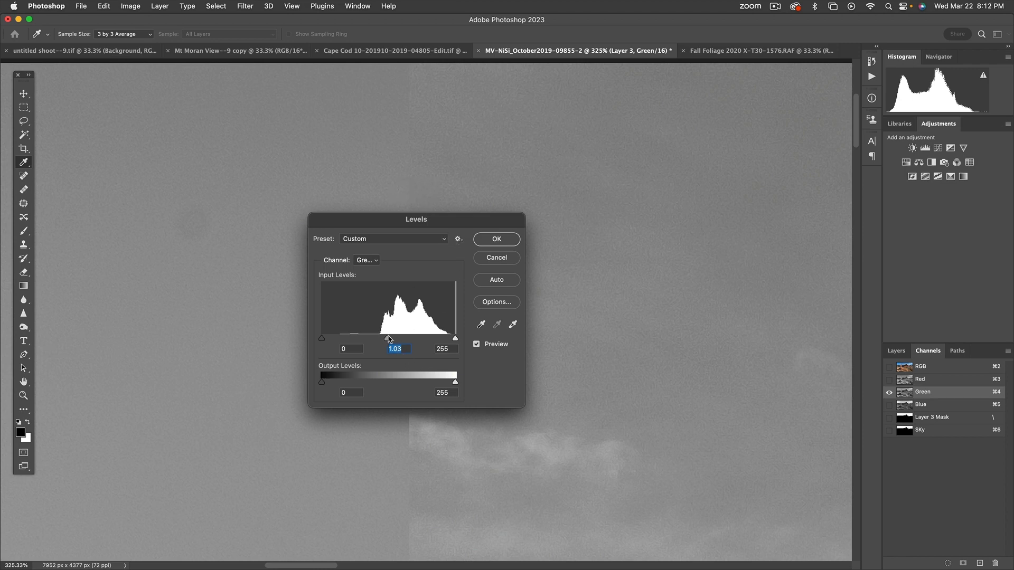
pyautogui.moveTo(389, 341); pyautogui.dragTo(386, 341)
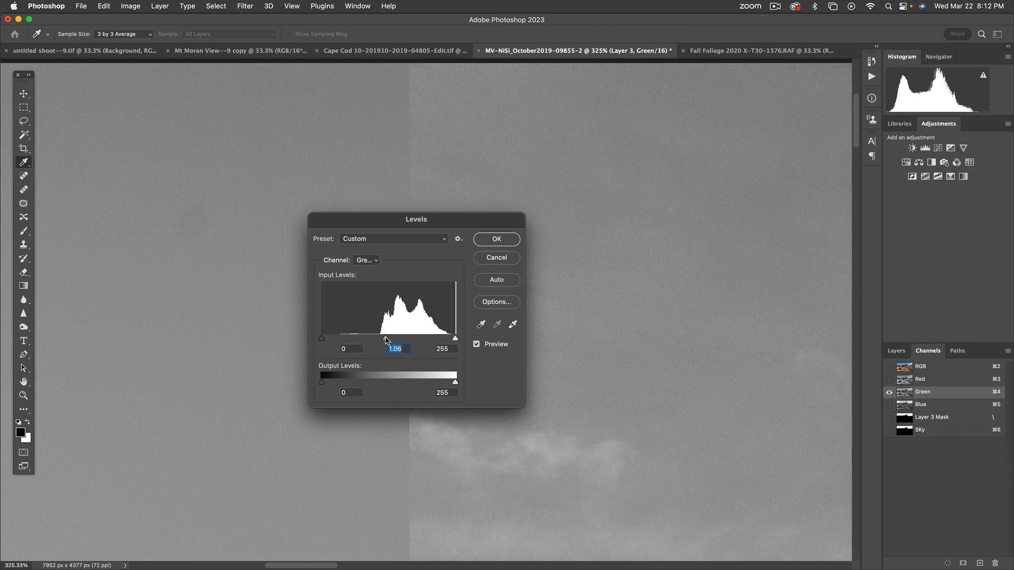
pyautogui.click(508, 242)
pyautogui.press('z')
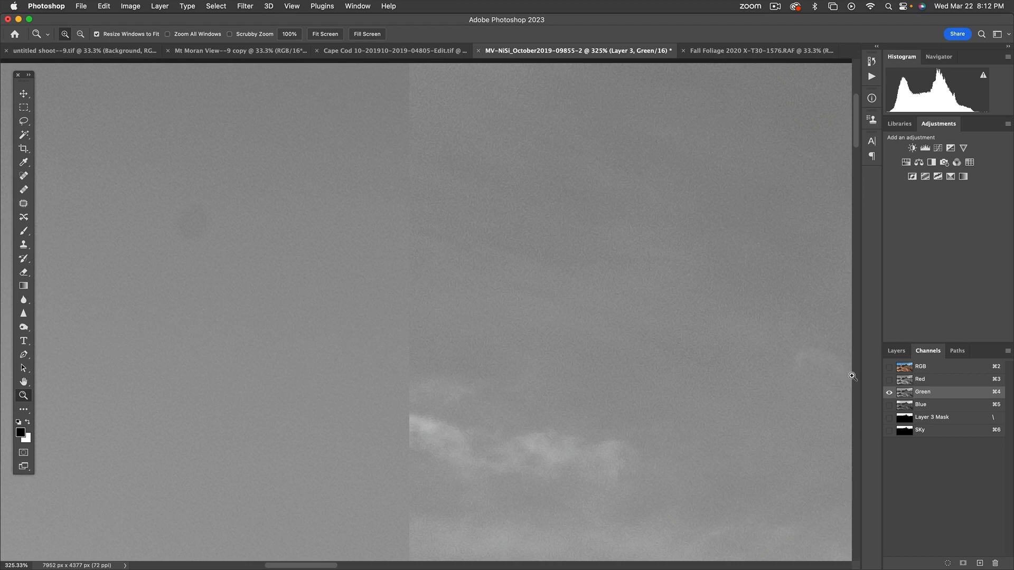
# Step: Set the Blue channel's Levels midtone to 1.63 on the pasted clouds and return to the RGB composite
pyautogui.click(904, 405)
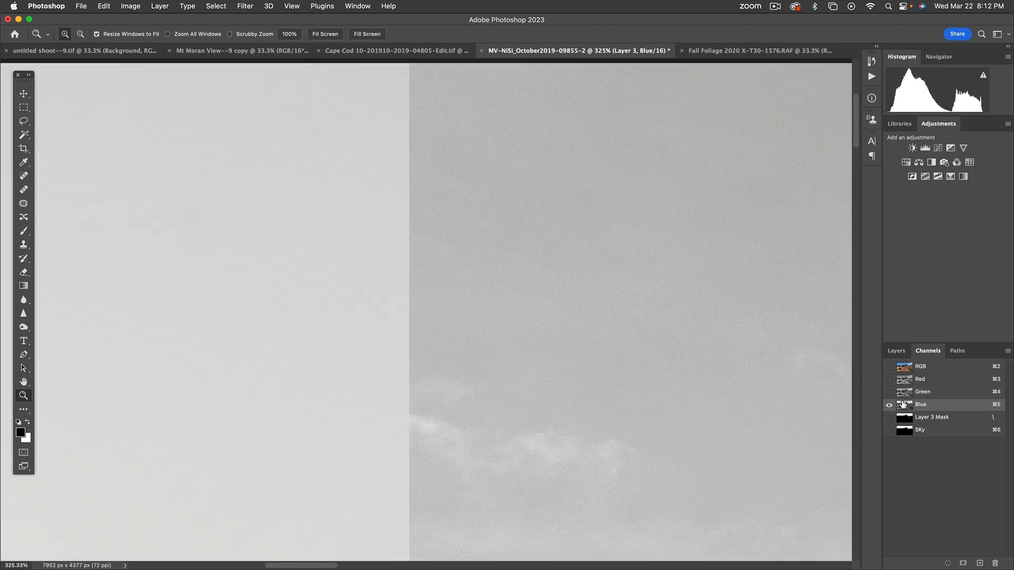
pyautogui.press('super+l')
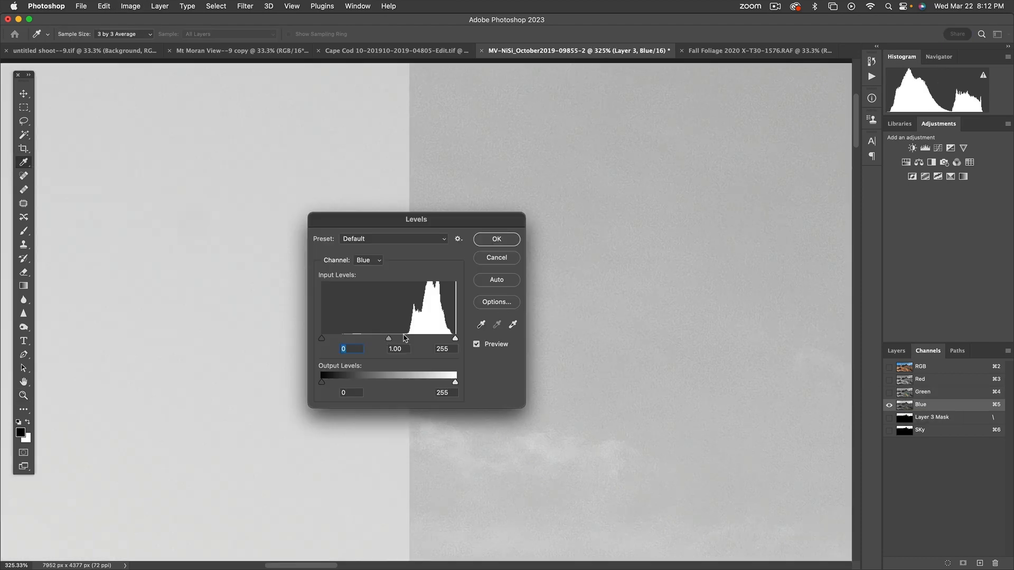
pyautogui.moveTo(389, 341); pyautogui.dragTo(366, 341)
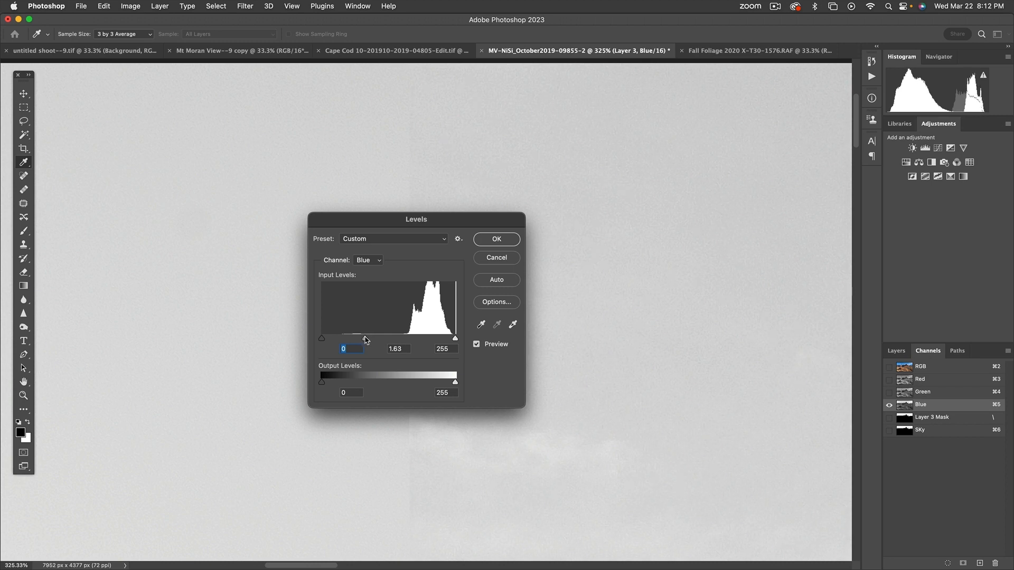
pyautogui.click(495, 239)
pyautogui.press('z')
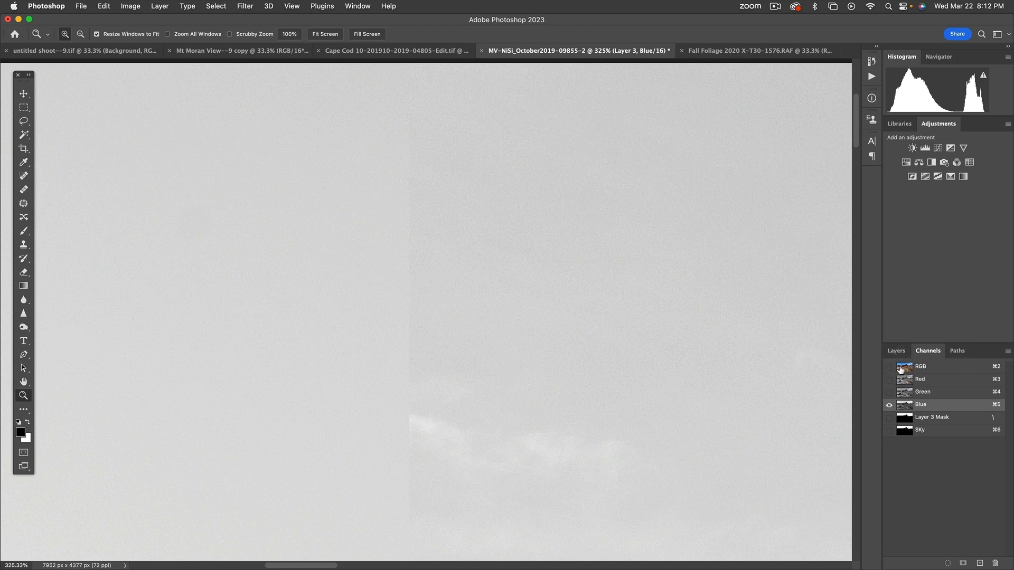
pyautogui.click(898, 370)
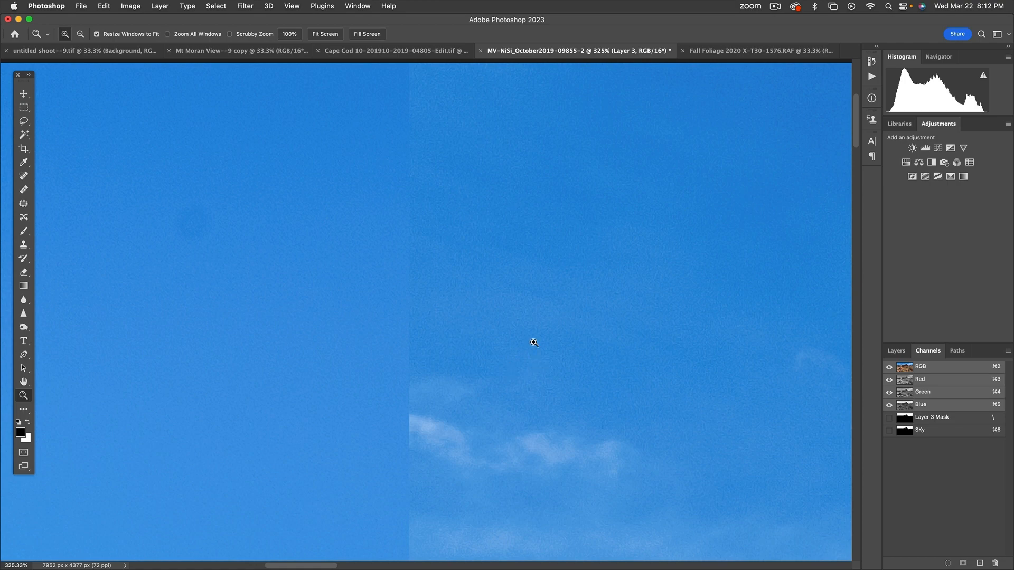
# Step: Free Transform the clouds on Layer 3 to 139.25% so they extend beyond both sides of the photo
pyautogui.press('super+0')
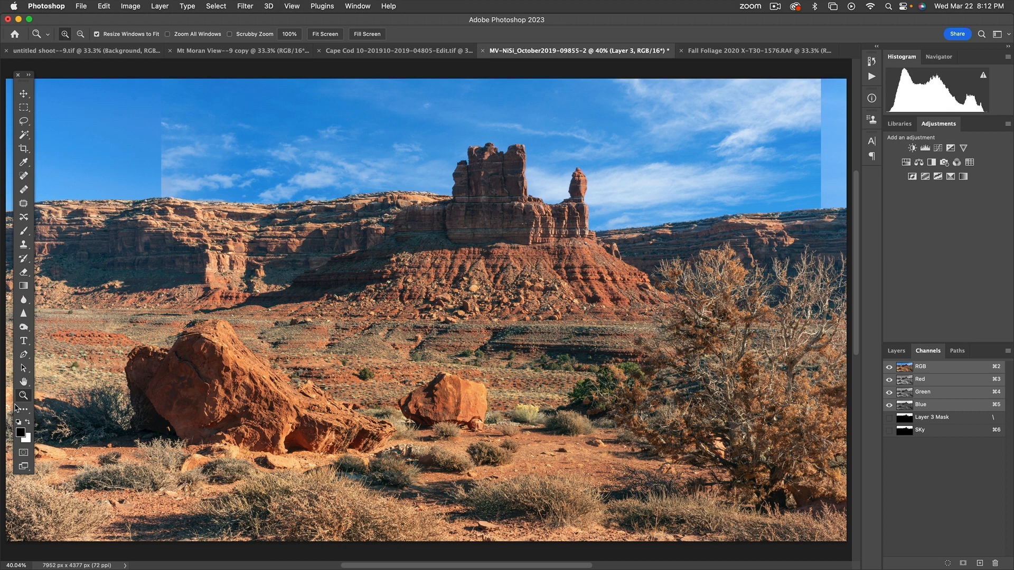
pyautogui.press('alt')
pyautogui.keyDown('alt'); pyautogui.click(413, 351); pyautogui.keyUp('alt')
pyautogui.keyDown('alt'); pyautogui.click(413, 351); pyautogui.keyUp('alt')
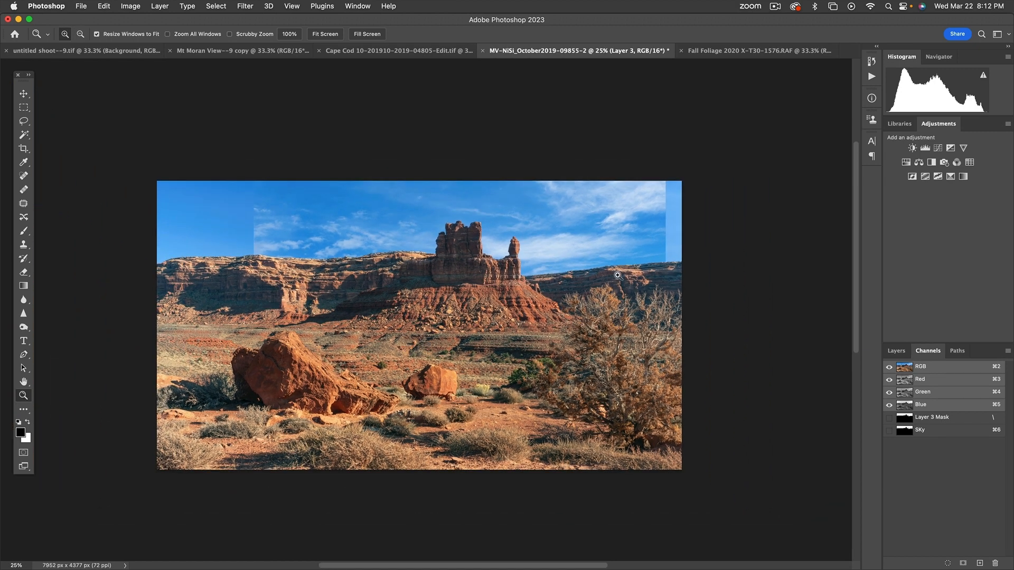
pyautogui.click(905, 353)
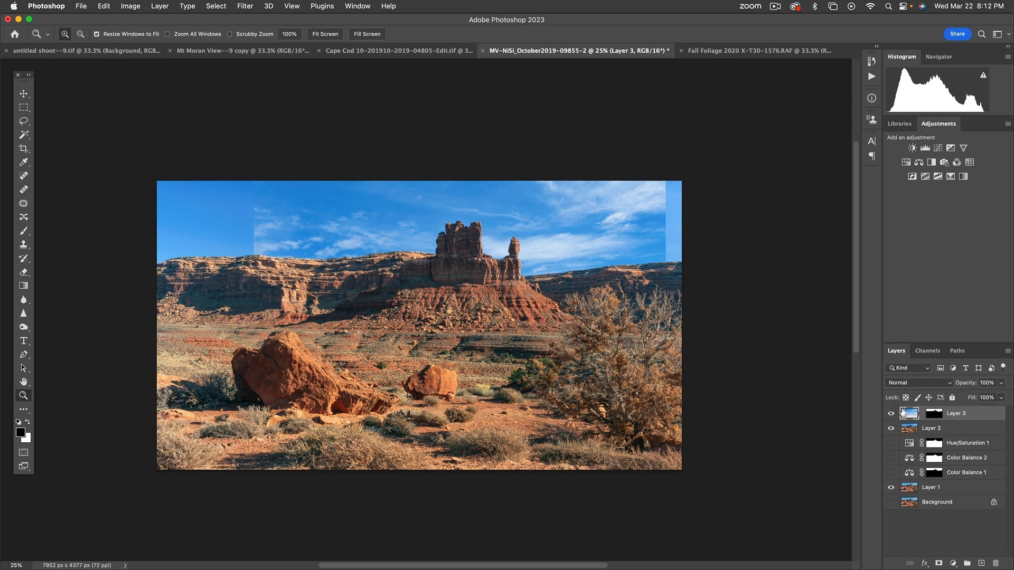
pyautogui.click(105, 6)
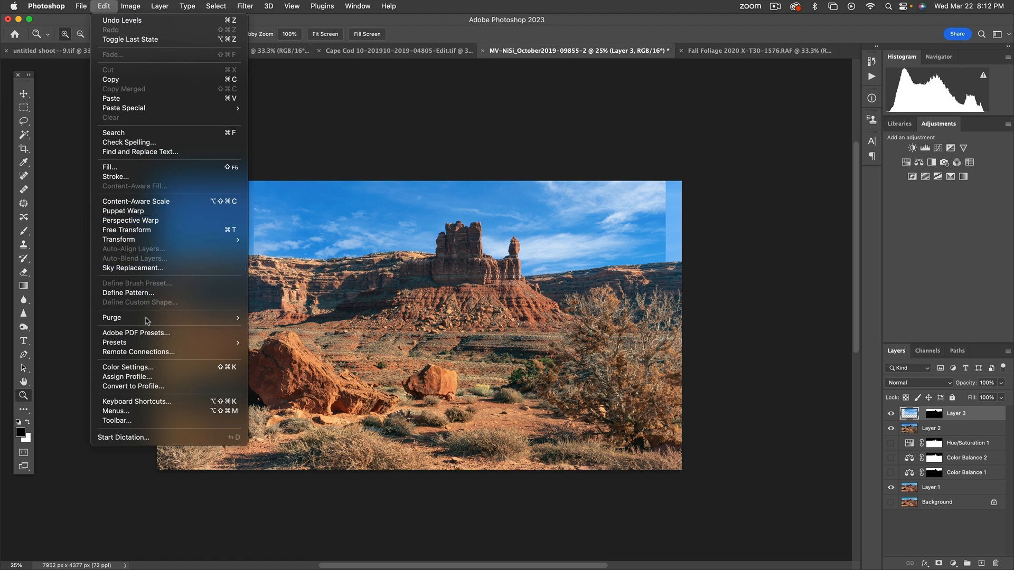
pyautogui.moveTo(93, 6)
pyautogui.click(160, 232)
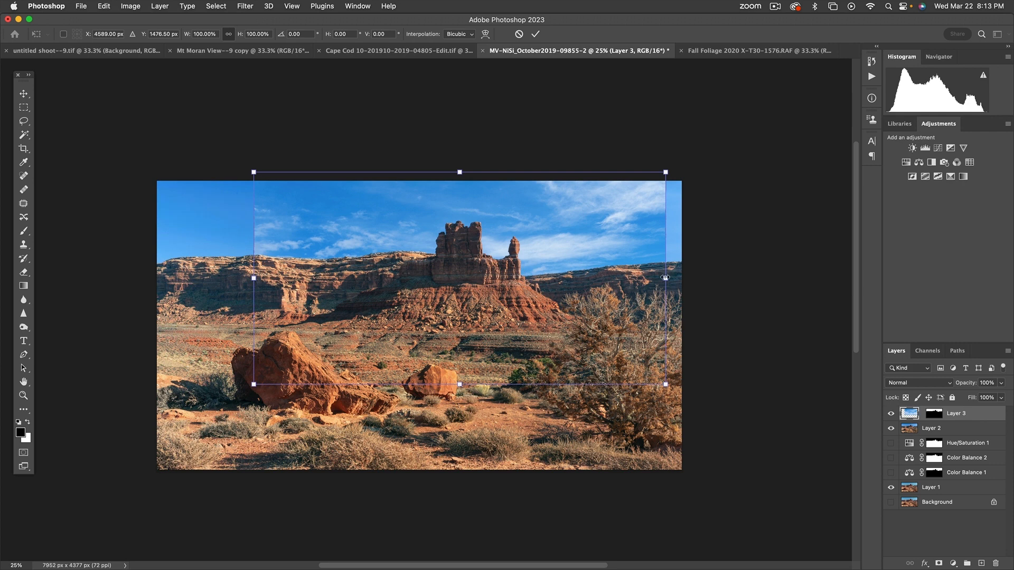
pyautogui.moveTo(666, 278); pyautogui.dragTo(705, 278)
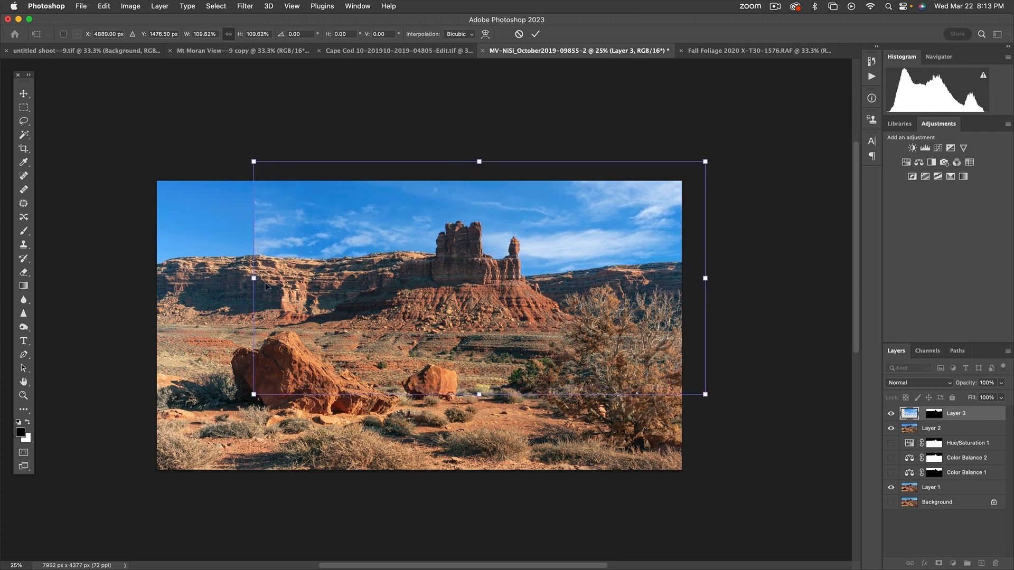
pyautogui.moveTo(254, 278); pyautogui.dragTo(131, 278)
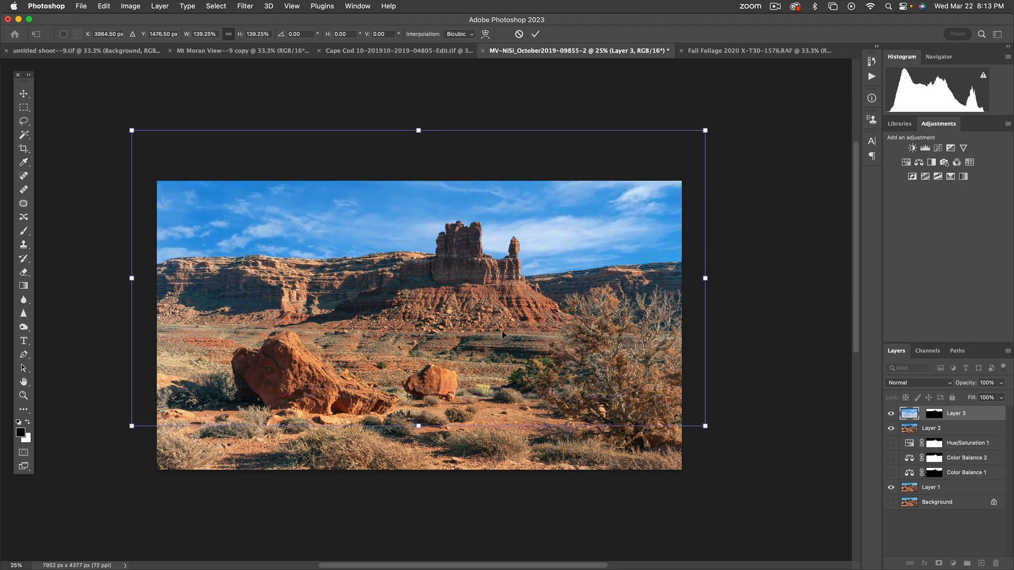
# Step: Reposition the enlarged clouds to about X 4038.5 px, Y 1431.5 px and apply the transformation
pyautogui.moveTo(584, 369); pyautogui.dragTo(550, 360)
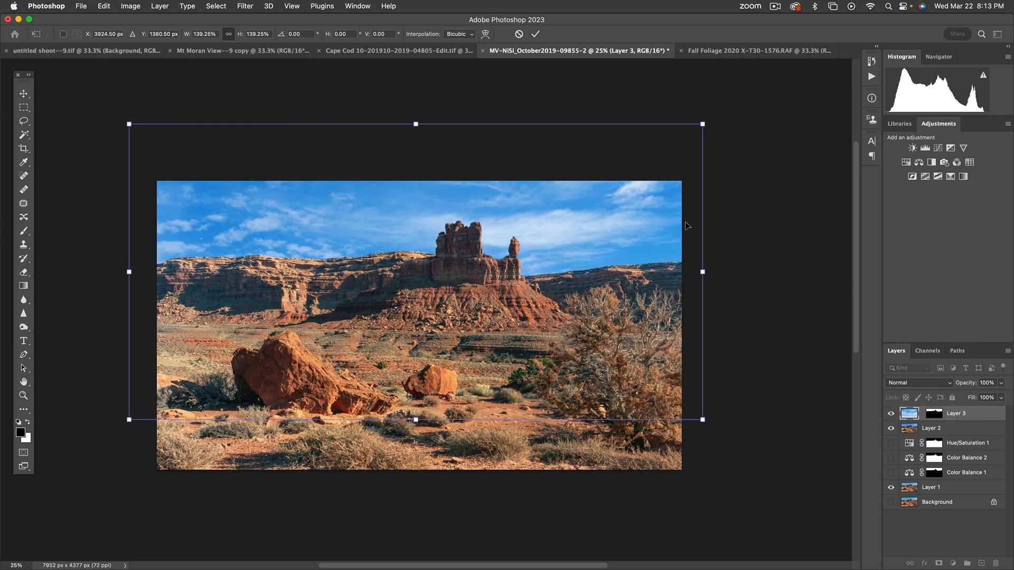
pyautogui.moveTo(560, 241); pyautogui.dragTo(567, 243)
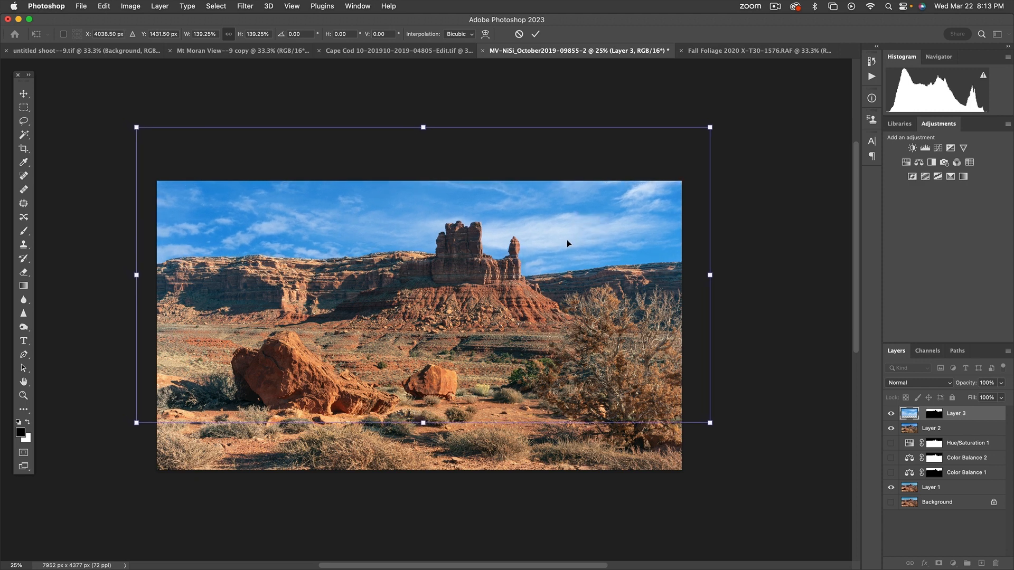
pyautogui.press('z')
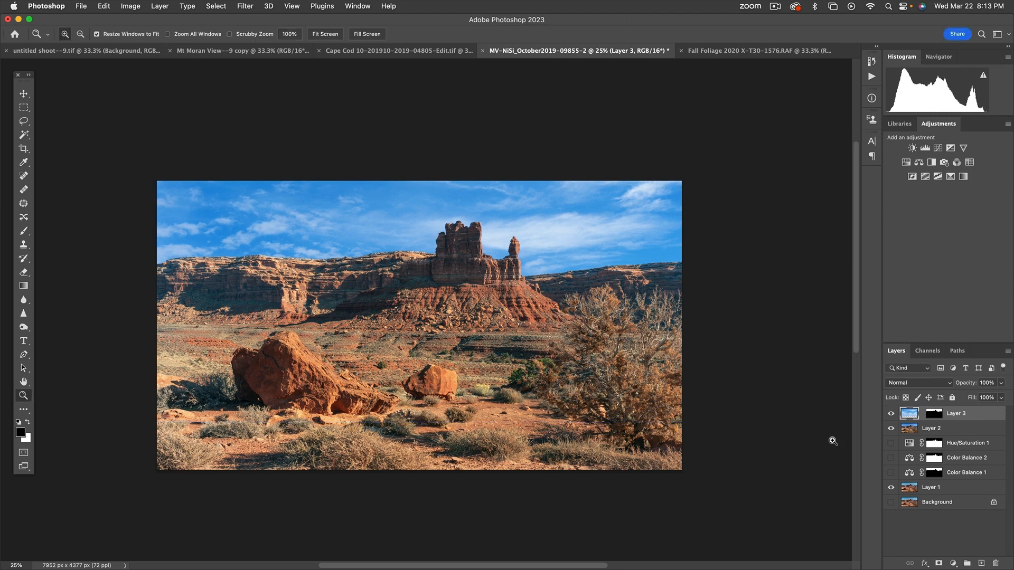
# Step: Try flipping the clouds on Layer 3 horizontally and undo the flip
pyautogui.click(104, 6)
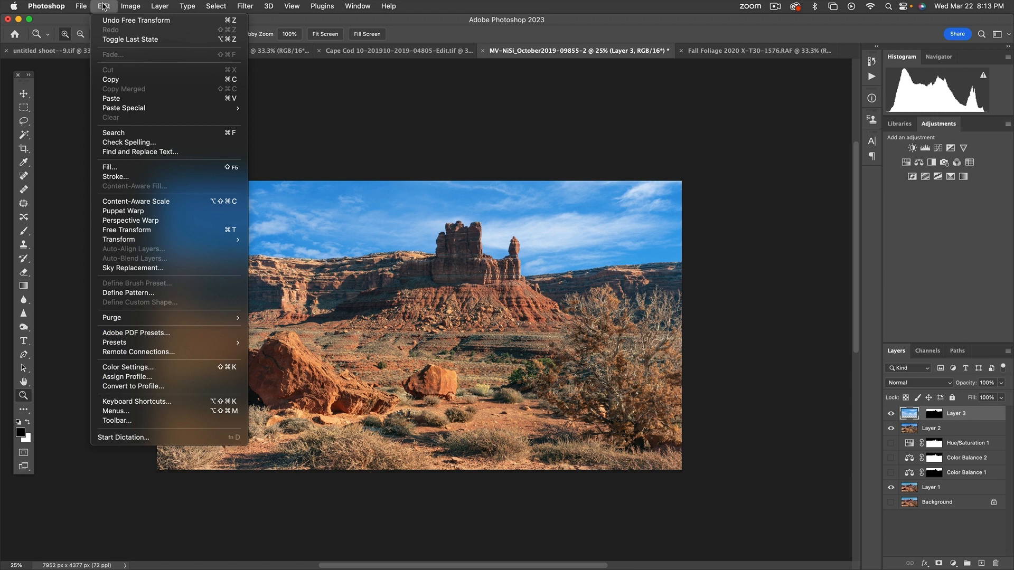
pyautogui.moveTo(144, 241)
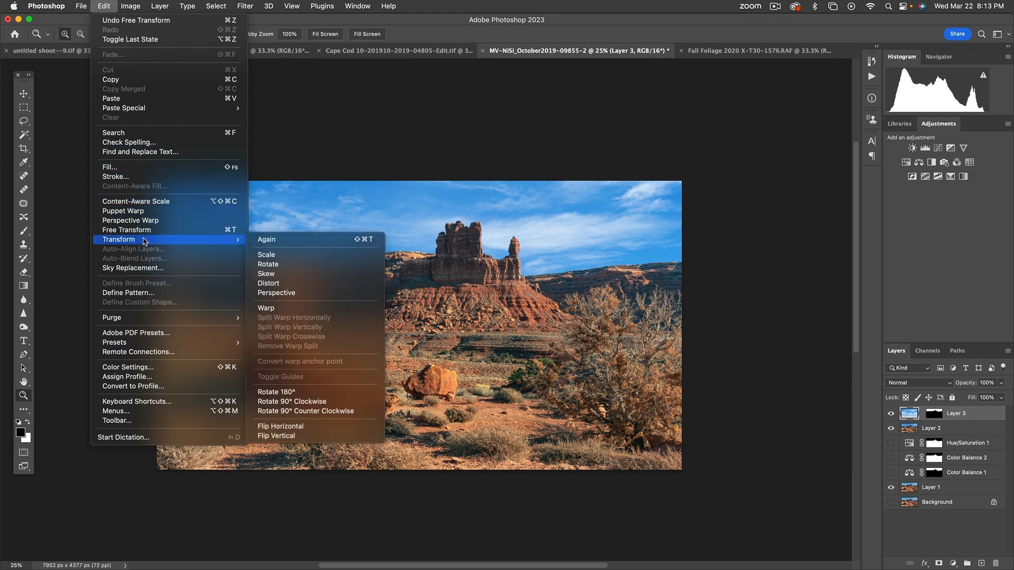
pyautogui.click(331, 427)
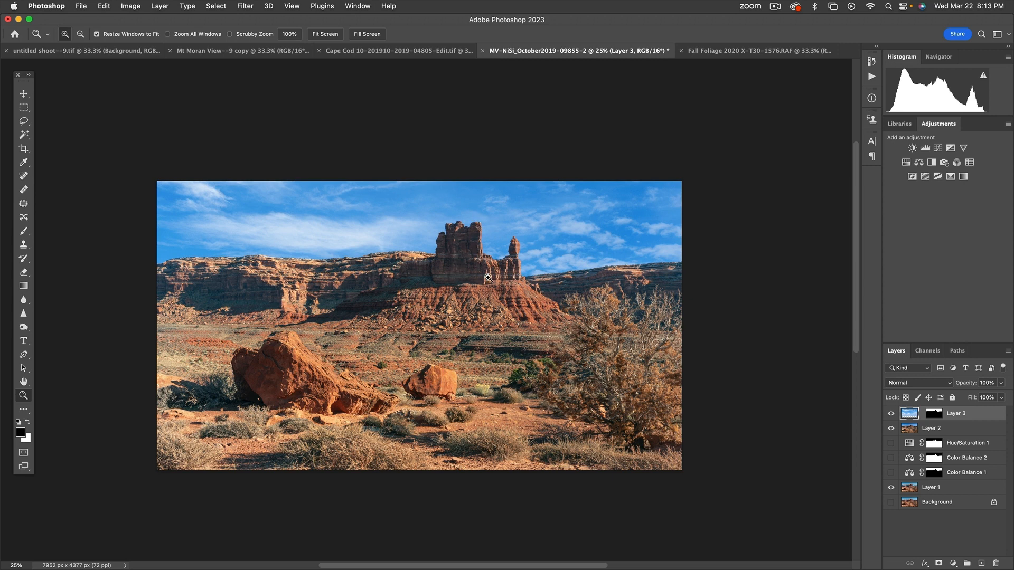
pyautogui.press('super+z')
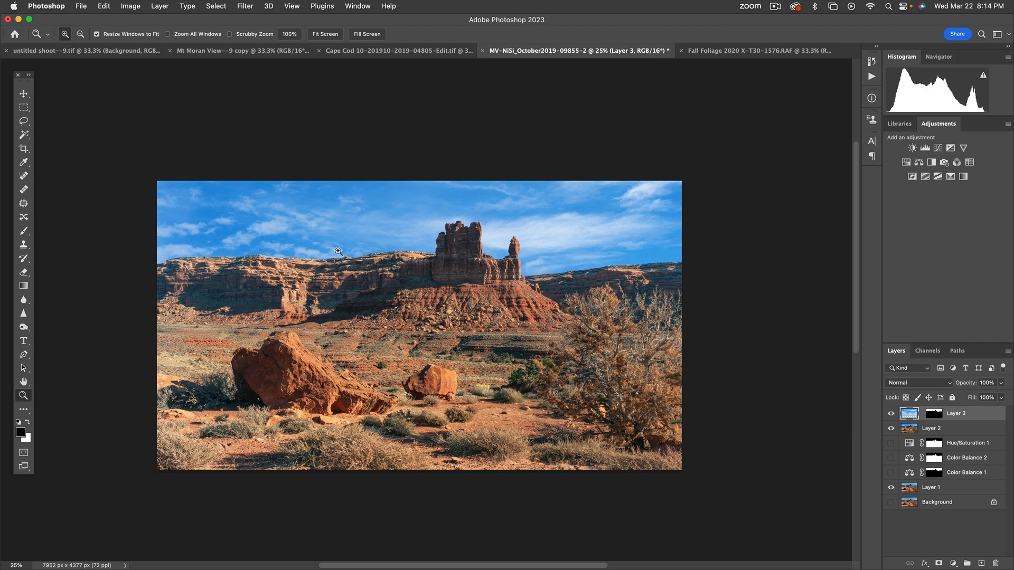
# Step: Select Layer 3's layer mask and display the mask by itself on the canvas
pyautogui.click(891, 412)
pyautogui.click(932, 415)
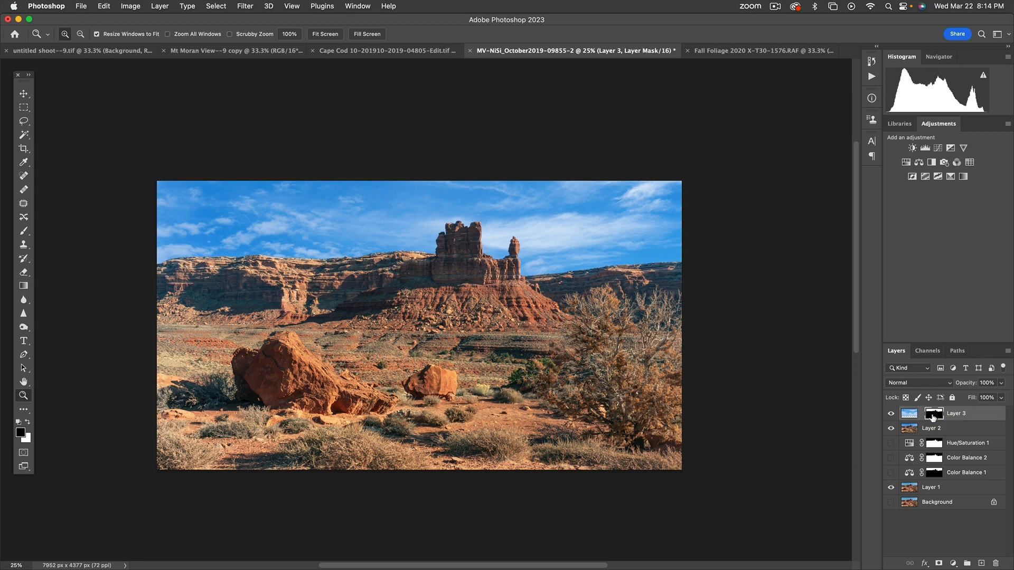
pyautogui.press('alt')
pyautogui.keyDown('alt'); pyautogui.click(935, 418); pyautogui.keyUp('alt')
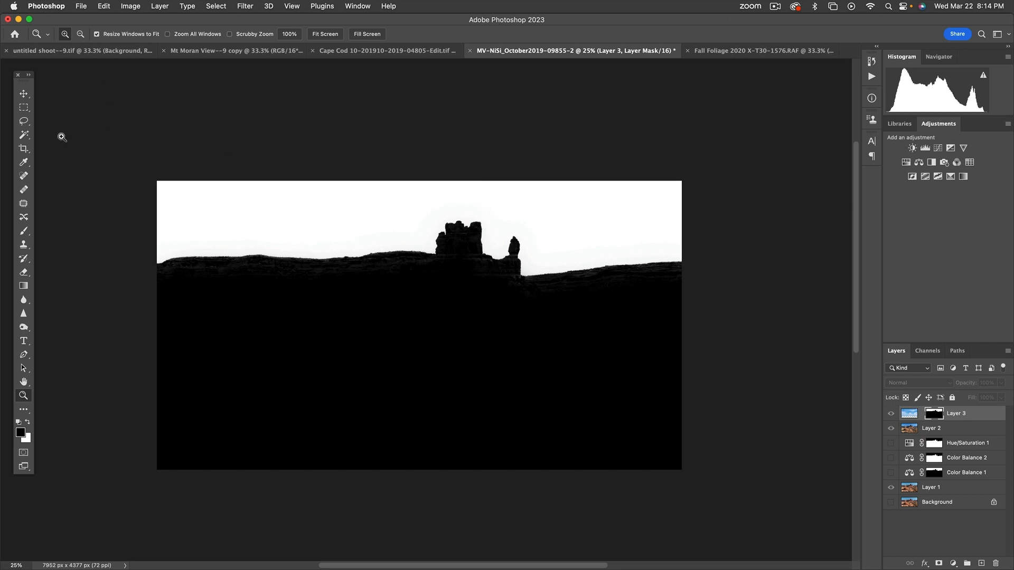
# Step: Set up the Gradient tool with the foreground-to-transparent preset from the Basics group
pyautogui.click(30, 288)
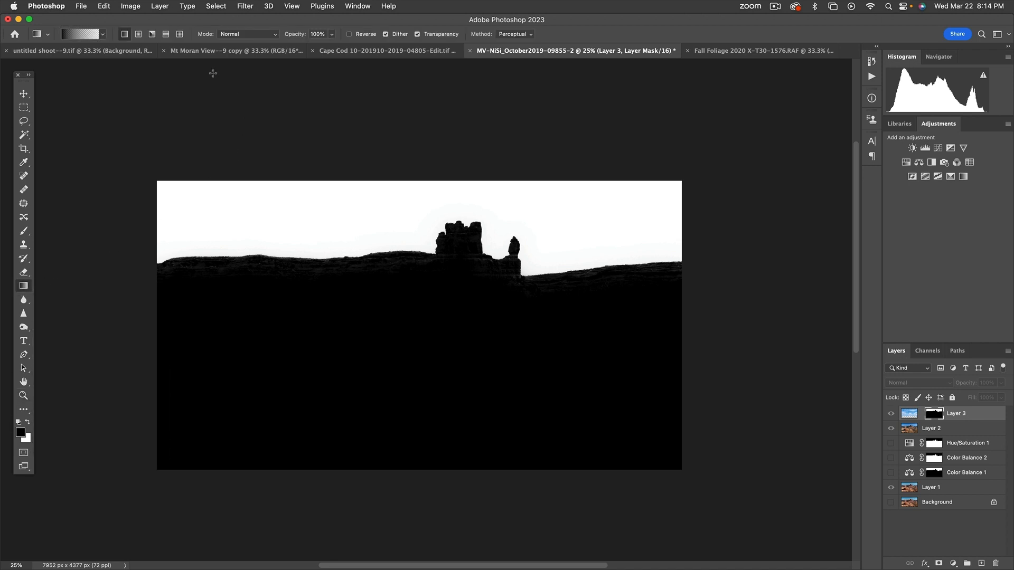
pyautogui.click(104, 35)
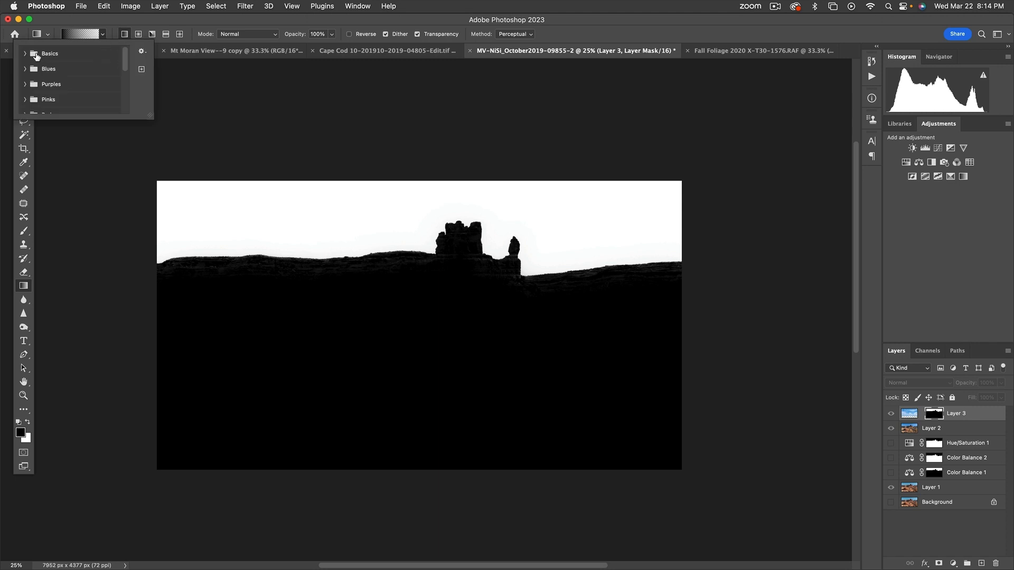
pyautogui.click(24, 54)
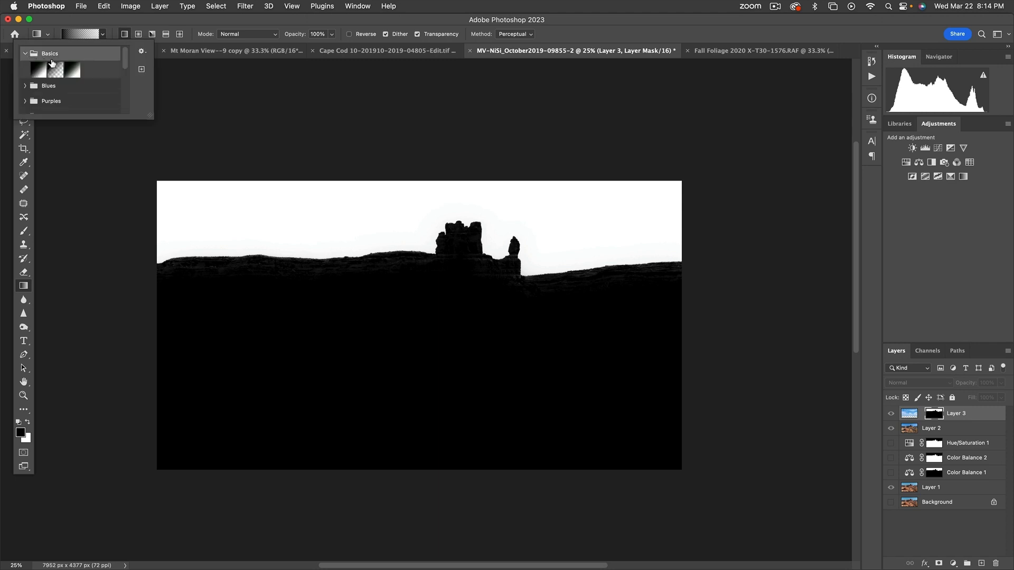
pyautogui.click(37, 72)
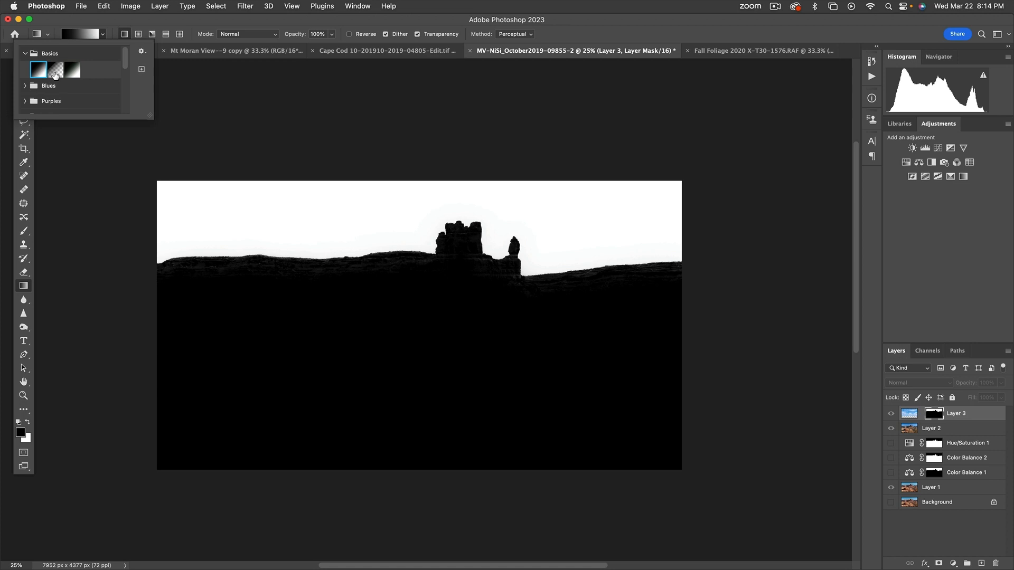
pyautogui.click(55, 72)
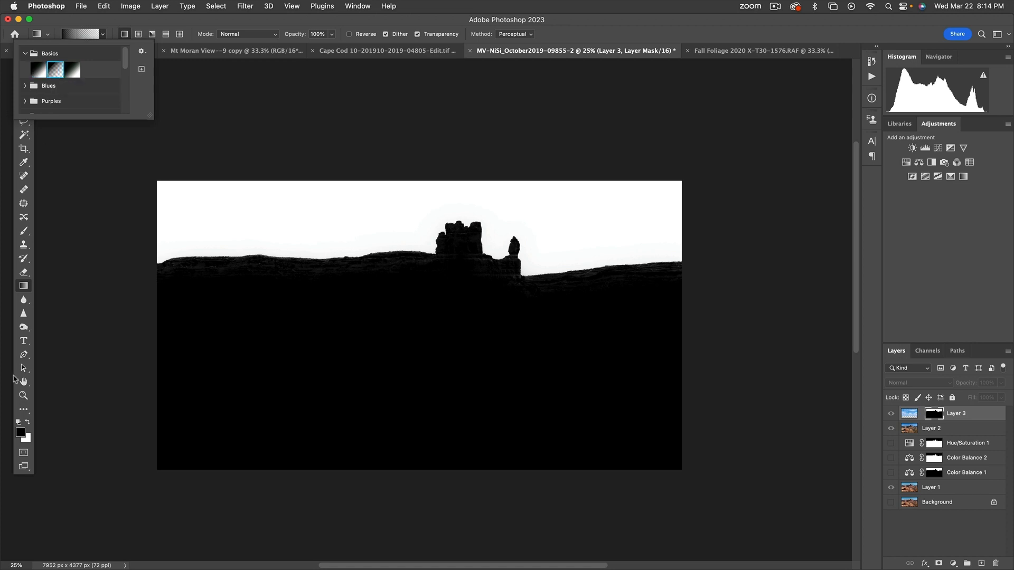
pyautogui.click(26, 439)
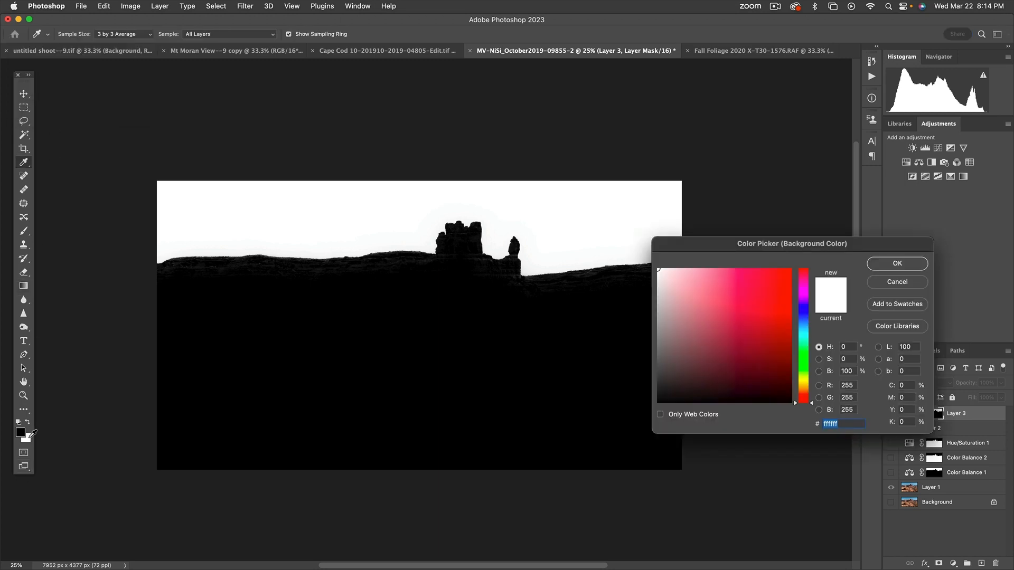
pyautogui.write('x')
pyautogui.click(921, 283)
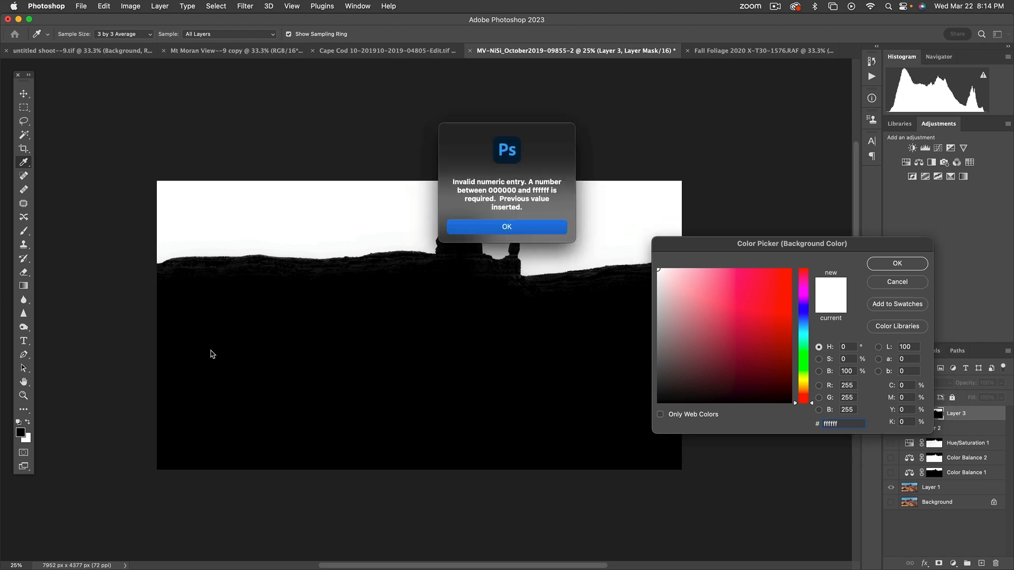
pyautogui.click(505, 226)
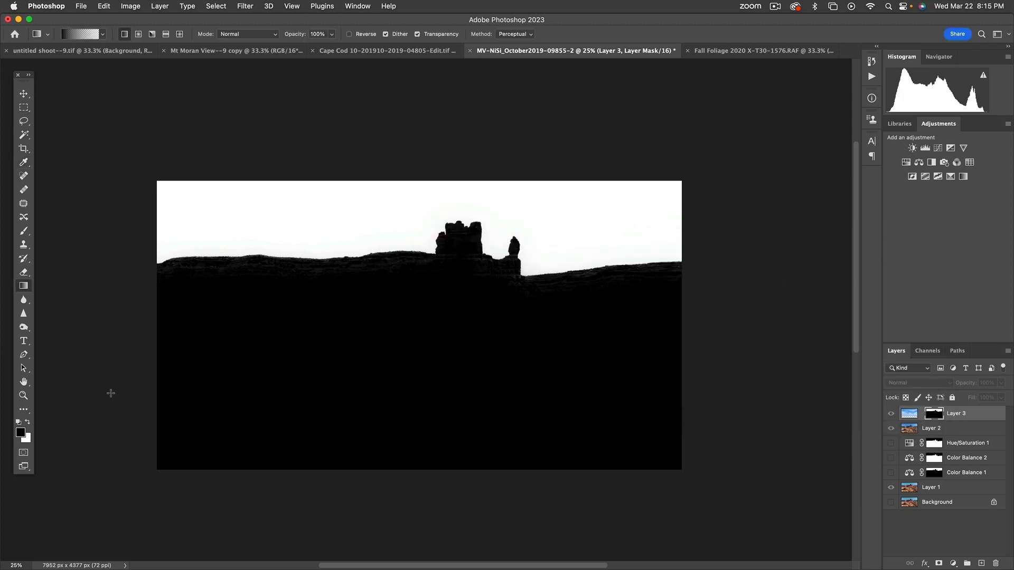
pyautogui.press('x')
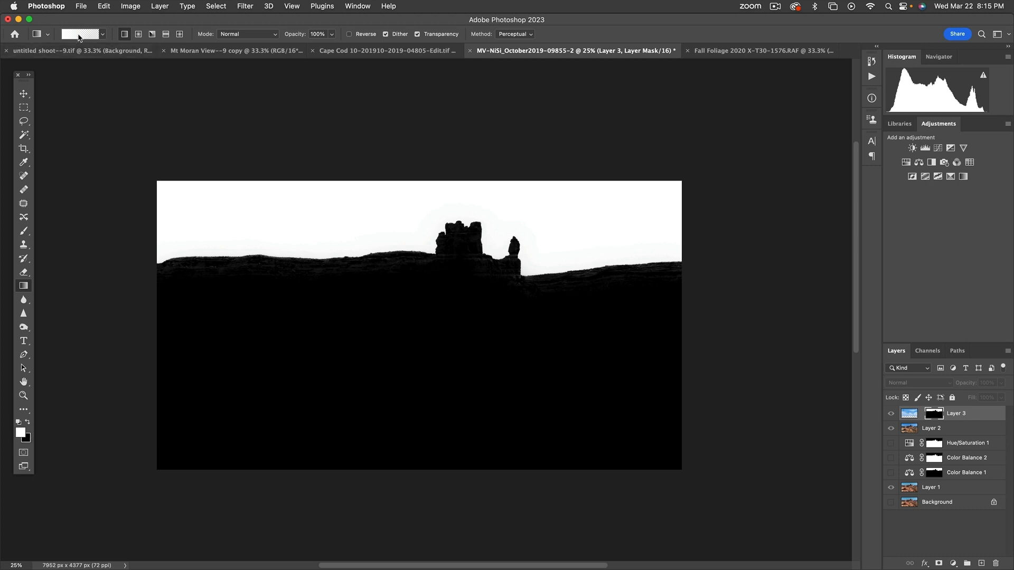
pyautogui.press('x')
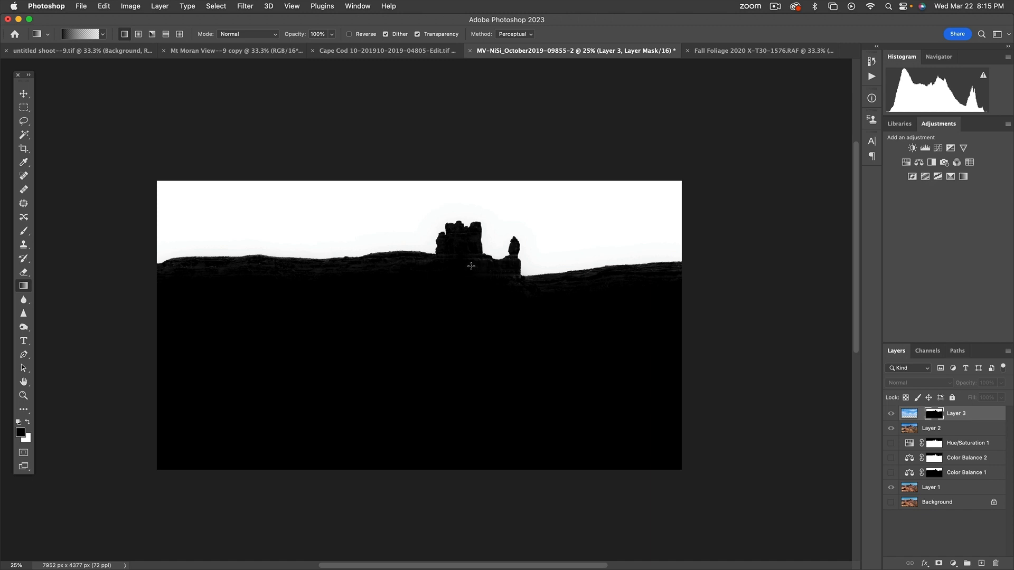
# Step: Draw a short upward black-to-transparent gradient across the horizon on Layer 3's mask and return to the image view
pyautogui.moveTo(471, 255); pyautogui.dragTo(472, 237)
pyautogui.moveTo(472, 235); pyautogui.dragTo(472, 235)
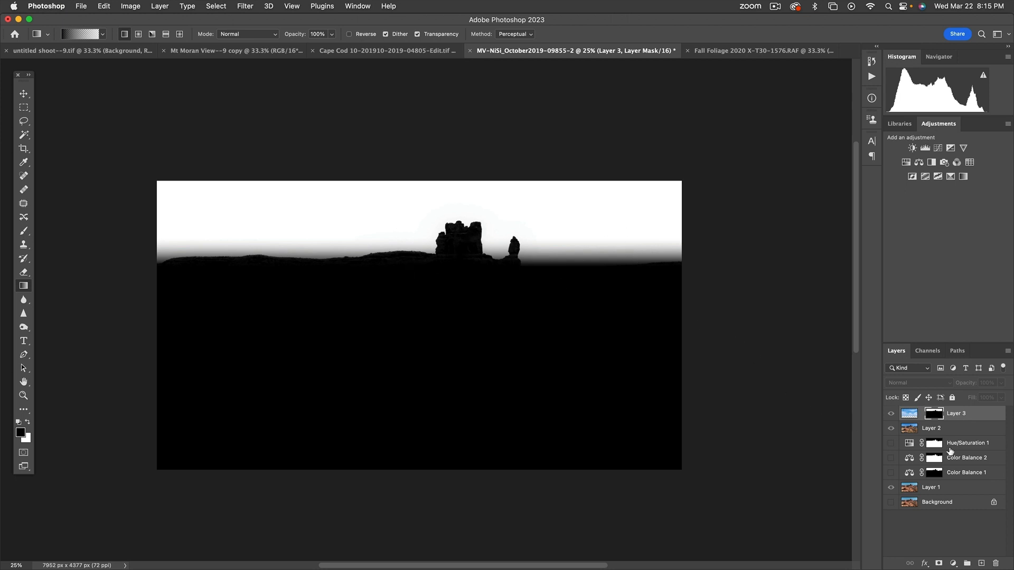
pyautogui.click(909, 415)
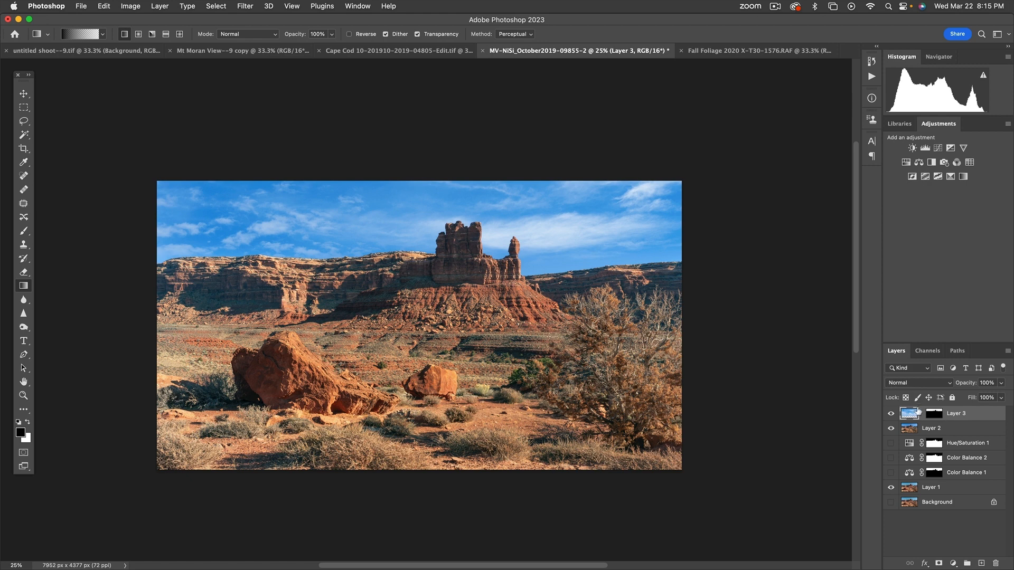
# Step: Apply another upward gradient to Layer 3's mask, from just below the cliff tops into the lower sky
pyautogui.click(933, 418)
pyautogui.moveTo(426, 267); pyautogui.dragTo(426, 234)
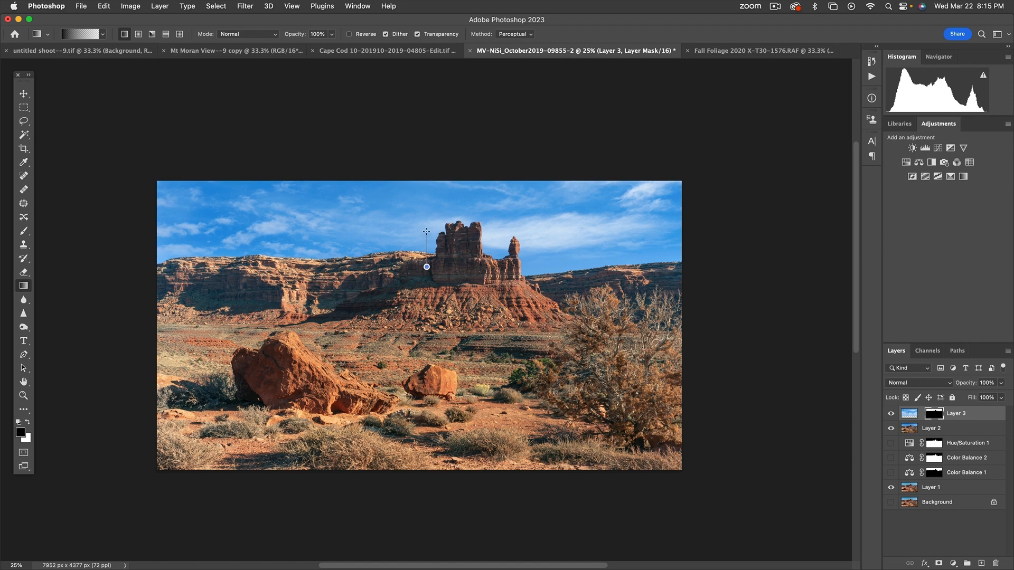
pyautogui.moveTo(427, 226); pyautogui.dragTo(426, 226)
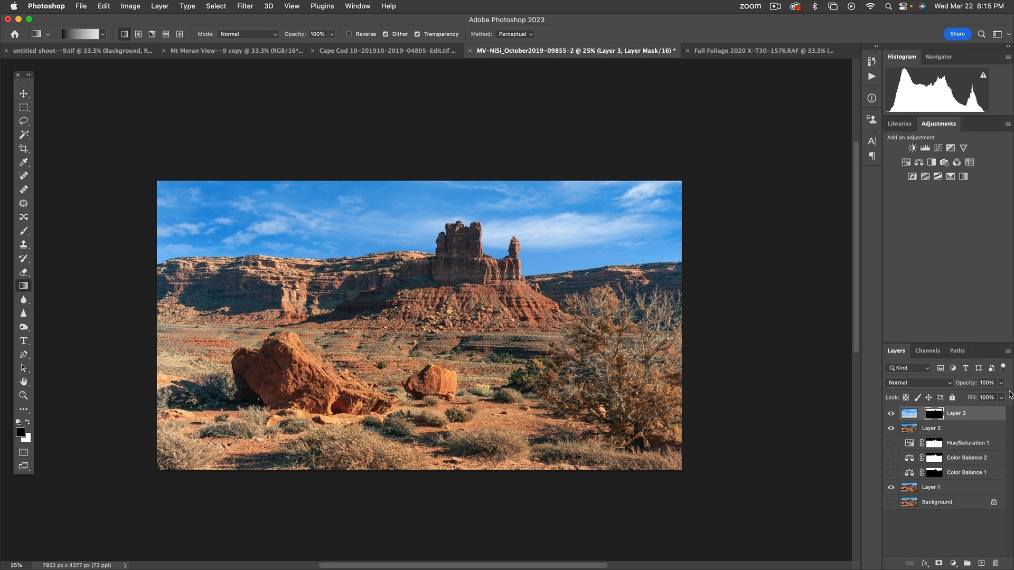
# Step: Add a Black & White adjustment layer above Layer 3 and apply the Yellow Filter preset
pyautogui.scroll(1, 1008, 395)
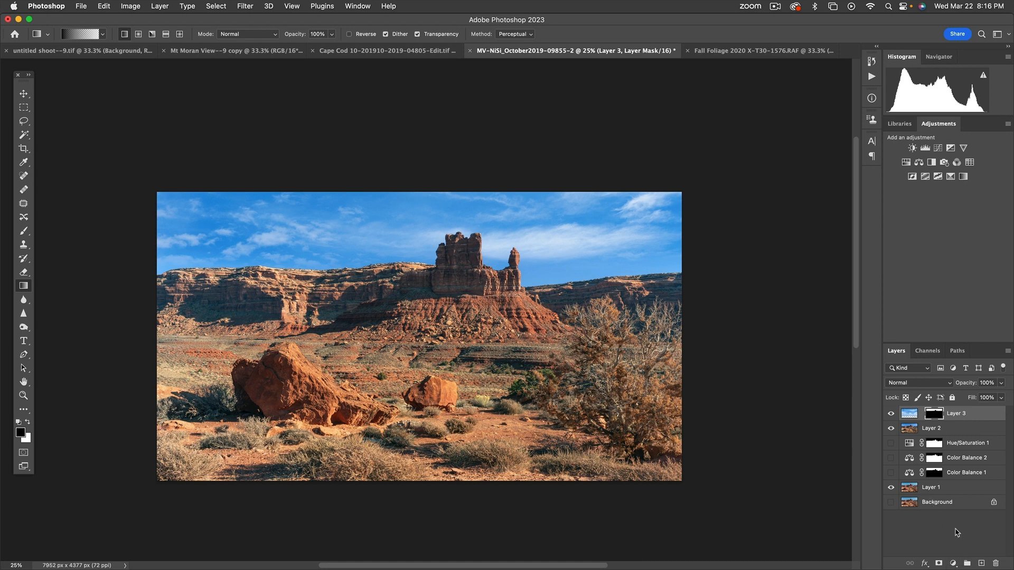
pyautogui.click(953, 565)
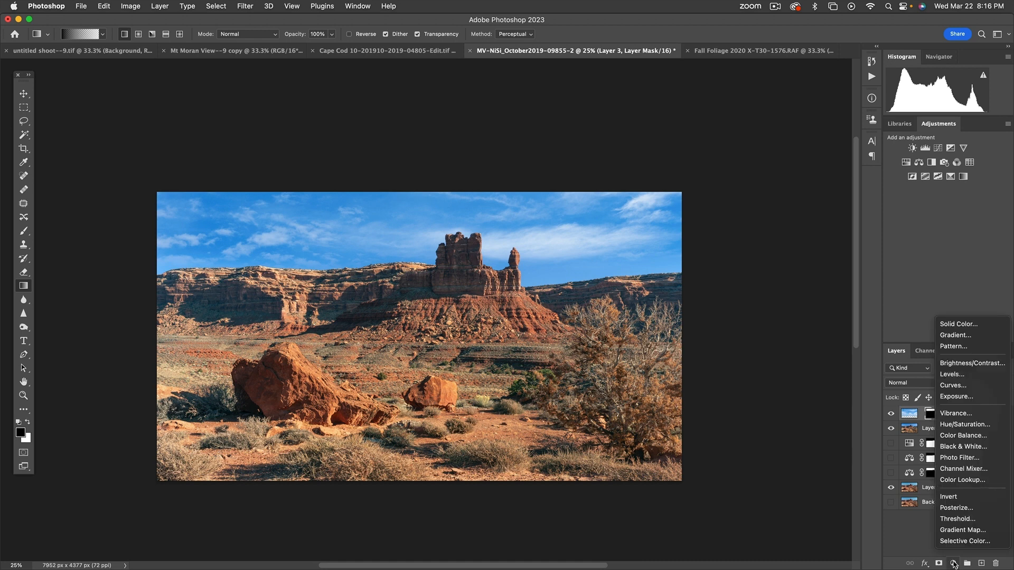
pyautogui.click(954, 447)
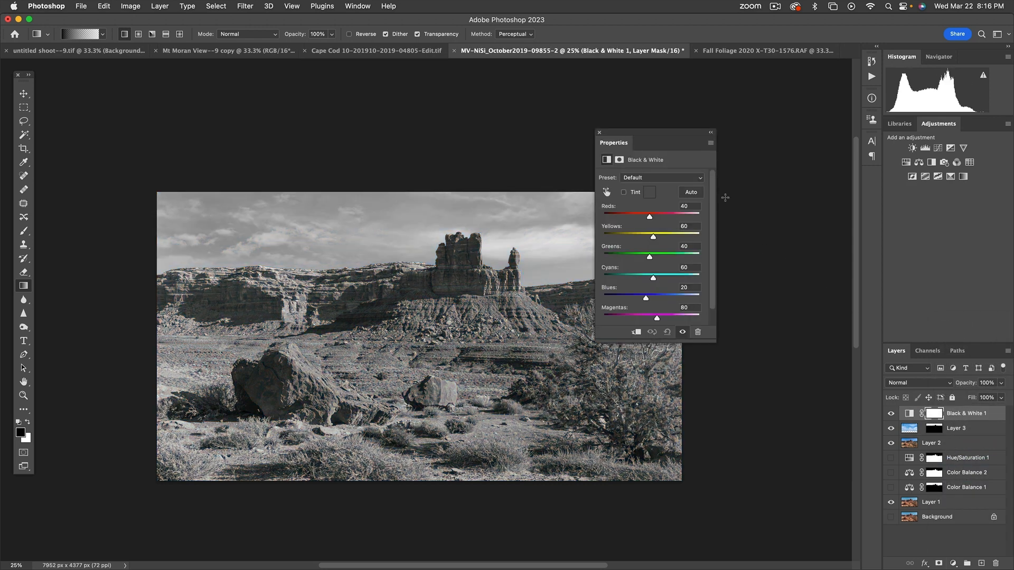
pyautogui.click(692, 178)
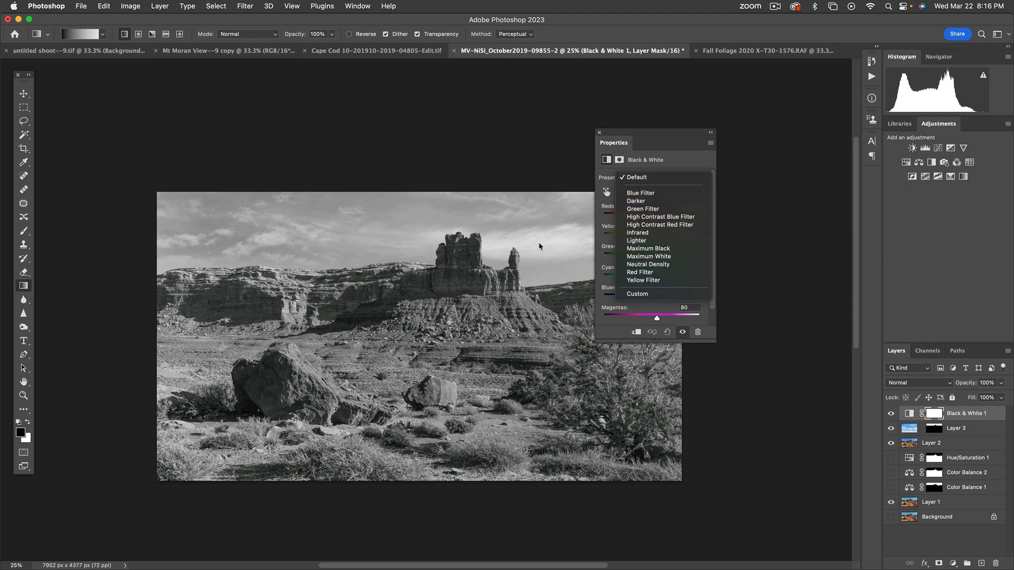
pyautogui.click(638, 285)
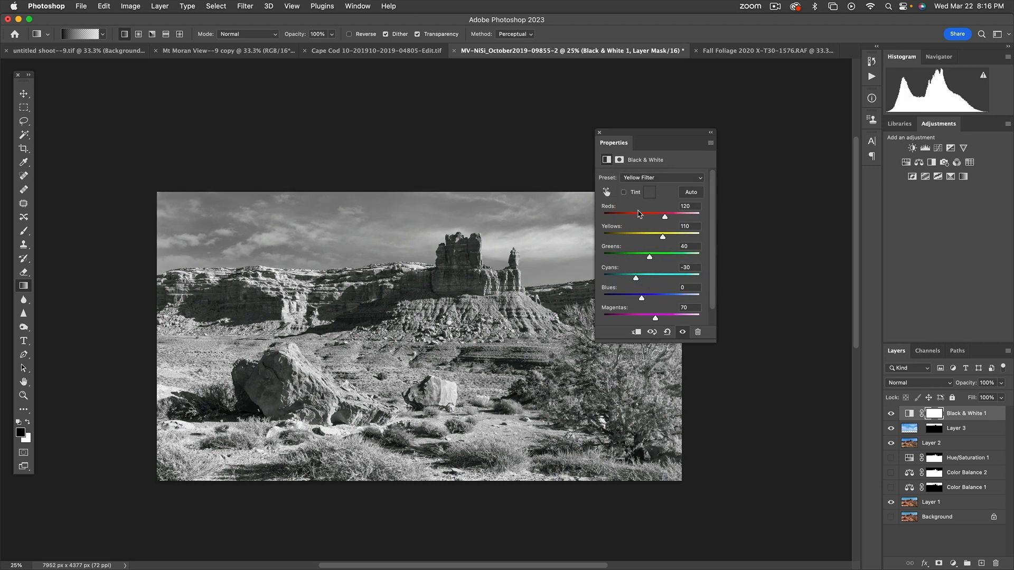
# Step: Darken the sky and foreground rock with the on-image adjustment, bringing Blues to -8 and Yellows to 96, and close the properties
pyautogui.click(607, 194)
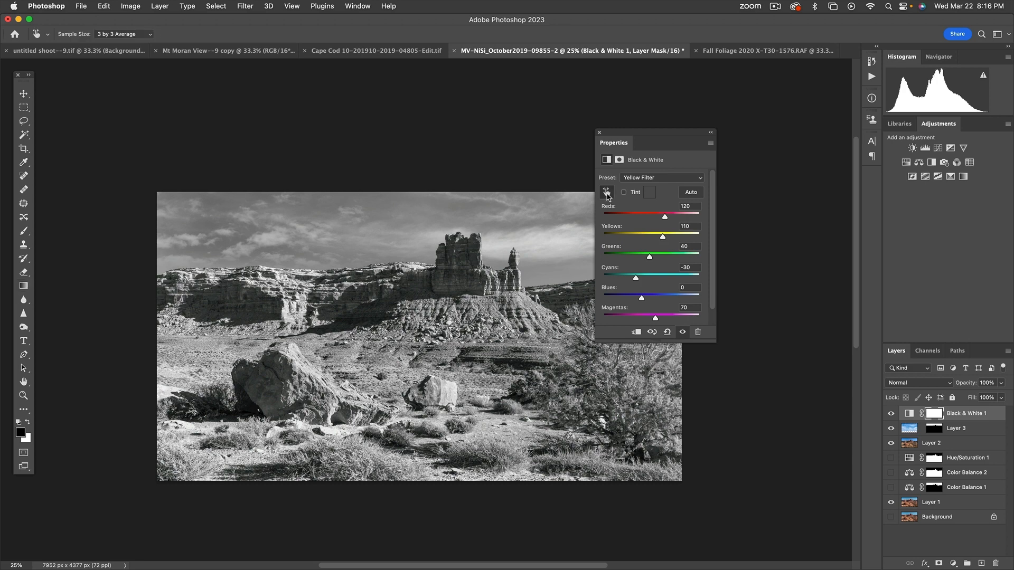
pyautogui.moveTo(426, 199)
pyautogui.mouseDown()
pyautogui.moveTo(390, 199)
pyautogui.moveTo(476, 209)
pyautogui.moveTo(396, 208)
pyautogui.moveTo(463, 211)
pyautogui.moveTo(409, 211)
pyautogui.moveTo(416, 208)
pyautogui.mouseUp()
pyautogui.moveTo(453, 391); pyautogui.dragTo(444, 396)
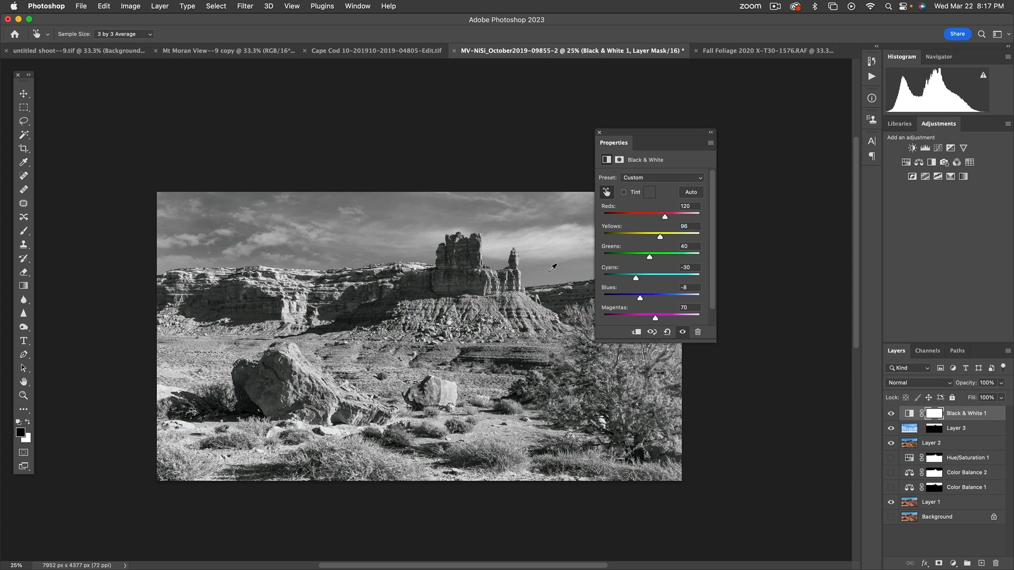
pyautogui.click(600, 133)
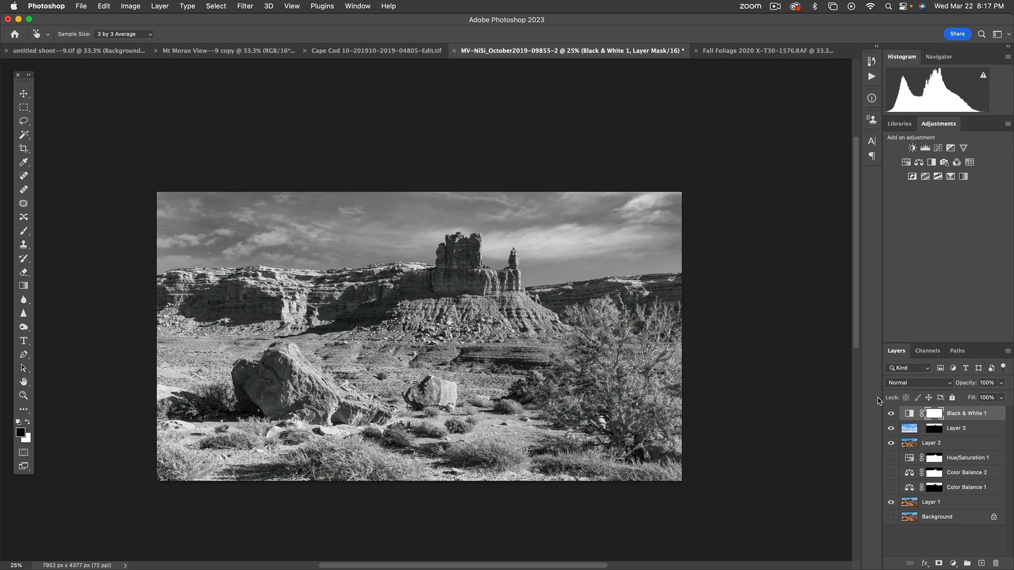
# Step: Set the Black & White 1 layer's blend mode to Luminosity and toggle its visibility to compare the effect
pyautogui.click(891, 415)
pyautogui.click(891, 415)
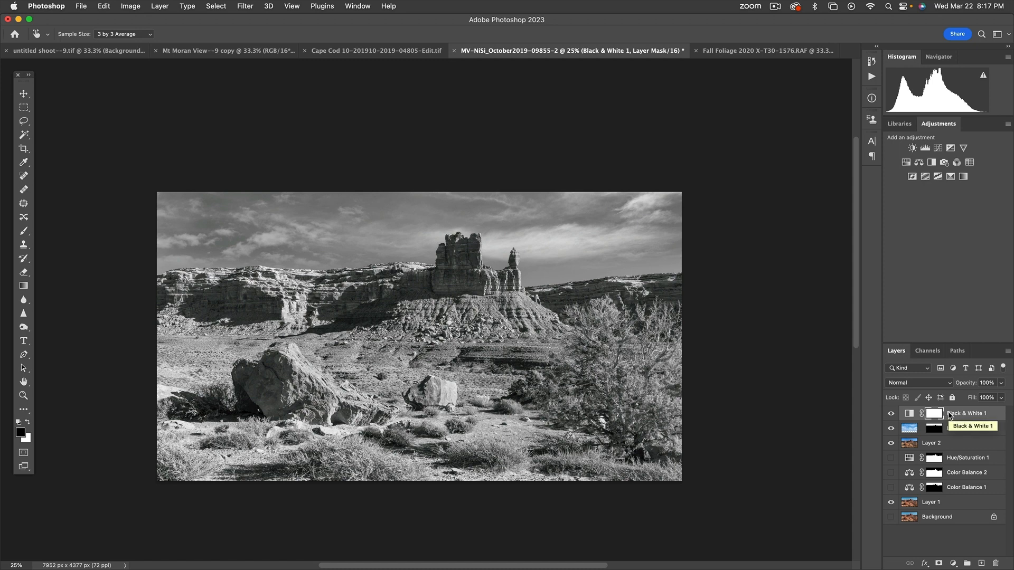
pyautogui.click(936, 386)
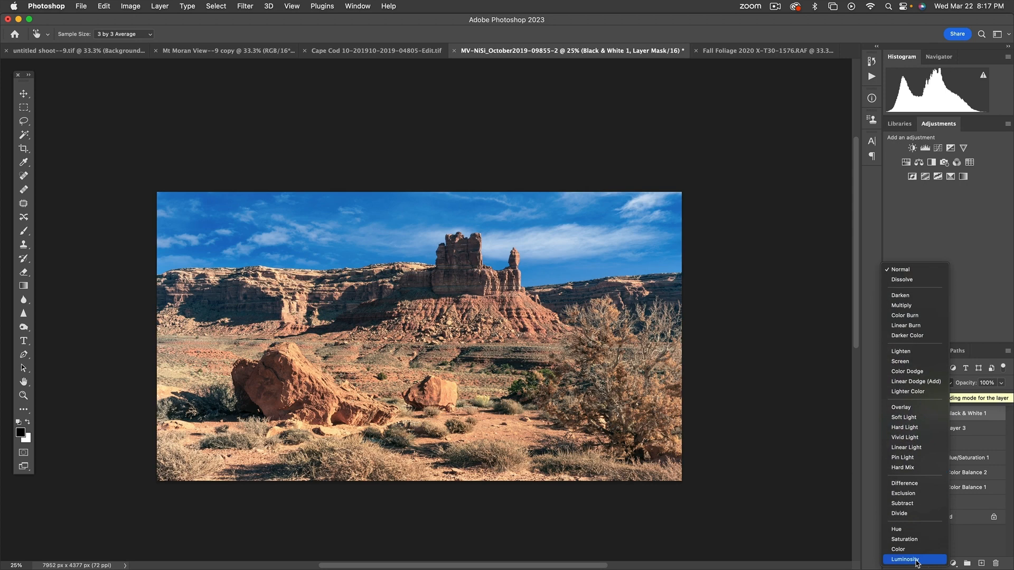
pyautogui.click(916, 561)
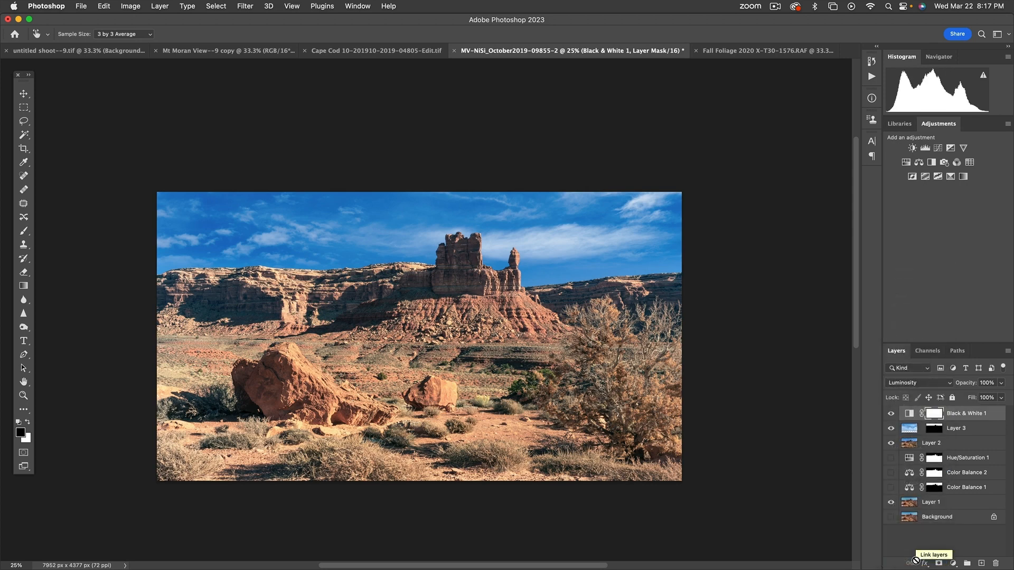
pyautogui.click(891, 414)
pyautogui.click(891, 414)
pyautogui.click(891, 415)
pyautogui.click(891, 414)
pyautogui.click(891, 415)
pyautogui.click(891, 415)
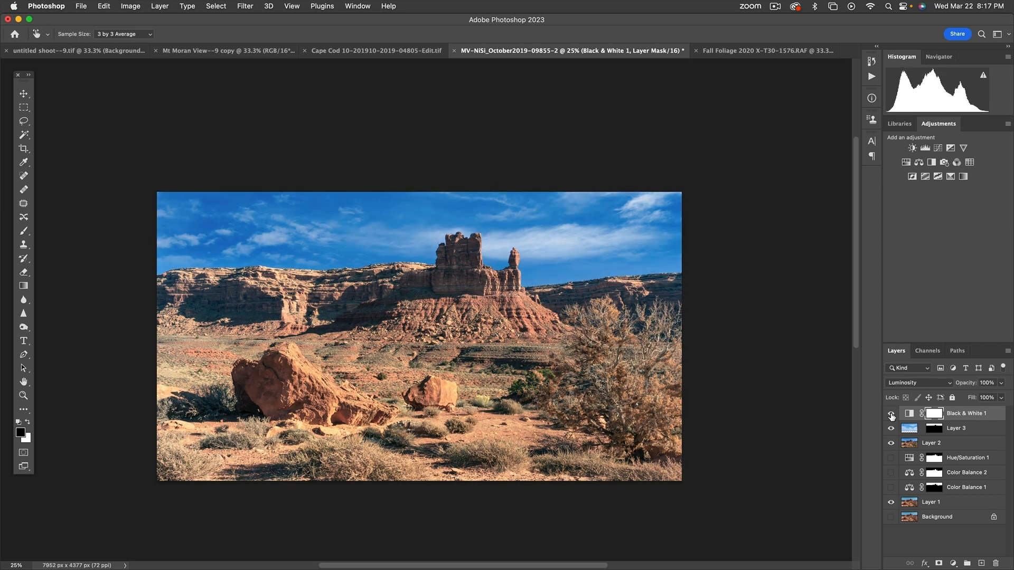
# Step: Reduce the Black & White 1 layer's opacity to 48% and toggle its visibility to compare the softened effect
pyautogui.click(1001, 397)
pyautogui.click(979, 398)
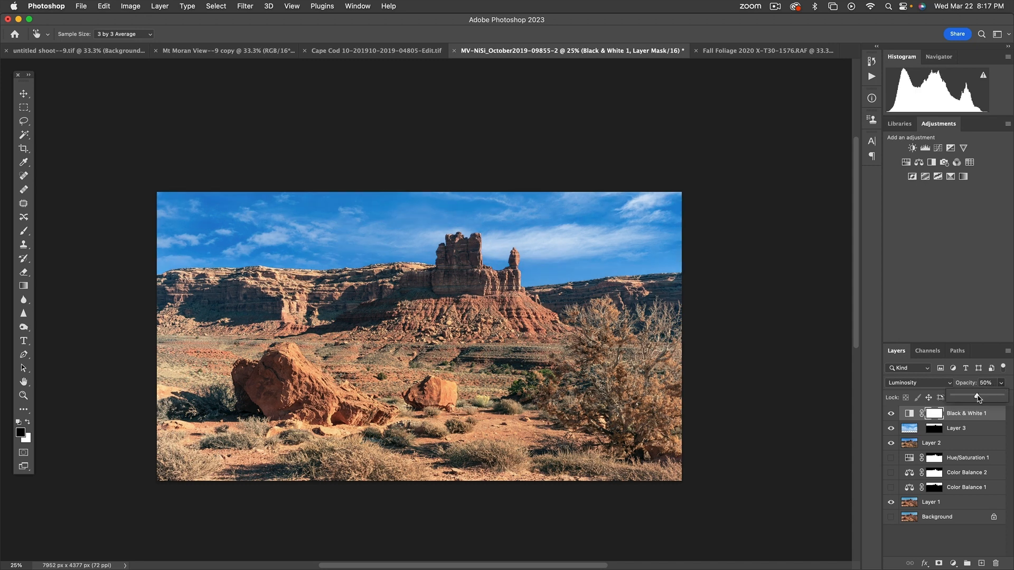
pyautogui.moveTo(978, 398); pyautogui.dragTo(976, 398)
pyautogui.click(892, 417)
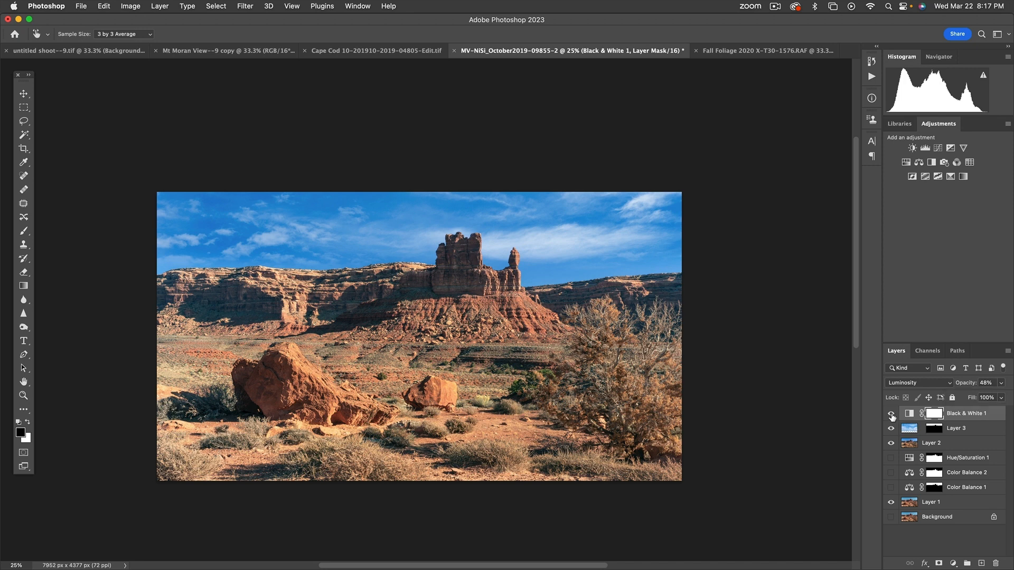
pyautogui.click(892, 417)
pyautogui.click(892, 417)
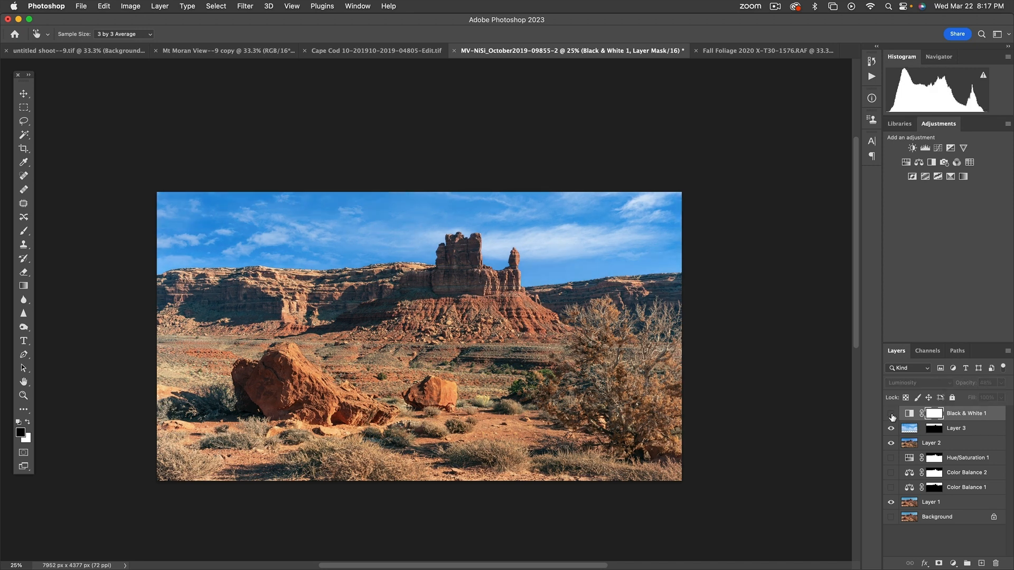
# Step: Toggle the Black & White 1 layer's visibility several times to compare the photo with and without the adjustment
pyautogui.click(892, 417)
pyautogui.click(892, 417)
pyautogui.click(893, 418)
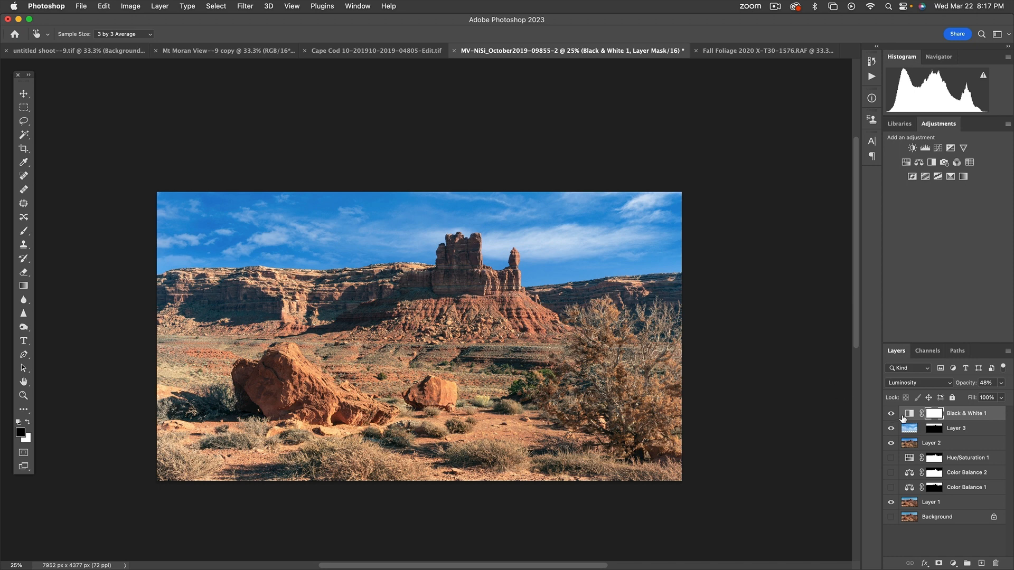
pyautogui.click(892, 416)
pyautogui.click(891, 417)
# Step: Add a Hue/Saturation adjustment layer above Black & White 1 and slightly increase its saturation
pyautogui.click(953, 564)
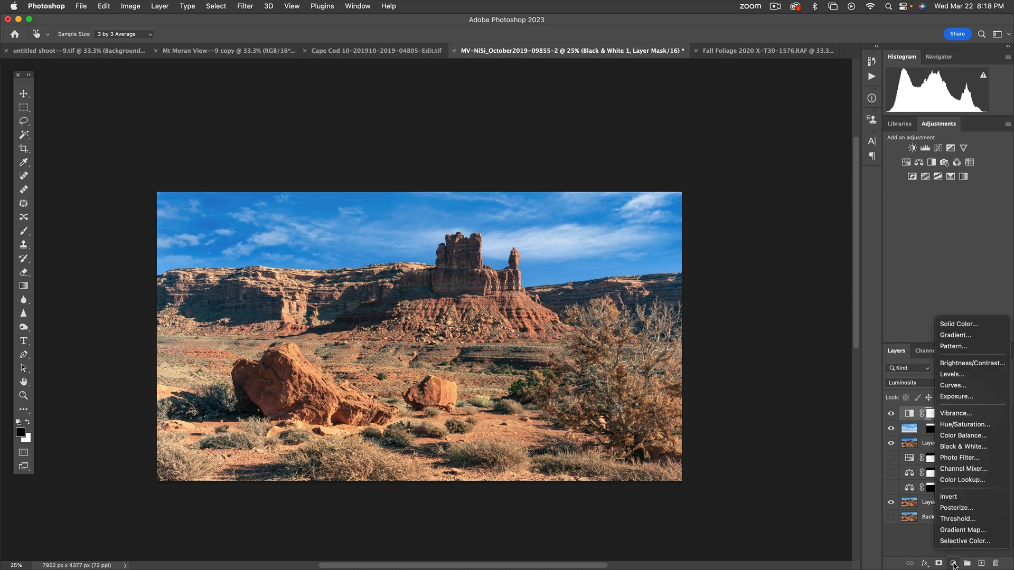
pyautogui.click(963, 426)
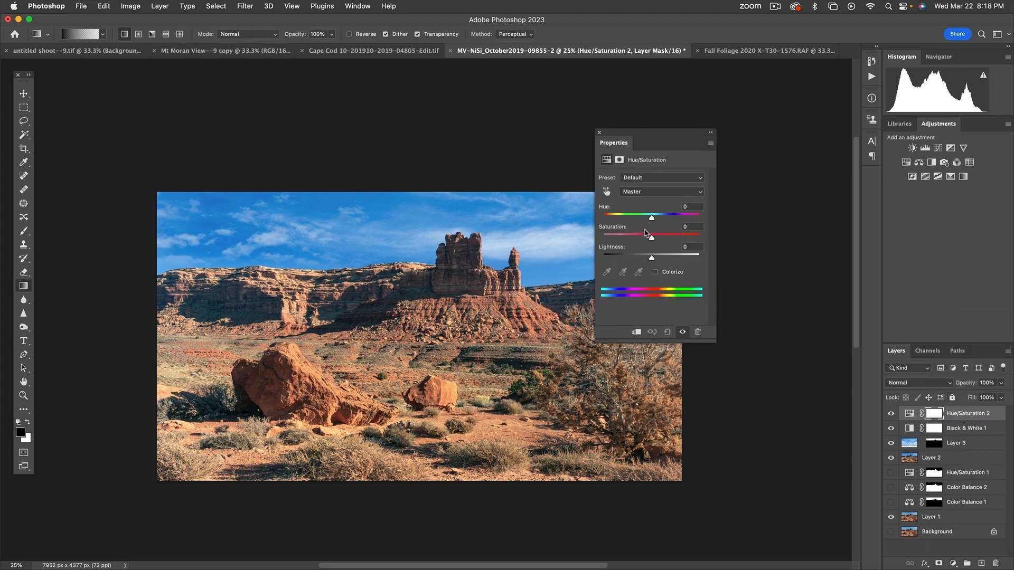
pyautogui.moveTo(658, 238); pyautogui.dragTo(655, 238)
pyautogui.click(599, 132)
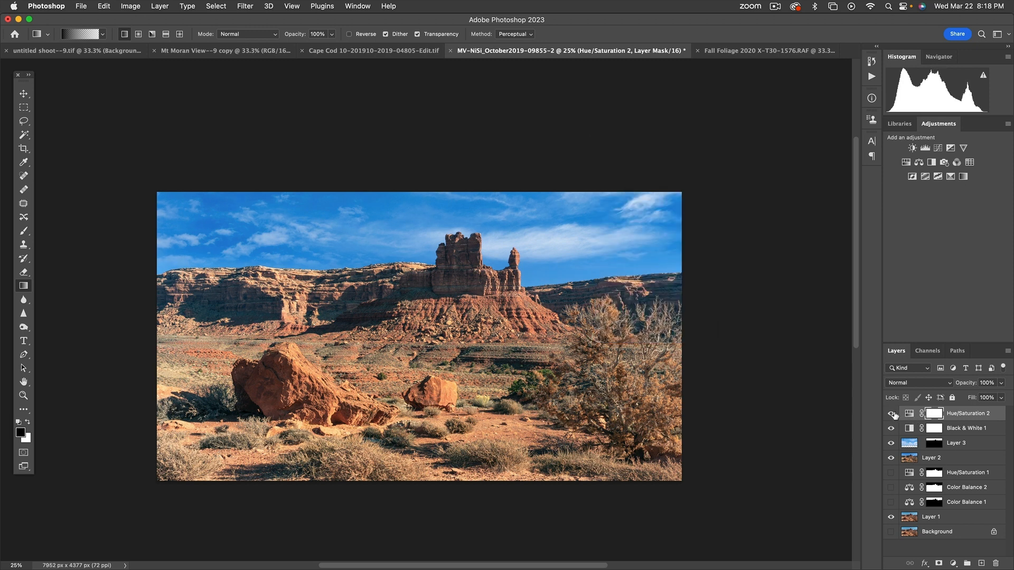
# Step: Hide the Hue/Saturation 2 and Black & White 1 layers, restoring them one at a time to compare their effects
pyautogui.click(892, 414)
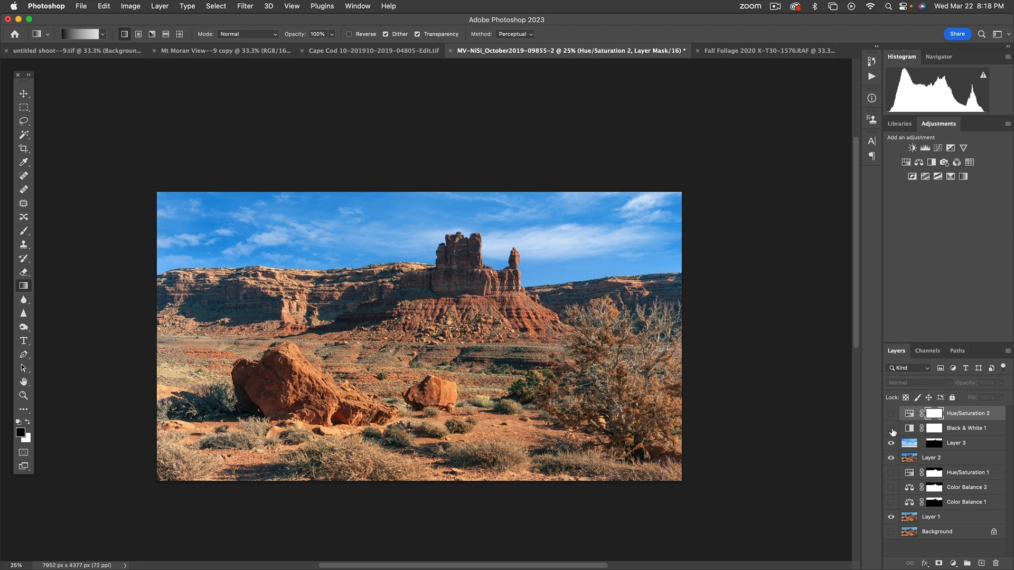
pyautogui.click(892, 430)
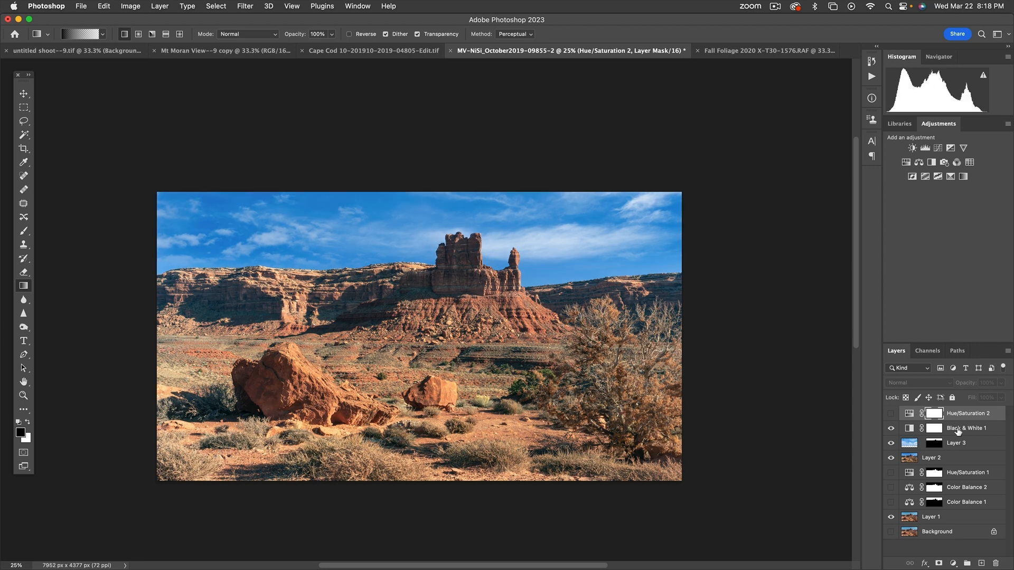
pyautogui.click(890, 415)
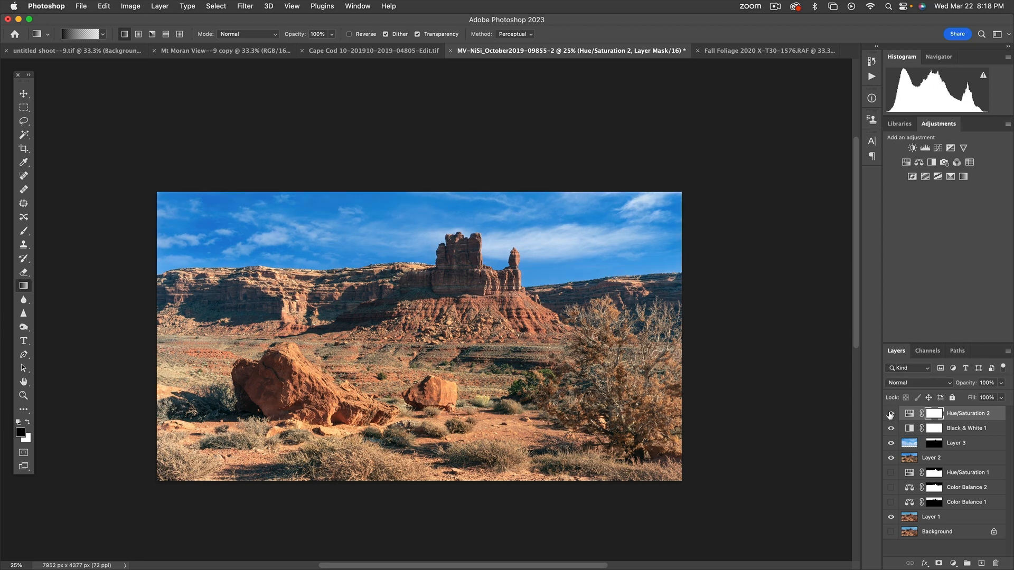
pyautogui.moveTo(892, 414)
pyautogui.mouseDown()
pyautogui.moveTo(892, 446)
pyautogui.moveTo(892, 414)
pyautogui.mouseUp()
# Step: Flatten the image, discarding the hidden layers, and save the file
pyautogui.click(1008, 351)
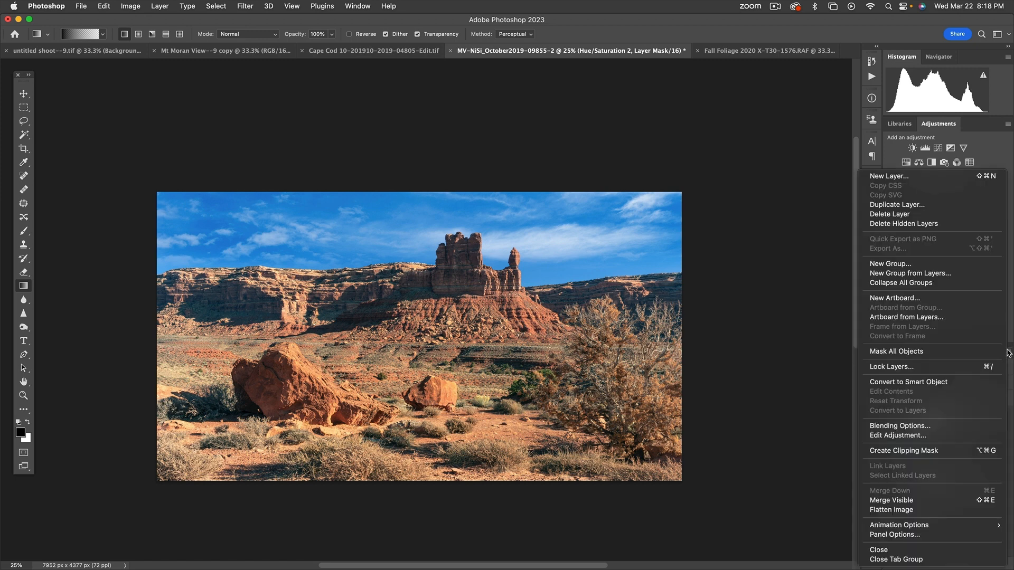
pyautogui.click(919, 510)
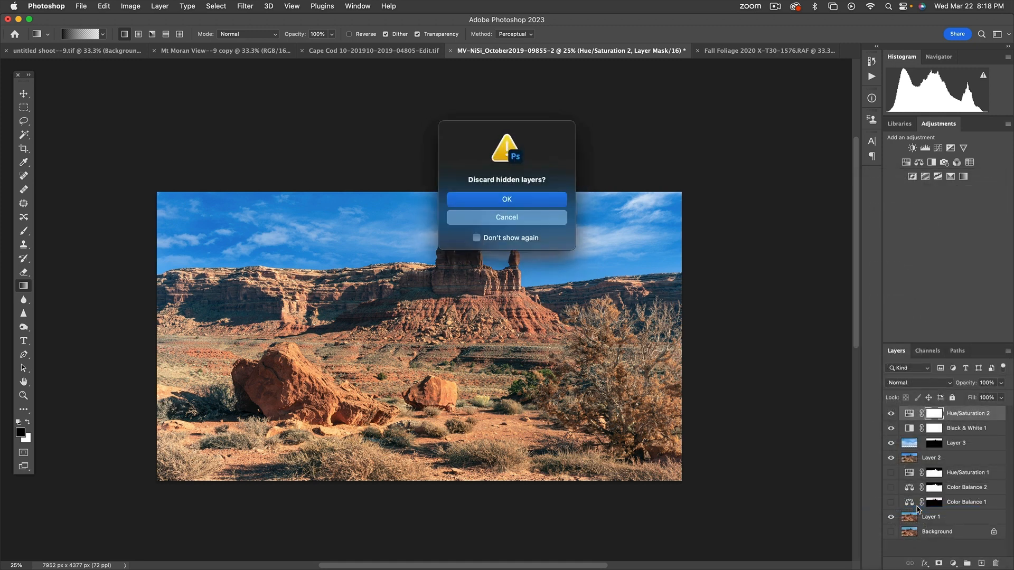
pyautogui.click(517, 200)
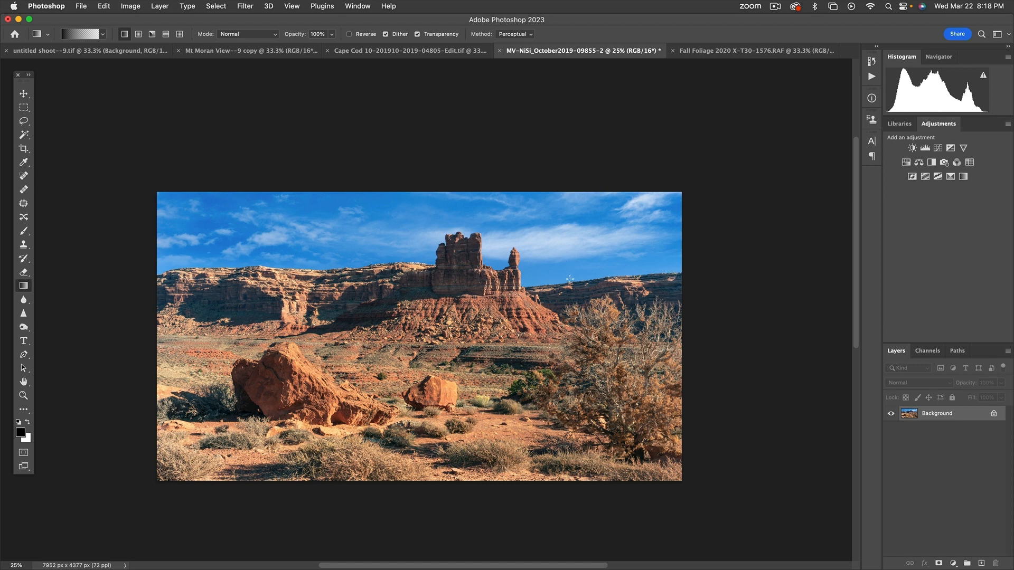
pyautogui.press('super+s')
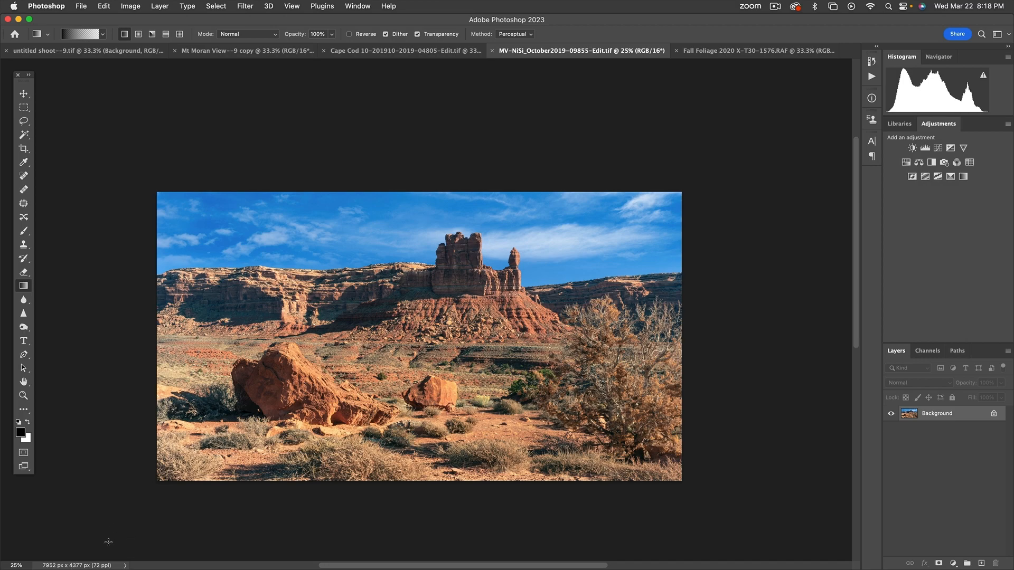
# Step: Switch to Lightroom Classic and open MV-NiSi_October2019-09855-Edit.tif in the Develop module
pyautogui.press('super+Tab')
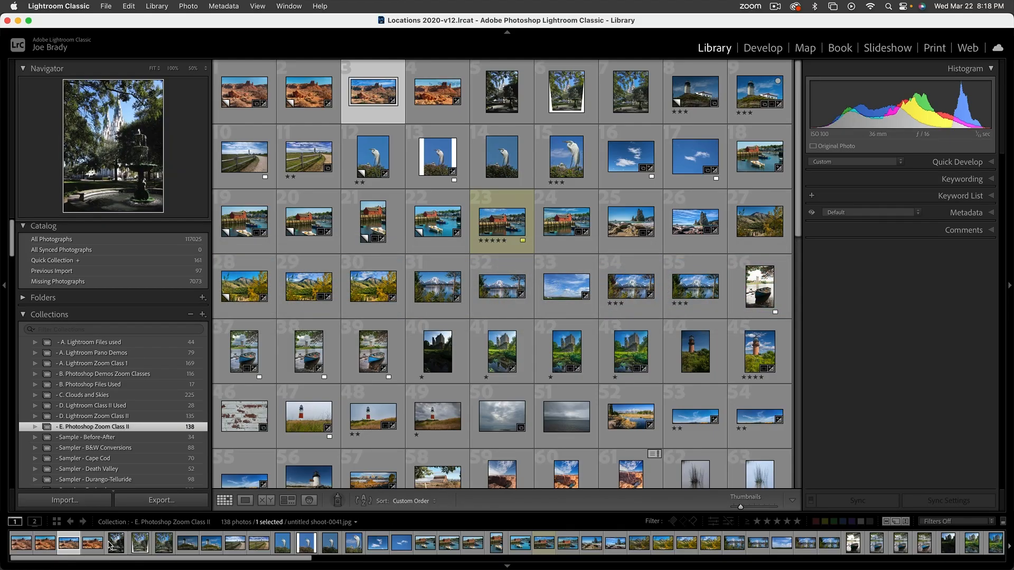
pyautogui.doubleClick(390, 101)
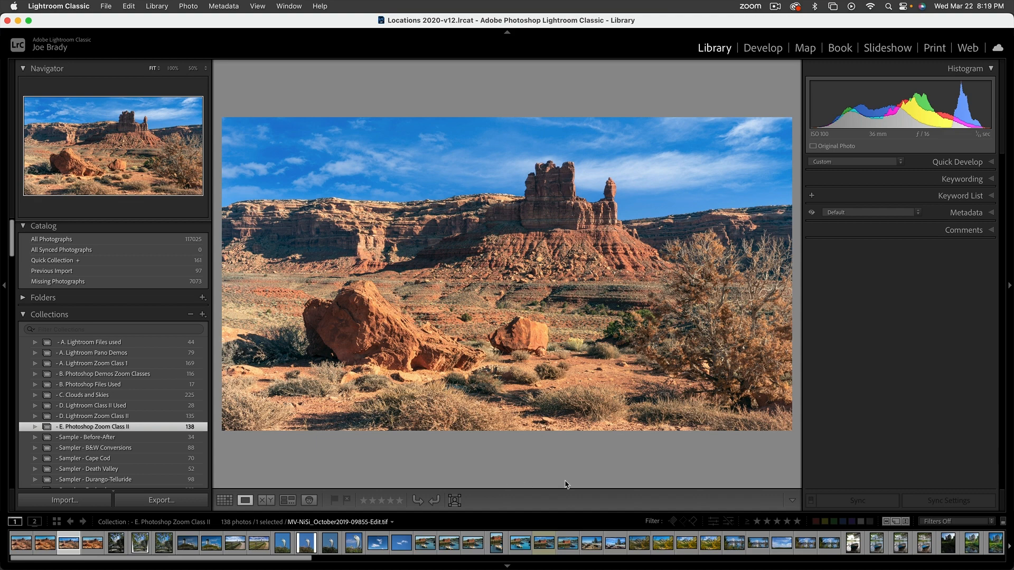
pyautogui.click(775, 53)
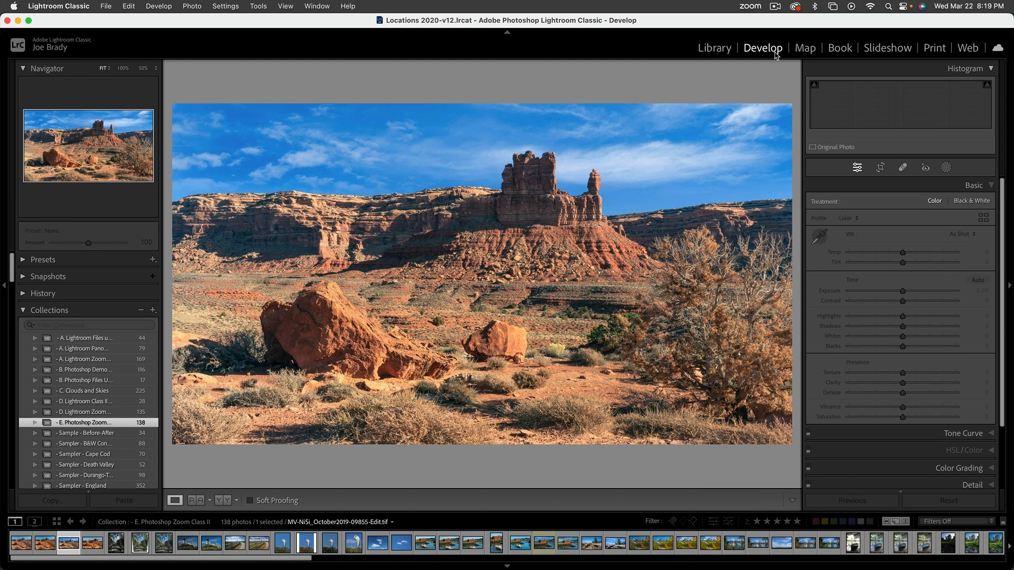
# Step: Set a 14 x 8.5 crop on the desert photo, tighten it slightly, and reposition the scene within the frame
pyautogui.click(880, 167)
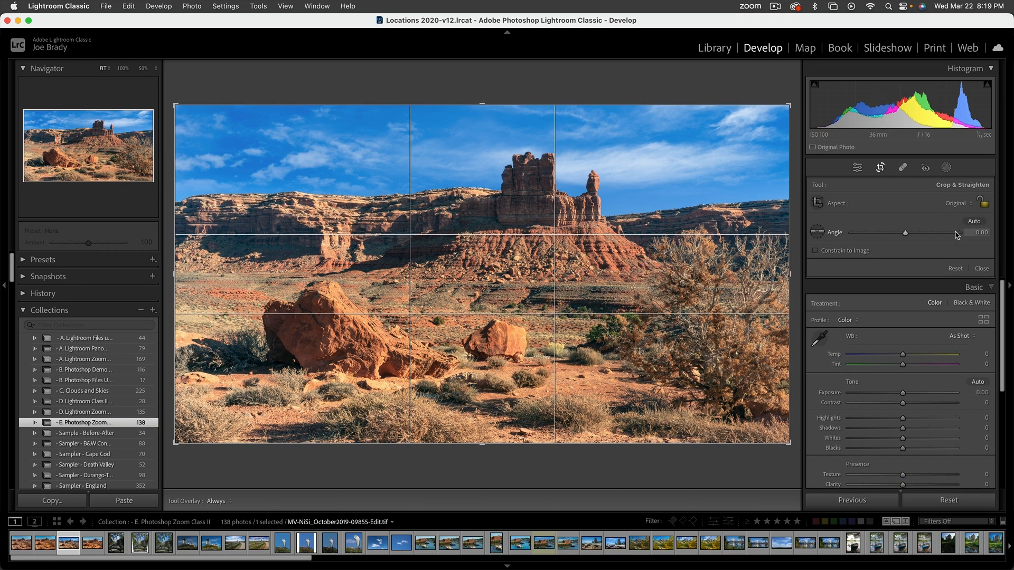
pyautogui.click(956, 204)
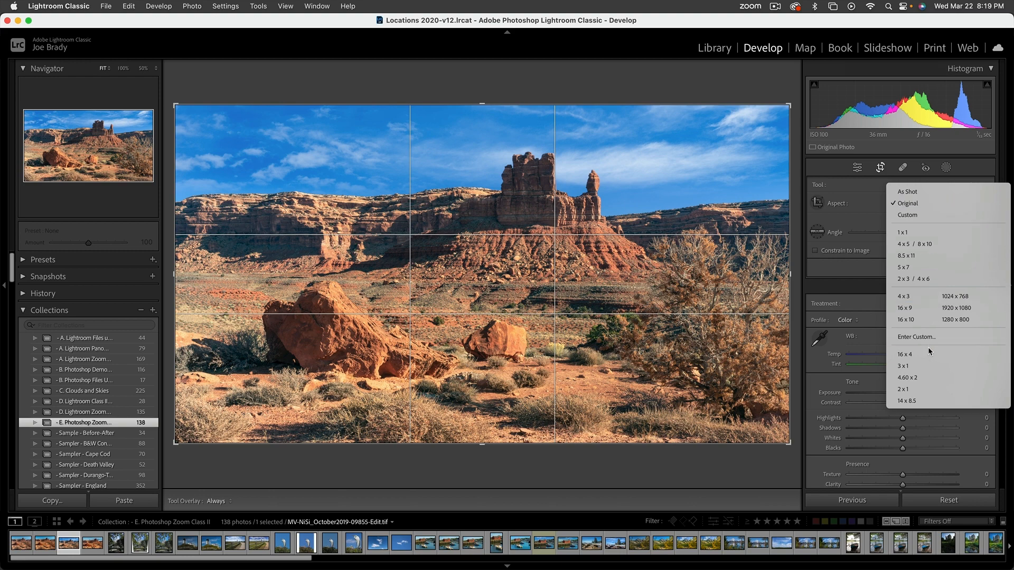
pyautogui.click(930, 402)
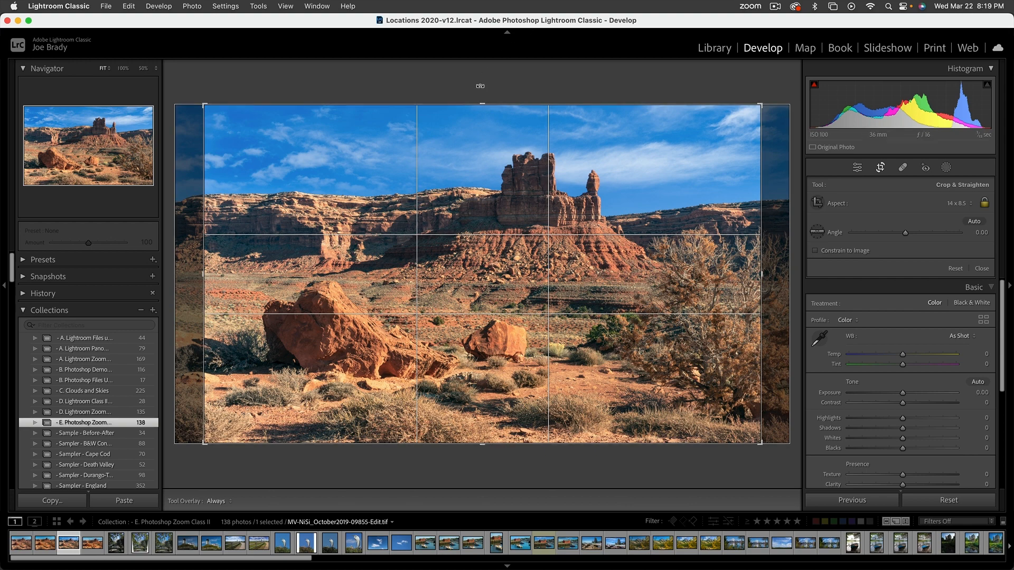
pyautogui.moveTo(482, 105); pyautogui.dragTo(482, 109)
pyautogui.moveTo(688, 242); pyautogui.dragTo(705, 258)
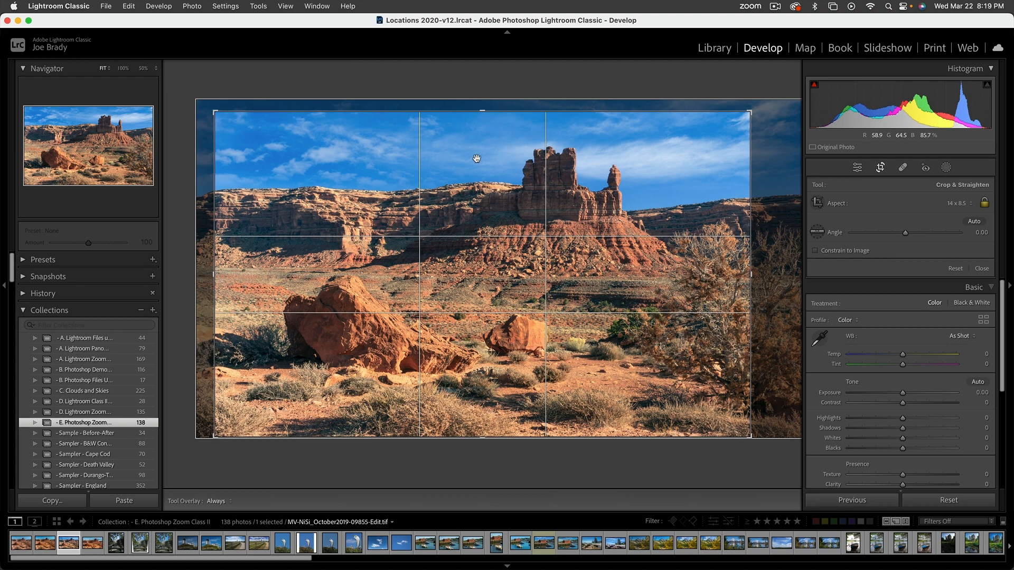
pyautogui.moveTo(484, 167); pyautogui.dragTo(481, 167)
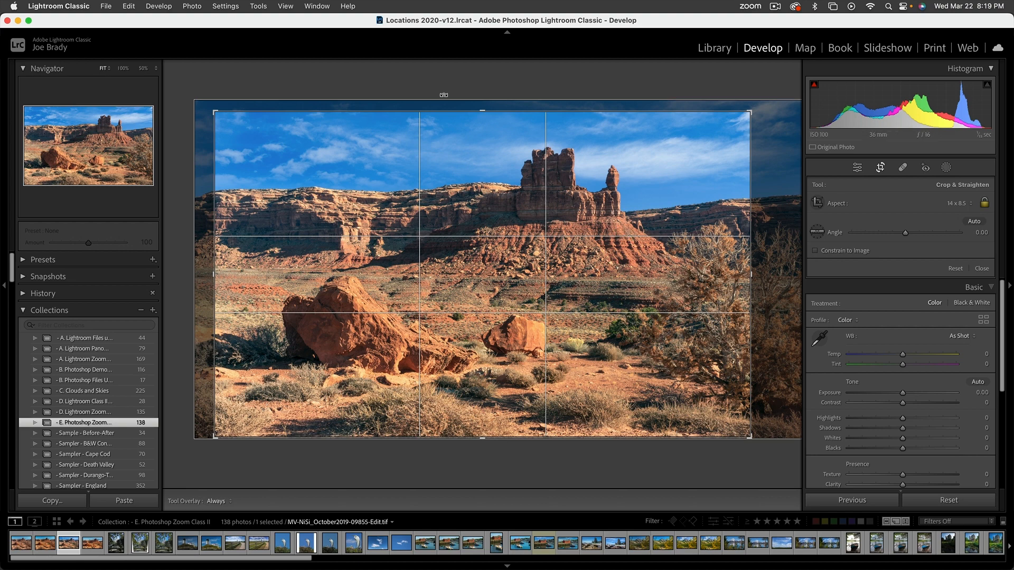
# Step: Compare the Thirds and Golden Ratio crop guide overlays, leaving Golden Ratio selected, and apply the crop
pyautogui.click(259, 6)
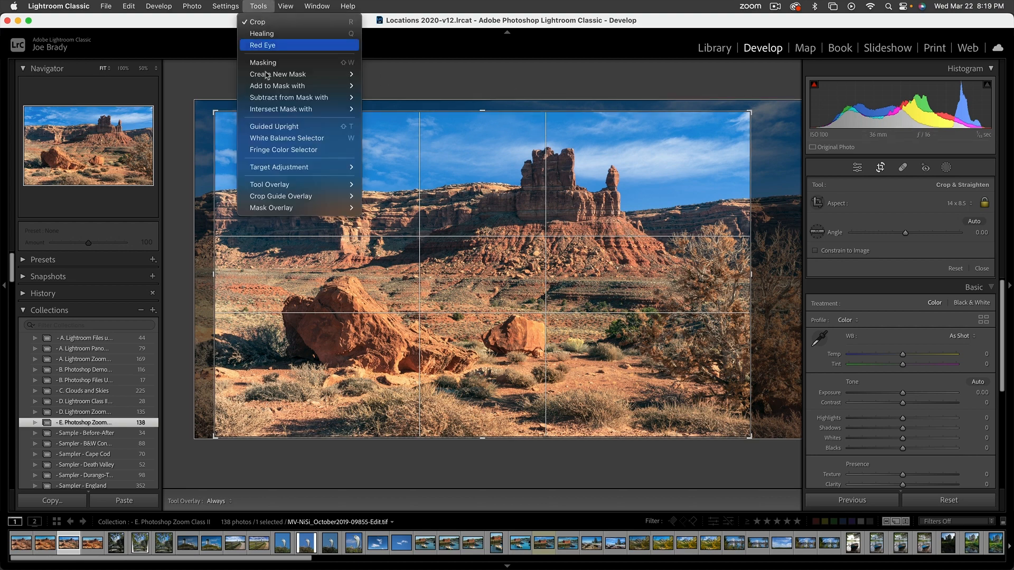
pyautogui.moveTo(294, 196)
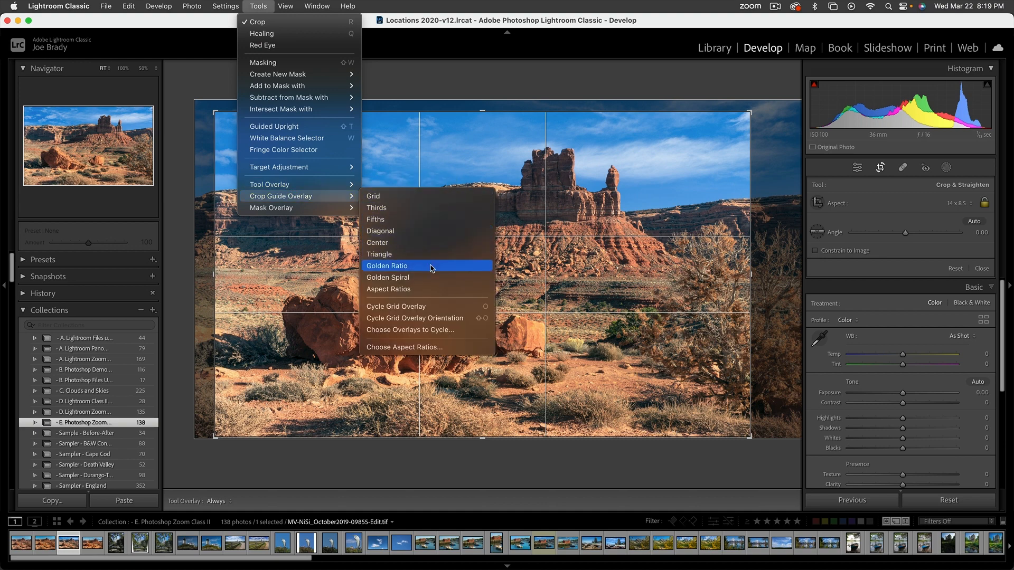
pyautogui.click(409, 209)
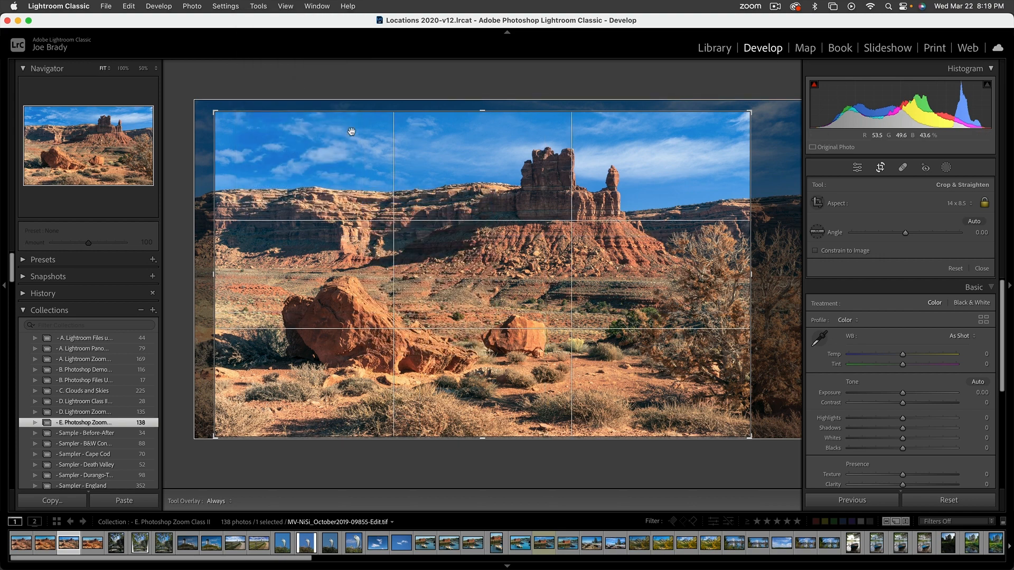
pyautogui.click(191, 6)
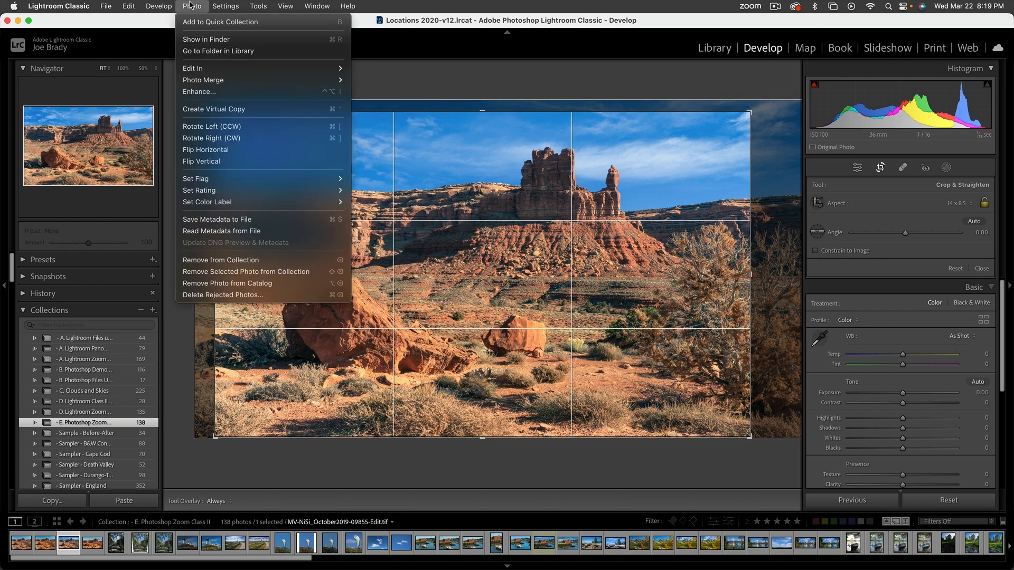
pyautogui.moveTo(258, 6)
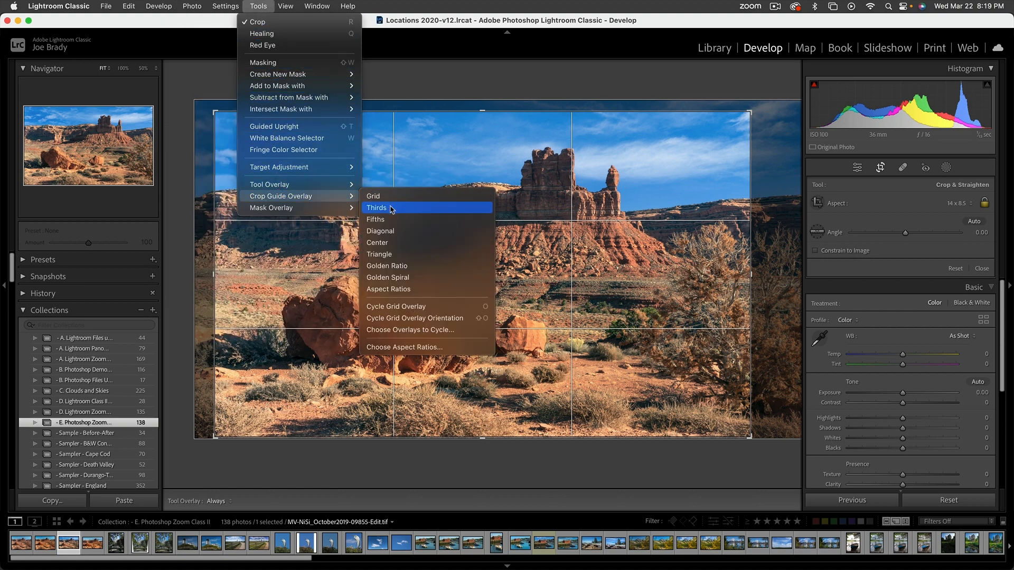
pyautogui.click(391, 267)
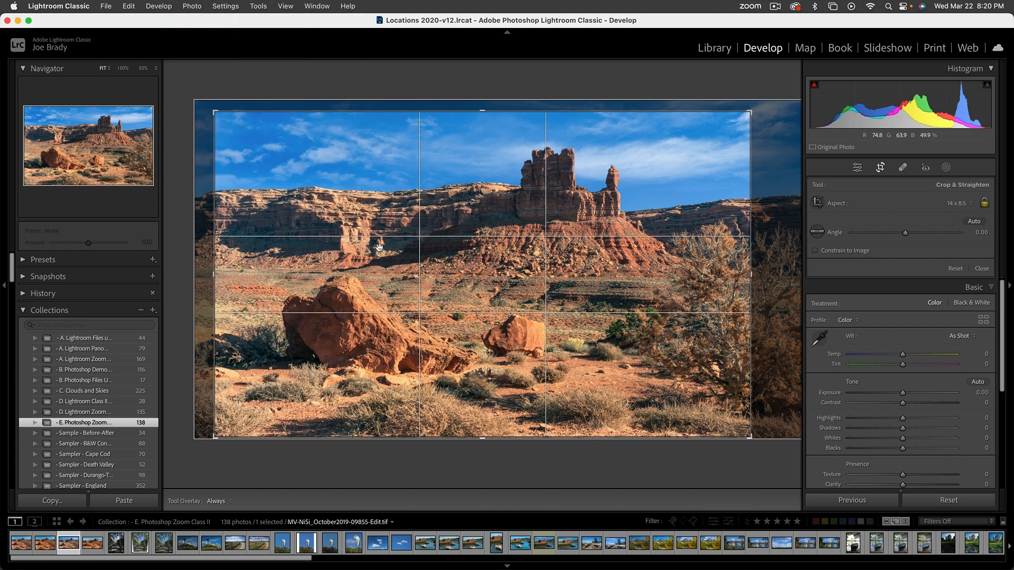
pyautogui.press('Return')
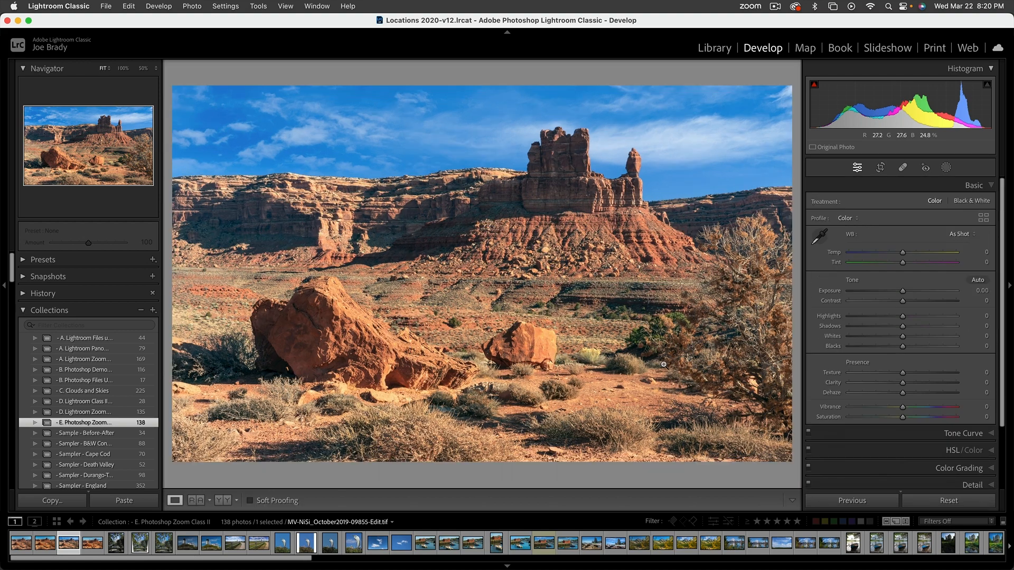
# Step: Set the post-crop vignette amount to -15, and raise Exposure to +0.15 and Contrast to +5
pyautogui.scroll(-5, 1003, 462)
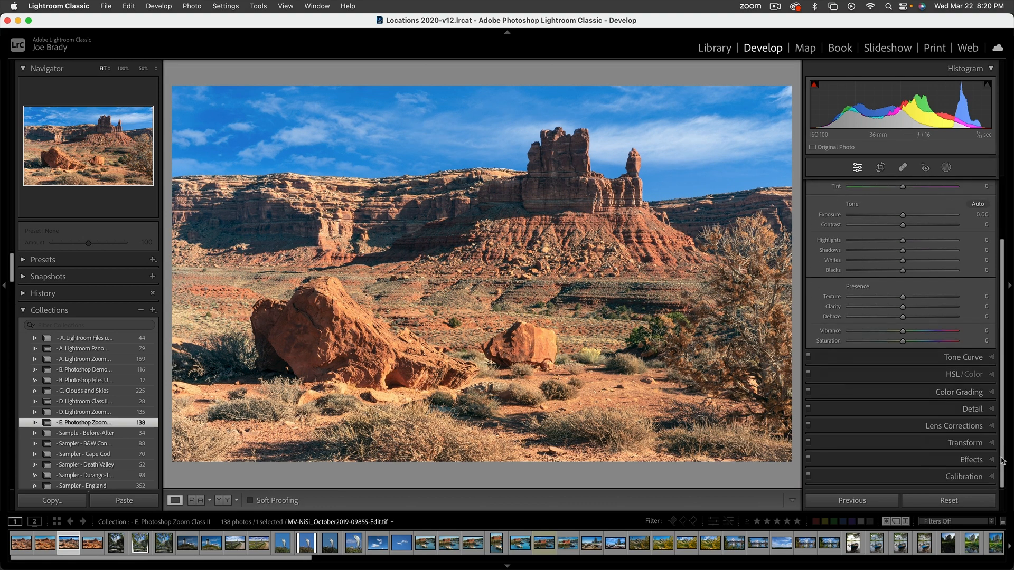
pyautogui.click(976, 462)
pyautogui.moveTo(903, 341); pyautogui.dragTo(896, 343)
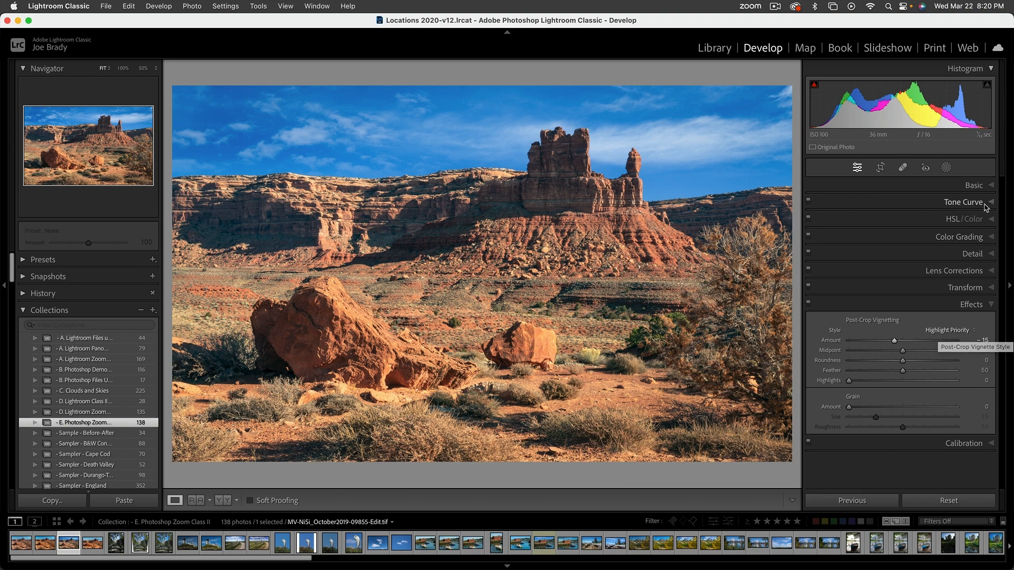
pyautogui.click(974, 185)
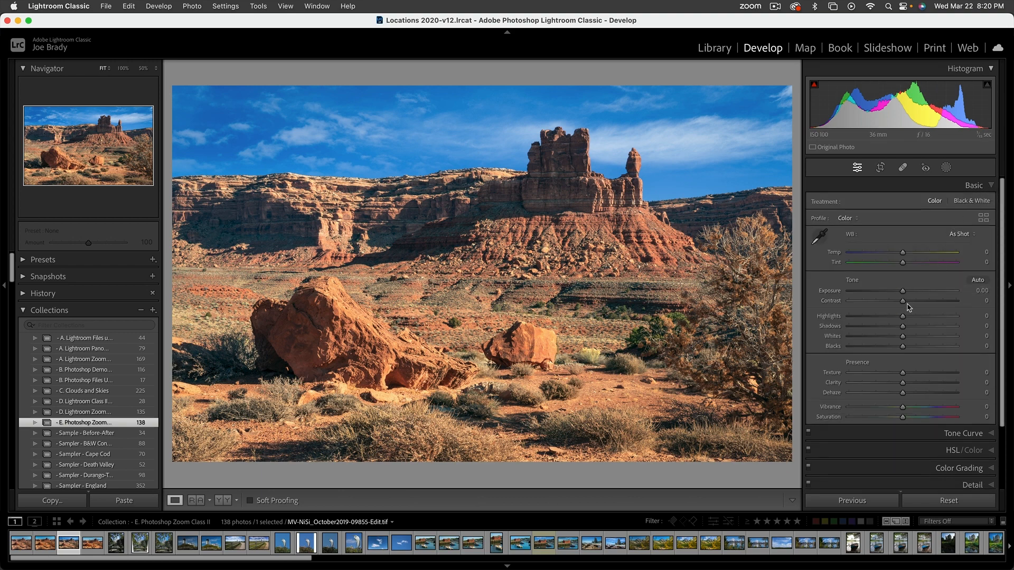
pyautogui.moveTo(905, 293); pyautogui.dragTo(907, 304)
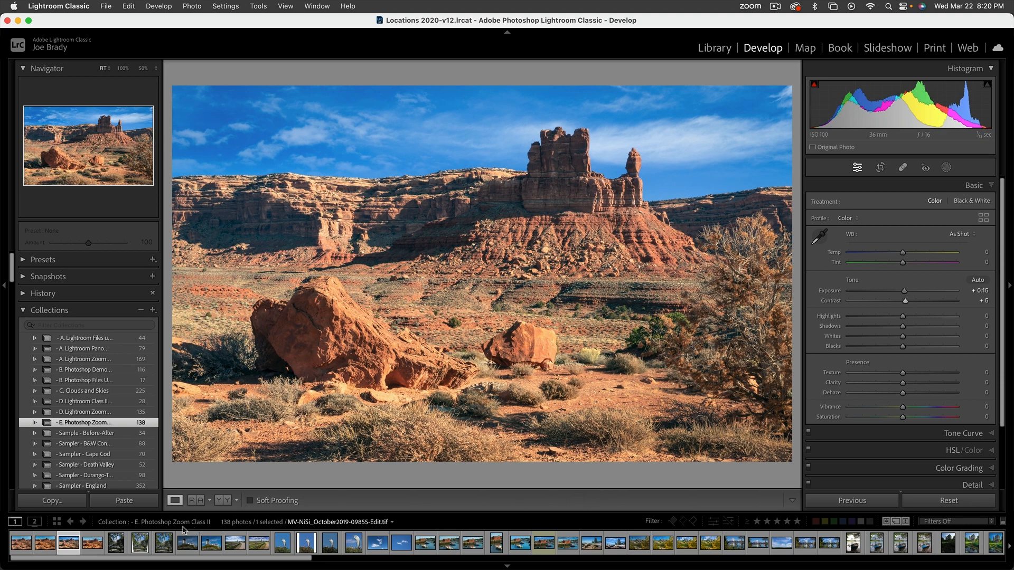
# Step: Select the original desert photo along with the edited one and compare the two in full-screen view
pyautogui.keyDown('super'); pyautogui.click(18, 548); pyautogui.keyUp('super')
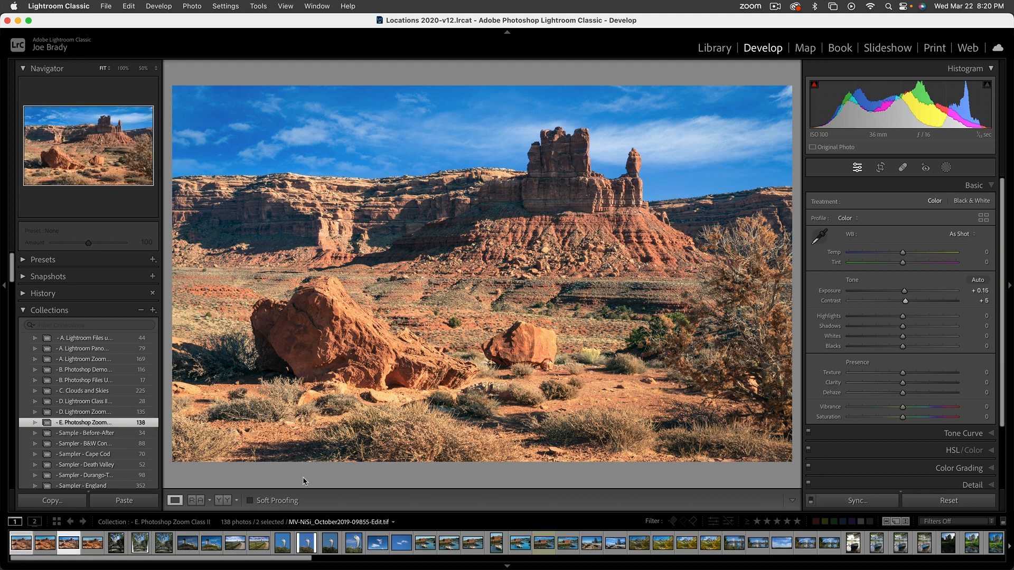
pyautogui.press('Left')
pyautogui.press('f')
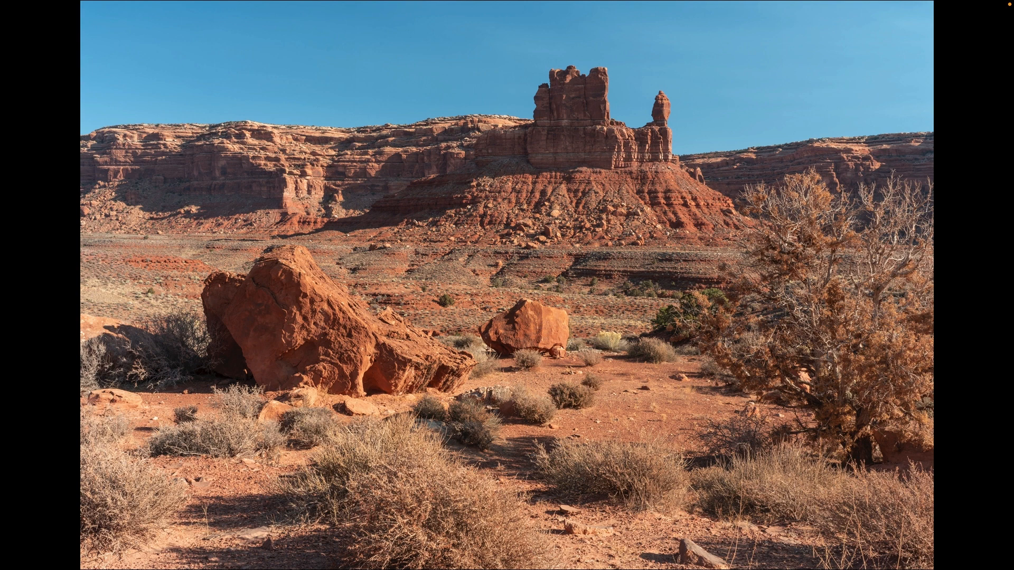
pyautogui.press('Right')
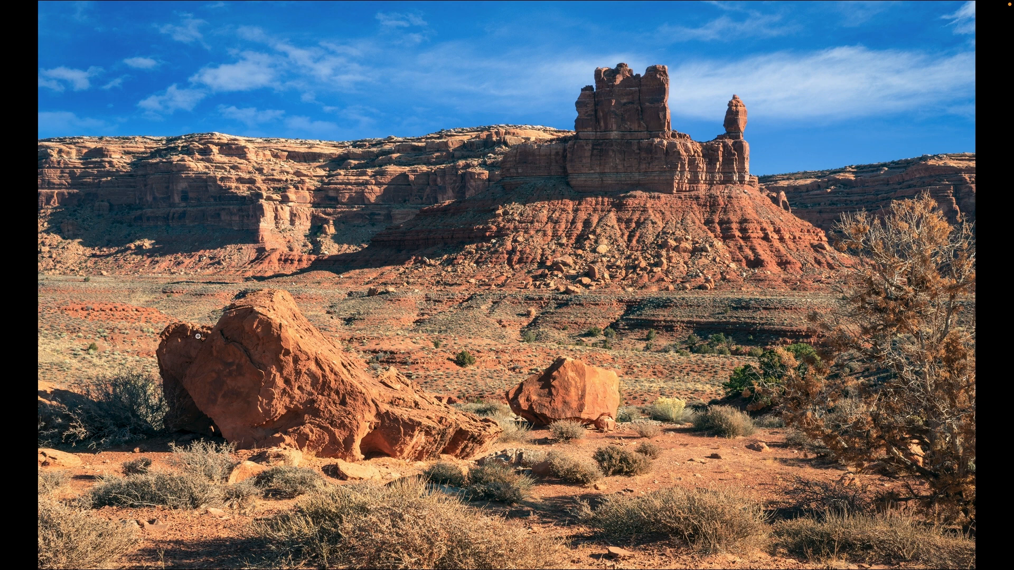
pyautogui.press('f')
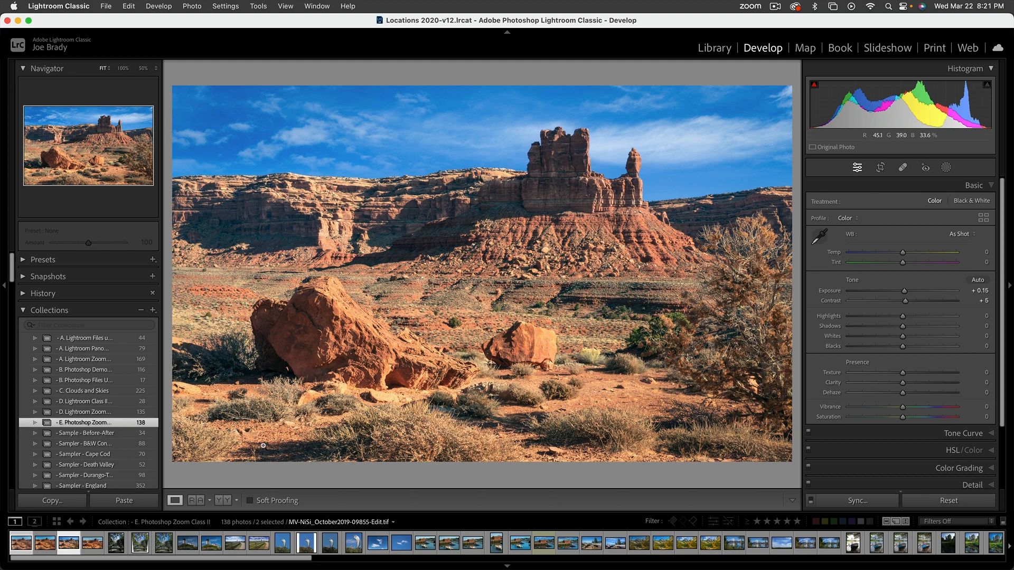
# Step: Open the original egret photo for developing and set Shadows to +100 and Highlights to -33
pyautogui.click(282, 547)
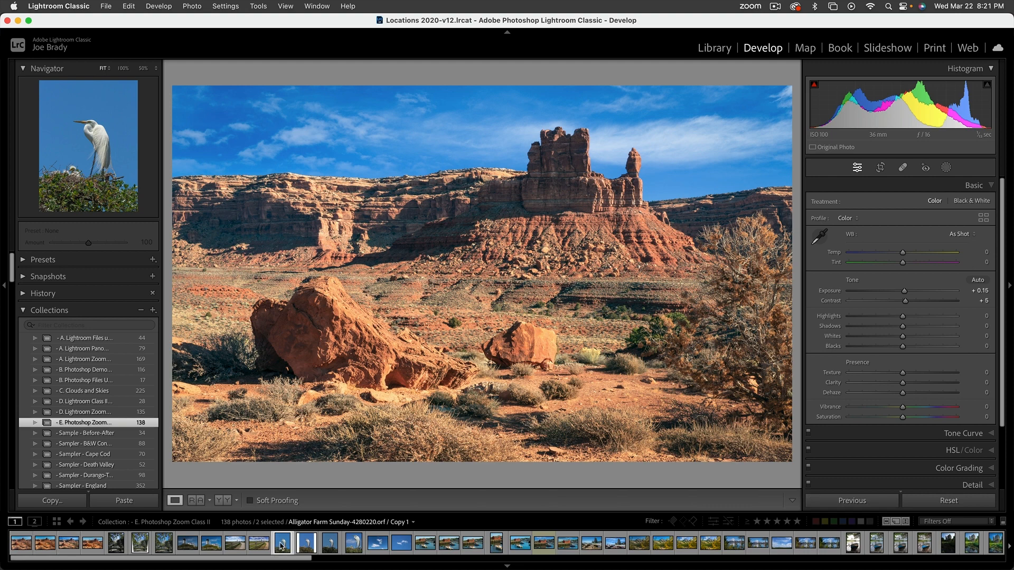
pyautogui.click(330, 544)
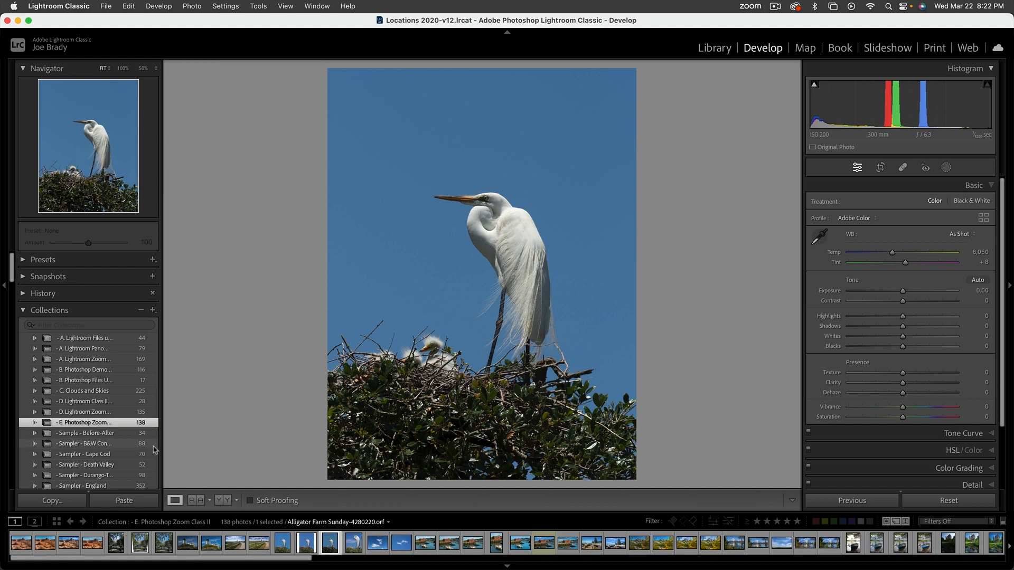
pyautogui.scroll(-2, 103, 369)
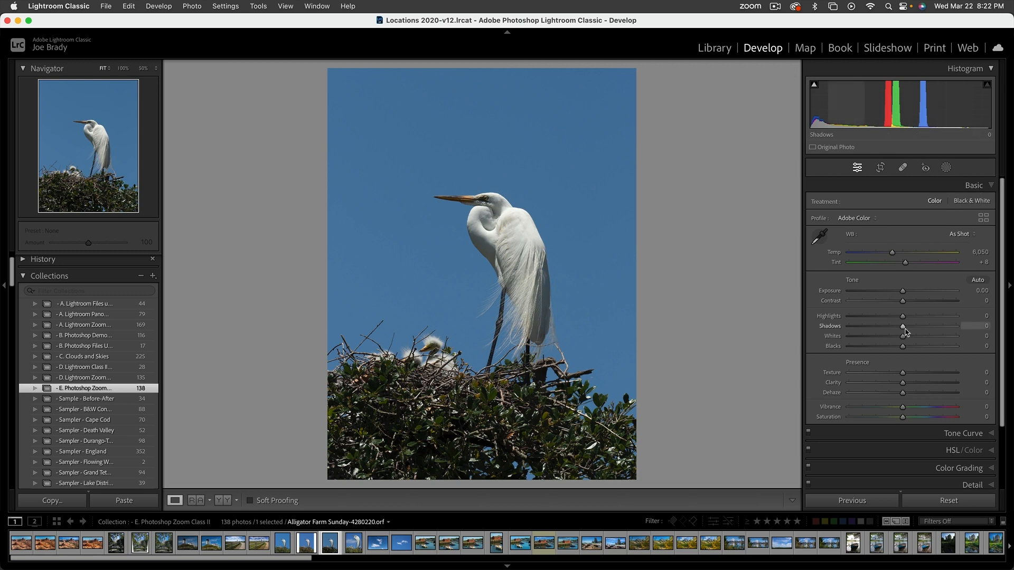
pyautogui.moveTo(904, 329); pyautogui.dragTo(993, 332)
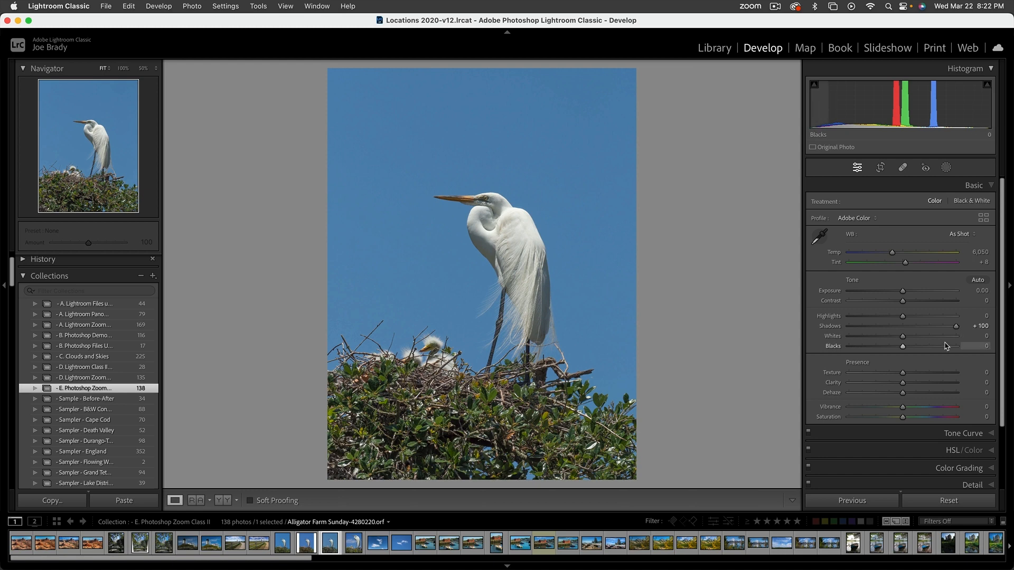
pyautogui.moveTo(903, 316); pyautogui.dragTo(885, 319)
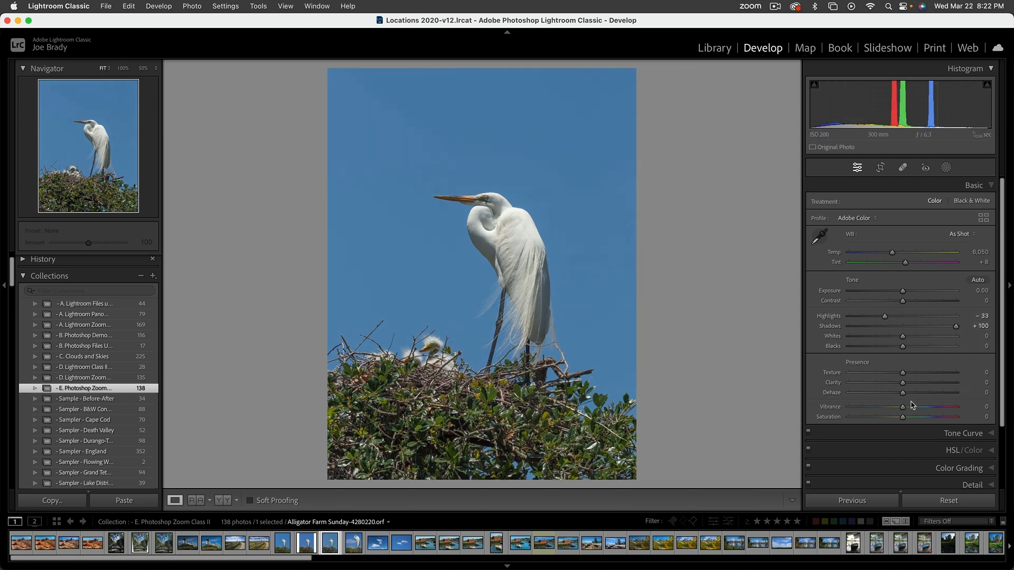
# Step: Set the egret photo's Vibrance to +28 and Saturation to +22
pyautogui.moveTo(911, 407); pyautogui.dragTo(918, 407)
pyautogui.click(910, 419)
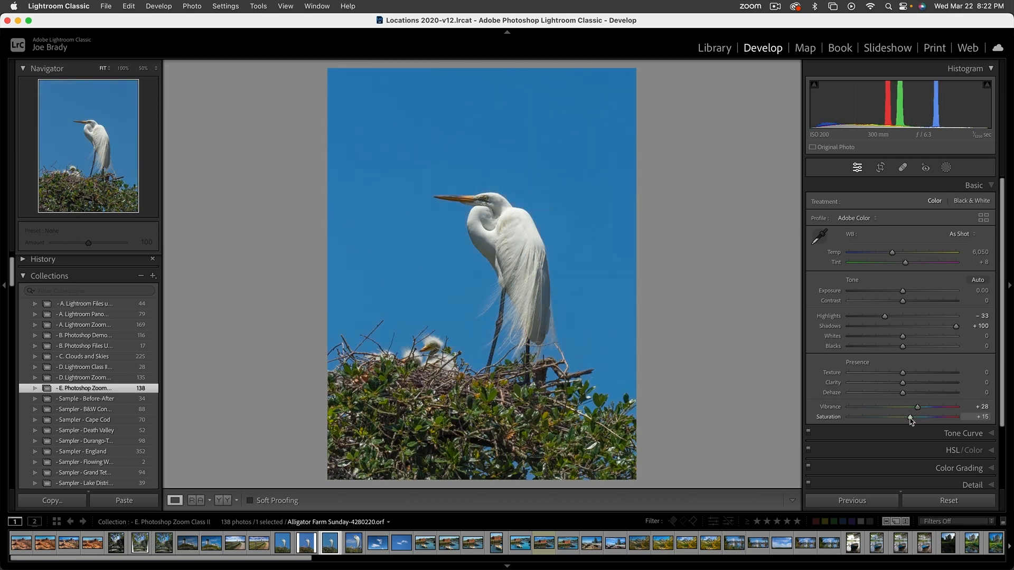
pyautogui.moveTo(910, 419); pyautogui.dragTo(915, 418)
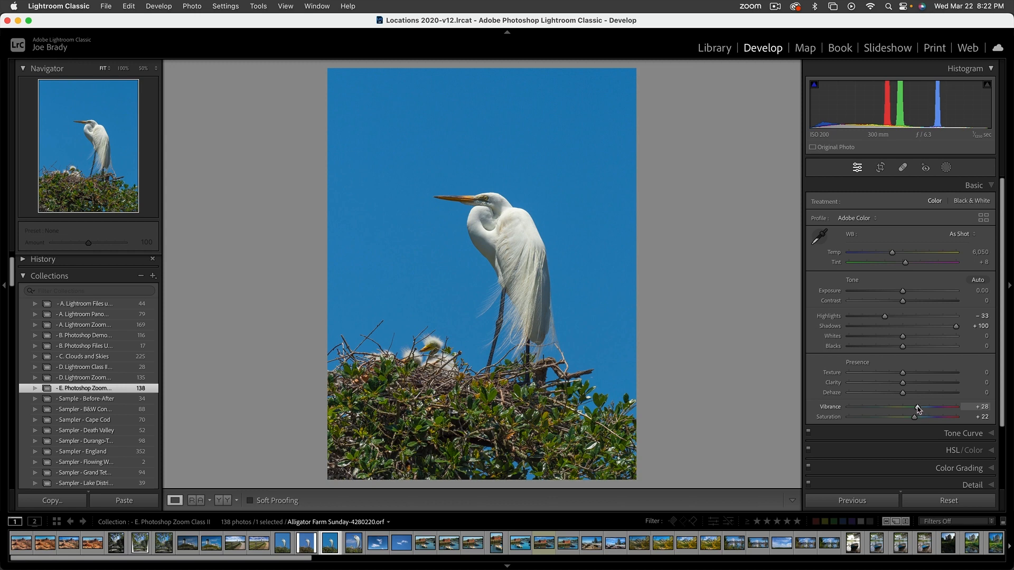
# Step: Shift the hue of the egret photo's blue sky with targeted adjustment, and raise the Blue luminance to +9
pyautogui.click(954, 454)
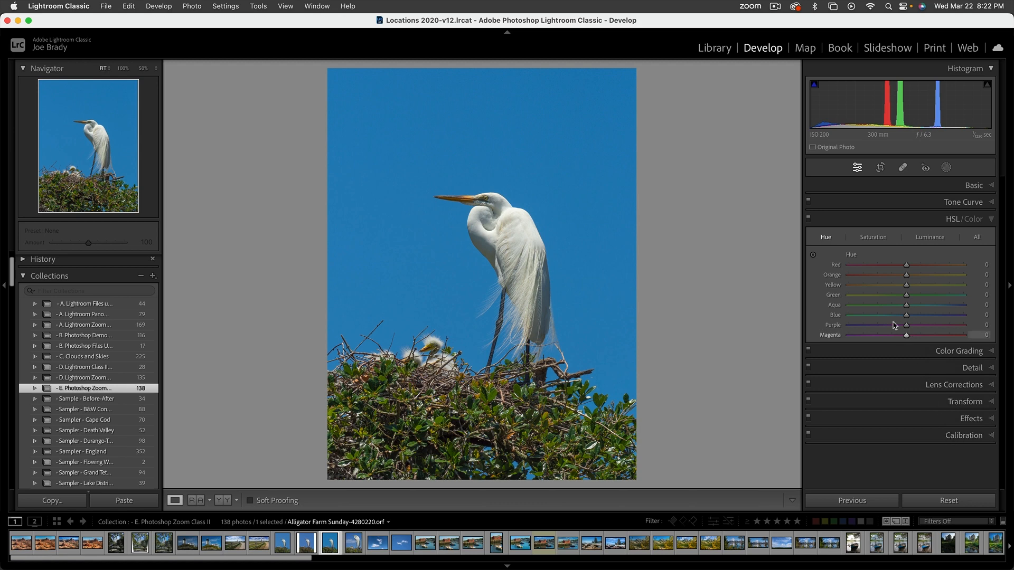
pyautogui.click(814, 256)
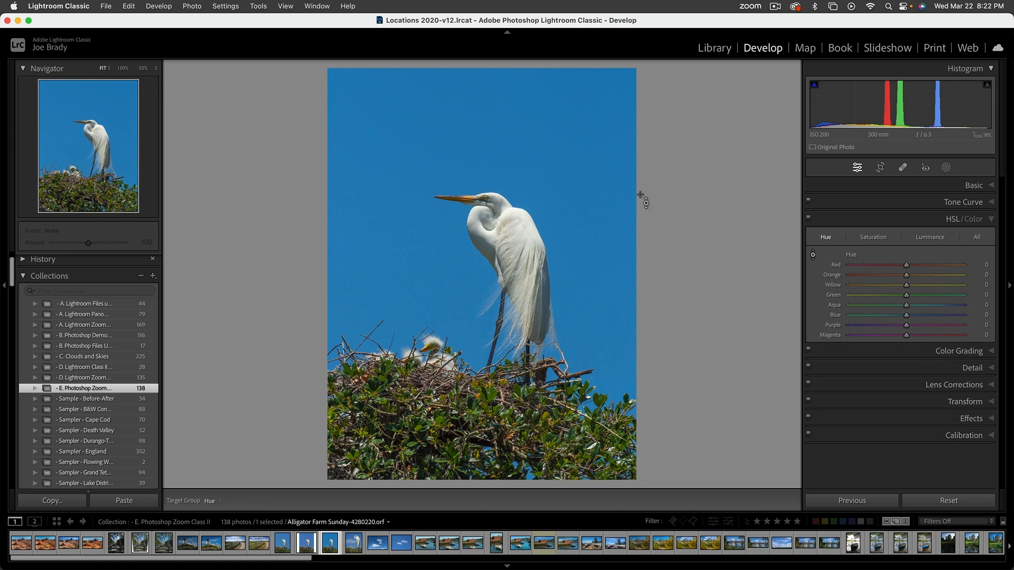
pyautogui.moveTo(603, 194)
pyautogui.mouseDown()
pyautogui.moveTo(602, 176)
pyautogui.moveTo(603, 185)
pyautogui.mouseUp()
pyautogui.click(929, 237)
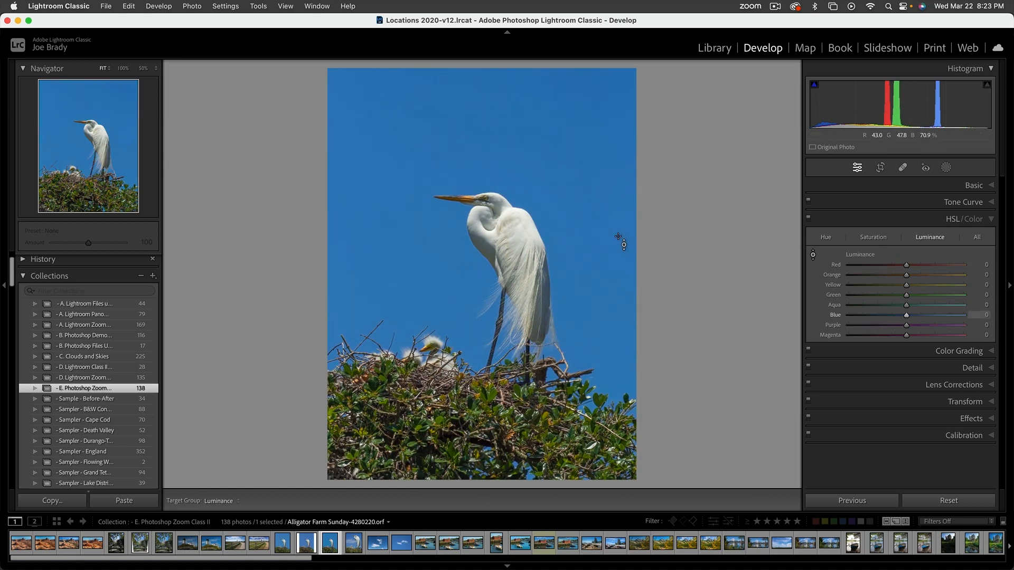
pyautogui.moveTo(597, 253); pyautogui.dragTo(597, 243)
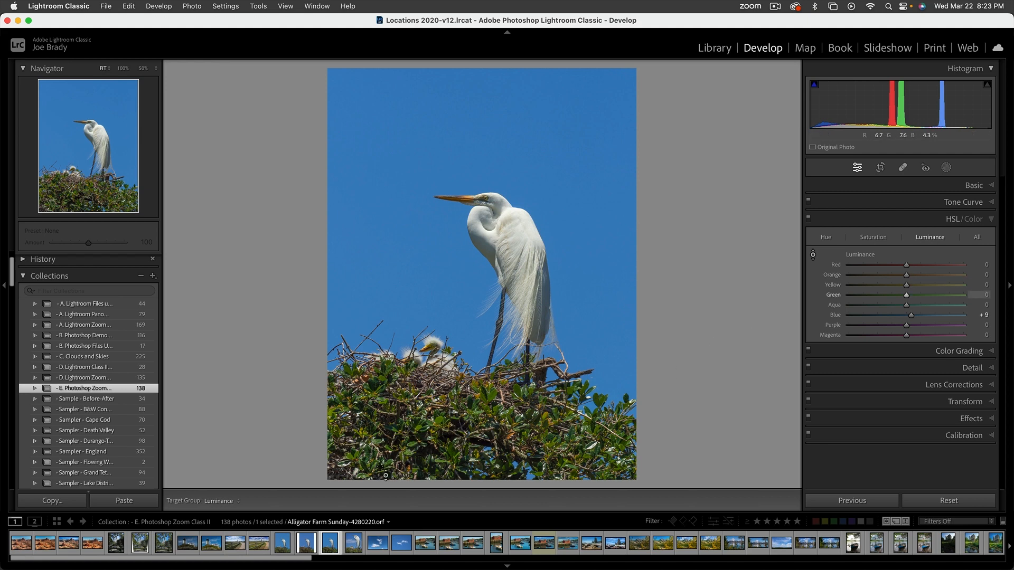
# Step: View the blue sky photo with two small clouds, return to the egret photo, and examine the chicks and nest at 100%
pyautogui.click(402, 545)
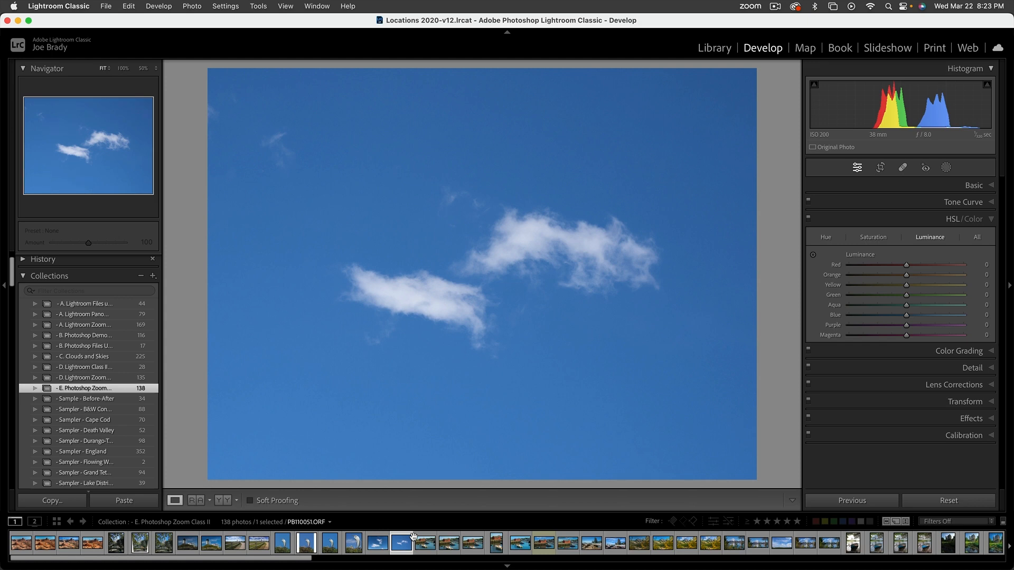
pyautogui.click(331, 550)
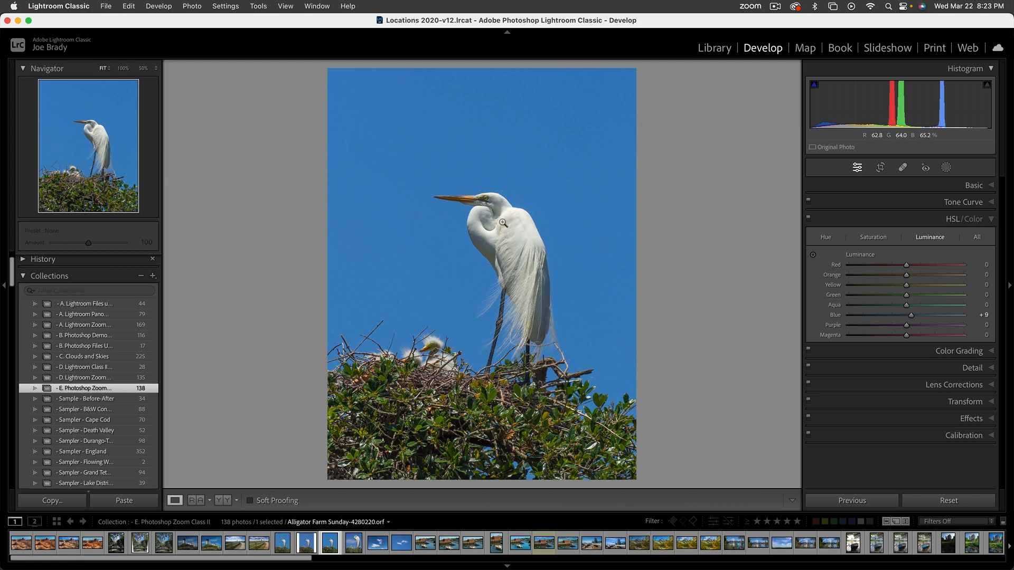
pyautogui.click(435, 357)
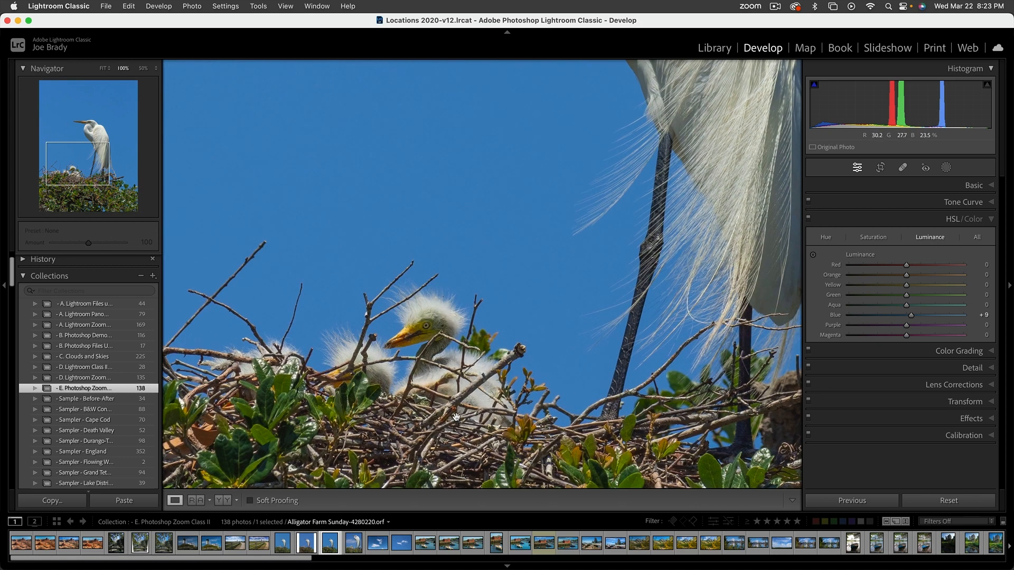
pyautogui.moveTo(457, 417); pyautogui.dragTo(463, 348)
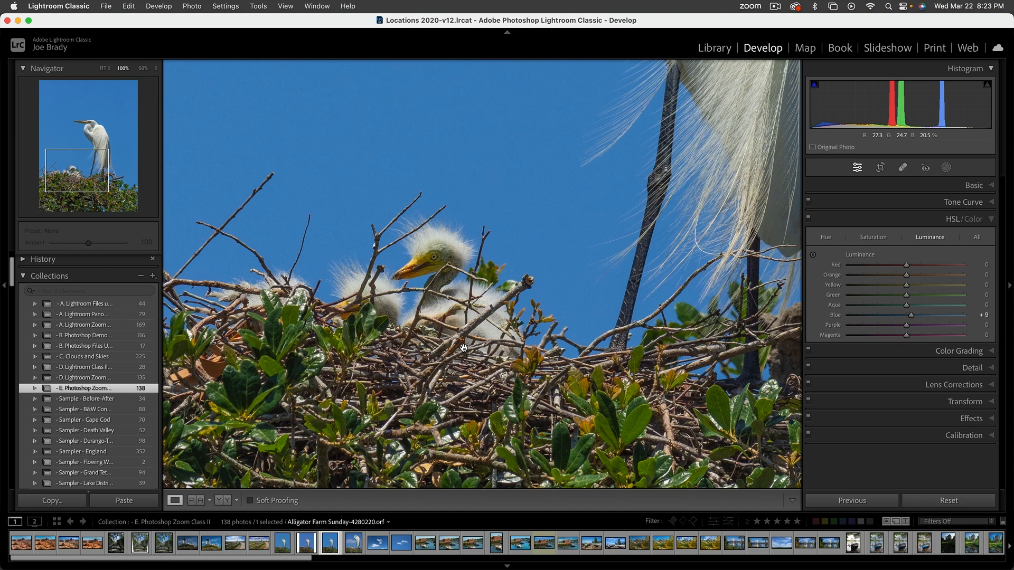
pyautogui.click(464, 348)
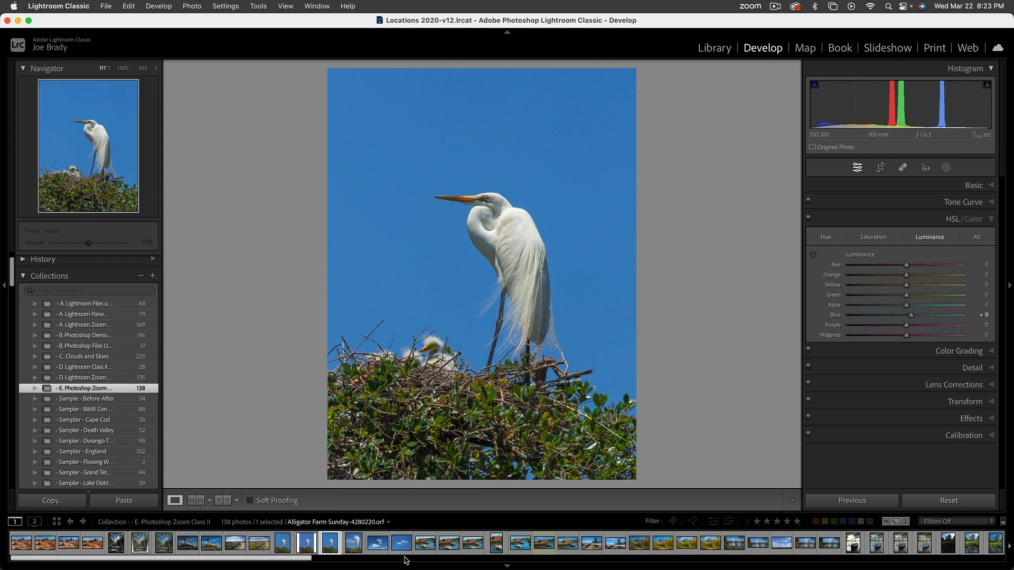
# Step: Add the two-cloud sky photo to the selection and open both photos as layers in Photoshop
pyautogui.keyDown('super'); pyautogui.click(401, 541); pyautogui.keyUp('super')
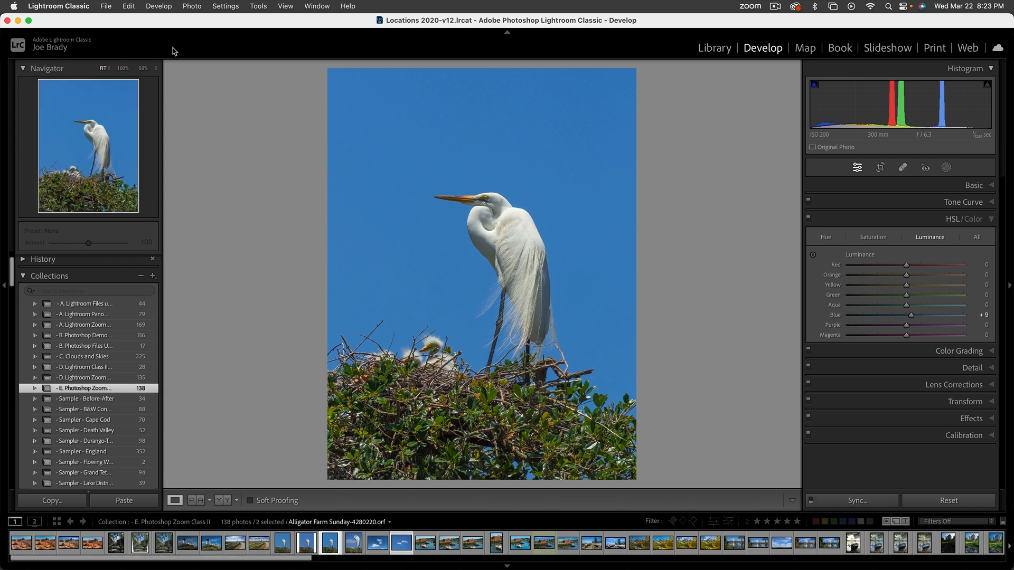
pyautogui.click(191, 6)
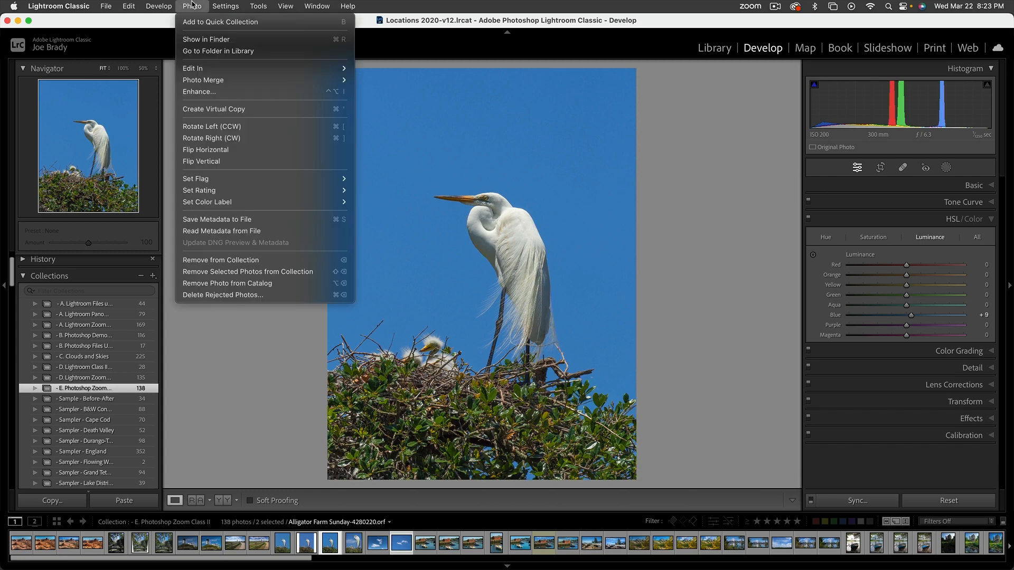
pyautogui.moveTo(195, 69)
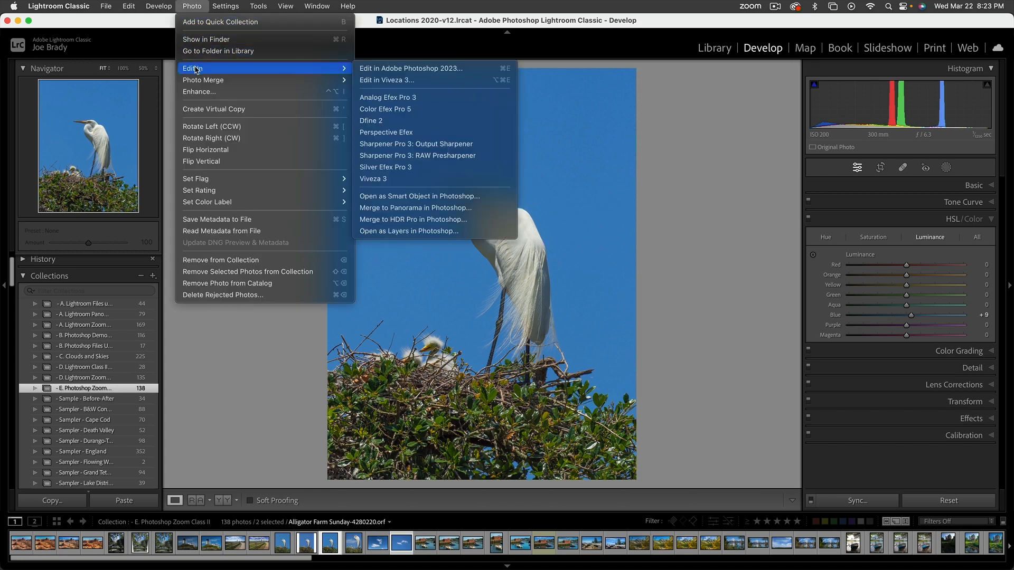
pyautogui.moveTo(332, 68)
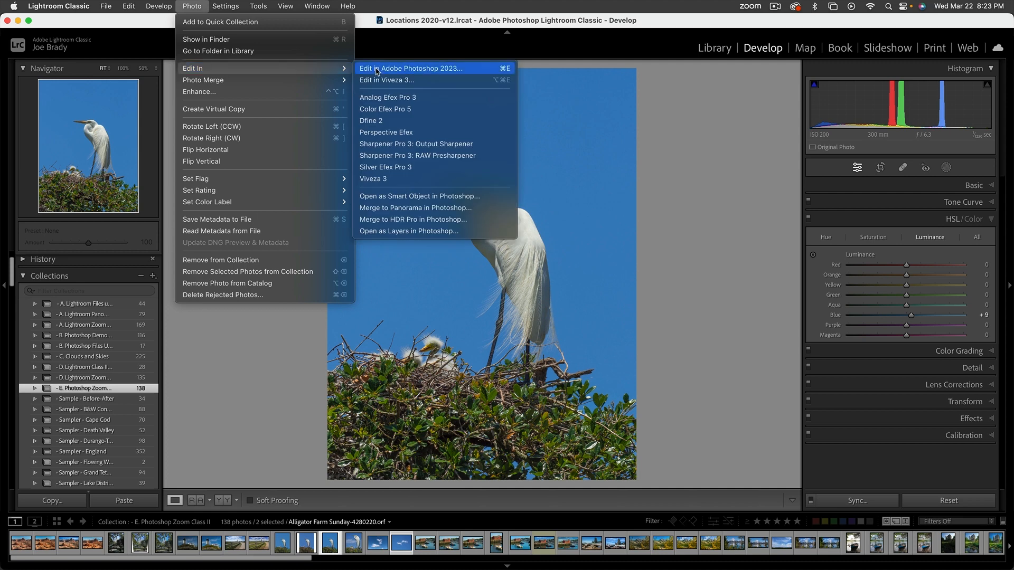
pyautogui.click(415, 231)
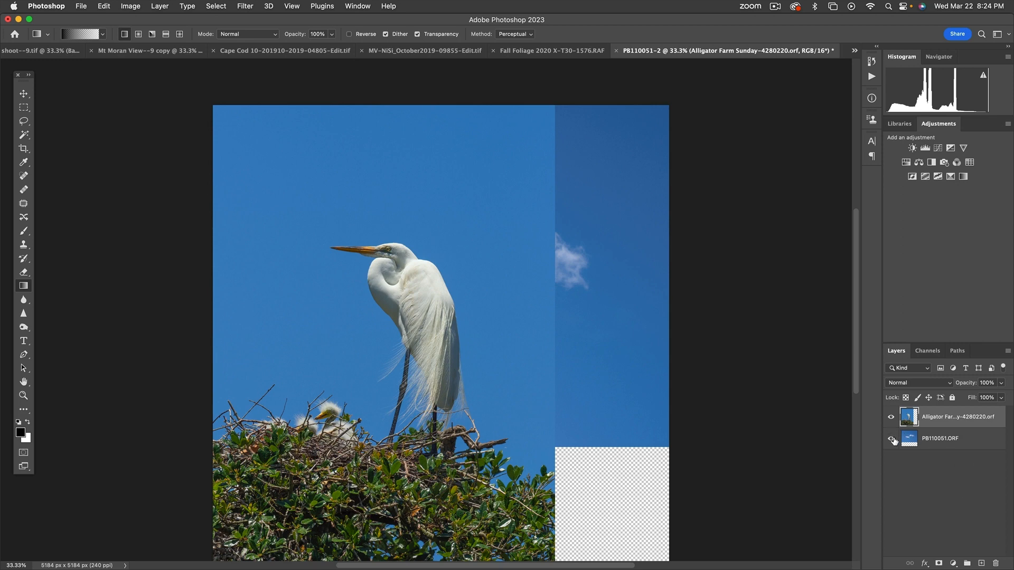
# Step: Move the cloud photo layer above the egret layer and hide it
pyautogui.moveTo(913, 440); pyautogui.dragTo(913, 416)
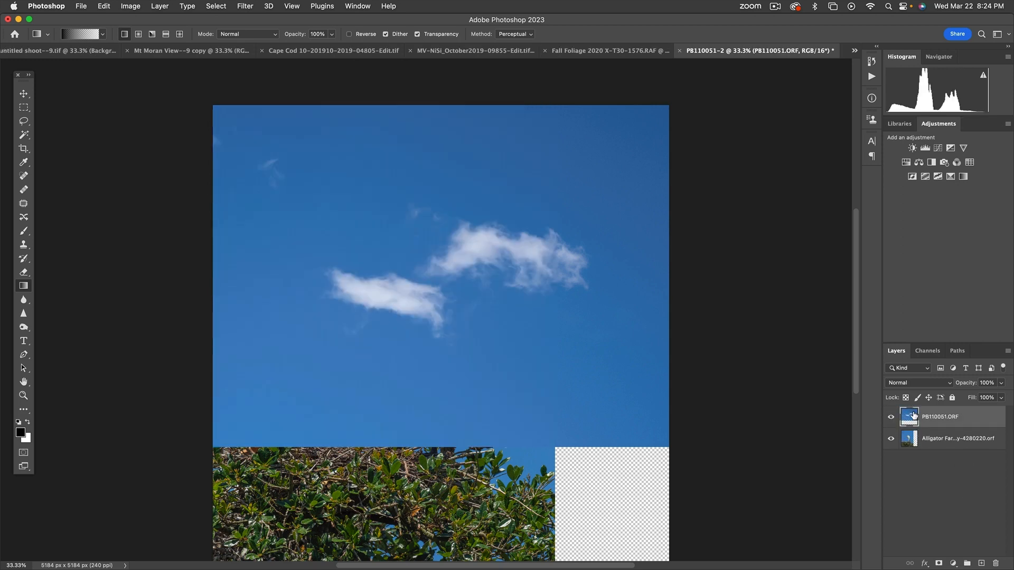
pyautogui.click(891, 418)
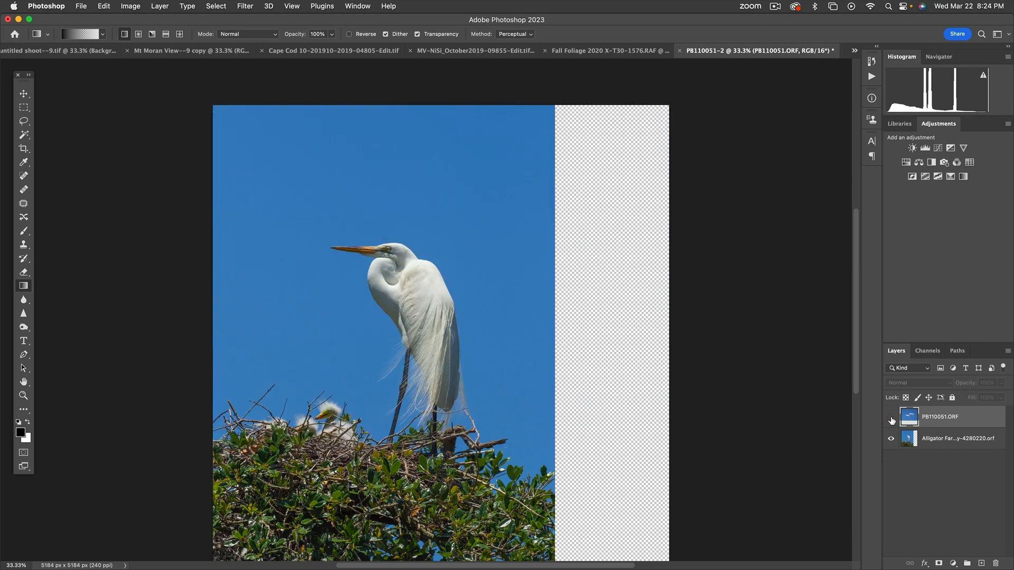
pyautogui.moveTo(512, 409); pyautogui.dragTo(545, 375)
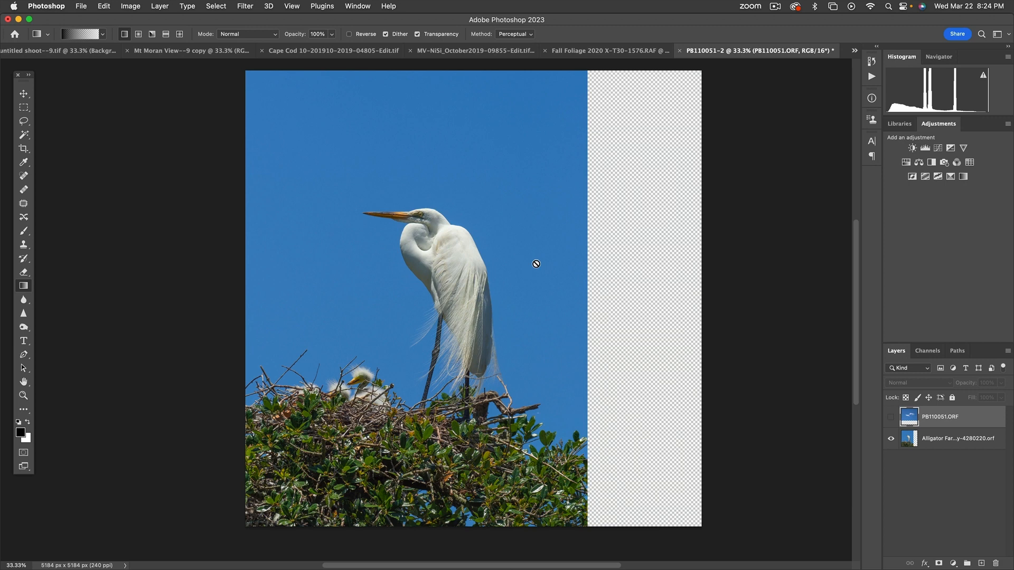
# Step: Try an automatic sky selection on the egret layer, checking the fine plumage closely, and clear the selection
pyautogui.click(23, 396)
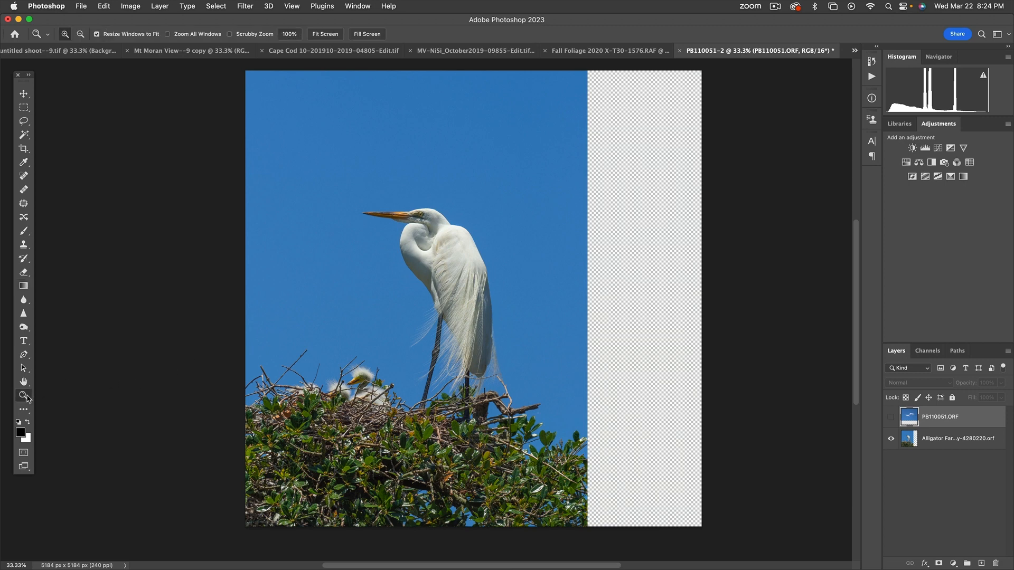
pyautogui.moveTo(394, 291); pyautogui.dragTo(461, 376)
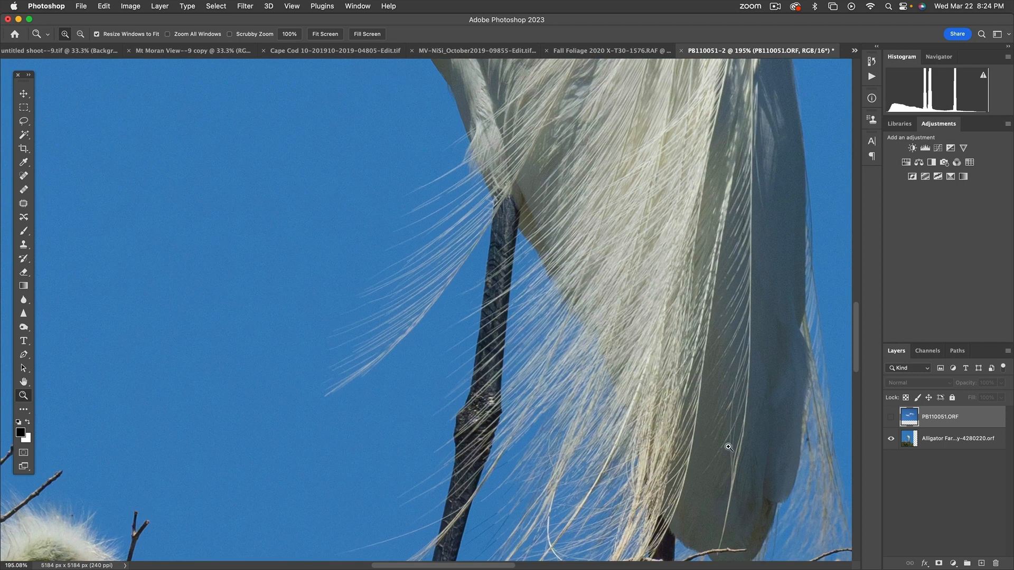
pyautogui.click(911, 445)
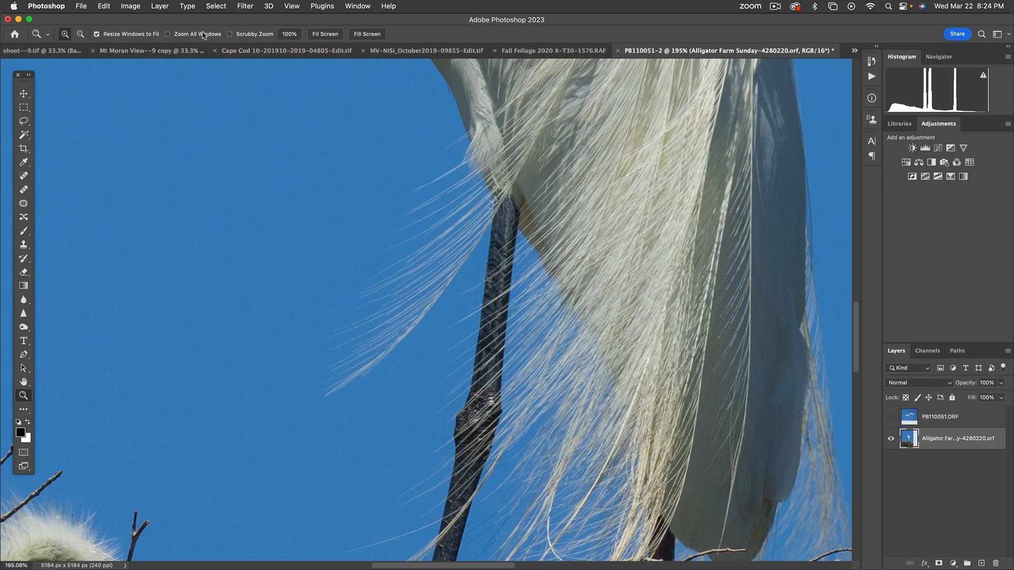
pyautogui.click(226, 8)
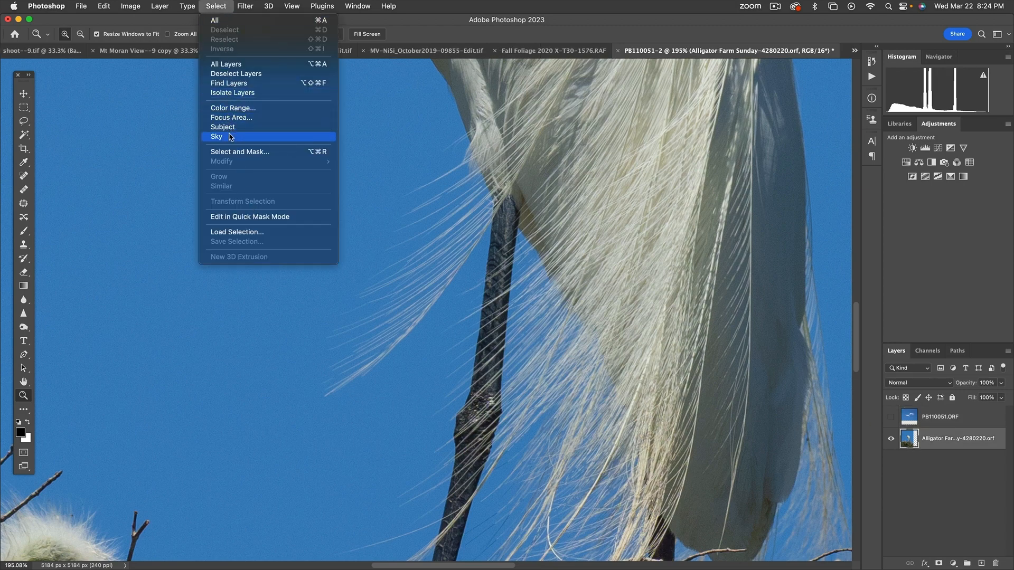
pyautogui.click(230, 136)
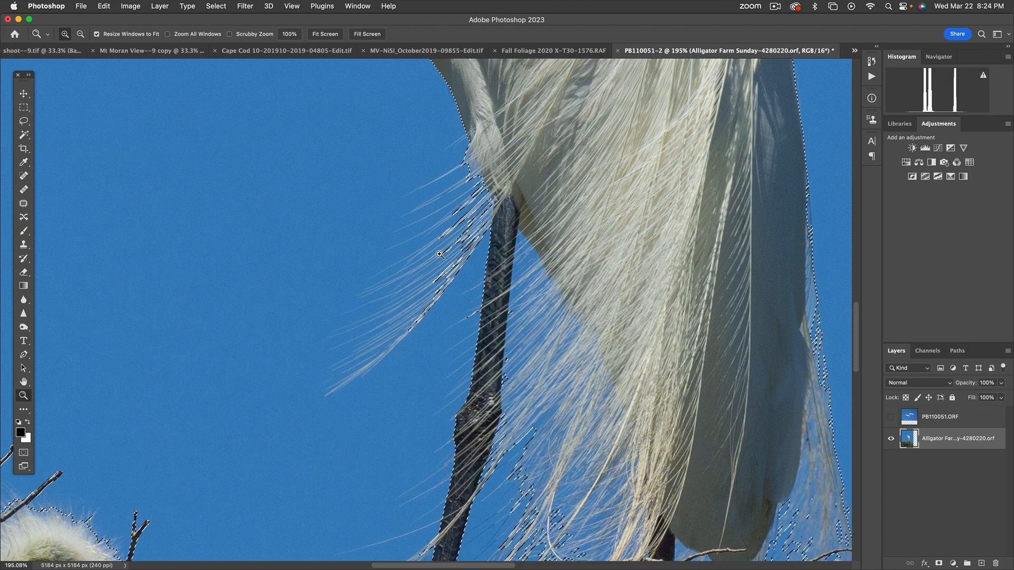
pyautogui.press('super+d')
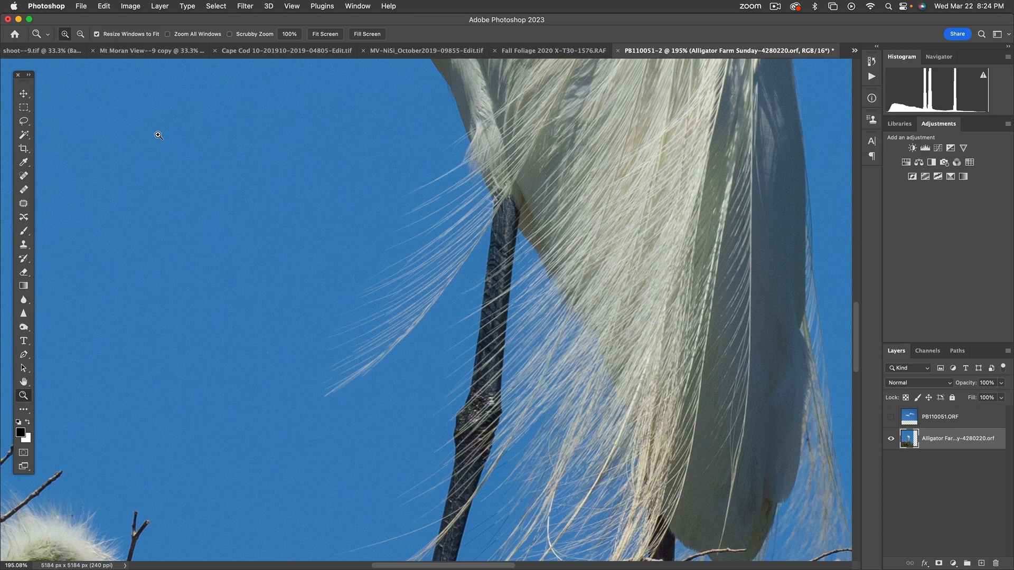
# Step: Apply Sky Replacement to the egret layer with the offered cloudy sky, output to New Layers, and inspect the feathers and full image
pyautogui.click(103, 6)
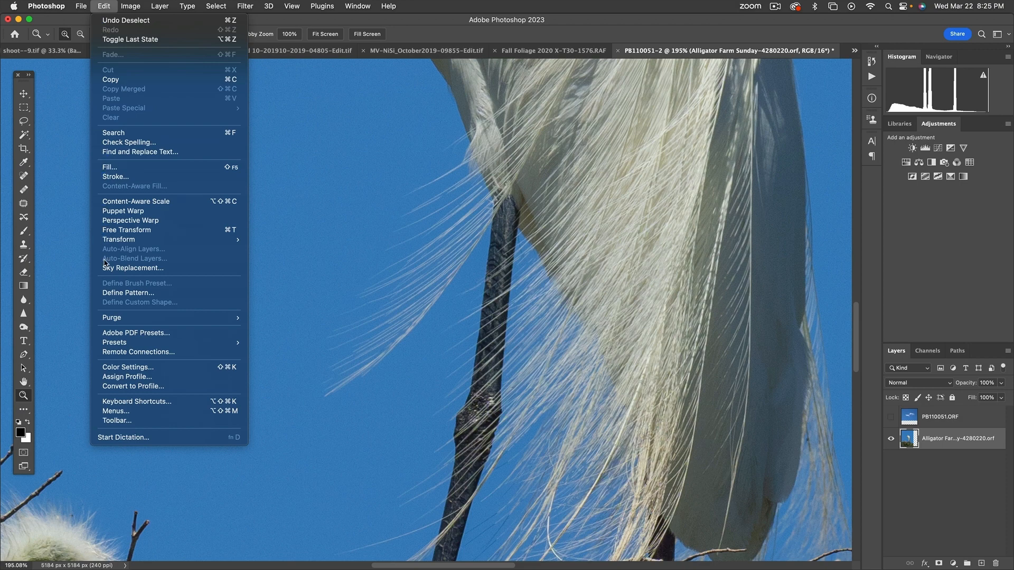
pyautogui.click(117, 269)
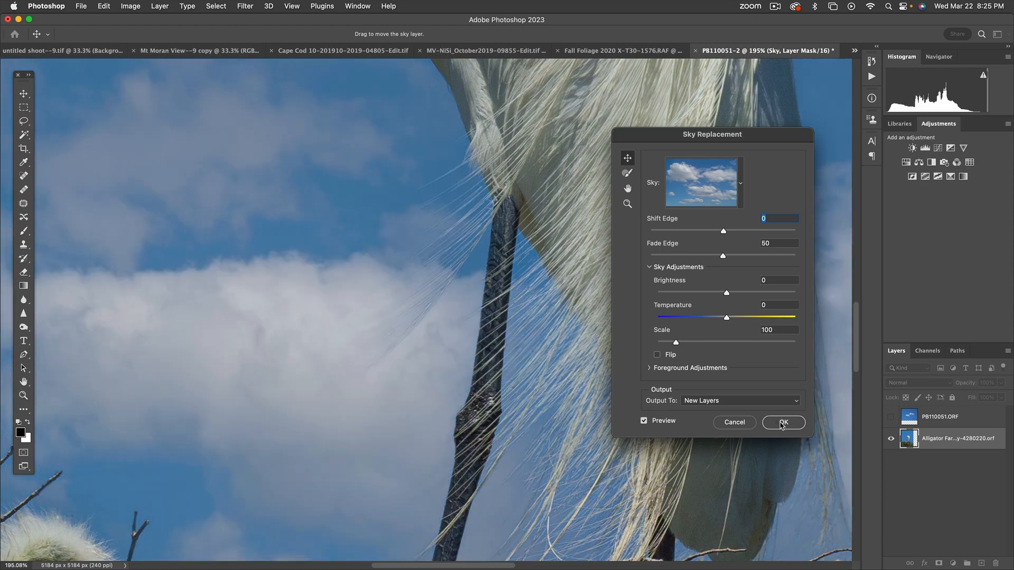
pyautogui.click(783, 422)
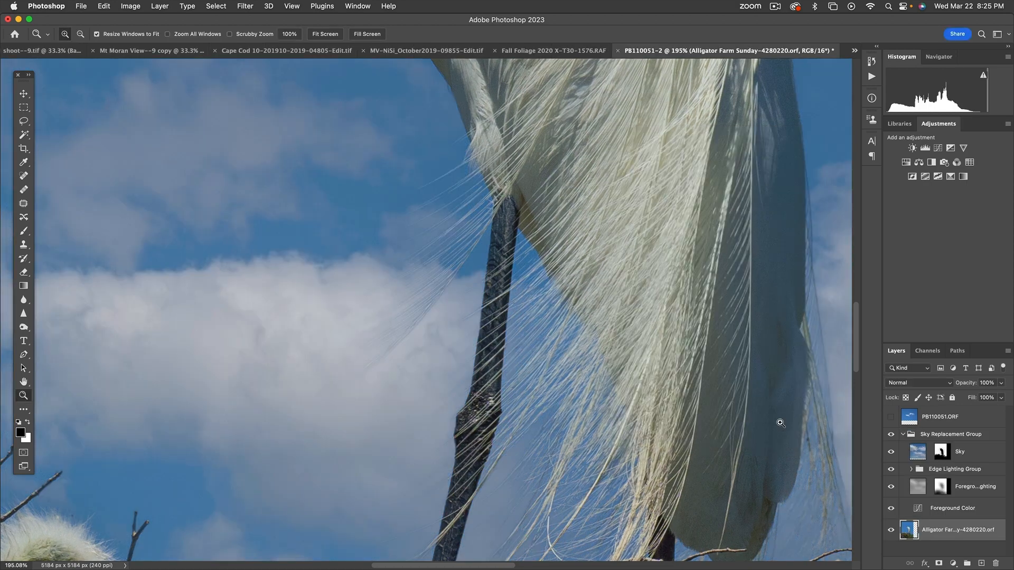
pyautogui.press('z')
pyautogui.press('super+0')
pyautogui.moveTo(393, 369); pyautogui.dragTo(393, 370)
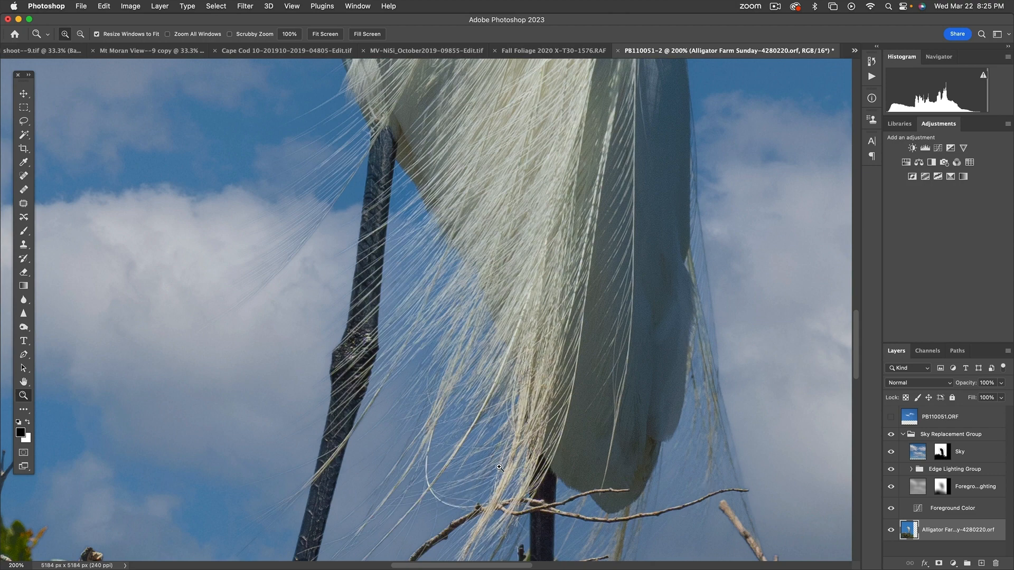
pyautogui.press('super+0')
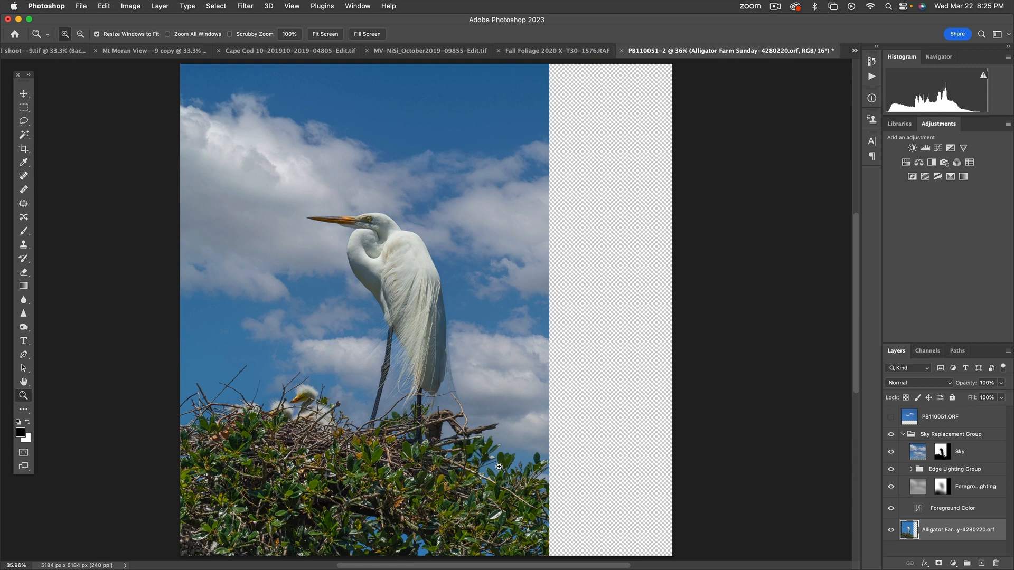
# Step: Undo the Sky Replacement on the egret layer and switch to the Magic Wand tool
pyautogui.press('super+z')
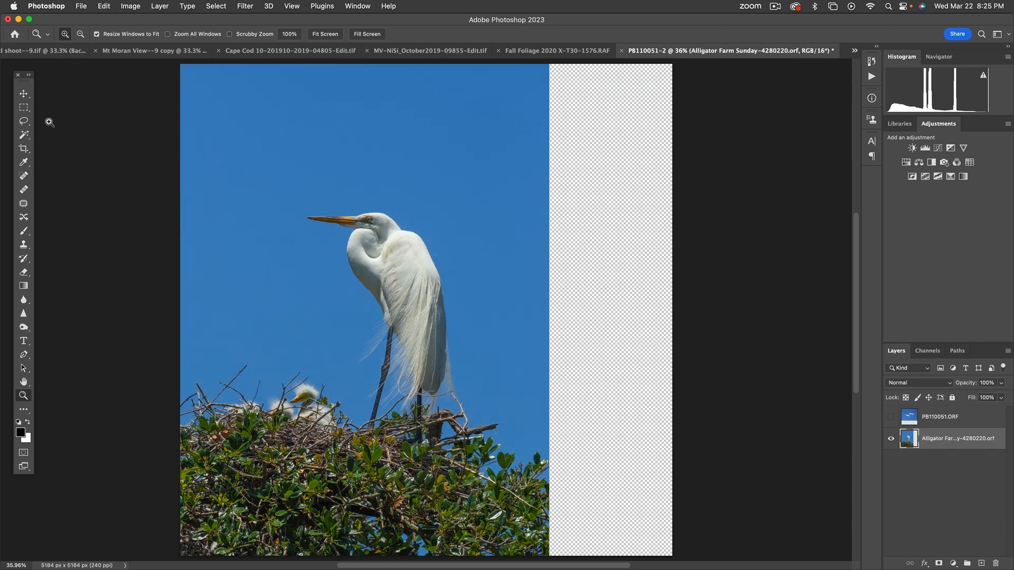
pyautogui.press('w')
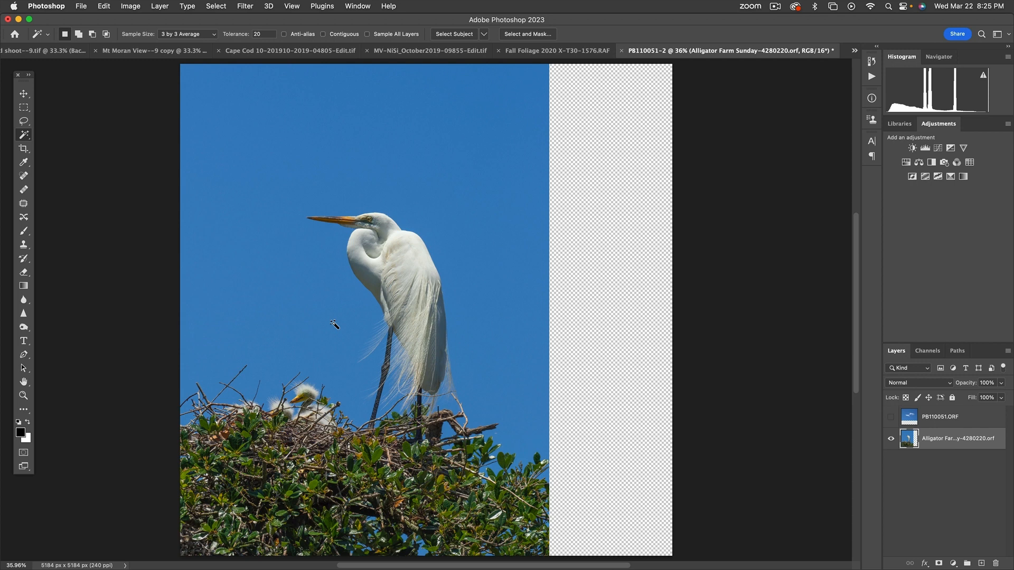
pyautogui.press('1')
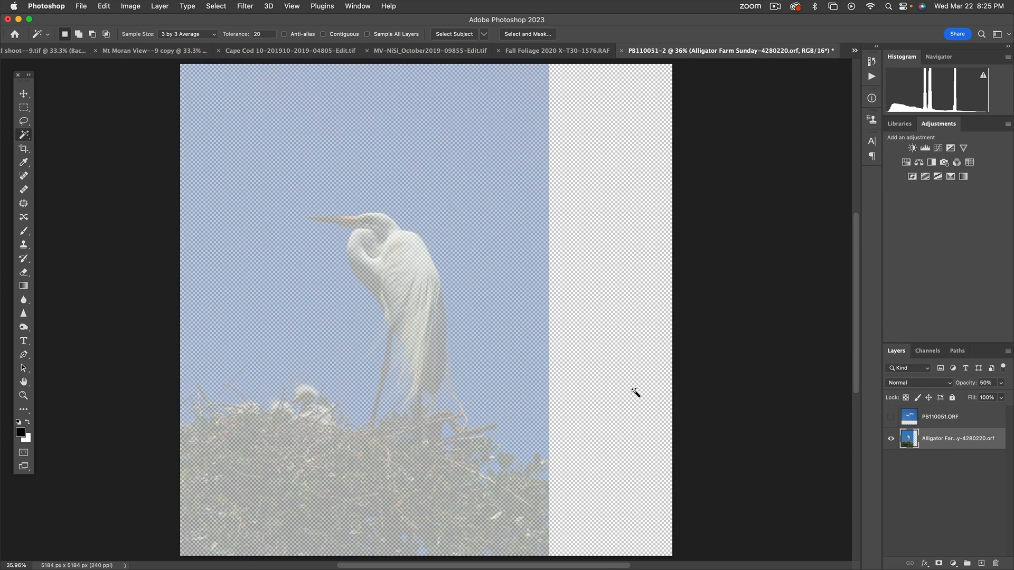
pyautogui.press('1')
pyautogui.click(1001, 383)
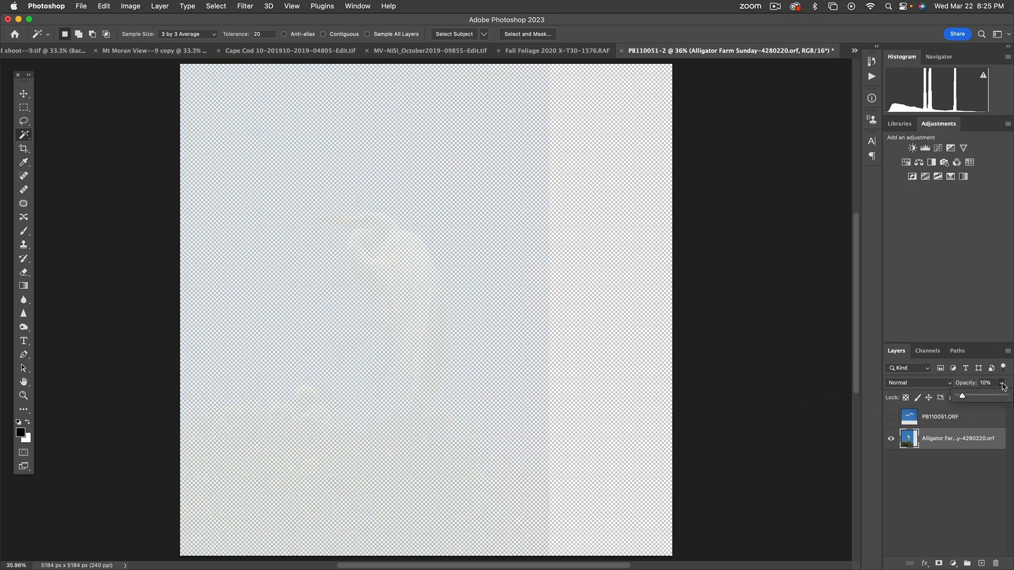
pyautogui.press('0')
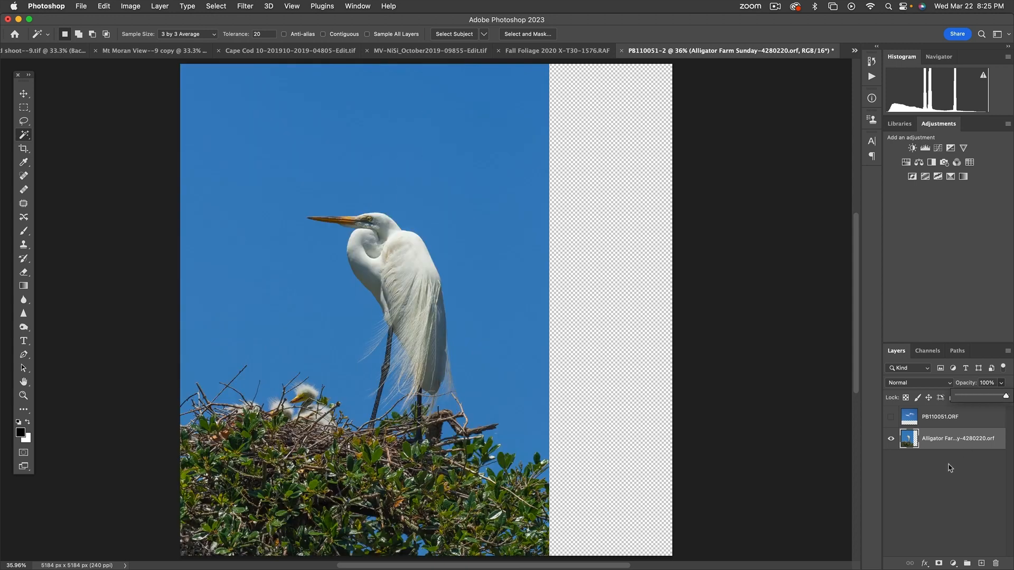
pyautogui.click(951, 476)
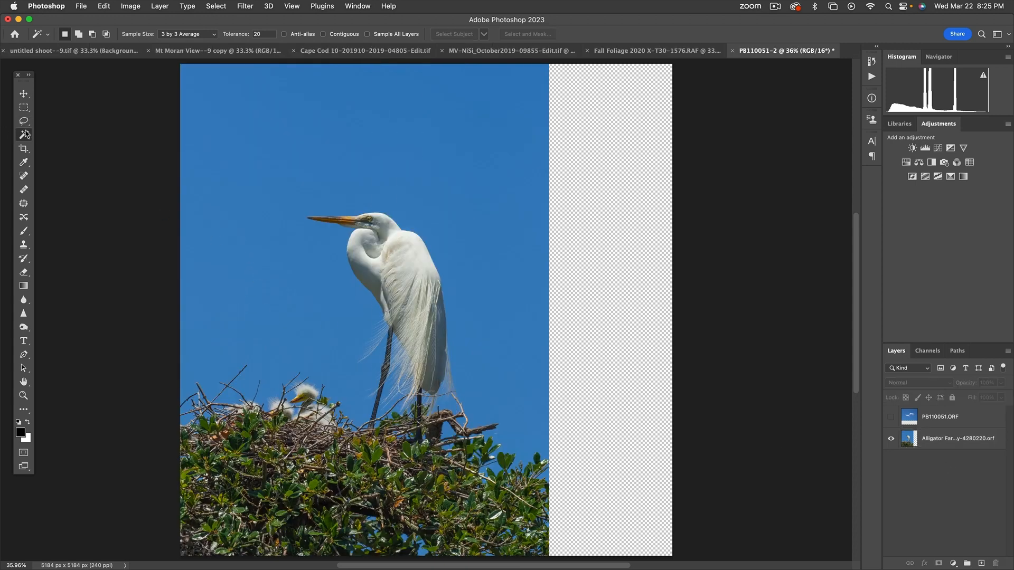
pyautogui.click(910, 446)
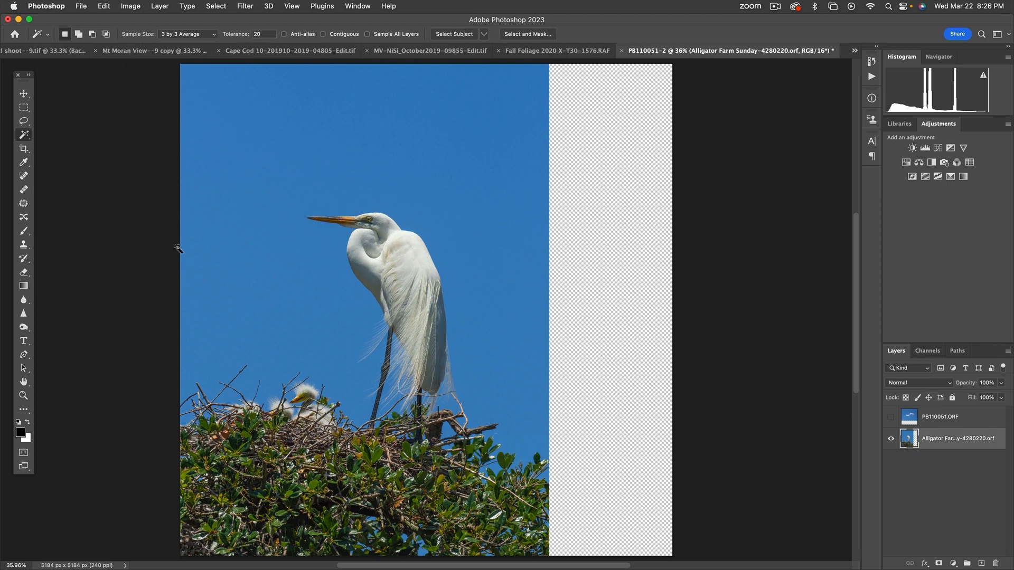
# Step: Select the blue sky with the Magic Wand at tolerance 15 and examine the selection edges around the plumage and branches
pyautogui.click(231, 31)
pyautogui.click(337, 334)
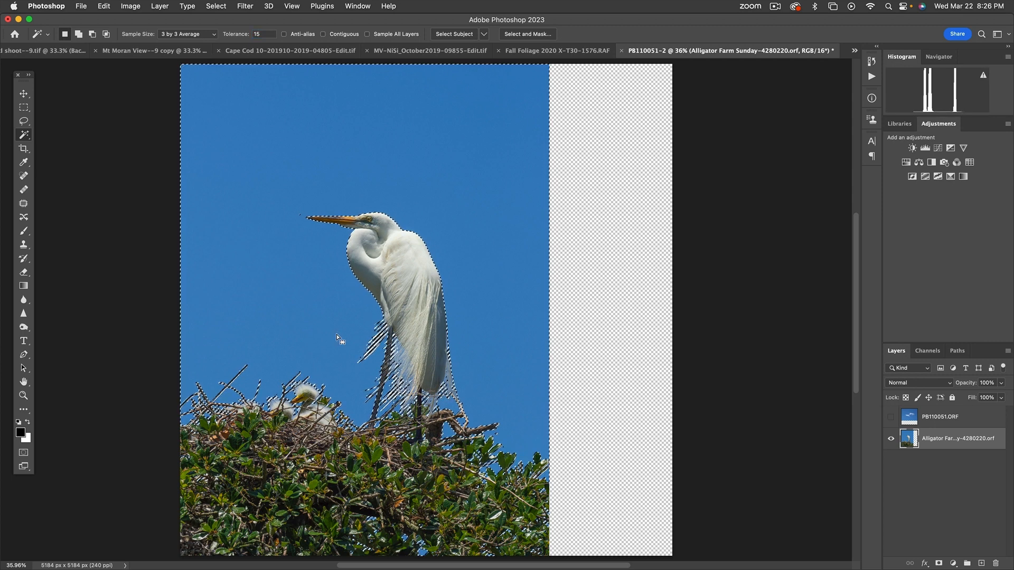
pyautogui.press('z')
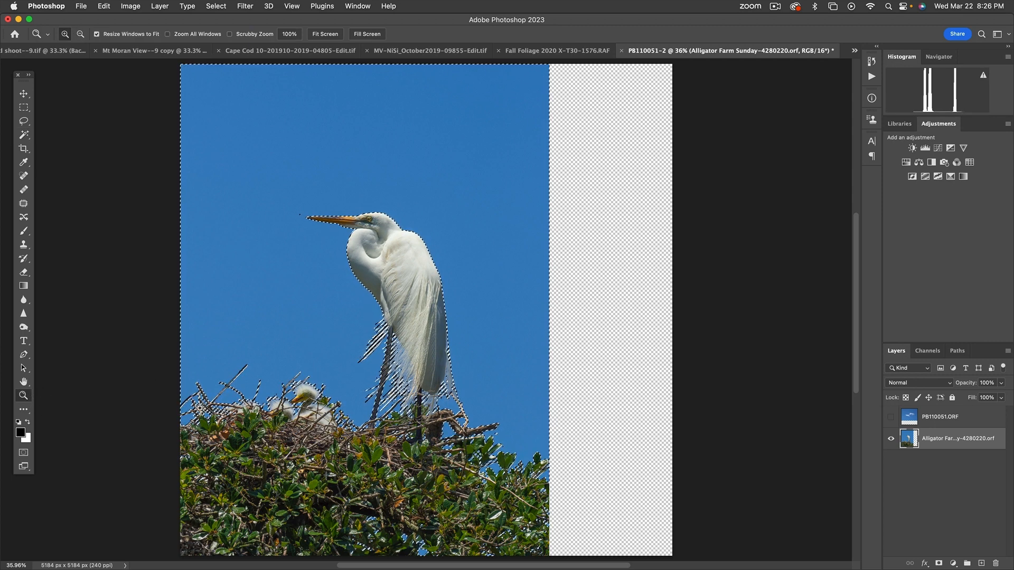
pyautogui.moveTo(335, 312); pyautogui.dragTo(425, 357)
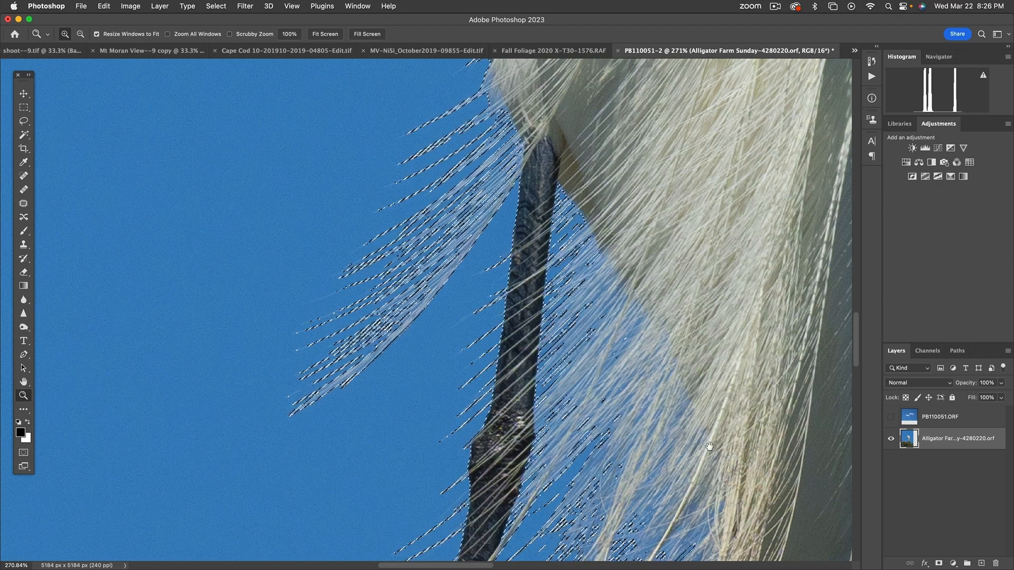
pyautogui.moveTo(516, 420); pyautogui.dragTo(228, 300)
pyautogui.moveTo(303, 353); pyautogui.dragTo(340, 165)
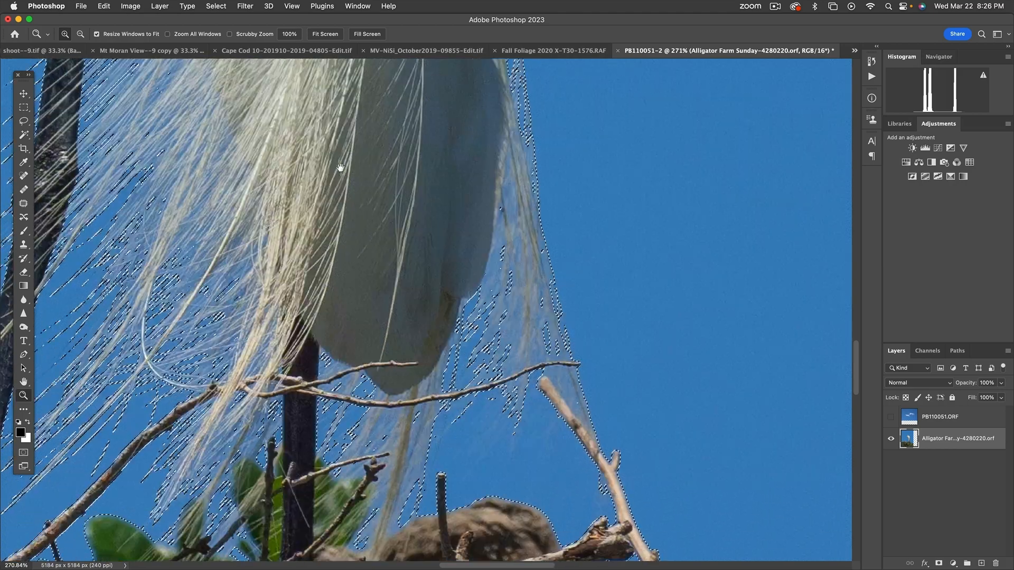
pyautogui.moveTo(299, 281); pyautogui.dragTo(339, 215)
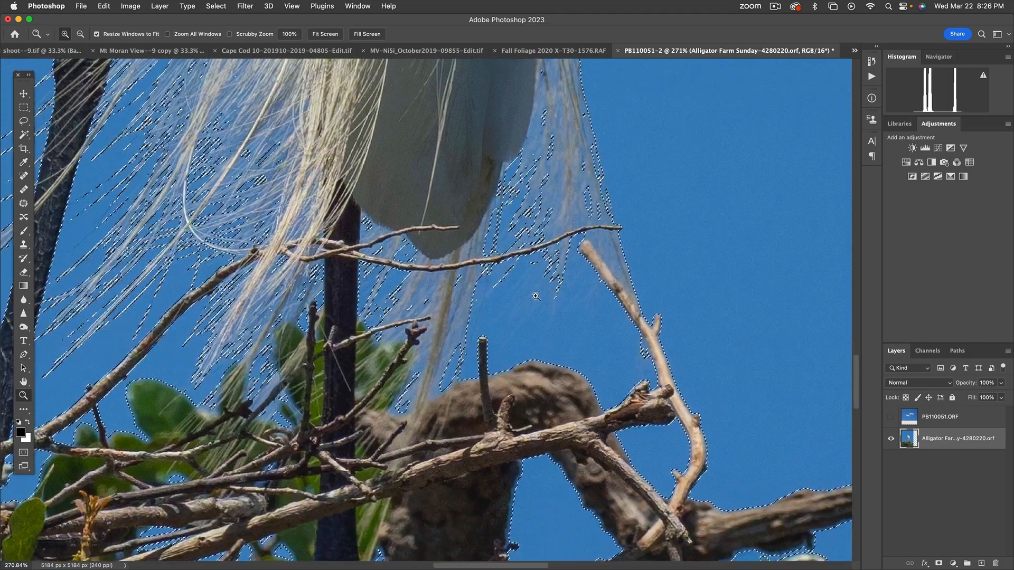
pyautogui.moveTo(473, 310); pyautogui.dragTo(604, 164)
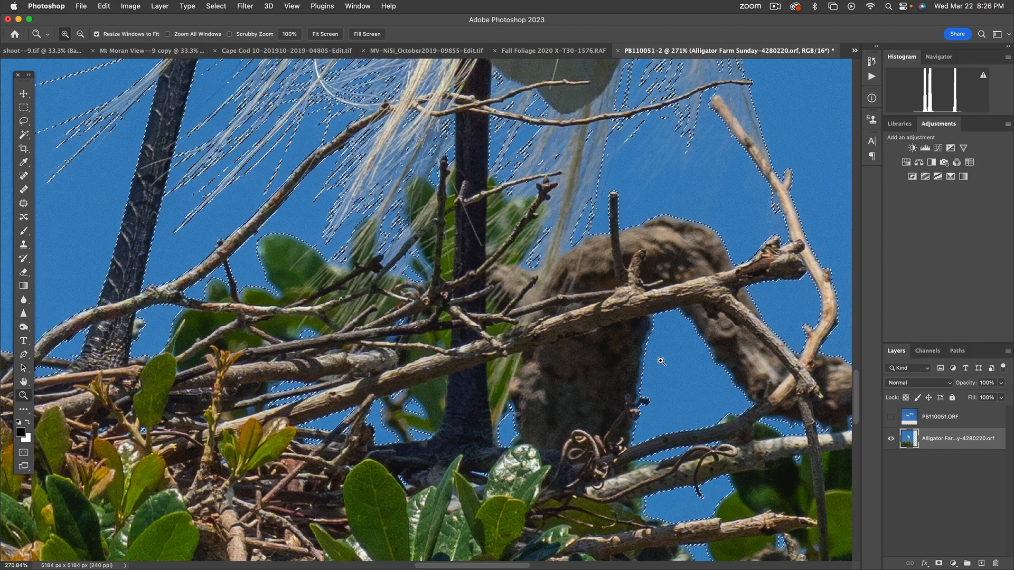
pyautogui.press('super+0')
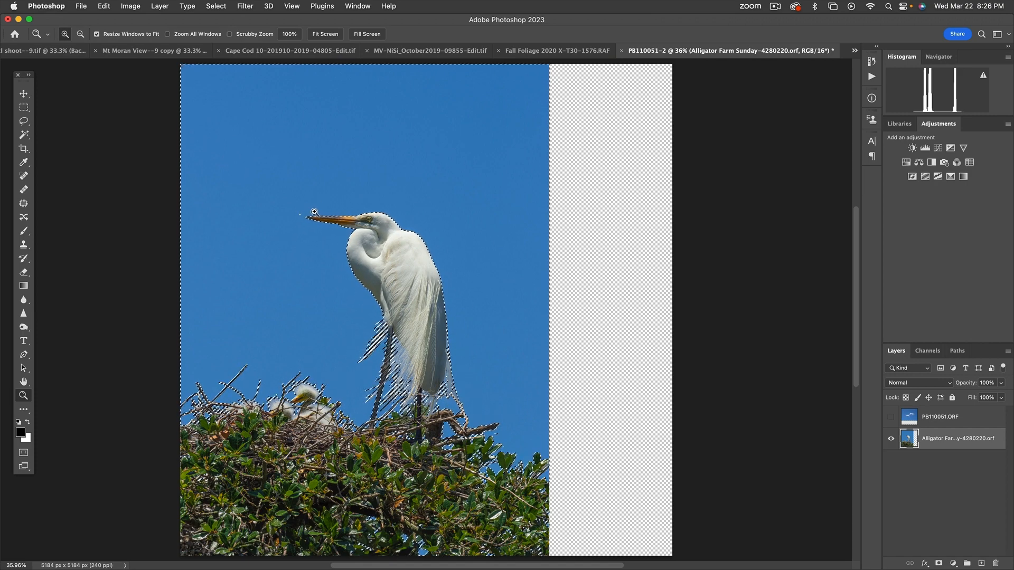
# Step: Add the missed specks by the beak tip to the sky selection with the Lasso and save it as a new channel named Sky
pyautogui.press('l')
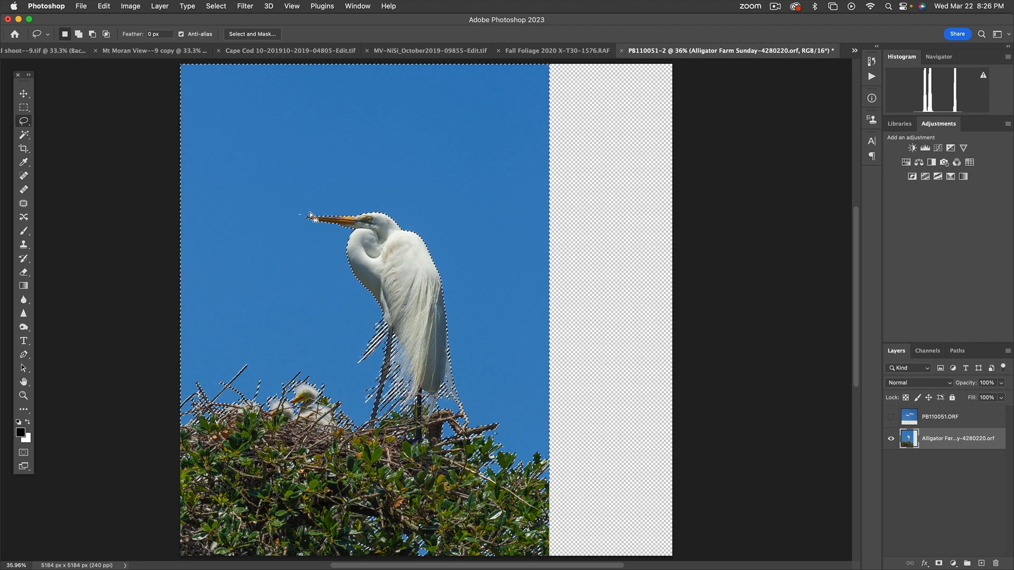
pyautogui.moveTo(294, 208)
pyautogui.mouseDown()
pyautogui.moveTo(302, 211)
pyautogui.moveTo(283, 216)
pyautogui.mouseUp()
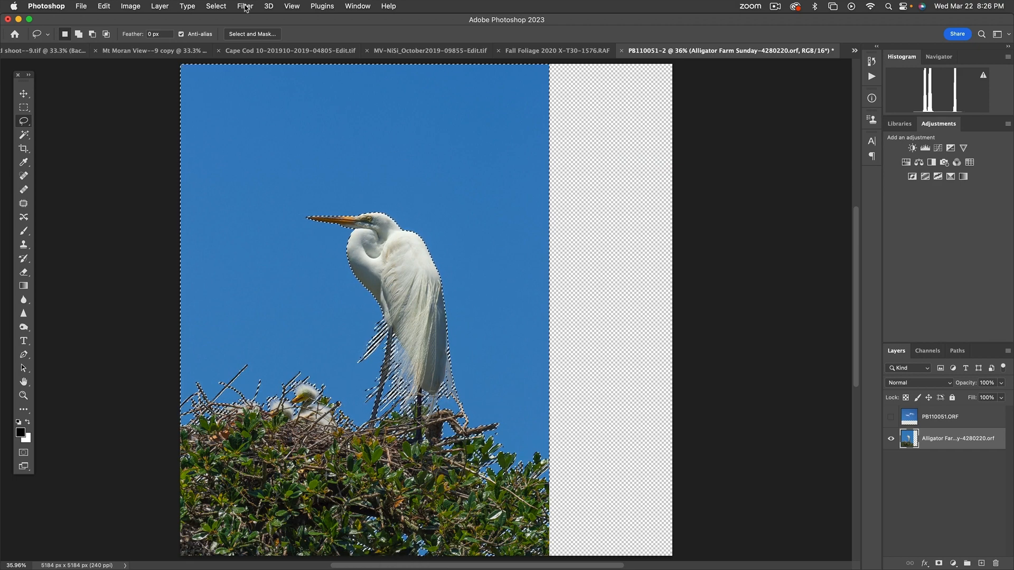
pyautogui.click(218, 6)
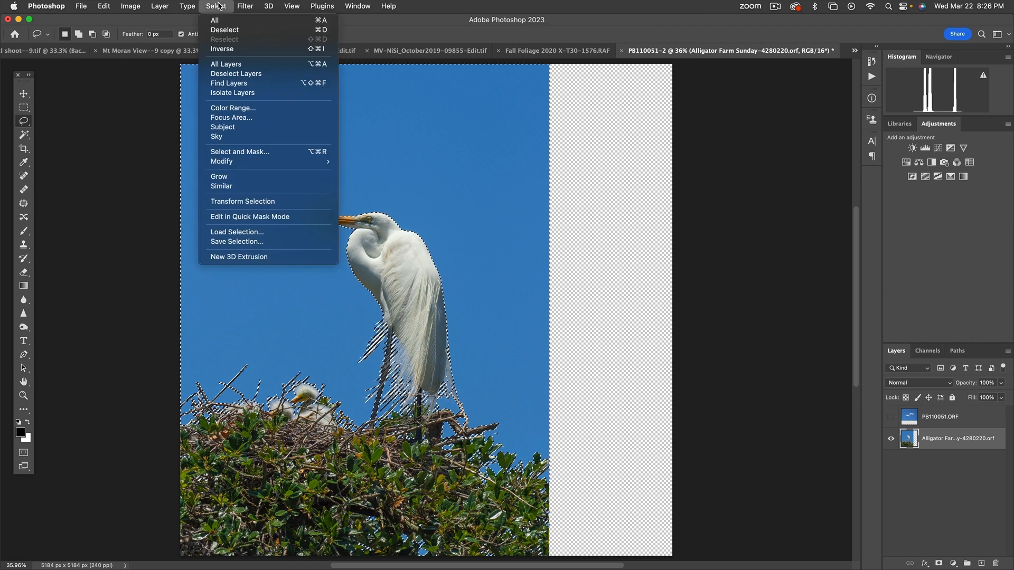
pyautogui.click(232, 241)
pyautogui.write('Sky')
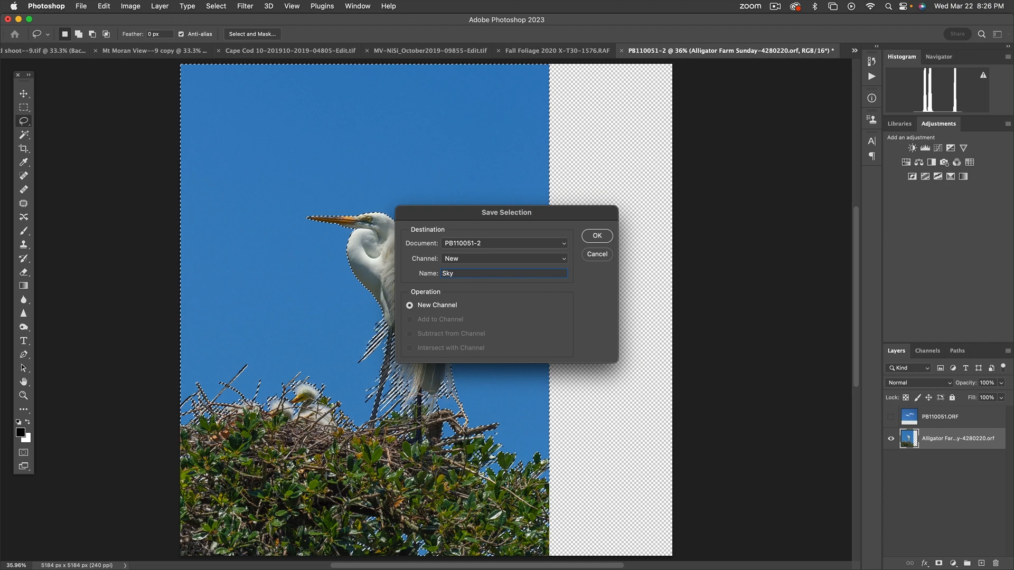
pyautogui.press('Return')
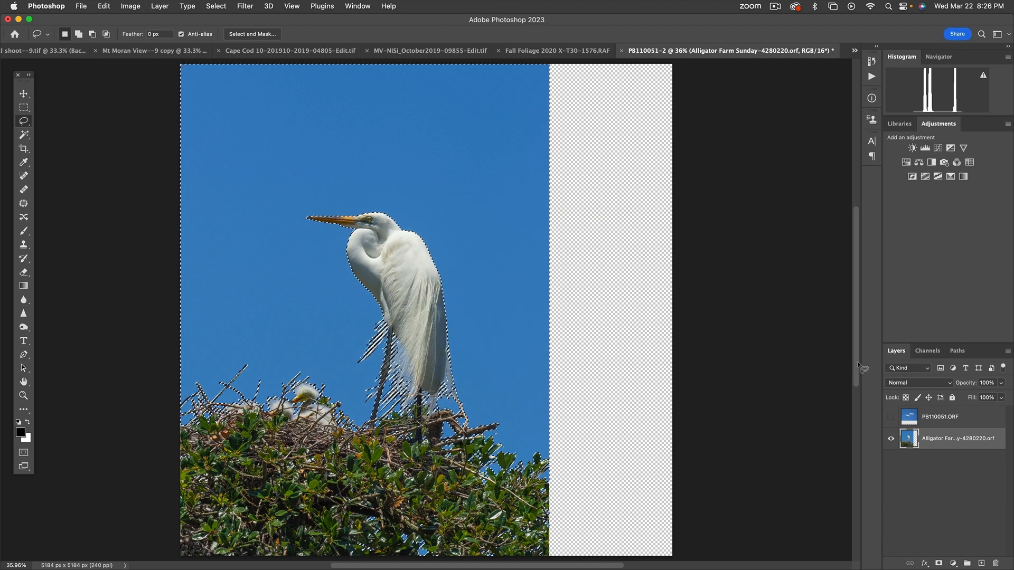
pyautogui.press('super+d')
# Step: Try to copy the whole cloud photo with the egret layer still active, and hide the cloud layer
pyautogui.click(891, 417)
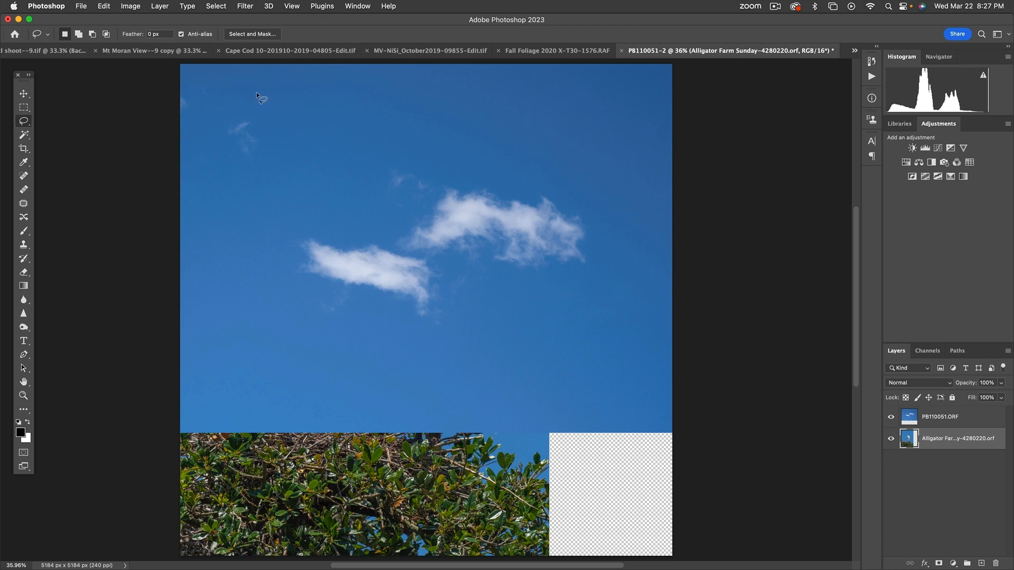
pyautogui.press('super+a')
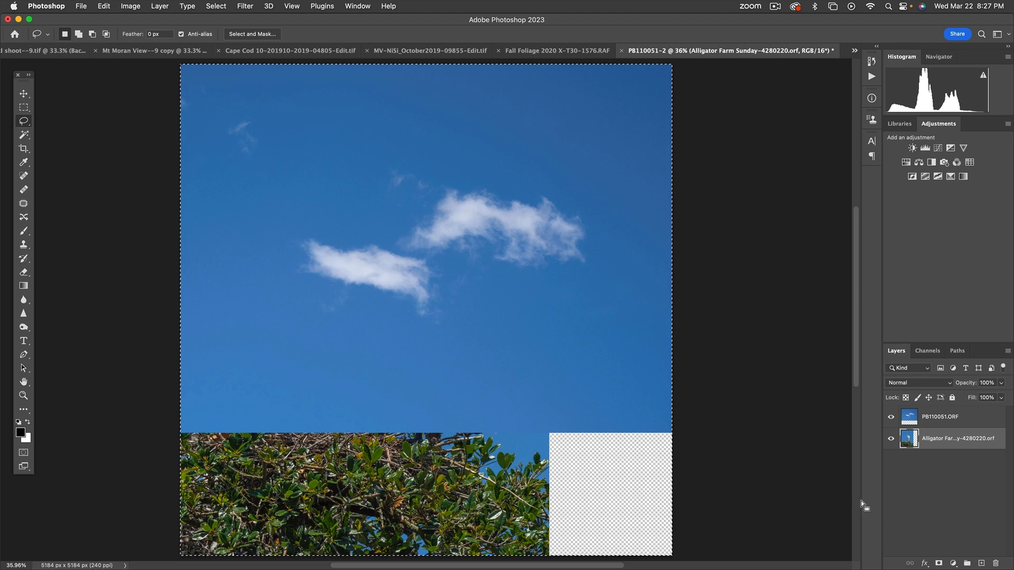
pyautogui.click(890, 418)
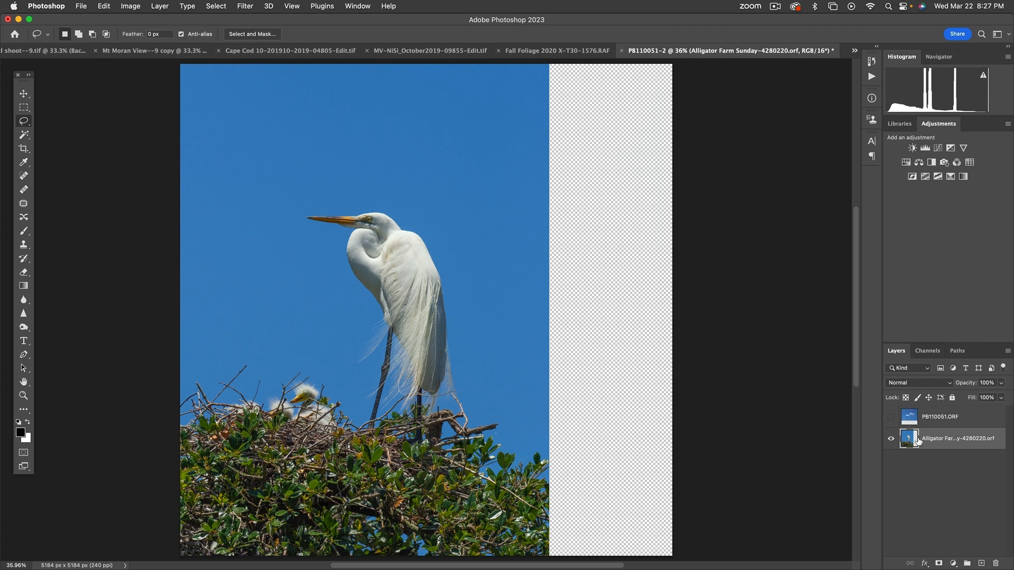
# Step: Load the saved Sky channel as a new selection on the egret layer
pyautogui.click(217, 6)
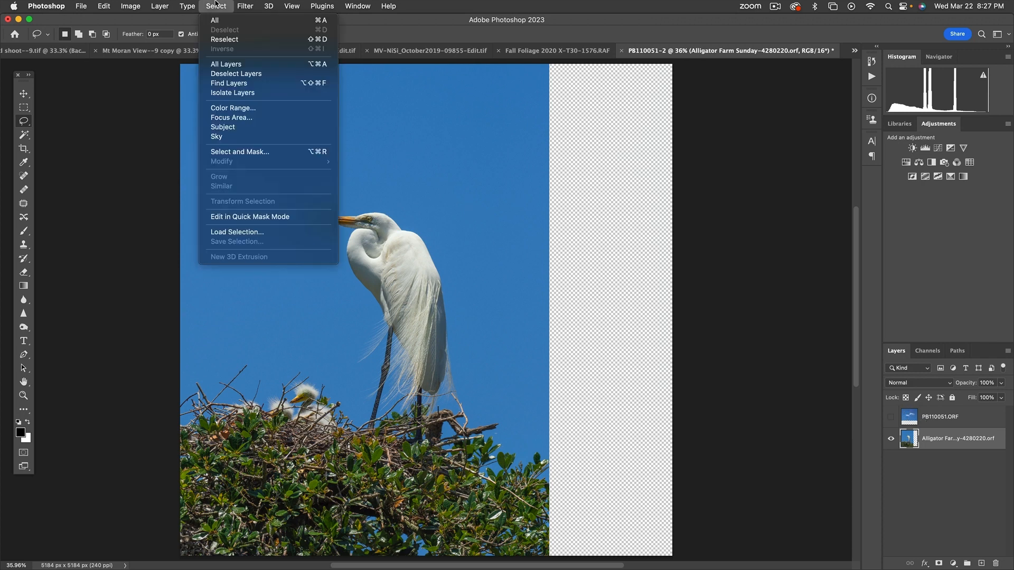
pyautogui.click(243, 233)
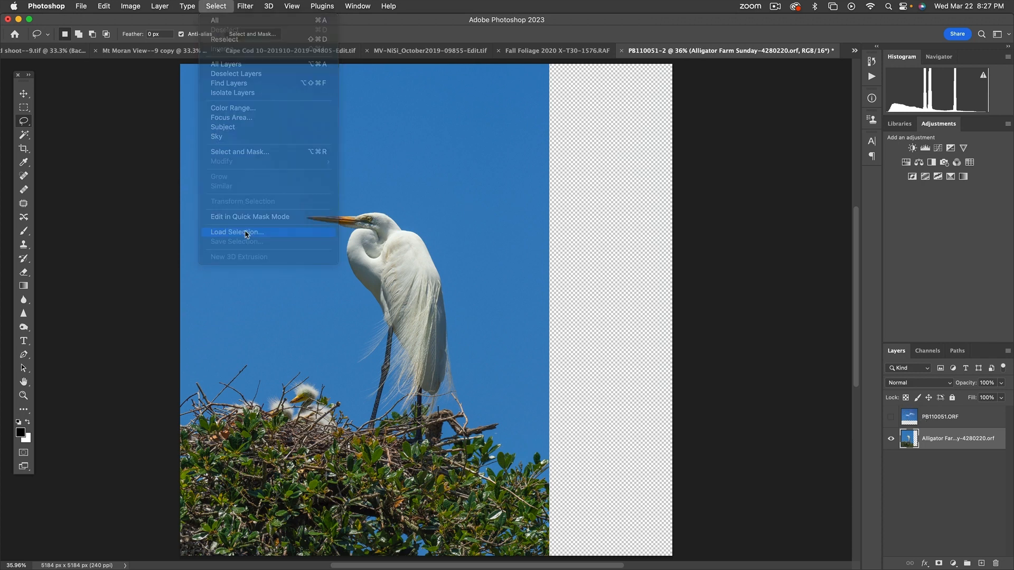
pyautogui.click(487, 258)
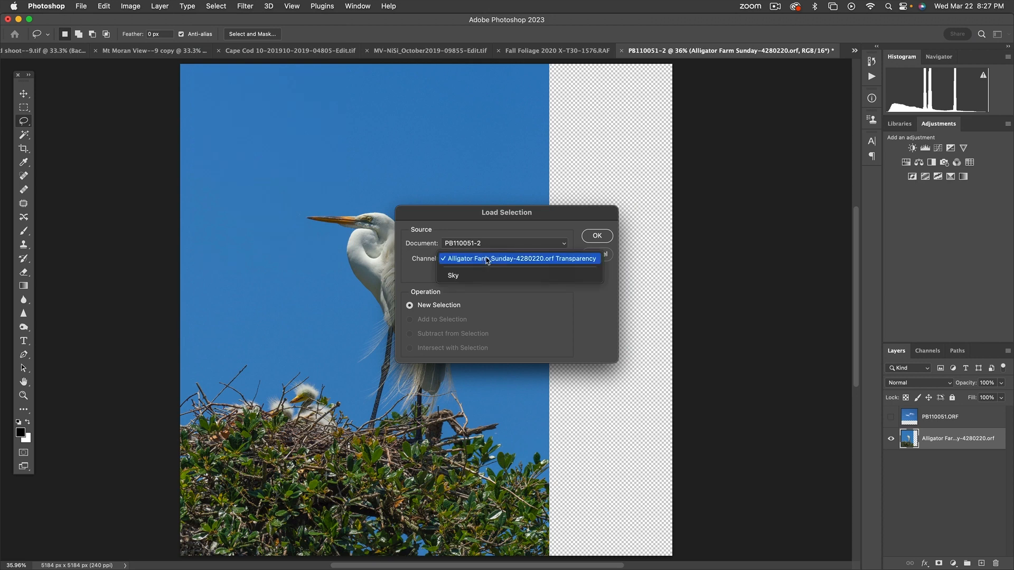
pyautogui.click(487, 275)
pyautogui.click(594, 239)
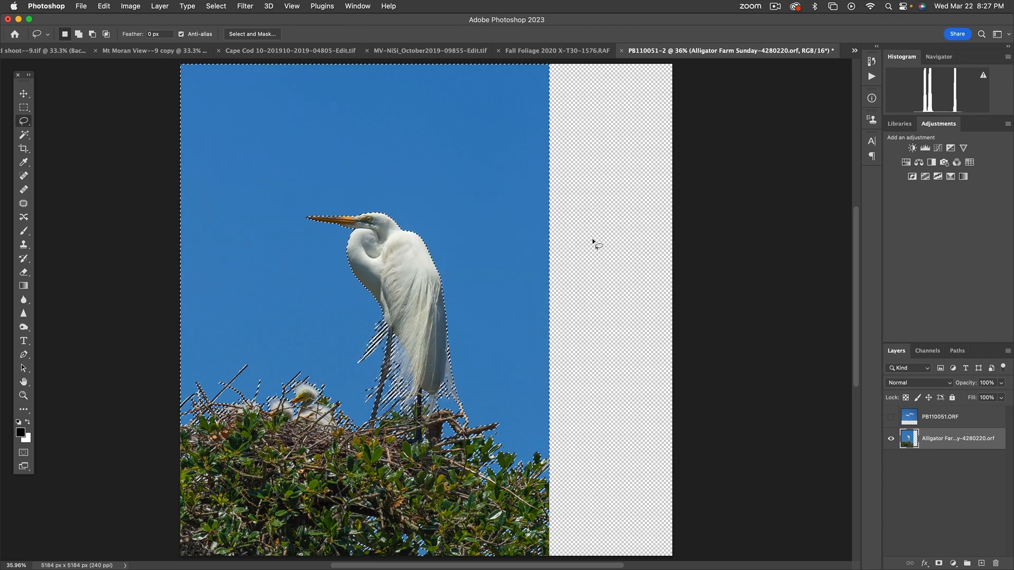
# Step: Try Paste Into with the copied image inside the sky selection, undo it and clear the selection
pyautogui.click(108, 6)
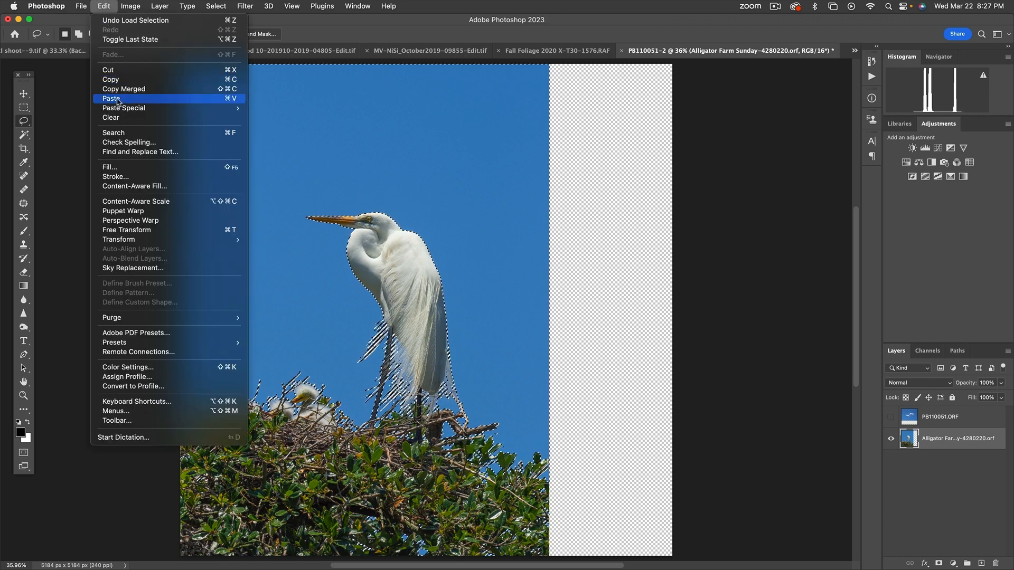
pyautogui.moveTo(123, 108)
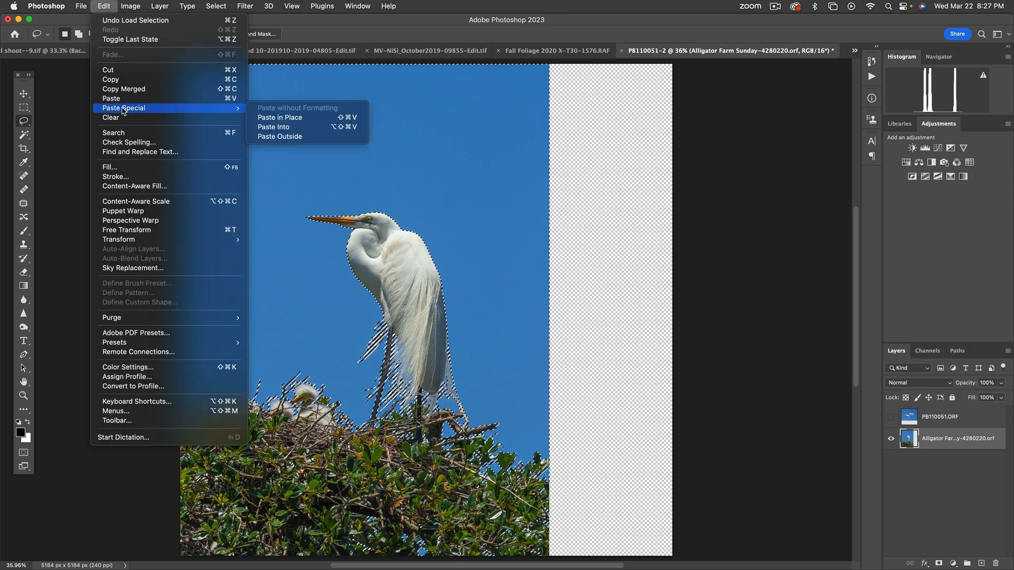
pyautogui.click(331, 128)
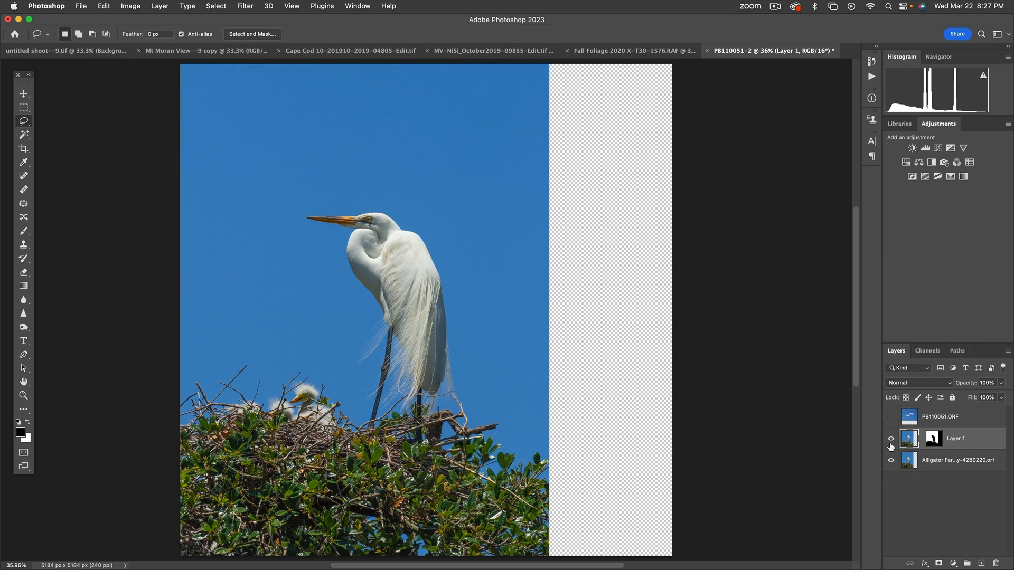
pyautogui.press('super+z')
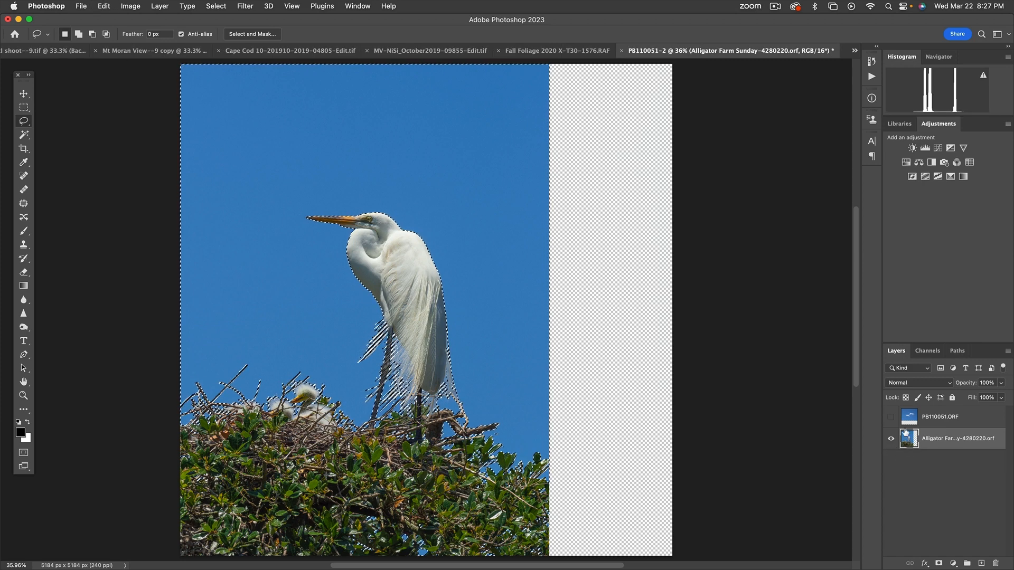
pyautogui.press('super+d')
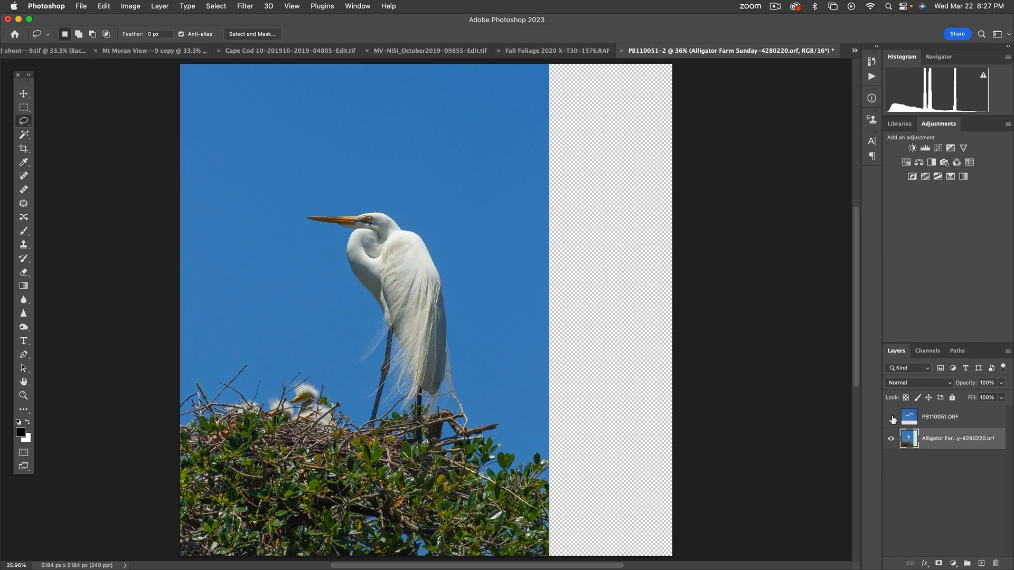
# Step: Copy the entire cloud photo with its own layer active, and hide that layer
pyautogui.click(892, 417)
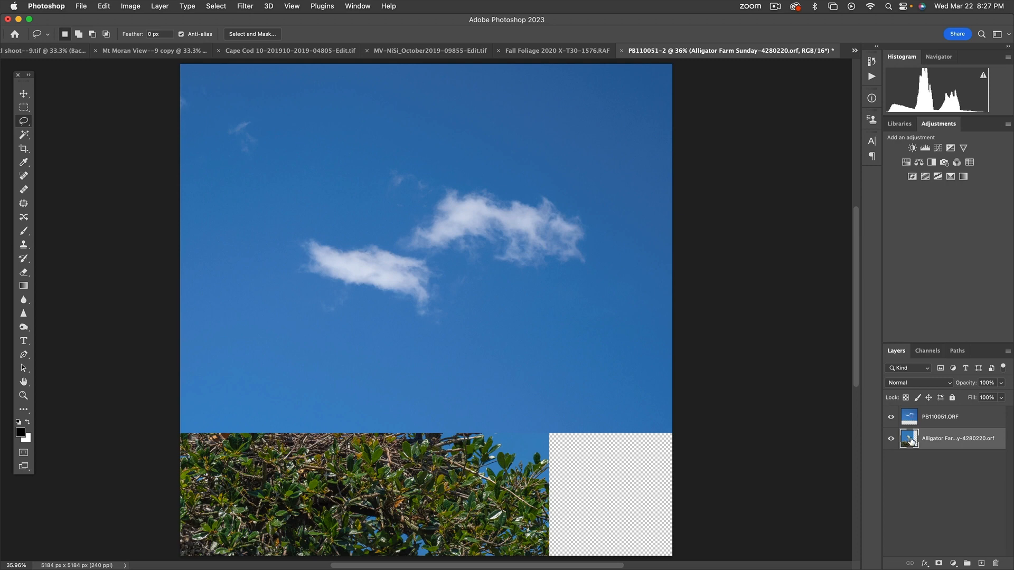
pyautogui.click(913, 422)
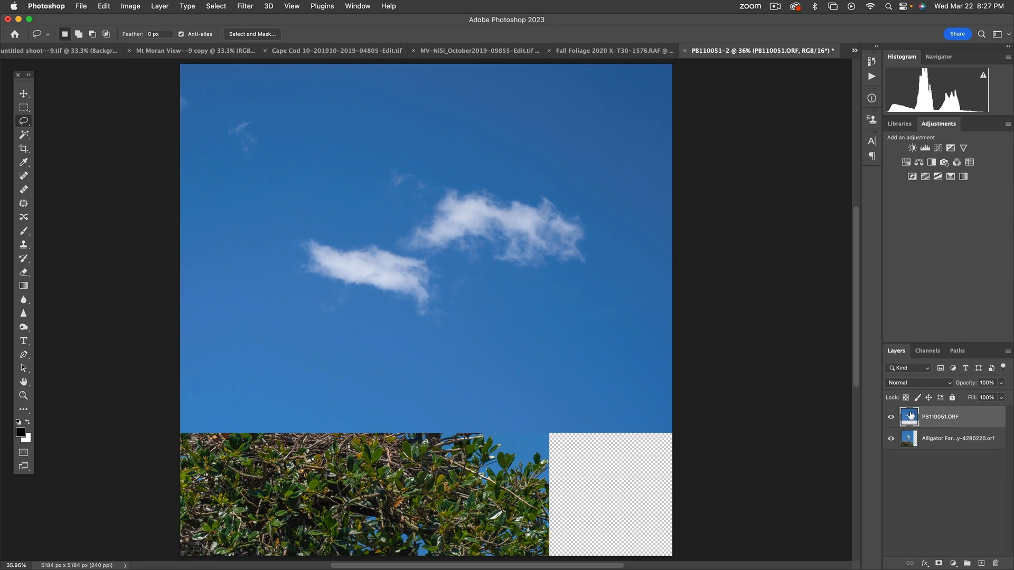
pyautogui.press('super+a')
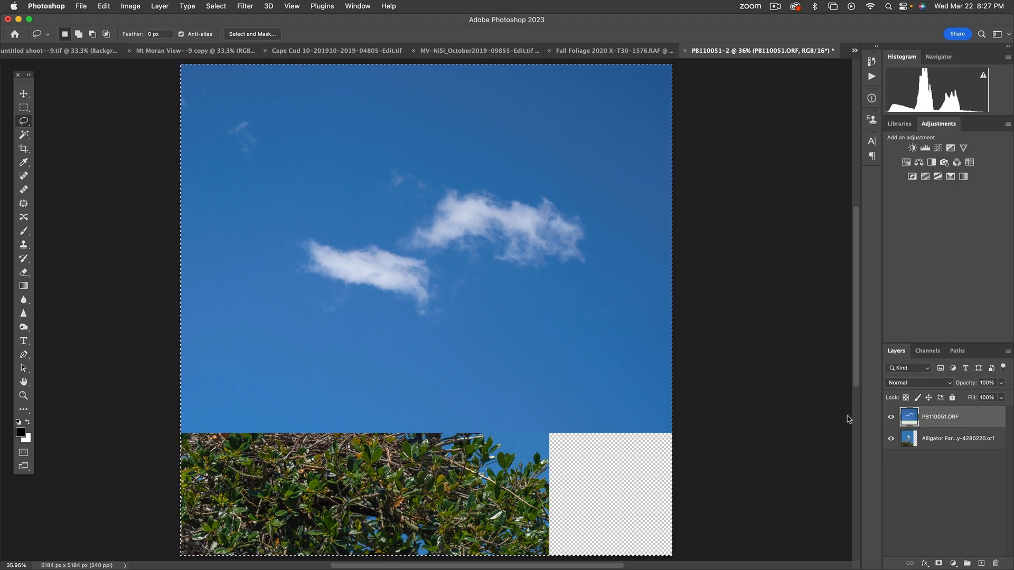
pyautogui.click(892, 418)
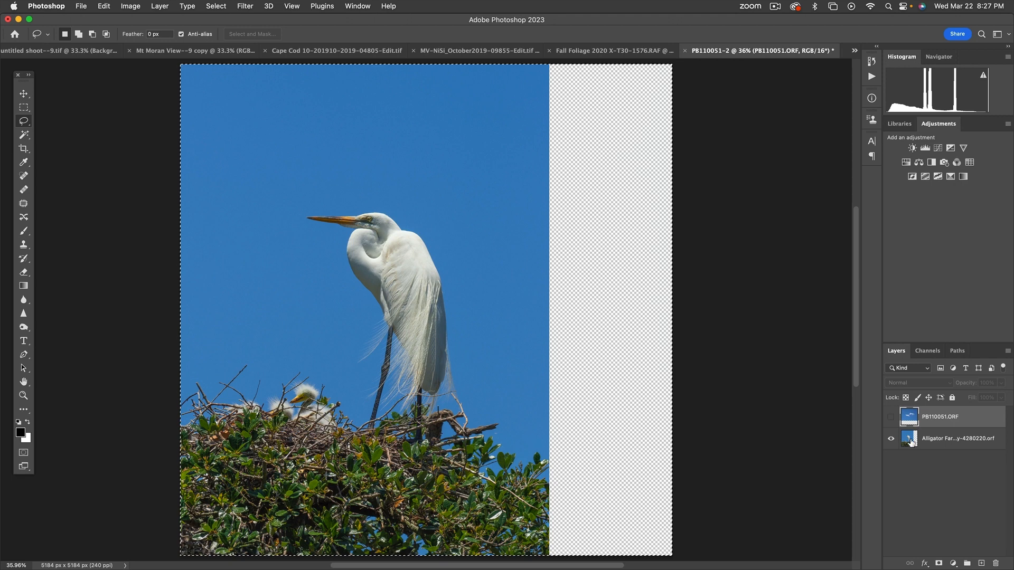
# Step: Load the saved Sky channel as a new selection with the egret layer active
pyautogui.click(913, 444)
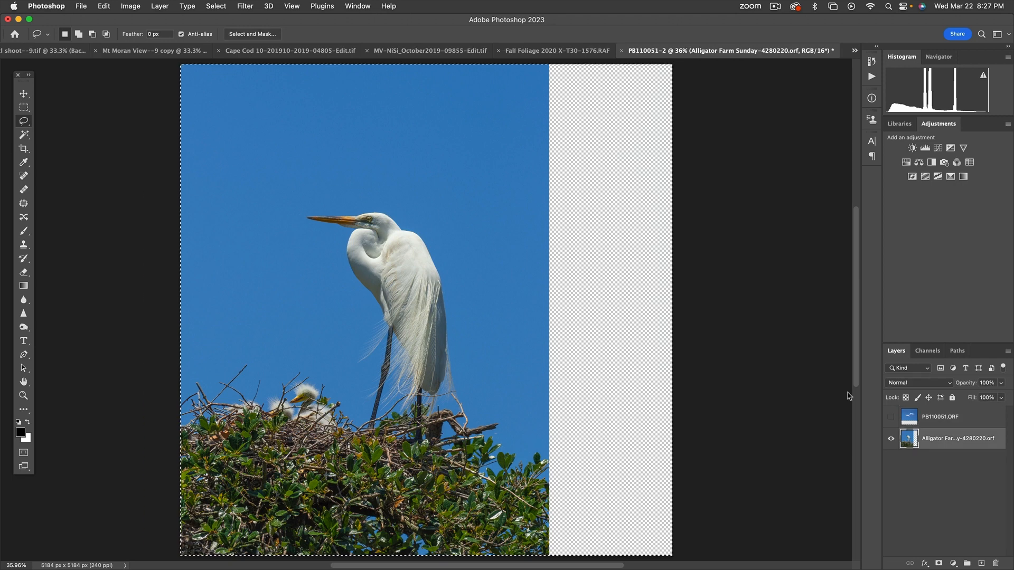
pyautogui.click(215, 6)
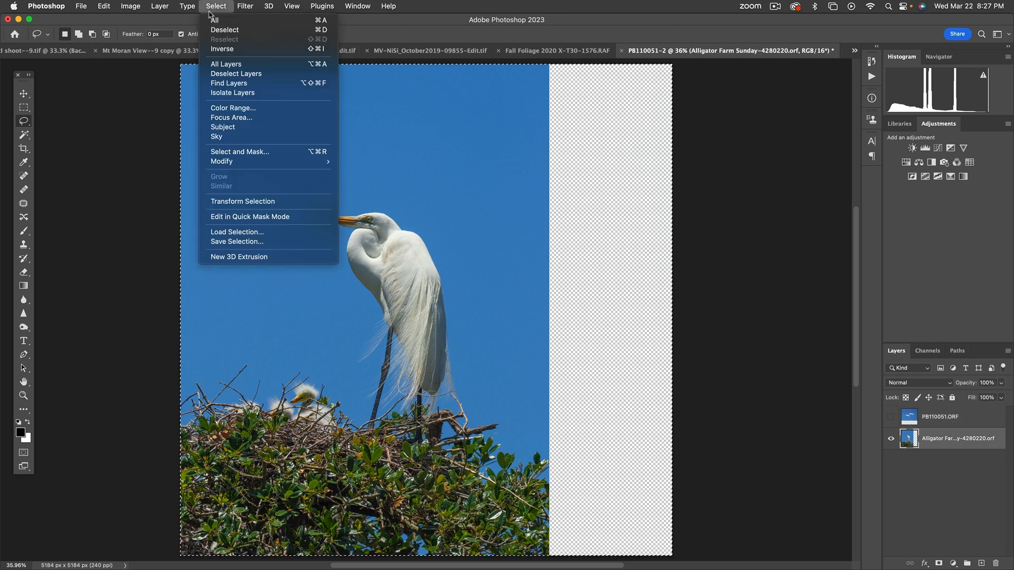
pyautogui.click(243, 232)
pyautogui.click(475, 259)
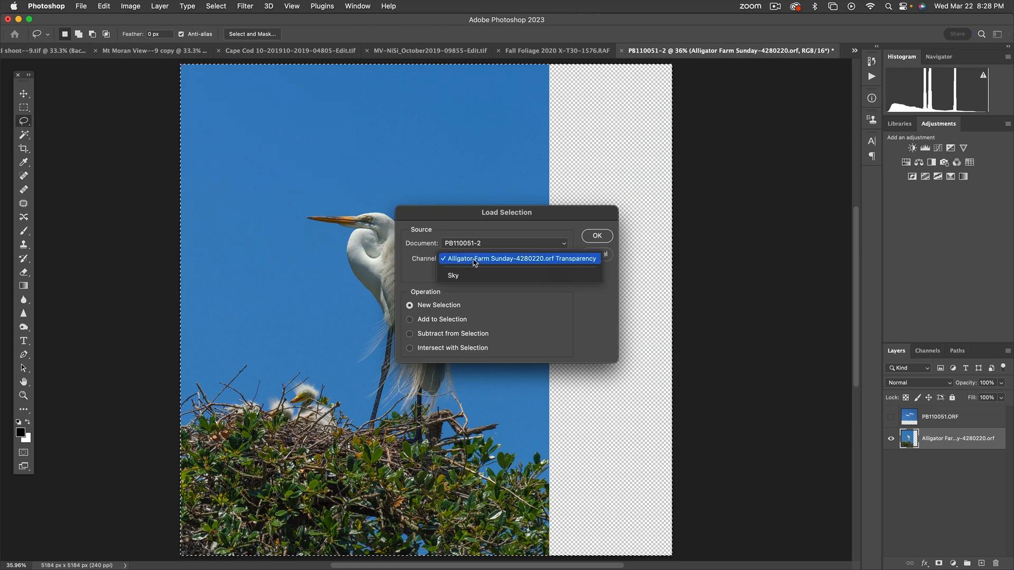
pyautogui.click(475, 275)
pyautogui.click(596, 238)
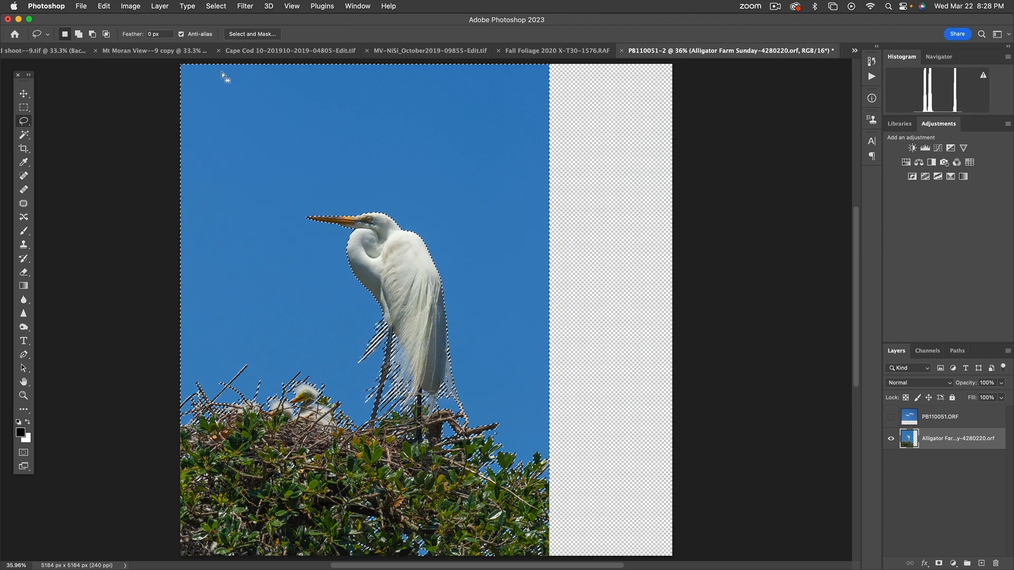
# Step: Paste the copied cloud photo into the sky selection with Paste Into
pyautogui.click(104, 6)
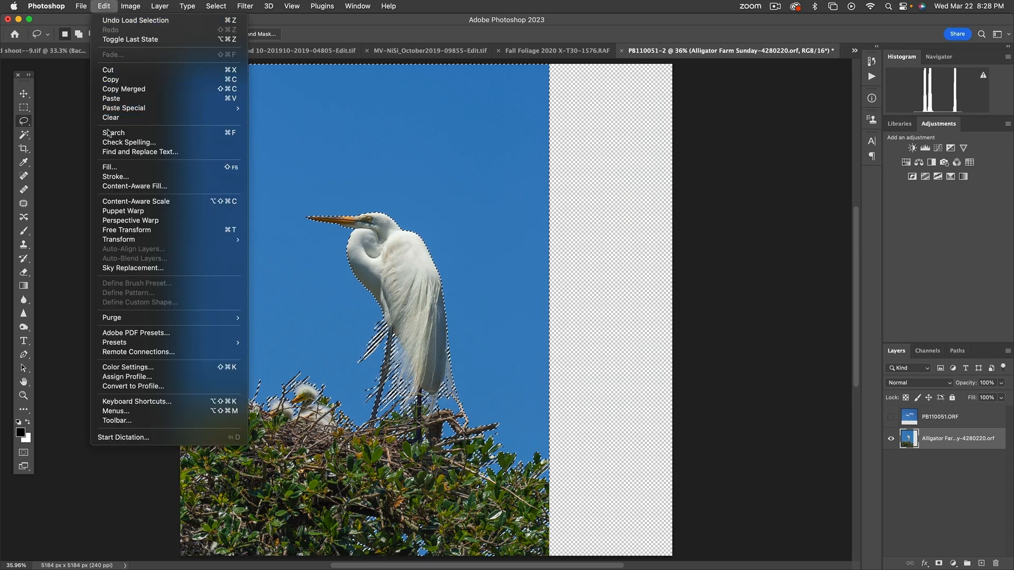
pyautogui.moveTo(127, 109)
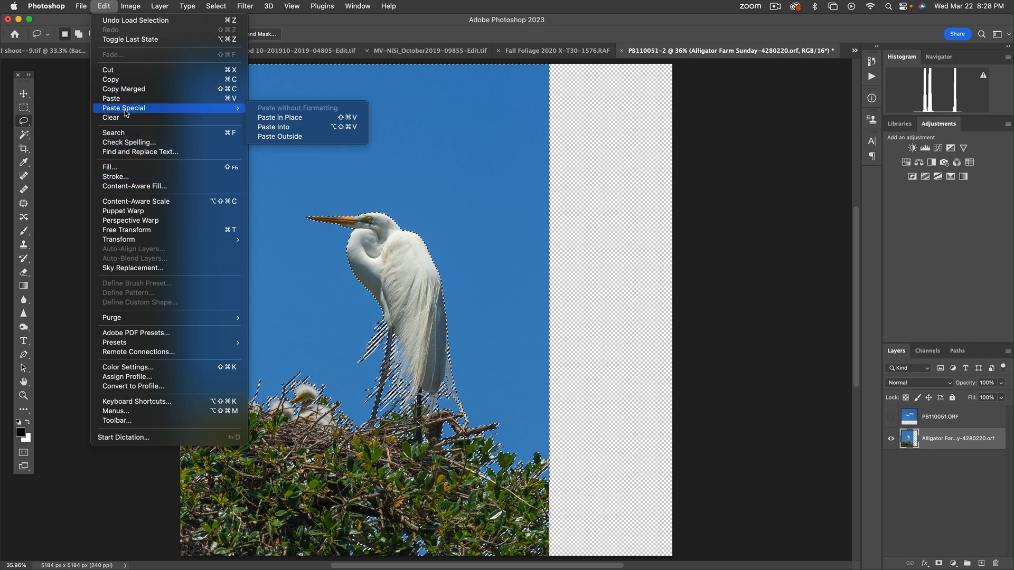
pyautogui.click(273, 126)
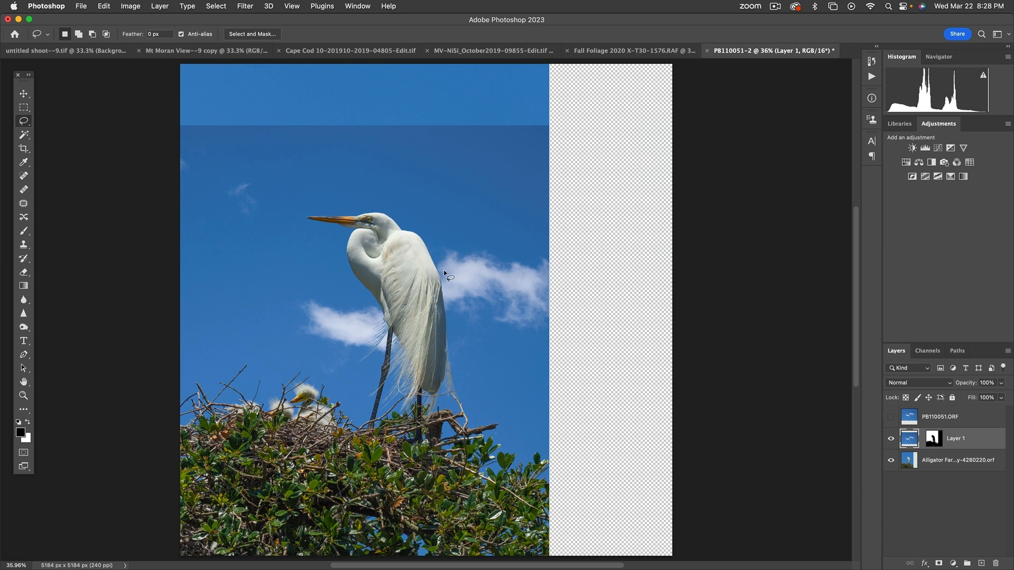
# Step: Move the pasted clouds toward the left and slightly up behind the egret
pyautogui.press('v')
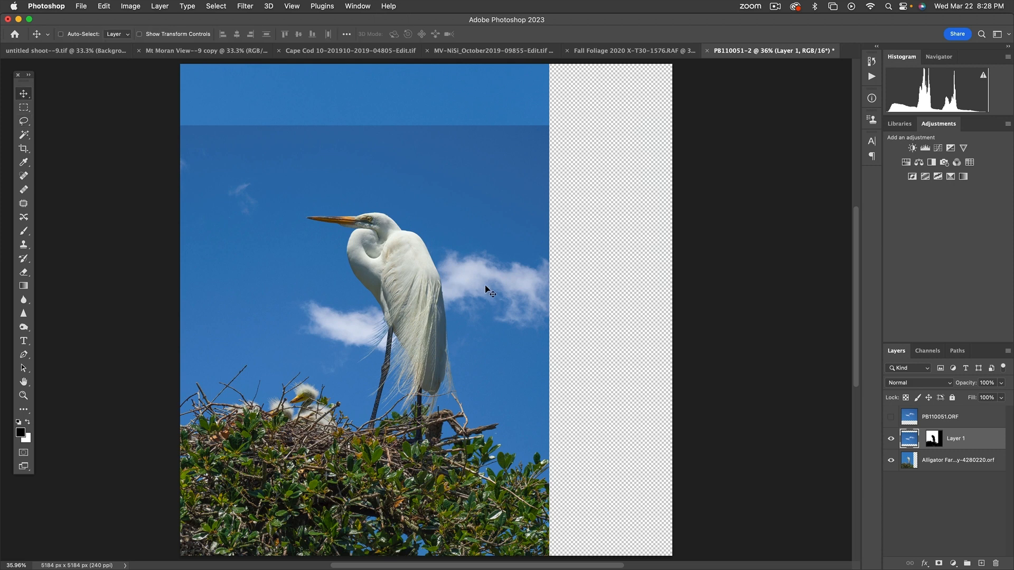
pyautogui.moveTo(489, 283); pyautogui.dragTo(431, 279)
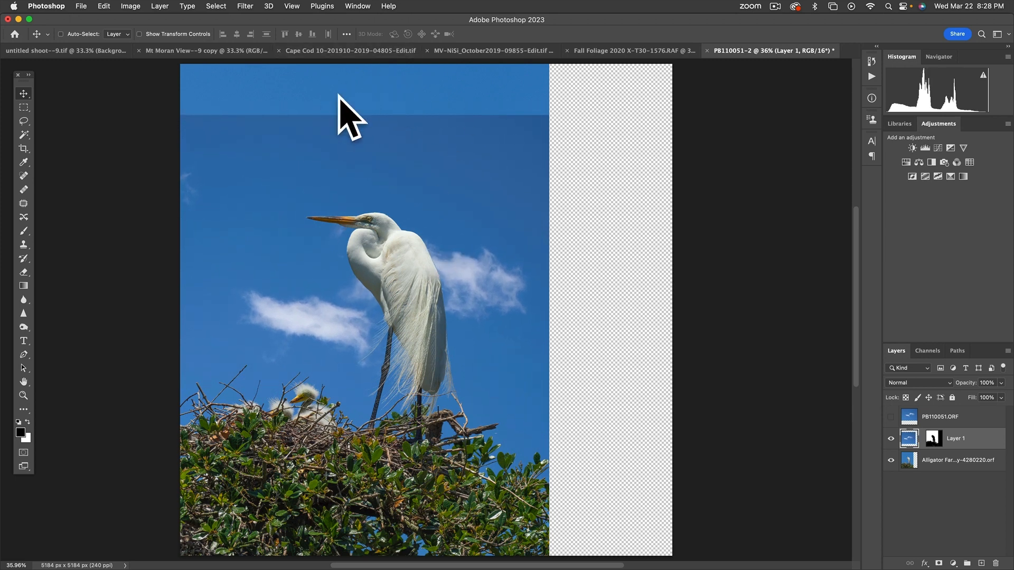
pyautogui.moveTo(455, 206)
pyautogui.mouseDown()
pyautogui.moveTo(474, 217)
pyautogui.moveTo(469, 195)
pyautogui.mouseUp()
# Step: Check the feather edges at 100% and adjust the cloud placement, lowering the clouds slightly behind the egret
pyautogui.click(23, 396)
pyautogui.moveTo(280, 189); pyautogui.dragTo(465, 381)
pyautogui.click(456, 404)
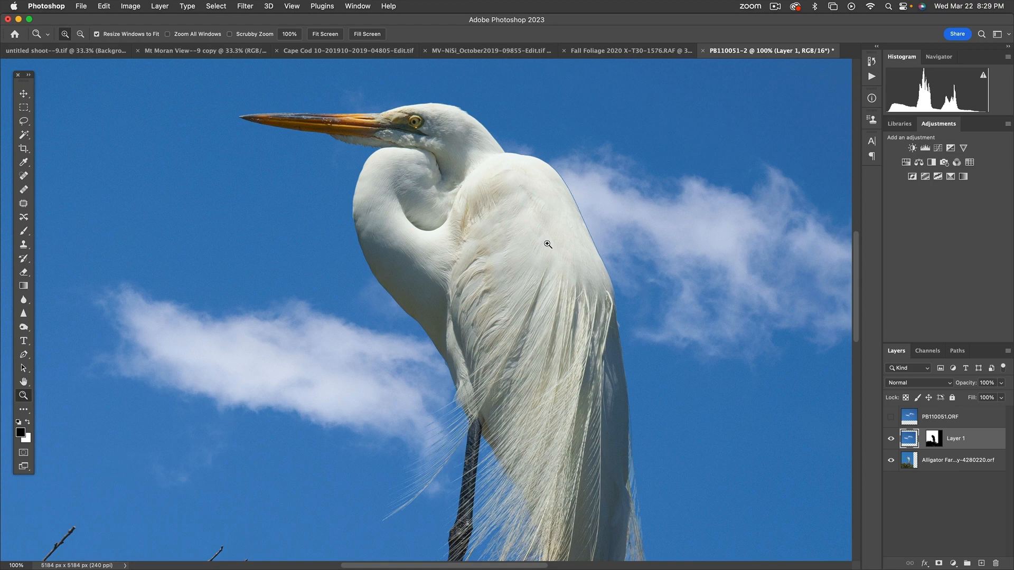
pyautogui.press('v')
pyautogui.moveTo(683, 274)
pyautogui.mouseDown()
pyautogui.moveTo(673, 211)
pyautogui.moveTo(616, 203)
pyautogui.moveTo(650, 198)
pyautogui.moveTo(699, 255)
pyautogui.moveTo(713, 297)
pyautogui.moveTo(695, 296)
pyautogui.moveTo(684, 278)
pyautogui.moveTo(639, 279)
pyautogui.moveTo(663, 265)
pyautogui.moveTo(655, 236)
pyautogui.moveTo(677, 261)
pyautogui.mouseUp()
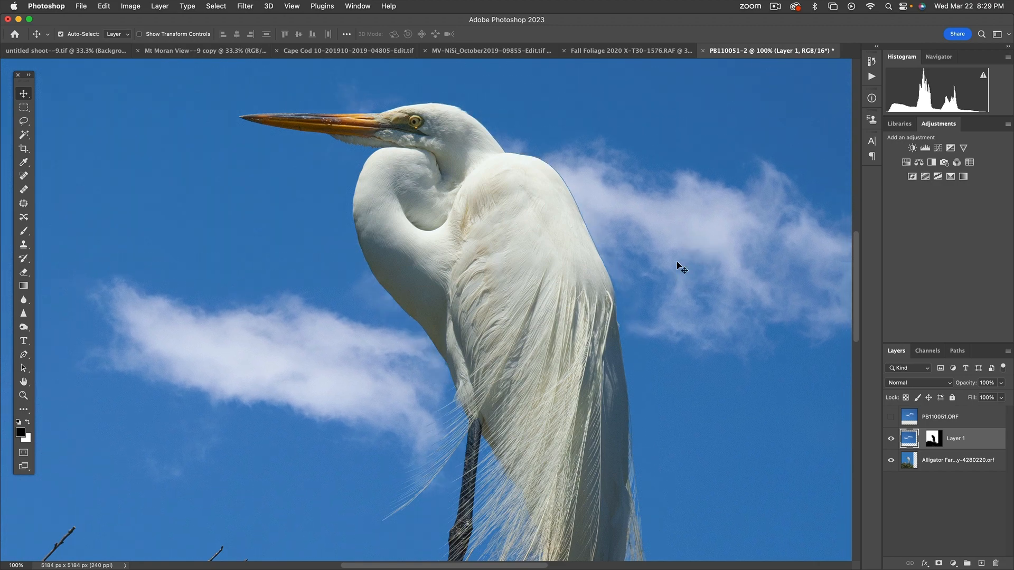
pyautogui.press('super+0')
pyautogui.moveTo(514, 267); pyautogui.dragTo(517, 298)
# Step: Free Transform the pasted cloud layer to about 111.55% and shift it left and up behind the egret
pyautogui.press('super+t')
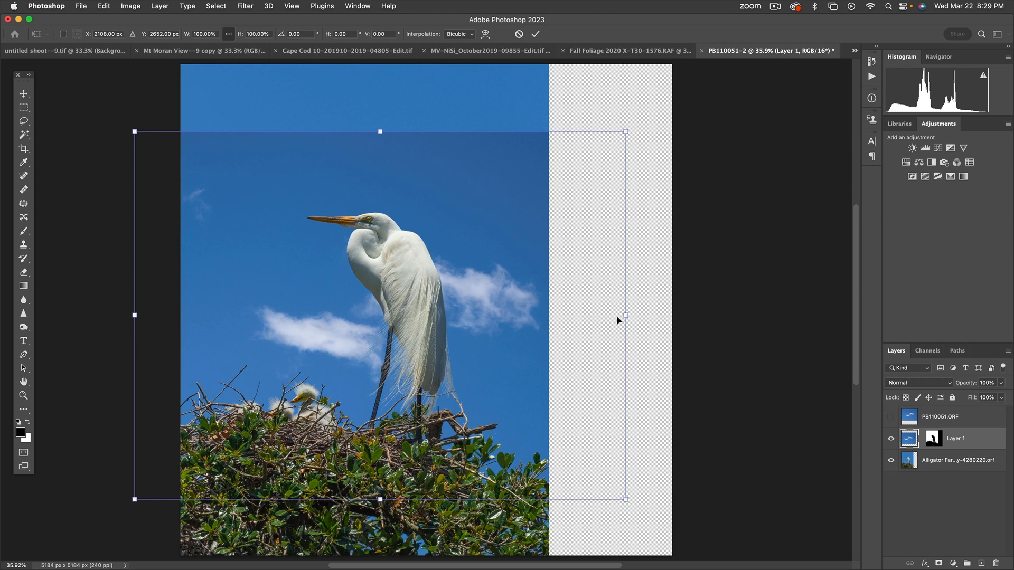
pyautogui.moveTo(625, 314); pyautogui.dragTo(683, 315)
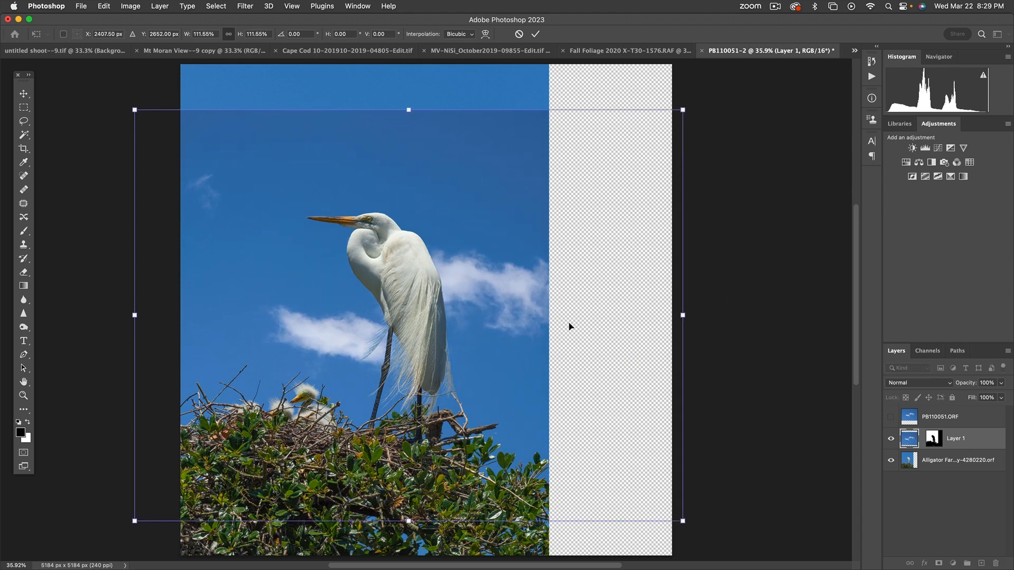
pyautogui.moveTo(511, 318); pyautogui.dragTo(448, 300)
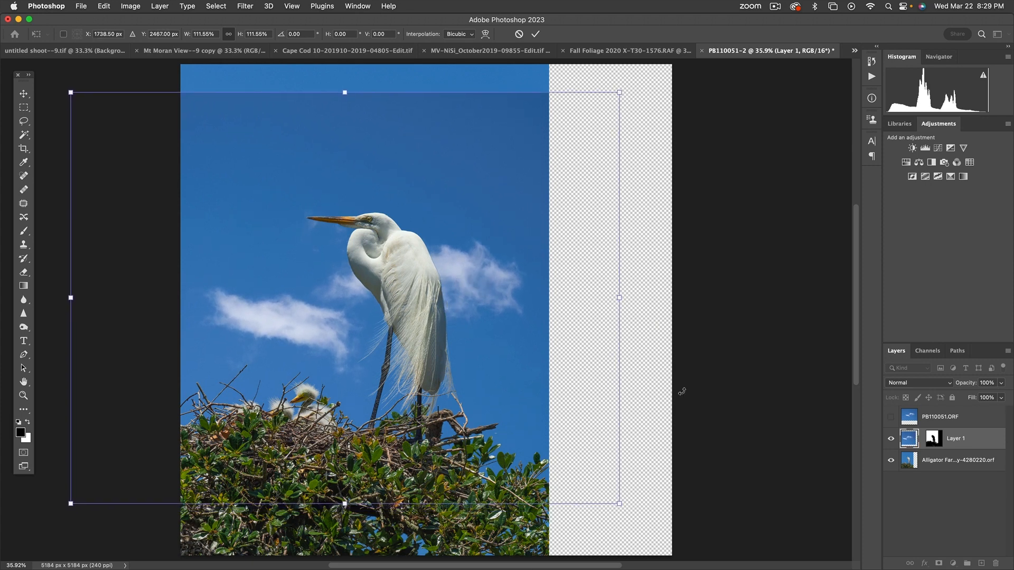
pyautogui.press('Return')
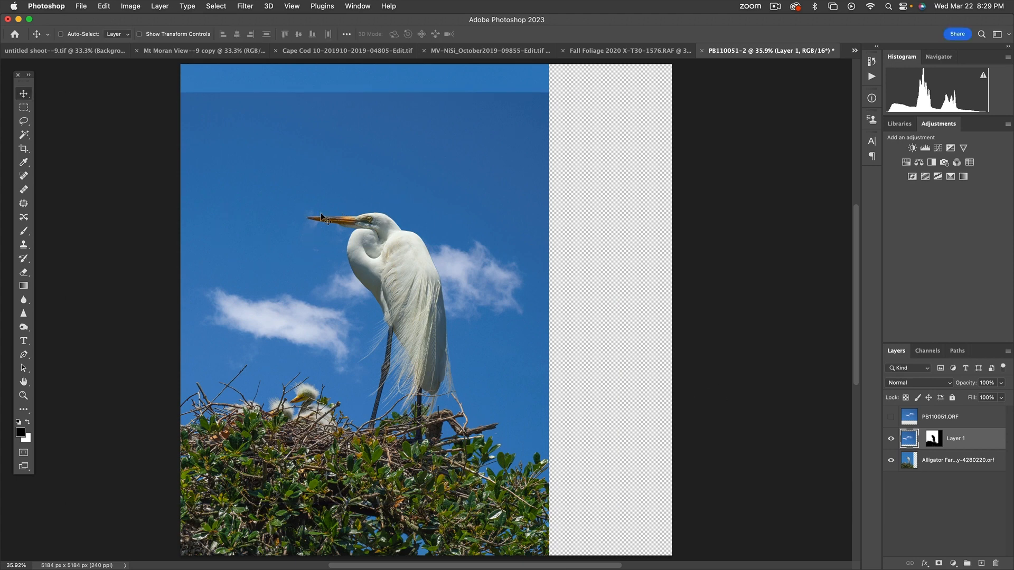
# Step: Inspect the masked edge around the egret's beak and neck, and enlarge the cloud layer almost to the canvas's top edge
pyautogui.press('z')
pyautogui.click(339, 236)
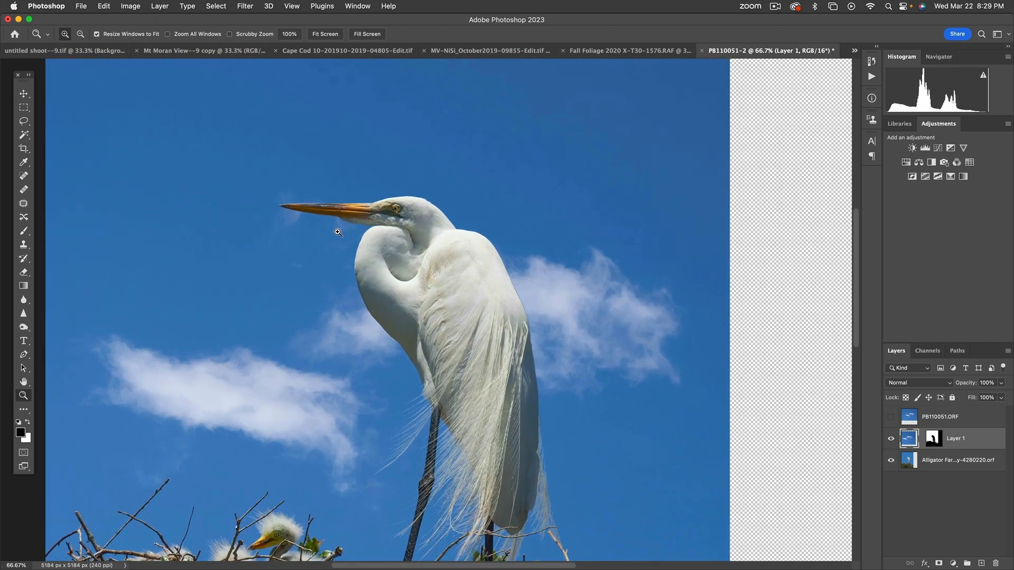
pyautogui.click(338, 232)
pyautogui.click(338, 232)
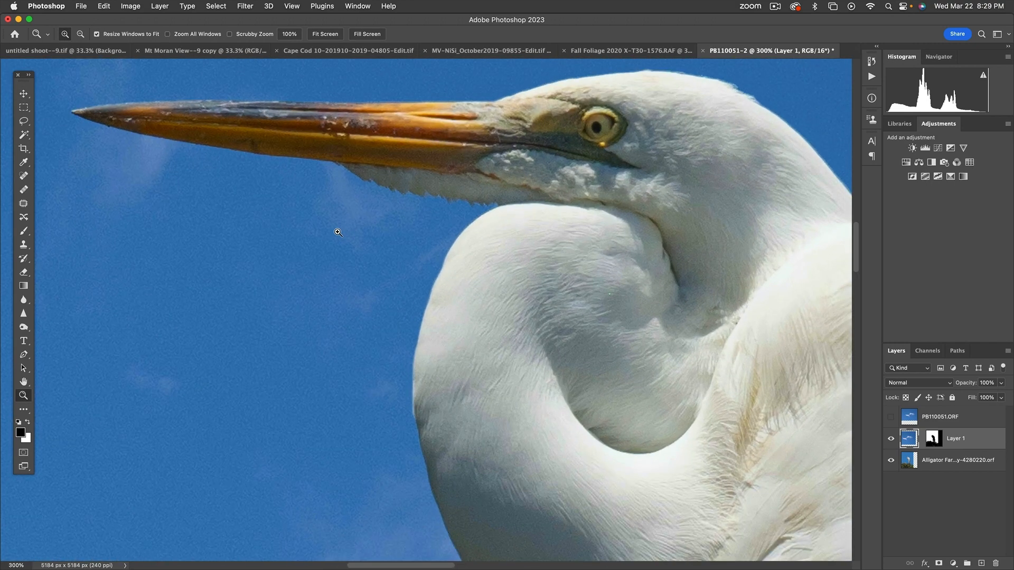
pyautogui.press('super+0')
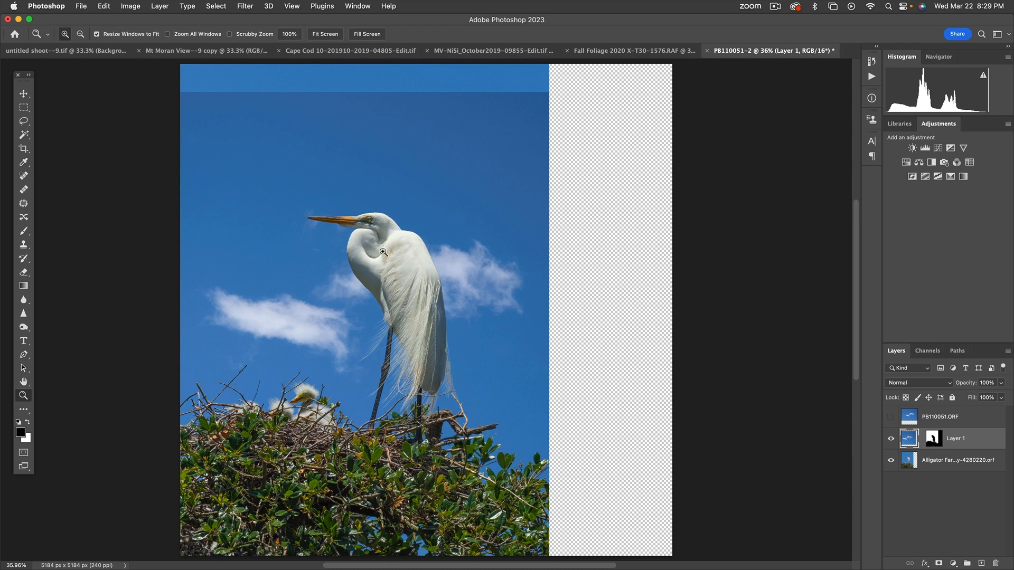
pyautogui.press('super+t')
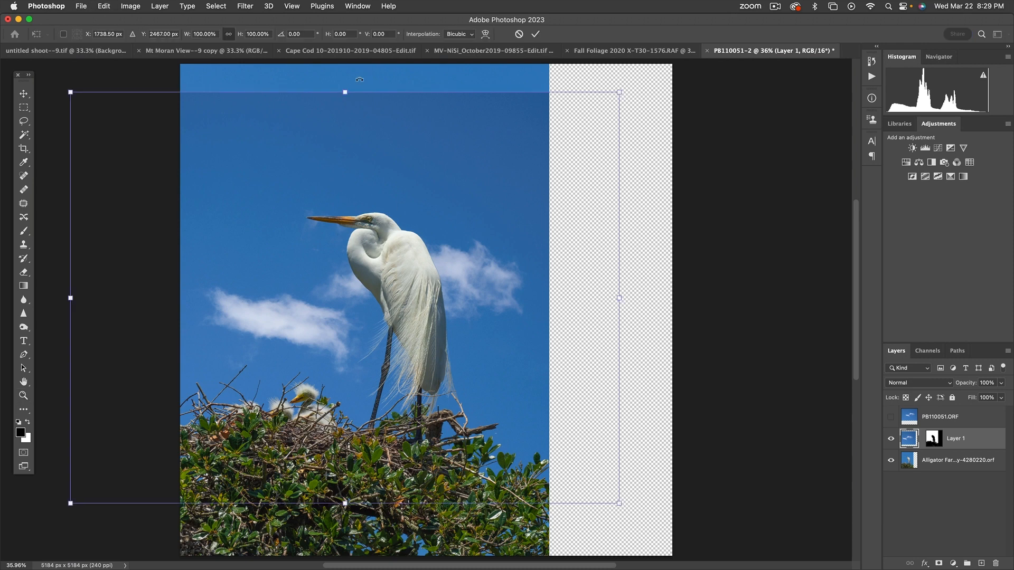
pyautogui.moveTo(346, 92); pyautogui.dragTo(345, 67)
pyautogui.press('Return')
# Step: Move the clouds right to expose a strip of original sky at the photo's left edge, and magnify the seam
pyautogui.press('z')
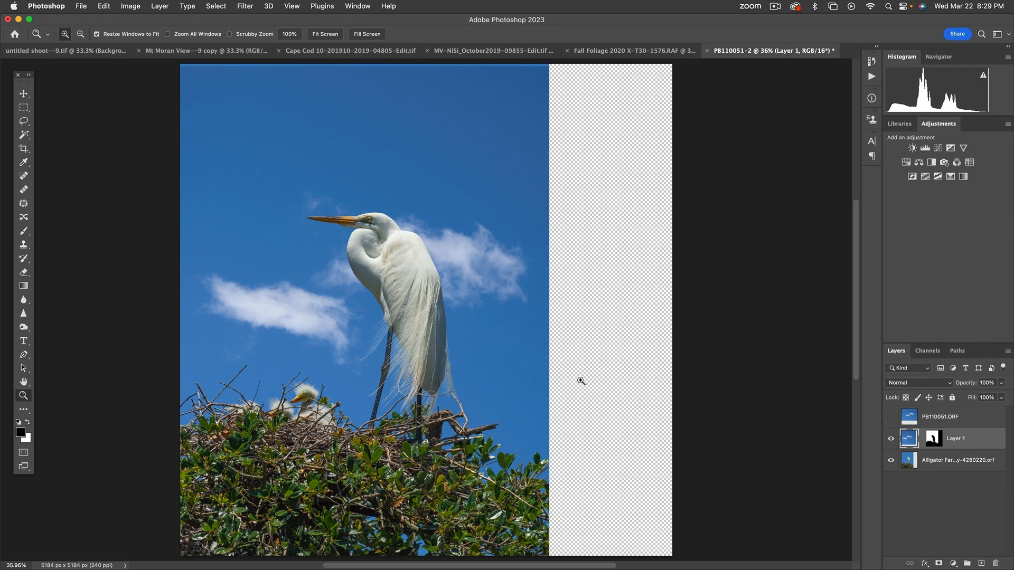
pyautogui.press('v')
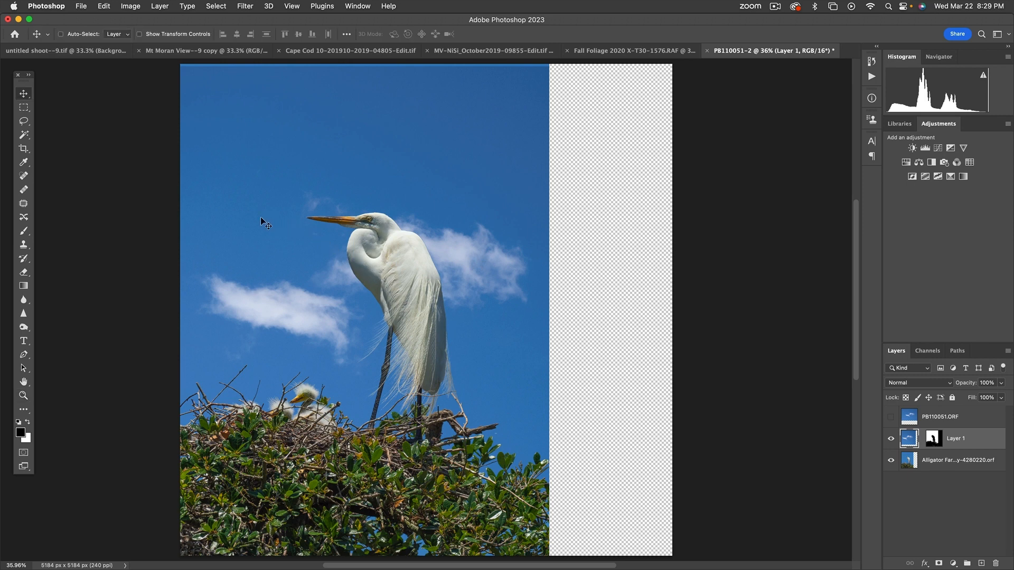
pyautogui.moveTo(252, 220); pyautogui.dragTo(395, 223)
pyautogui.click(23, 396)
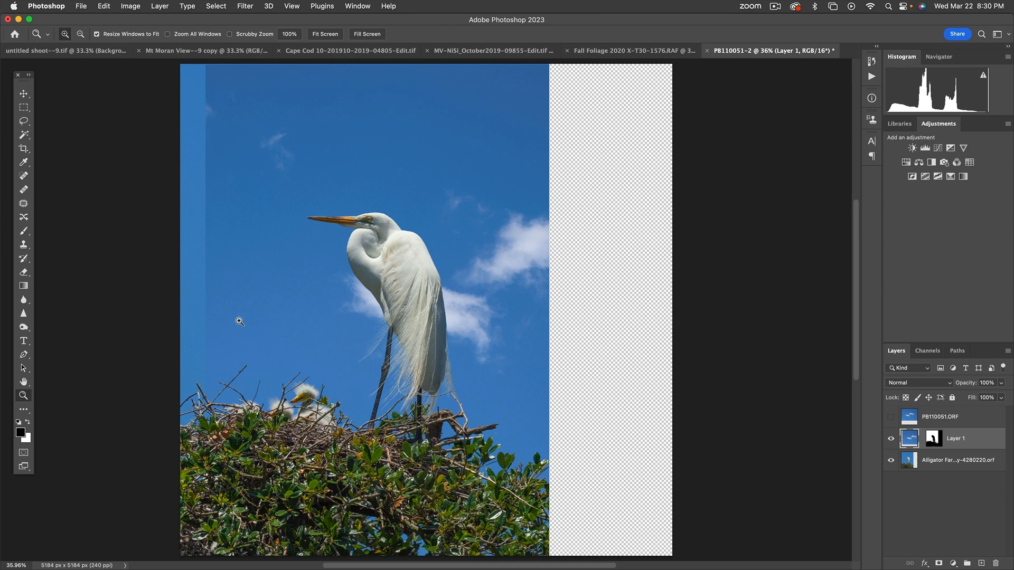
pyautogui.moveTo(184, 310); pyautogui.dragTo(227, 337)
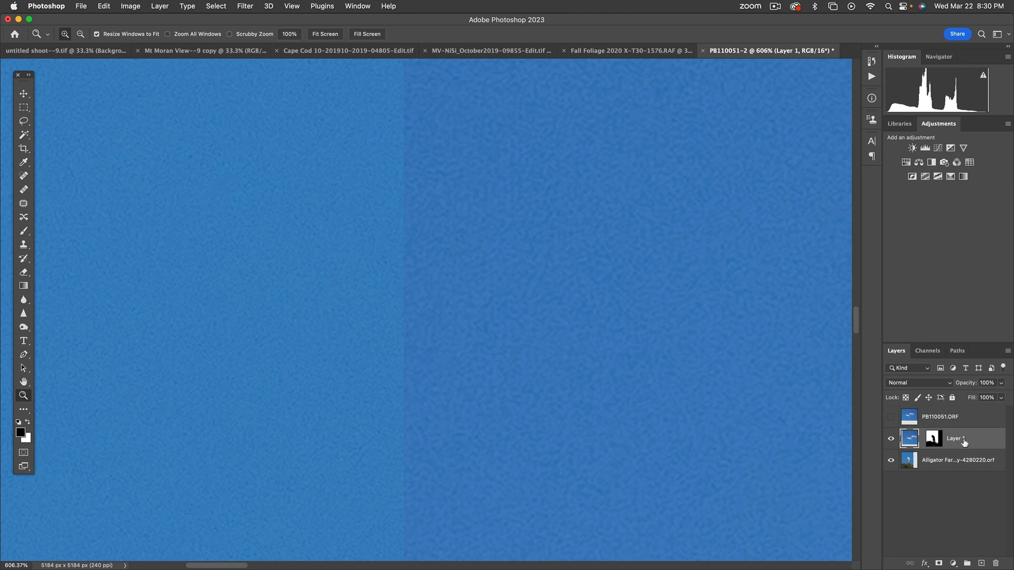
# Step: Apply Levels to the cloud layer's Red channel with a midtone input of 1.00
pyautogui.click(929, 351)
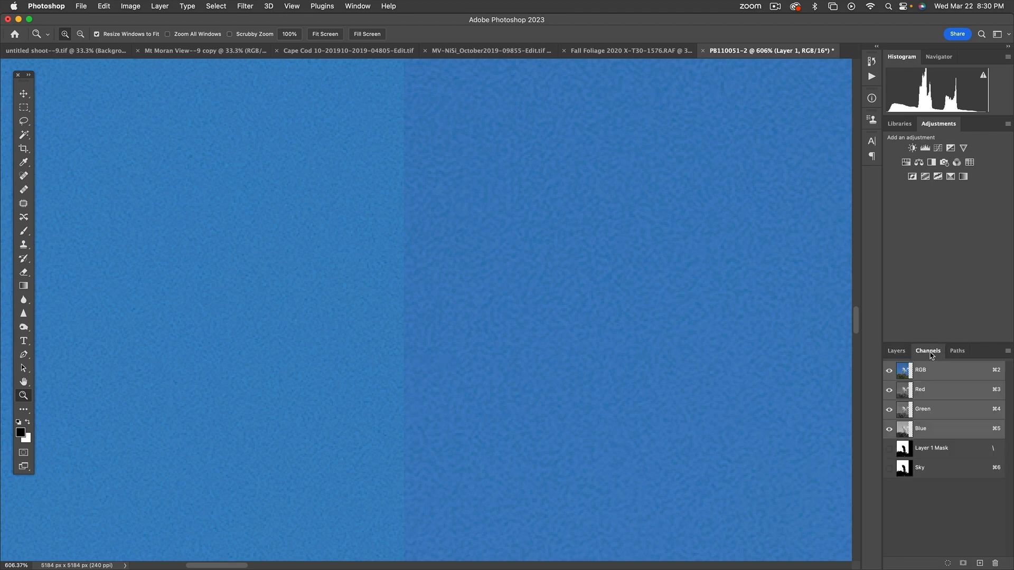
pyautogui.click(902, 392)
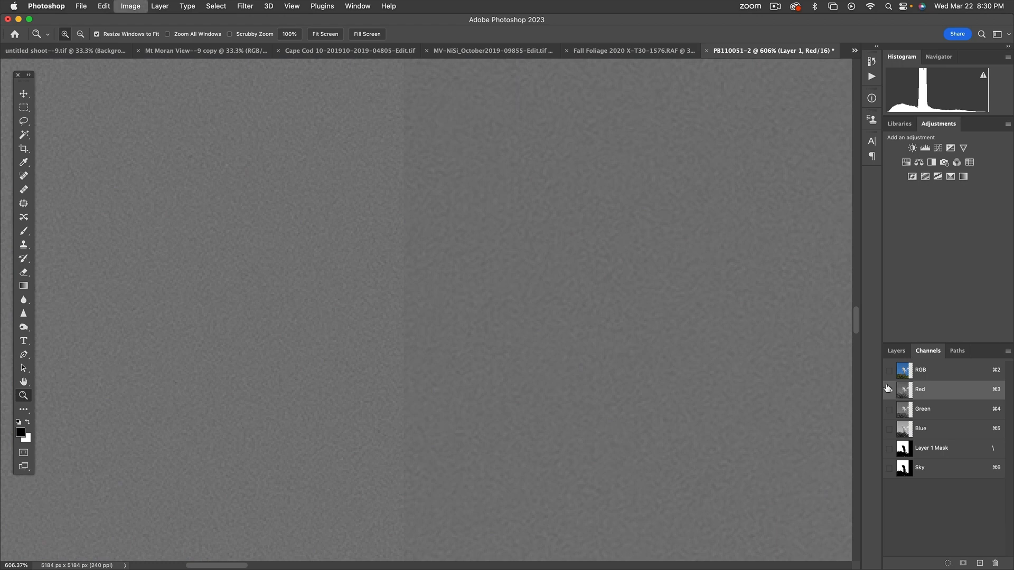
pyautogui.press('super+l')
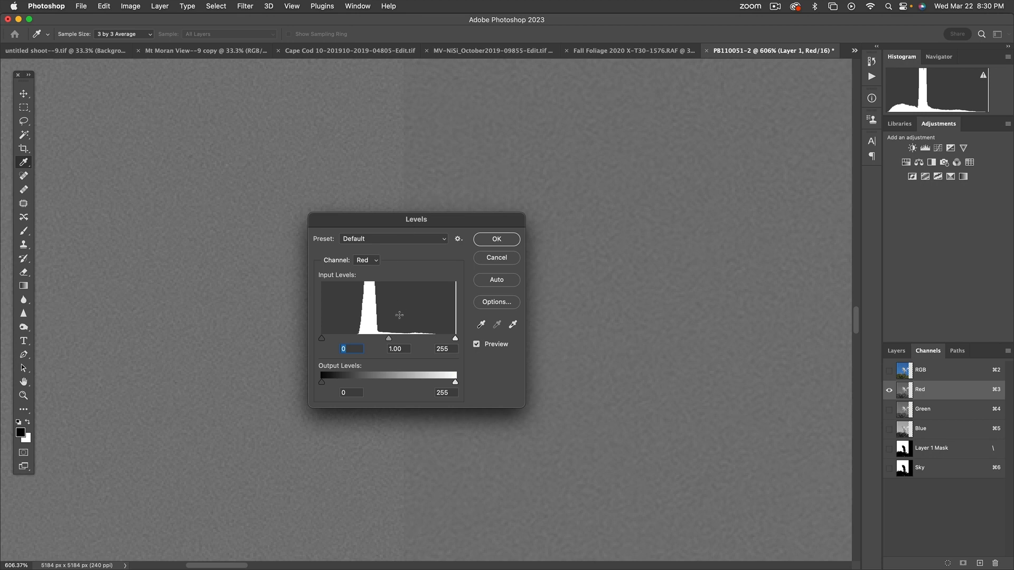
pyautogui.moveTo(389, 344); pyautogui.dragTo(389, 342)
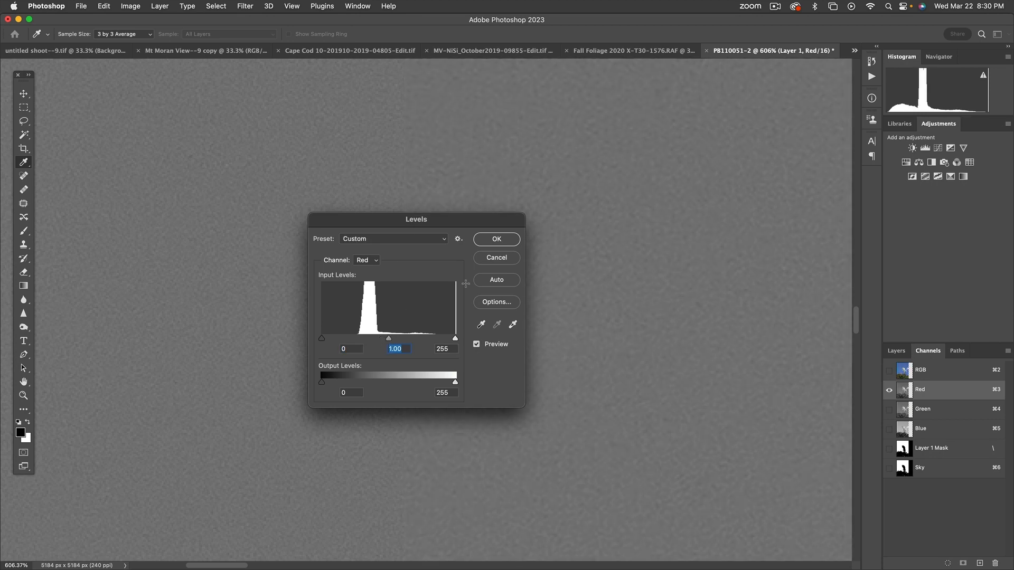
pyautogui.click(497, 242)
pyautogui.press('z')
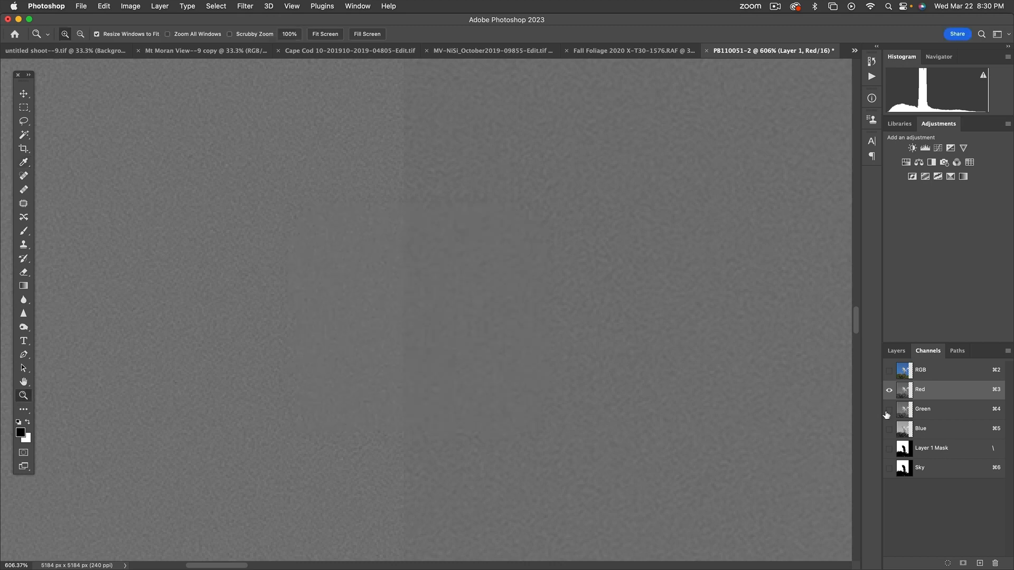
# Step: Apply Levels to the cloud layer's Green channel with a midtone input of 1.08 to match the original sky
pyautogui.click(903, 415)
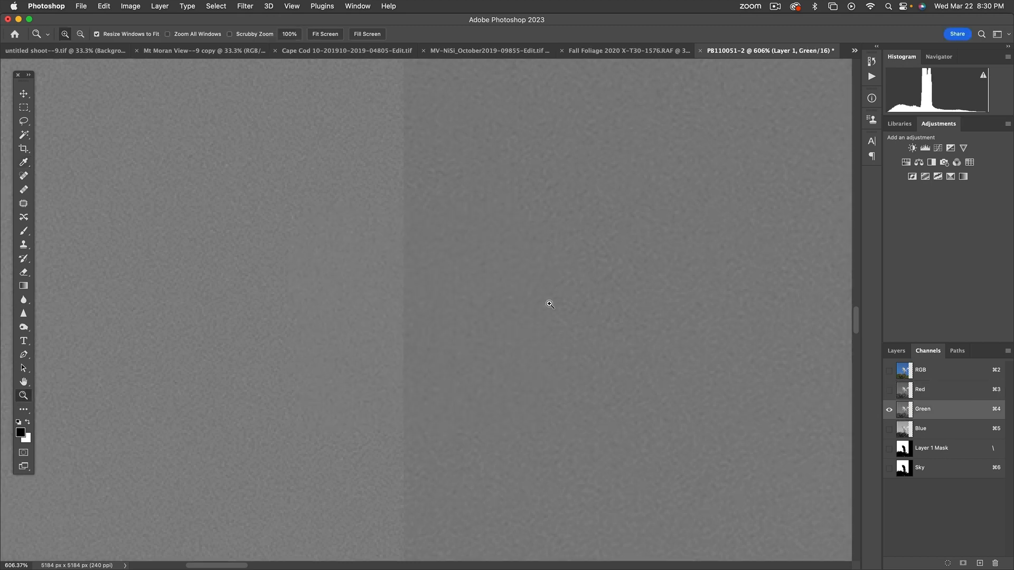
pyautogui.press('super+l')
pyautogui.moveTo(389, 341); pyautogui.dragTo(385, 339)
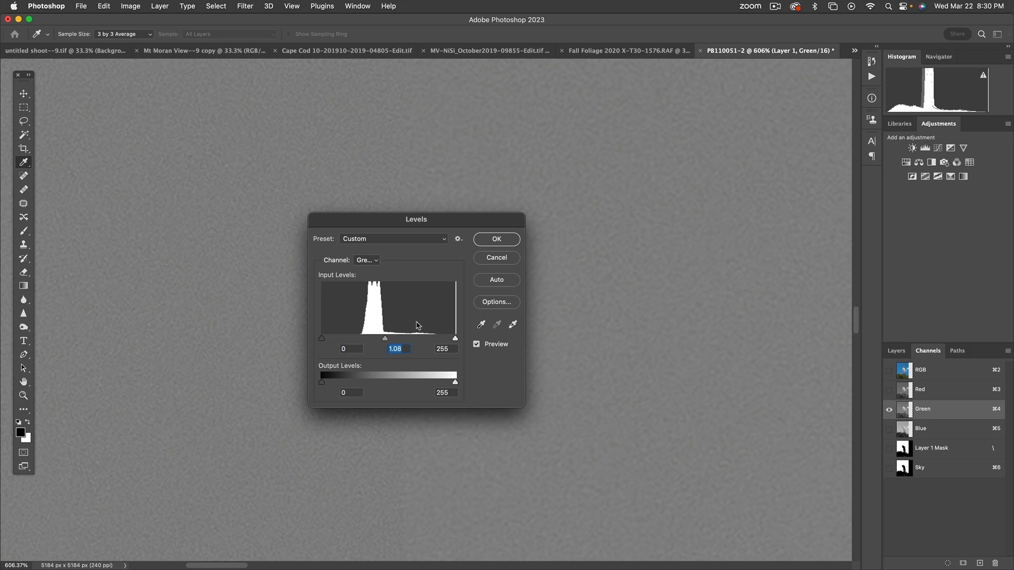
pyautogui.click(497, 239)
pyautogui.press('z')
# Step: Apply Levels to the cloud layer's Blue channel with a midtone input of 1.09, and show the full RGB composite
pyautogui.click(905, 429)
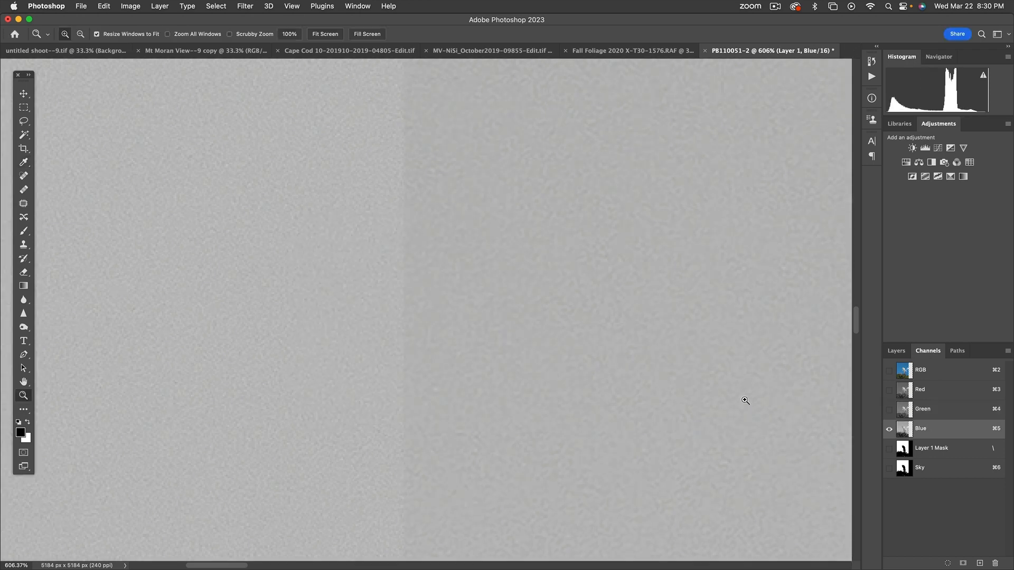
pyautogui.press('super+l')
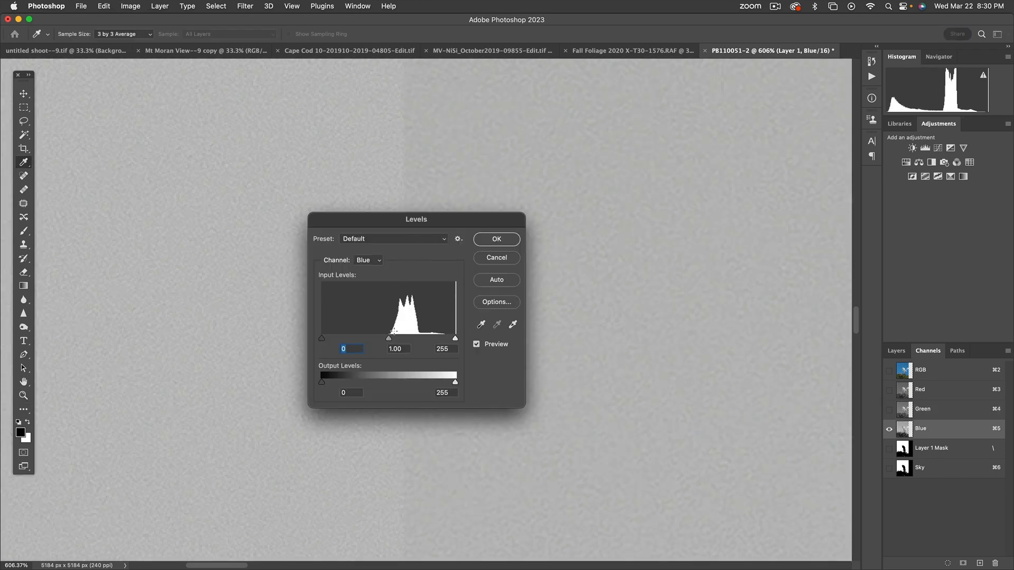
pyautogui.moveTo(383, 341); pyautogui.dragTo(387, 340)
pyautogui.moveTo(386, 341); pyautogui.dragTo(385, 341)
pyautogui.press('Return')
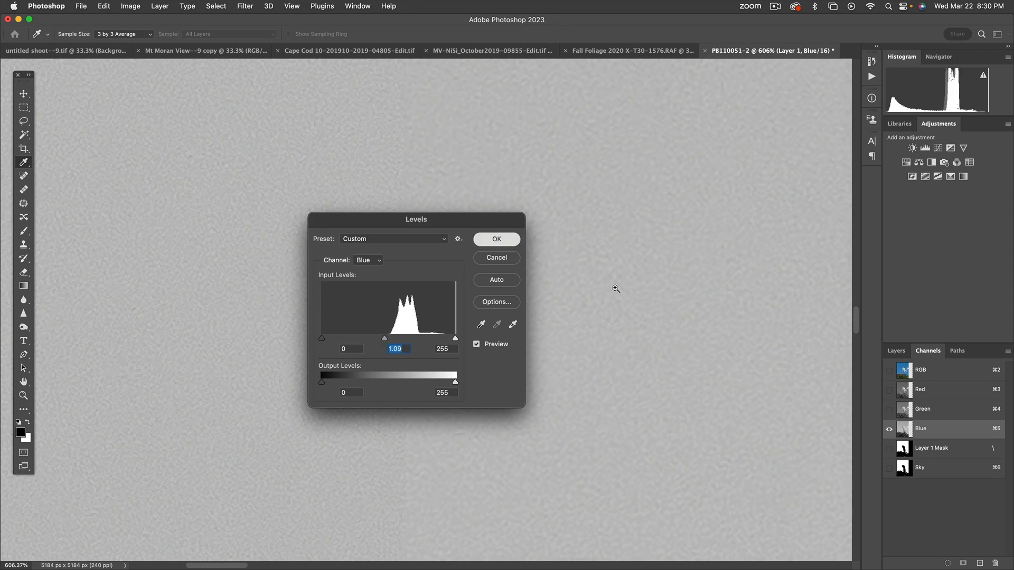
pyautogui.click(889, 370)
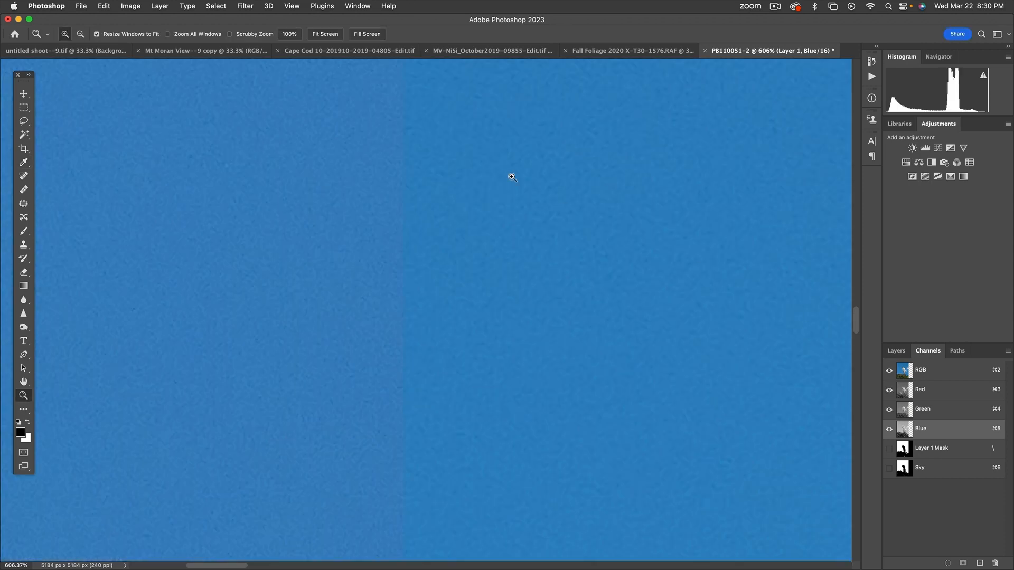
pyautogui.press('super+0')
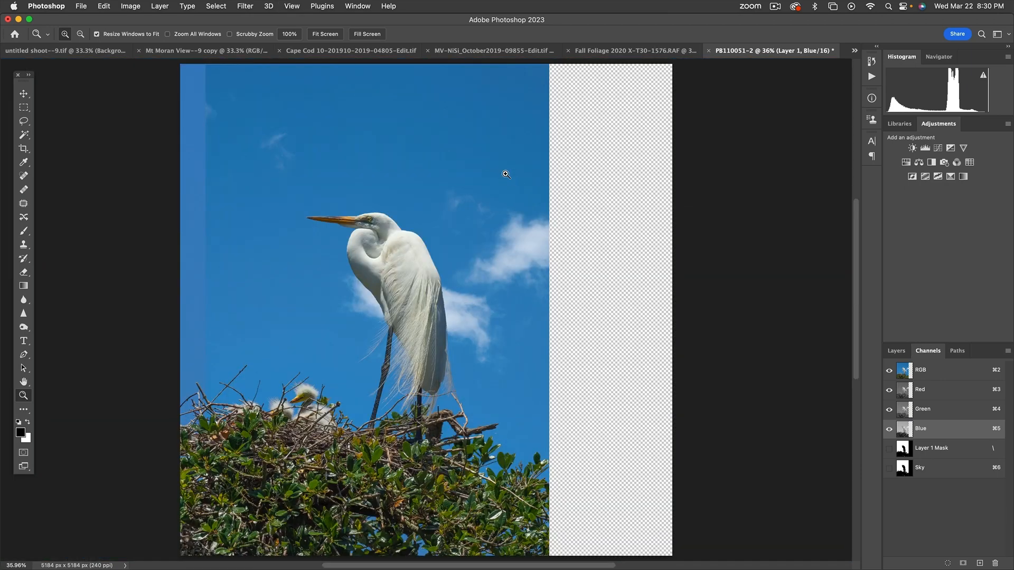
# Step: Target all composite RGB channels and move the cloud layer left to cover the exposed strip of original sky, with clouds behind the egret
pyautogui.press('v')
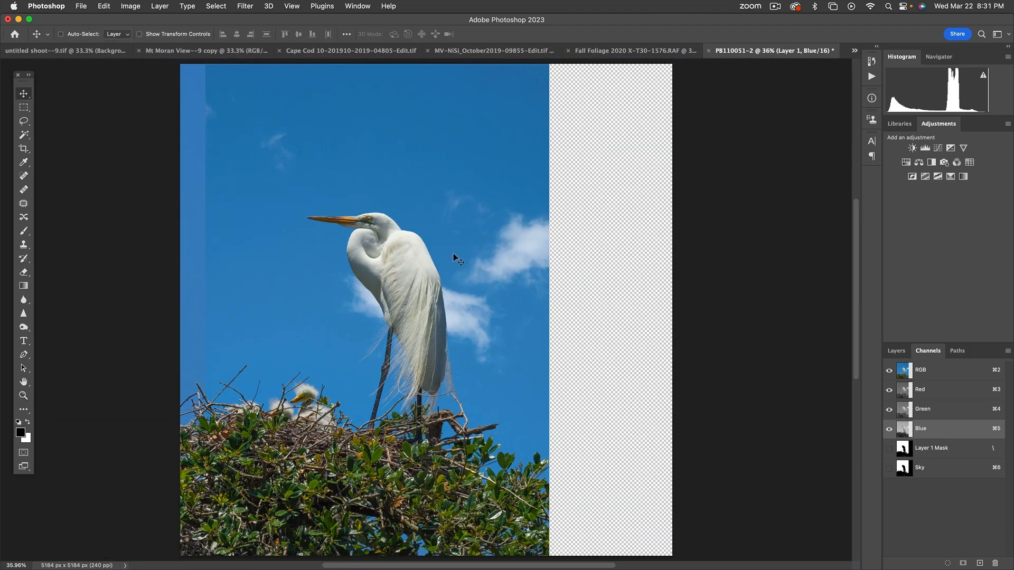
pyautogui.click(443, 230)
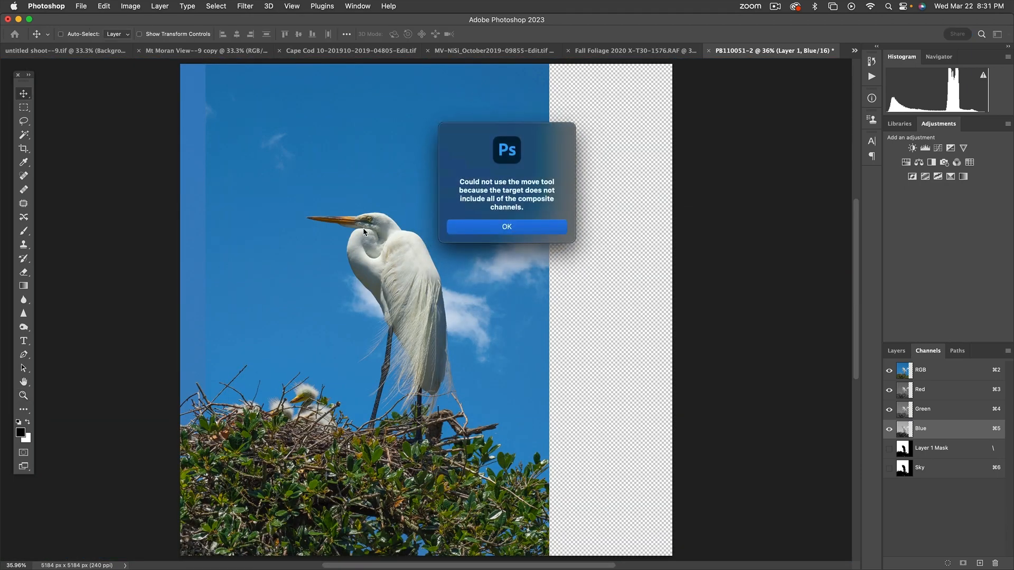
pyautogui.click(531, 228)
pyautogui.click(906, 370)
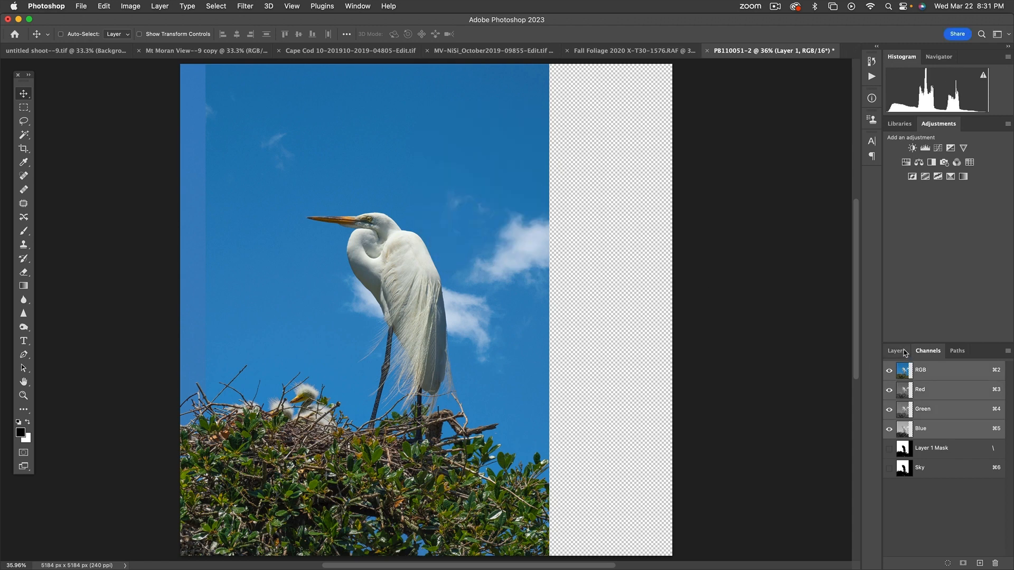
pyautogui.click(900, 351)
pyautogui.moveTo(481, 196); pyautogui.dragTo(341, 195)
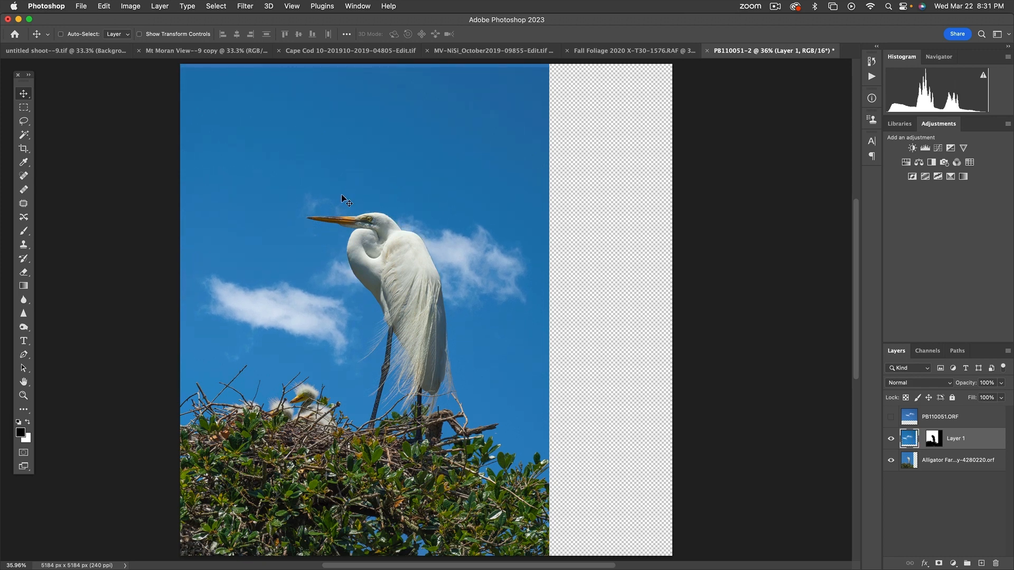
# Step: Magnify the egret's trailing feathers to 200%, target the cloud layer's mask, and size a soft black brush to 201 px
pyautogui.click(23, 396)
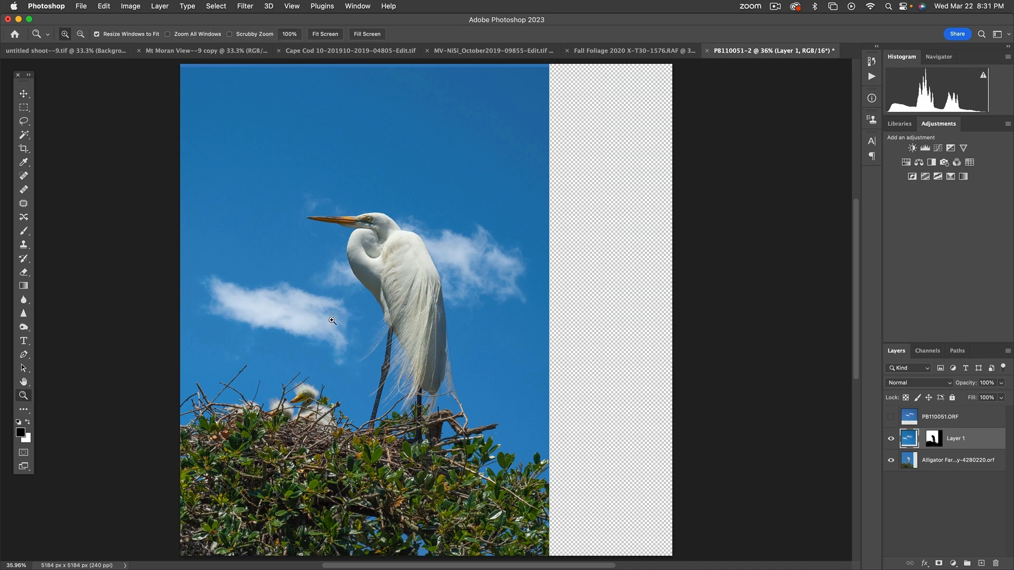
pyautogui.moveTo(326, 310); pyautogui.dragTo(441, 396)
pyautogui.press('super+1')
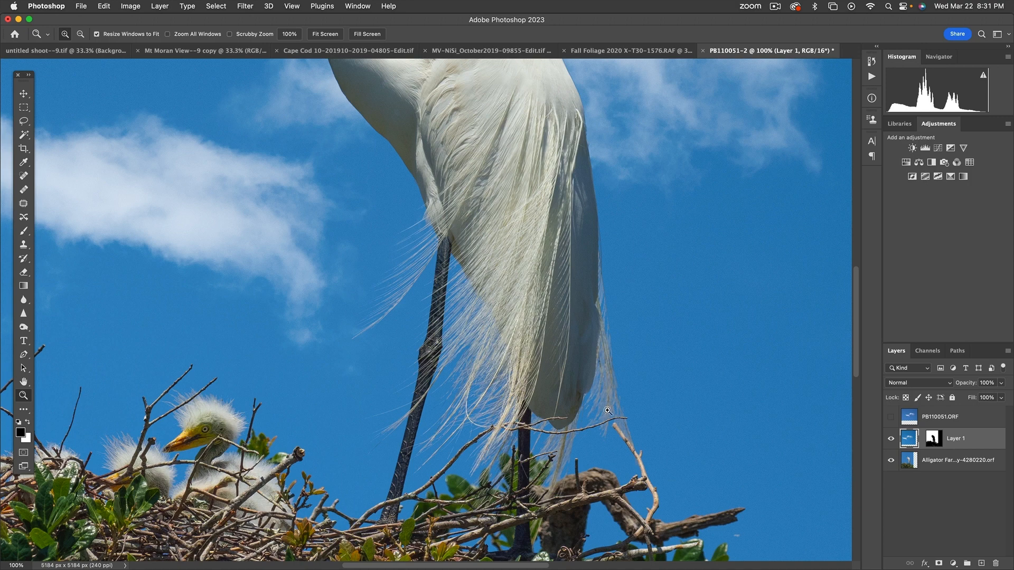
pyautogui.click(612, 366)
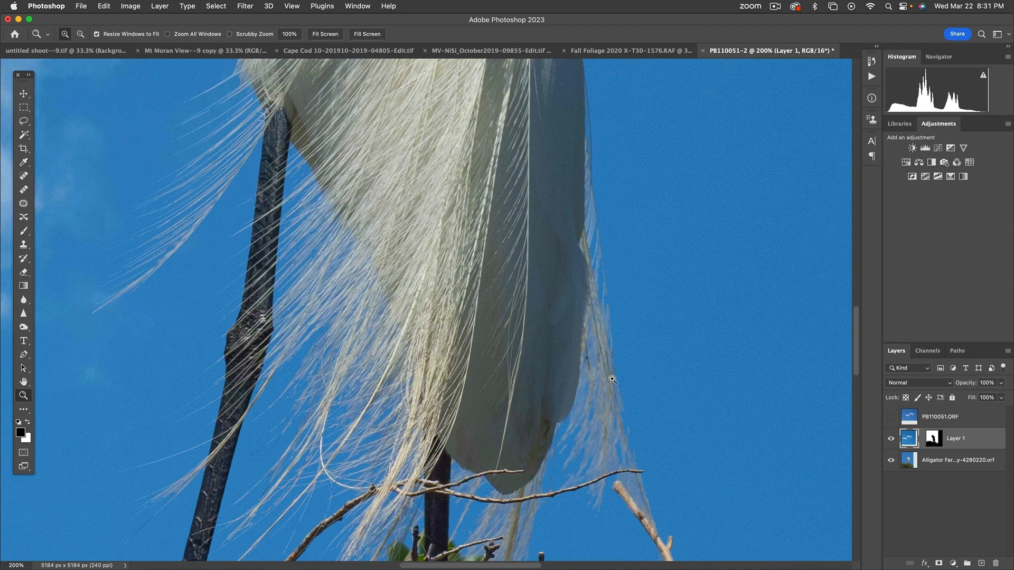
pyautogui.press('super+o')
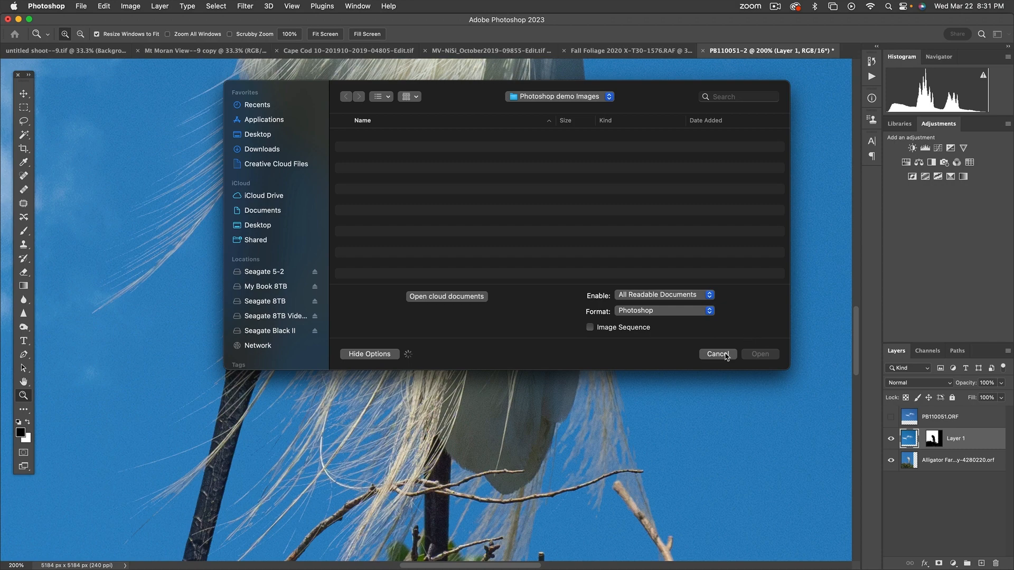
pyautogui.click(727, 356)
pyautogui.click(932, 439)
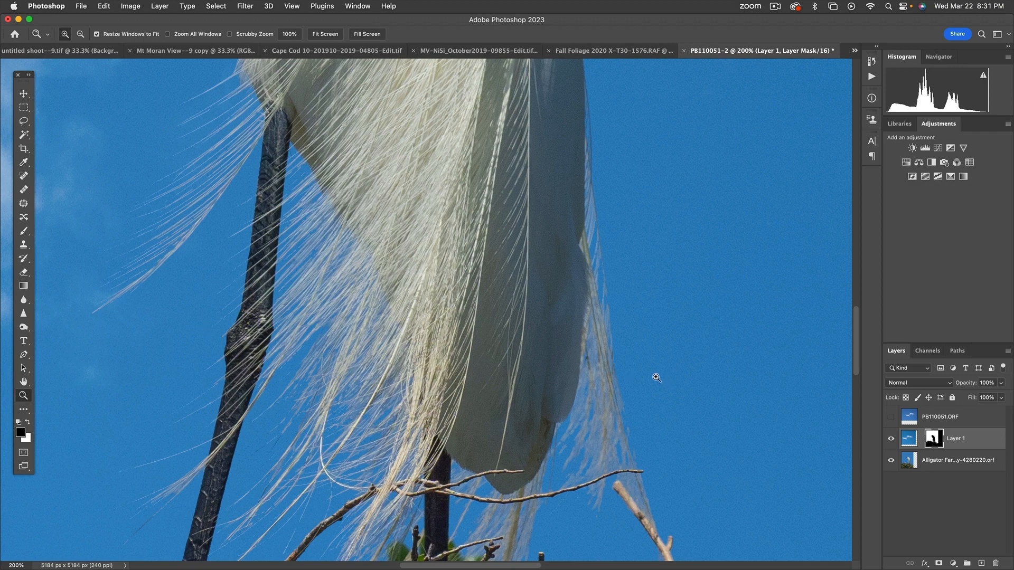
pyautogui.press('b')
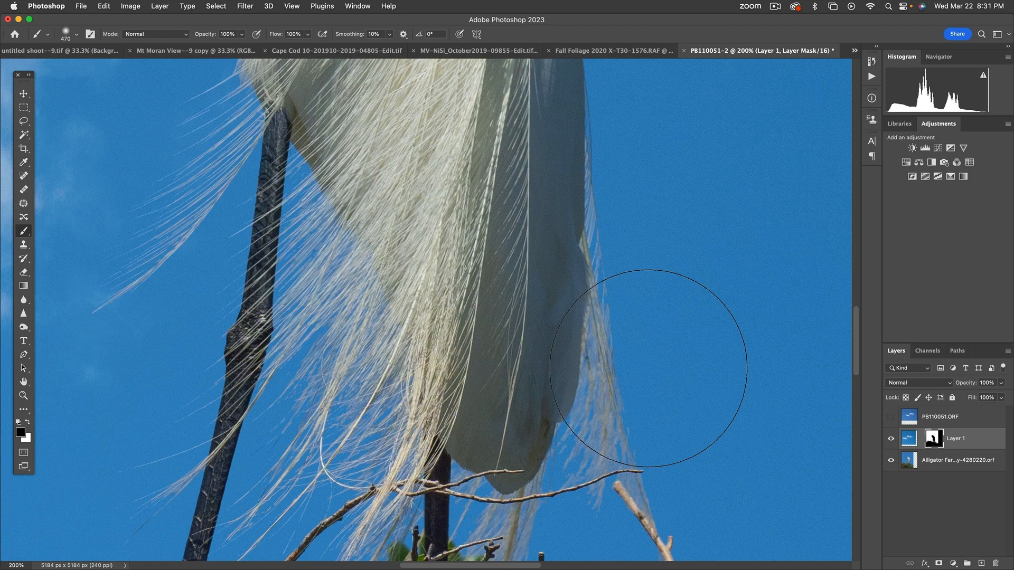
pyautogui.moveTo(643, 351); pyautogui.dragTo(518, 350)
pyautogui.moveTo(679, 340)
pyautogui.mouseDown()
pyautogui.moveTo(625, 340)
pyautogui.moveTo(758, 344)
pyautogui.moveTo(657, 340)
pyautogui.moveTo(744, 340)
pyautogui.moveTo(680, 340)
pyautogui.mouseUp()
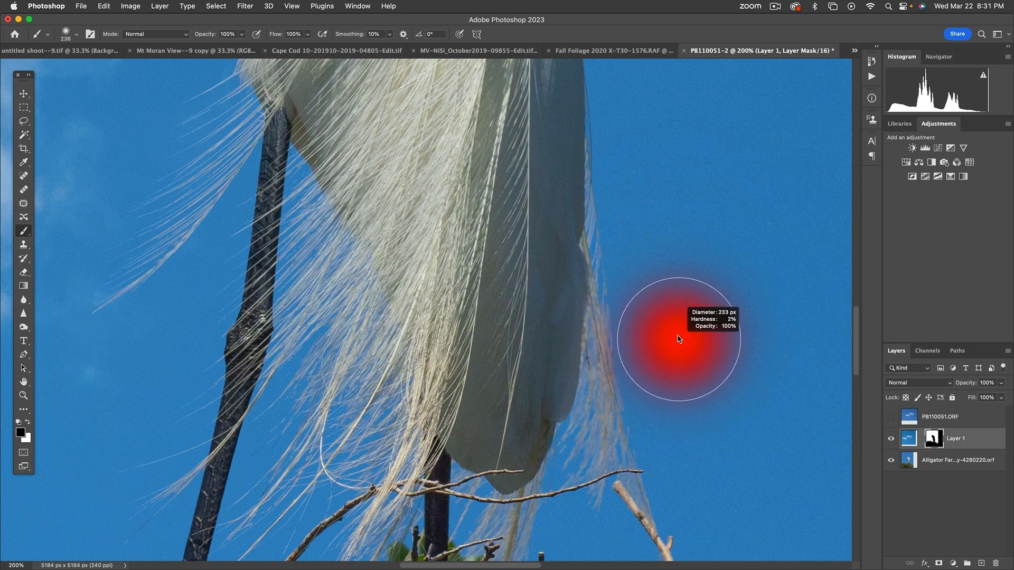
pyautogui.moveTo(675, 266)
pyautogui.mouseDown()
pyautogui.moveTo(677, 414)
pyautogui.moveTo(671, 303)
pyautogui.moveTo(647, 277)
pyautogui.moveTo(670, 276)
pyautogui.moveTo(649, 276)
pyautogui.mouseUp()
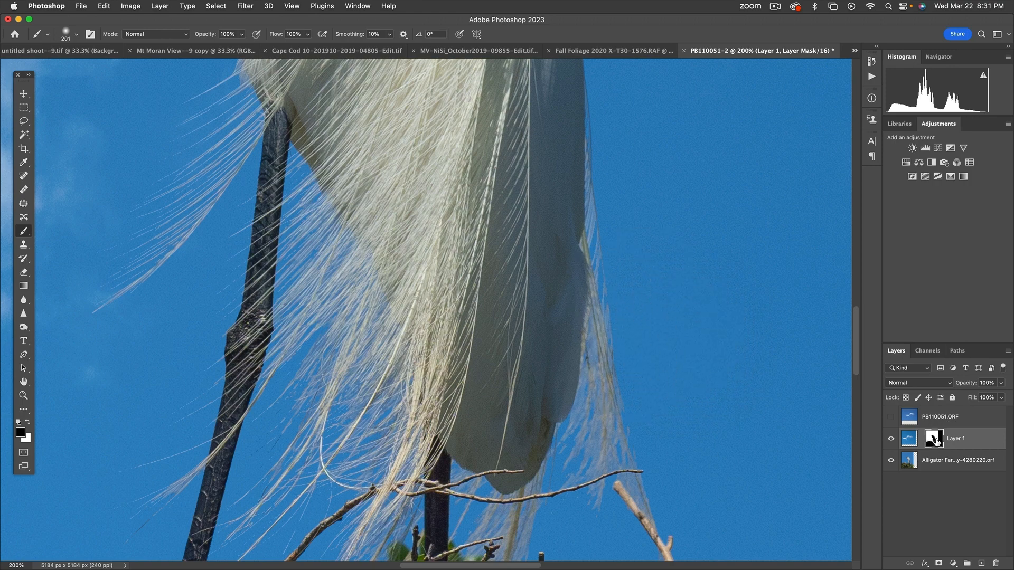
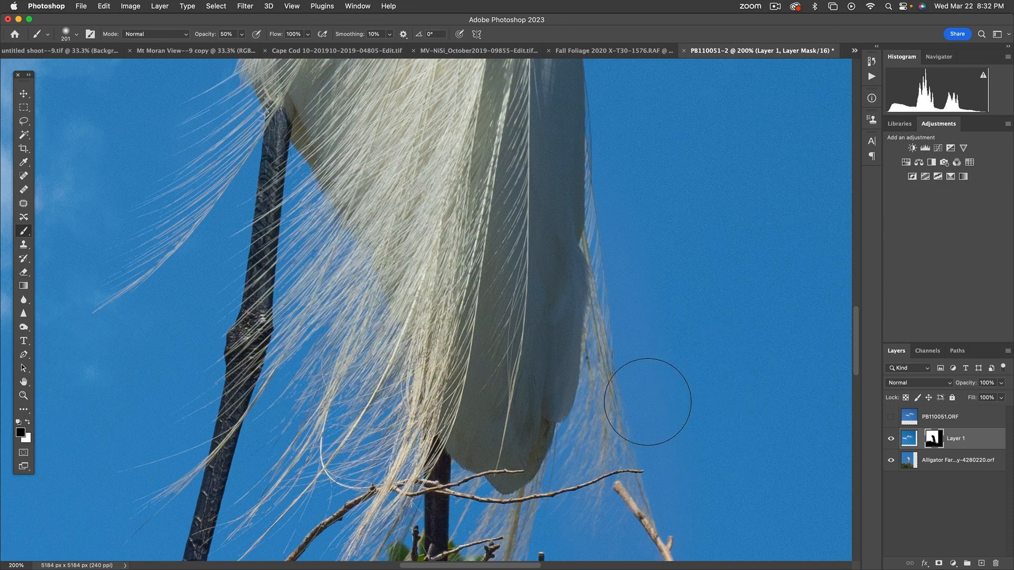
# Step: Paint black at 50% brush opacity on the cloud layer's mask around the wispy feathers beside the leg to restore their fine detail
pyautogui.moveTo(294, 378); pyautogui.dragTo(624, 416)
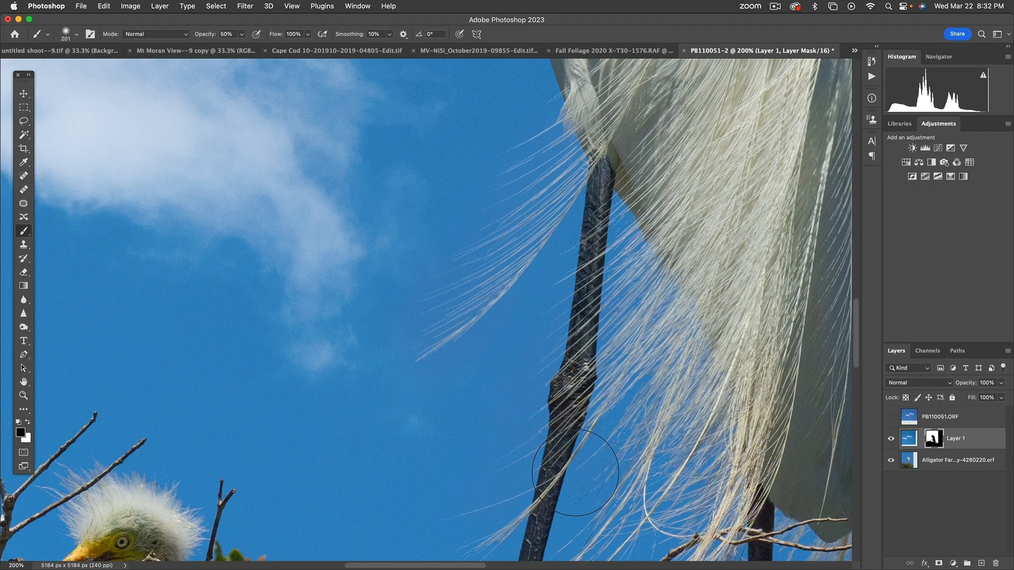
pyautogui.moveTo(607, 460); pyautogui.dragTo(623, 333)
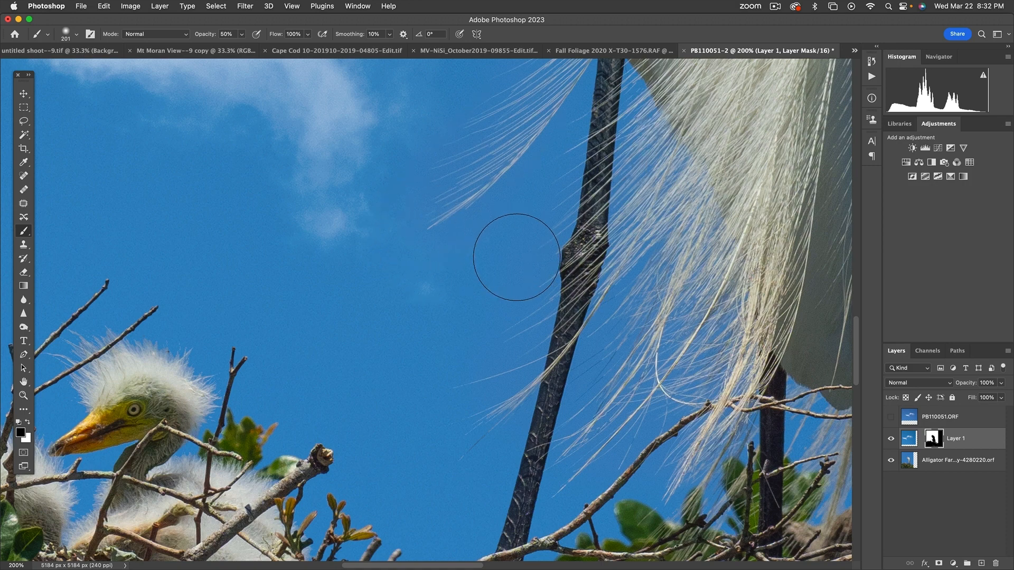
pyautogui.moveTo(602, 212); pyautogui.dragTo(397, 568)
pyautogui.moveTo(359, 315); pyautogui.dragTo(312, 565)
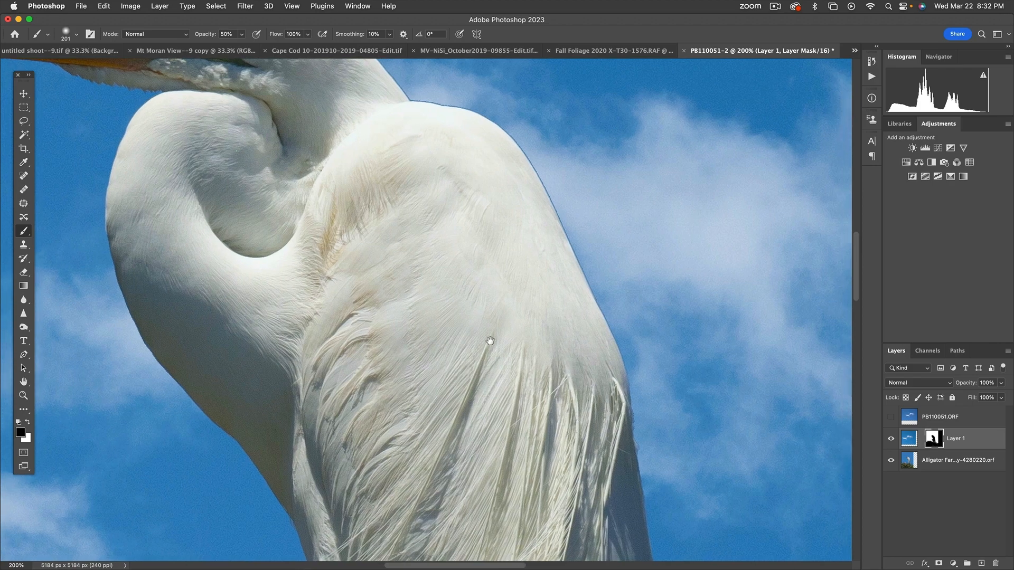
# Step: Delete the hidden PB110051.ORF layer and stamp the visible layers into a new merged layer at the top
pyautogui.moveTo(491, 342); pyautogui.dragTo(296, 388)
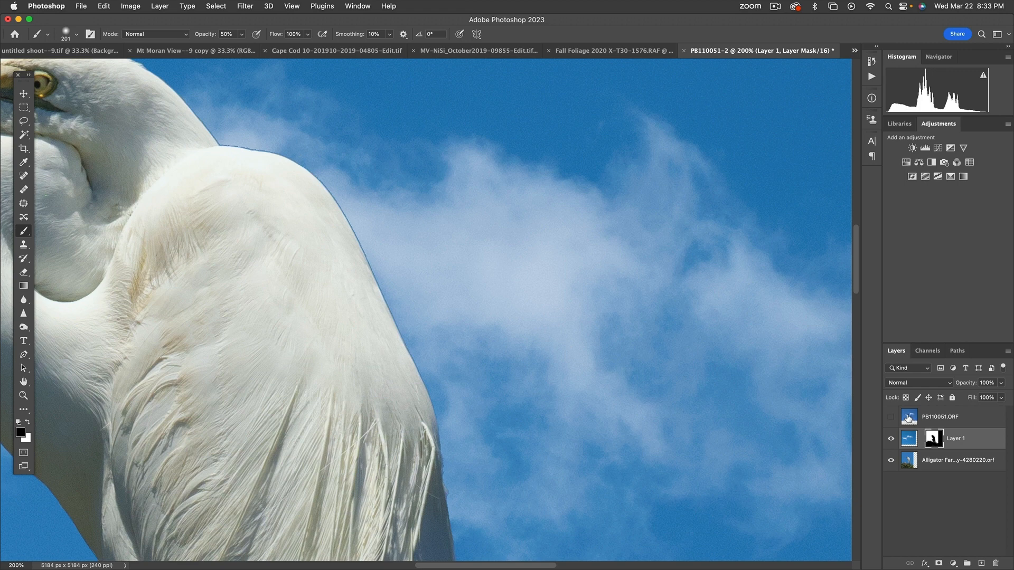
pyautogui.moveTo(908, 418); pyautogui.dragTo(995, 562)
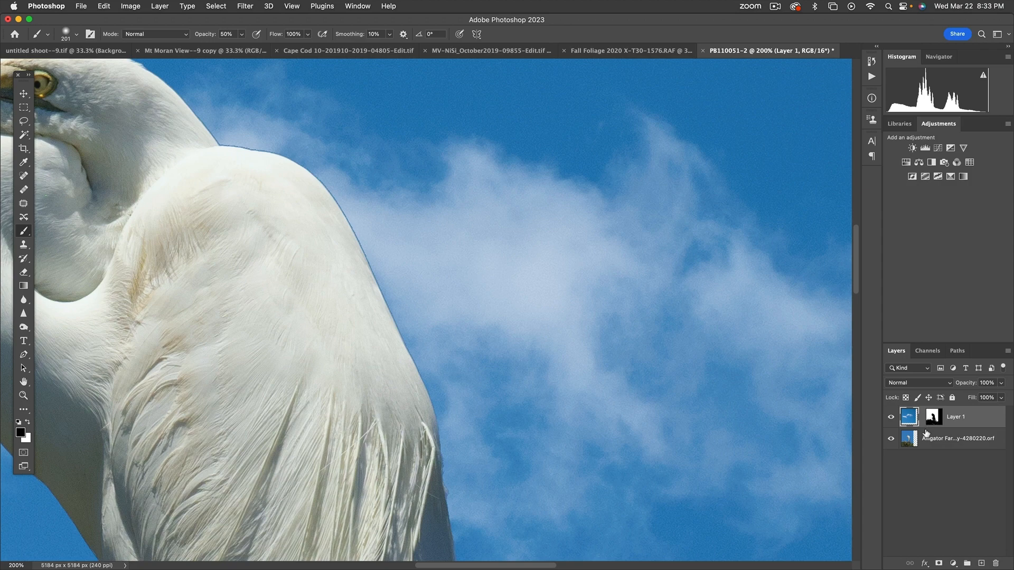
pyautogui.click(1009, 351)
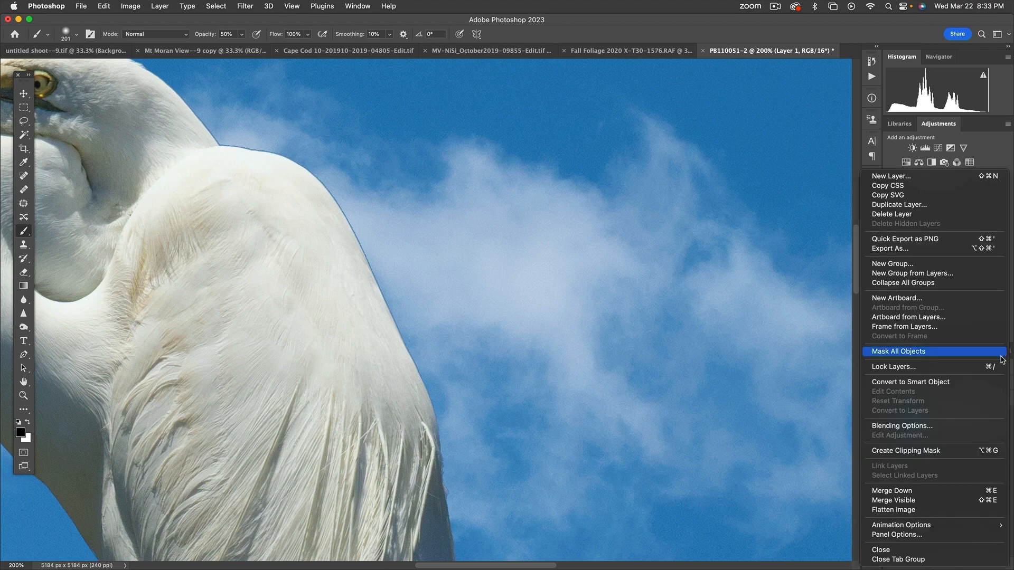
pyautogui.keyDown('alt'); pyautogui.click(933, 502); pyautogui.keyUp('alt')
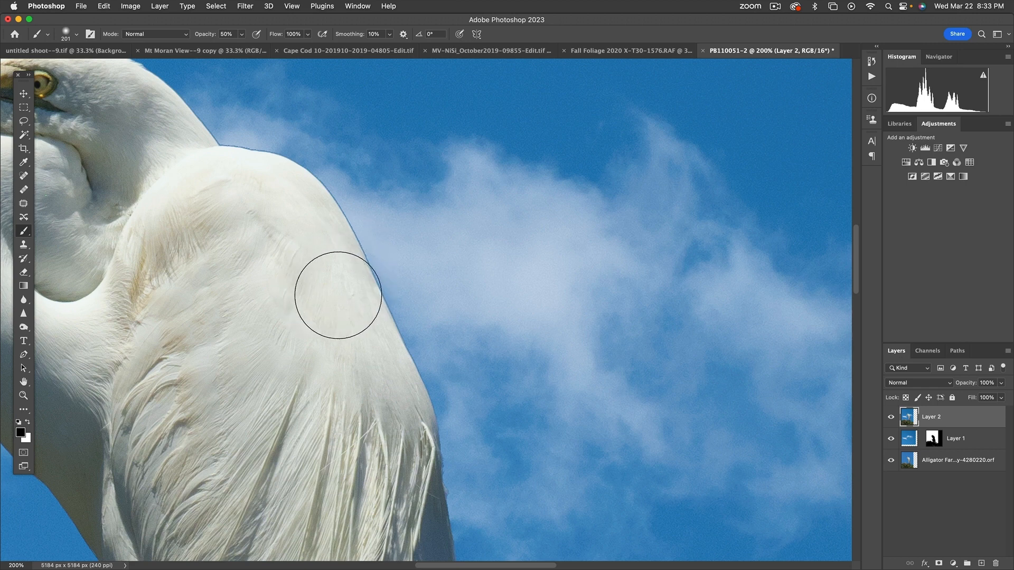
# Step: Set up the Clone Stamp with a 15 px soft brush for retouching the edge of the egret's back
pyautogui.press('s')
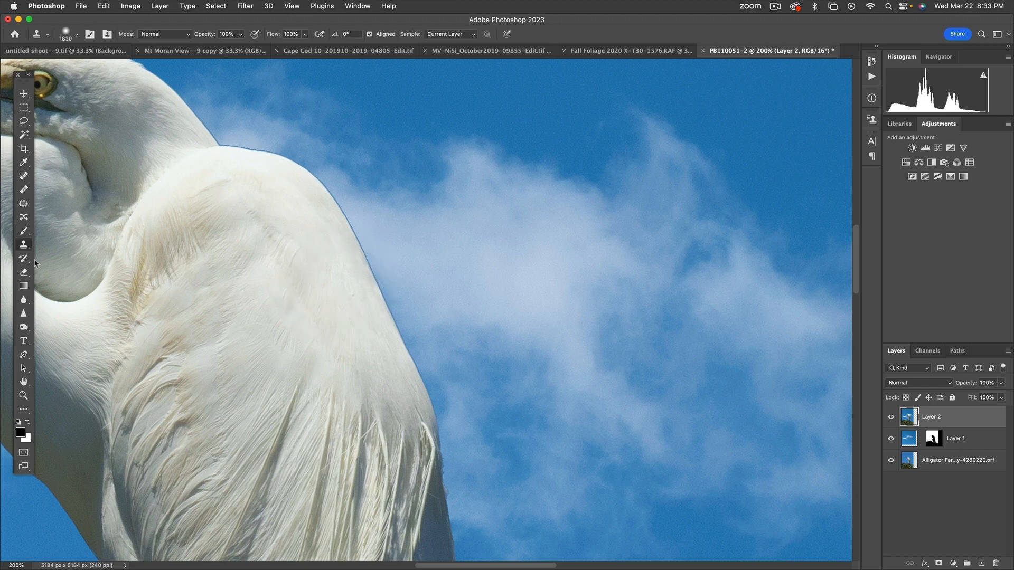
pyautogui.moveTo(419, 277)
pyautogui.mouseDown()
pyautogui.moveTo(159, 277)
pyautogui.moveTo(350, 277)
pyautogui.moveTo(257, 278)
pyautogui.mouseUp()
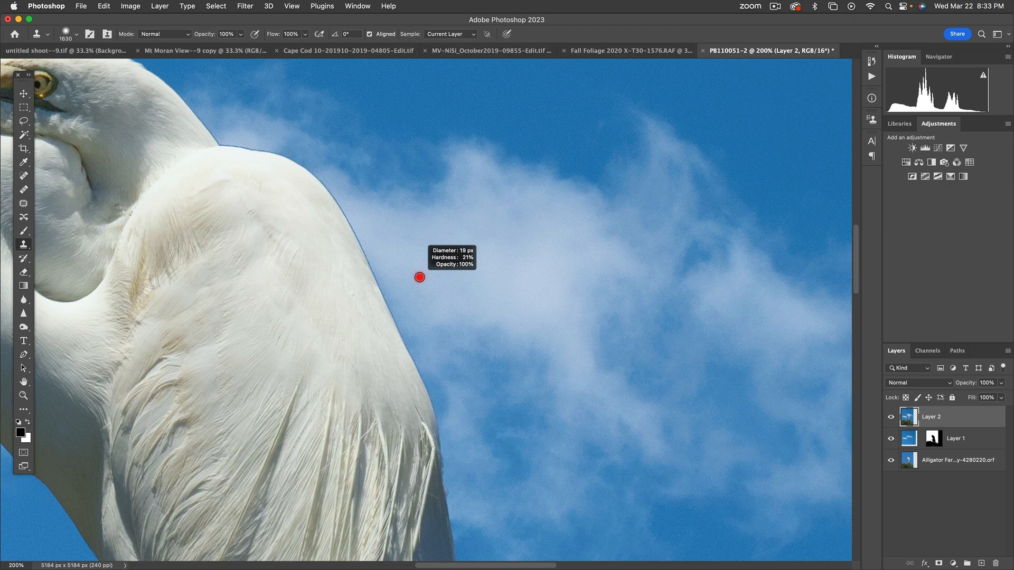
pyautogui.moveTo(419, 277); pyautogui.dragTo(420, 277)
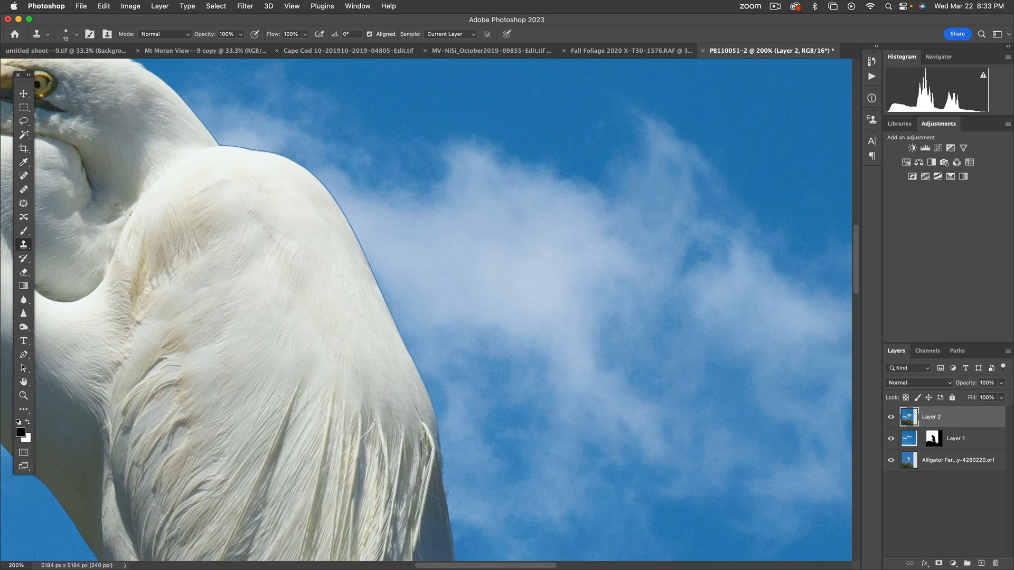
pyautogui.press('z')
pyautogui.click(355, 257)
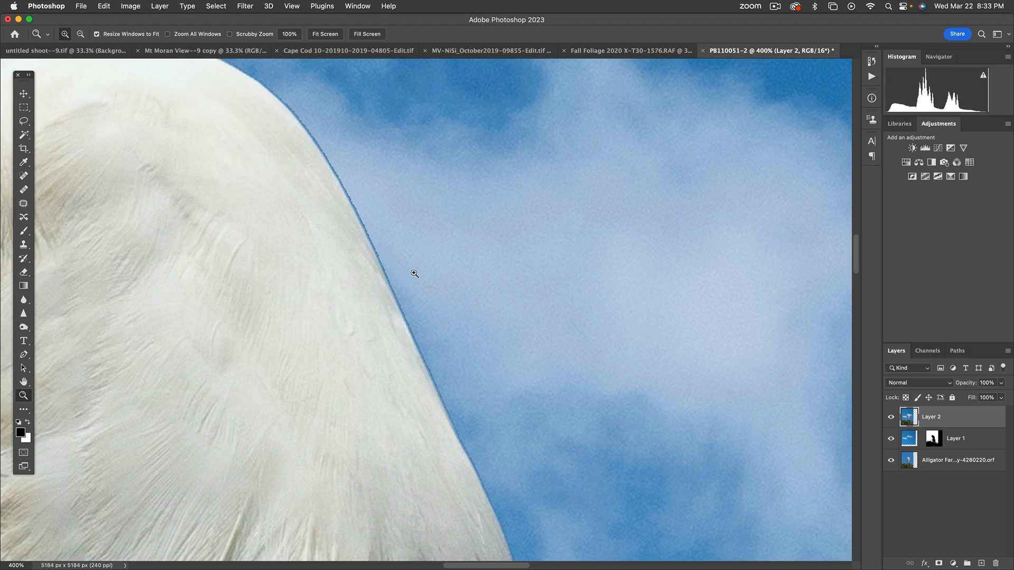
pyautogui.press('s')
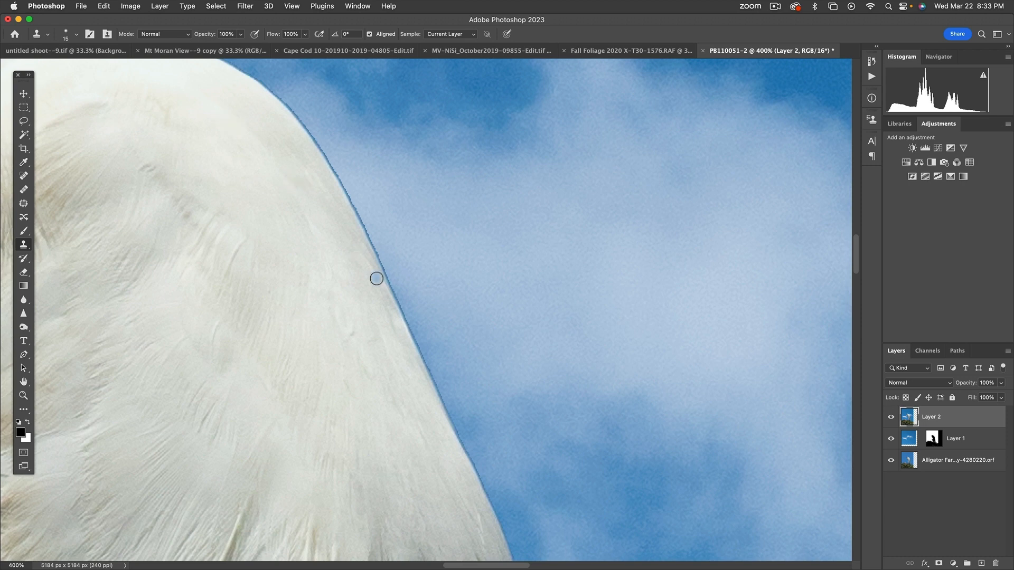
# Step: Try to clone sky over the dark blue fringe along the egret's back in Normal mode
pyautogui.moveTo(382, 267); pyautogui.dragTo(420, 346)
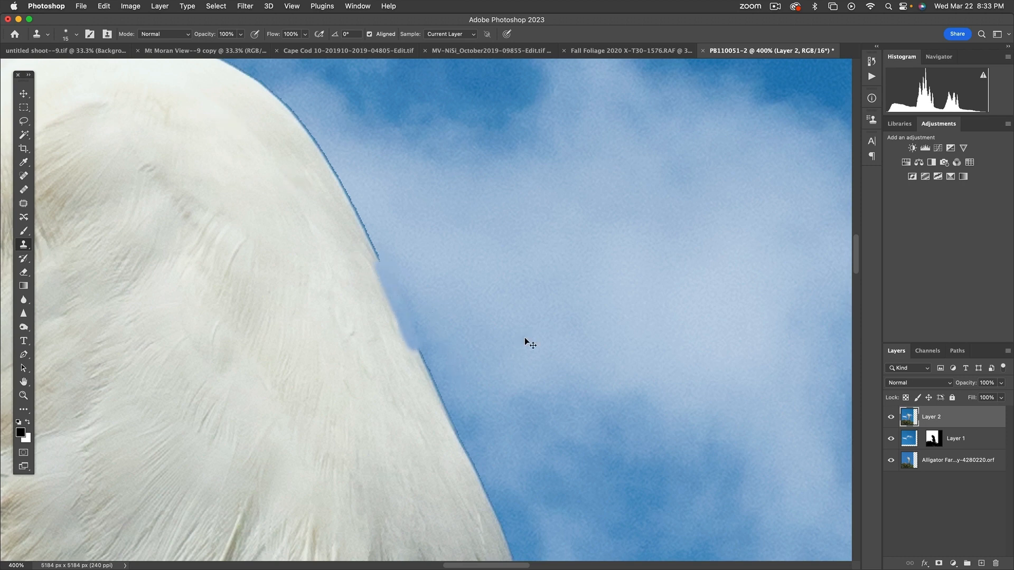
pyautogui.press('super+z')
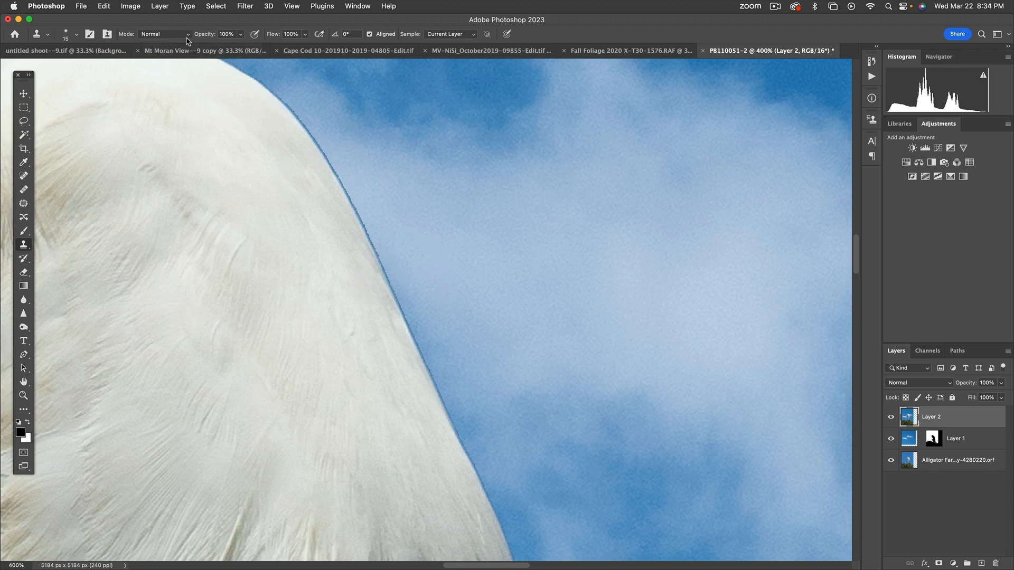
# Step: Set the Clone Stamp mode to Lighten and clone nearby sky over the dark fringe along the egret's upper back
pyautogui.click(188, 38)
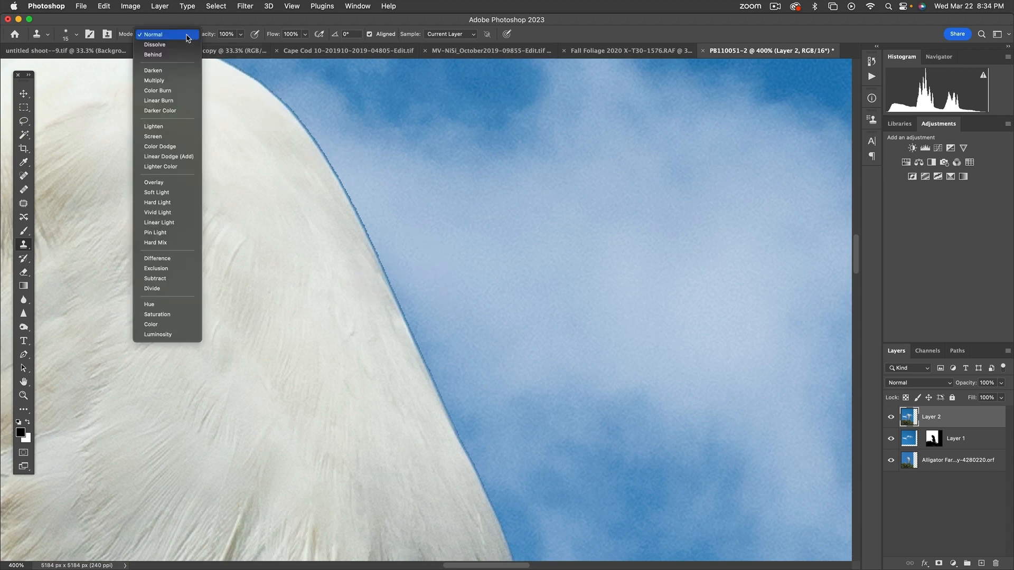
pyautogui.click(185, 126)
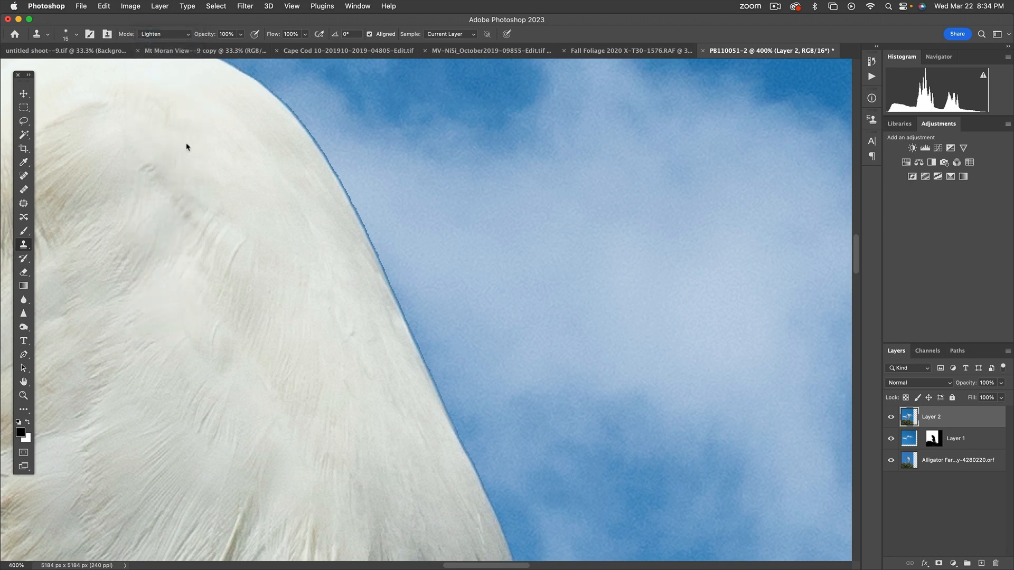
pyautogui.click(368, 280)
pyautogui.moveTo(361, 213); pyautogui.dragTo(453, 414)
pyautogui.moveTo(362, 215)
pyautogui.mouseDown()
pyautogui.moveTo(337, 168)
pyautogui.moveTo(370, 230)
pyautogui.moveTo(342, 159)
pyautogui.mouseUp()
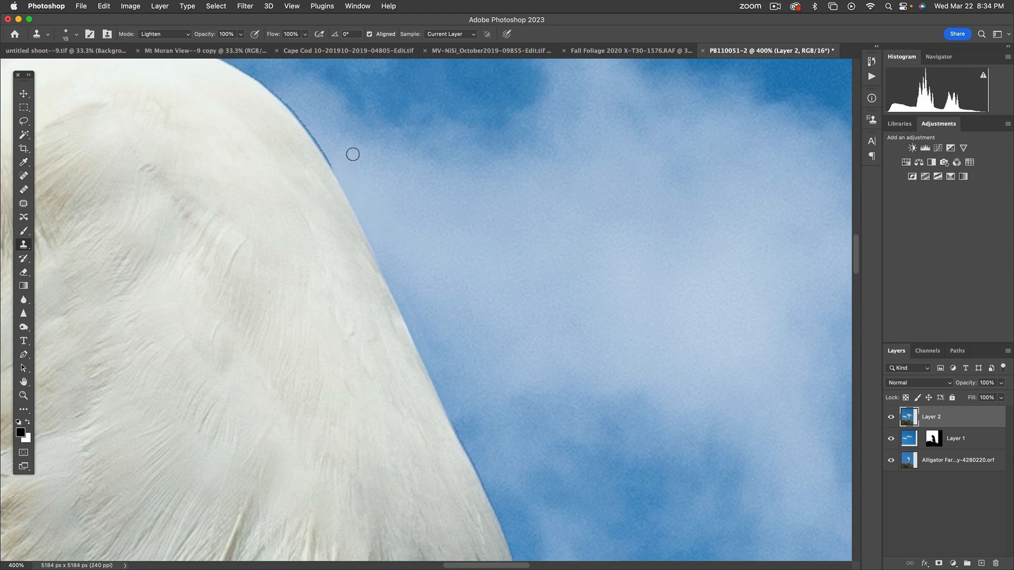
pyautogui.moveTo(327, 155)
pyautogui.mouseDown()
pyautogui.moveTo(290, 102)
pyautogui.moveTo(336, 172)
pyautogui.moveTo(313, 132)
pyautogui.moveTo(337, 174)
pyautogui.mouseUp()
pyautogui.keyDown('alt'); pyautogui.click(351, 151); pyautogui.keyUp('alt')
# Step: Clone away the dark fringe along the top of the egret's shoulder up to the base of the neck
pyautogui.moveTo(306, 113); pyautogui.dragTo(443, 300)
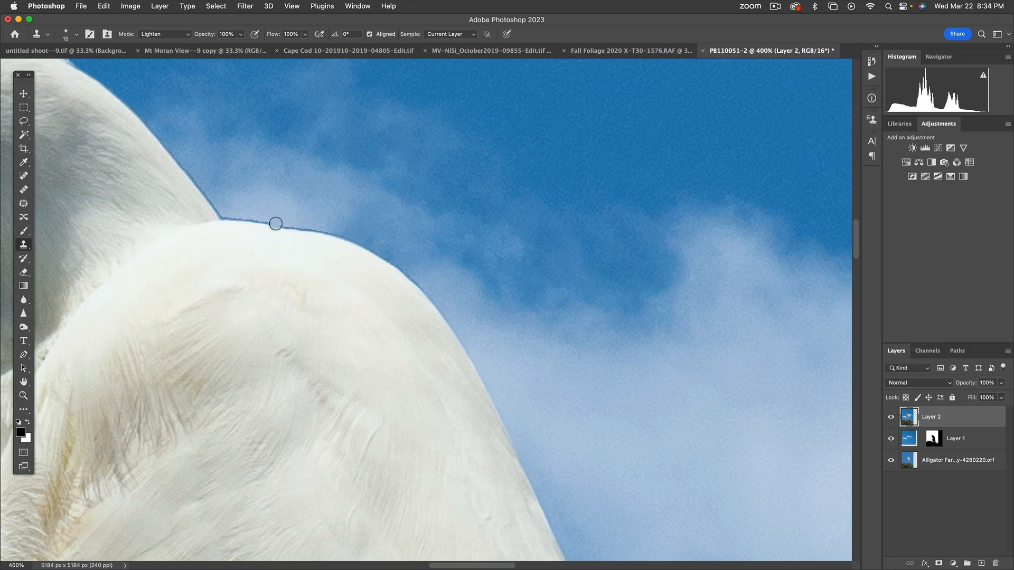
pyautogui.moveTo(274, 223)
pyautogui.mouseDown()
pyautogui.moveTo(220, 215)
pyautogui.moveTo(403, 256)
pyautogui.moveTo(365, 244)
pyautogui.moveTo(421, 283)
pyautogui.moveTo(413, 275)
pyautogui.mouseUp()
pyautogui.moveTo(251, 183)
pyautogui.mouseDown()
pyautogui.moveTo(434, 369)
pyautogui.moveTo(411, 404)
pyautogui.moveTo(236, 211)
pyautogui.mouseUp()
# Step: Clone sampled sky over the dark fringe along the egret's lower back and check the edge down to the tail feathers
pyautogui.keyDown('alt'); pyautogui.click(417, 389); pyautogui.keyUp('alt')
pyautogui.moveTo(419, 395); pyautogui.dragTo(260, 81)
pyautogui.moveTo(402, 363); pyautogui.dragTo(379, 262)
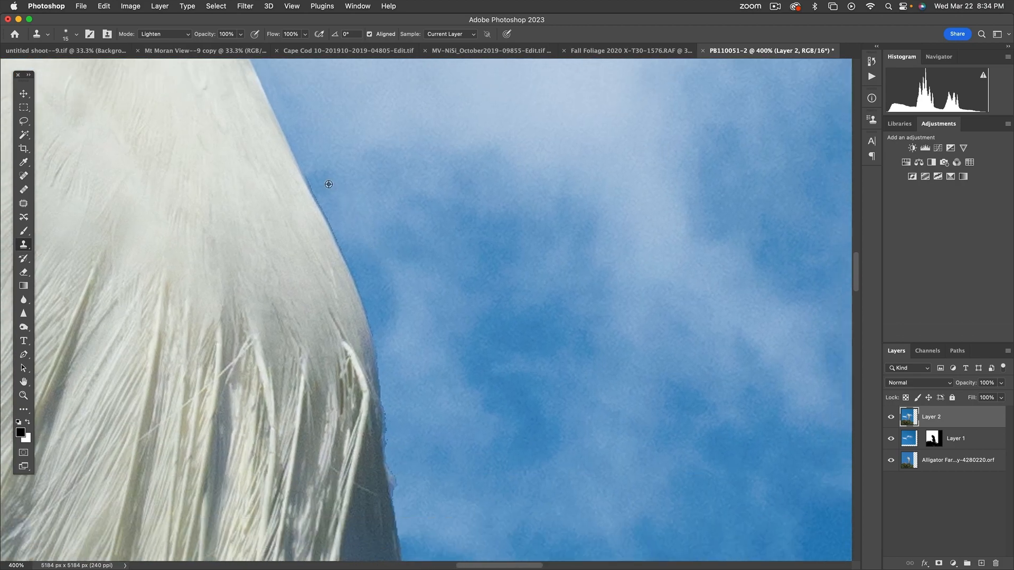
pyautogui.keyDown('alt'); pyautogui.click(329, 181); pyautogui.keyUp('alt')
pyautogui.moveTo(314, 184); pyautogui.dragTo(381, 347)
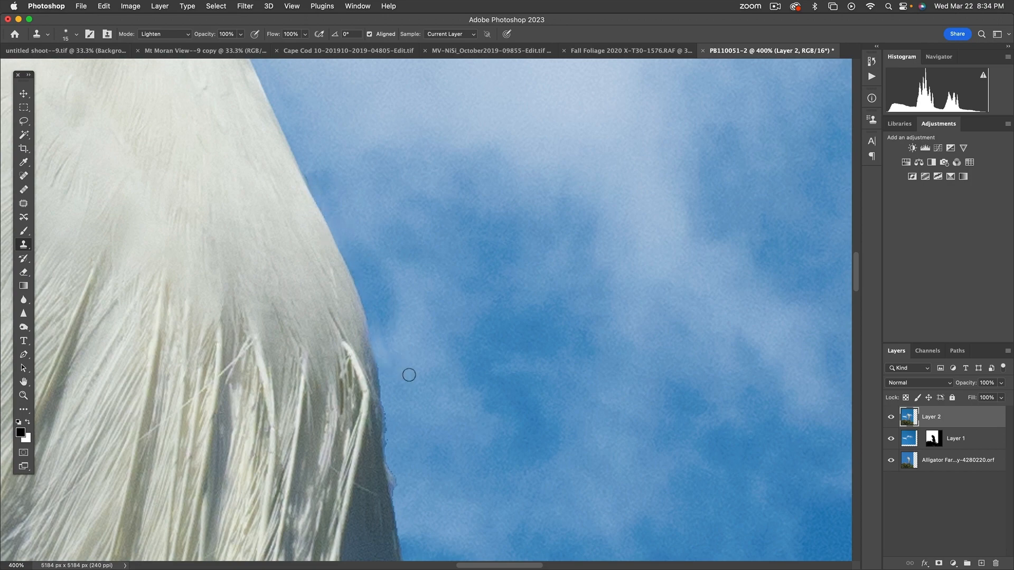
pyautogui.scroll(-5, 400, 338)
pyautogui.moveTo(374, 197)
pyautogui.mouseDown()
pyautogui.moveTo(395, 384)
pyautogui.moveTo(420, 402)
pyautogui.moveTo(416, 140)
pyautogui.mouseUp()
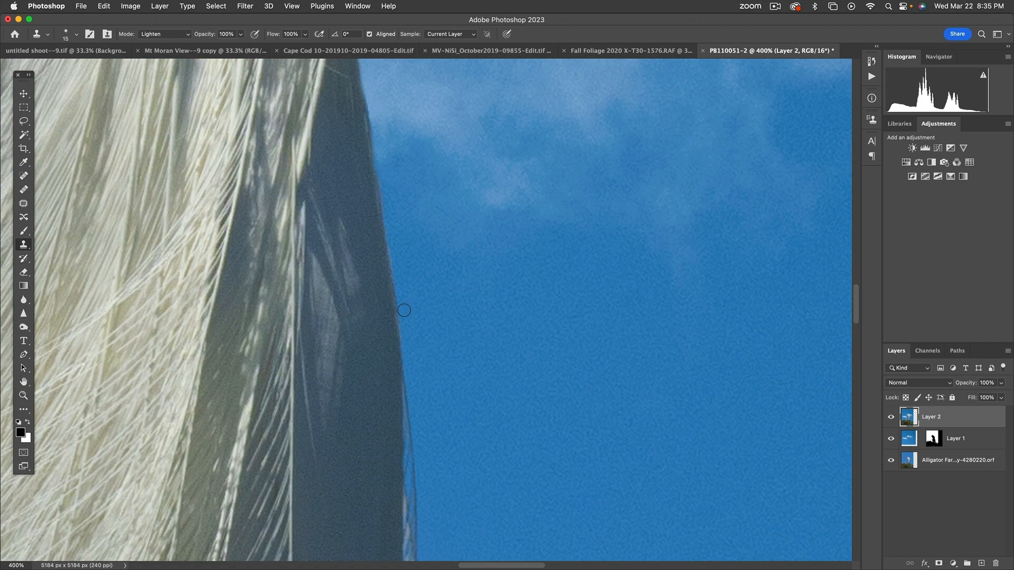
pyautogui.moveTo(452, 338); pyautogui.dragTo(428, 181)
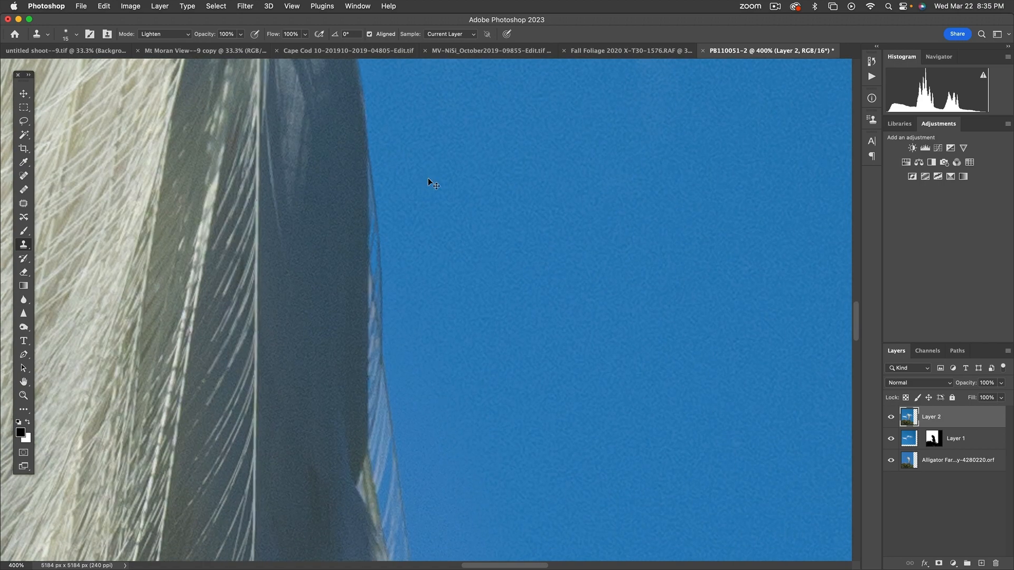
pyautogui.press('super+0')
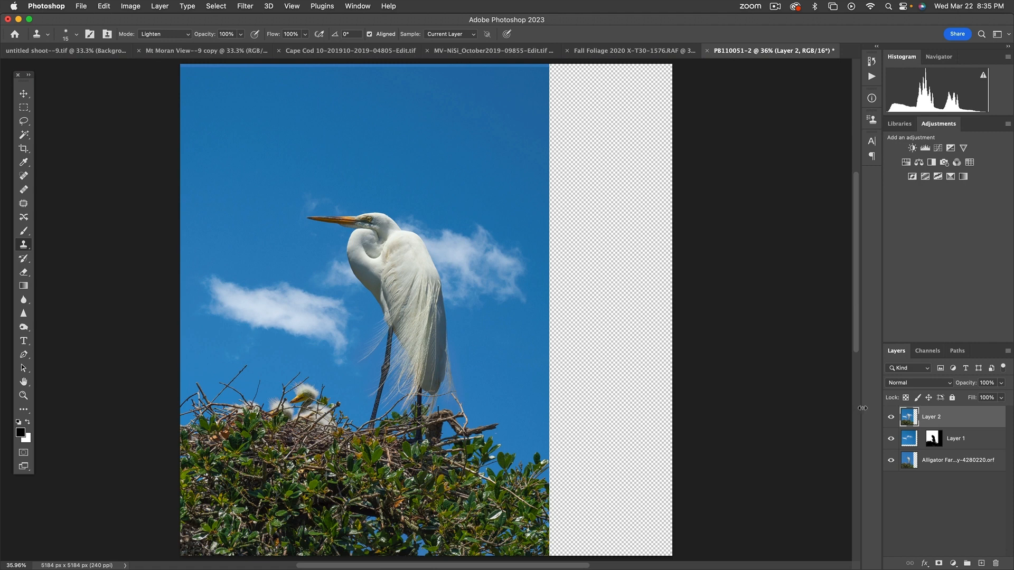
# Step: Crop off the transparent area beside the photo and a narrow strip of sky along the upper edge
pyautogui.press('c')
pyautogui.moveTo(676, 309); pyautogui.dragTo(610, 313)
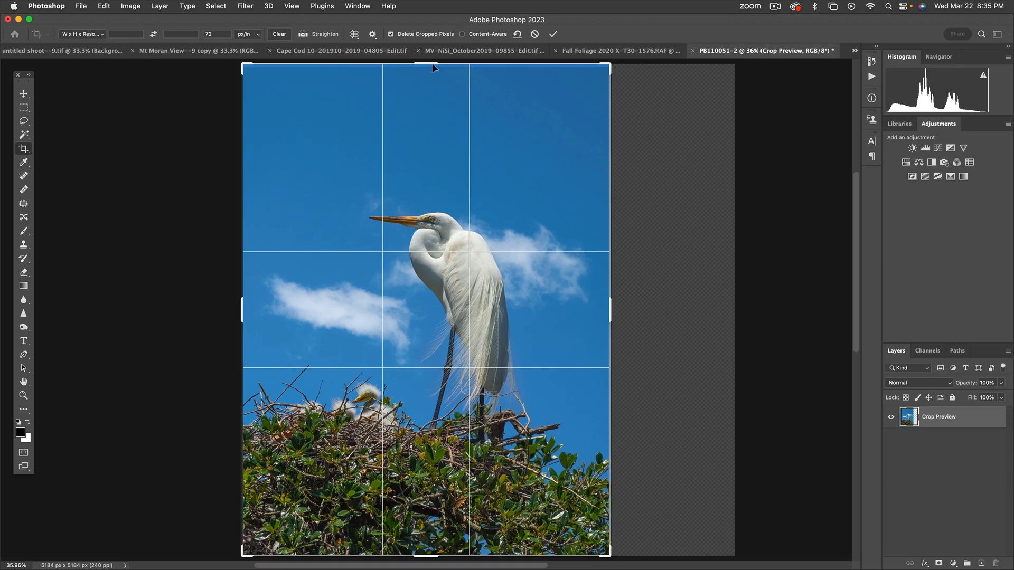
pyautogui.moveTo(433, 62); pyautogui.dragTo(433, 93)
pyautogui.press('Return')
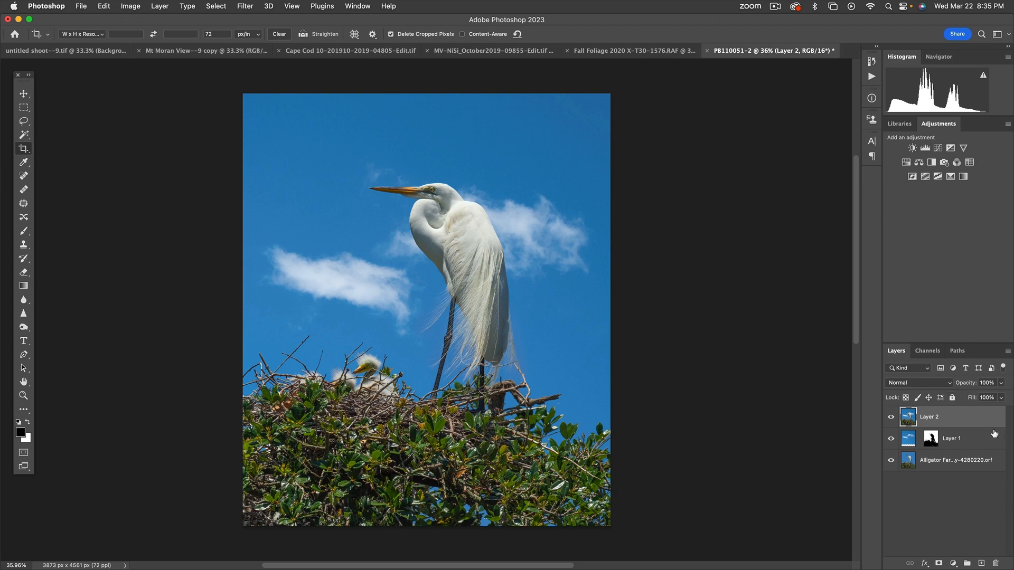
# Step: Flatten the layers and save the image as Alligator Farm Sunday-4280220-Edit-3.tif
pyautogui.click(1008, 352)
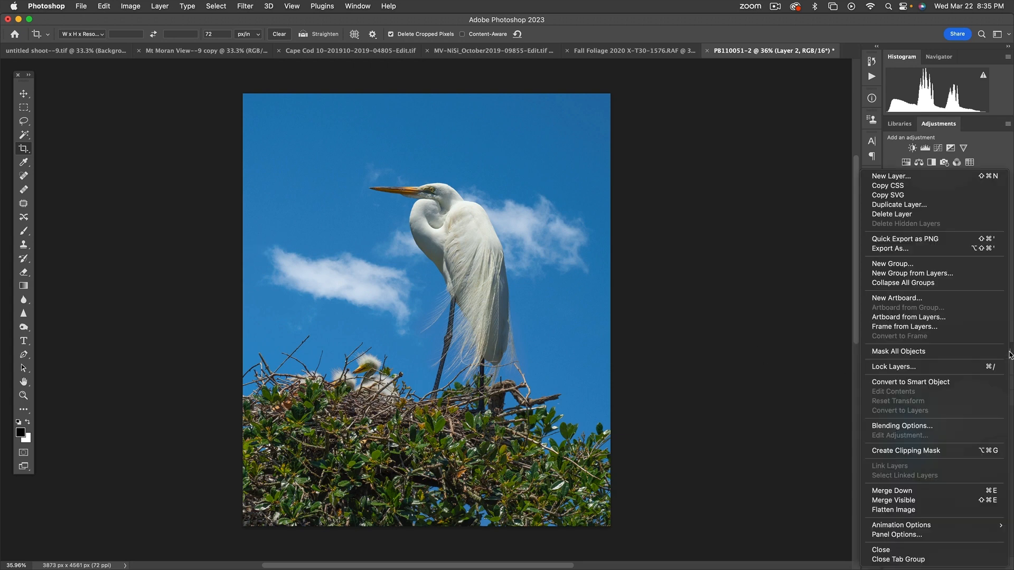
pyautogui.click(942, 510)
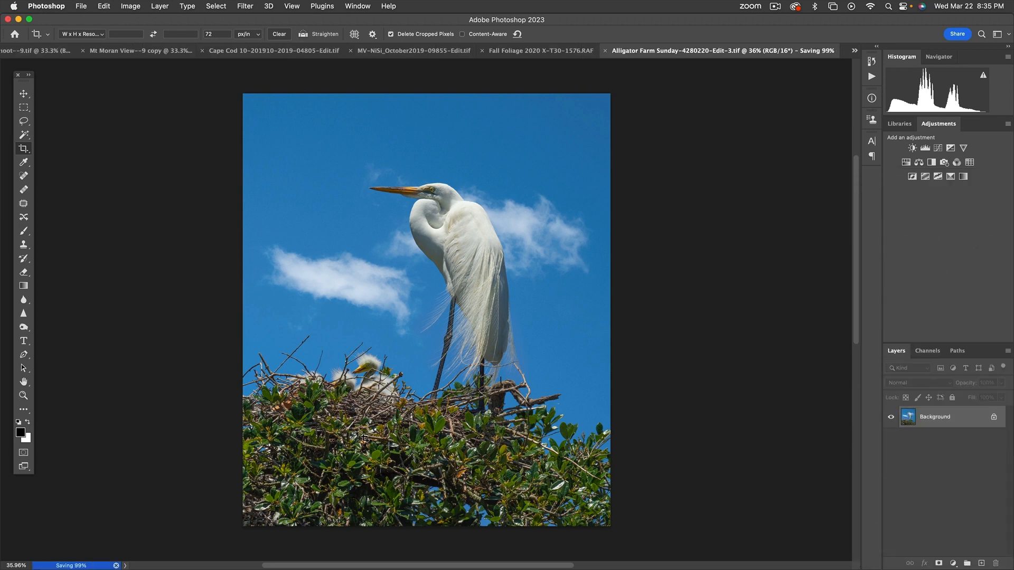
# Step: Switch to Lightroom Classic and adjust the sky to Hue Blue +10 and Aqua +1, with Luminance Blue +9
pyautogui.press('super+Tab')
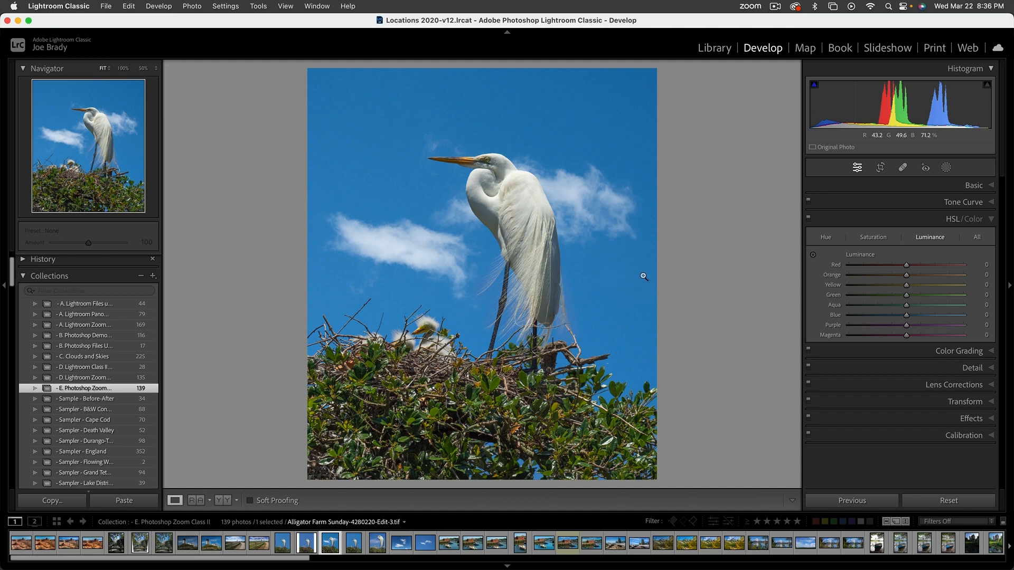
pyautogui.click(826, 237)
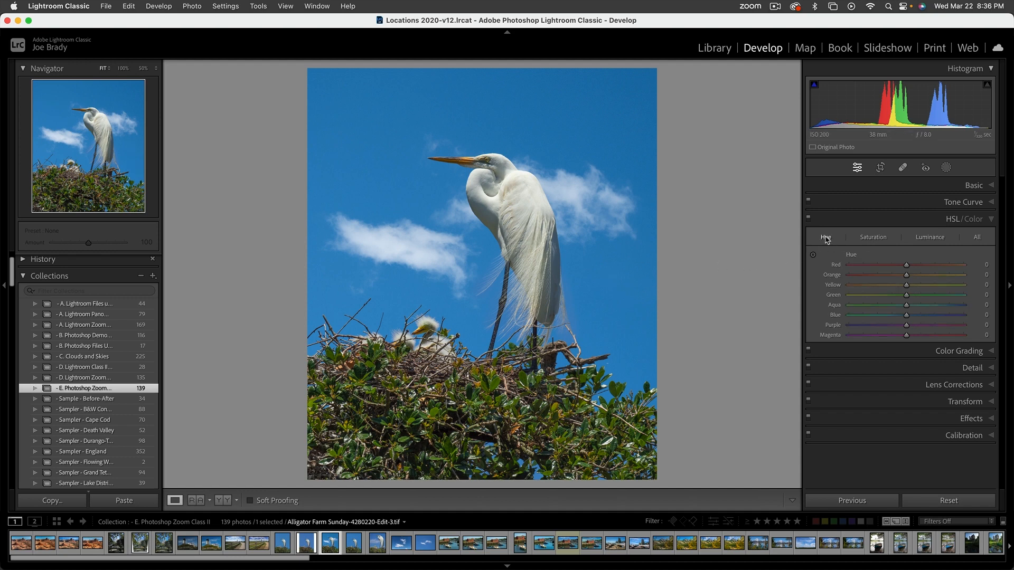
pyautogui.click(813, 255)
pyautogui.moveTo(547, 217); pyautogui.dragTo(391, 195)
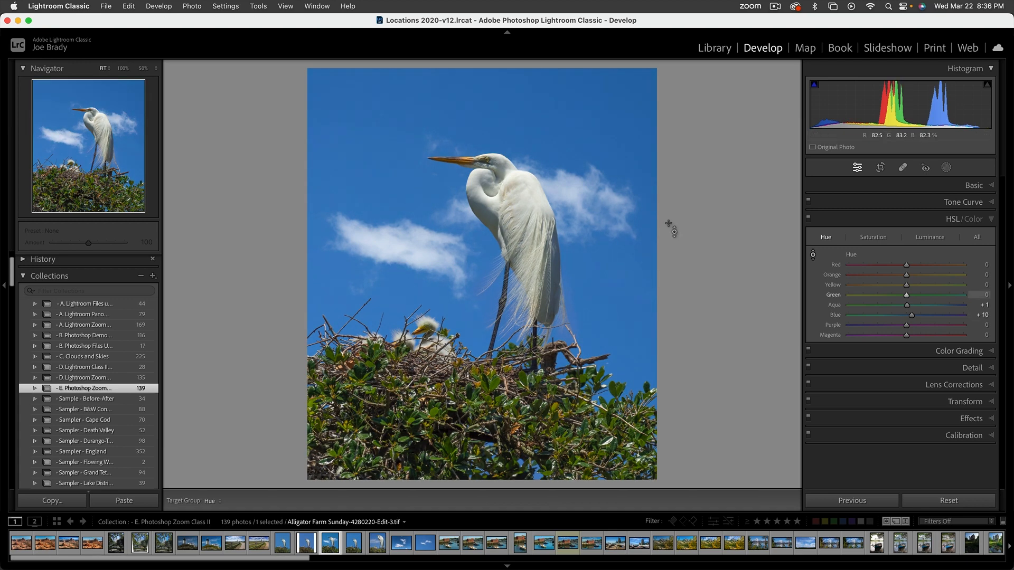
pyautogui.click(930, 237)
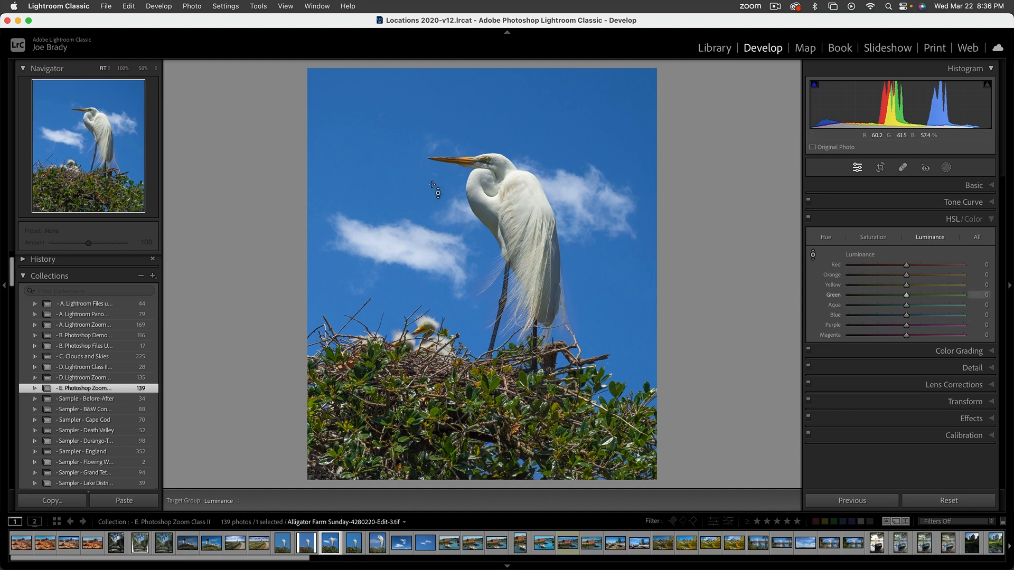
pyautogui.moveTo(389, 190); pyautogui.dragTo(390, 186)
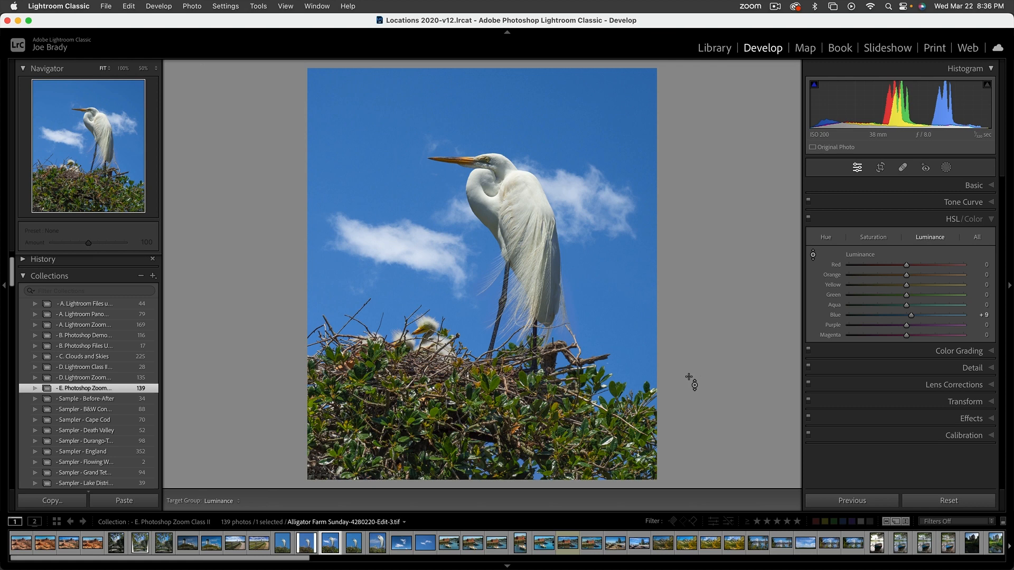
# Step: Crop the egret photo to the 4 x 5 / 8 x 10 aspect ratio
pyautogui.press('r')
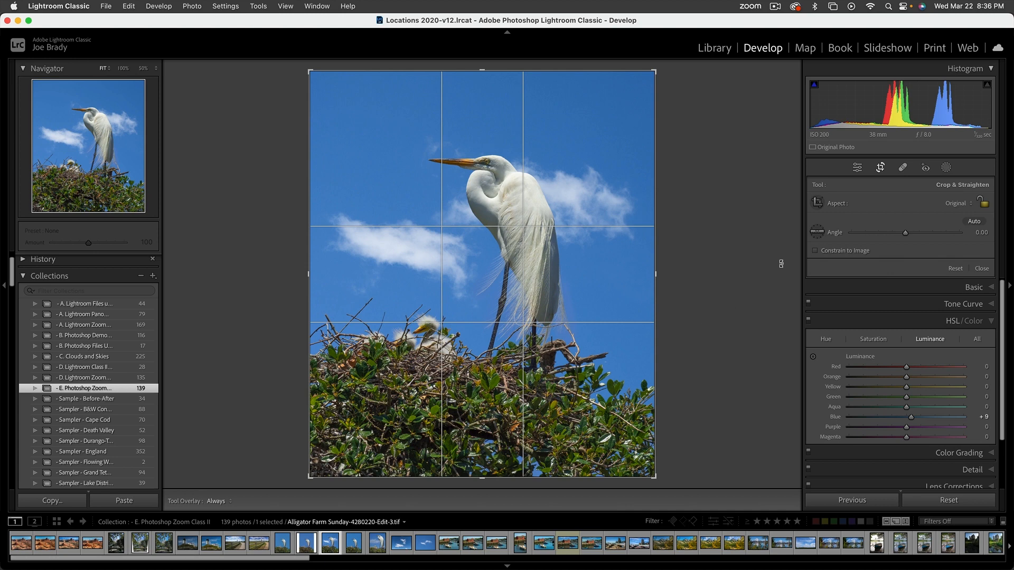
pyautogui.click(957, 204)
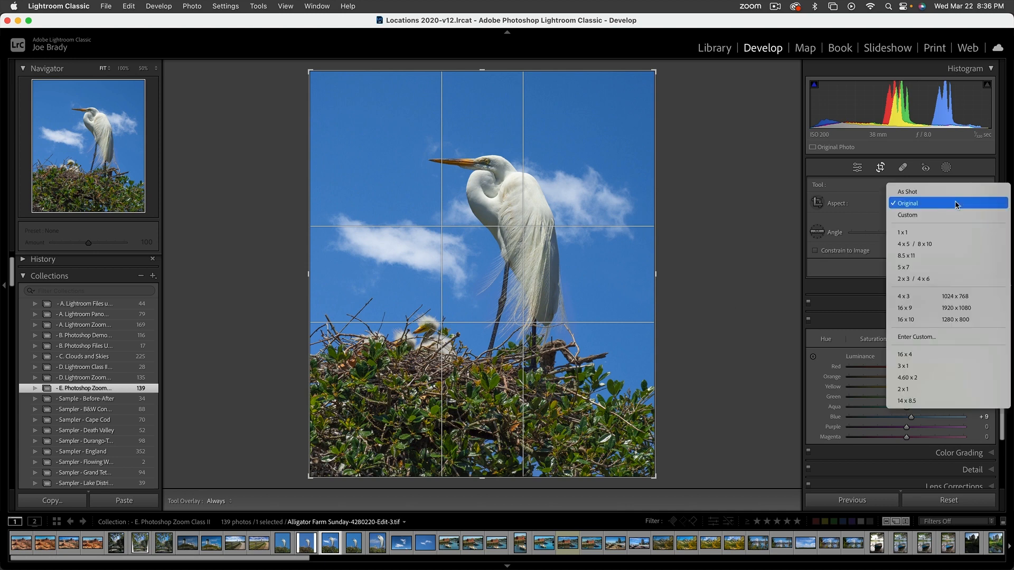
pyautogui.click(933, 245)
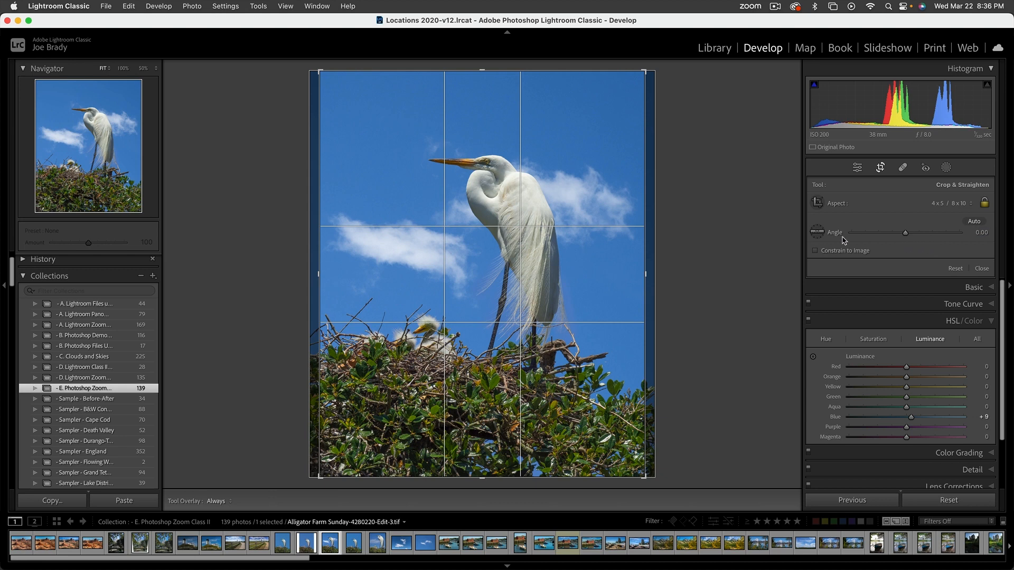
pyautogui.press('Return')
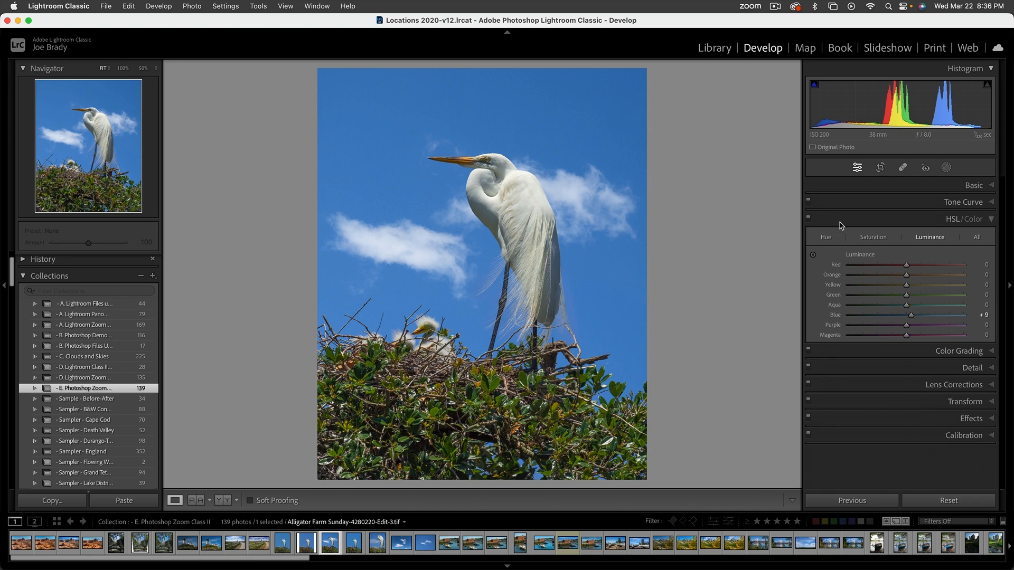
# Step: Reopen the crop, unlock its 4 x 5 / 8 x 10 aspect ratio and narrow it on both sides of the egret
pyautogui.press('r')
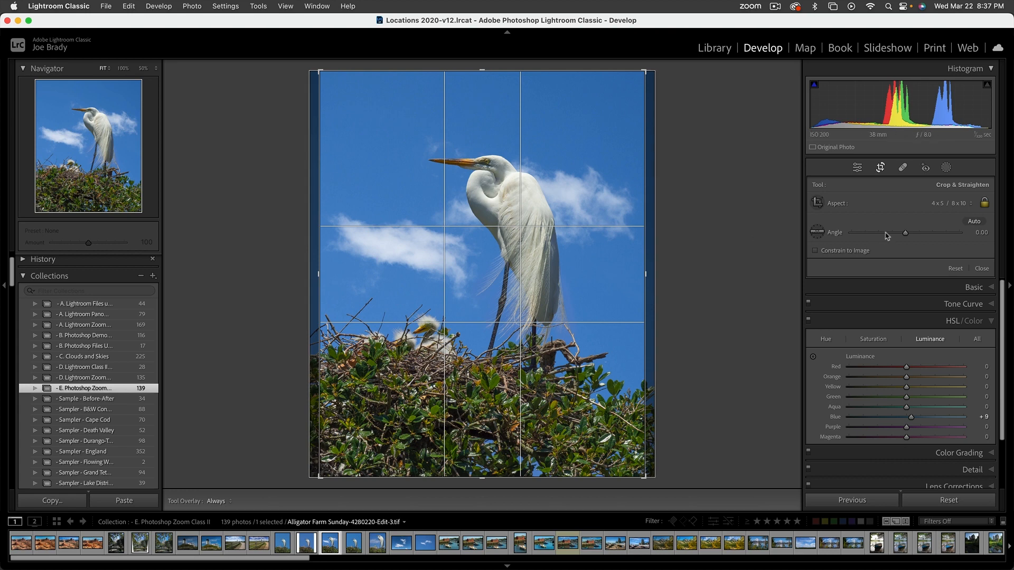
pyautogui.click(953, 206)
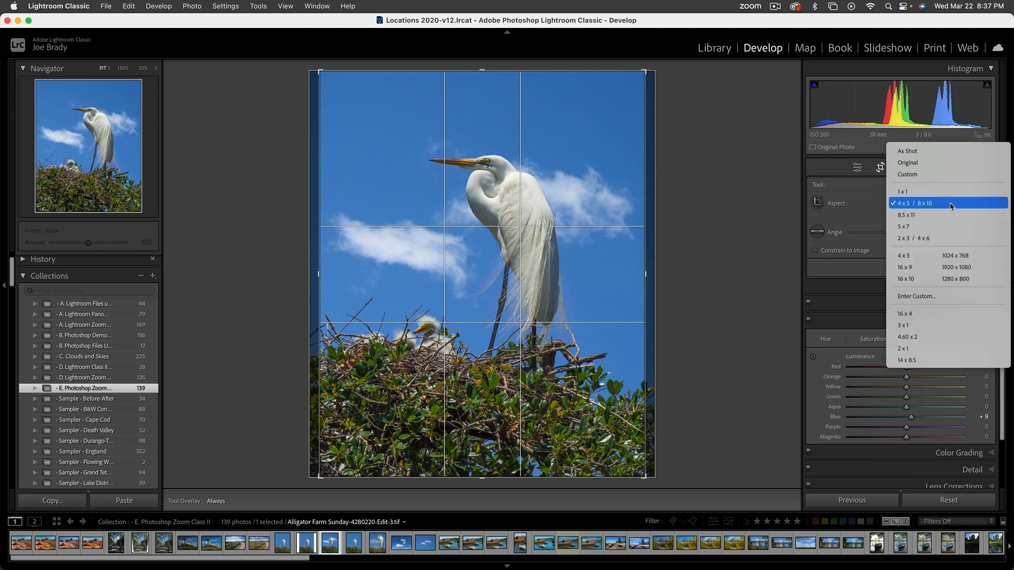
pyautogui.click(950, 207)
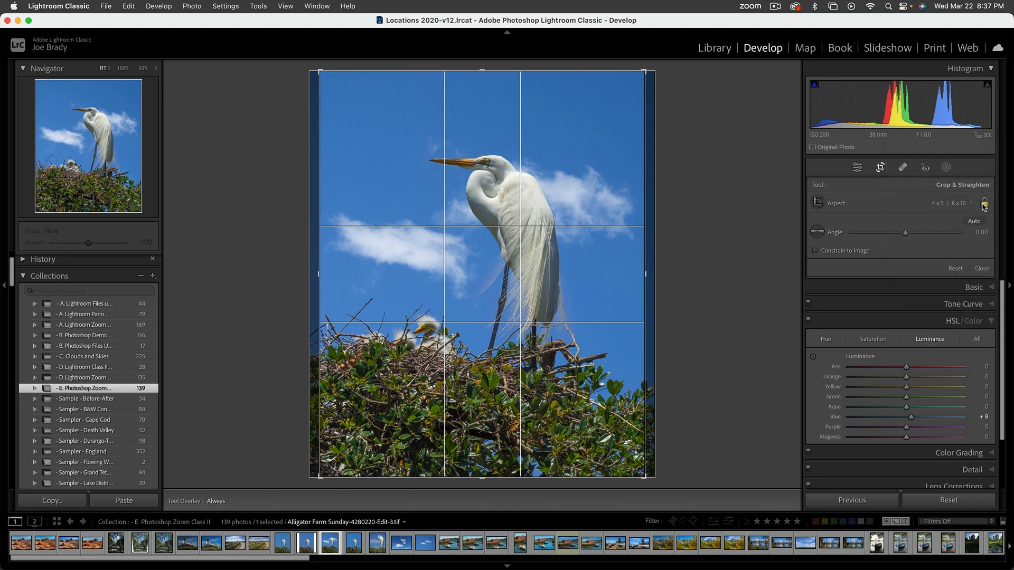
pyautogui.click(984, 206)
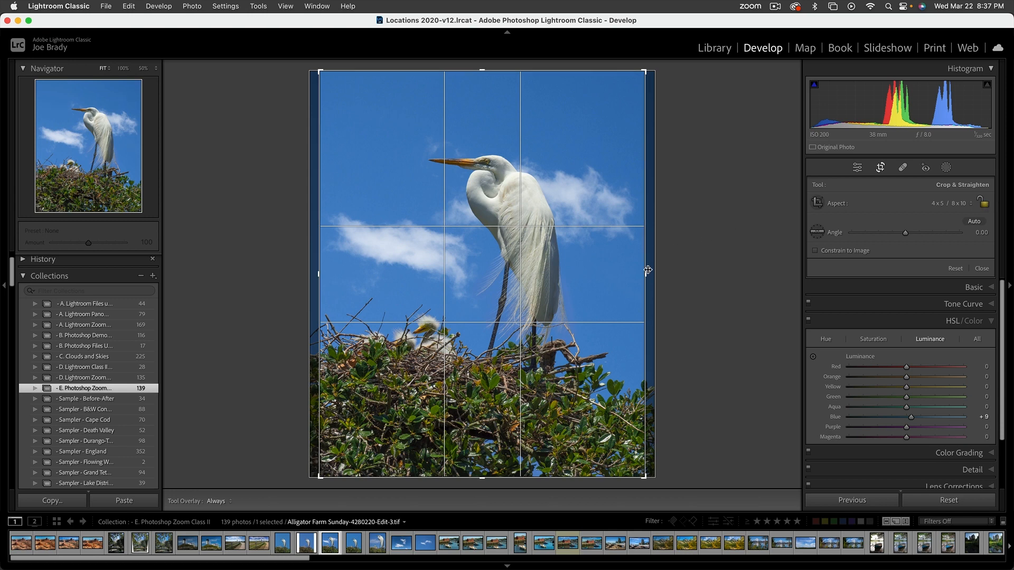
pyautogui.moveTo(645, 274); pyautogui.dragTo(635, 274)
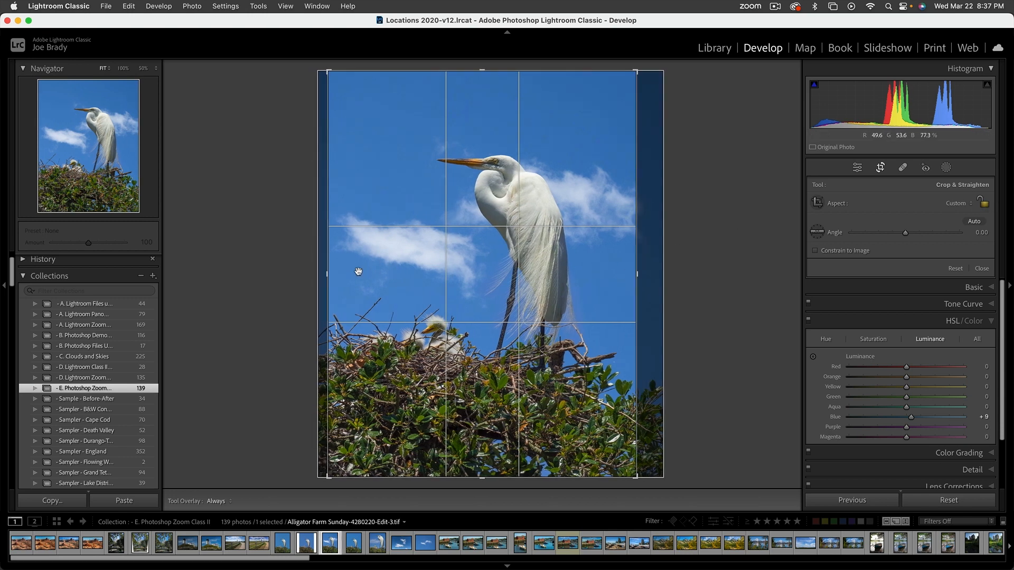
pyautogui.moveTo(327, 275); pyautogui.dragTo(342, 274)
pyautogui.moveTo(623, 274); pyautogui.dragTo(618, 275)
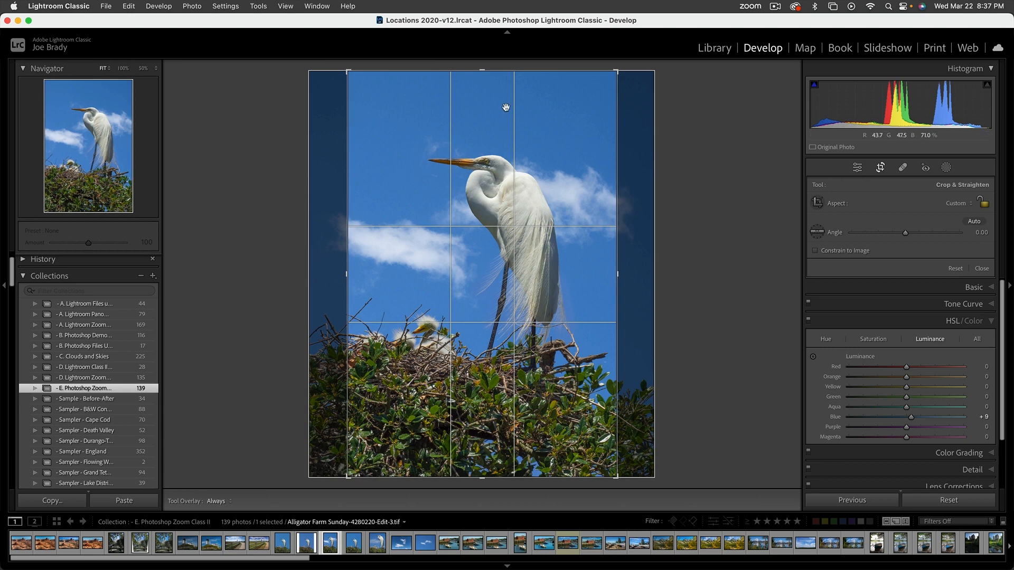
# Step: Trim the sky above and the foliage below the egret, shift the photo slightly within the frame and apply the crop
pyautogui.moveTo(486, 71); pyautogui.dragTo(486, 87)
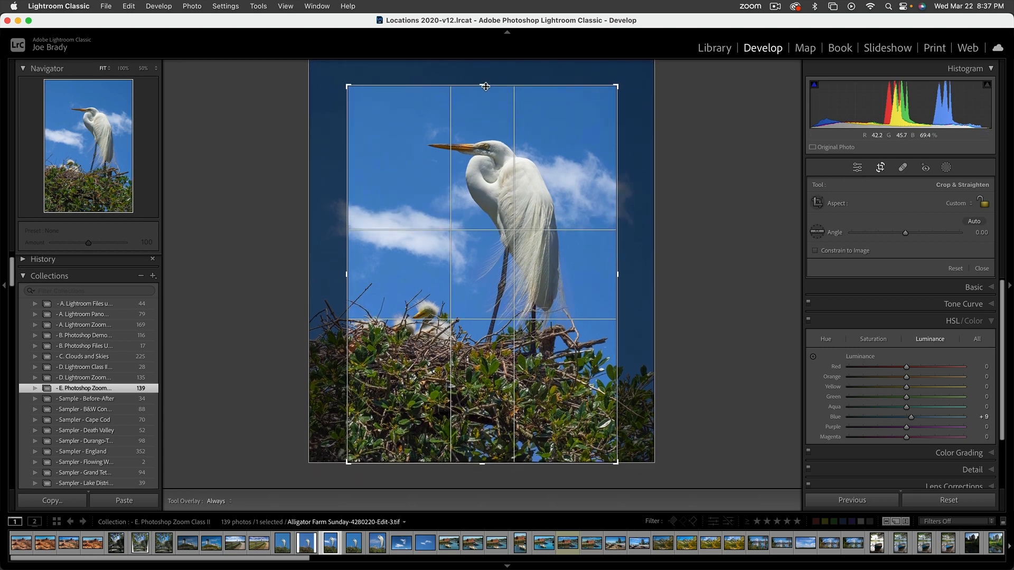
pyautogui.moveTo(481, 462); pyautogui.dragTo(481, 444)
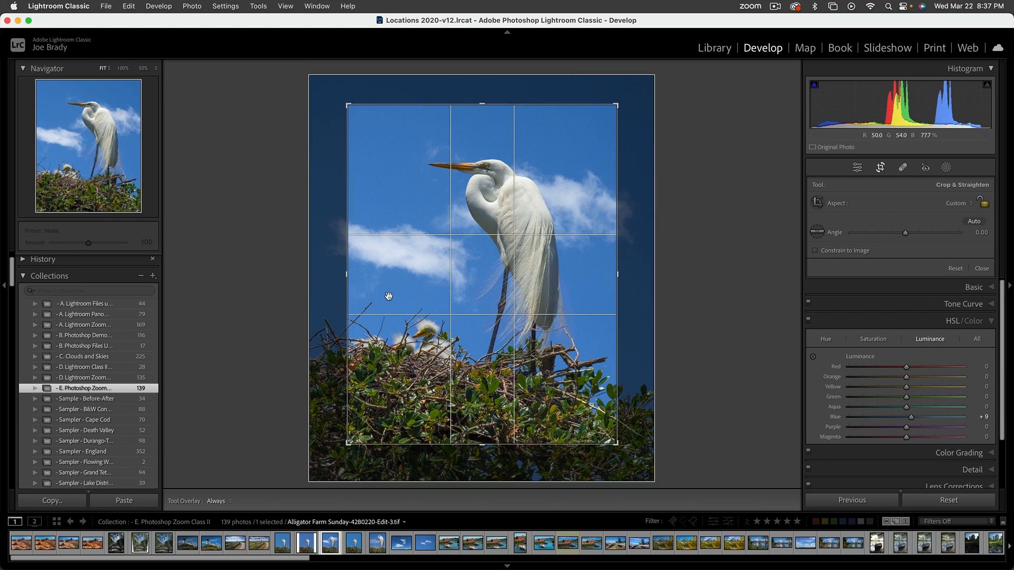
pyautogui.moveTo(571, 376); pyautogui.dragTo(569, 372)
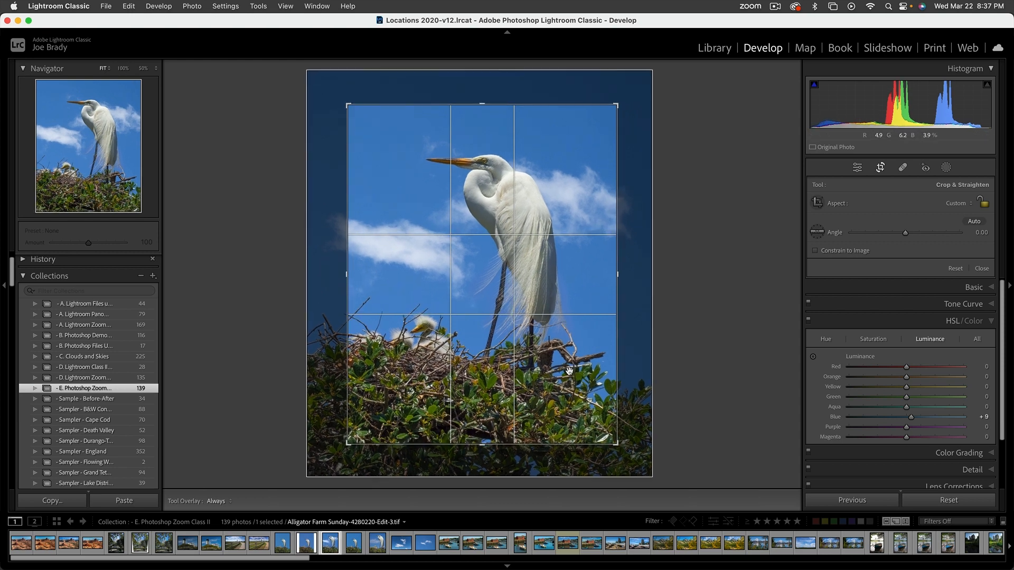
pyautogui.press('Return')
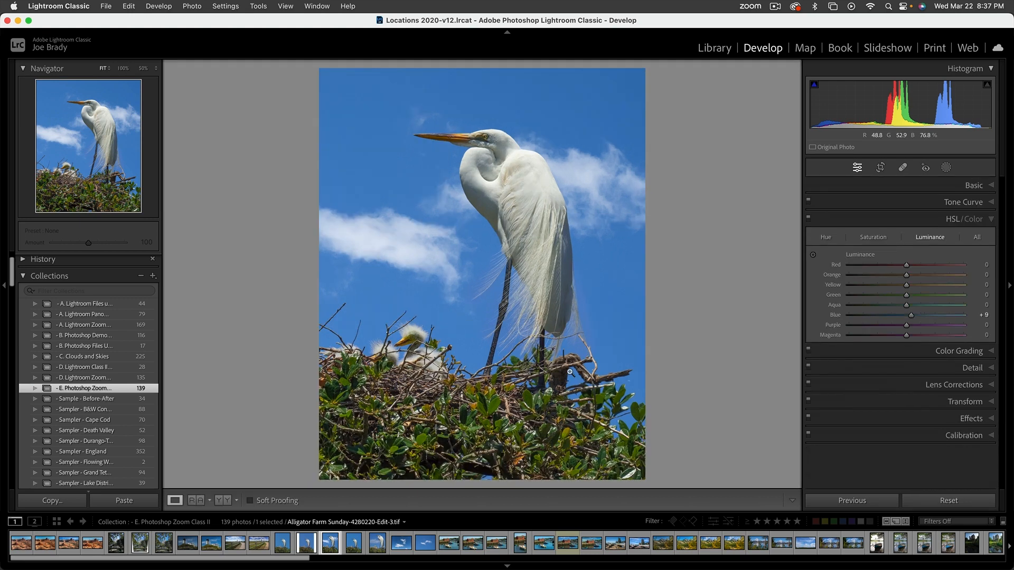
# Step: Constrain the tightened crop to the 4 x 5 / 8 x 10 aspect ratio and apply it
pyautogui.click(882, 169)
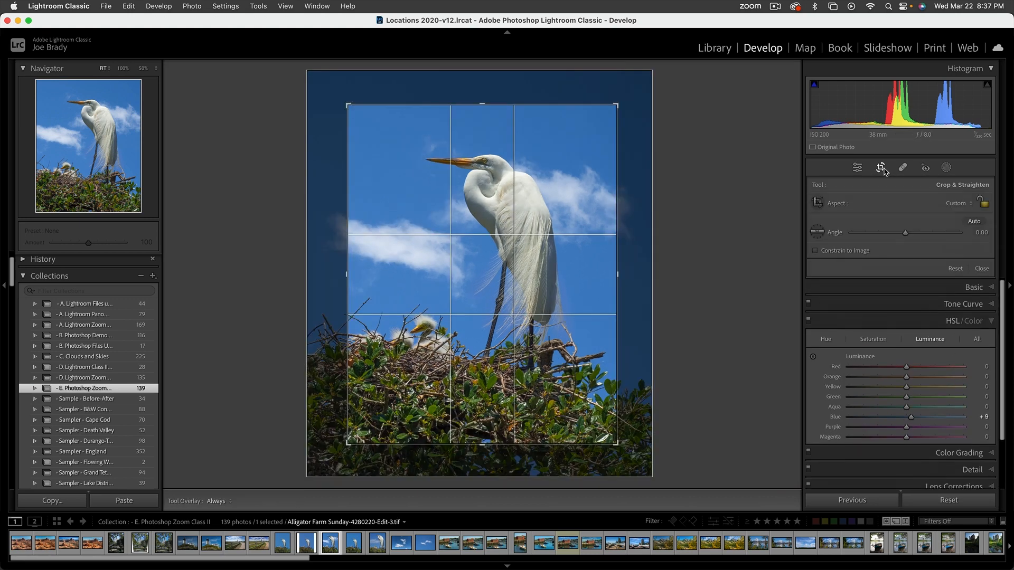
pyautogui.click(951, 204)
pyautogui.click(933, 235)
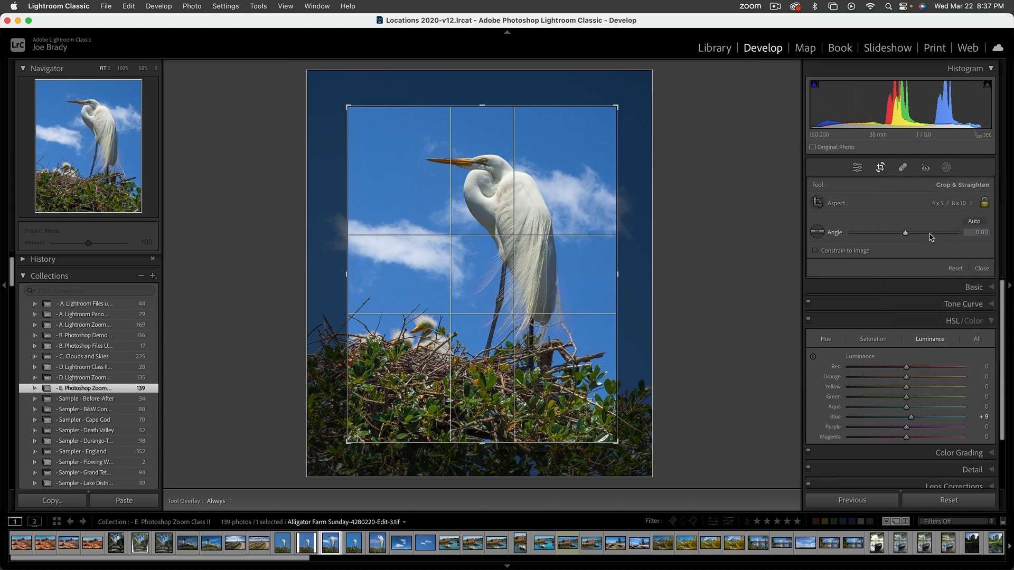
pyautogui.press('Return')
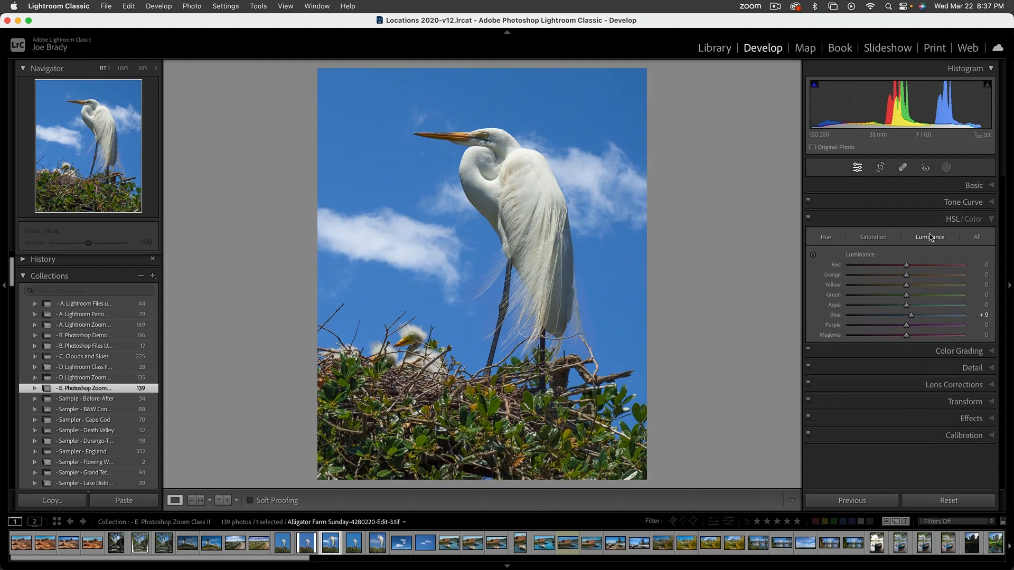
# Step: Add a Post-Crop Vignetting effect with Amount -13
pyautogui.click(972, 419)
pyautogui.moveTo(904, 342); pyautogui.dragTo(896, 341)
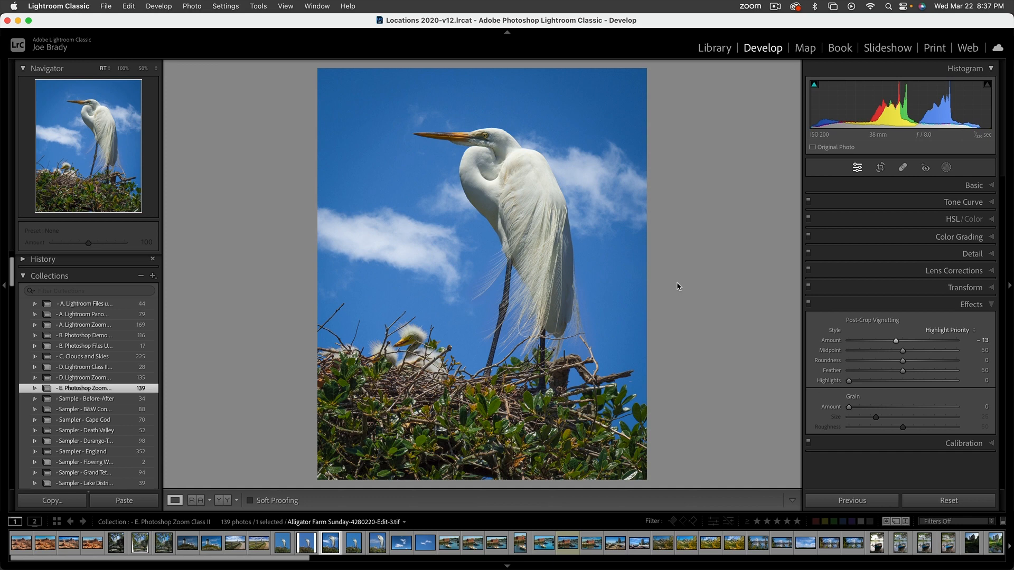
# Step: Add a tilted radial gradient mask covering the egret, the chicks and the nest
pyautogui.click(946, 167)
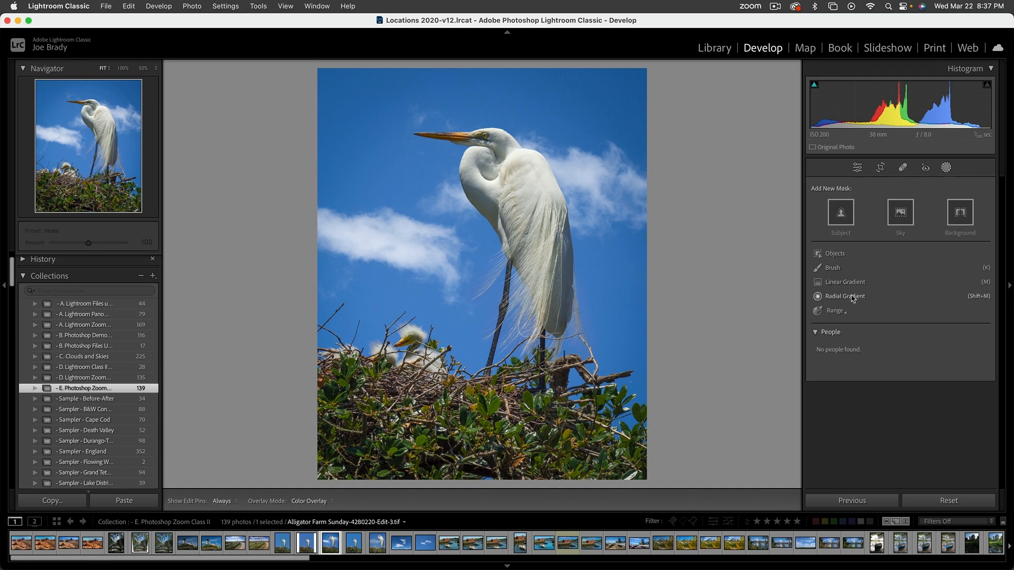
pyautogui.click(851, 296)
pyautogui.moveTo(511, 251); pyautogui.dragTo(612, 391)
pyautogui.moveTo(494, 179); pyautogui.dragTo(468, 269)
pyautogui.moveTo(591, 269); pyautogui.dragTo(571, 313)
pyautogui.moveTo(468, 270); pyautogui.dragTo(471, 269)
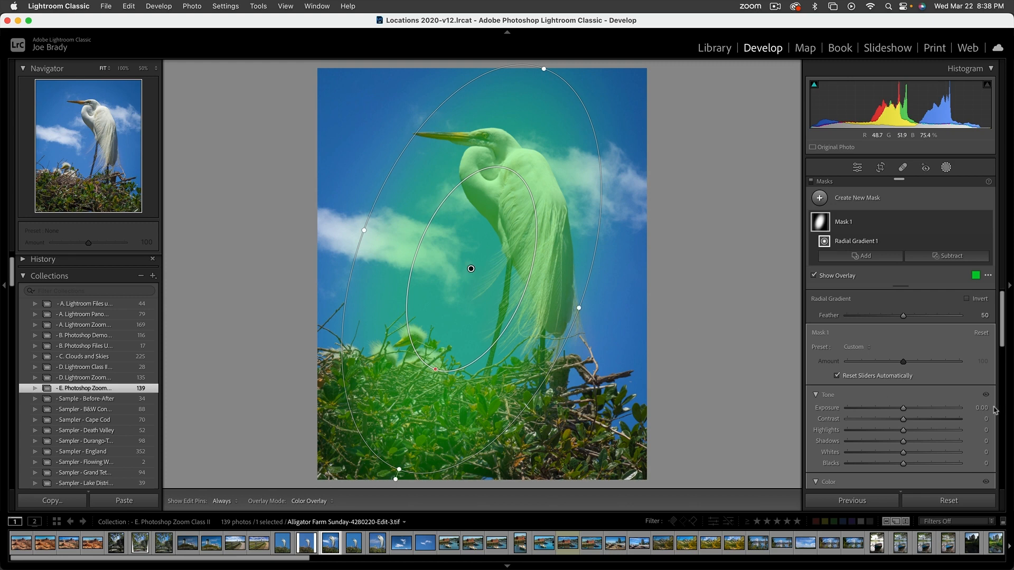
# Step: Set the radial mask to Exposure 0.04, Shadows 21 and Blacks -11, and deselect it
pyautogui.moveTo(904, 408); pyautogui.dragTo(905, 410)
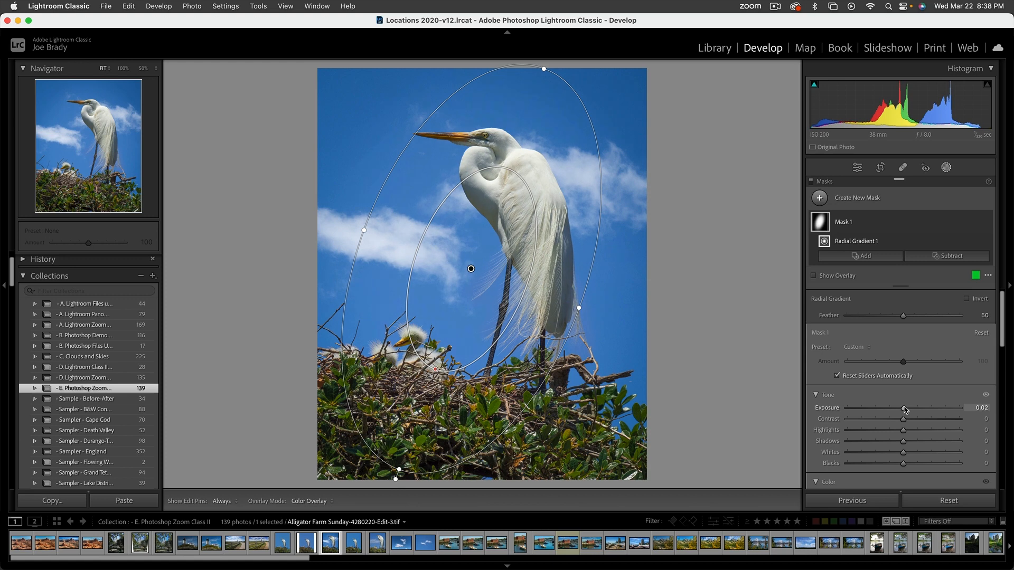
pyautogui.moveTo(905, 410); pyautogui.dragTo(916, 443)
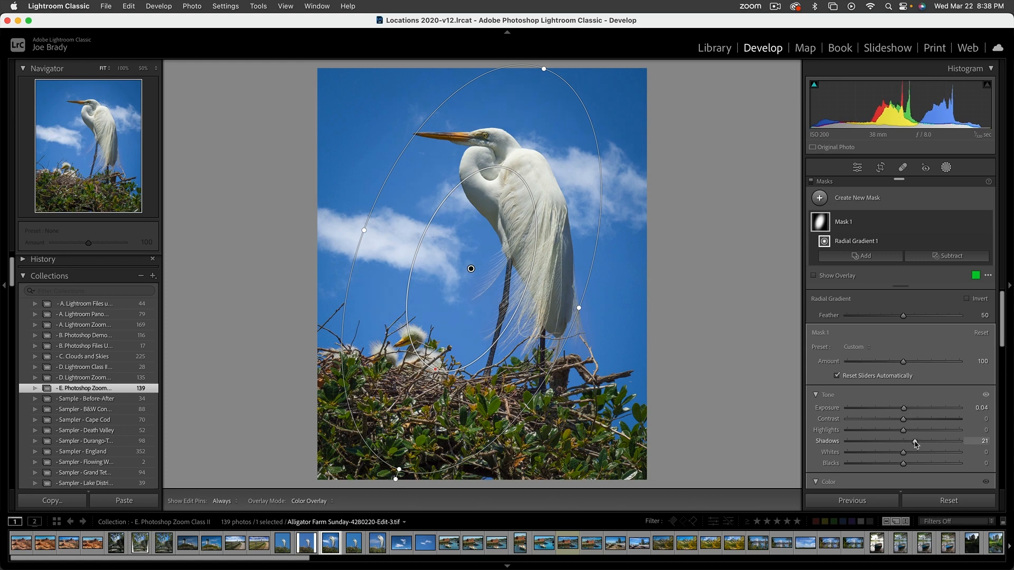
pyautogui.moveTo(904, 465); pyautogui.dragTo(898, 466)
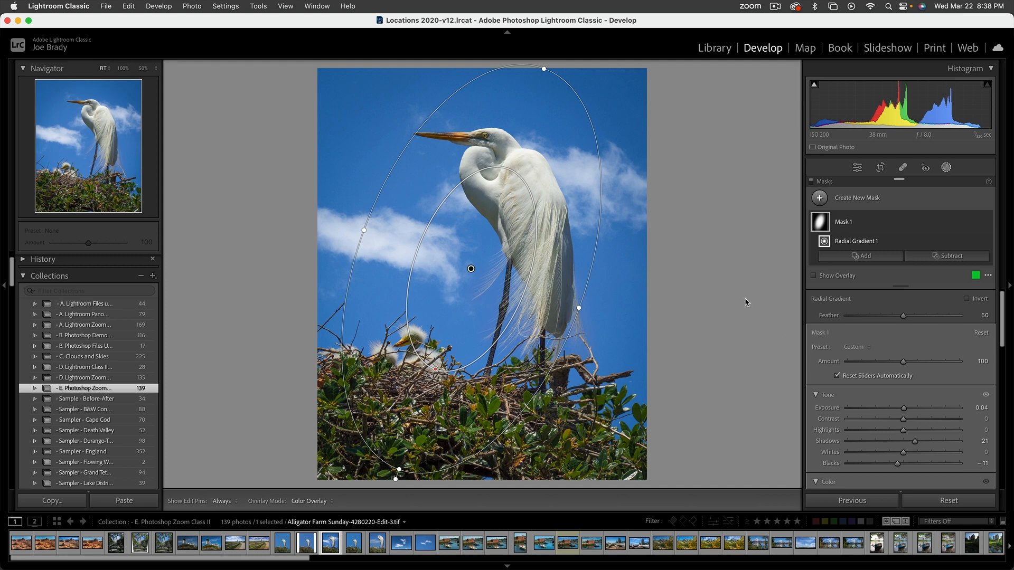
pyautogui.click(745, 302)
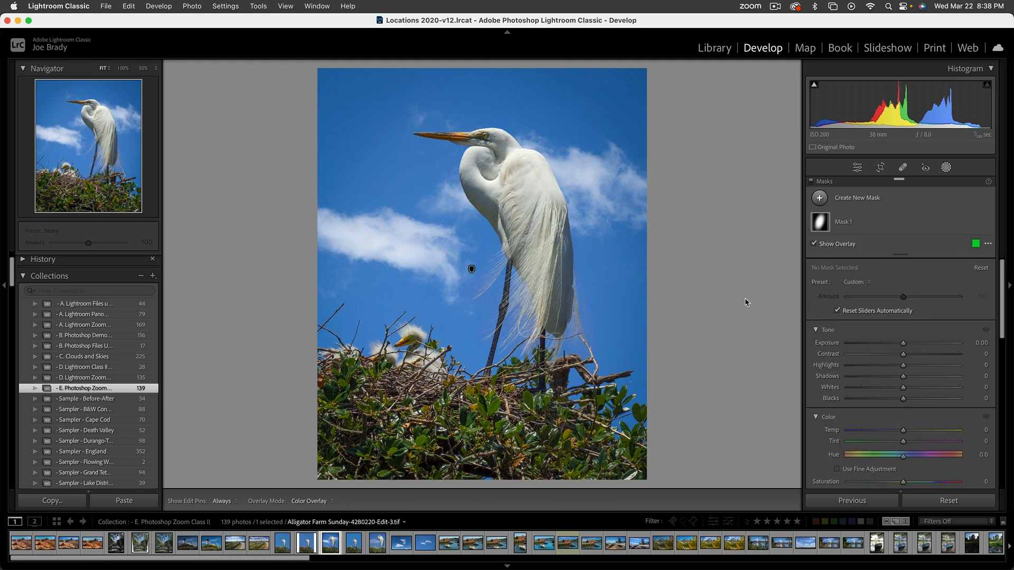
# Step: Create a virtual copy of the edited egret photo and flip it horizontally
pyautogui.press('super+apostrophe')
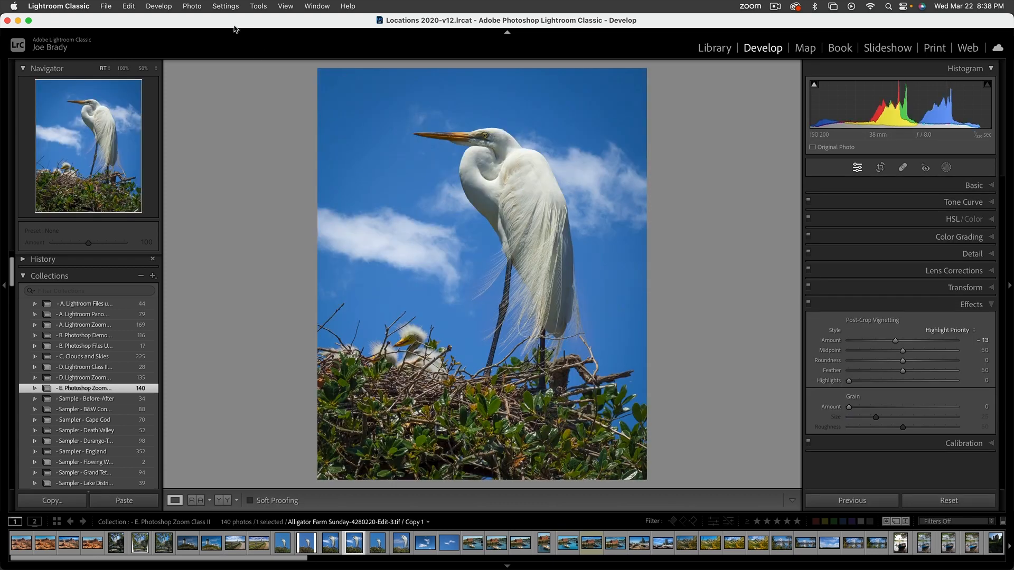
pyautogui.click(192, 7)
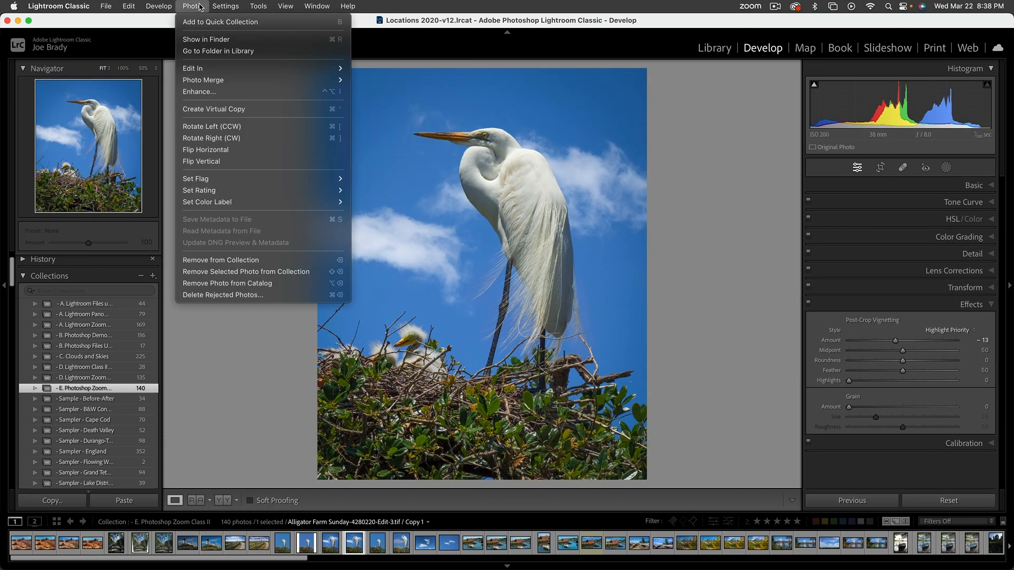
pyautogui.click(215, 150)
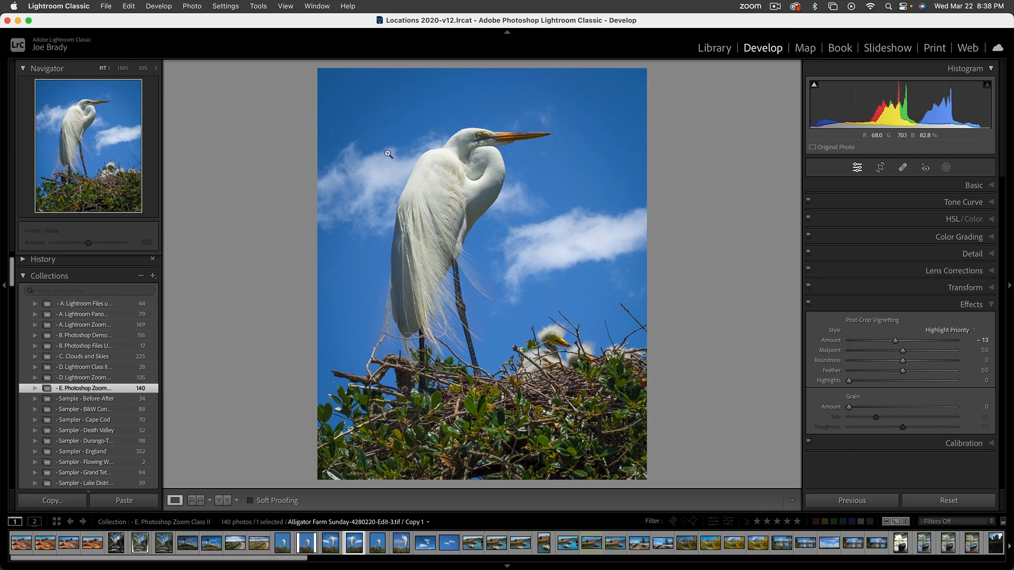
# Step: Compare the flipped virtual copy with the unflipped edited egret photo
pyautogui.press('Left')
pyautogui.press('Right')
pyautogui.press('Right')
pyautogui.press('Left')
pyautogui.press('Left')
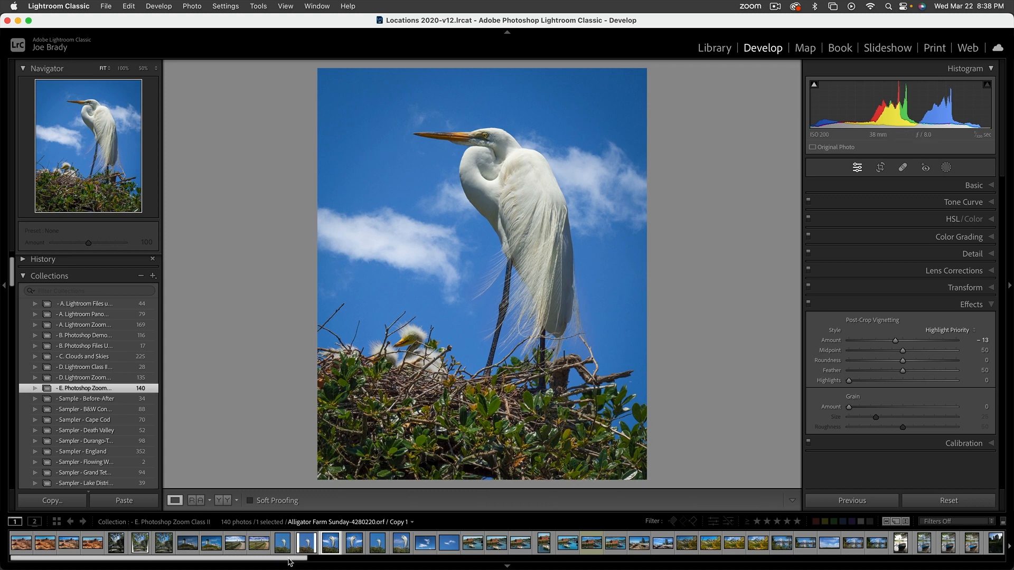
# Step: Select the original plain-sky egret photo together with the flipped copy and compare them full screen
pyautogui.keyDown('super'); pyautogui.click(282, 542); pyautogui.keyUp('super')
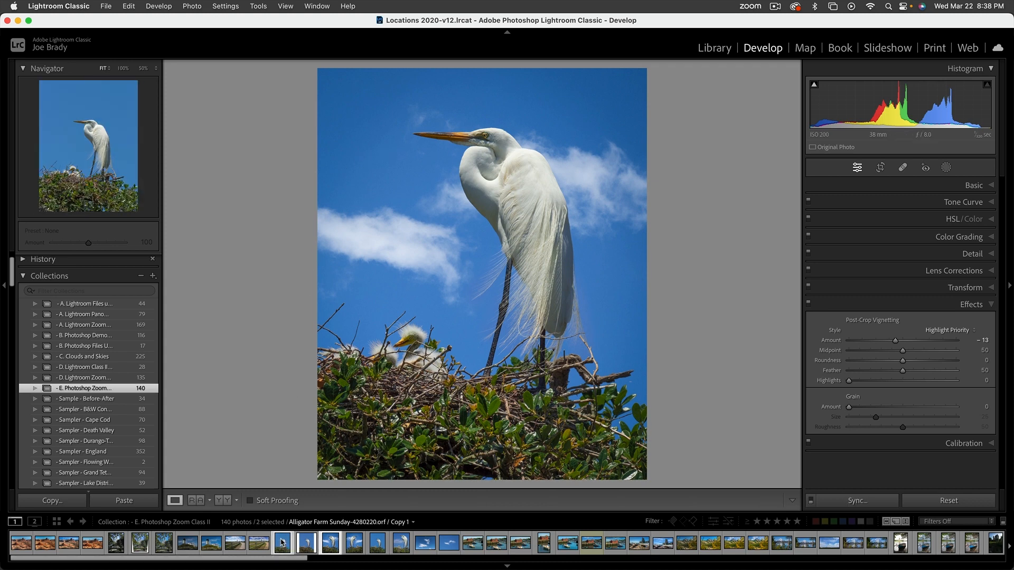
pyautogui.click(351, 544)
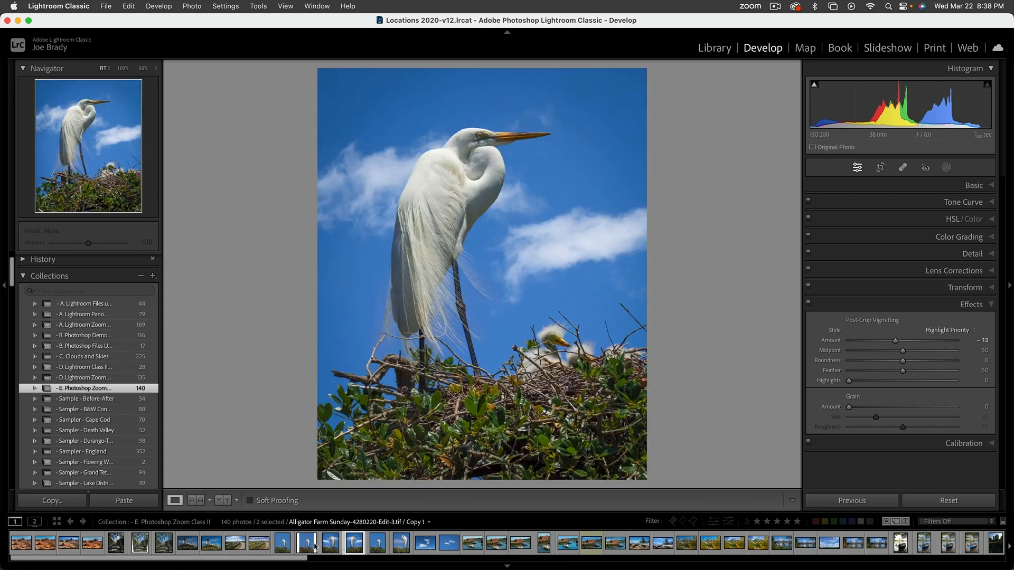
pyautogui.click(288, 543)
pyautogui.click(955, 504)
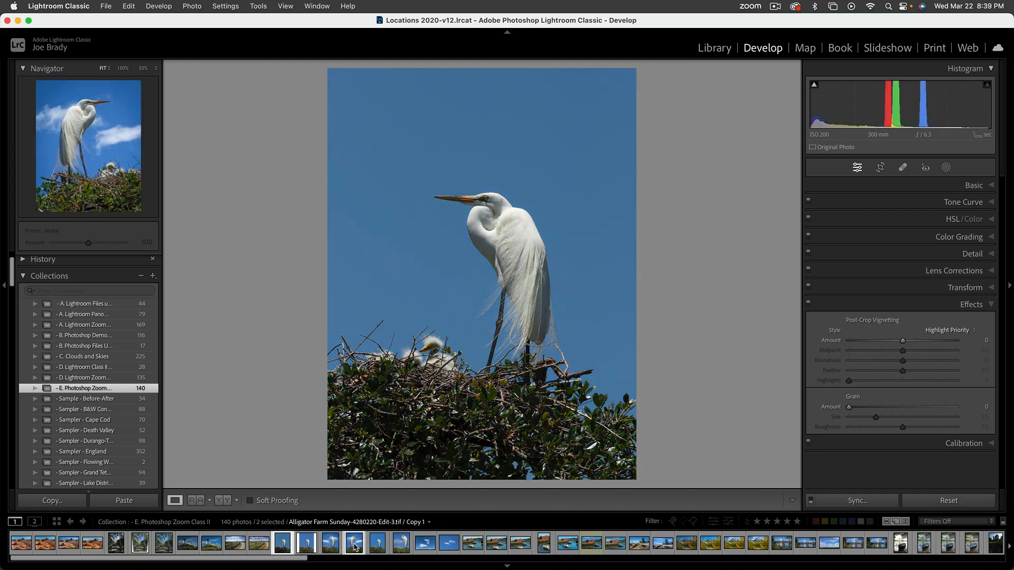
pyautogui.press('f')
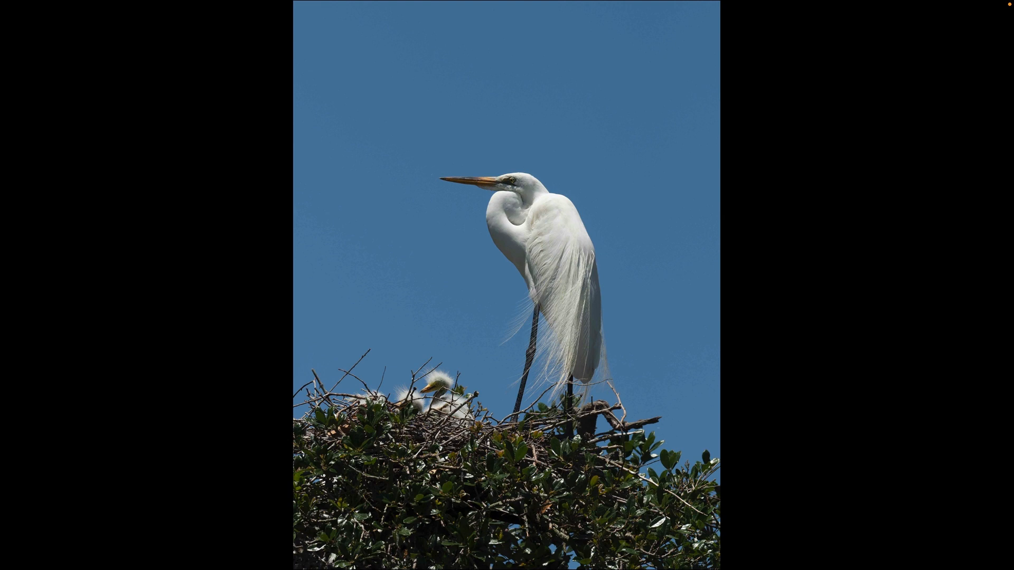
pyautogui.press('Right')
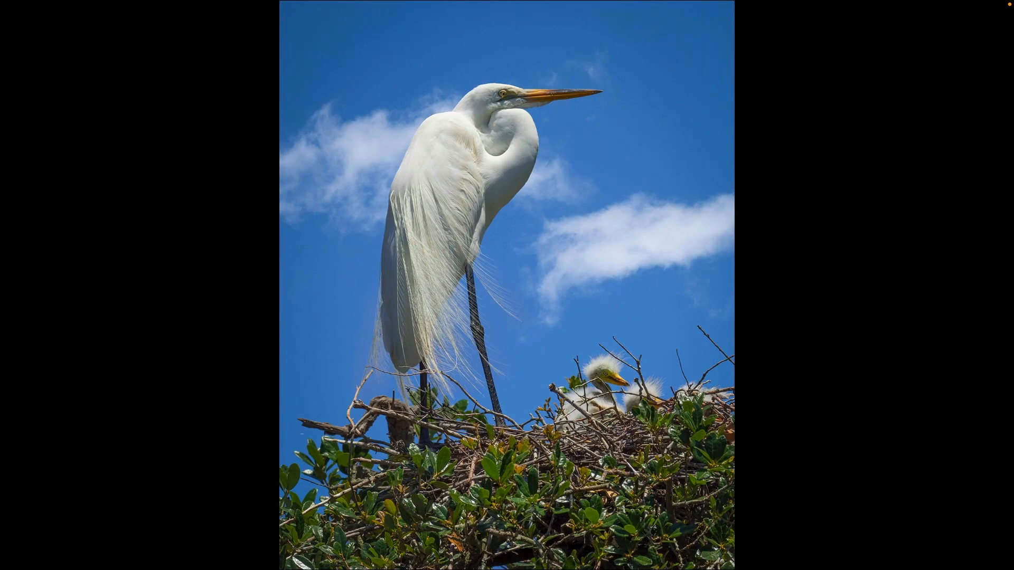
pyautogui.press('Escape')
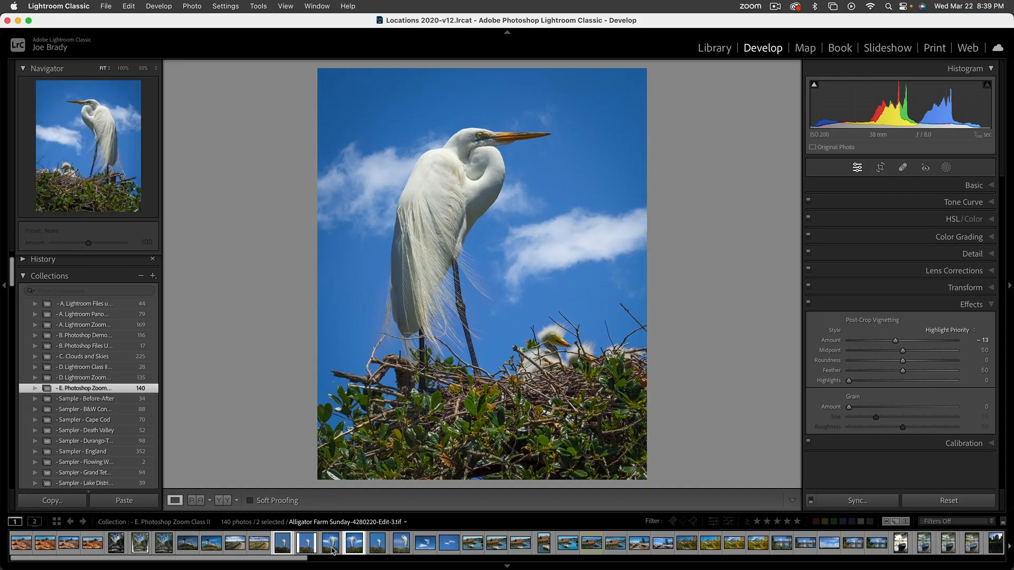
# Step: Select the unflipped edited photo with the plain-sky original and examine the finished composite full screen
pyautogui.click(331, 549)
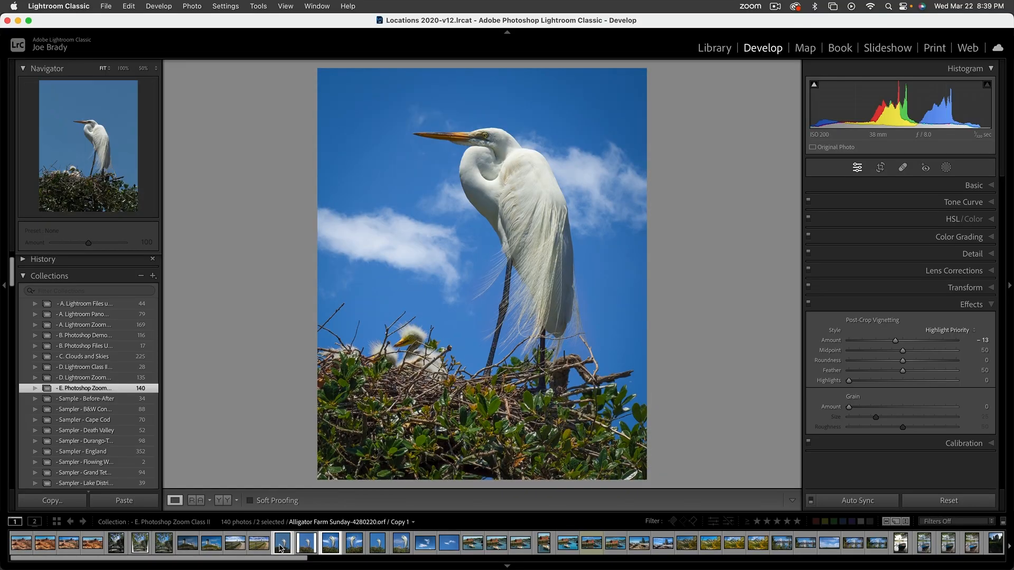
pyautogui.press('f')
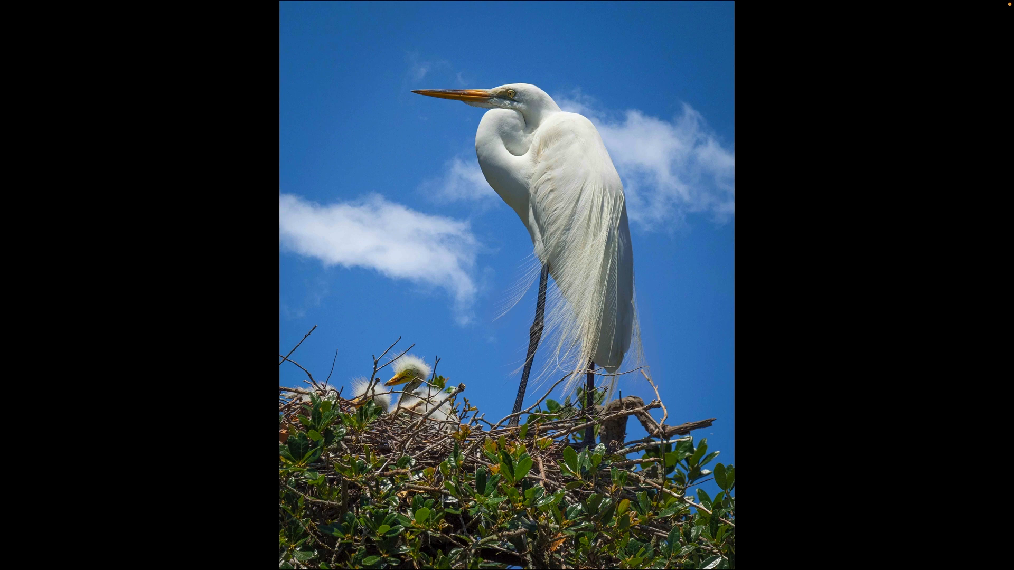
pyautogui.press('f')
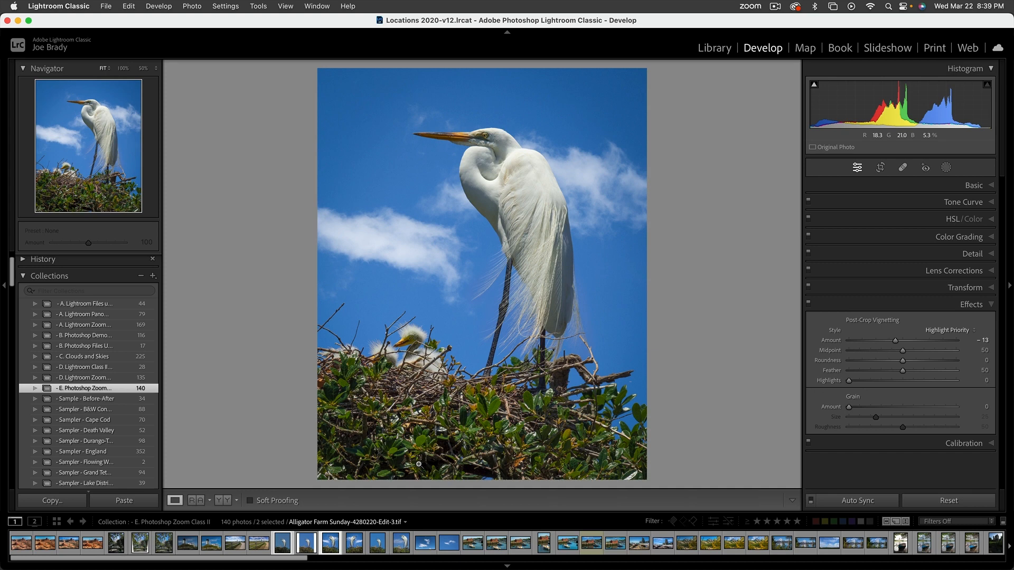
# Step: Switch to Photoshop and return the egret document's history to the Crop state, before the flattening
pyautogui.press('super+Tab')
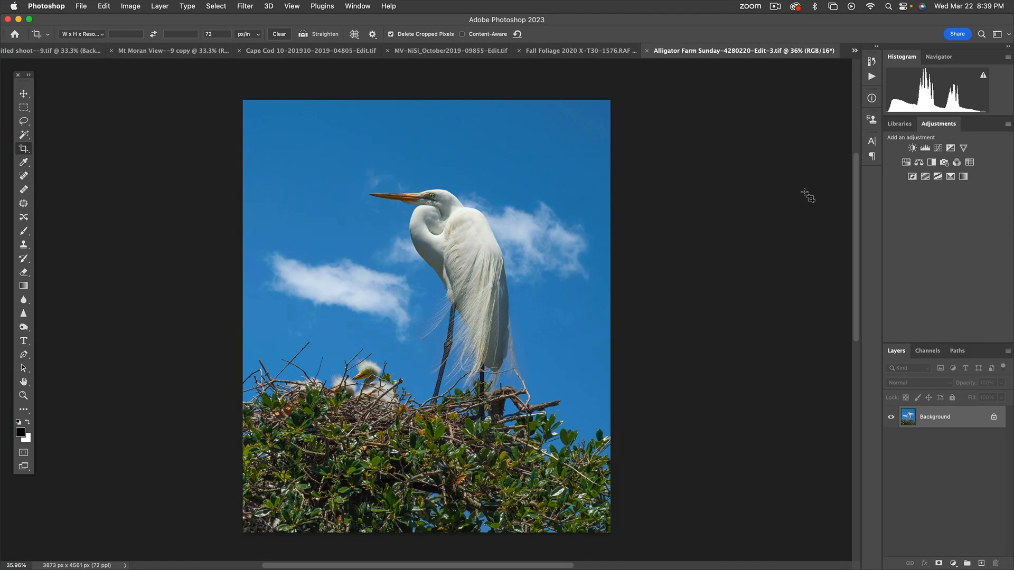
pyautogui.click(872, 61)
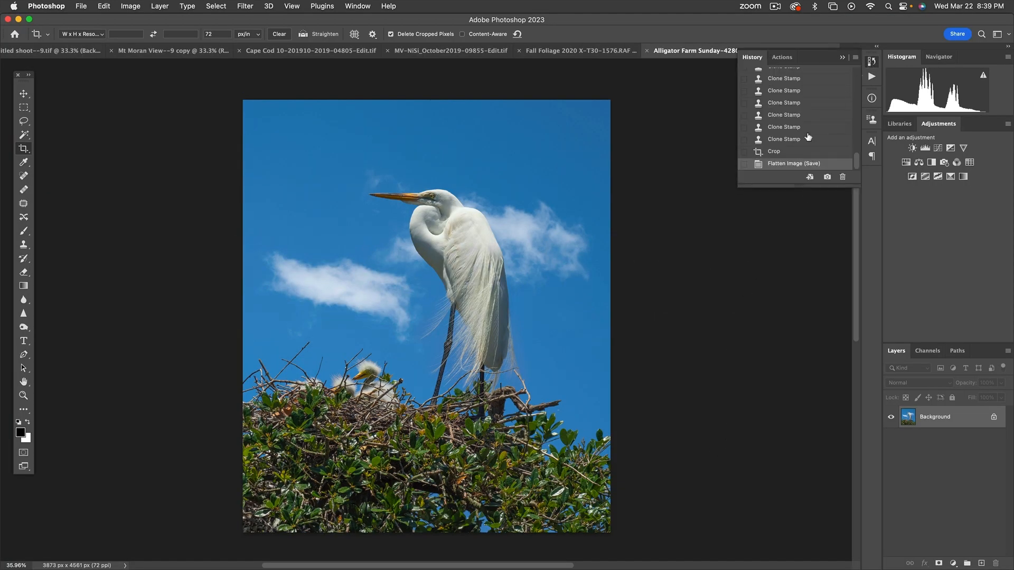
pyautogui.click(796, 151)
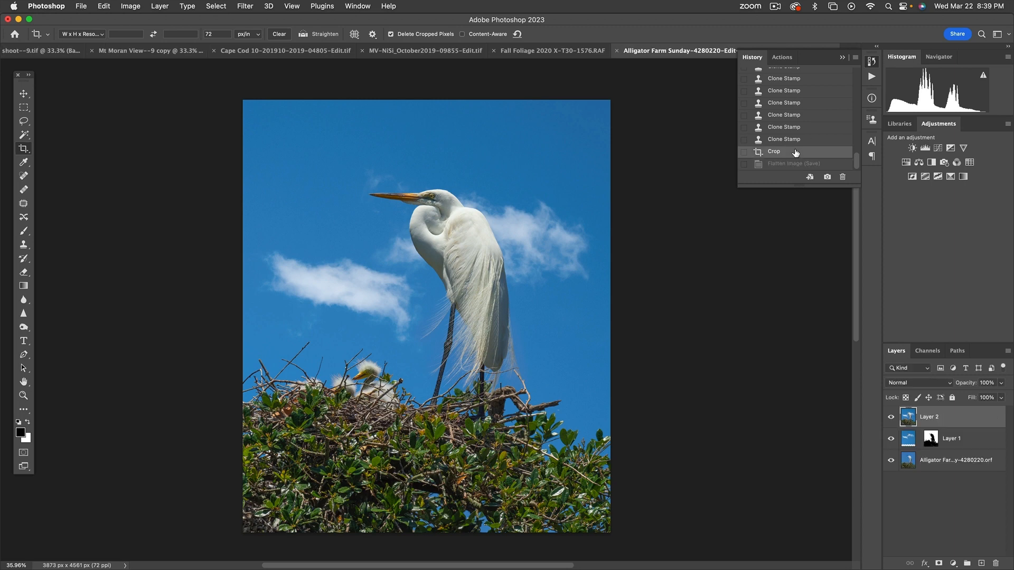
# Step: Hide Layer 2 and lower the opacity of the masked sky on Layer 1 to 70%
pyautogui.click(892, 419)
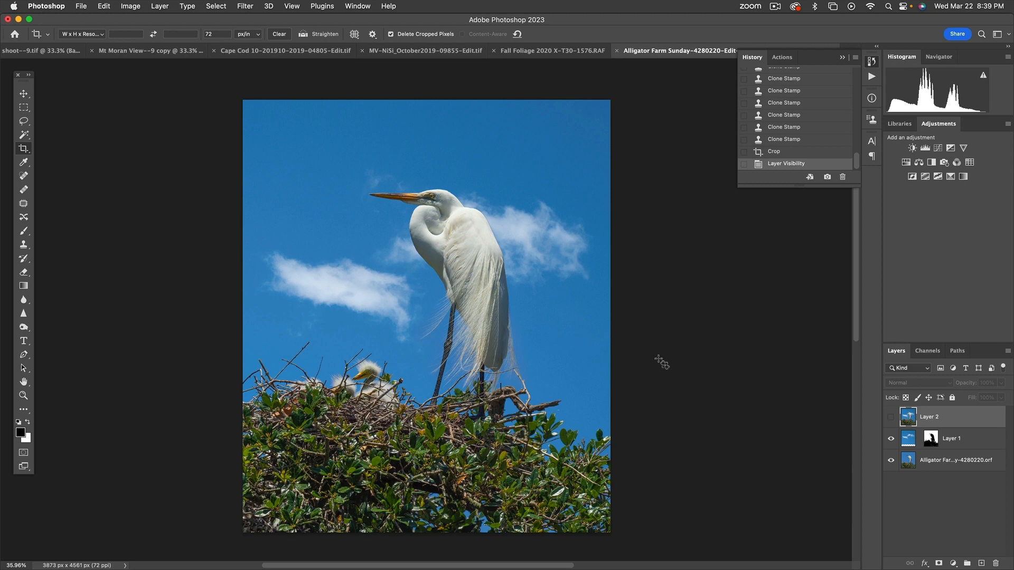
pyautogui.click(909, 440)
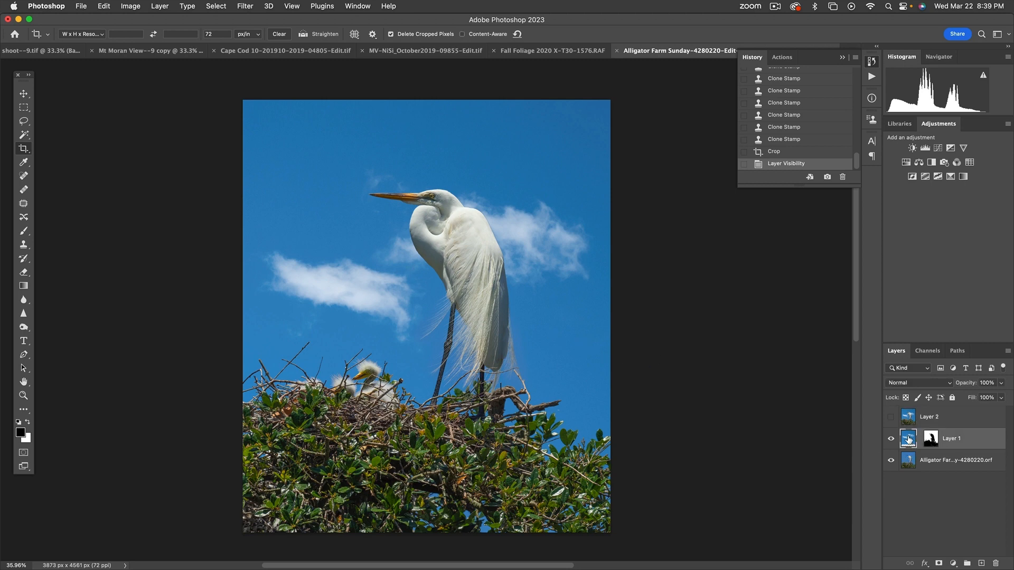
pyautogui.moveTo(1001, 383); pyautogui.dragTo(988, 400)
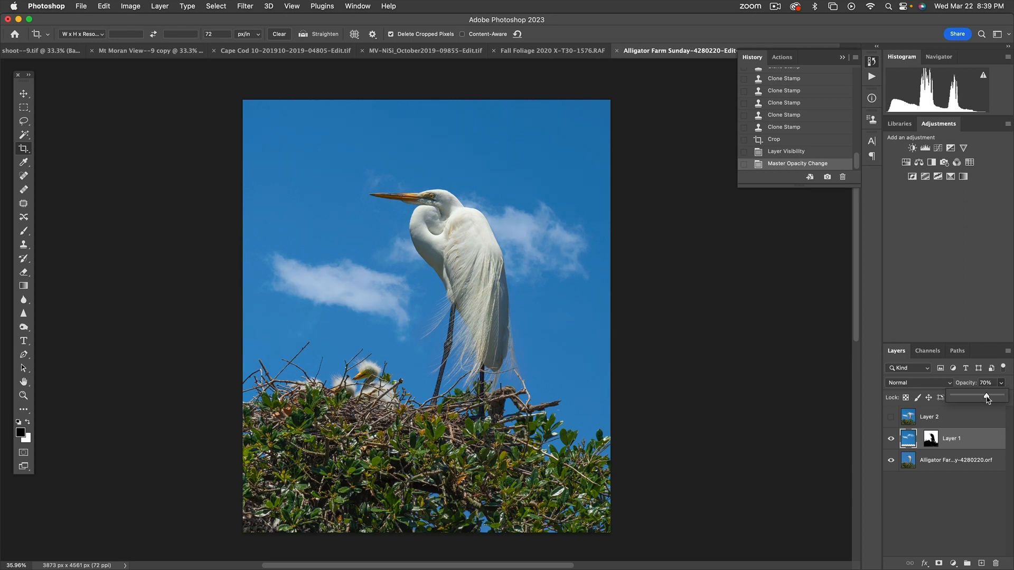
pyautogui.click(987, 409)
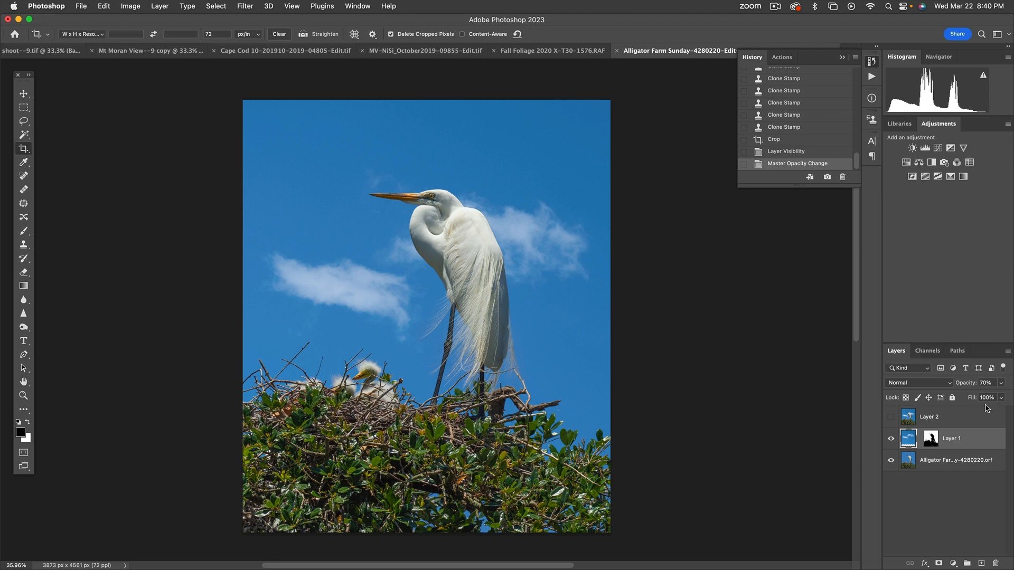
# Step: Switch to Lightroom Classic, open the lighthouse photo Newport 10-2022-3901.RAF Copy 1, and check its camera and exposure information
pyautogui.press('super+Tab')
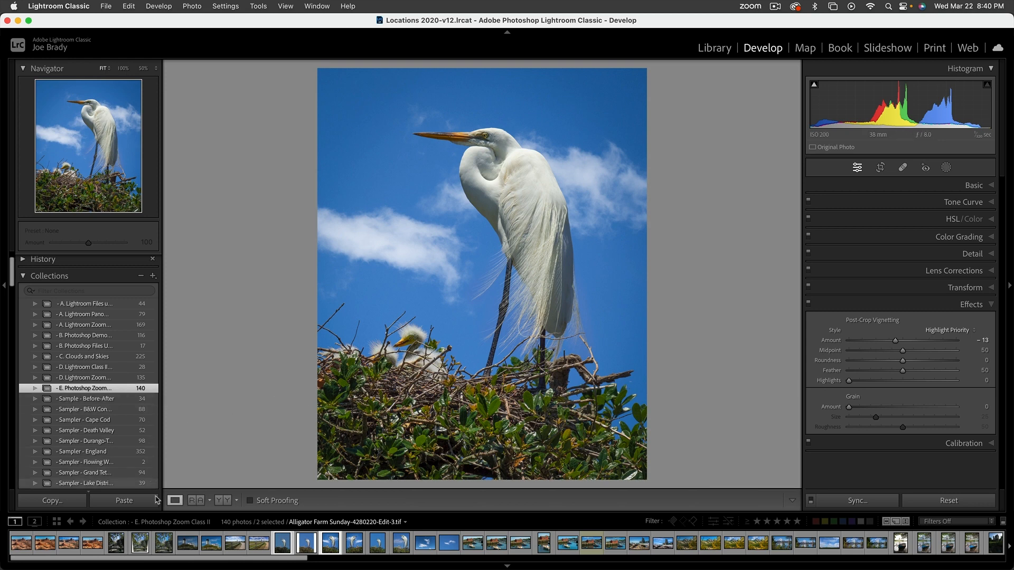
pyautogui.click(197, 547)
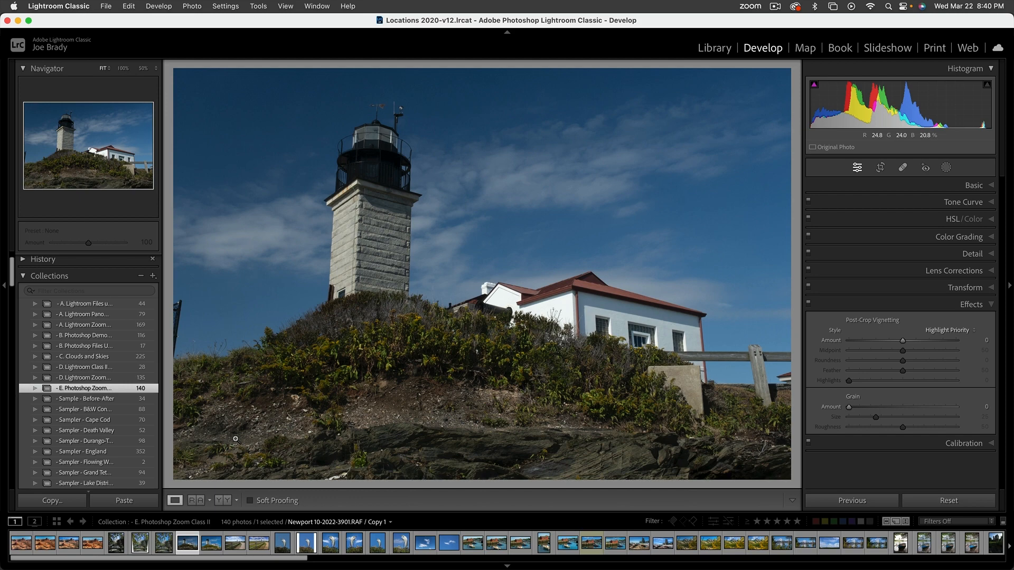
pyautogui.press('i')
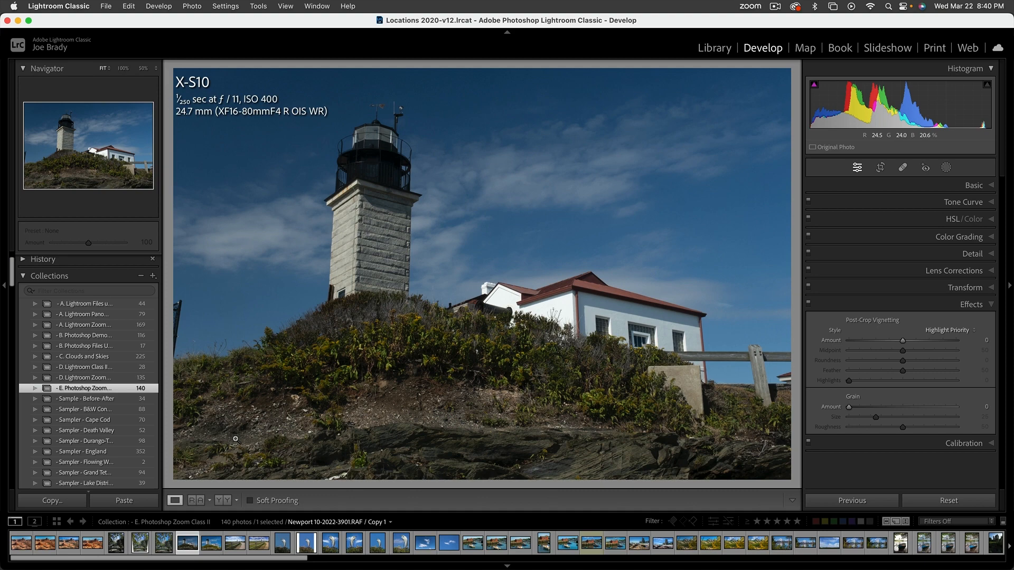
pyautogui.press('i')
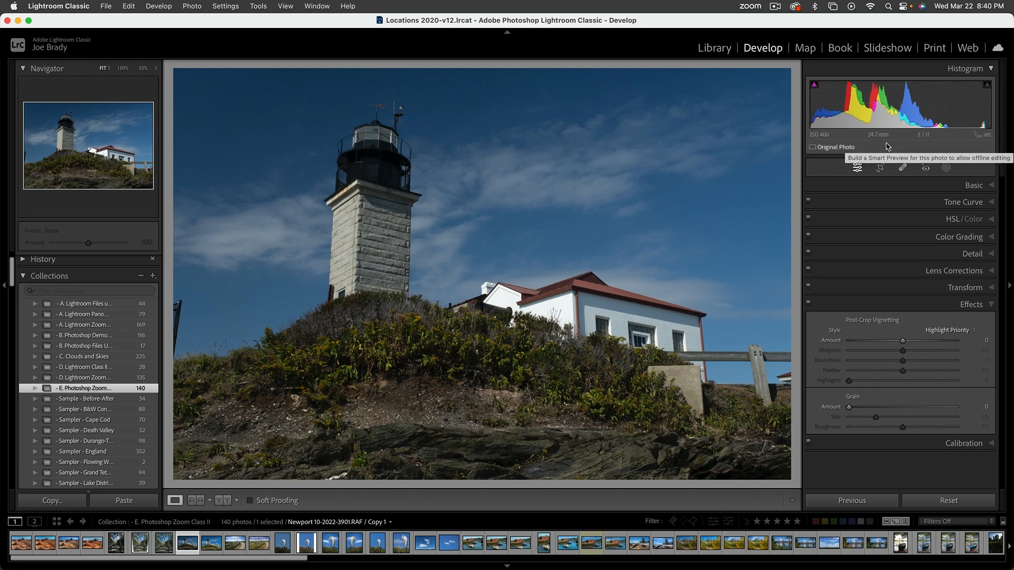
# Step: Examine the shadow clipping in the dark rocks at the lower right of the lighthouse photo at 100%
pyautogui.click(815, 85)
pyautogui.click(722, 473)
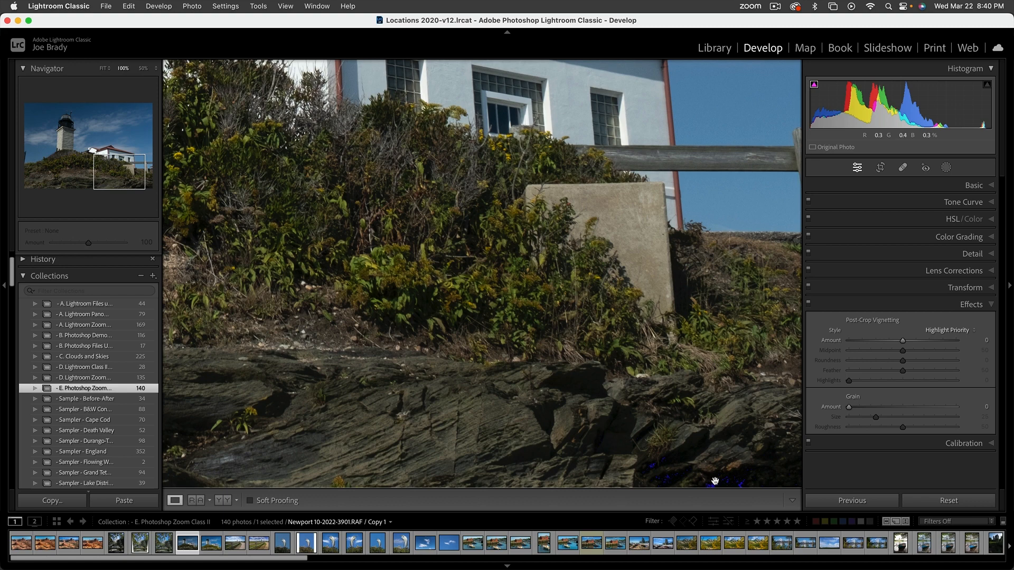
pyautogui.click(715, 482)
pyautogui.click(730, 479)
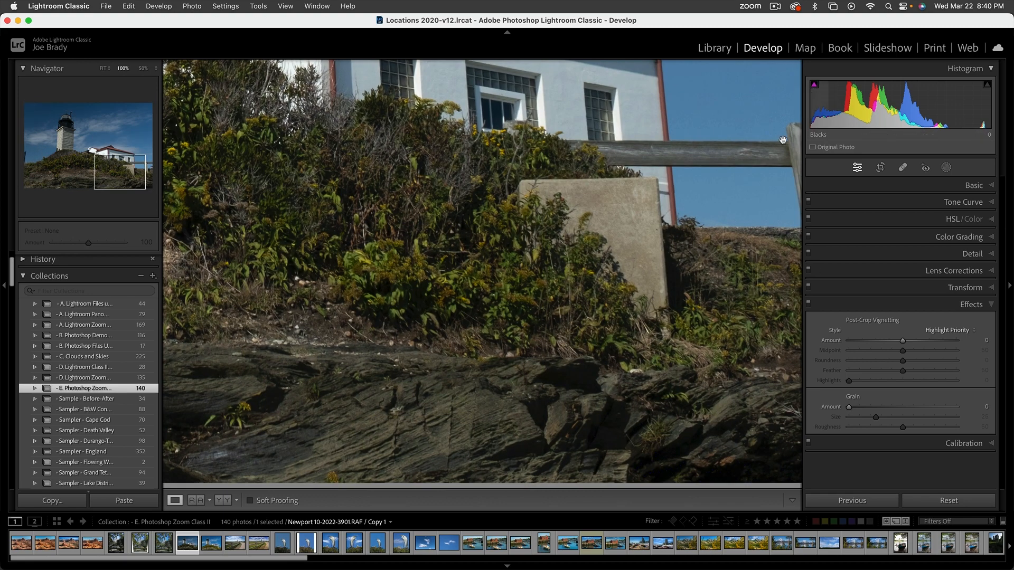
pyautogui.click(638, 305)
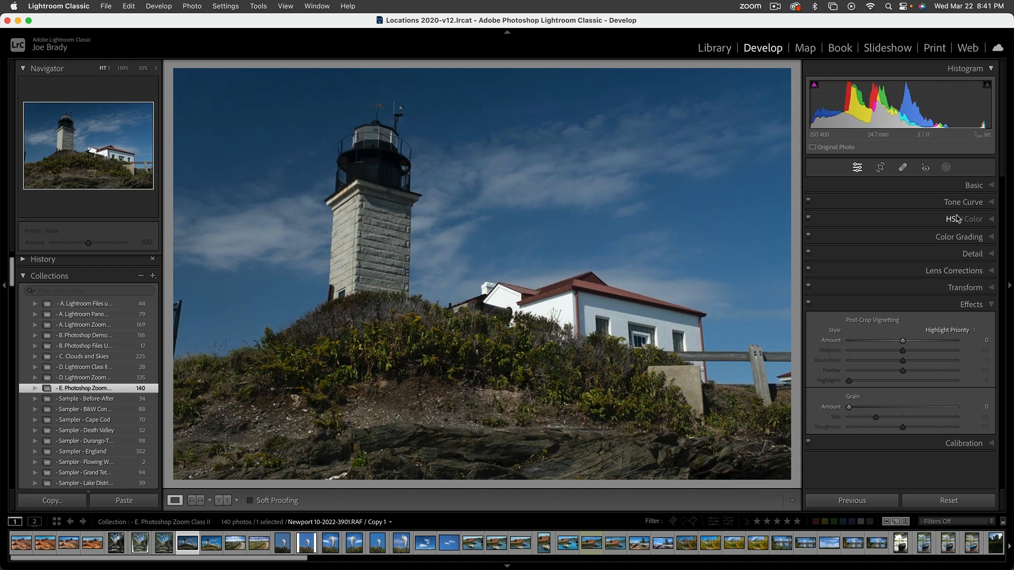
# Step: Set the lighthouse photo's Shadows to +100, Highlights to -56 and Exposure to +0.45
pyautogui.click(979, 187)
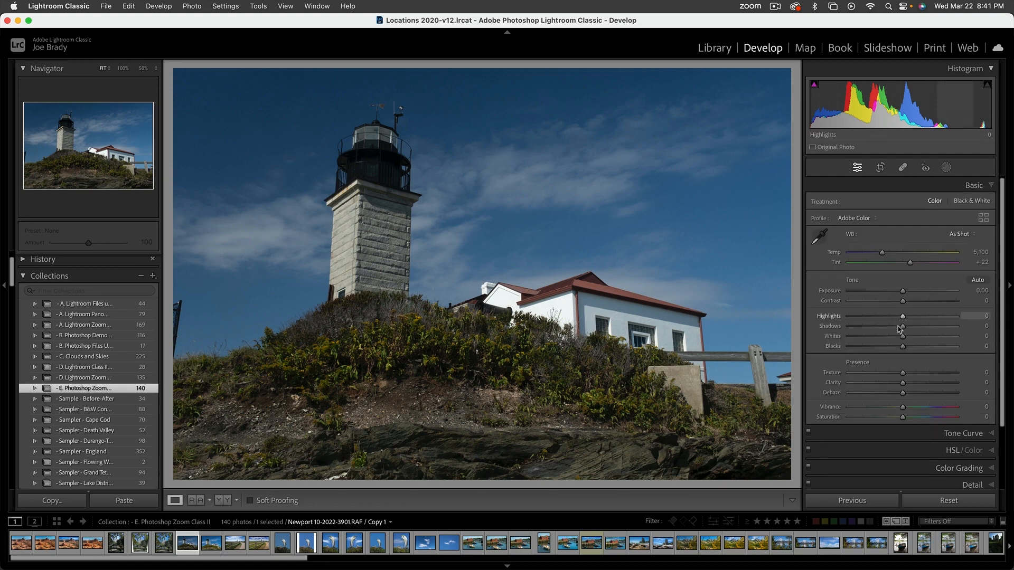
pyautogui.moveTo(902, 327); pyautogui.dragTo(1008, 327)
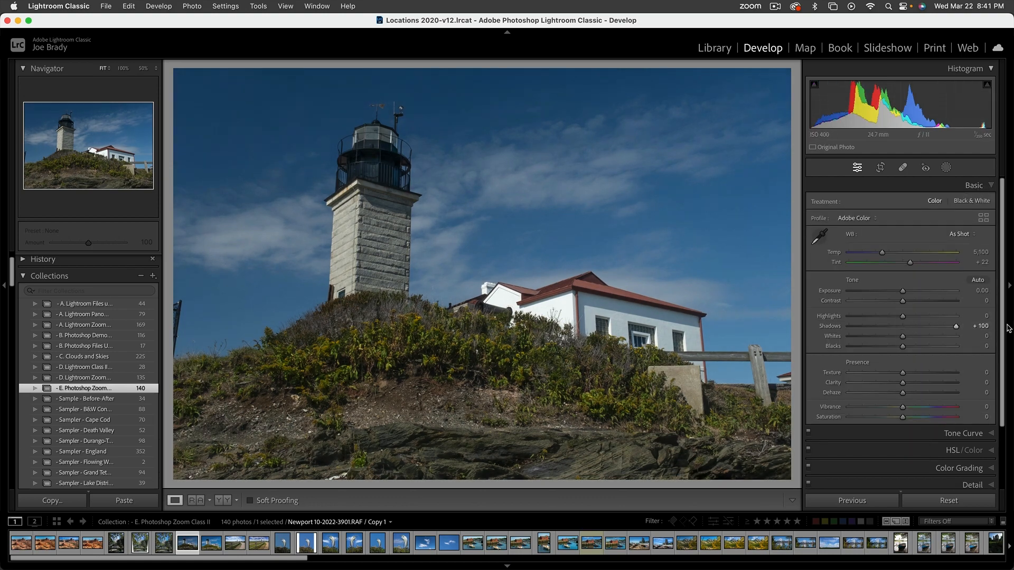
pyautogui.moveTo(896, 321); pyautogui.dragTo(908, 294)
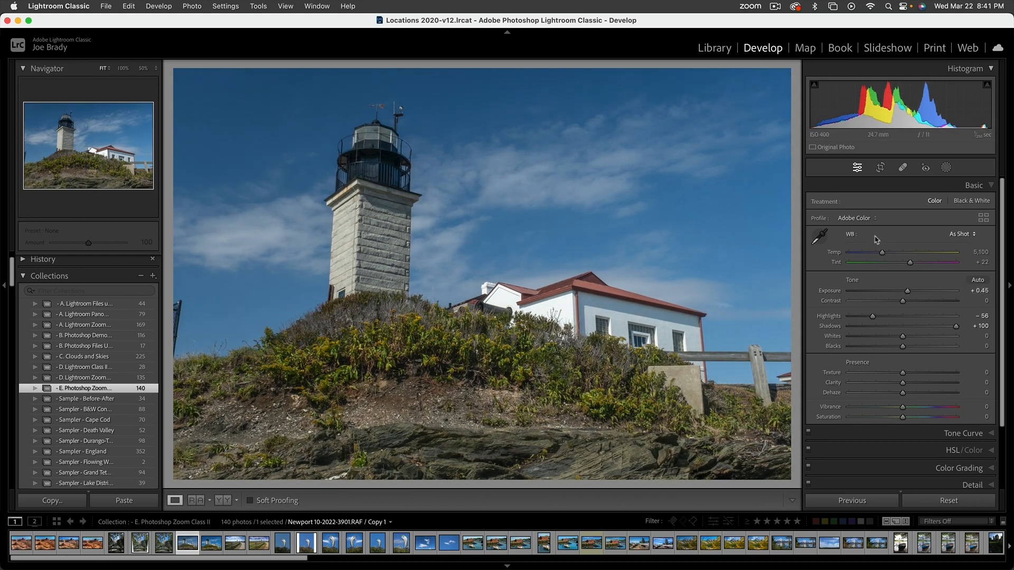
# Step: Apply the X-S10 Daylihgt shade profile and set Vibrance to +19 and Saturation to +7
pyautogui.click(863, 218)
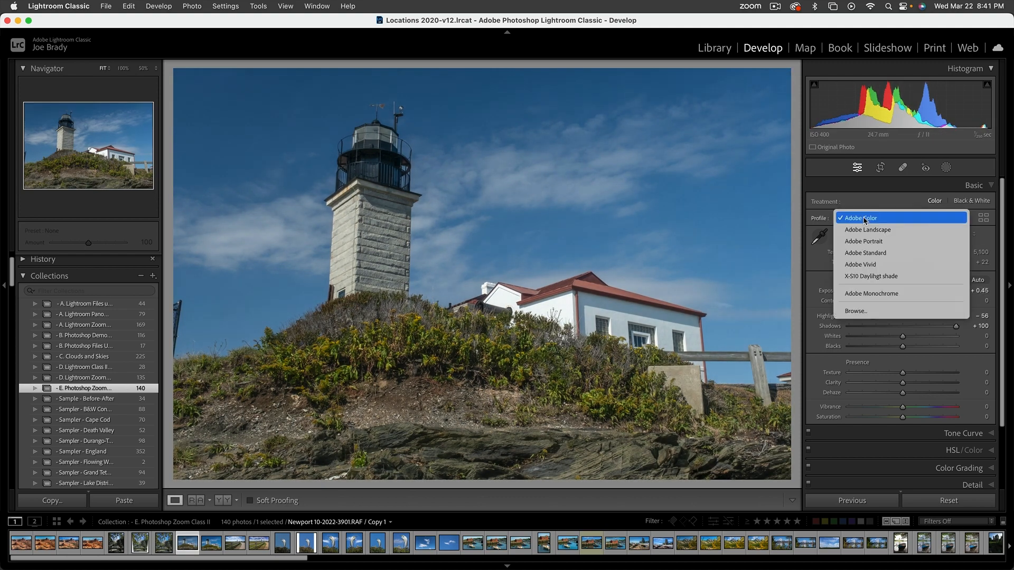
pyautogui.click(881, 276)
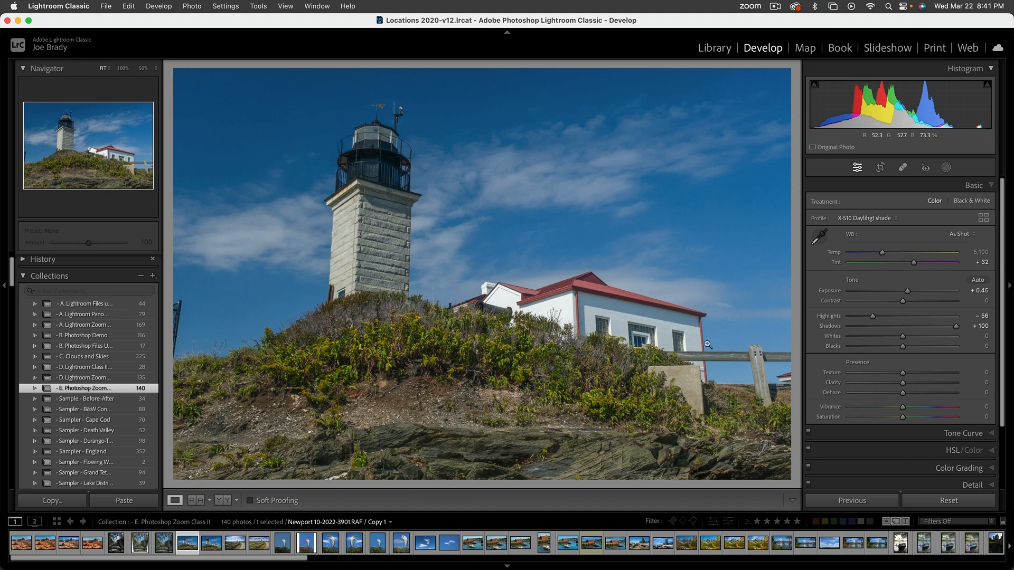
pyautogui.click(915, 409)
pyautogui.moveTo(905, 419); pyautogui.dragTo(907, 420)
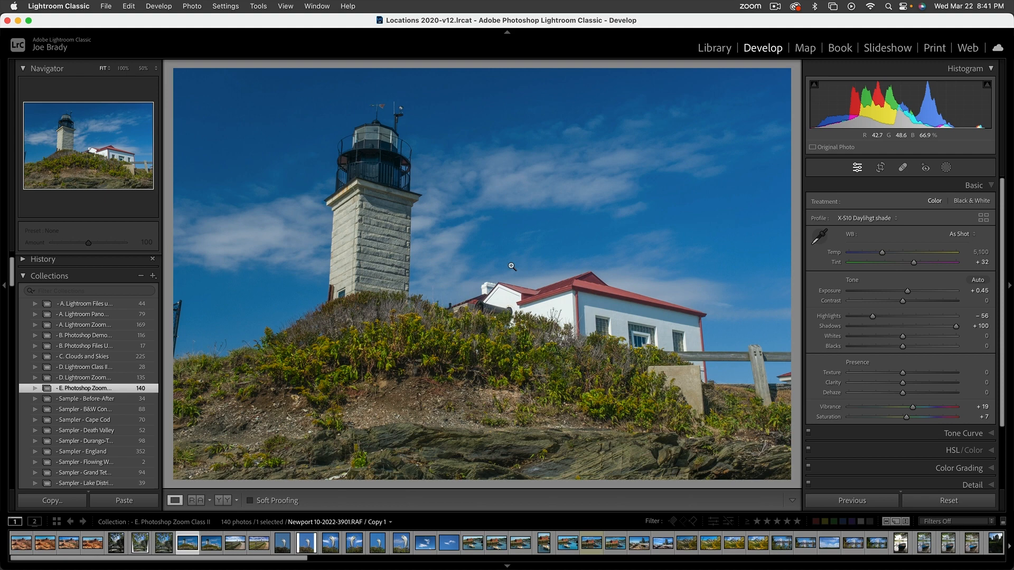
# Step: Add a linear gradient mask from the lantern room down to the tower's base and brighten the sky slightly
pyautogui.press('m')
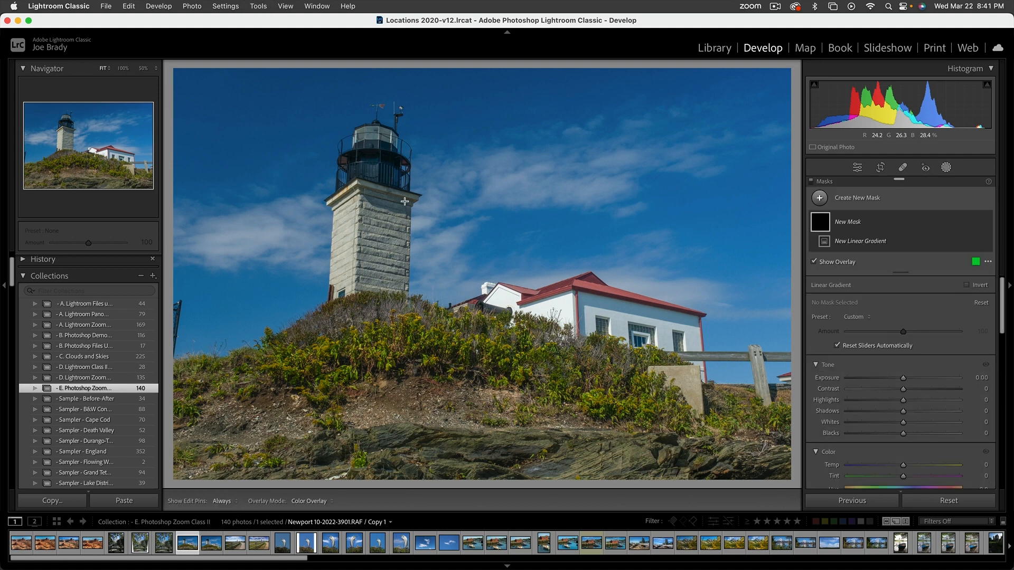
pyautogui.moveTo(356, 184); pyautogui.dragTo(405, 339)
pyautogui.moveTo(903, 392); pyautogui.dragTo(908, 393)
pyautogui.press('Escape')
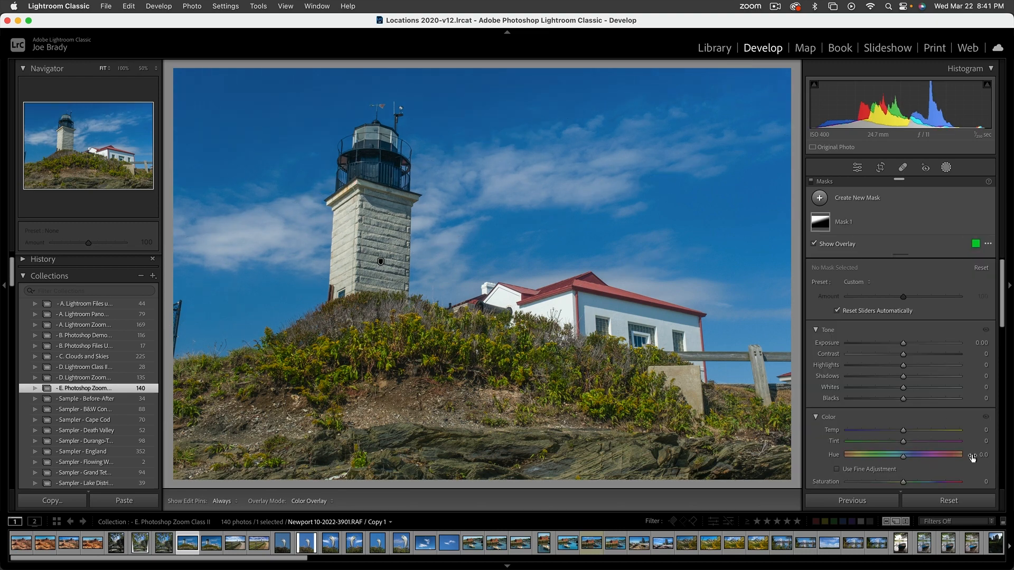
pyautogui.scroll(-5, 993, 407)
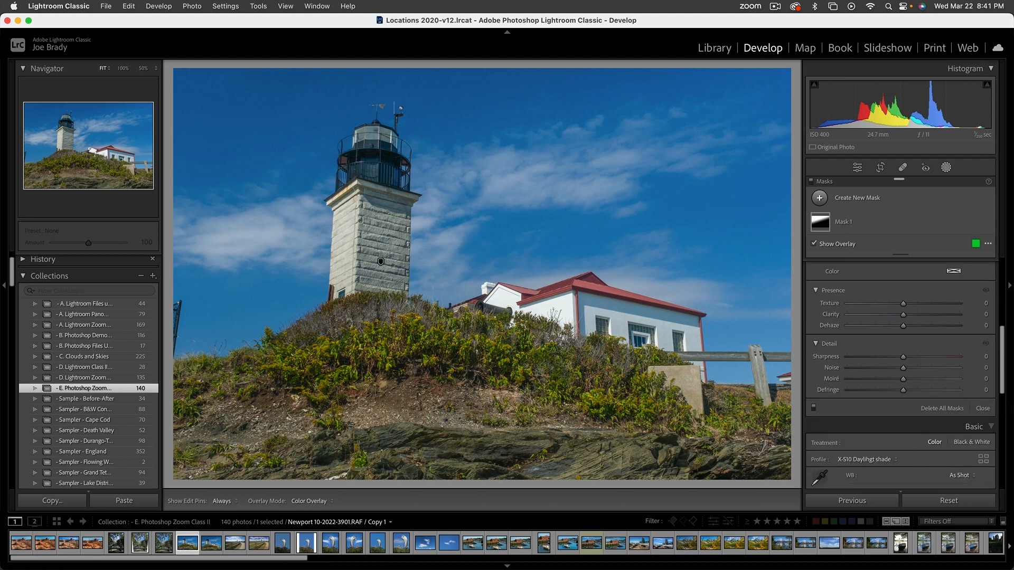
pyautogui.click(983, 408)
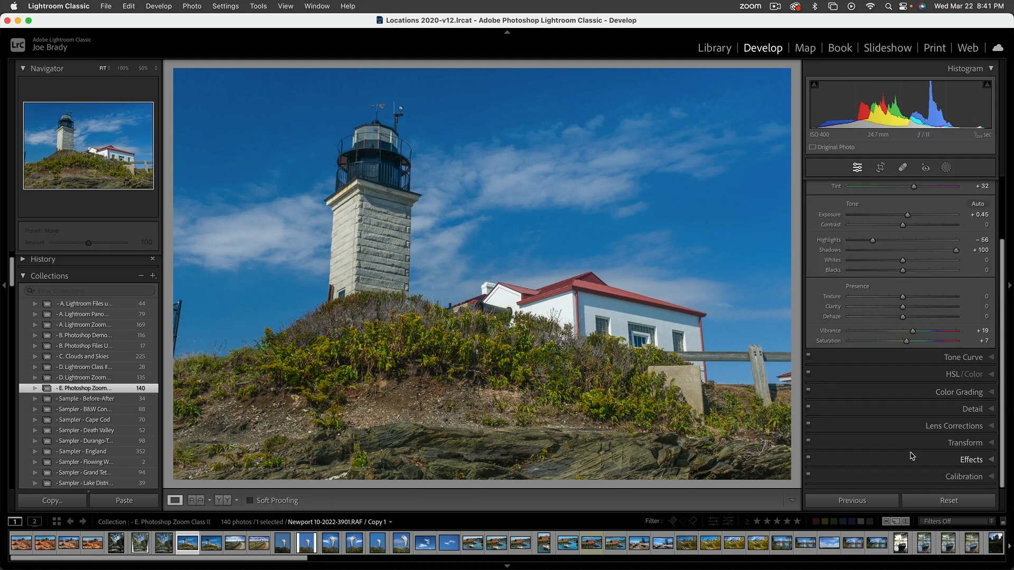
# Step: Try to shift the sky's hue directly on the photo with the HSL targeted adjustment
pyautogui.click(951, 376)
pyautogui.click(826, 237)
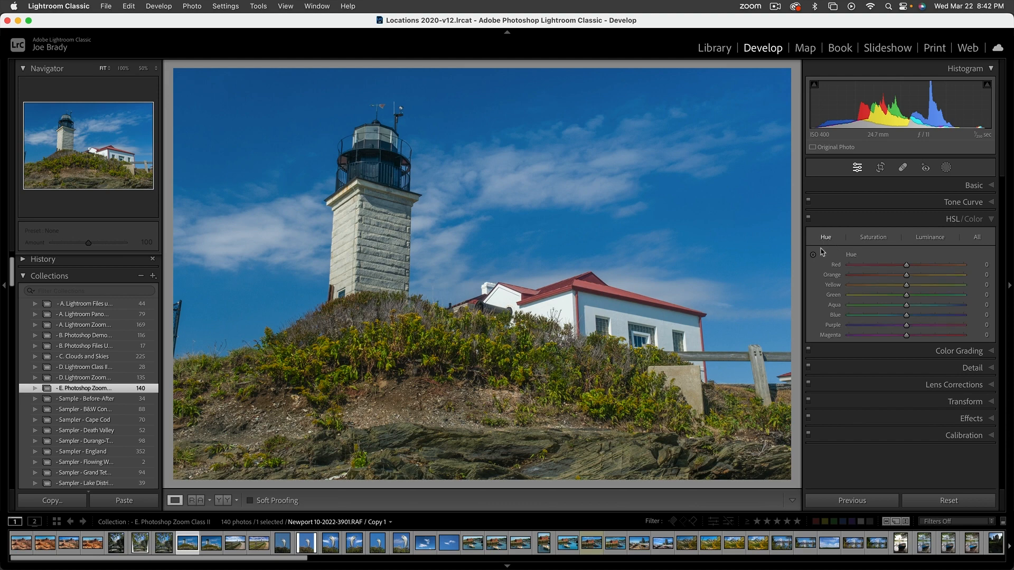
pyautogui.click(813, 255)
pyautogui.moveTo(726, 221); pyautogui.dragTo(722, 223)
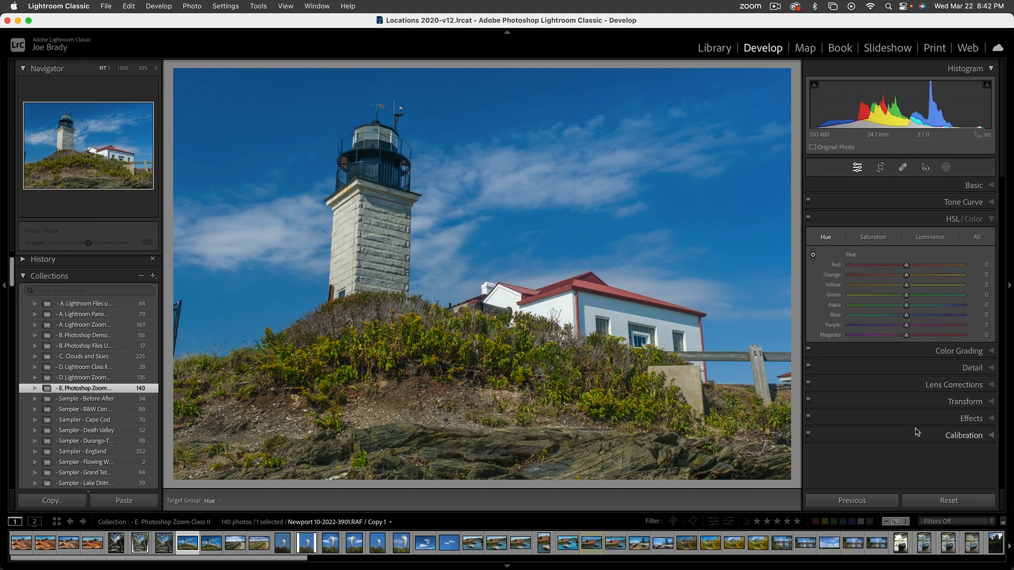
# Step: Try a vertical perspective transform of -29 on the lighthouse photo, and undo it
pyautogui.click(965, 401)
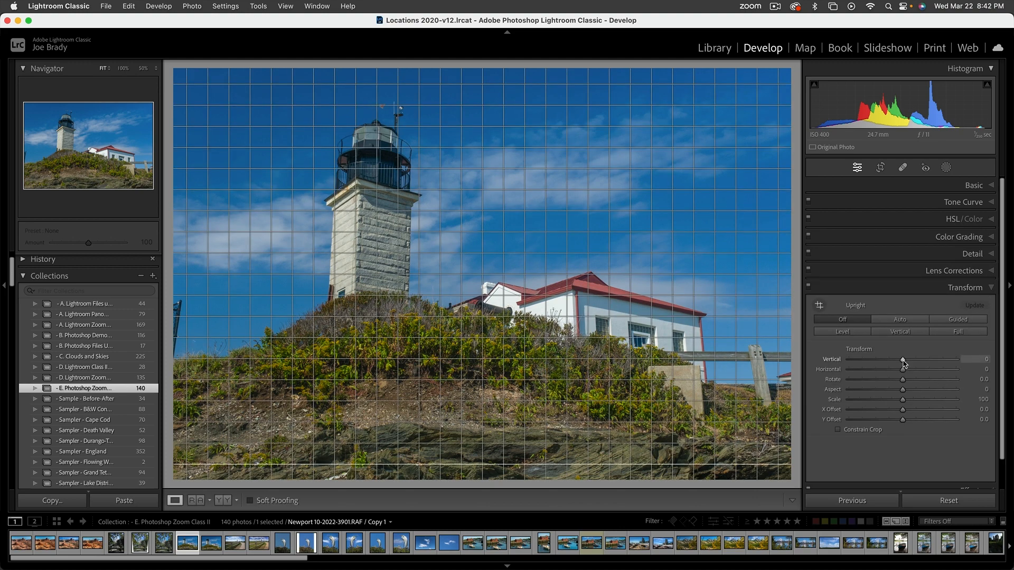
pyautogui.moveTo(904, 364); pyautogui.dragTo(889, 362)
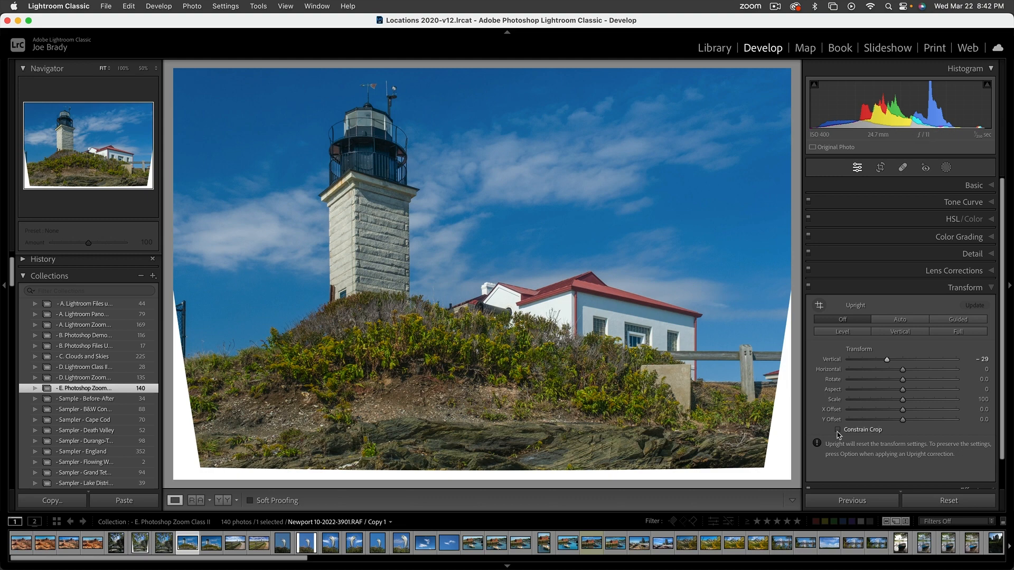
pyautogui.press('super+z')
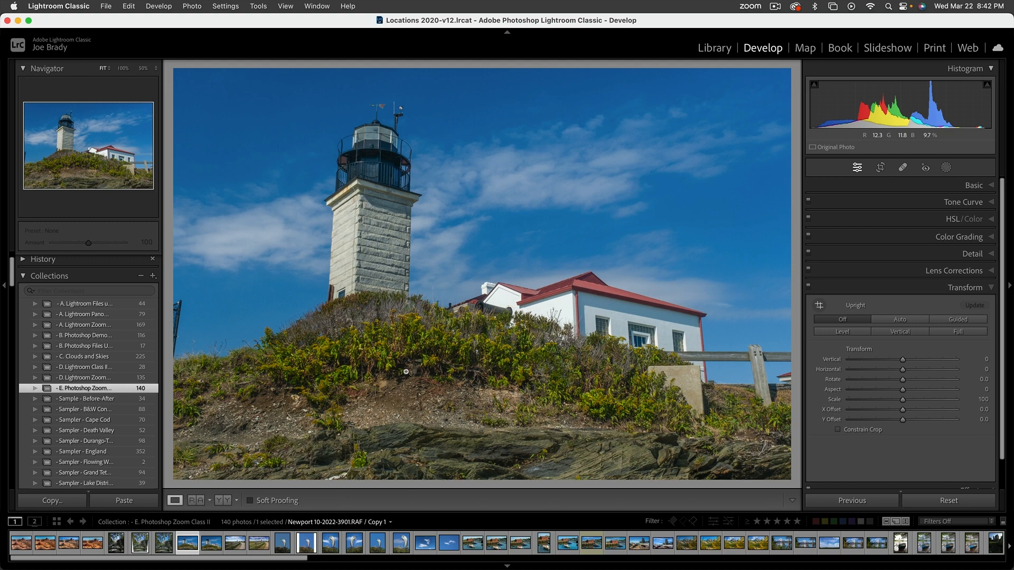
# Step: Open the lighthouse photo in Photoshop and duplicate its background onto a new layer
pyautogui.press('super+Tab')
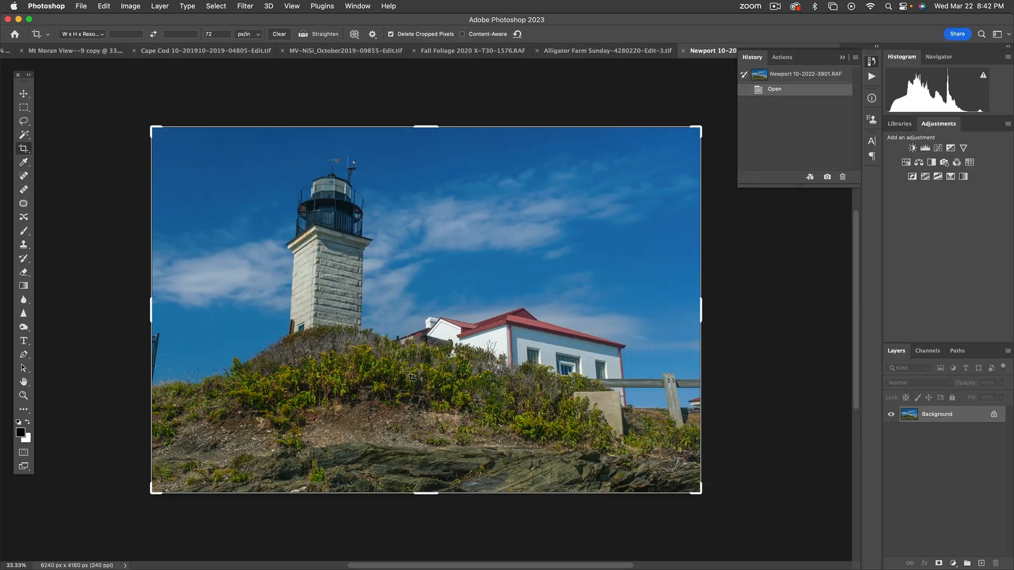
pyautogui.click(23, 108)
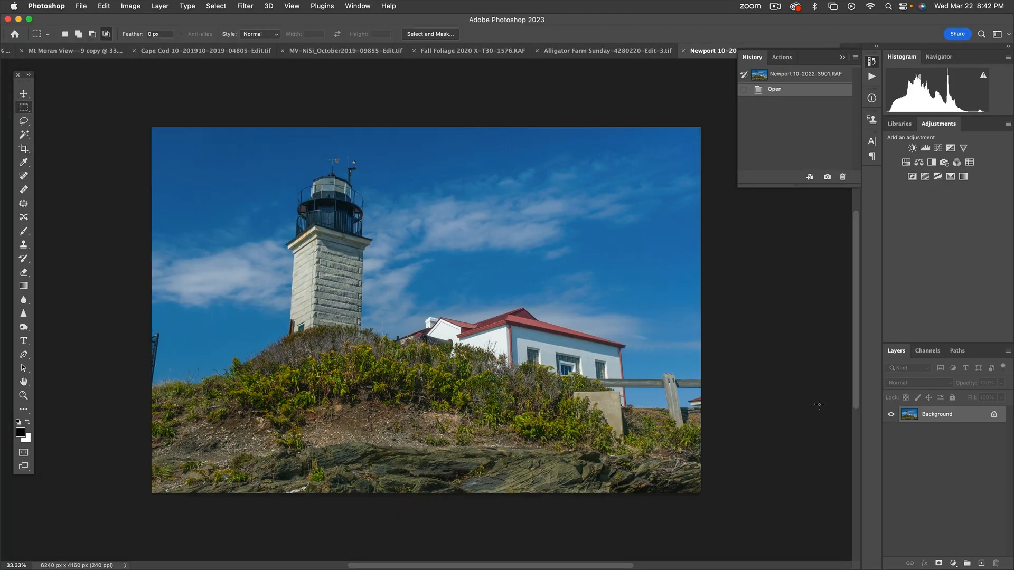
pyautogui.press('super+j')
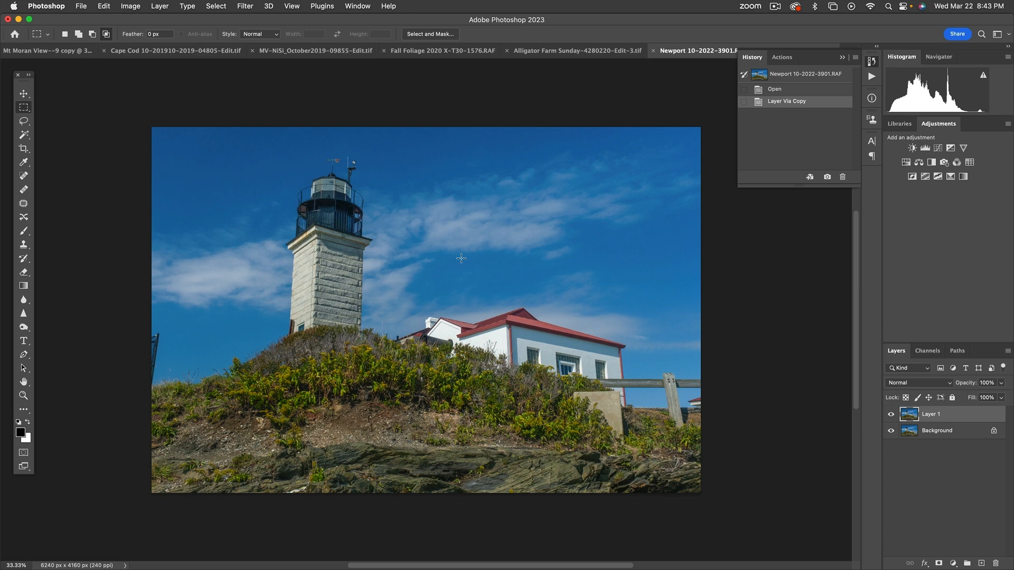
# Step: Show the rulers and place a vertical guide just beside the left edge of the lighthouse tower
pyautogui.scroll(3, 322, 174)
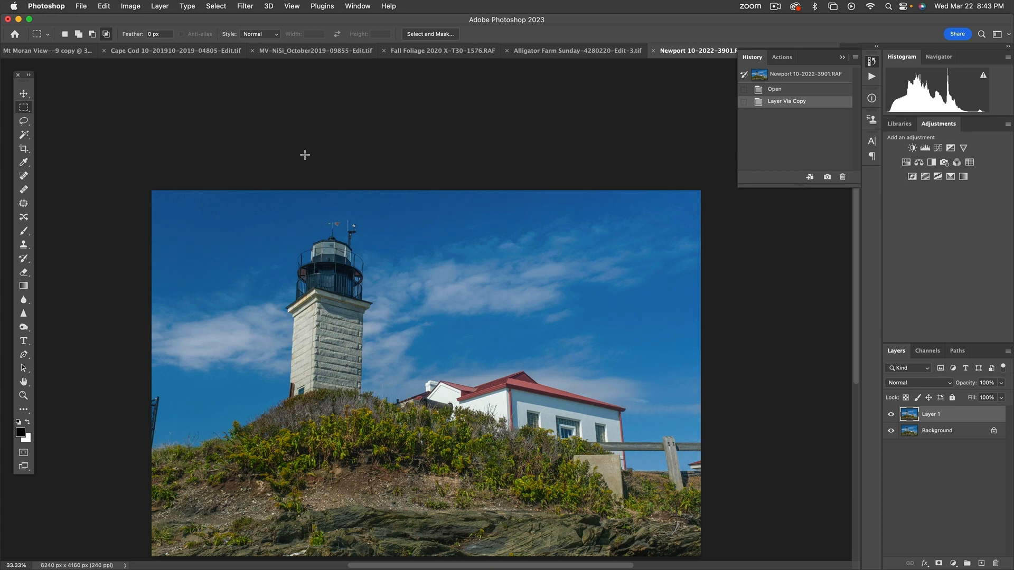
pyautogui.hotkey('ctrl', 'r')
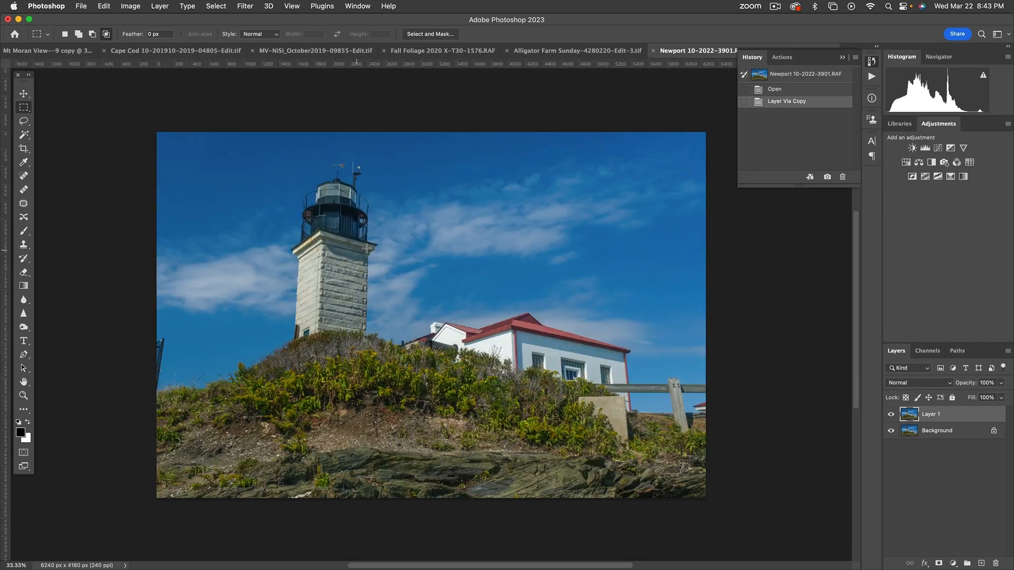
pyautogui.moveTo(7, 265); pyautogui.dragTo(290, 271)
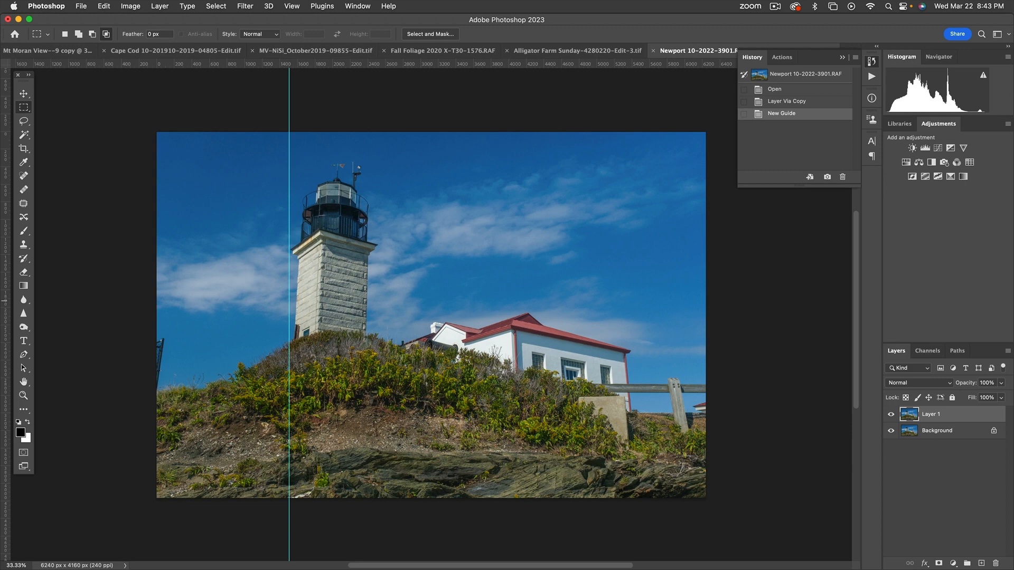
# Step: Place a second vertical guide beside the lighthouse tower's right edge, and pull Layer 1's upper corners outward with Free Transform to straighten the verticals
pyautogui.moveTo(4, 304); pyautogui.dragTo(381, 315)
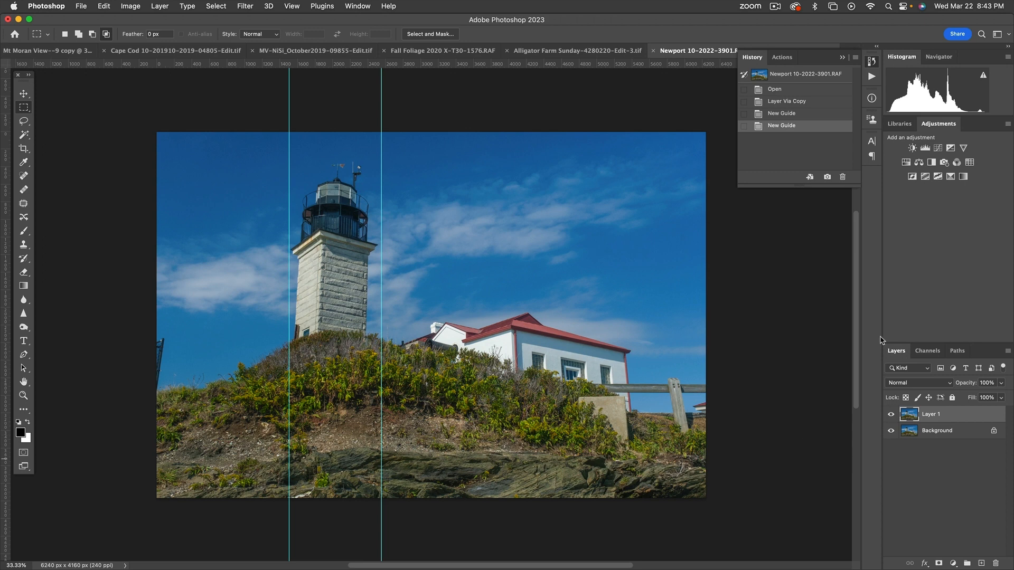
pyautogui.click(105, 6)
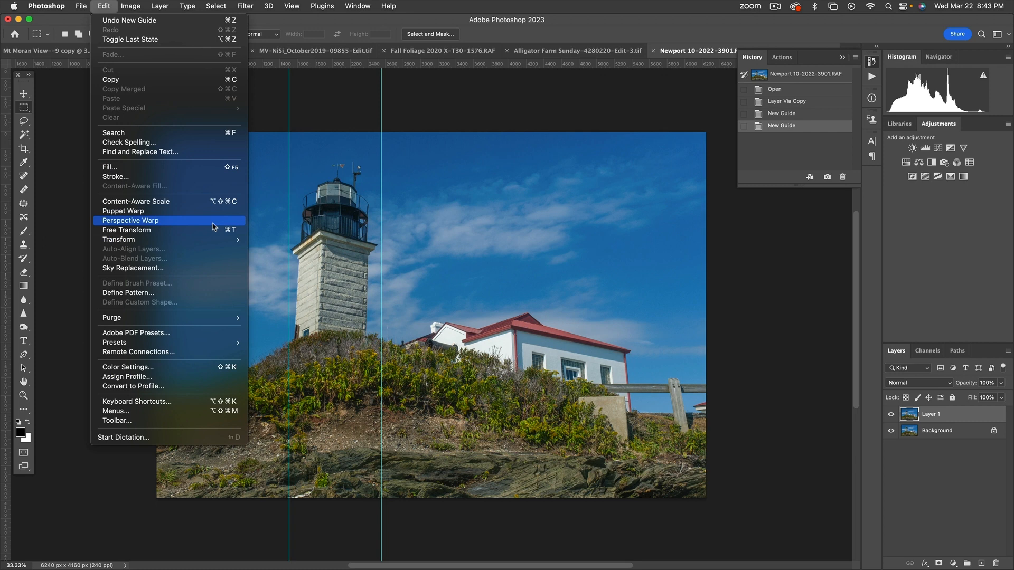
pyautogui.click(237, 230)
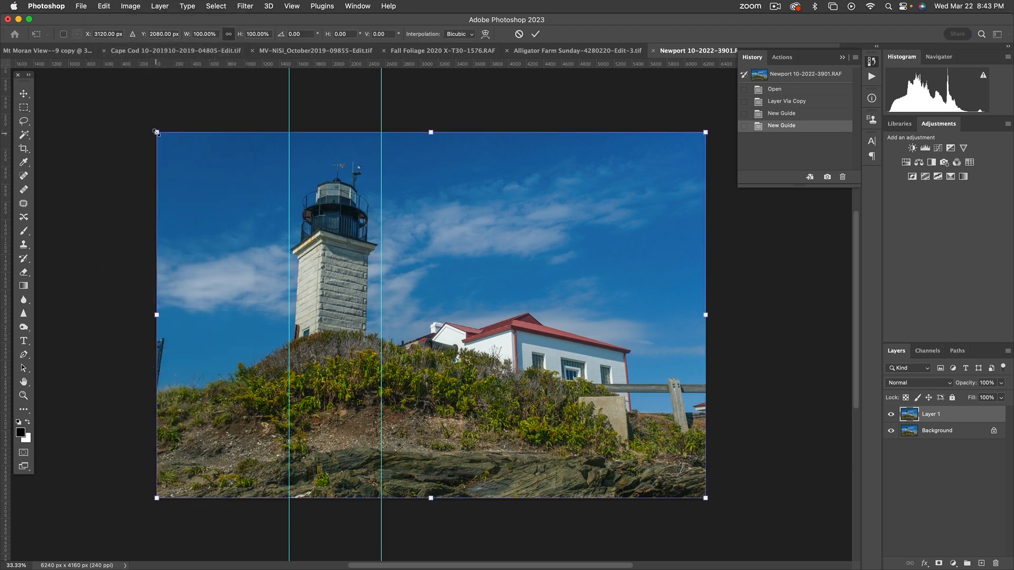
pyautogui.moveTo(149, 128)
pyautogui.mouseDown()
pyautogui.moveTo(118, 103)
pyautogui.moveTo(120, 118)
pyautogui.moveTo(172, 132)
pyautogui.moveTo(157, 140)
pyautogui.mouseUp()
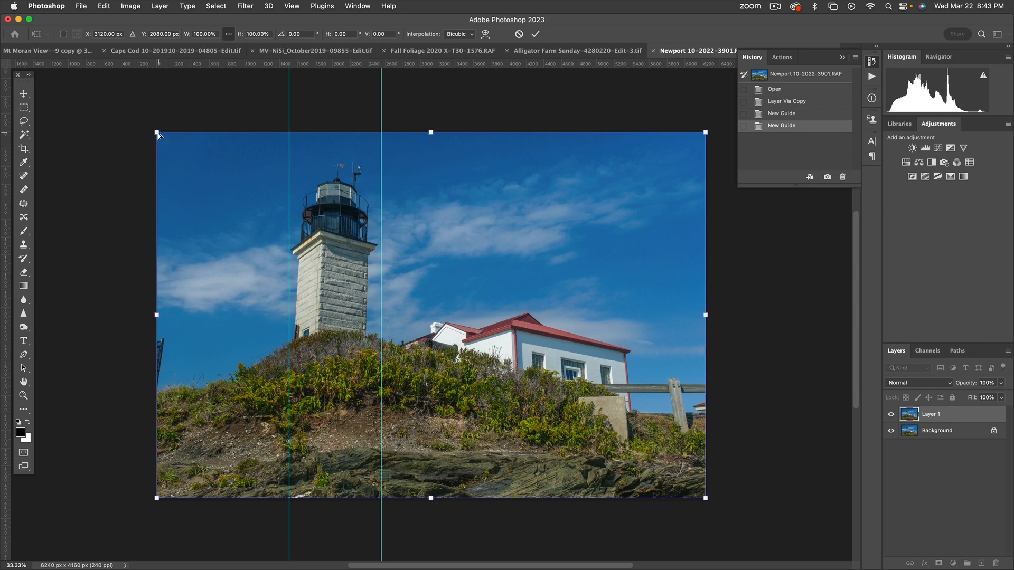
pyautogui.moveTo(153, 133); pyautogui.dragTo(130, 133)
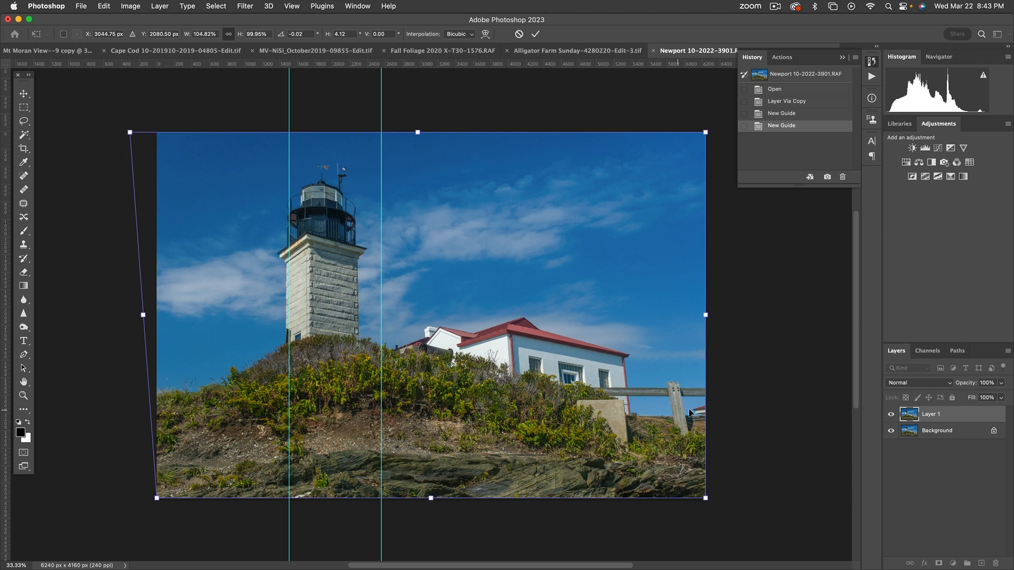
pyautogui.moveTo(707, 134); pyautogui.dragTo(752, 101)
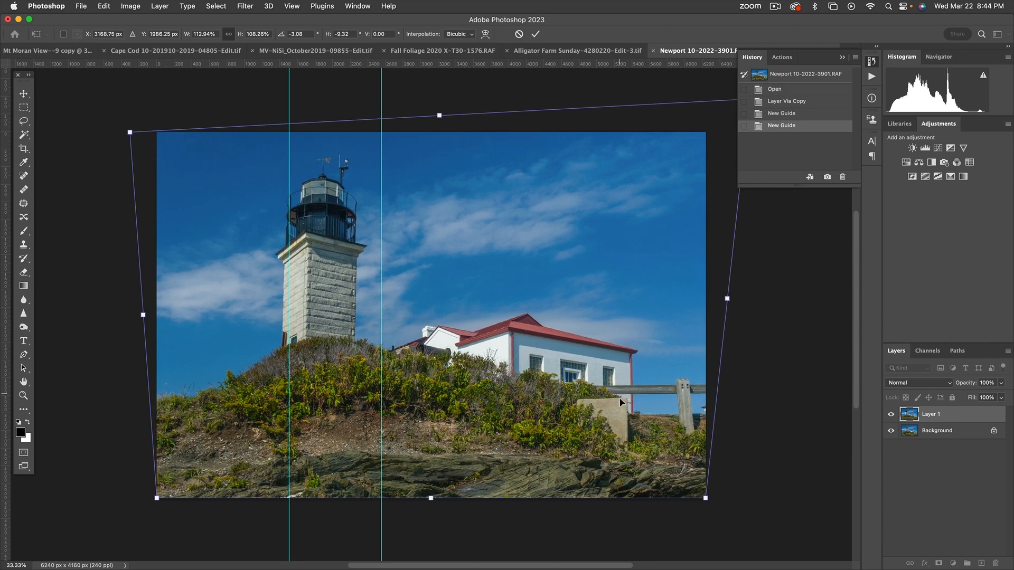
# Step: Add a vertical guide at the white house's right corner, fine-tune both upper transform corners against the guides and apply the transform
pyautogui.moveTo(4, 275); pyautogui.dragTo(637, 312)
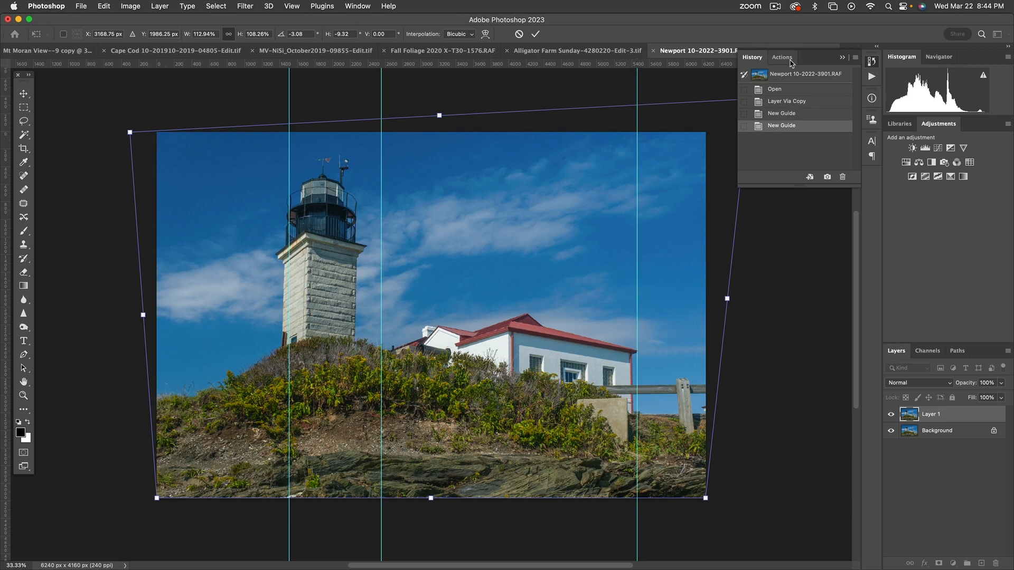
pyautogui.click(842, 57)
pyautogui.moveTo(750, 100); pyautogui.dragTo(755, 100)
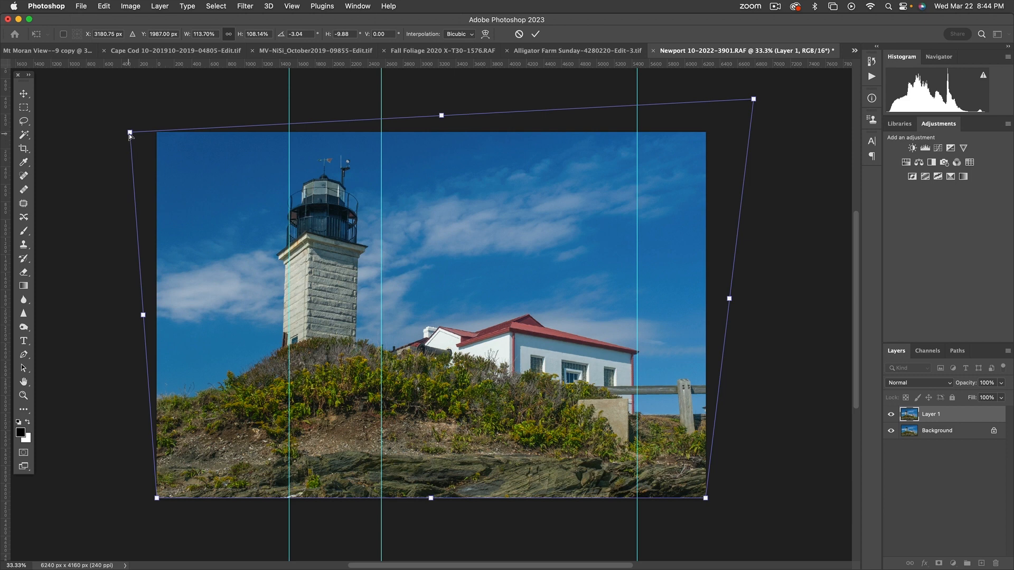
pyautogui.moveTo(130, 132); pyautogui.dragTo(115, 131)
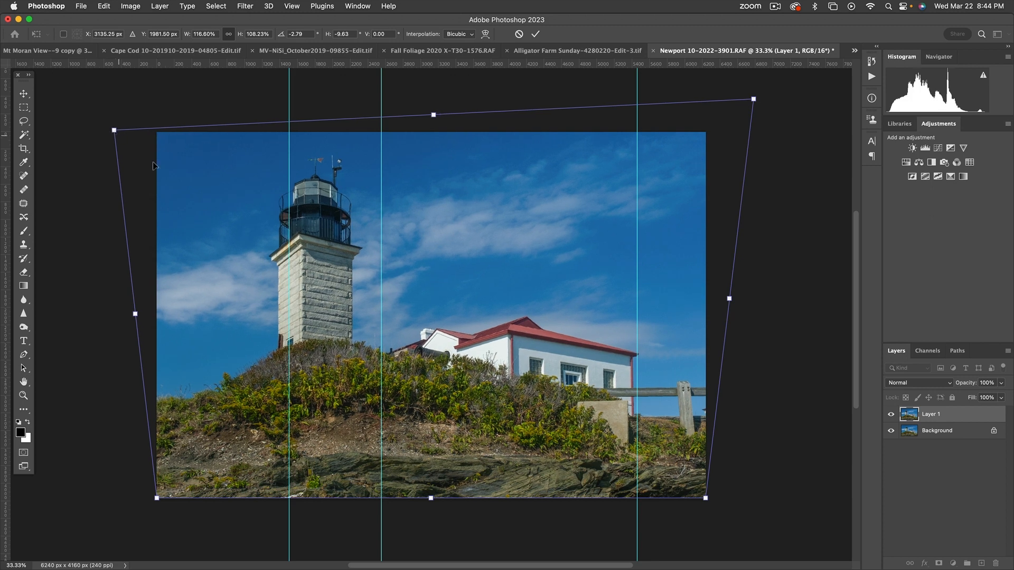
pyautogui.moveTo(756, 102); pyautogui.dragTo(759, 101)
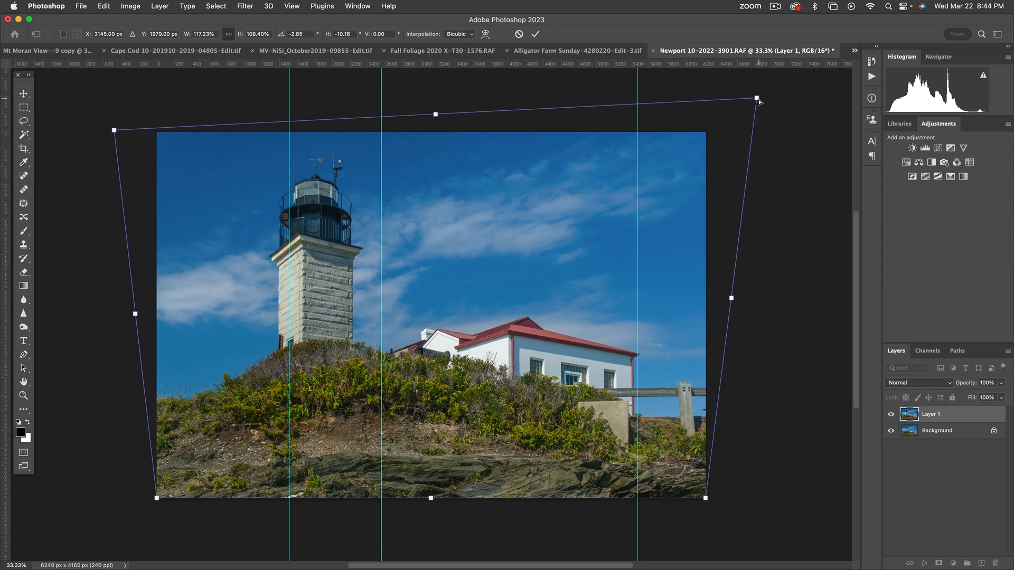
pyautogui.press('Escape')
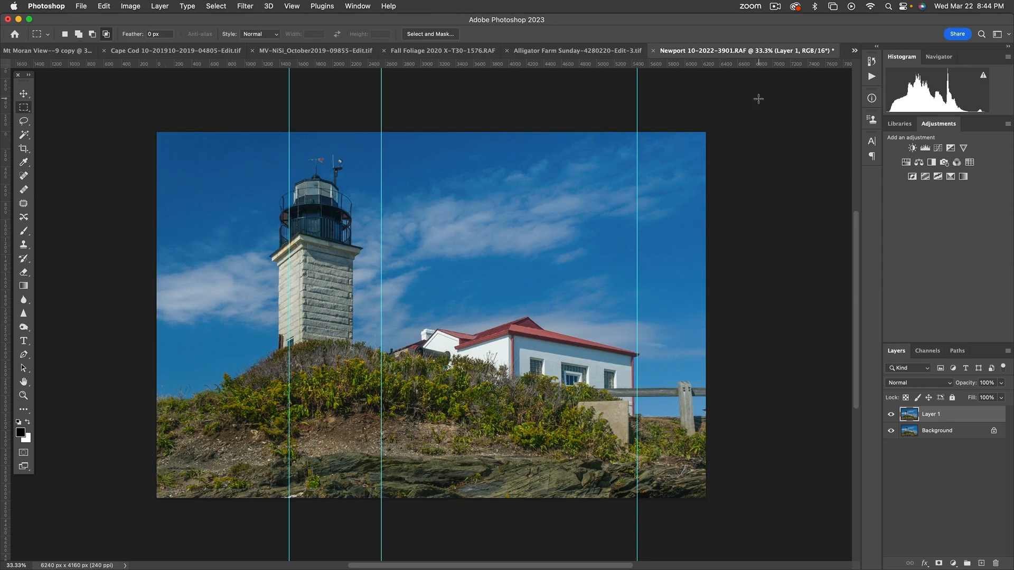
# Step: Place a horizontal guide across the lighthouse's lantern gallery at about 968 px
pyautogui.hscroll(8, 758, 99)
pyautogui.scroll(3, 759, 99)
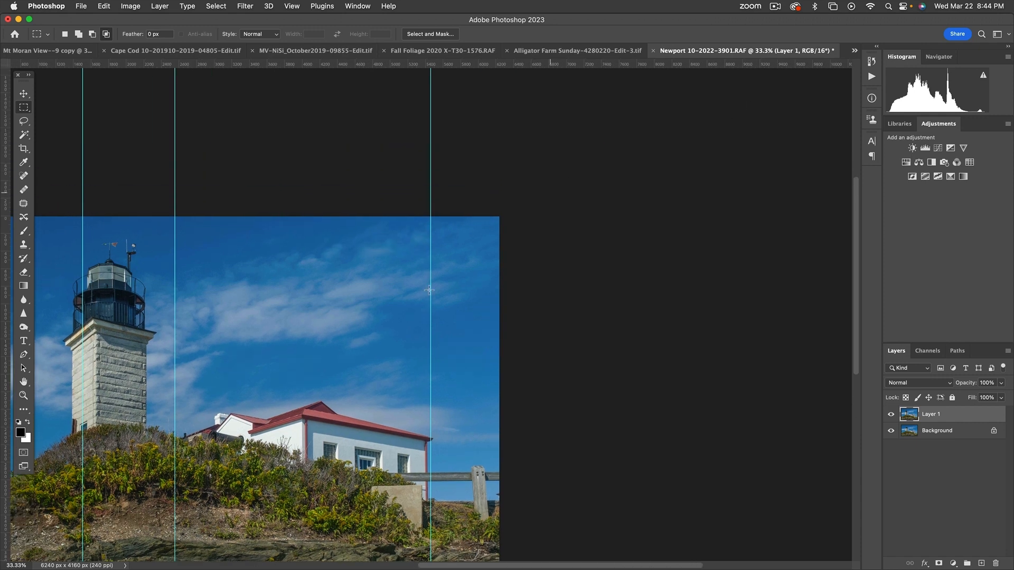
pyautogui.moveTo(257, 435); pyautogui.dragTo(459, 363)
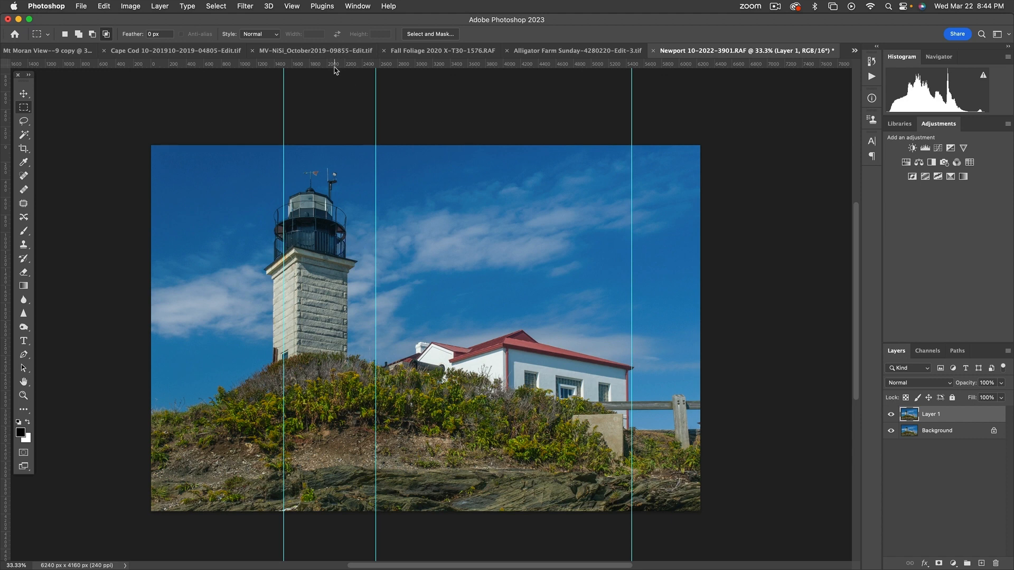
pyautogui.moveTo(335, 67); pyautogui.dragTo(328, 230)
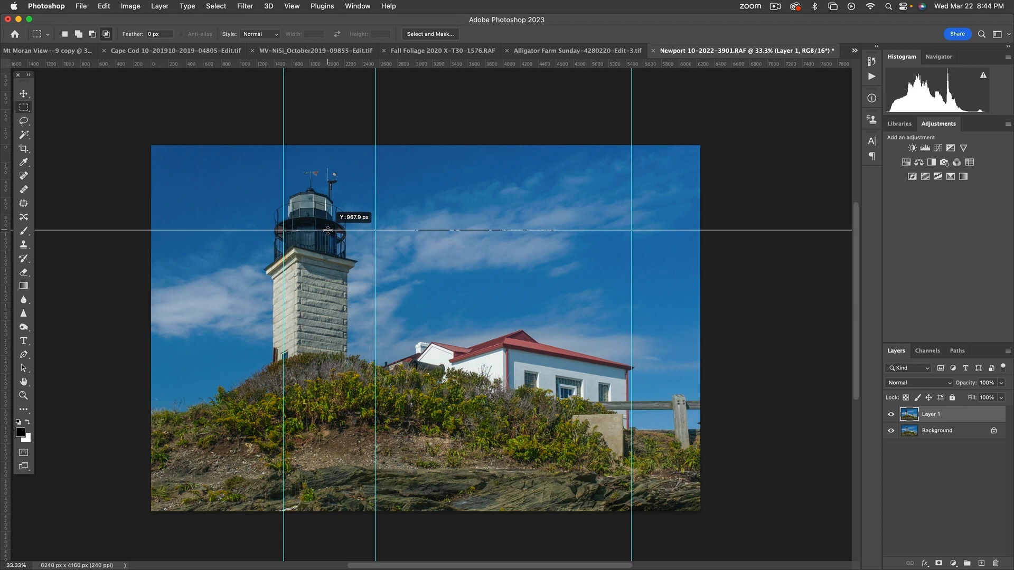
pyautogui.moveTo(327, 231); pyautogui.dragTo(328, 231)
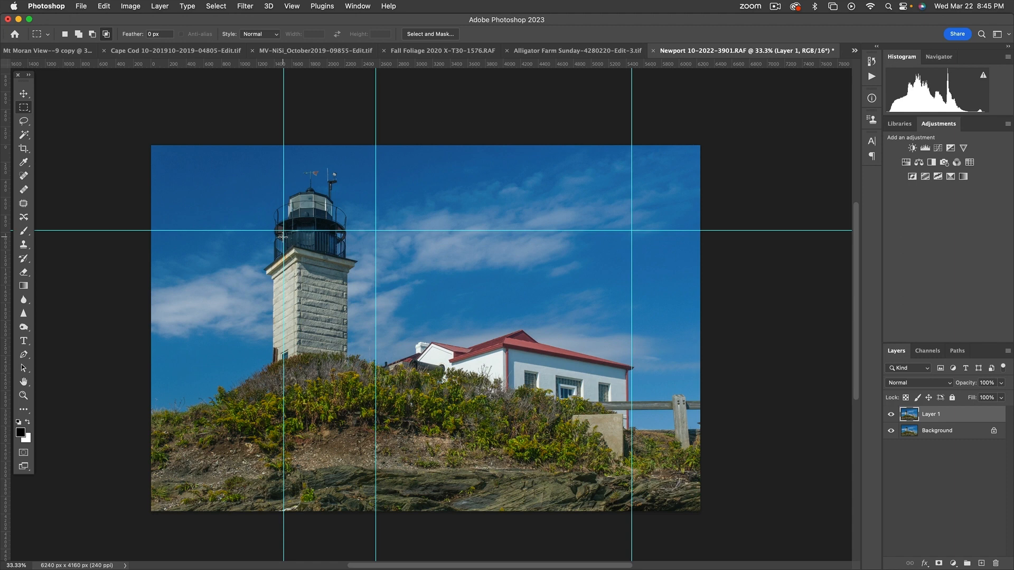
# Step: Lasso loosely around the lighthouse's lantern and cornice, and copy the selected area onto a new layer
pyautogui.press('l')
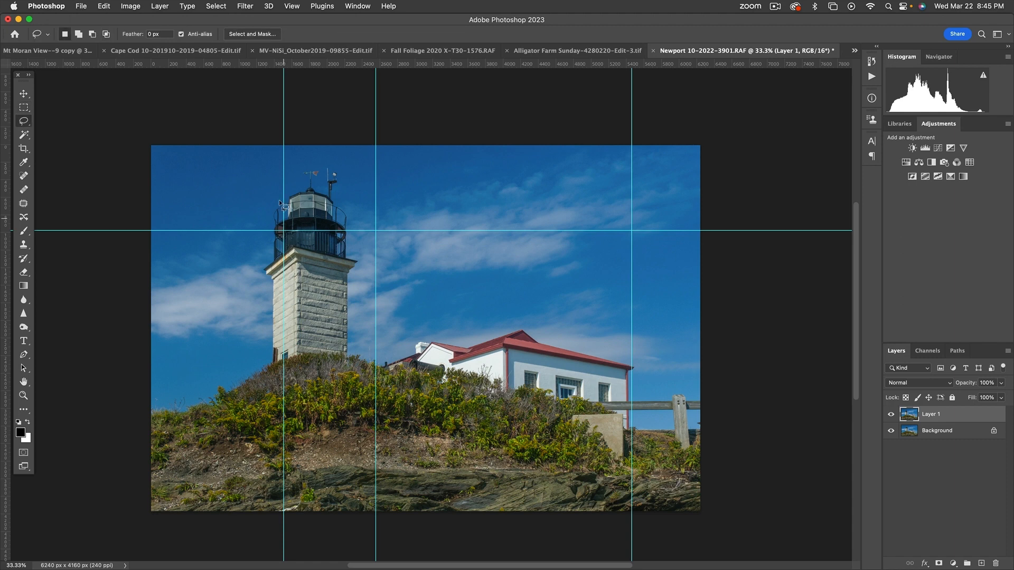
pyautogui.moveTo(251, 156)
pyautogui.mouseDown()
pyautogui.moveTo(332, 152)
pyautogui.moveTo(377, 167)
pyautogui.moveTo(382, 265)
pyautogui.moveTo(364, 282)
pyautogui.moveTo(338, 283)
pyautogui.mouseUp()
pyautogui.moveTo(237, 195); pyautogui.dragTo(235, 193)
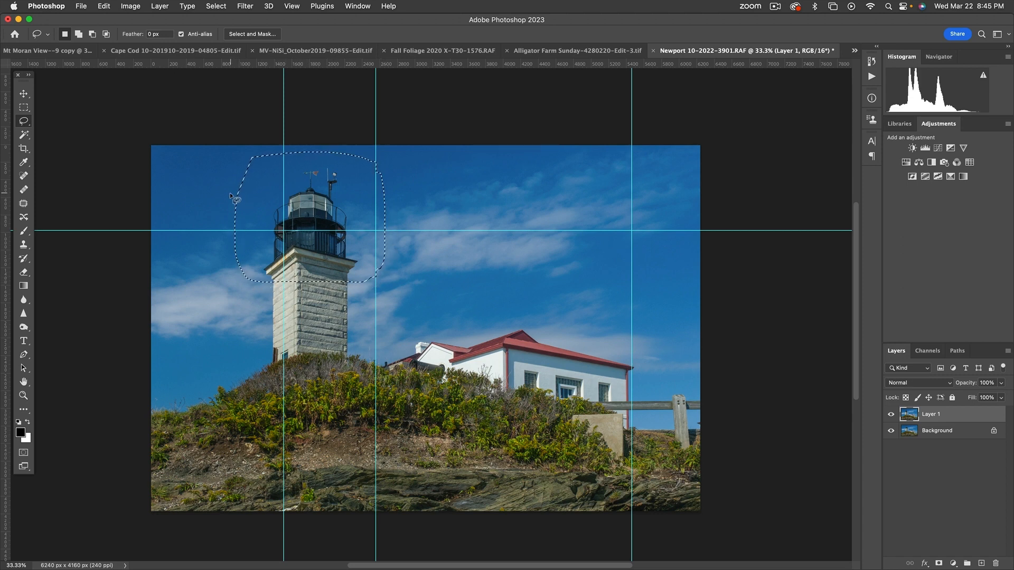
pyautogui.press('super+c')
pyautogui.press('super+v')
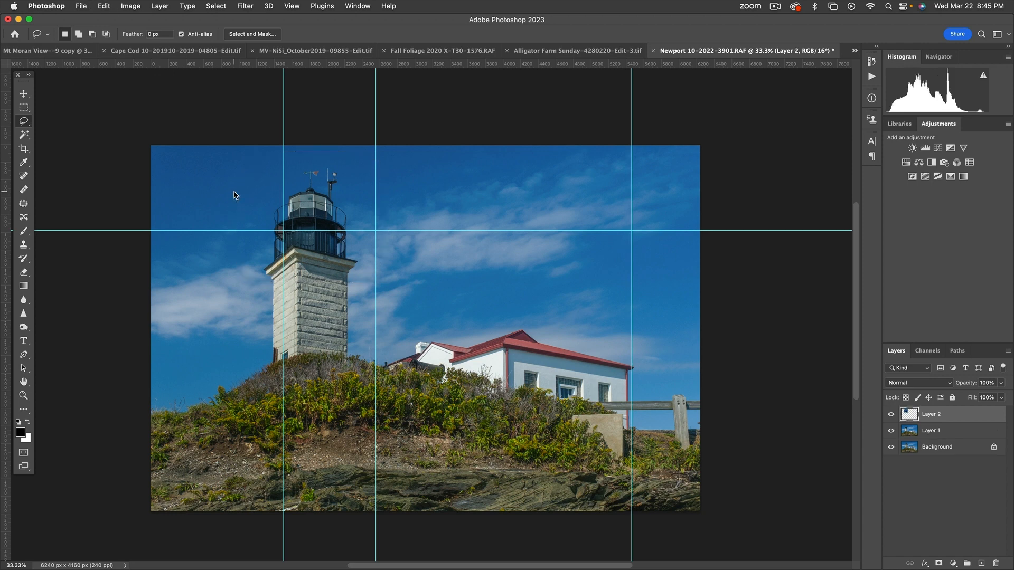
# Step: Hide Layer 1 and the Background to check the copied lighthouse top on its own, and show them again
pyautogui.click(892, 432)
pyautogui.click(891, 447)
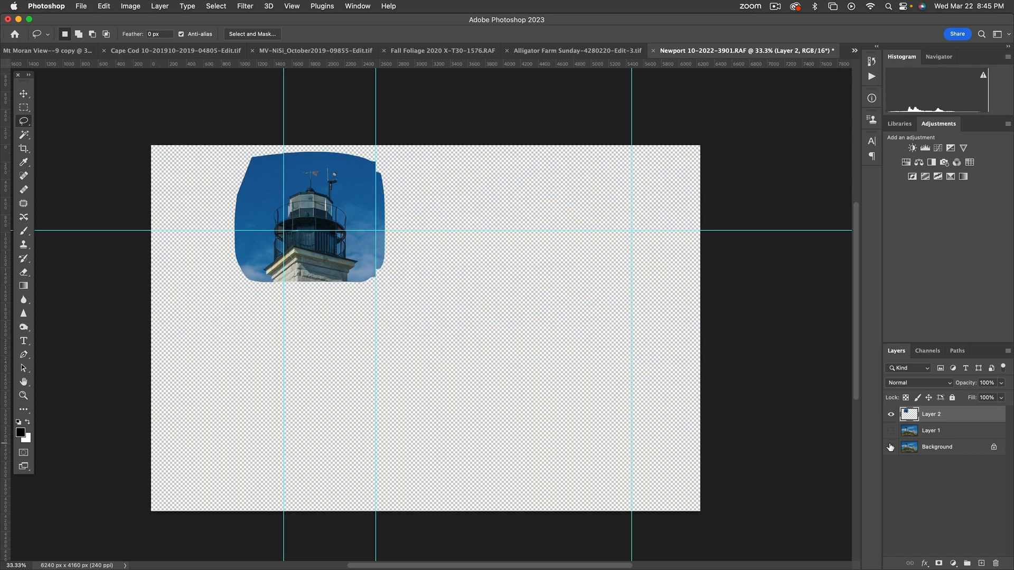
pyautogui.click(891, 447)
pyautogui.click(891, 431)
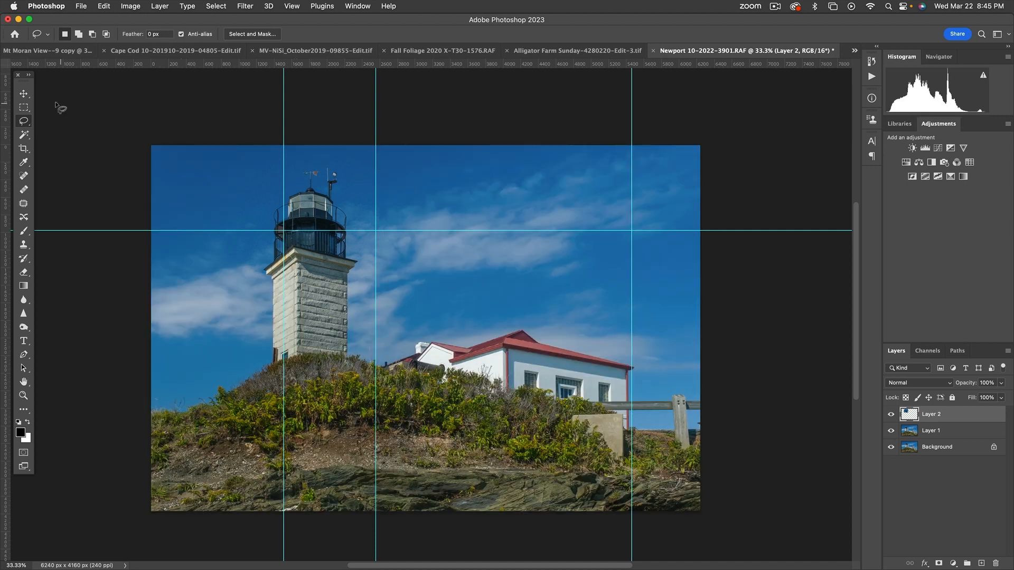
# Step: Remove the three vertical guides from the lighthouse photo with the Move tool
pyautogui.click(24, 93)
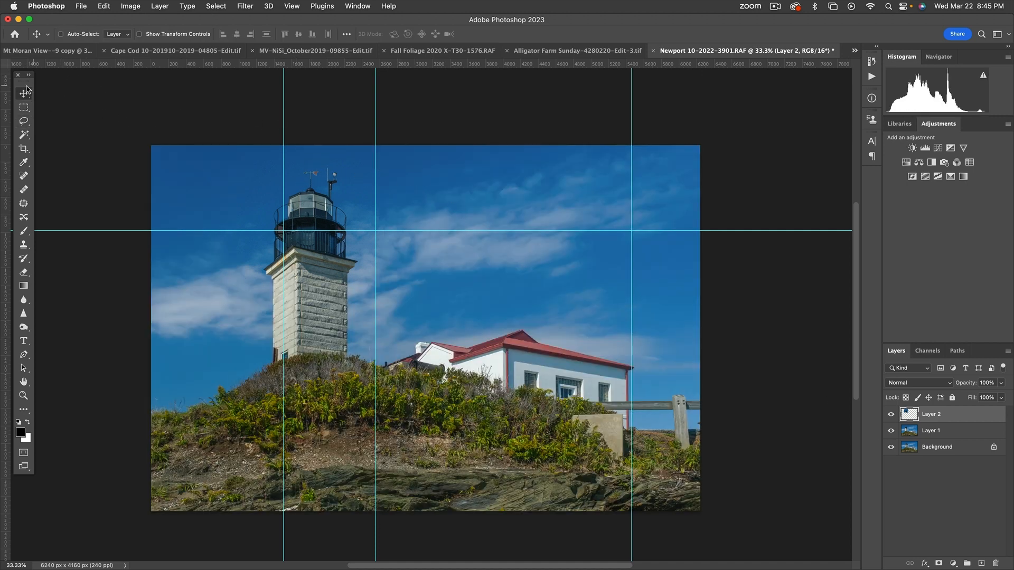
pyautogui.moveTo(283, 116); pyautogui.dragTo(281, 63)
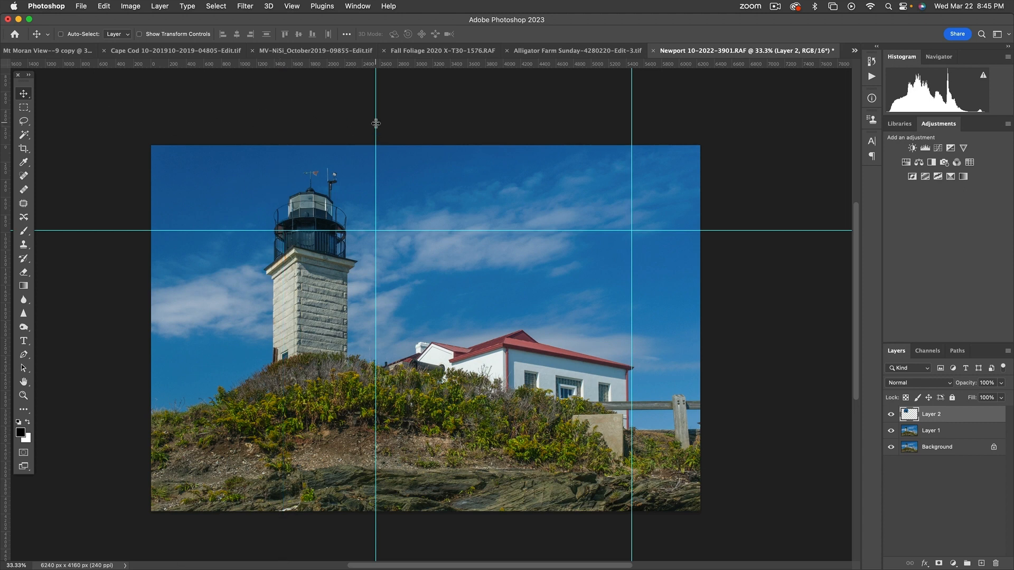
pyautogui.moveTo(375, 100); pyautogui.dragTo(374, 64)
pyautogui.moveTo(632, 128); pyautogui.dragTo(604, 63)
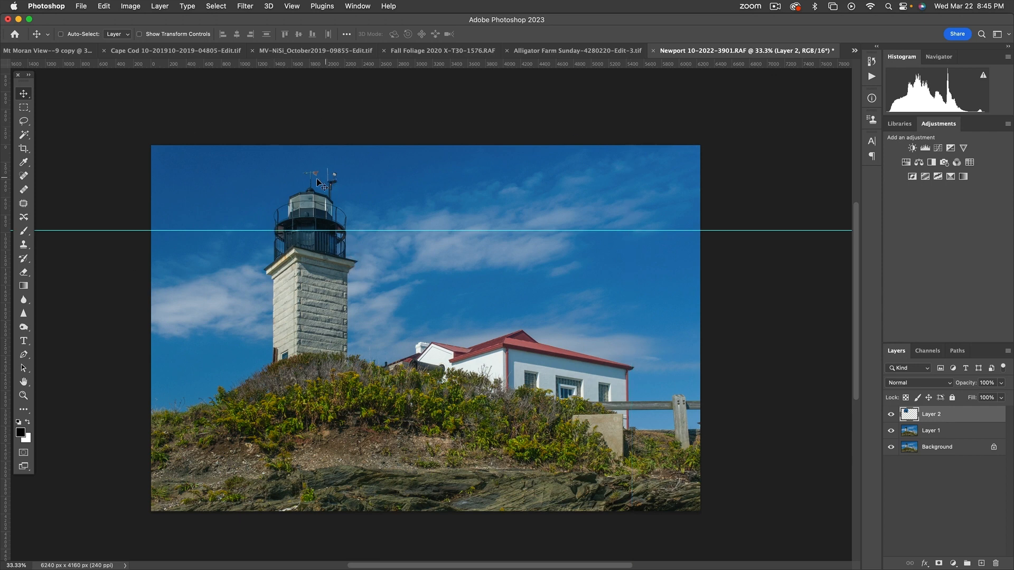
# Step: Start a Warp transform on the copied lighthouse top and open the warp grid's density setting
pyautogui.click(104, 6)
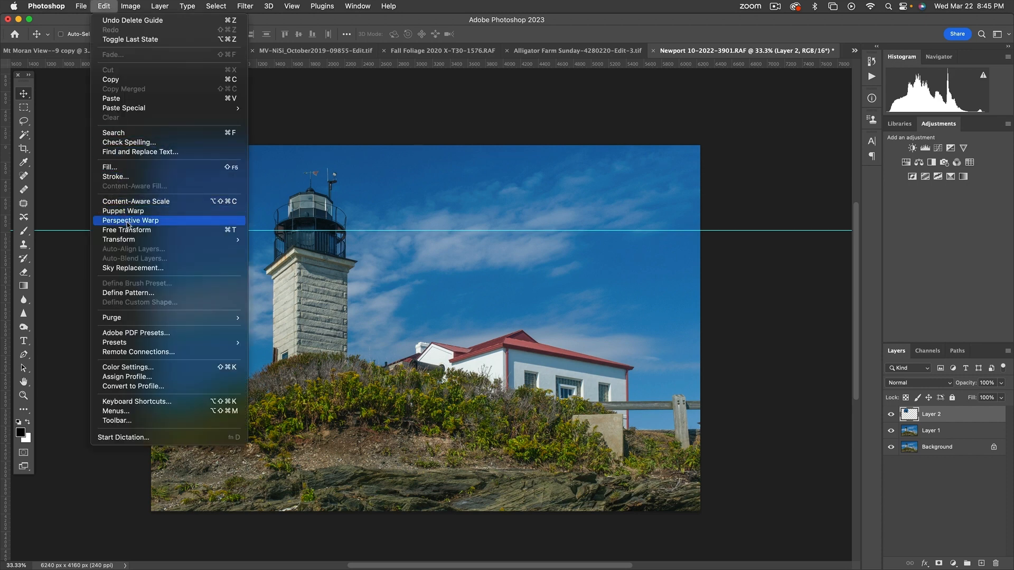
pyautogui.moveTo(133, 241)
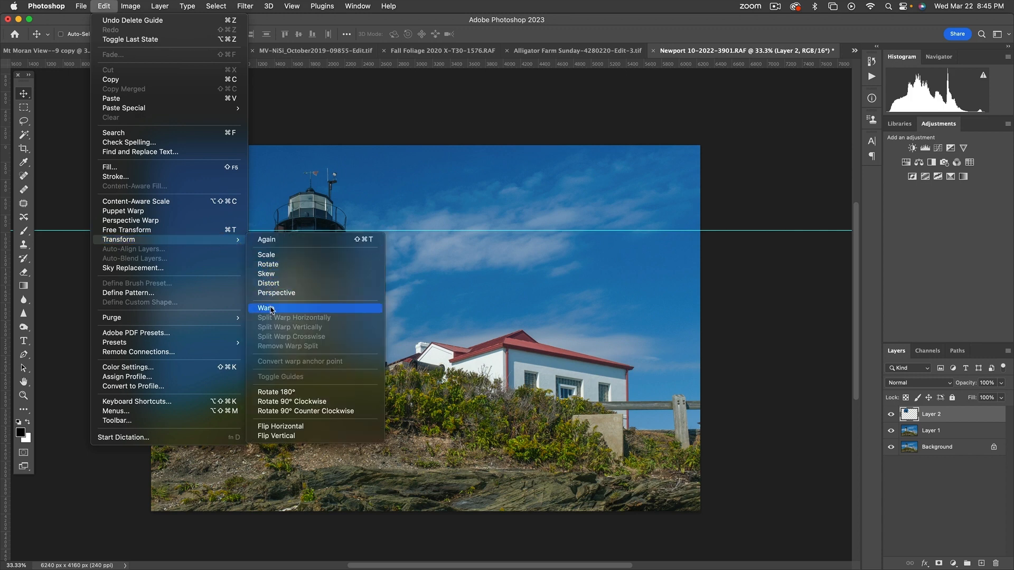
pyautogui.click(269, 308)
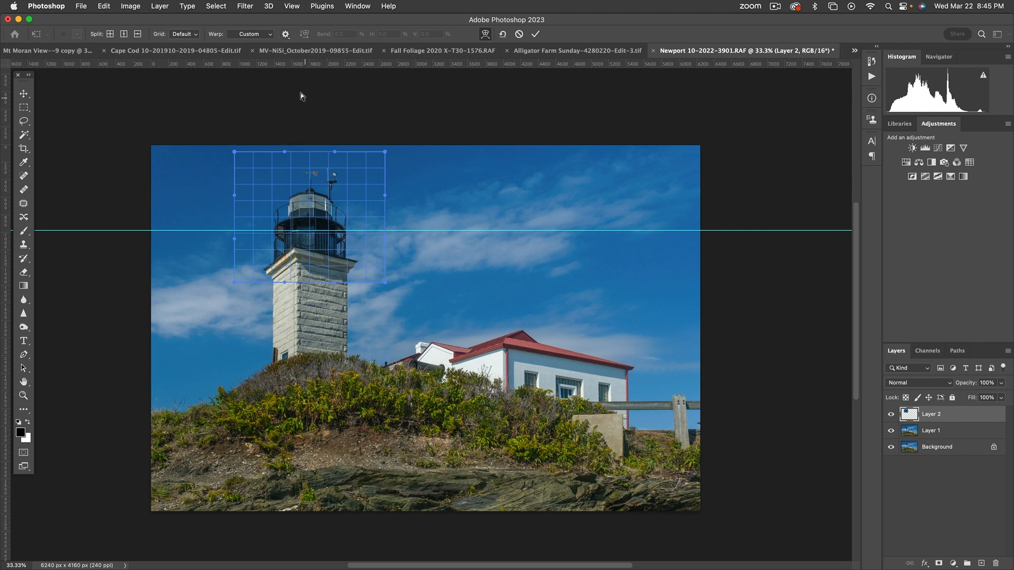
pyautogui.click(287, 35)
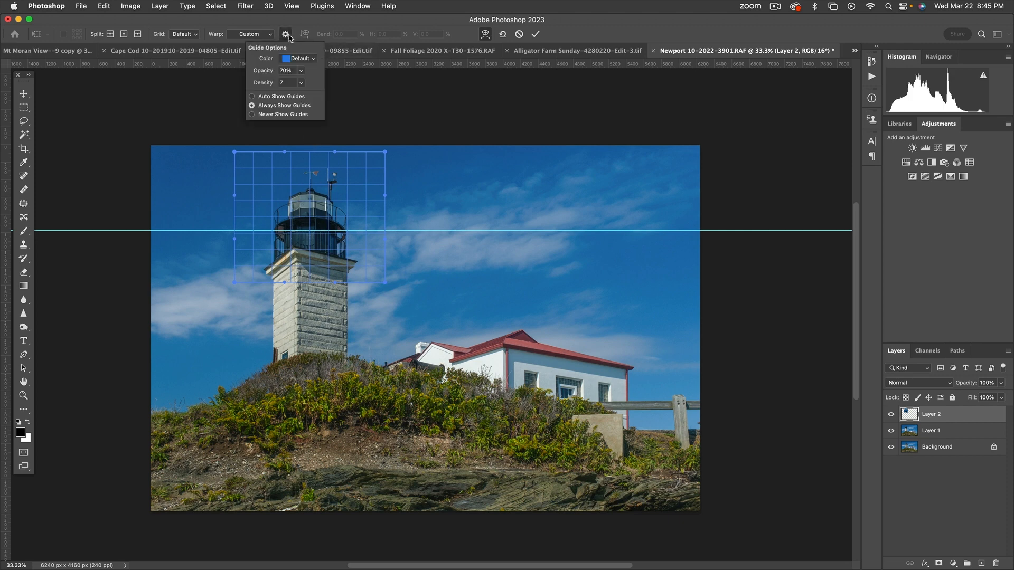
pyautogui.click(302, 83)
pyautogui.moveTo(306, 96)
pyautogui.mouseDown()
pyautogui.moveTo(277, 99)
pyautogui.moveTo(302, 100)
pyautogui.mouseUp()
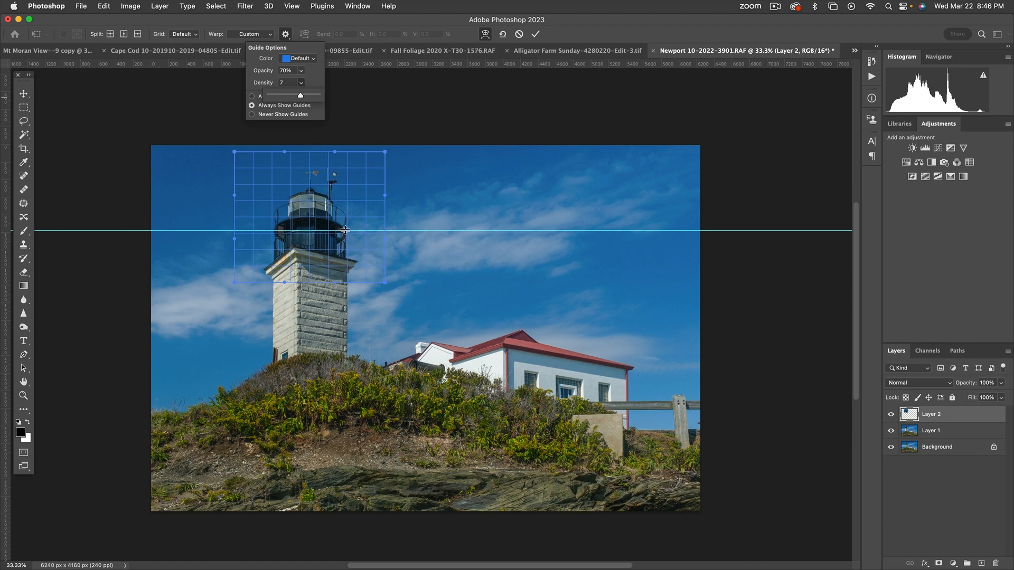
# Step: Warp the lantern gallery level, check it against a new horizontal guide, apply the warp and remove the guide
pyautogui.moveTo(136, 229); pyautogui.dragTo(139, 58)
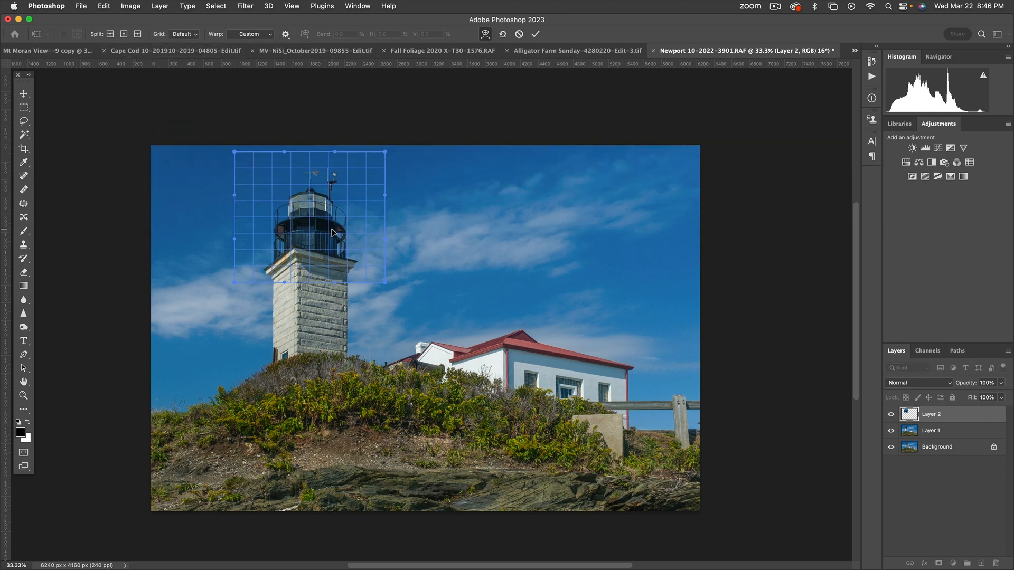
pyautogui.moveTo(346, 231); pyautogui.dragTo(345, 227)
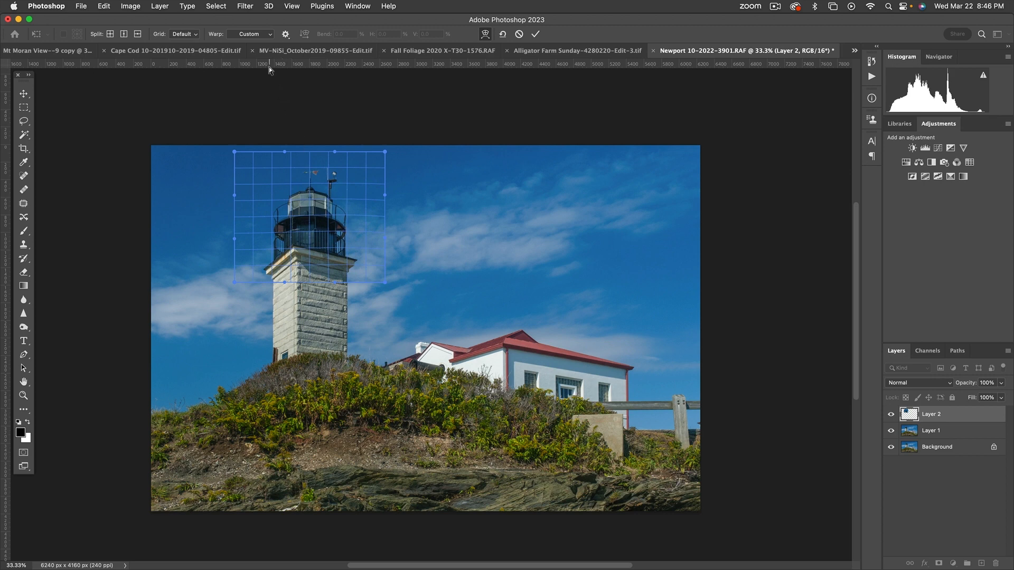
pyautogui.moveTo(269, 64); pyautogui.dragTo(227, 231)
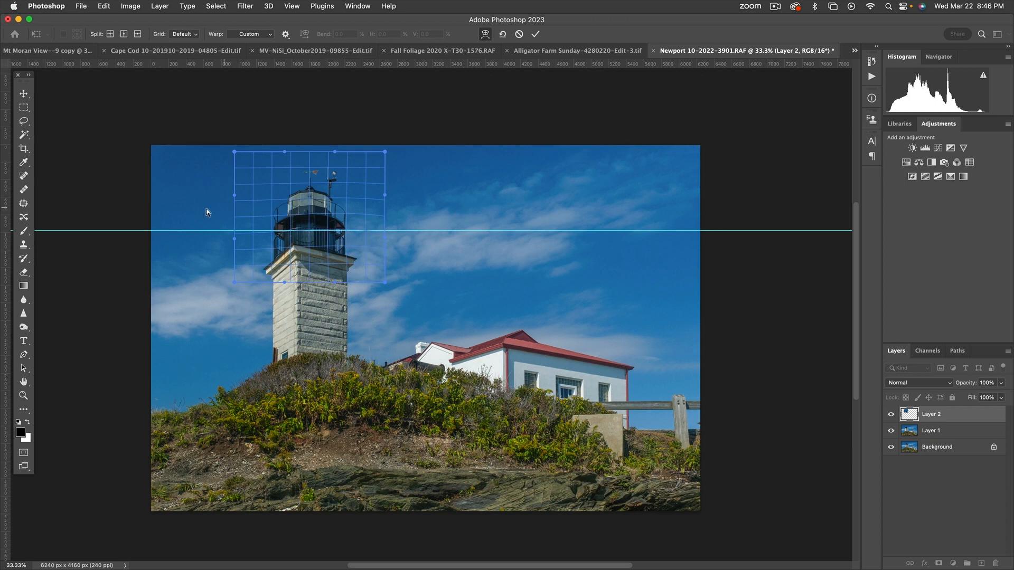
pyautogui.press('Return')
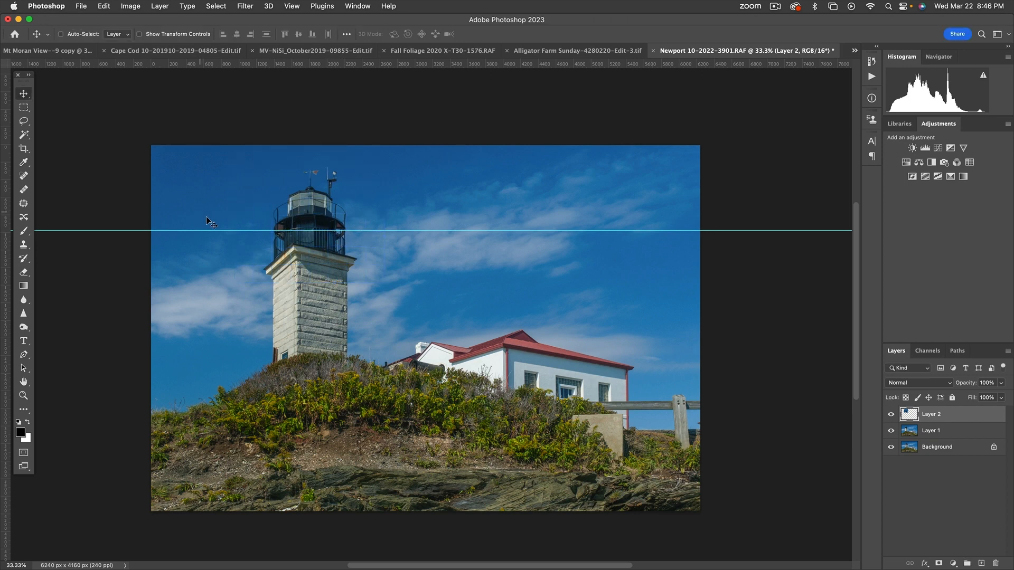
pyautogui.moveTo(115, 230); pyautogui.dragTo(161, 49)
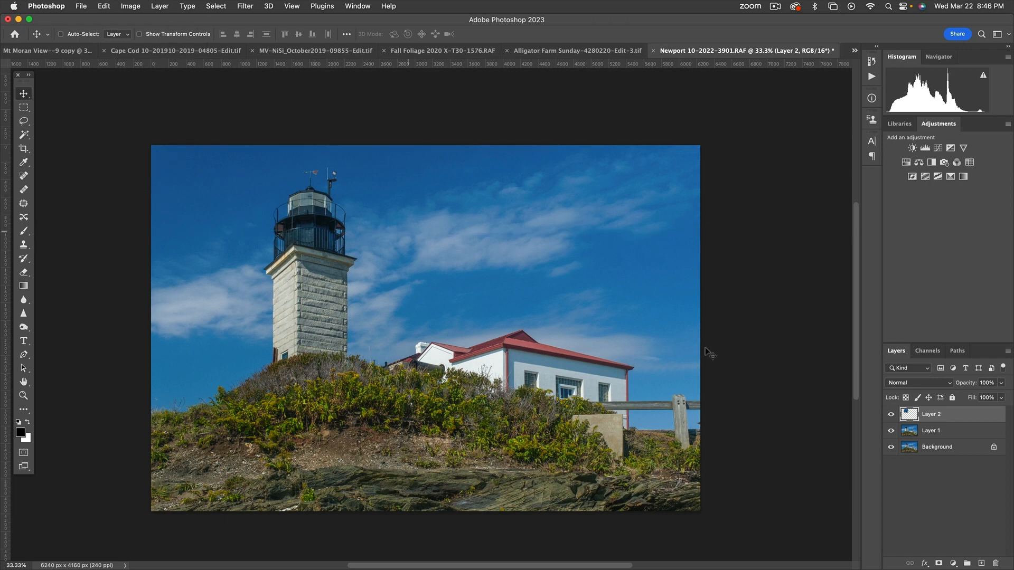
# Step: Toggle Layer 2 and Layer 1 off and on to compare the corrected lighthouse with the original photo
pyautogui.click(893, 415)
pyautogui.click(892, 415)
pyautogui.click(893, 416)
pyautogui.click(893, 418)
pyautogui.click(892, 417)
pyautogui.click(893, 417)
pyautogui.click(892, 417)
pyautogui.click(892, 417)
pyautogui.click(893, 417)
pyautogui.click(891, 416)
pyautogui.click(892, 430)
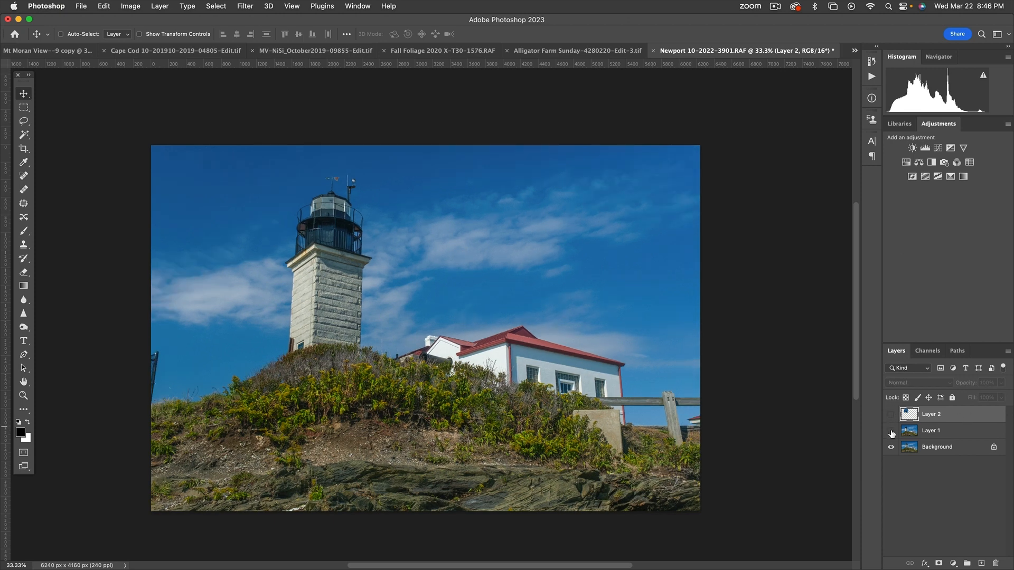
pyautogui.click(892, 414)
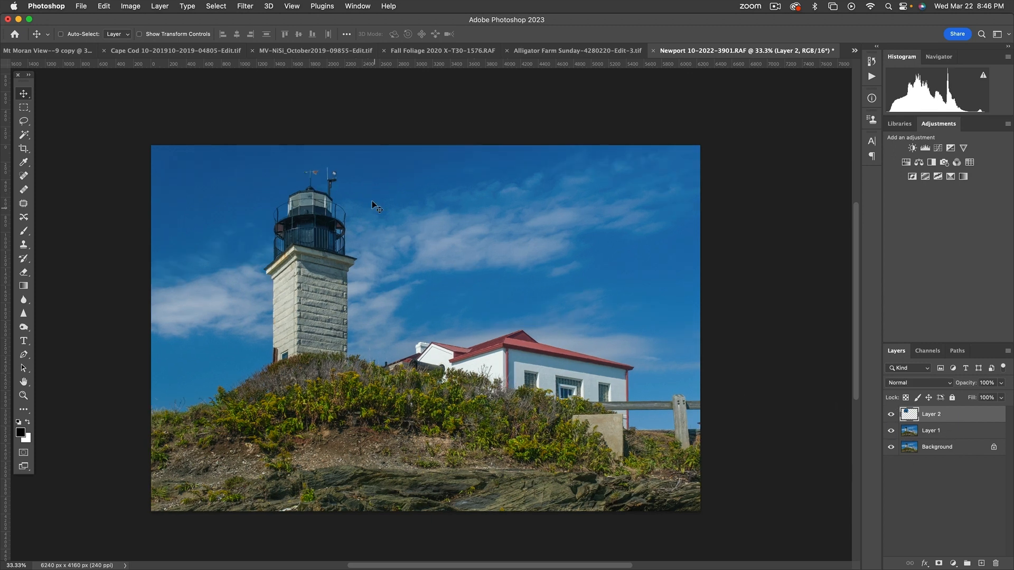
# Step: Toggle Layer 2's visibility repeatedly to compare the lantern gallery before and after the warp
pyautogui.click(892, 415)
pyautogui.click(892, 416)
pyautogui.click(891, 415)
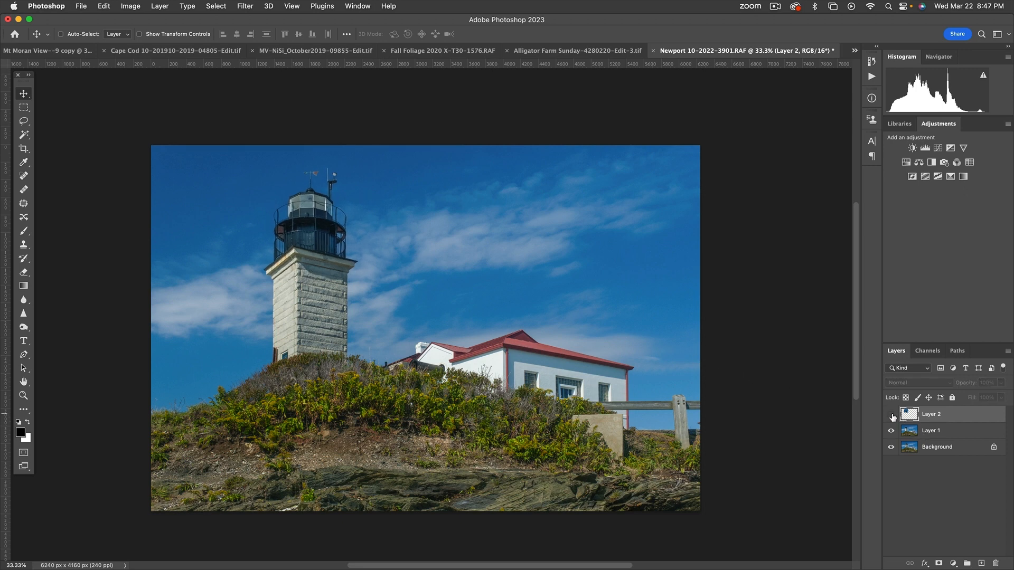
pyautogui.click(892, 415)
pyautogui.click(891, 415)
pyautogui.click(891, 416)
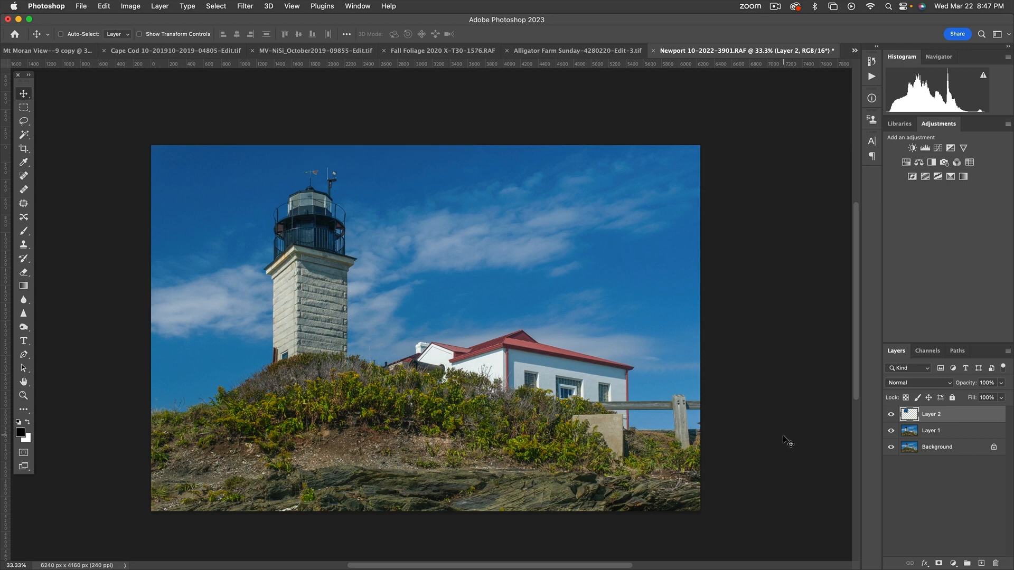
# Step: Lasso the area around the fence post beside the house and copy it from Layer 1 onto a new layer
pyautogui.press('l')
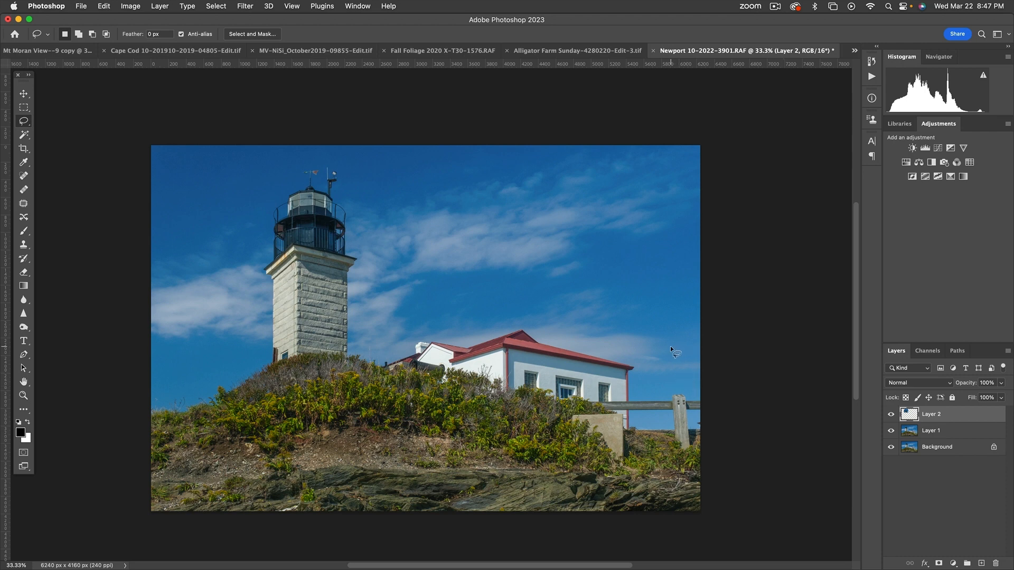
pyautogui.moveTo(672, 348)
pyautogui.mouseDown()
pyautogui.moveTo(651, 362)
pyautogui.moveTo(647, 420)
pyautogui.moveTo(664, 463)
pyautogui.moveTo(709, 481)
pyautogui.moveTo(736, 389)
pyautogui.moveTo(733, 354)
pyautogui.mouseUp()
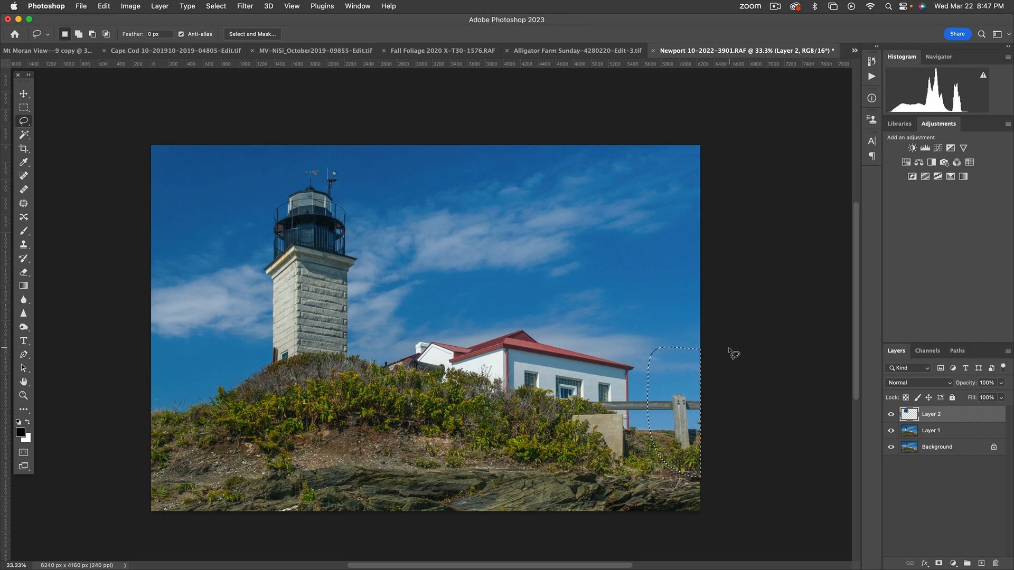
pyautogui.press('super+c')
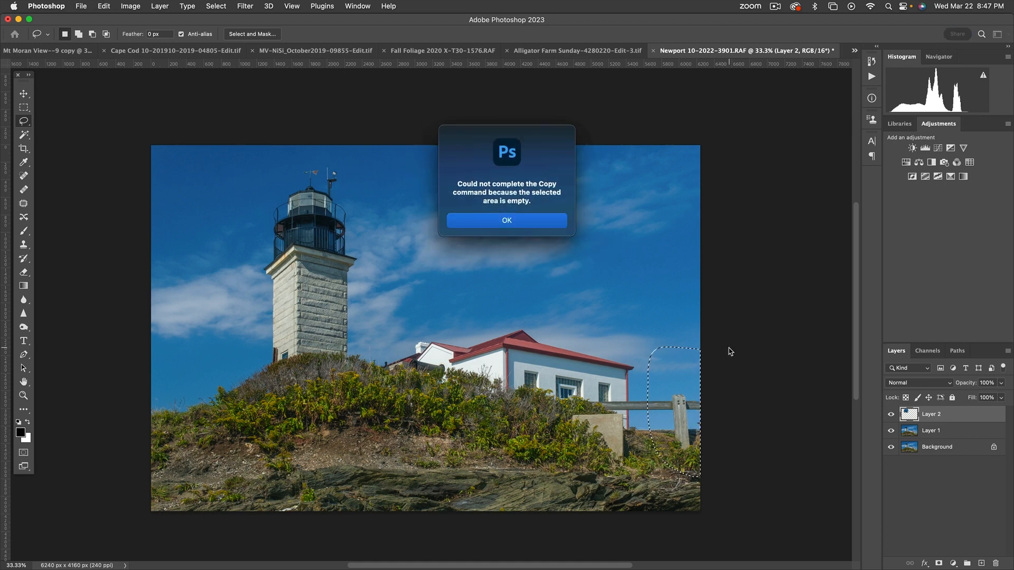
pyautogui.click(539, 221)
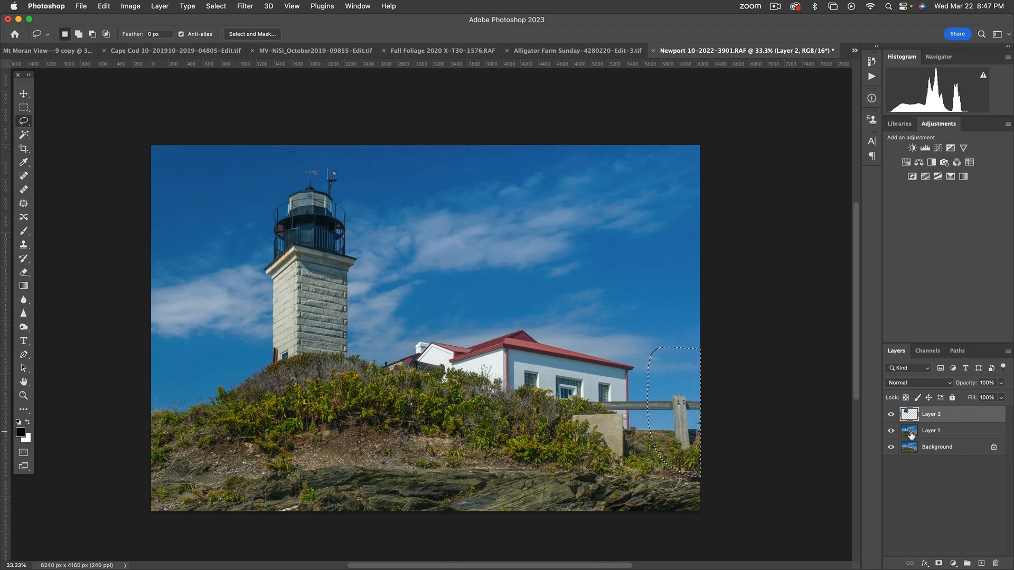
pyautogui.click(911, 432)
pyautogui.press('super+c')
pyautogui.press('super+v')
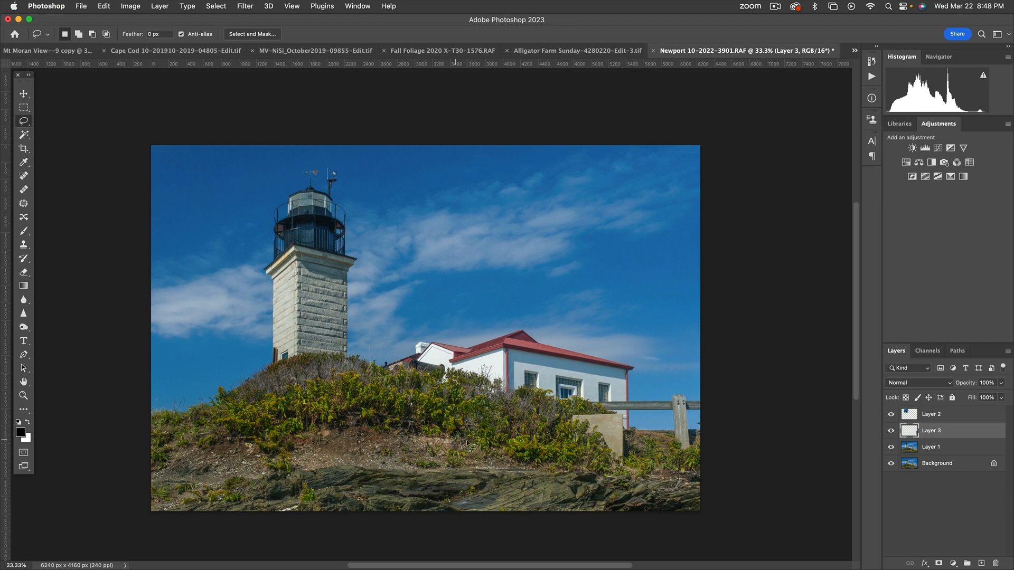
# Step: Warp the copied fence post so it stands upright and apply the warp
pyautogui.click(104, 7)
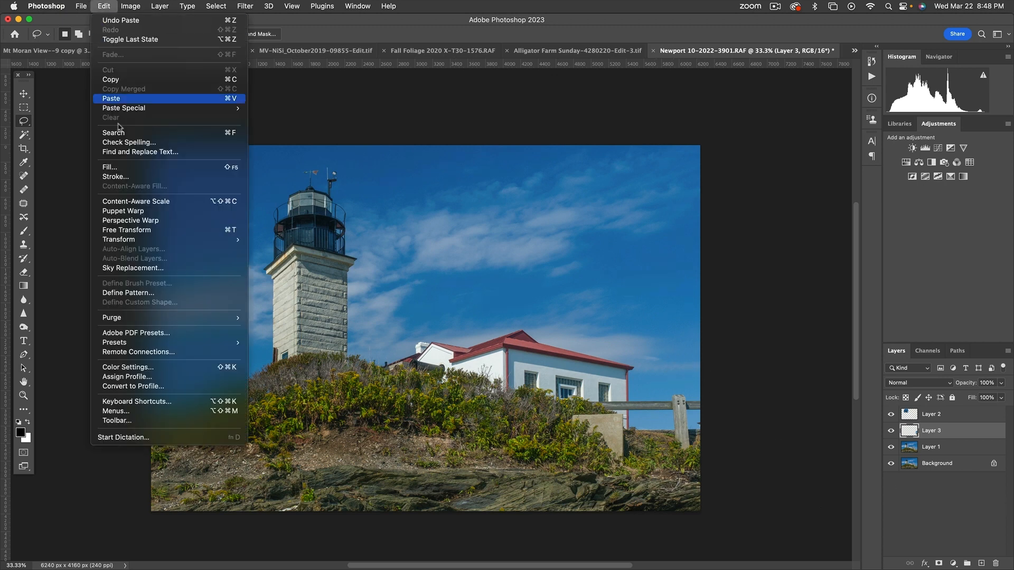
pyautogui.moveTo(178, 240)
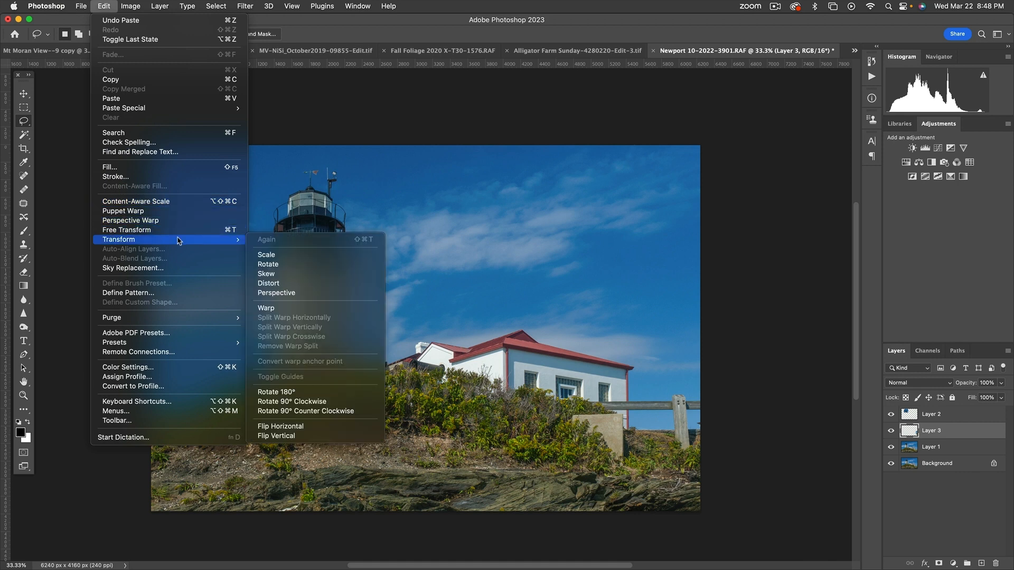
pyautogui.click(266, 307)
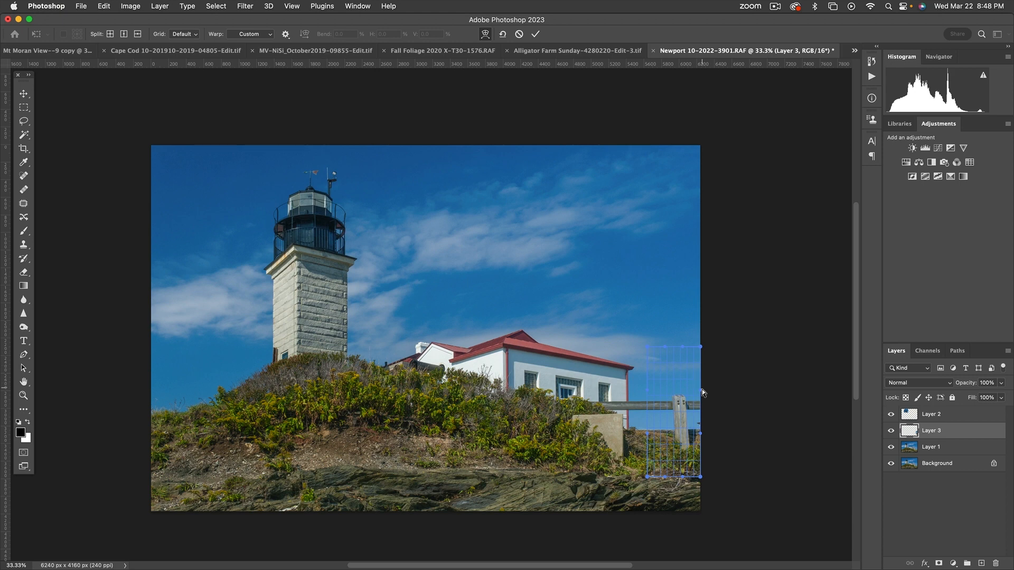
pyautogui.moveTo(701, 393); pyautogui.dragTo(711, 391)
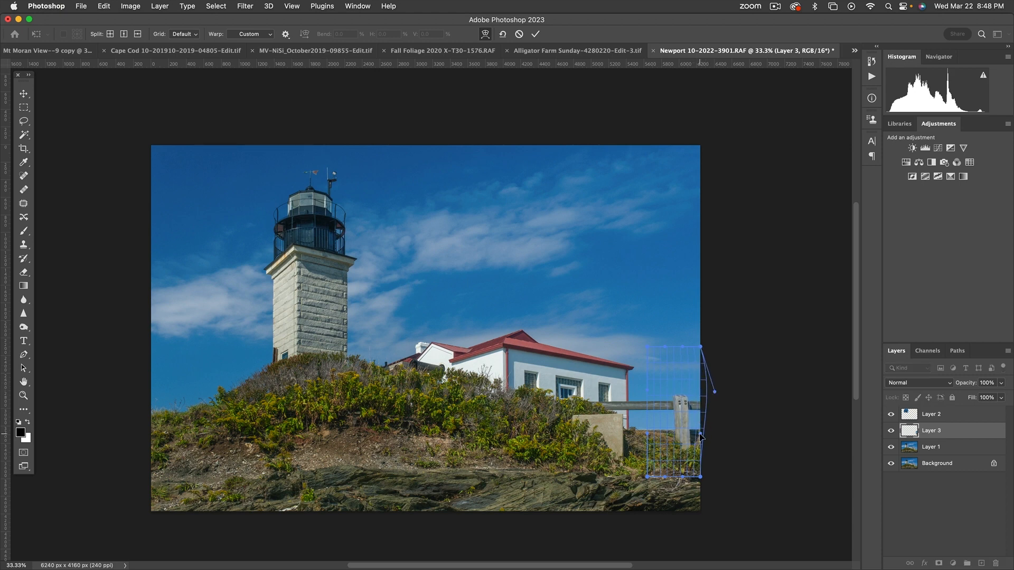
pyautogui.moveTo(698, 434); pyautogui.dragTo(695, 435)
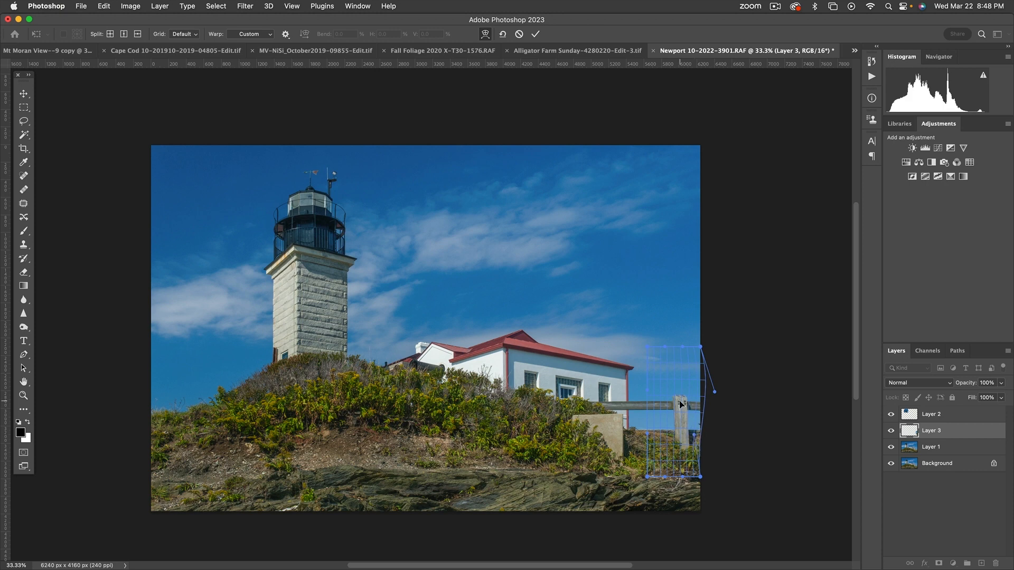
pyautogui.moveTo(680, 401); pyautogui.dragTo(681, 402)
pyautogui.moveTo(647, 405); pyautogui.dragTo(648, 406)
pyautogui.moveTo(681, 402); pyautogui.dragTo(681, 400)
pyautogui.moveTo(702, 348); pyautogui.dragTo(702, 346)
pyautogui.press('Return')
pyautogui.press('l')
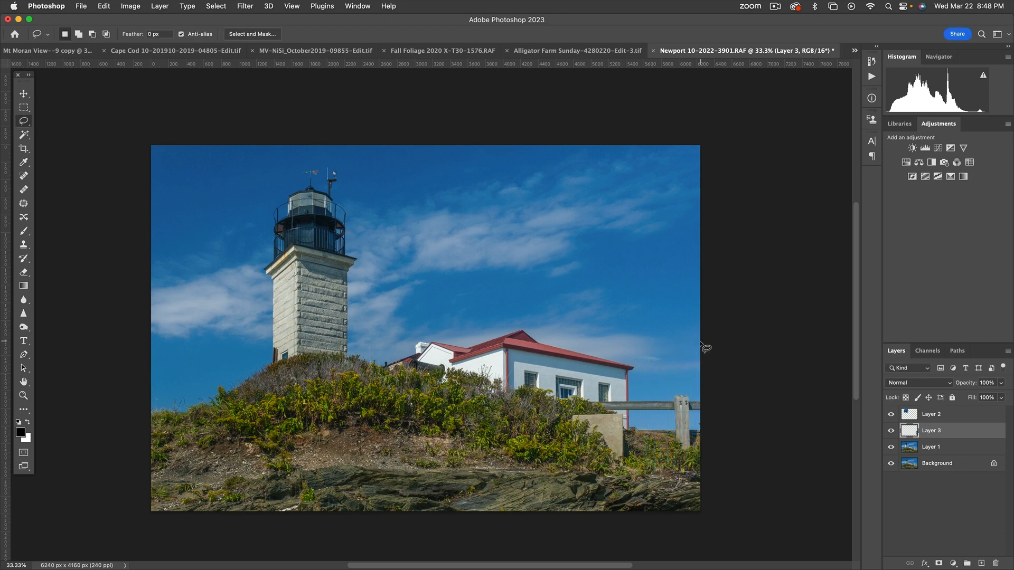
# Step: Toggle Layer 3 off and on to compare the fence post before and after the warp
pyautogui.click(892, 431)
pyautogui.click(891, 431)
pyautogui.click(892, 432)
pyautogui.click(891, 431)
pyautogui.click(892, 432)
pyautogui.click(891, 431)
# Step: Hide the rulers, center the corrected lighthouse photo in view and save it
pyautogui.press('super+r')
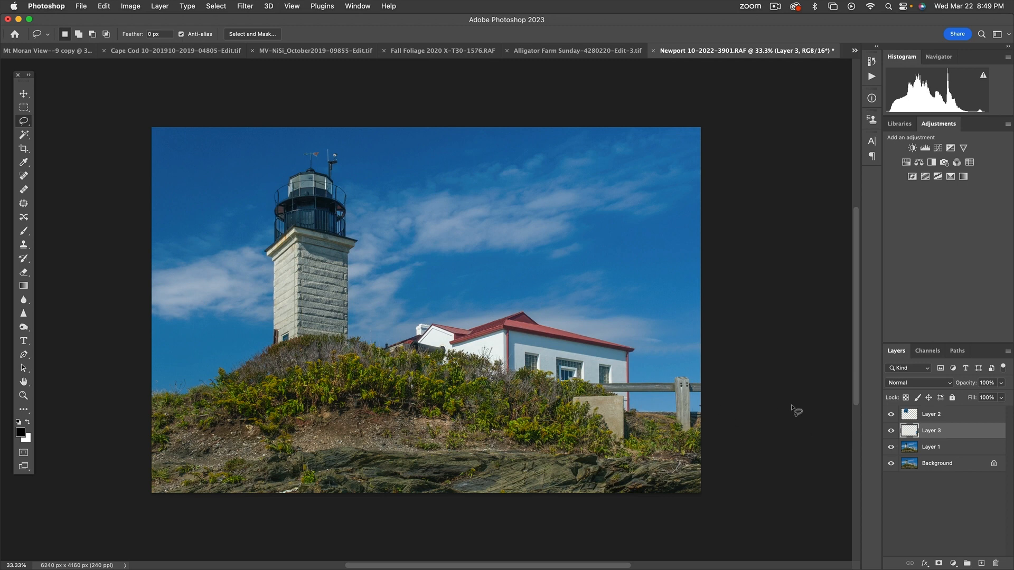
pyautogui.scroll(1, 834, 418)
pyautogui.scroll(1, 836, 419)
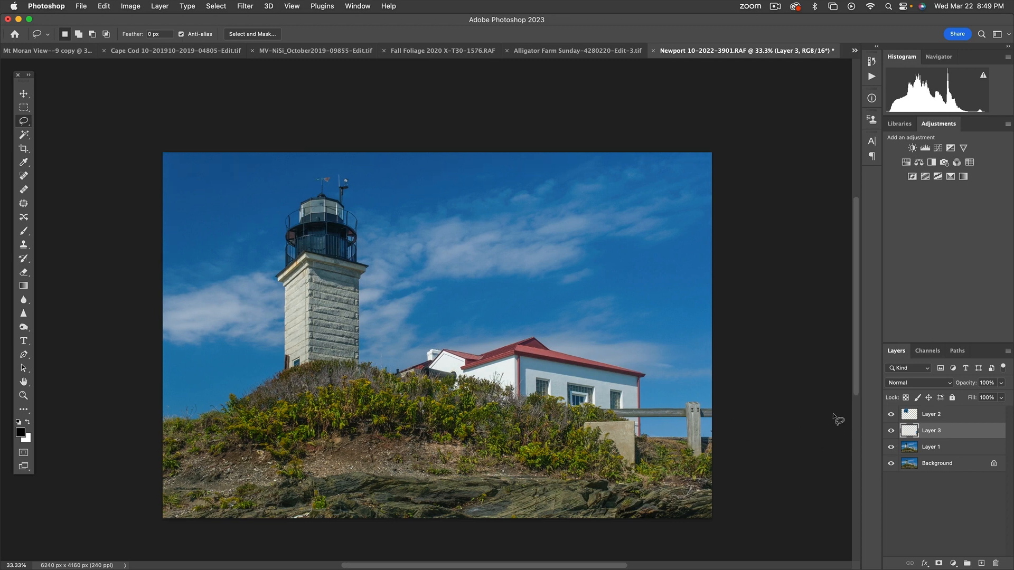
pyautogui.press('super+s')
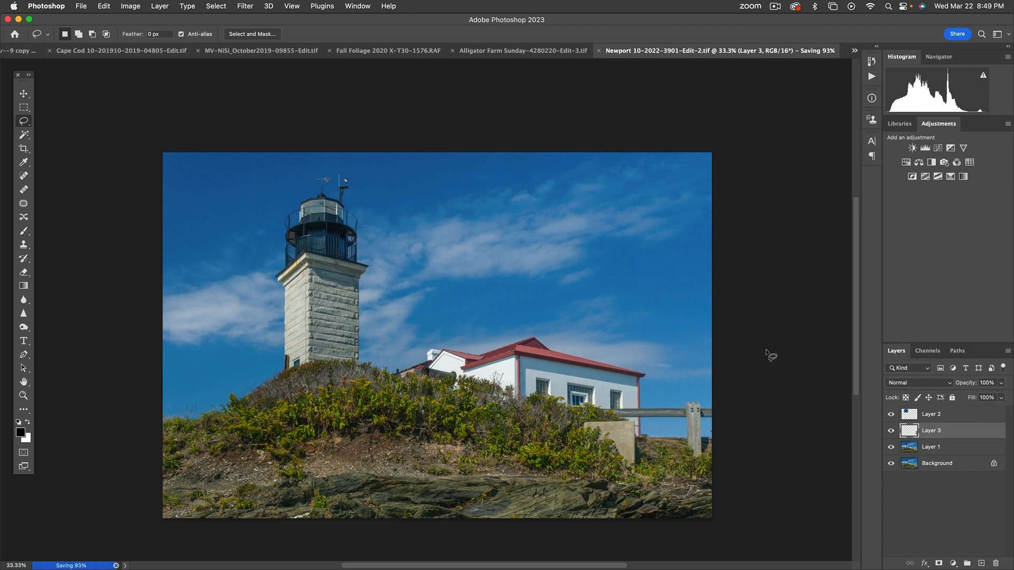
# Step: Switch to Lightroom Classic, enlarge the filmstrip thumbnails and select the red lighthouse photo untitled shoot-06310.ARW
pyautogui.press('super+Tab')
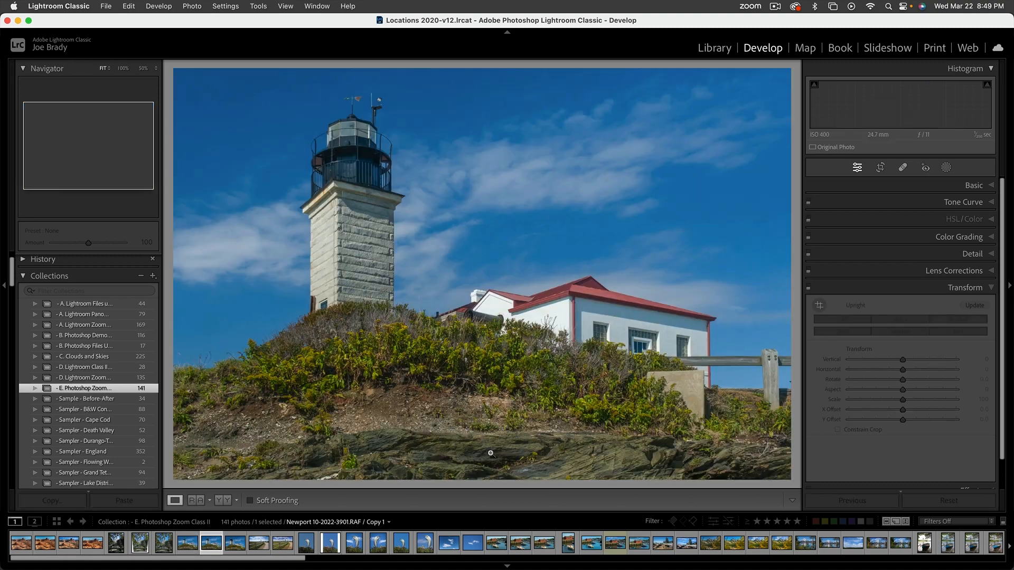
pyautogui.moveTo(535, 510); pyautogui.dragTo(534, 496)
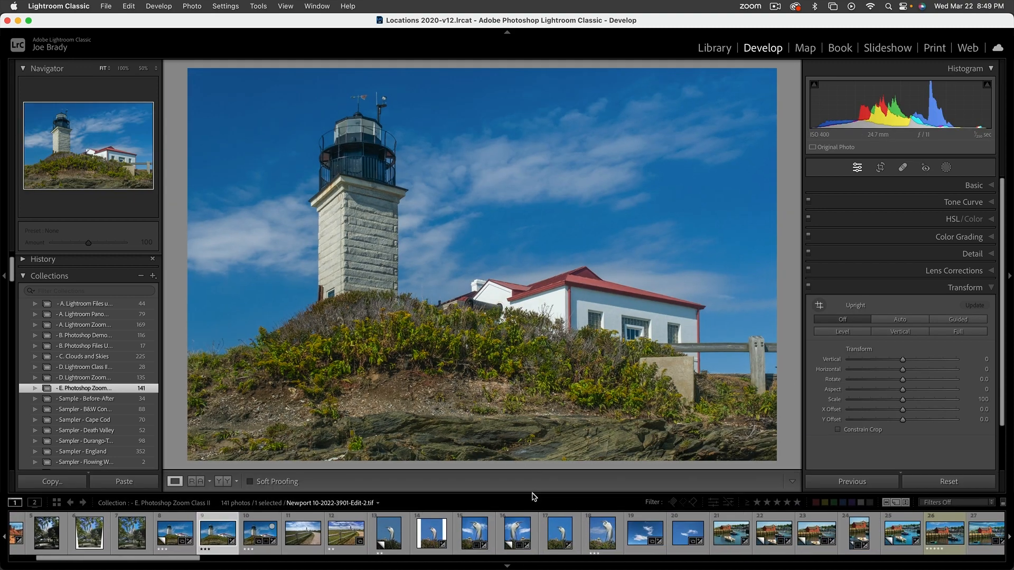
pyautogui.moveTo(194, 559); pyautogui.dragTo(504, 569)
pyautogui.click(416, 533)
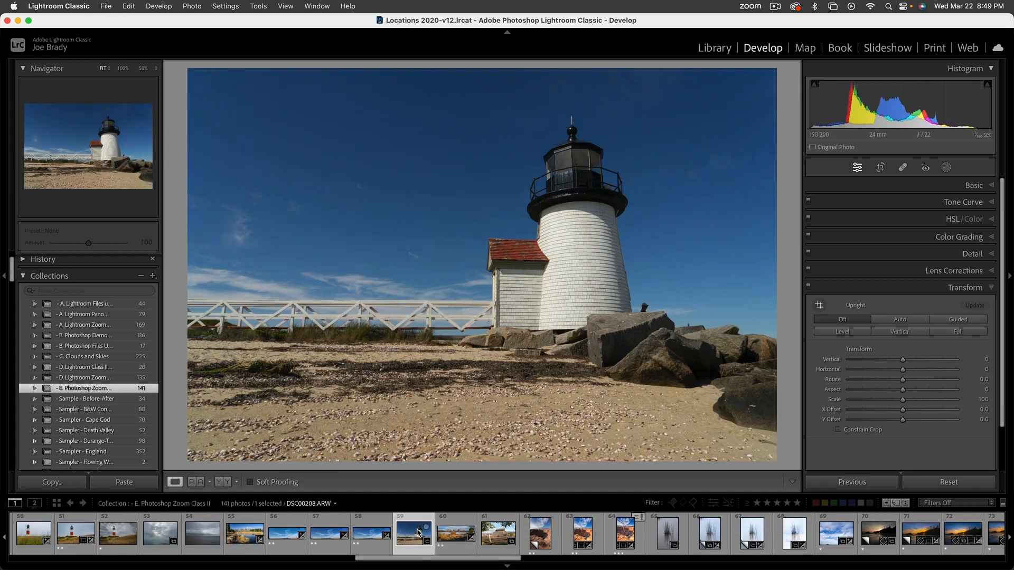
pyautogui.moveTo(511, 563); pyautogui.dragTo(996, 562)
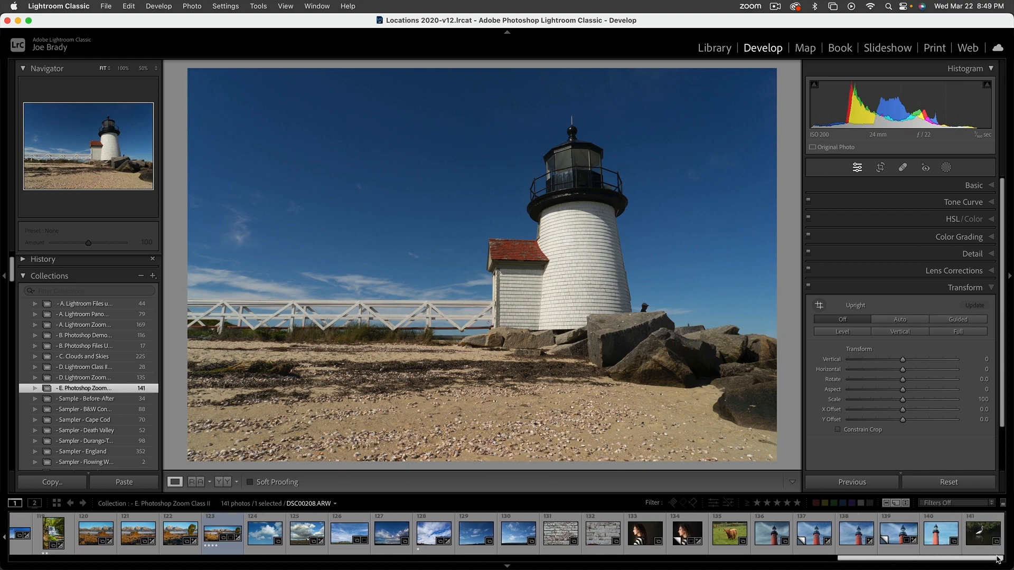
pyautogui.click(772, 539)
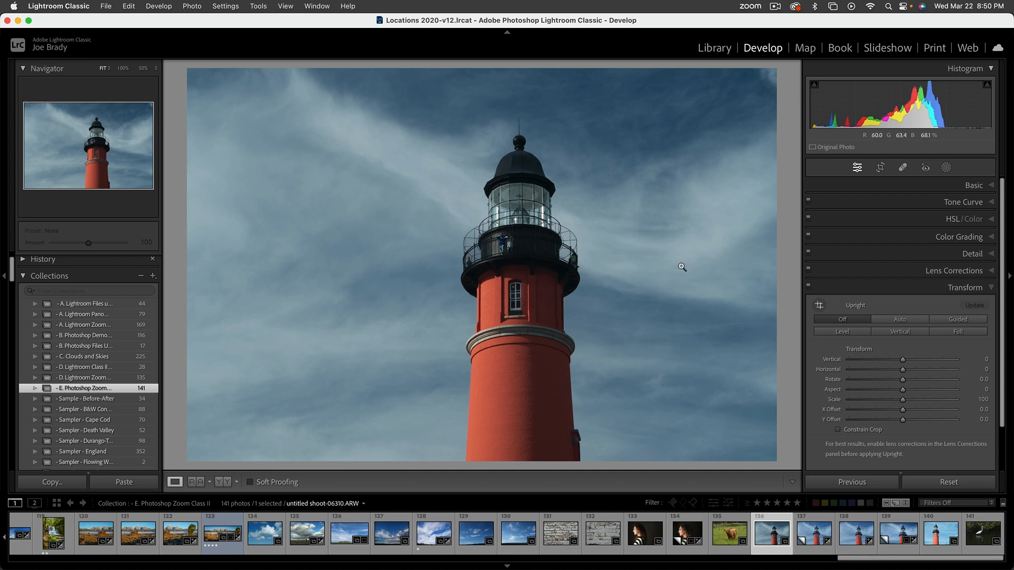
# Step: Set Shadows to +100, Vibrance to +18 and Saturation to +18, keeping the Adobe Color profile
pyautogui.click(980, 186)
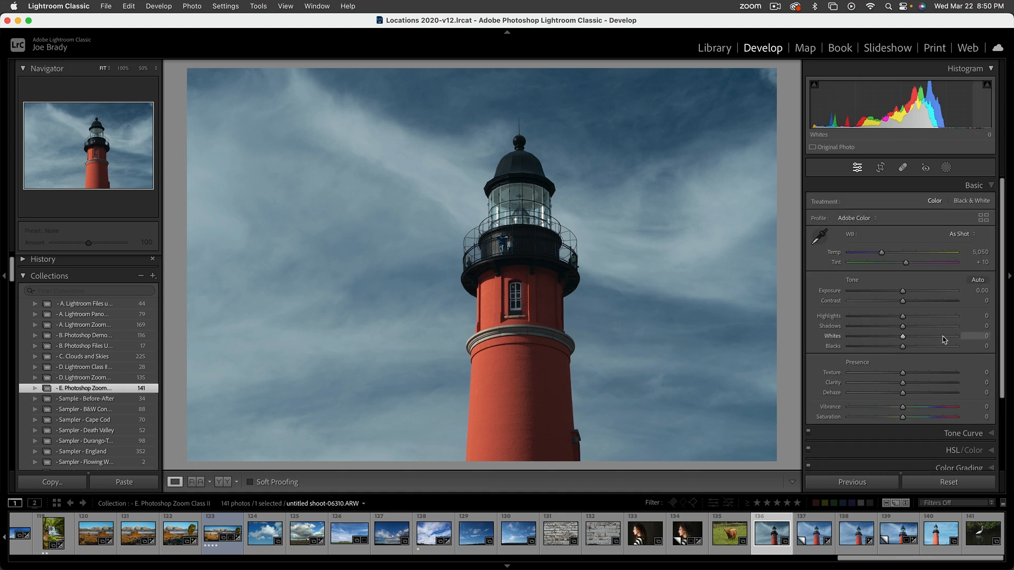
pyautogui.moveTo(928, 327); pyautogui.dragTo(974, 328)
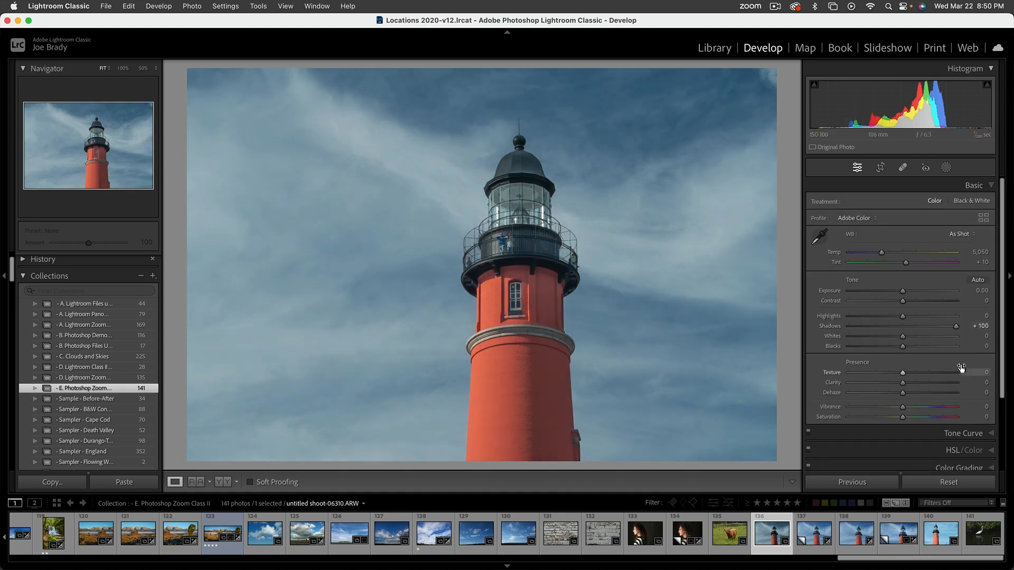
pyautogui.click(854, 218)
pyautogui.click(855, 221)
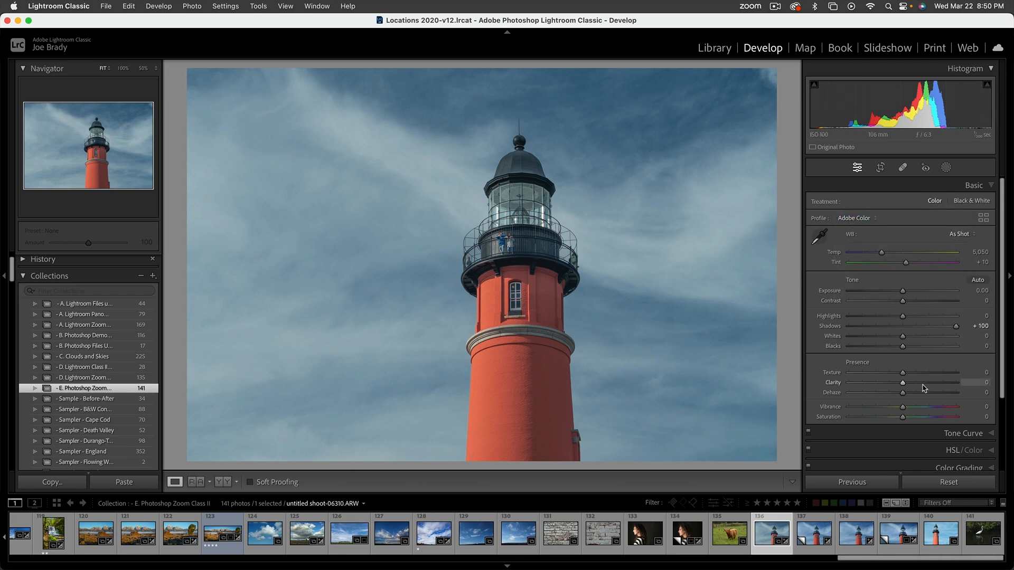
pyautogui.click(913, 407)
pyautogui.click(913, 417)
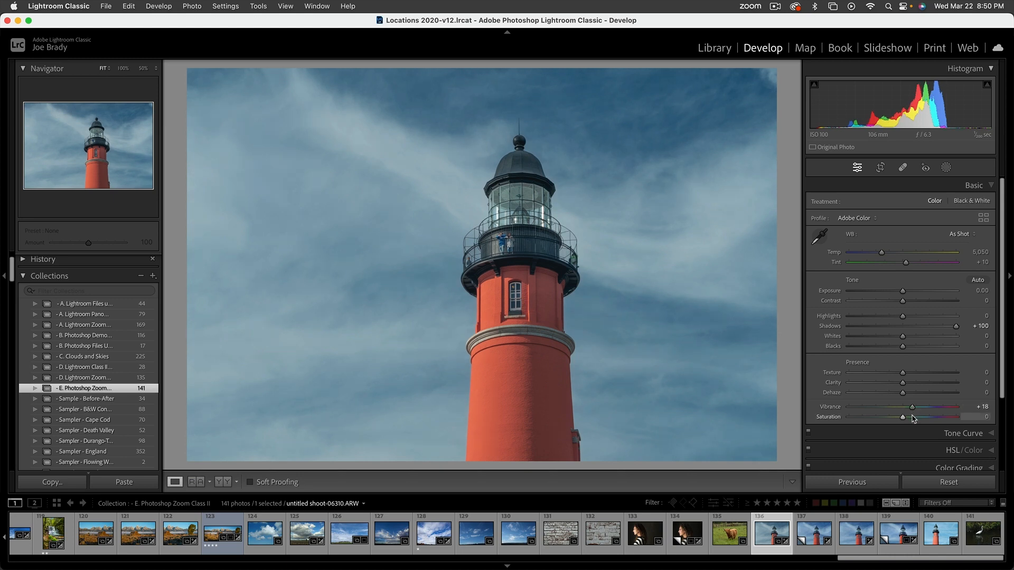
# Step: Try the Daylight white balance preset on the red lighthouse photo and undo it
pyautogui.click(958, 235)
pyautogui.click(950, 259)
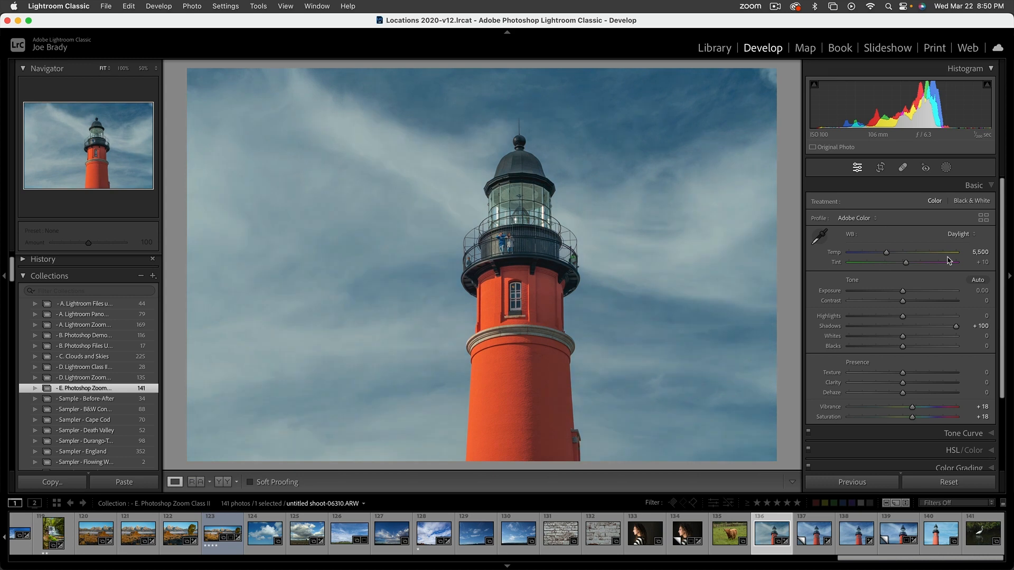
pyautogui.press('super+z')
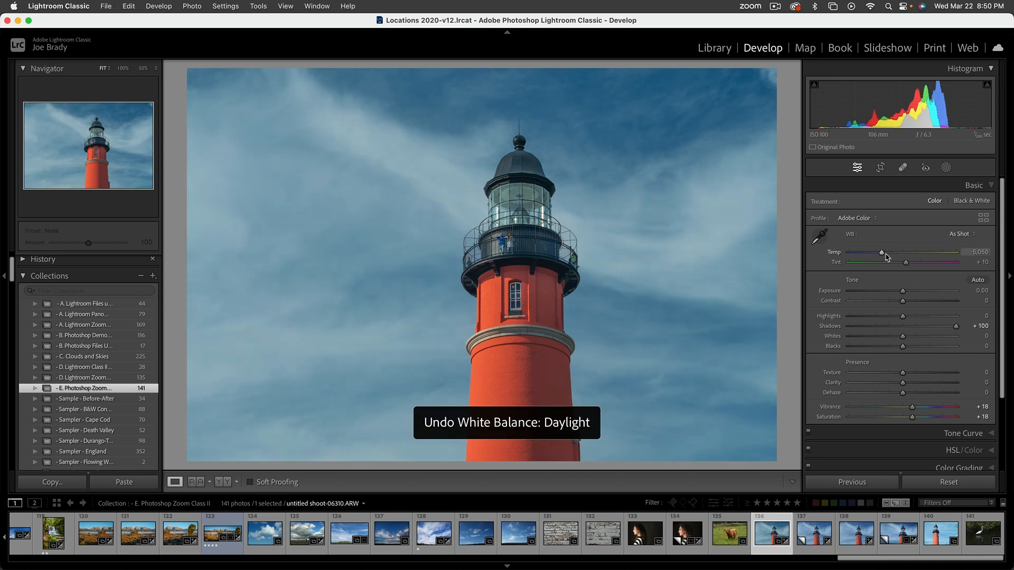
# Step: Cool the color temperature to 4,946 and set Clarity to +19 and Dehaze to +10
pyautogui.moveTo(883, 255); pyautogui.dragTo(884, 255)
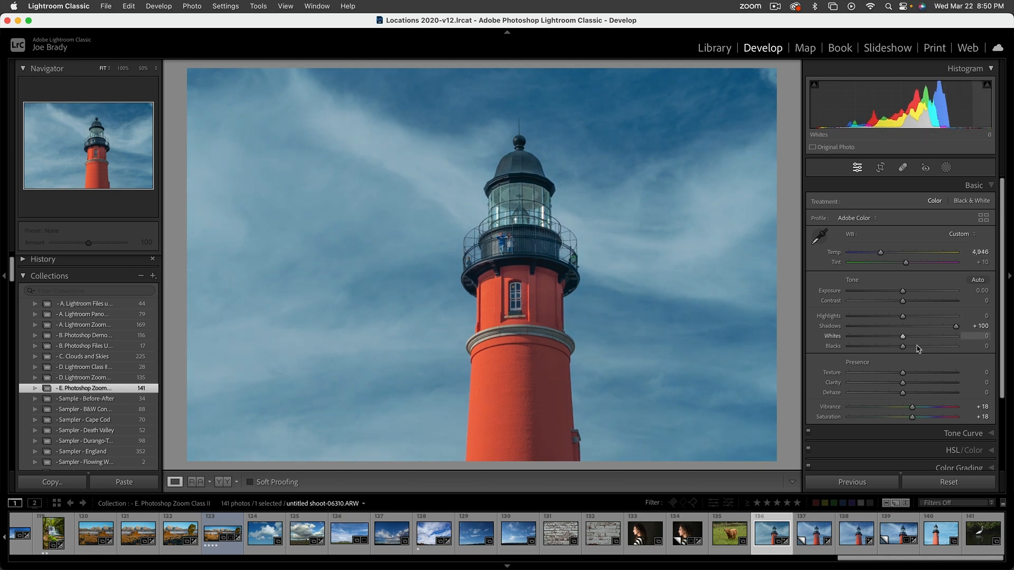
pyautogui.click(912, 383)
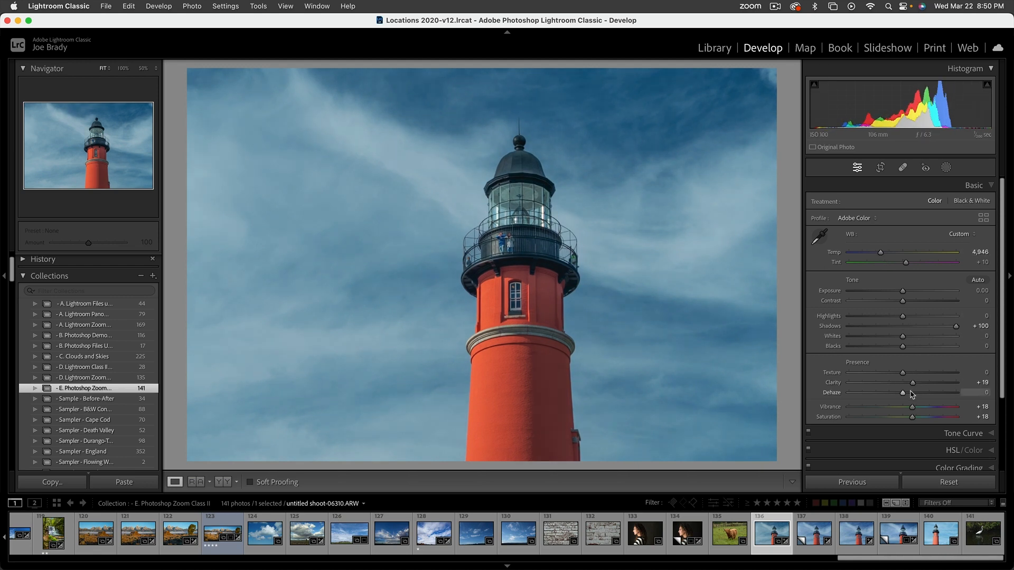
pyautogui.moveTo(910, 395); pyautogui.dragTo(908, 394)
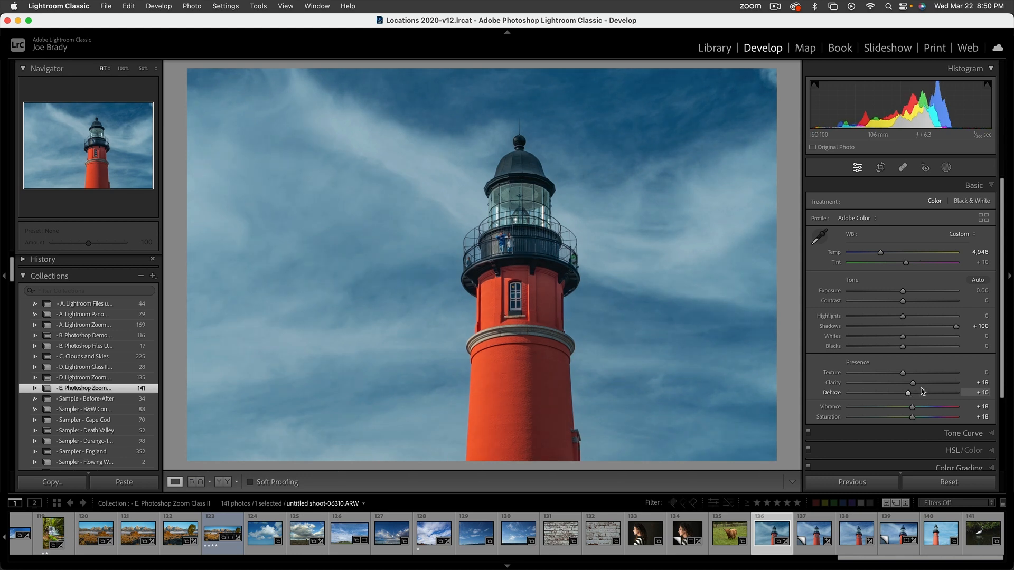
# Step: Adjust the sky's hue with the HSL targeted adjustment and raise its luminance to Aqua +1 and Blue +19
pyautogui.click(951, 449)
pyautogui.click(815, 255)
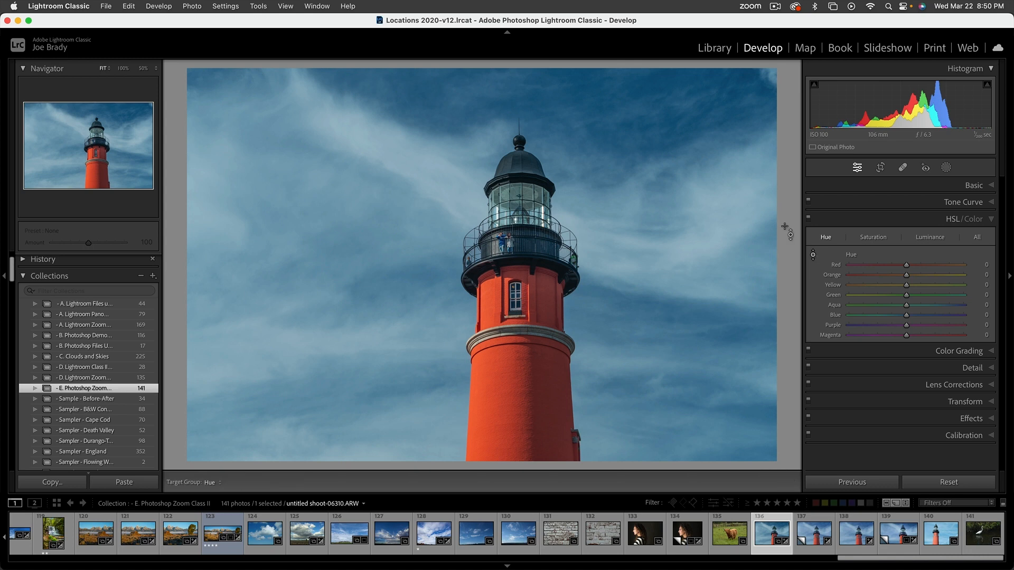
pyautogui.moveTo(650, 101); pyautogui.dragTo(634, 87)
pyautogui.click(924, 239)
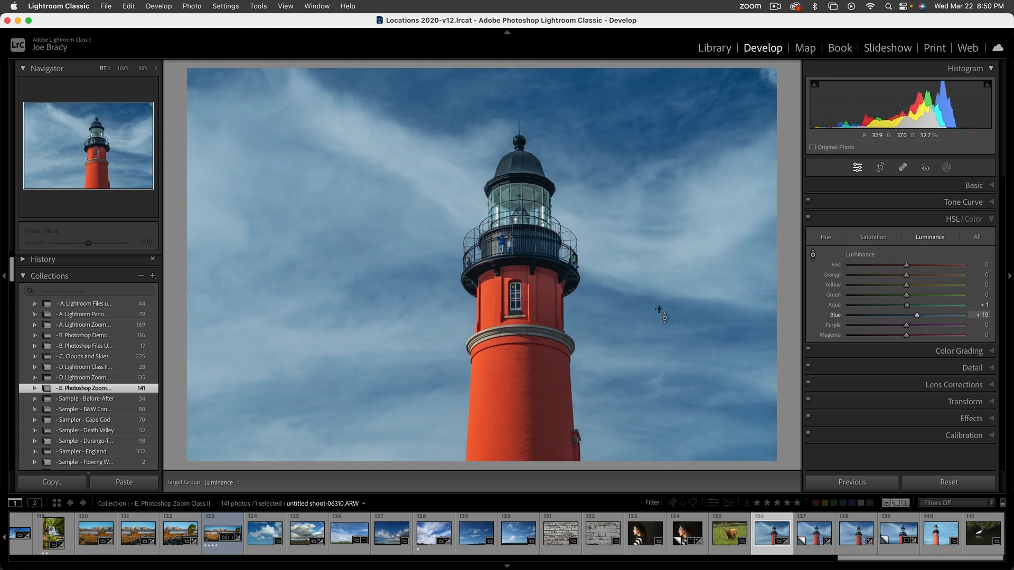
pyautogui.press('Escape')
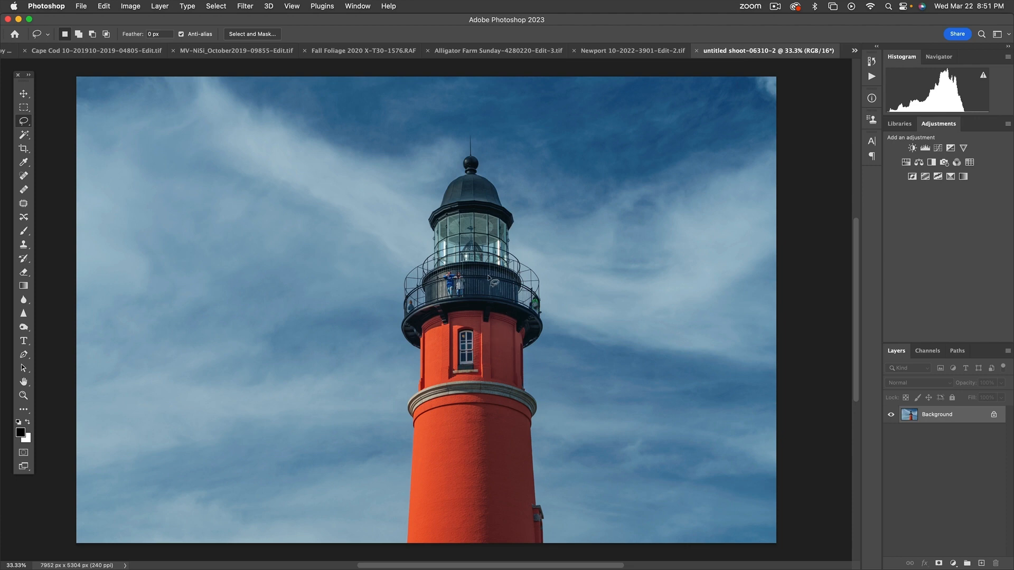
# Step: Show the rulers and place a vertical guide through the center of the red lighthouse's top
pyautogui.press('super+r')
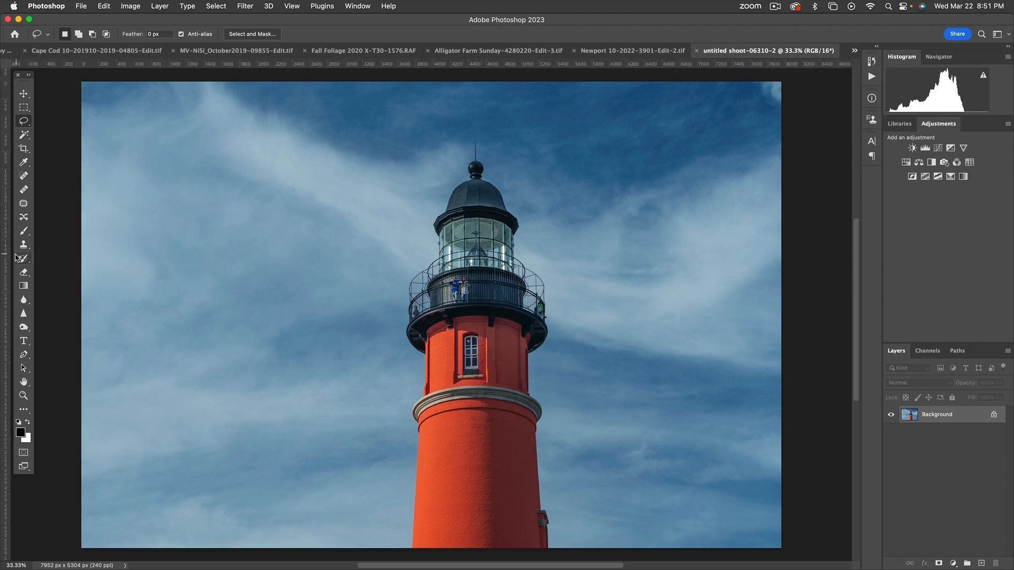
pyautogui.moveTo(7, 258); pyautogui.dragTo(476, 283)
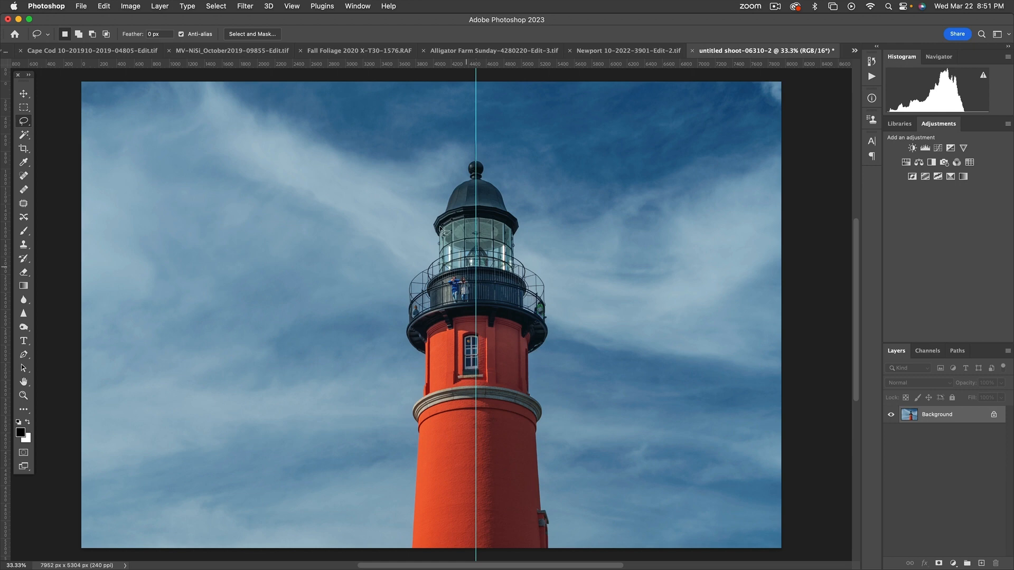
# Step: Add a horizontal guide across the base of the lighthouse's gallery and hide all extras
pyautogui.moveTo(360, 81); pyautogui.dragTo(356, 330)
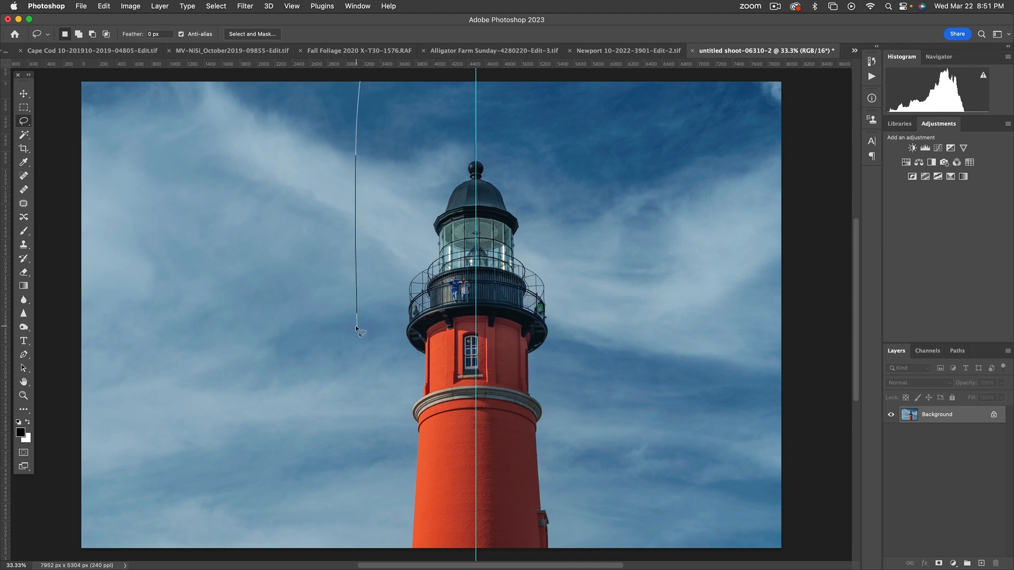
pyautogui.press('super+z')
pyautogui.moveTo(392, 64); pyautogui.dragTo(385, 332)
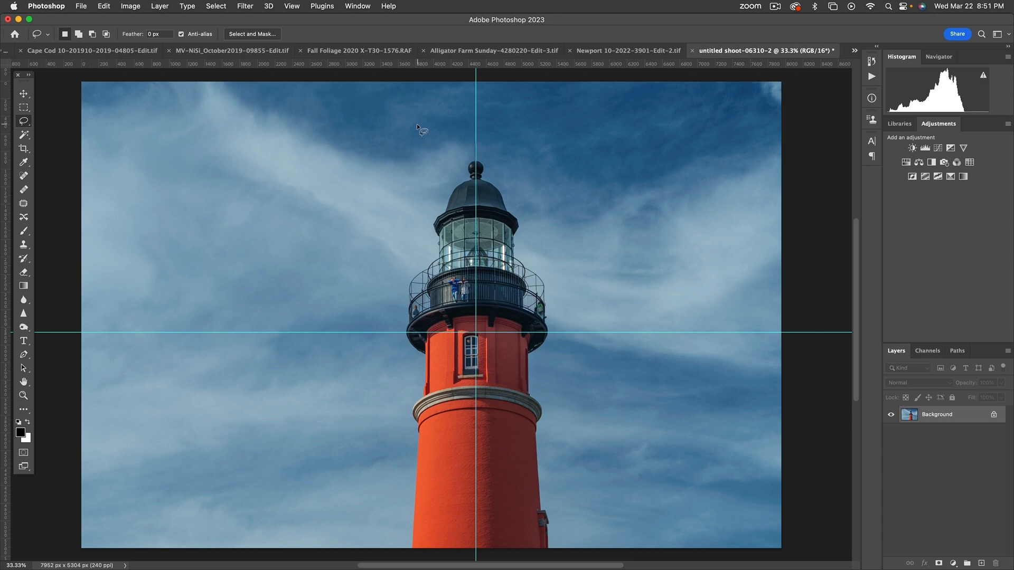
pyautogui.click(291, 6)
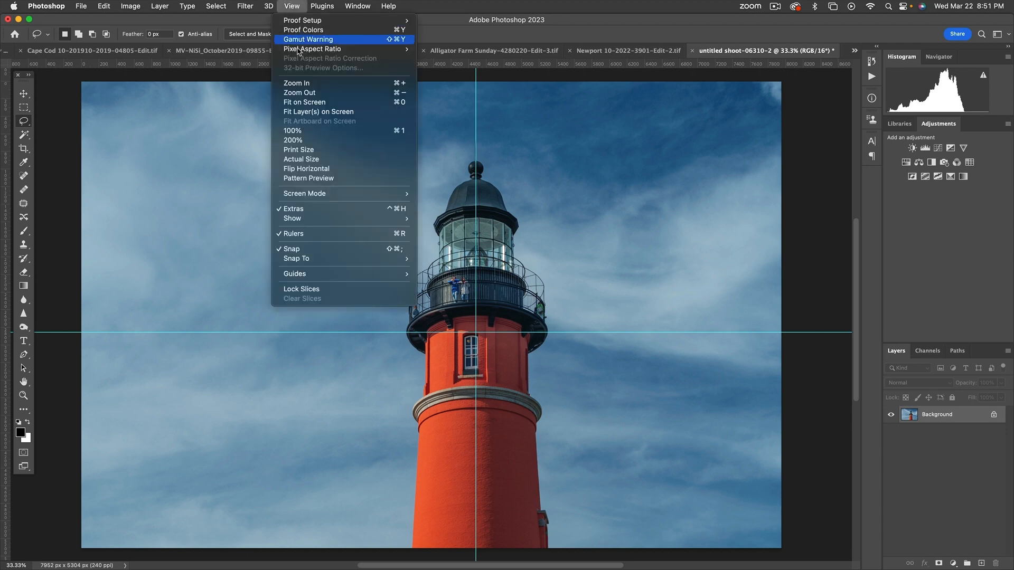
pyautogui.click(308, 210)
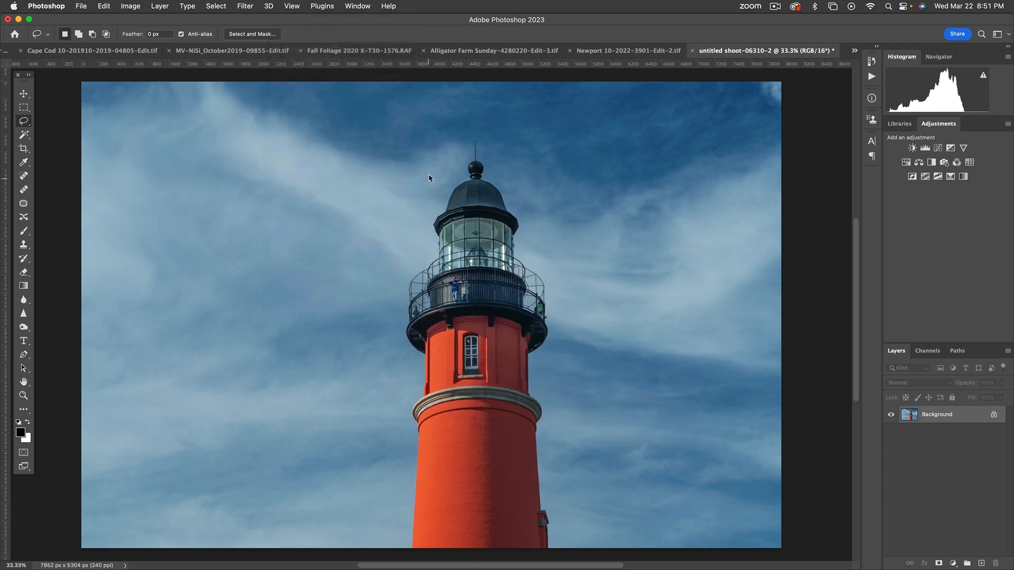
# Step: Lasso the lighthouse's top with some surrounding sky, copy it to a new layer and check the copy without the Background
pyautogui.moveTo(427, 127)
pyautogui.mouseDown()
pyautogui.moveTo(530, 141)
pyautogui.moveTo(566, 188)
pyautogui.moveTo(578, 246)
pyautogui.moveTo(575, 427)
pyautogui.mouseUp()
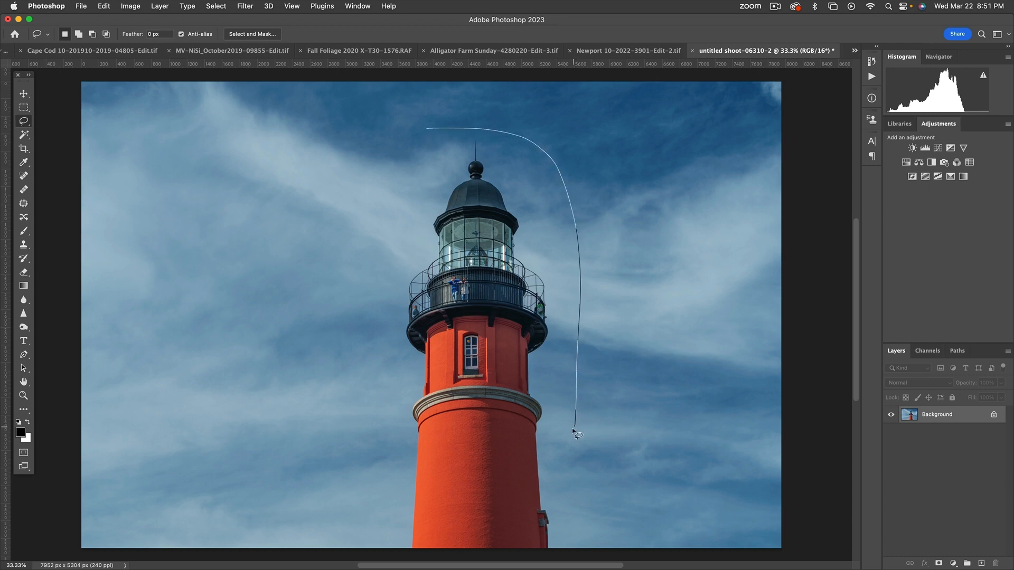
pyautogui.moveTo(378, 436)
pyautogui.mouseDown()
pyautogui.moveTo(352, 354)
pyautogui.moveTo(375, 239)
pyautogui.mouseUp()
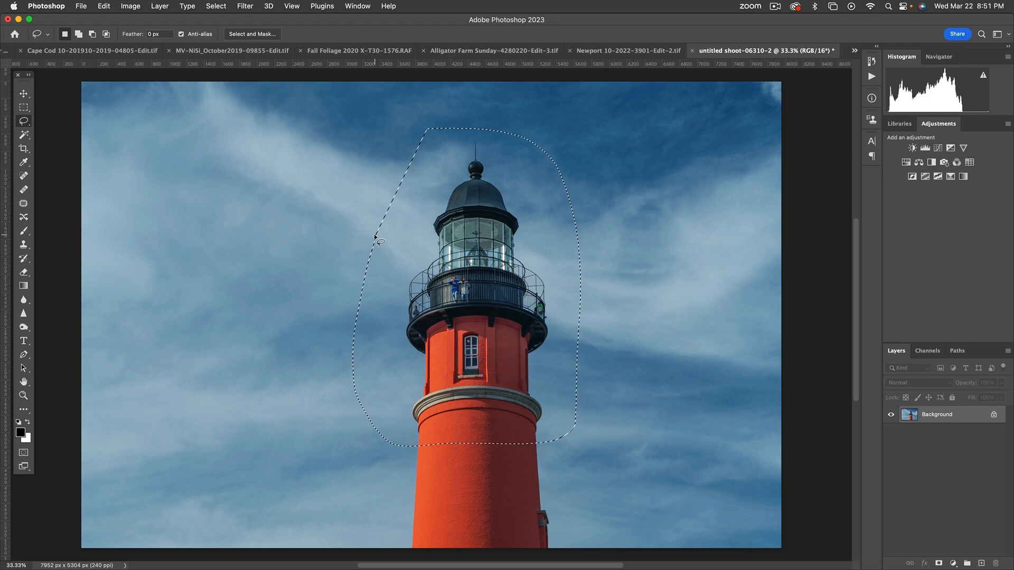
pyautogui.press('super+j')
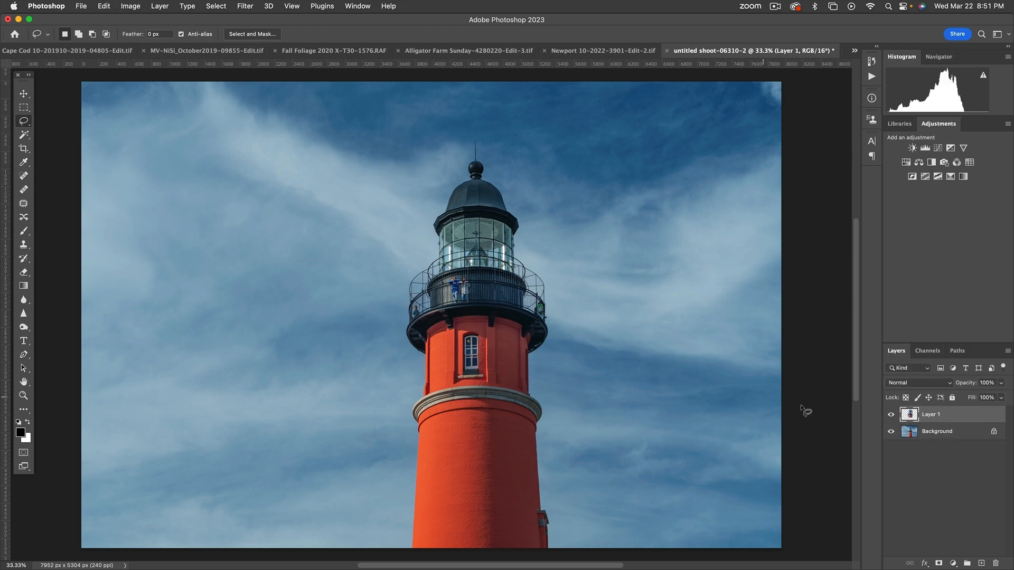
pyautogui.click(891, 432)
pyautogui.click(891, 432)
# Step: Warp the copied lighthouse top so the middle of its gallery curves downward, counteracting the upward bow, and apply it
pyautogui.click(108, 6)
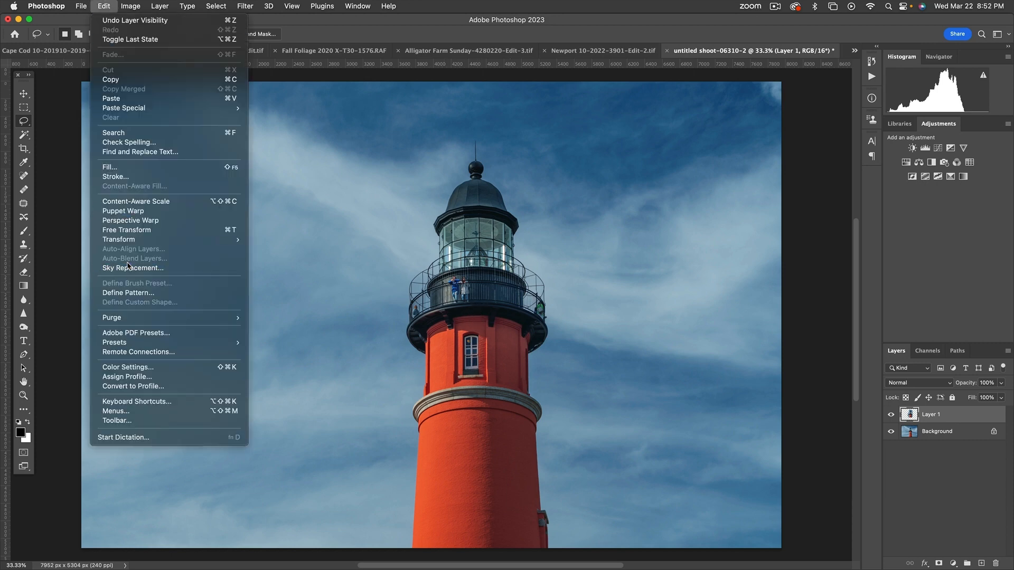
pyautogui.moveTo(148, 240)
pyautogui.click(267, 308)
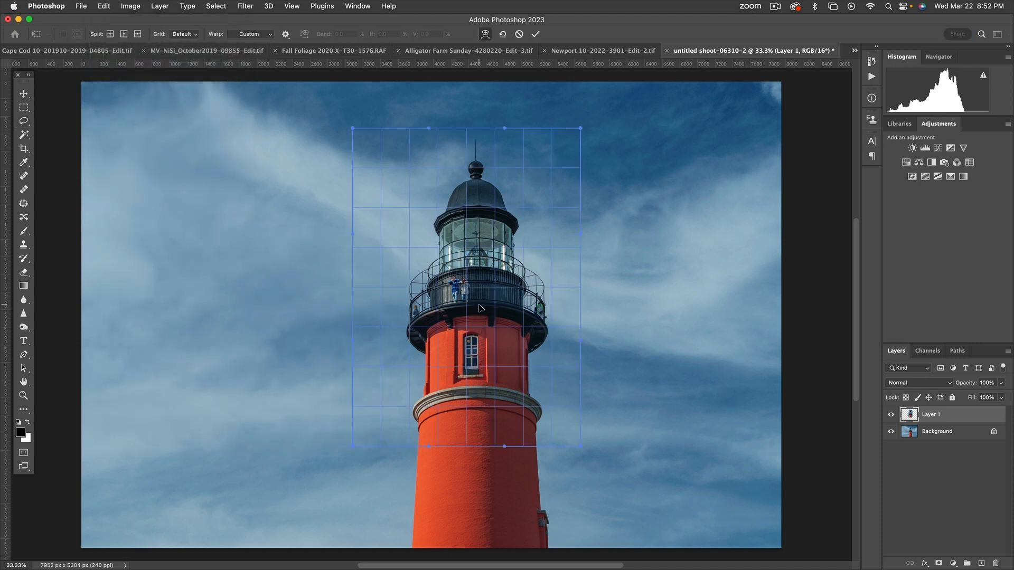
pyautogui.moveTo(479, 309); pyautogui.dragTo(416, 322)
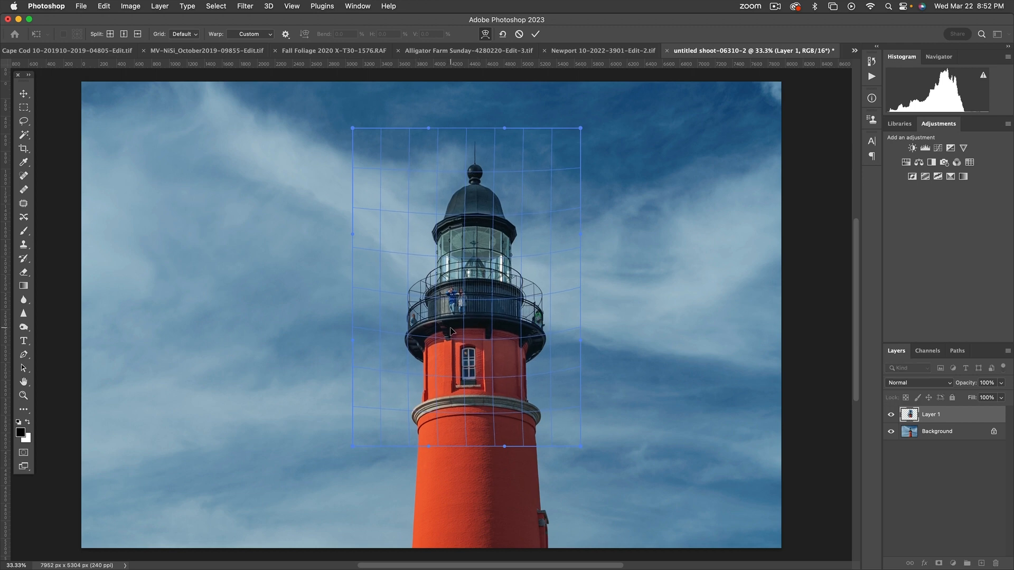
pyautogui.press('super+z')
pyautogui.moveTo(479, 306); pyautogui.dragTo(480, 320)
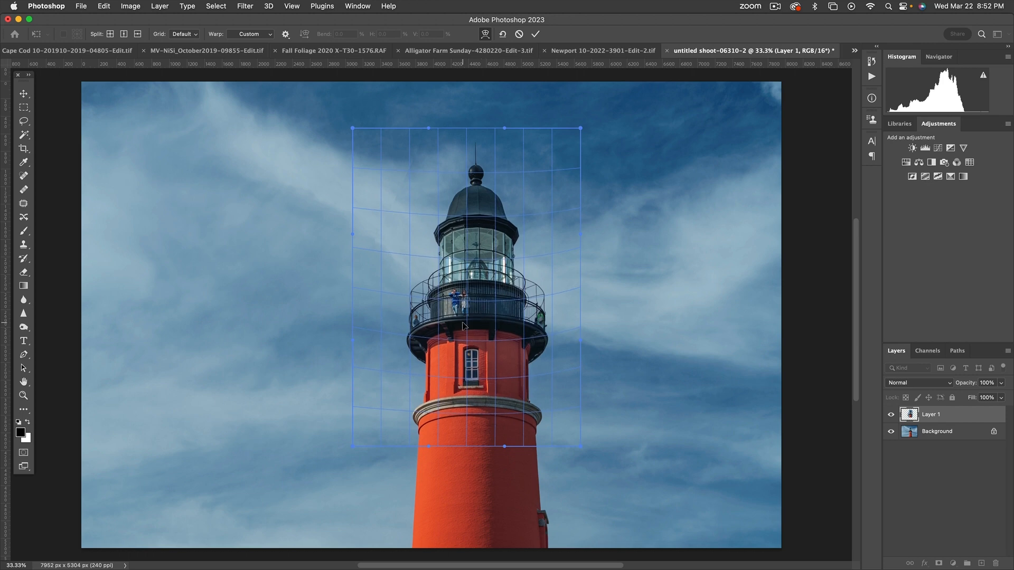
pyautogui.moveTo(477, 319); pyautogui.dragTo(477, 317)
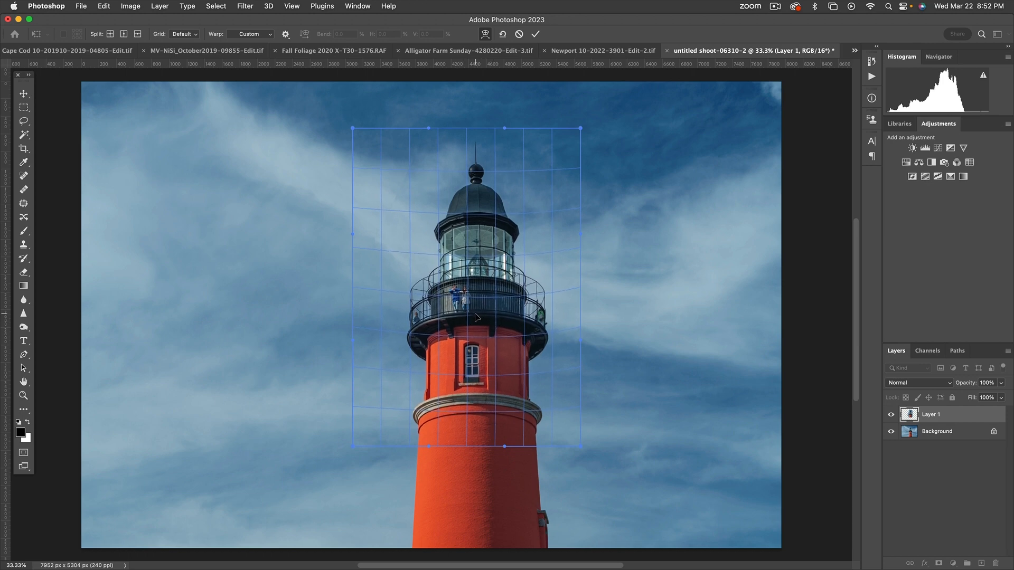
pyautogui.moveTo(535, 330); pyautogui.dragTo(533, 331)
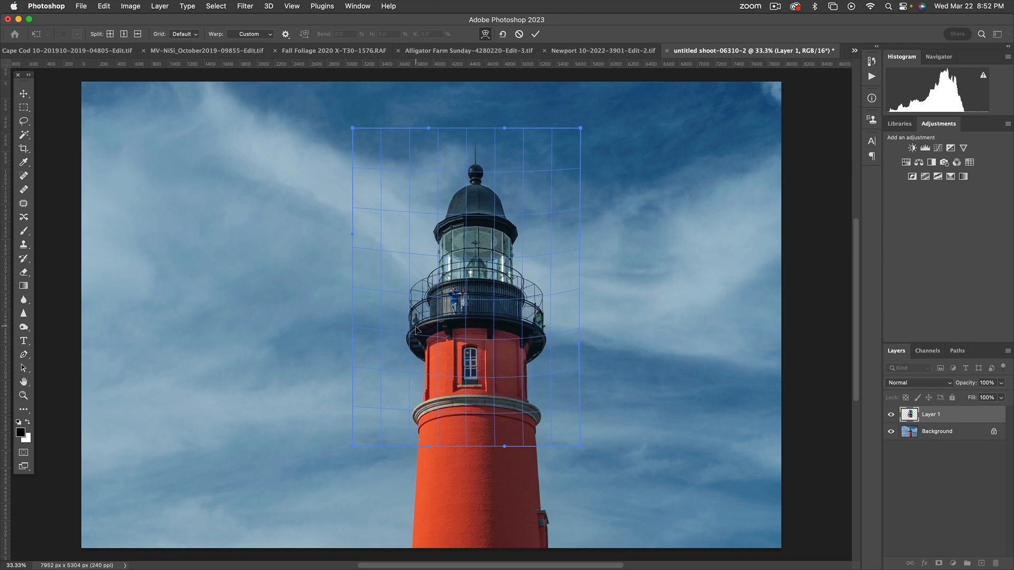
pyautogui.moveTo(417, 331); pyautogui.dragTo(416, 333)
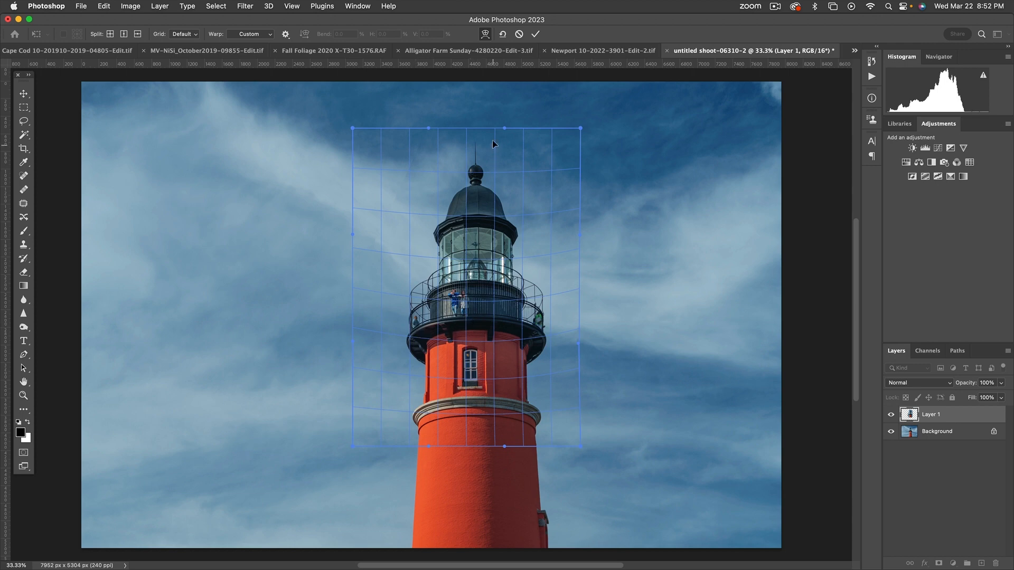
pyautogui.press('l')
pyautogui.press('Return')
# Step: Free-transform the warped layer upward to a height of 104.75% and apply it
pyautogui.press('super+t')
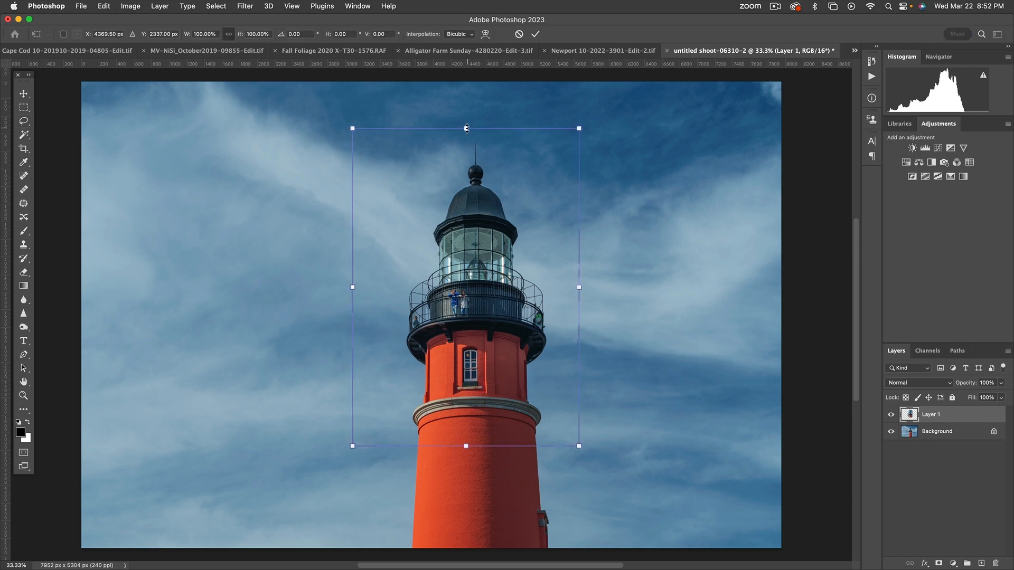
pyautogui.moveTo(467, 128); pyautogui.dragTo(467, 114)
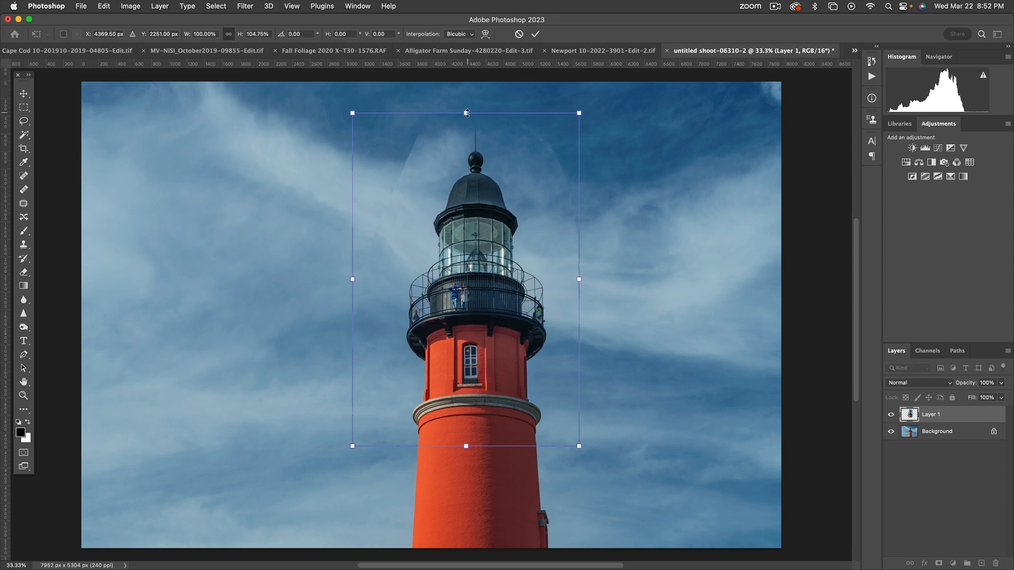
pyautogui.press('Return')
pyautogui.press('l')
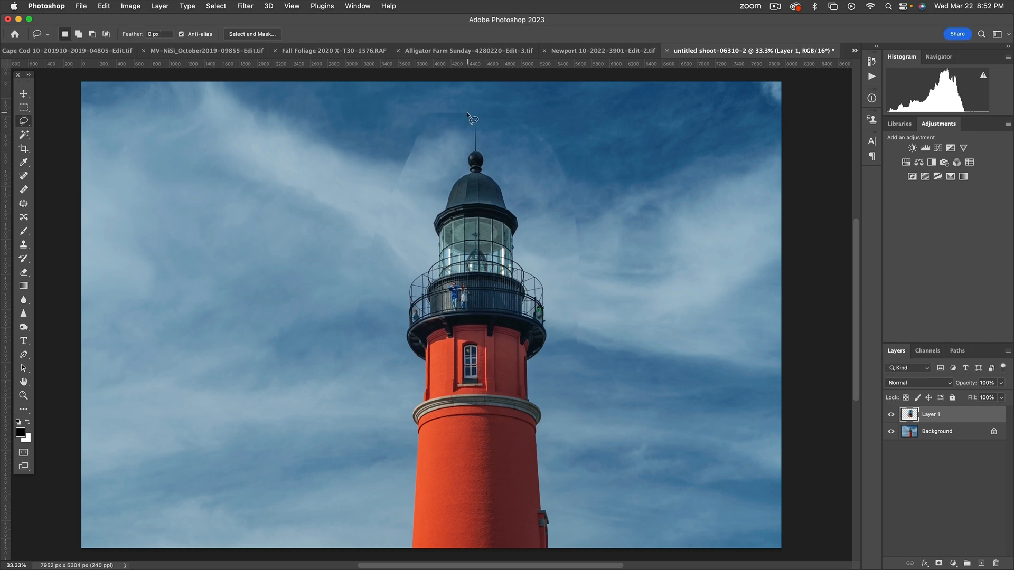
# Step: Compare the lighthouse top with and without the warped and stretched layer
pyautogui.click(892, 417)
pyautogui.click(892, 416)
pyautogui.click(892, 416)
pyautogui.click(892, 416)
pyautogui.click(892, 416)
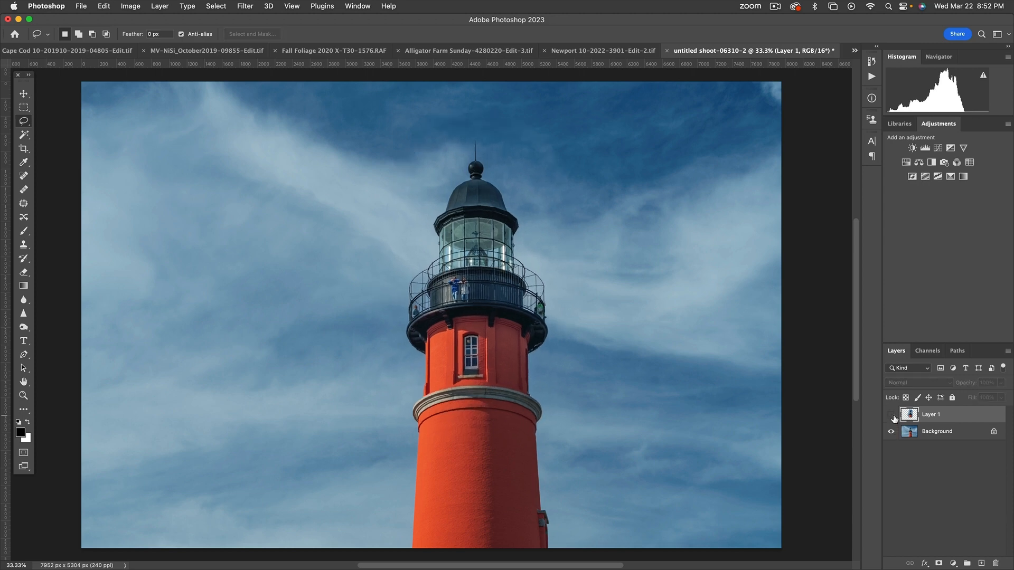
pyautogui.click(892, 416)
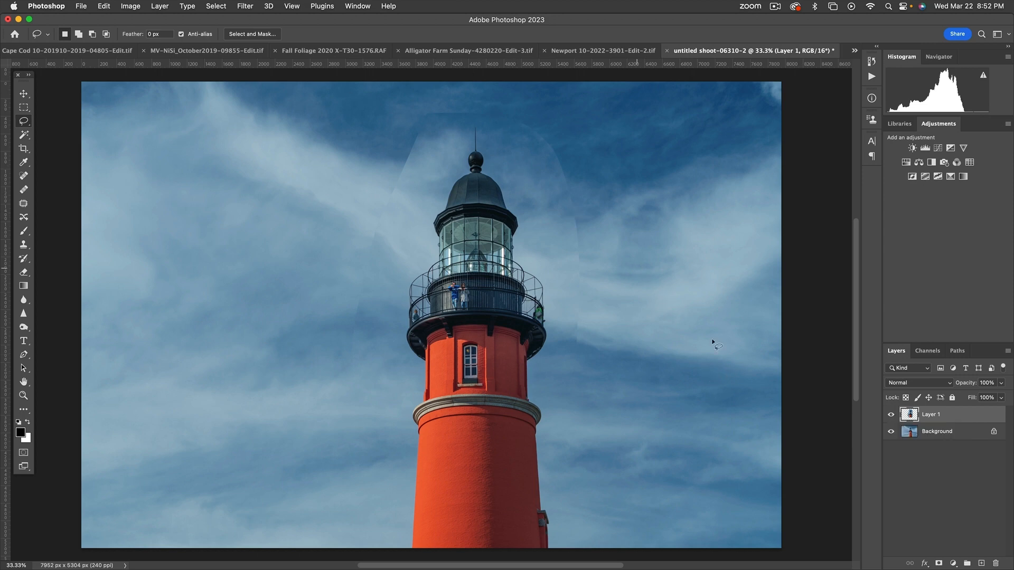
pyautogui.click(891, 416)
pyautogui.click(891, 416)
# Step: Add a layer mask to Layer 1 and blend its visible sky edges with a soft black brush, raising the opacity to 80%
pyautogui.click(939, 564)
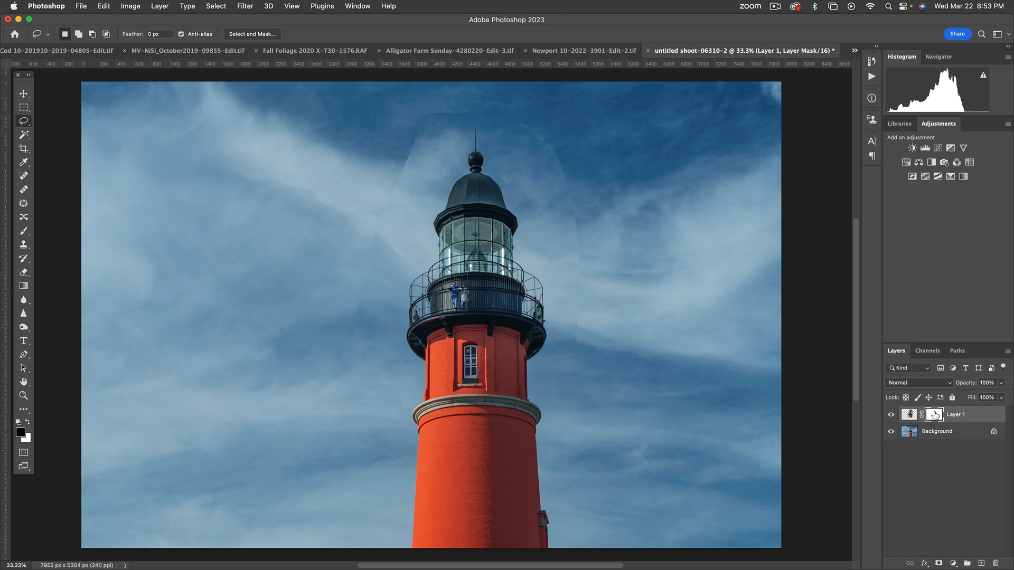
pyautogui.press('b')
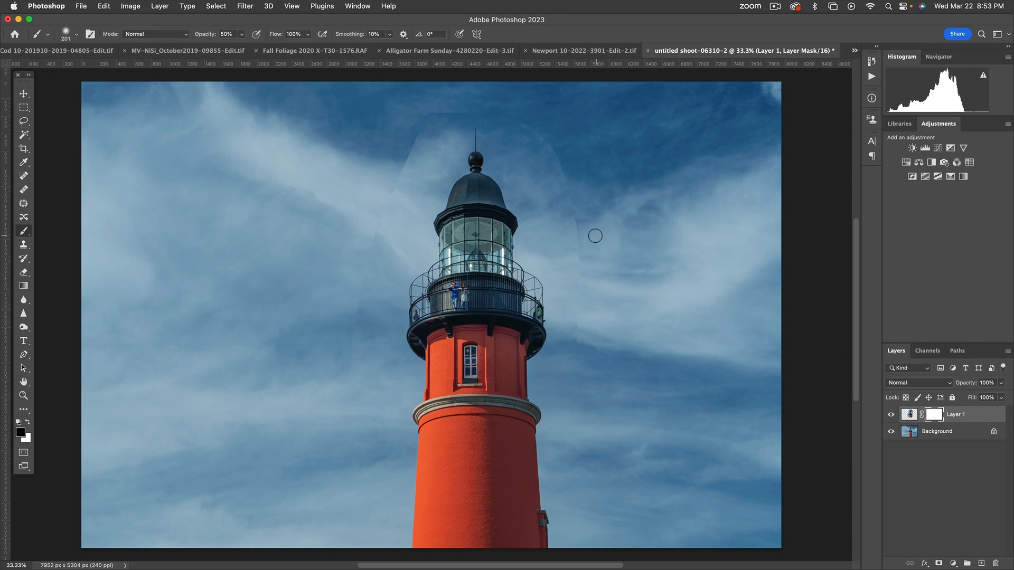
pyautogui.moveTo(593, 235); pyautogui.dragTo(610, 239)
pyautogui.press('6')
pyautogui.press('8')
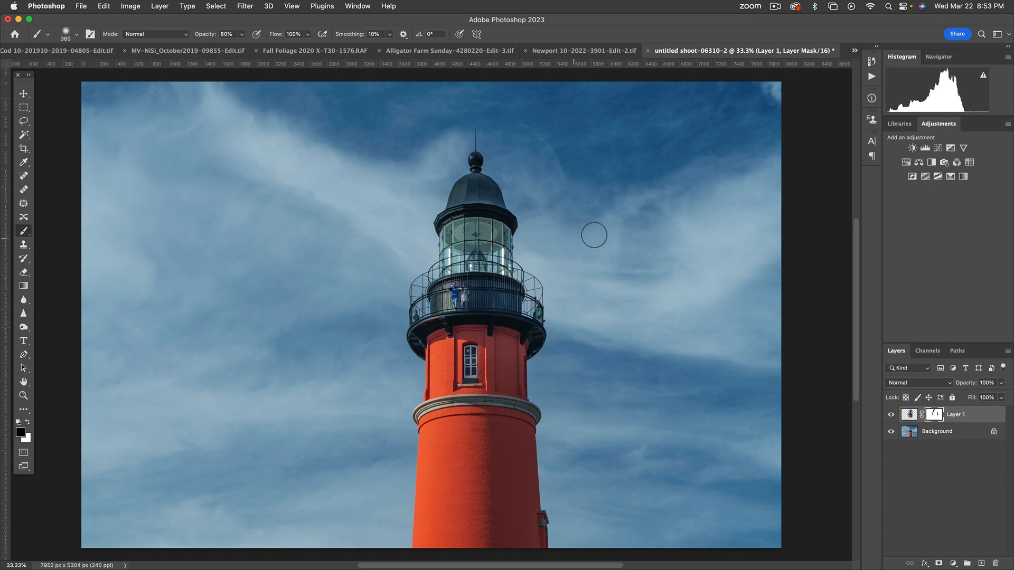
pyautogui.moveTo(577, 185)
pyautogui.mouseDown()
pyautogui.moveTo(575, 161)
pyautogui.moveTo(565, 143)
pyautogui.mouseUp()
# Step: Compare the original with the masked correction and inspect the painted layer mask on its own
pyautogui.click(891, 415)
pyautogui.click(891, 415)
pyautogui.click(892, 417)
pyautogui.click(892, 416)
pyautogui.click(892, 416)
pyautogui.click(892, 416)
pyautogui.click(892, 416)
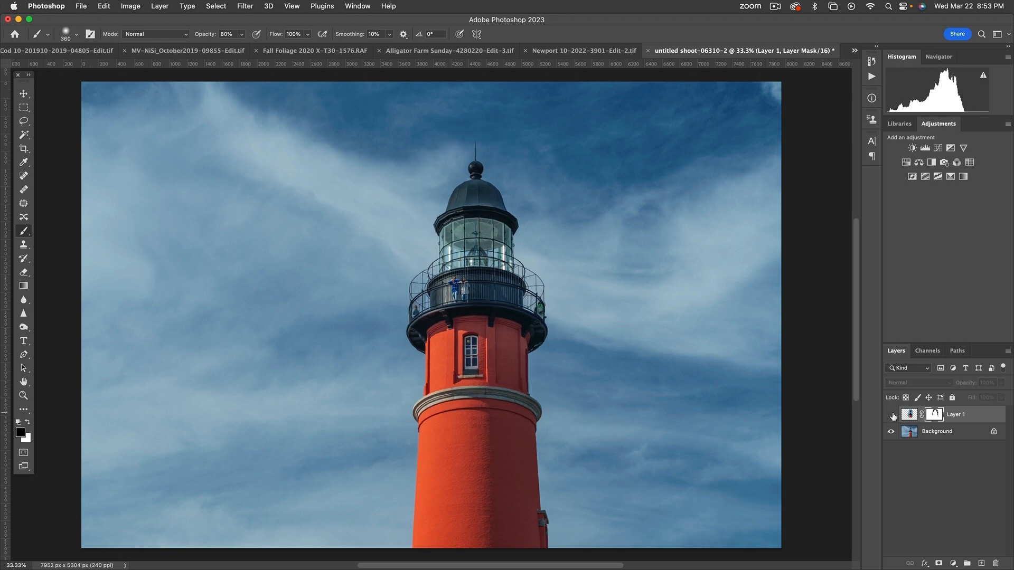
pyautogui.click(892, 417)
pyautogui.click(892, 416)
pyautogui.click(893, 416)
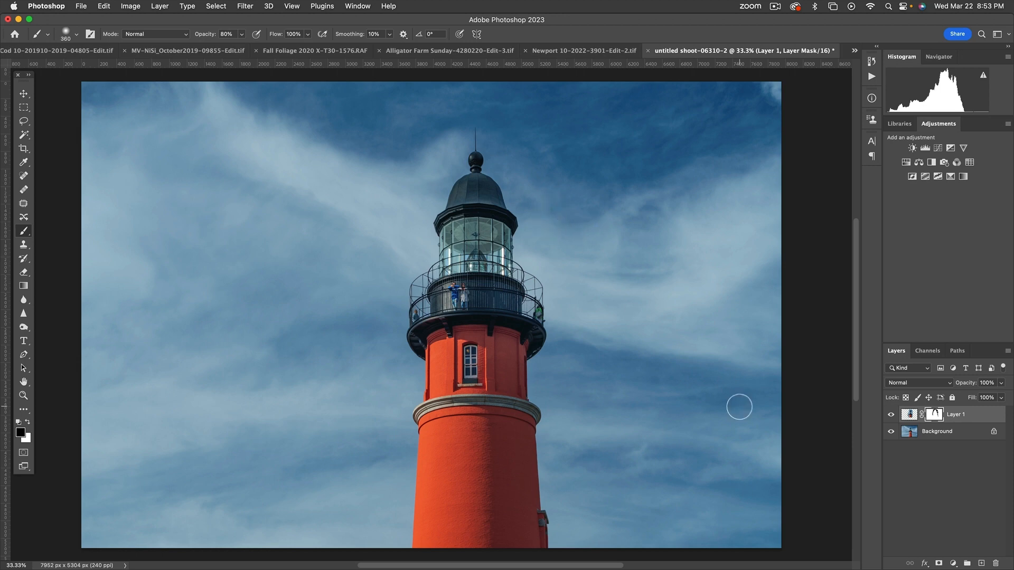
pyautogui.click(893, 415)
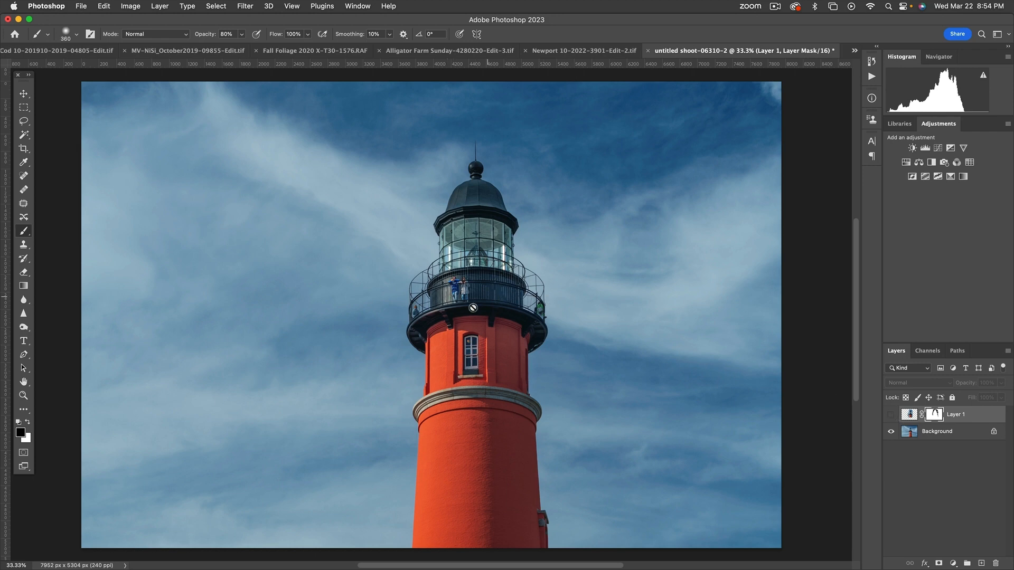
pyautogui.click(892, 415)
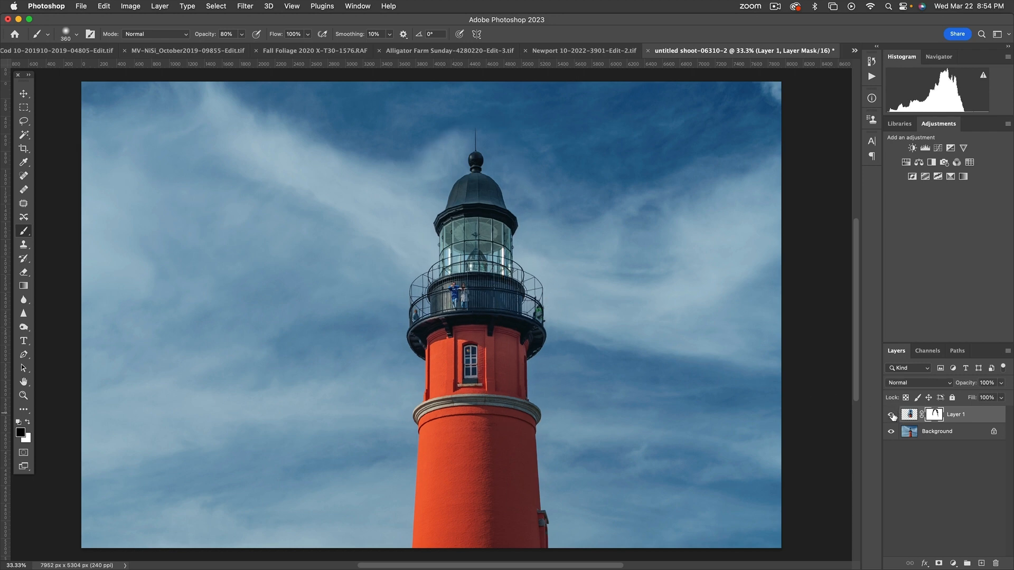
pyautogui.click(892, 415)
pyautogui.click(892, 415)
pyautogui.keyDown('alt'); pyautogui.click(934, 416); pyautogui.keyUp('alt')
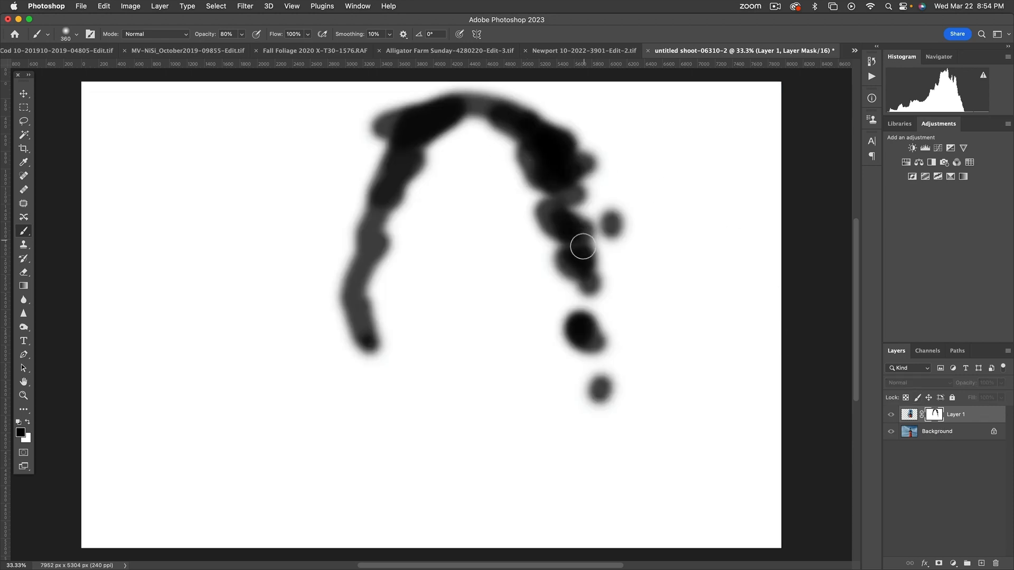
pyautogui.click(913, 417)
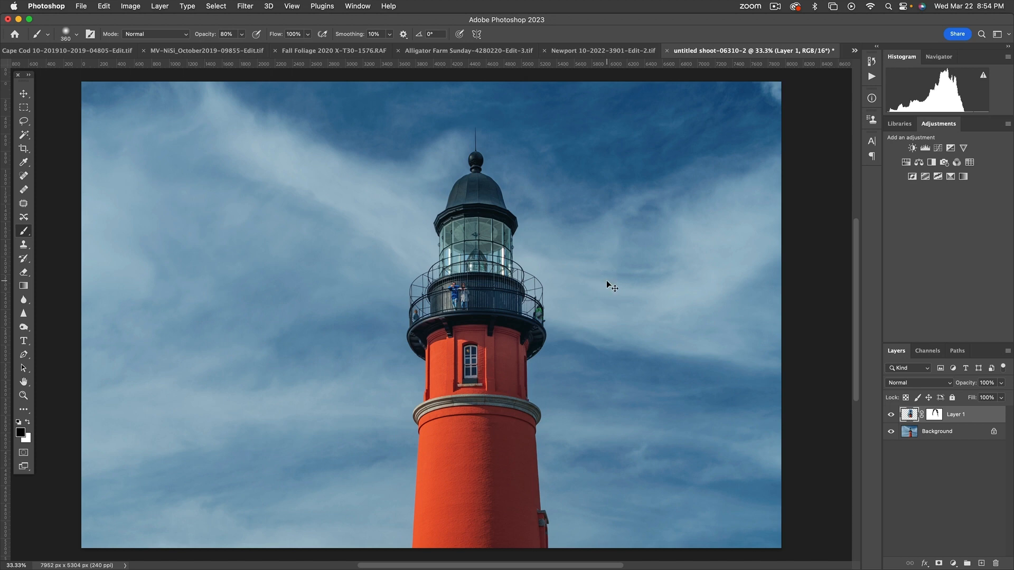
# Step: Save the corrected lighthouse photo and switch to Lightroom Classic
pyautogui.press('super+s')
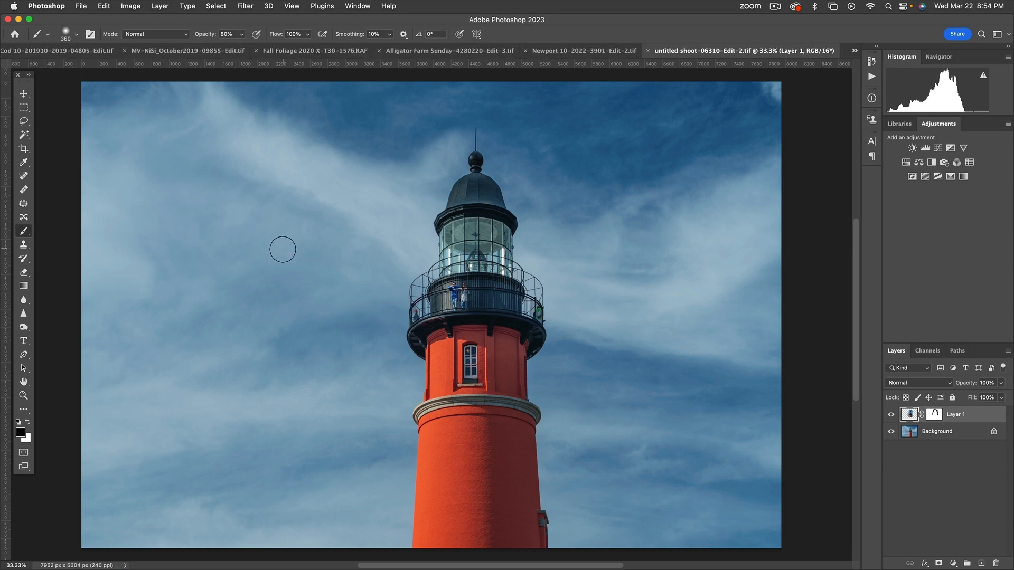
pyautogui.press('super+Tab')
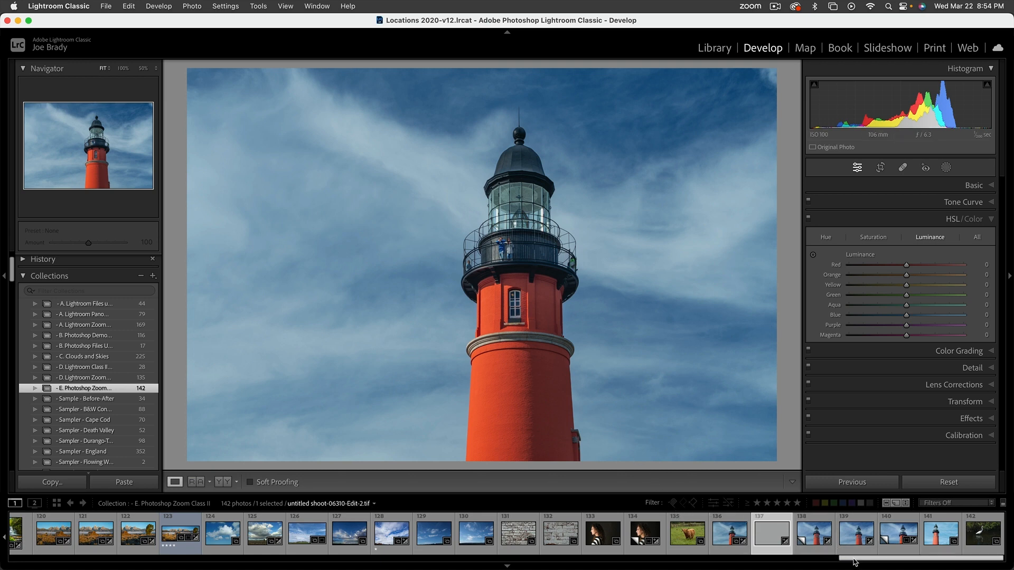
pyautogui.moveTo(856, 560); pyautogui.dragTo(989, 567)
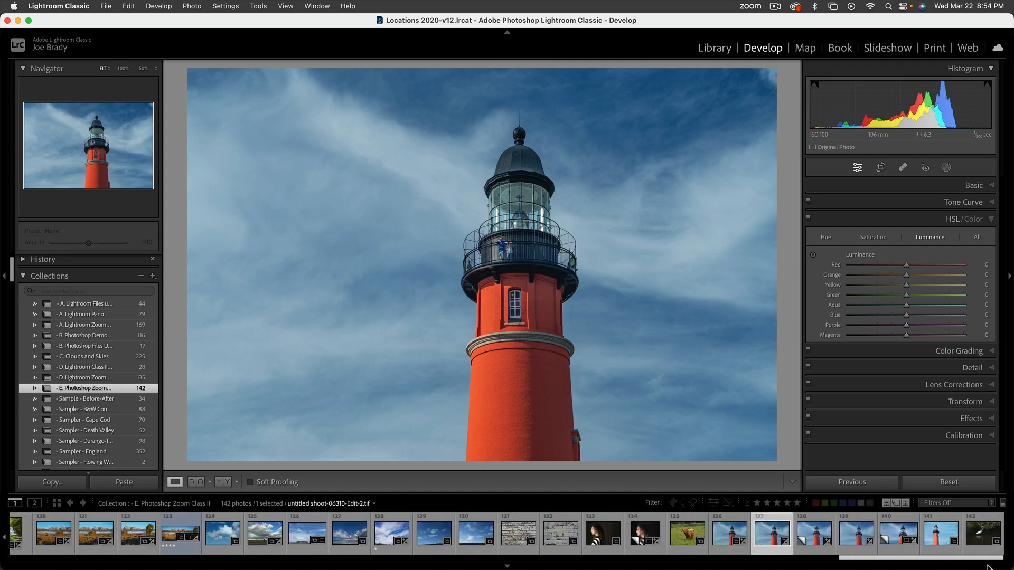
# Step: Browse back through the collection, viewing the reeds photo and opening the red rock desert photo MV-NiSi_October2019-09855-Edit.tif
pyautogui.moveTo(874, 564); pyautogui.dragTo(665, 560)
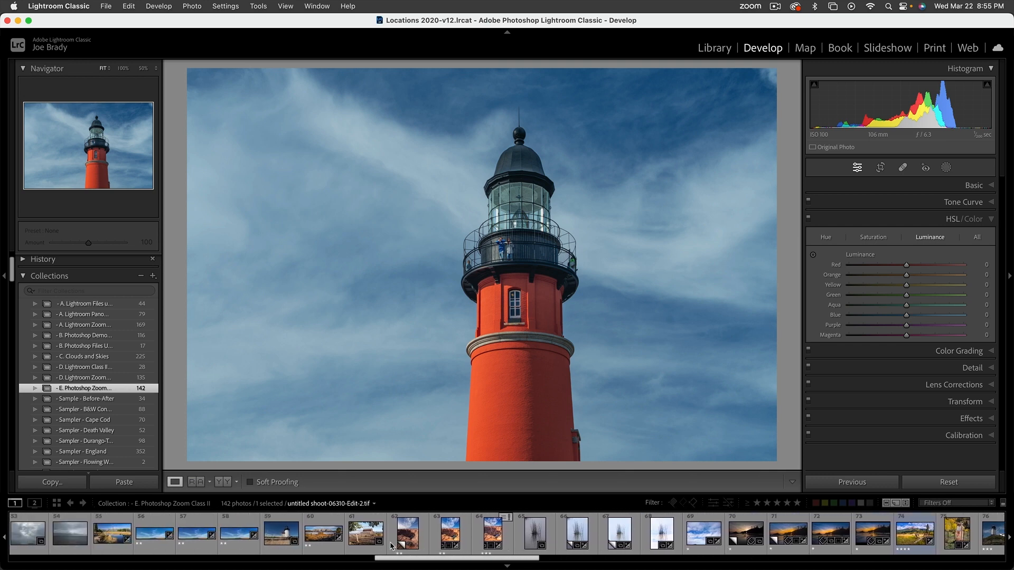
pyautogui.click(535, 533)
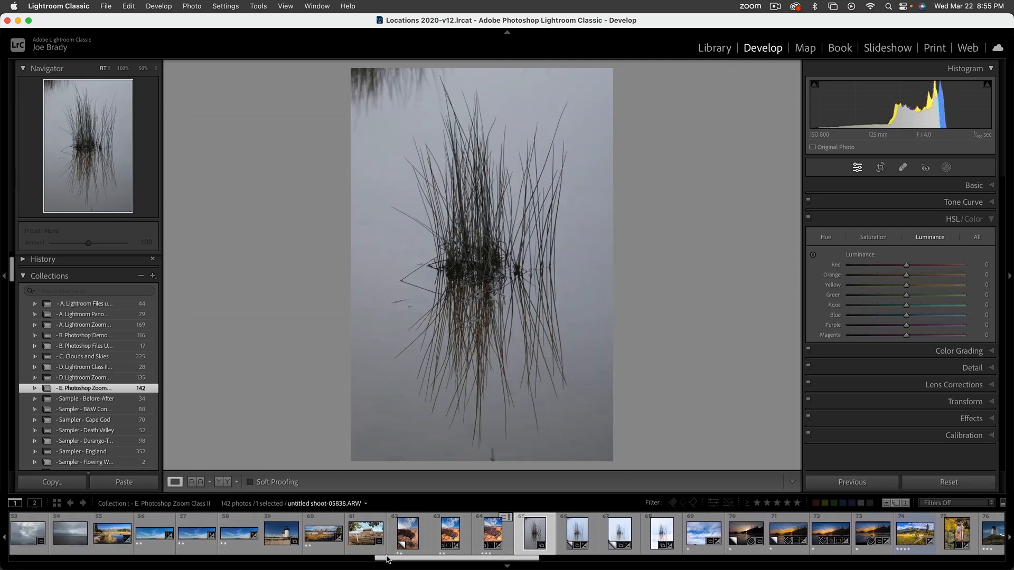
pyautogui.moveTo(387, 558); pyautogui.dragTo(21, 555)
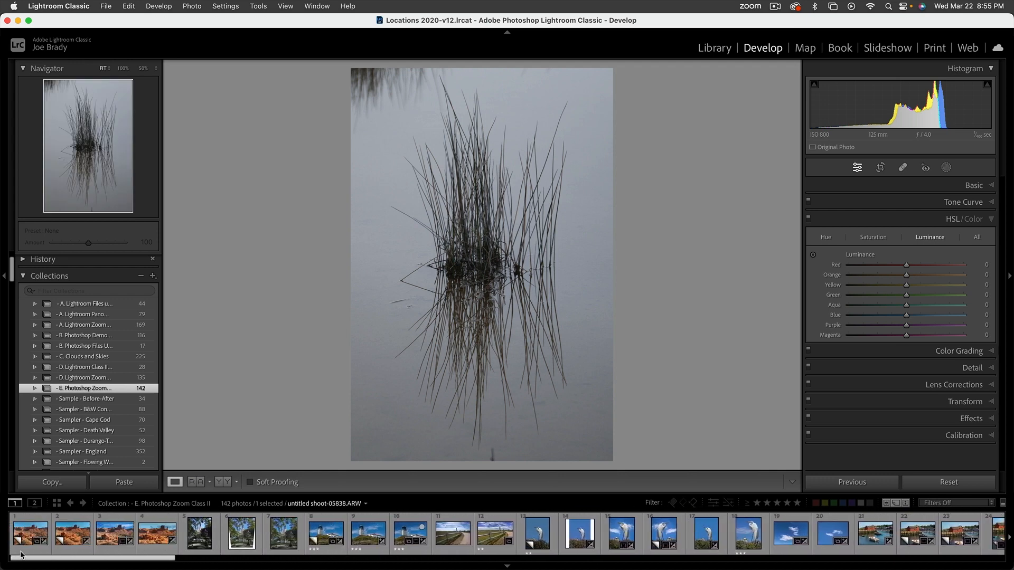
pyautogui.click(114, 537)
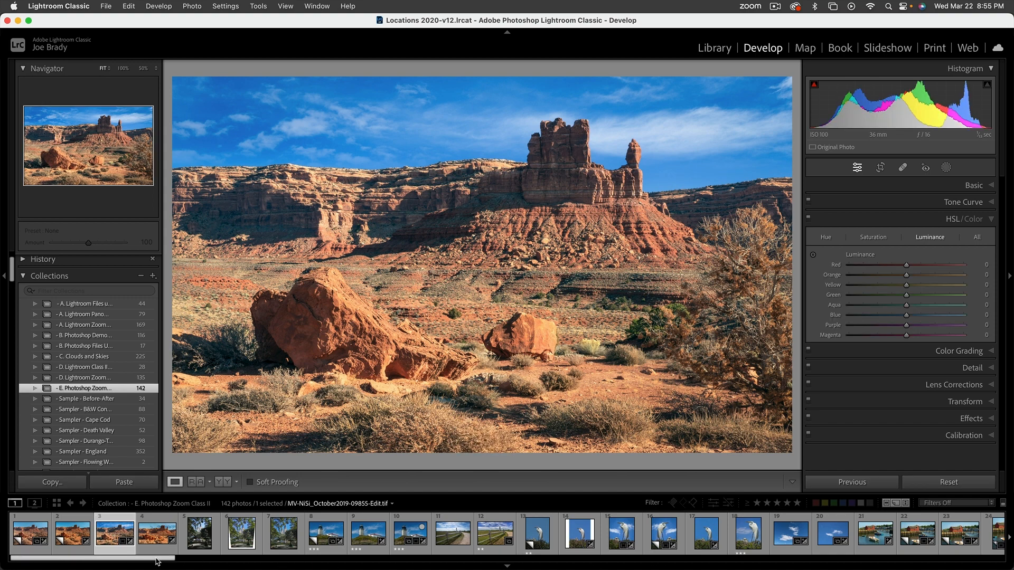
pyautogui.moveTo(160, 561); pyautogui.dragTo(436, 569)
pyautogui.moveTo(404, 523)
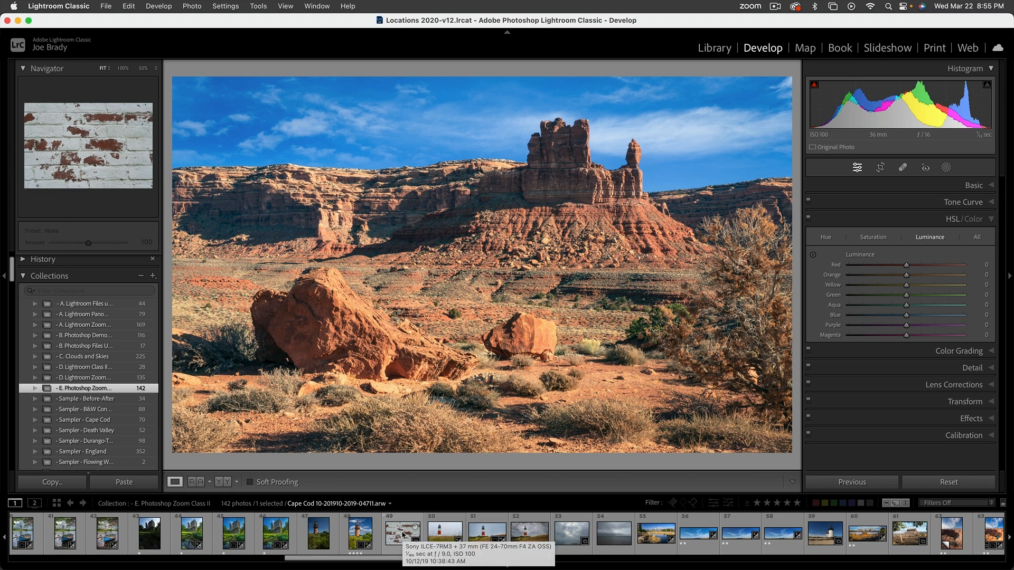
pyautogui.keyDown('super'); pyautogui.click(403, 534); pyautogui.keyUp('super')
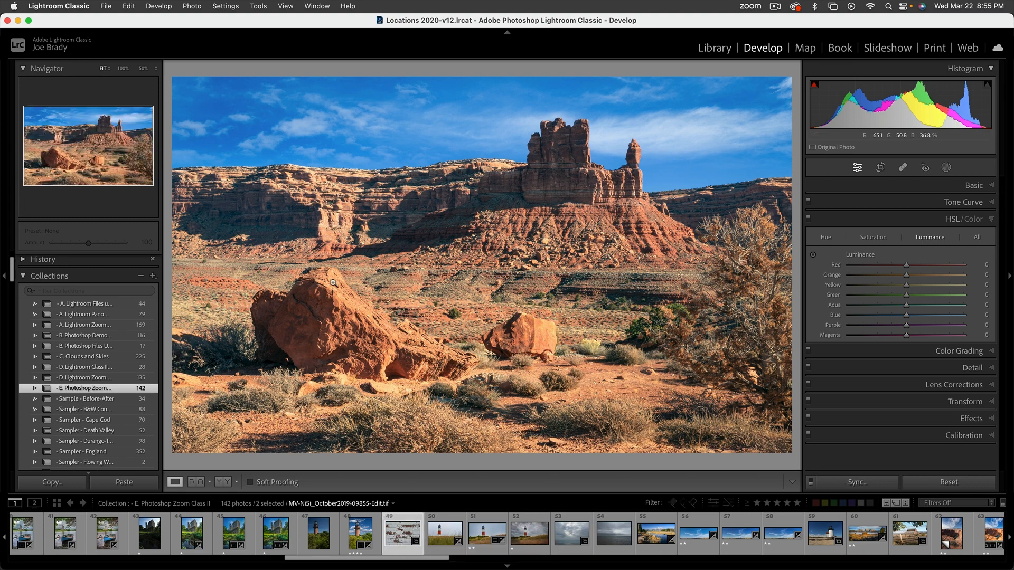
pyautogui.click(192, 6)
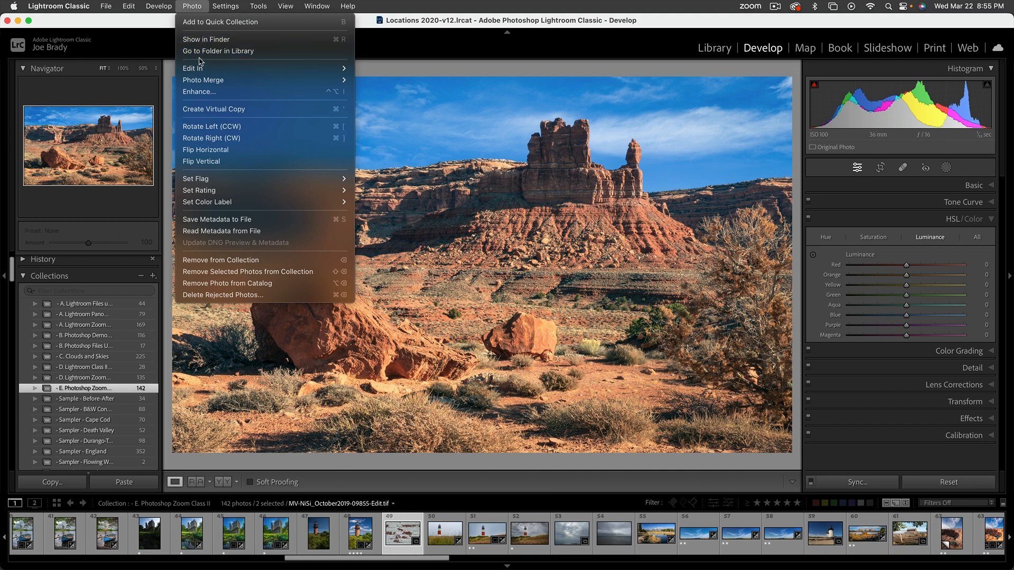
pyautogui.moveTo(204, 68)
pyautogui.click(412, 238)
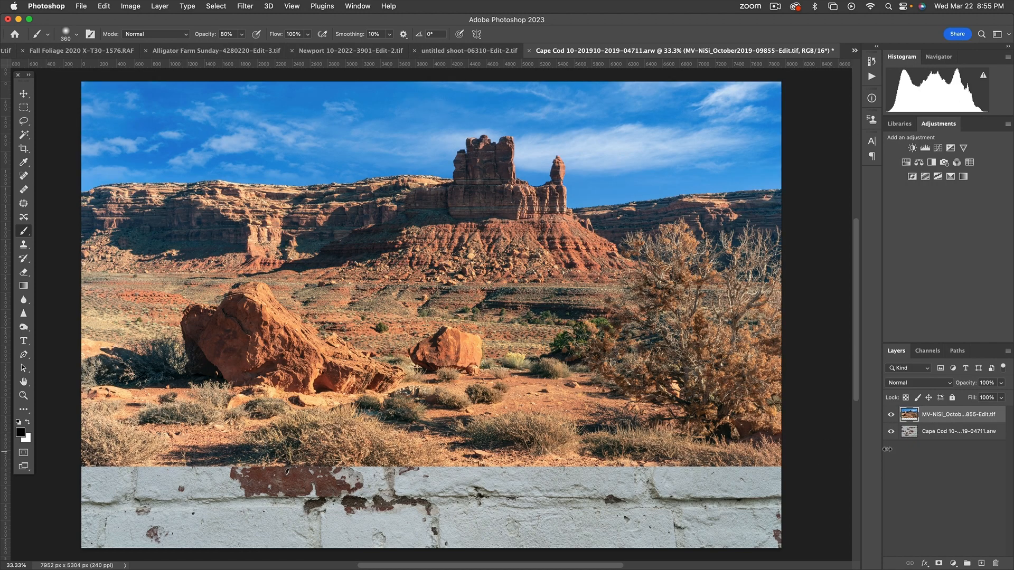
pyautogui.moveTo(913, 433); pyautogui.dragTo(911, 414)
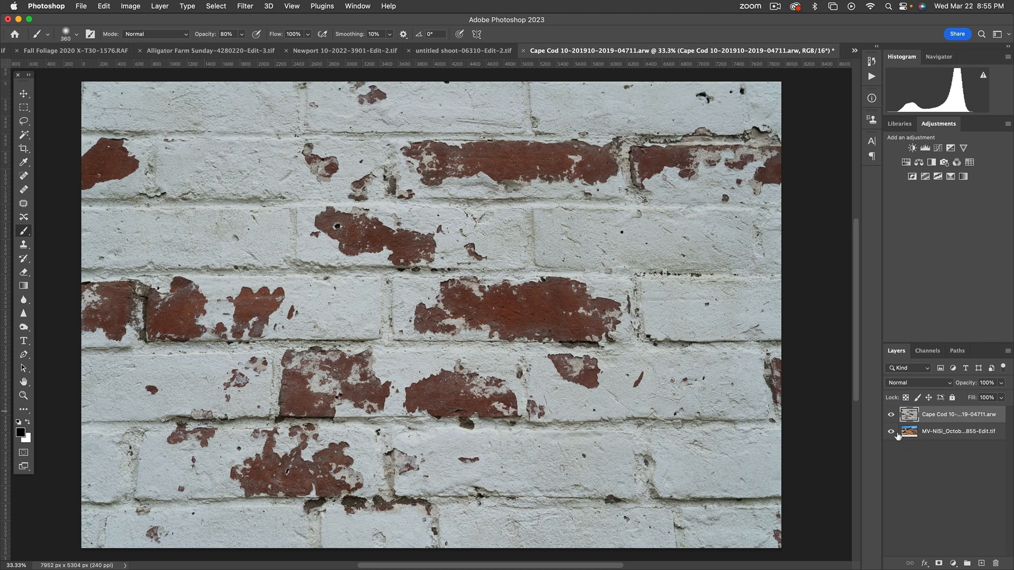
# Step: Hide the brick layer and crop the canvas to the bounds of the desert photo's layer, with the selection cleared and the rulers hidden
pyautogui.click(891, 415)
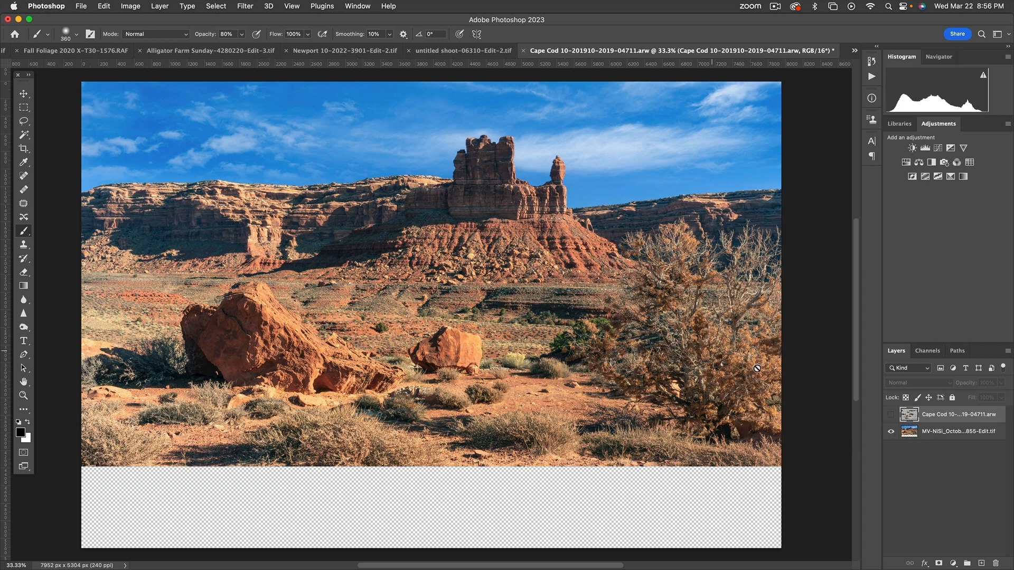
pyautogui.keyDown('super'); pyautogui.click(909, 432); pyautogui.keyUp('super')
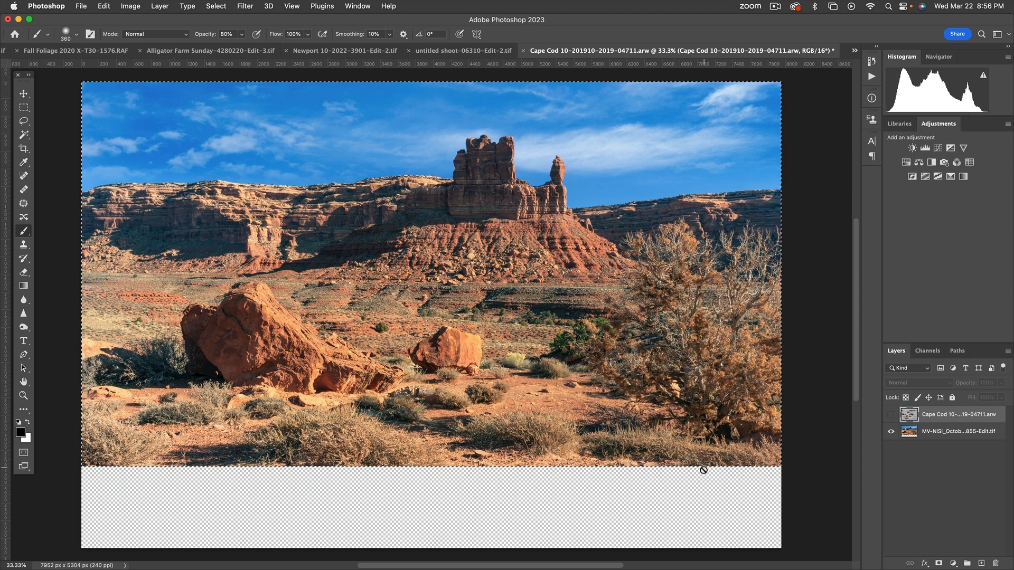
pyautogui.click(130, 7)
pyautogui.click(146, 114)
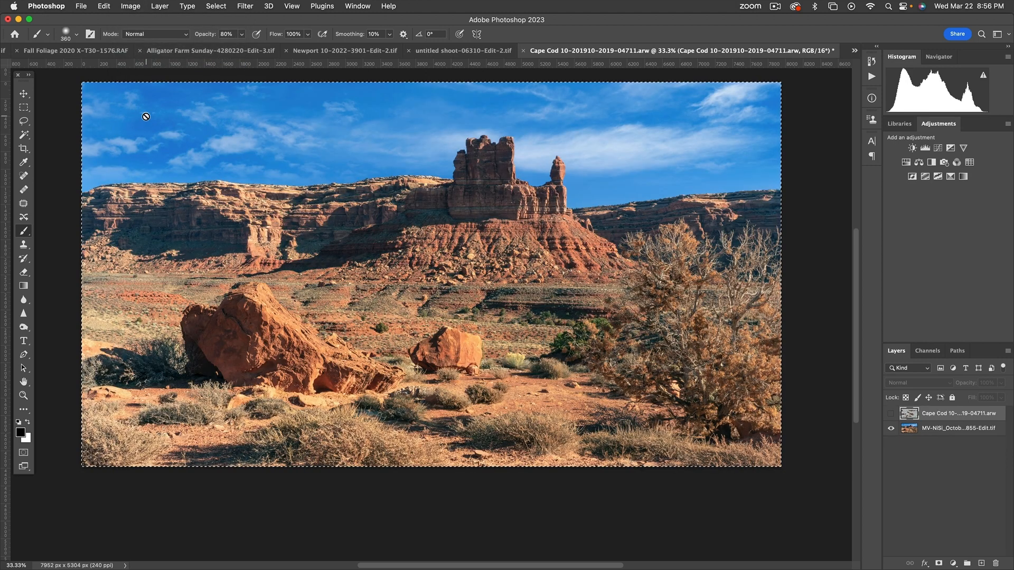
pyautogui.moveTo(398, 210); pyautogui.dragTo(402, 242)
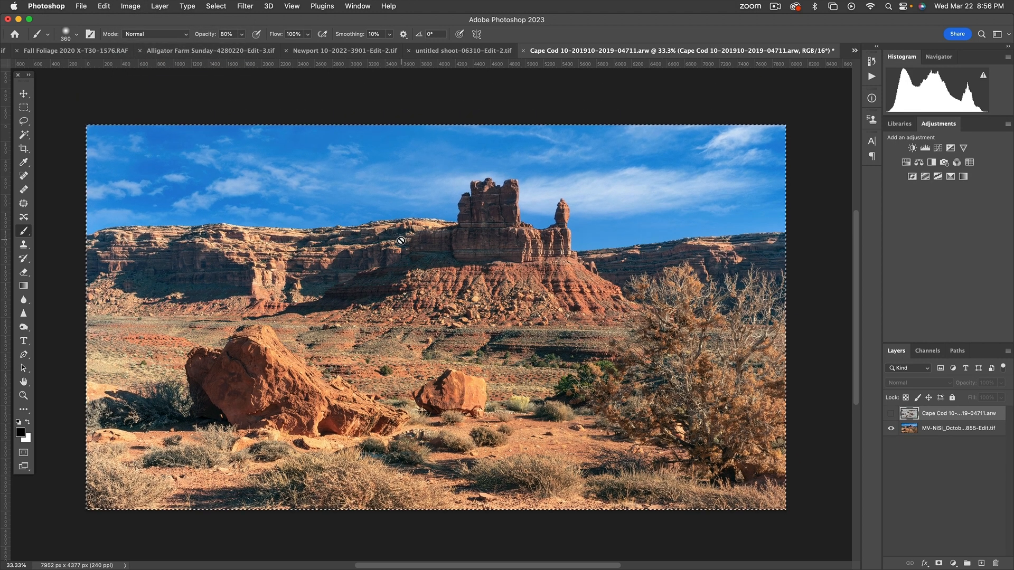
pyautogui.press('super+r')
pyautogui.press('super+d')
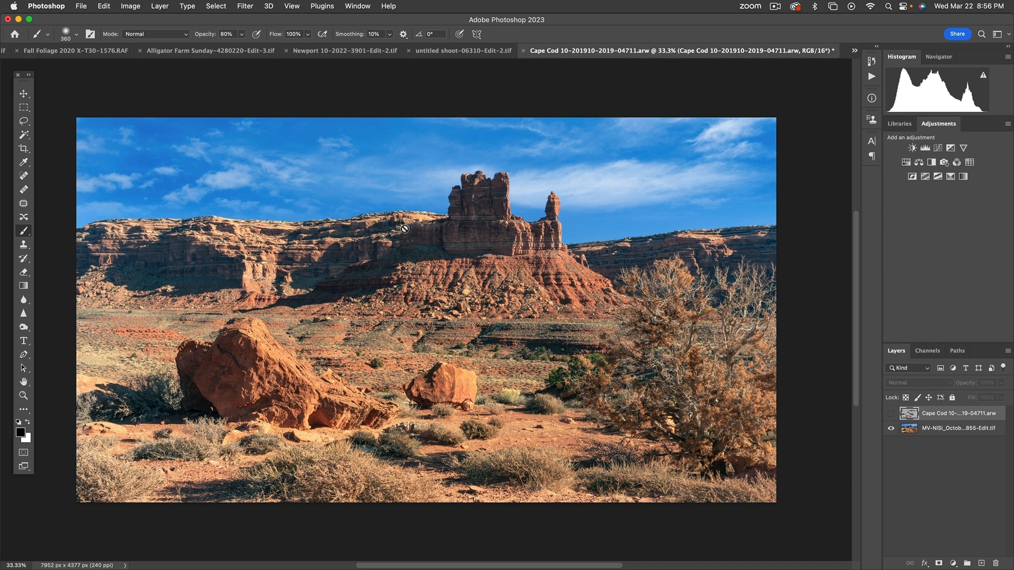
pyautogui.click(891, 414)
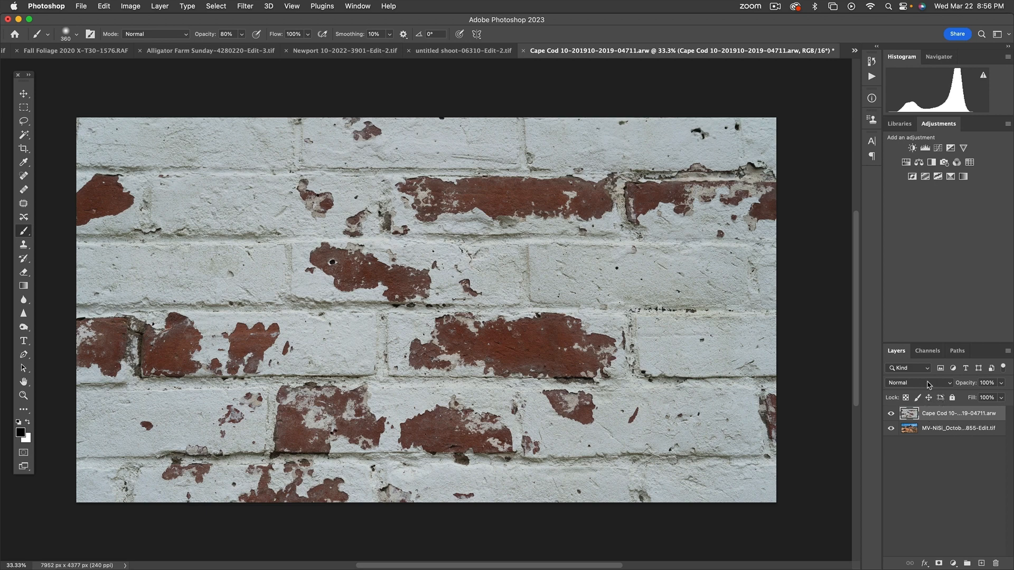
pyautogui.click(929, 384)
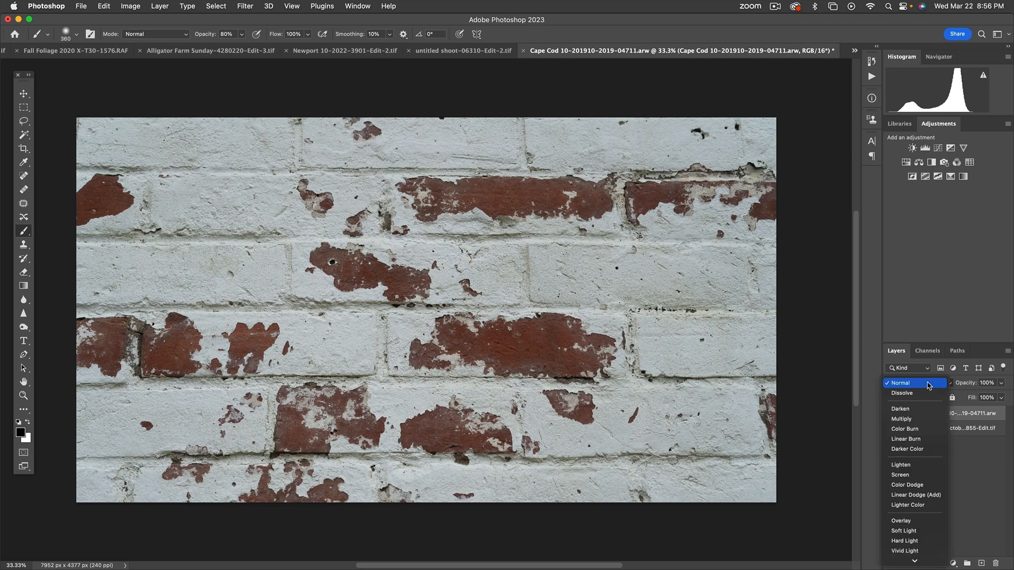
pyautogui.click(977, 458)
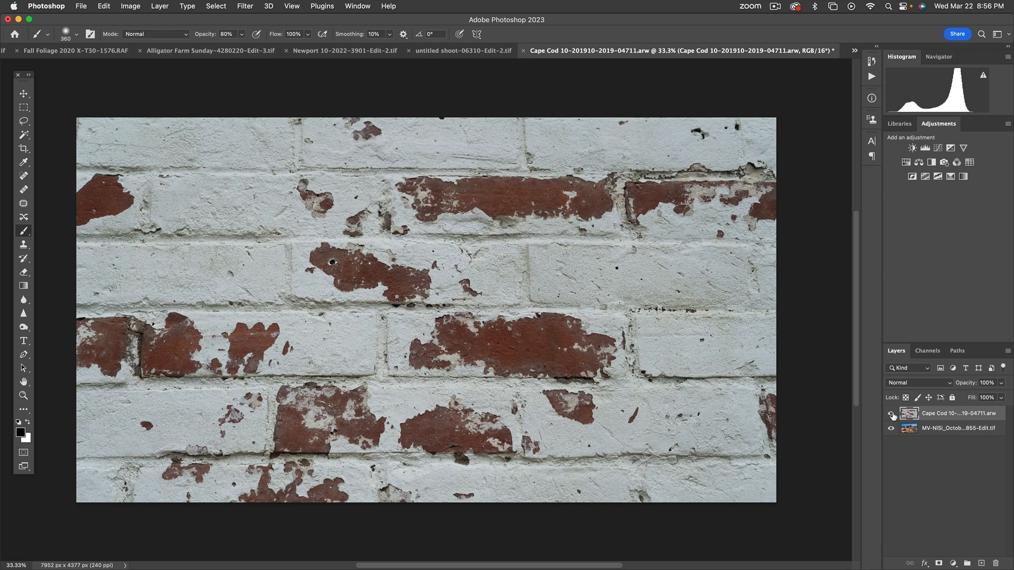
pyautogui.click(891, 413)
# Step: Create a new layer on top and draw a large rectangular marquee selection across the middle of the desert photo
pyautogui.click(982, 564)
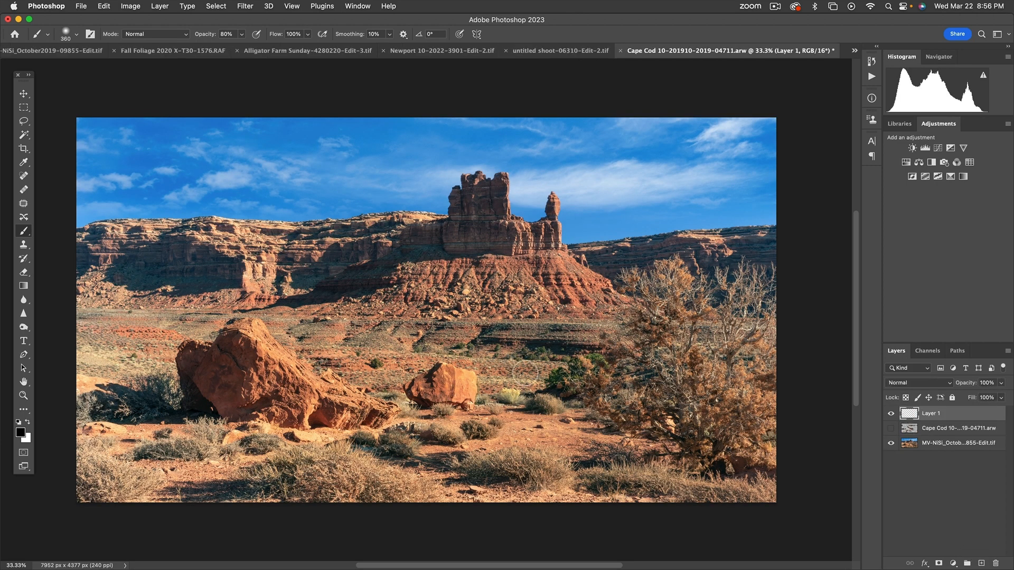
pyautogui.press('m')
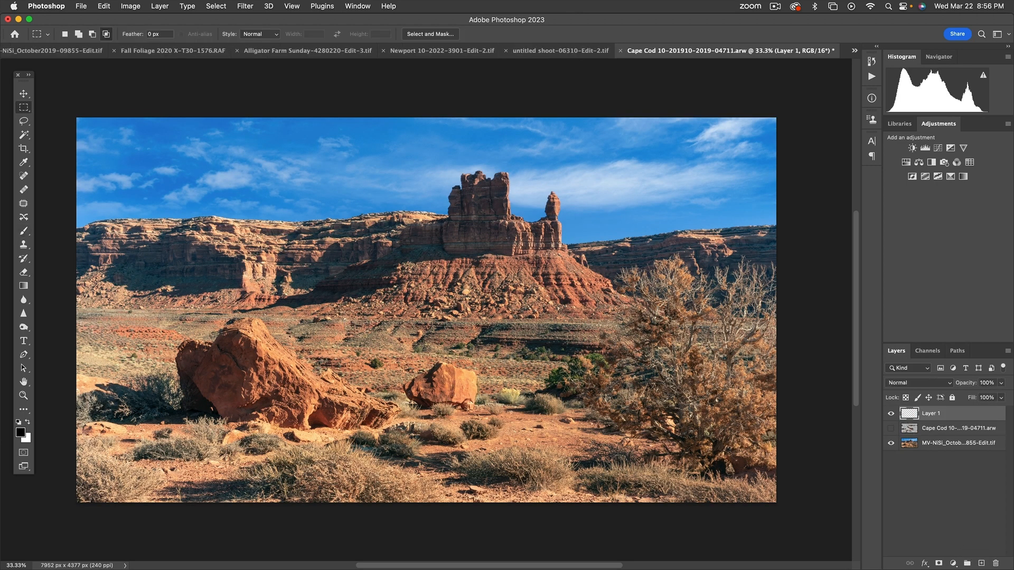
pyautogui.moveTo(246, 145); pyautogui.dragTo(659, 461)
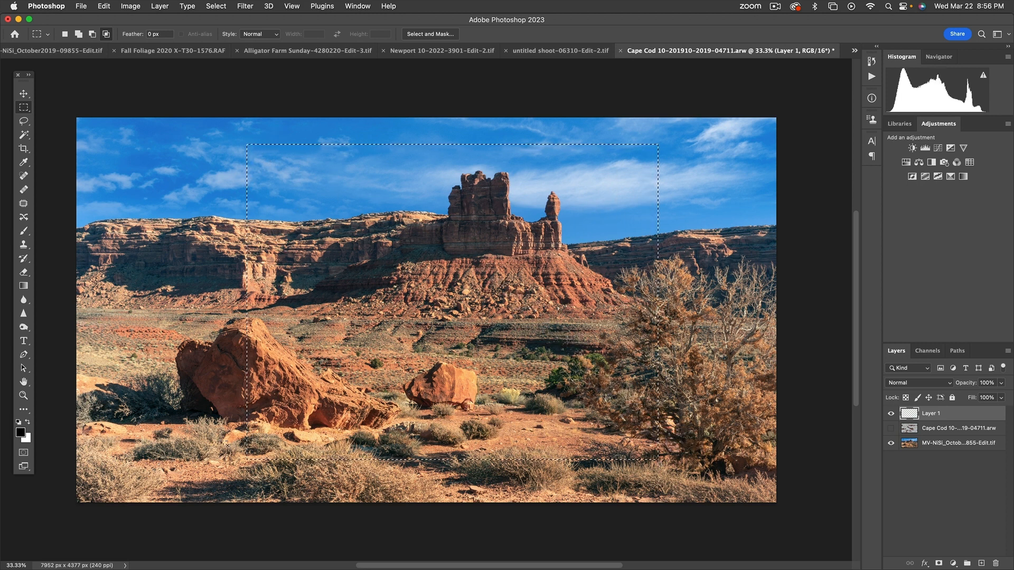
# Step: Set the foreground color to red f70505, fill the rectangular selection on Layer 1 with it, and deselect
pyautogui.click(22, 433)
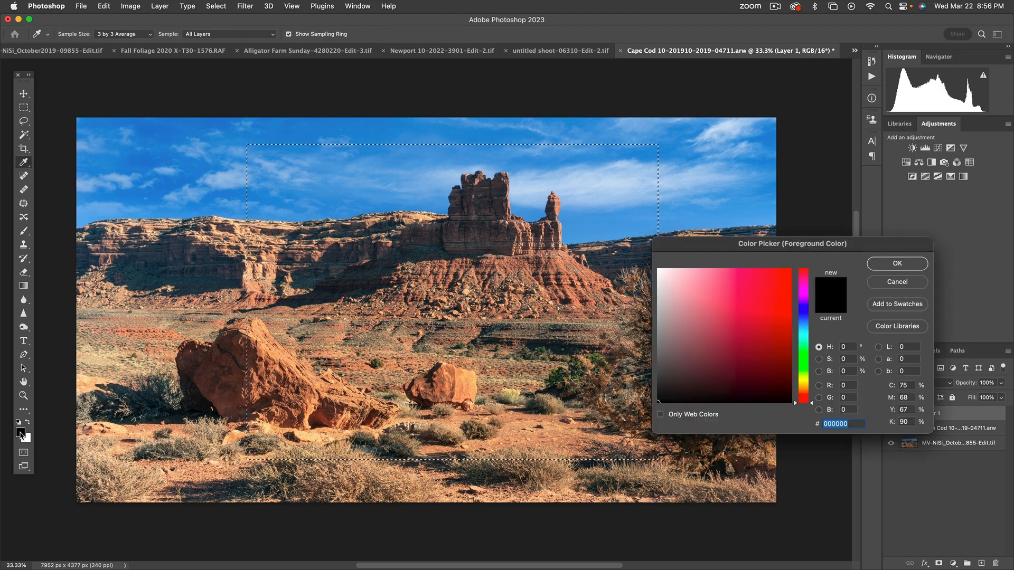
pyautogui.click(789, 272)
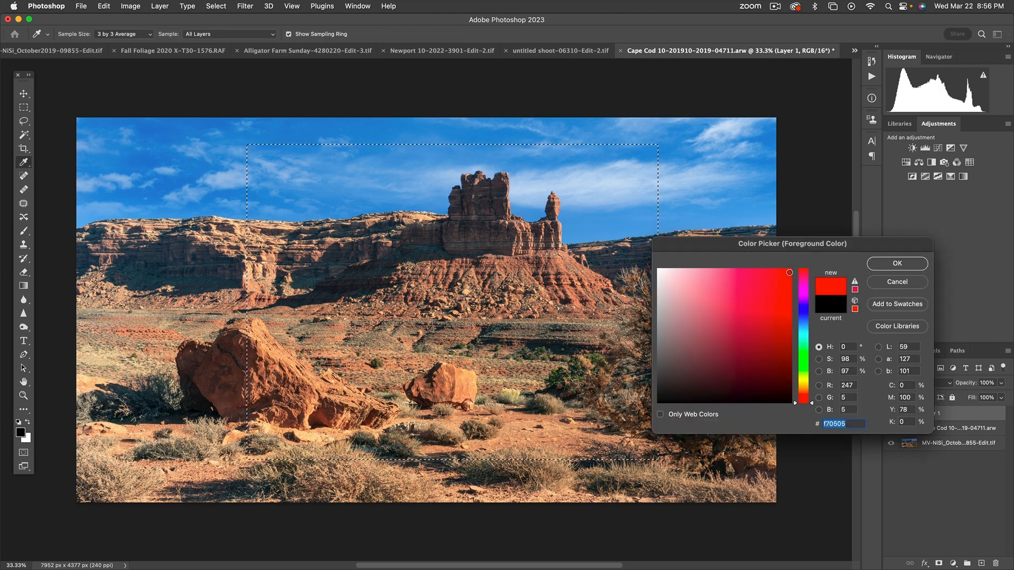
pyautogui.click(896, 264)
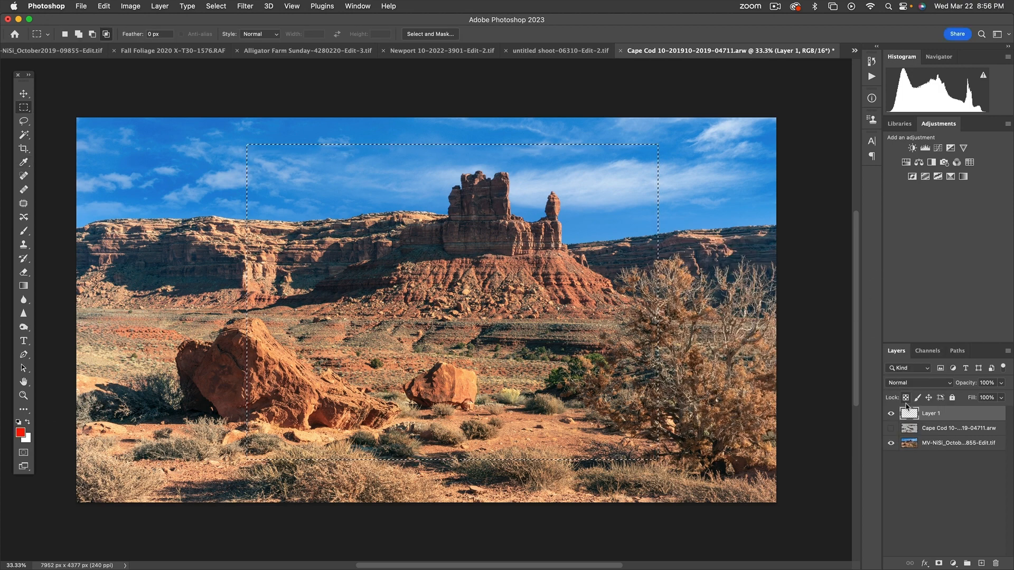
pyautogui.hotkey('alt', 'BackSpace')
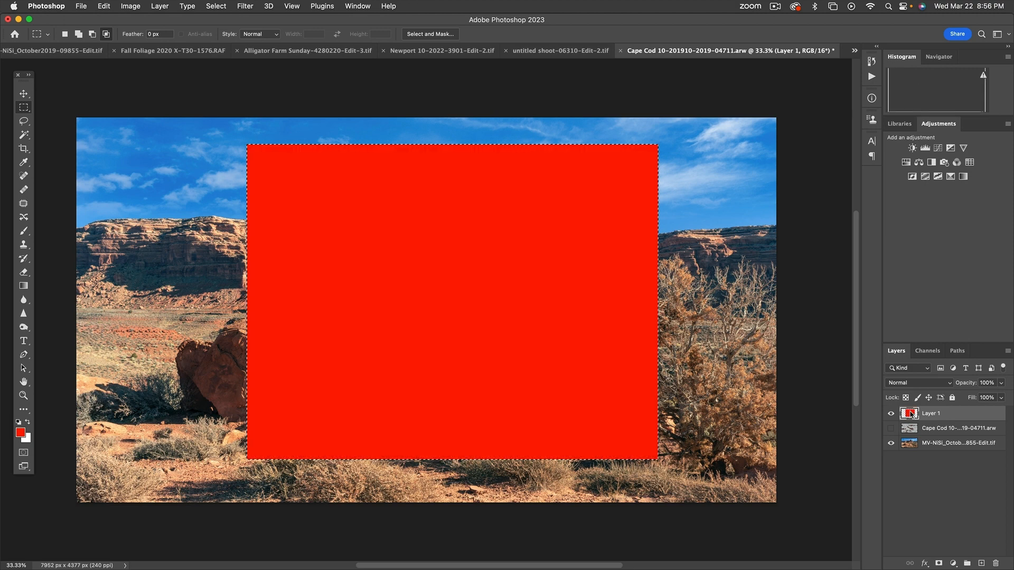
pyautogui.moveTo(564, 344)
pyautogui.mouseDown()
pyautogui.moveTo(530, 342)
pyautogui.moveTo(573, 353)
pyautogui.mouseUp()
pyautogui.press('super+d')
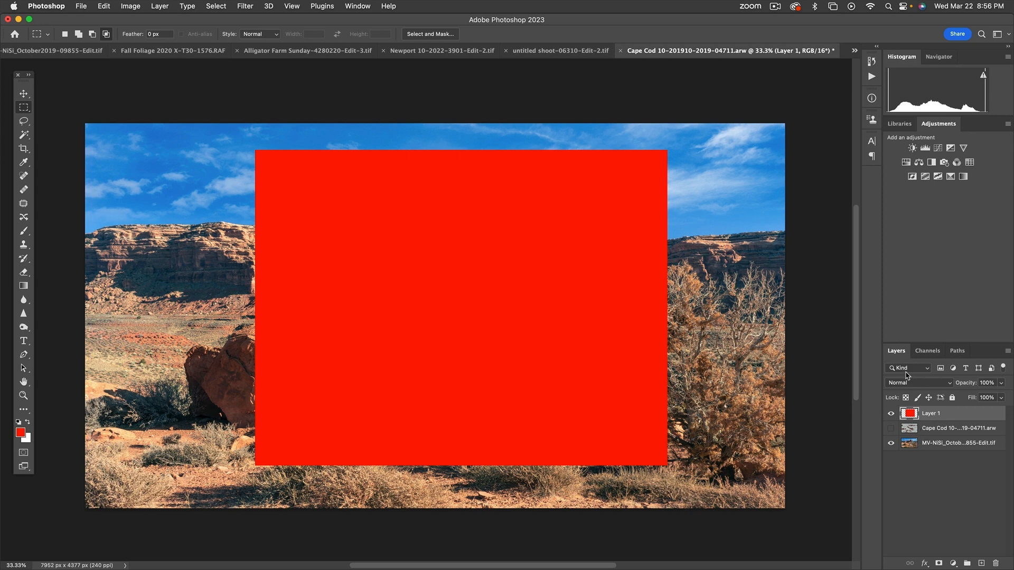
# Step: Try the darkening blend modes Darken, Multiply and Color Burn one after another on the red rectangle's layer
pyautogui.click(926, 384)
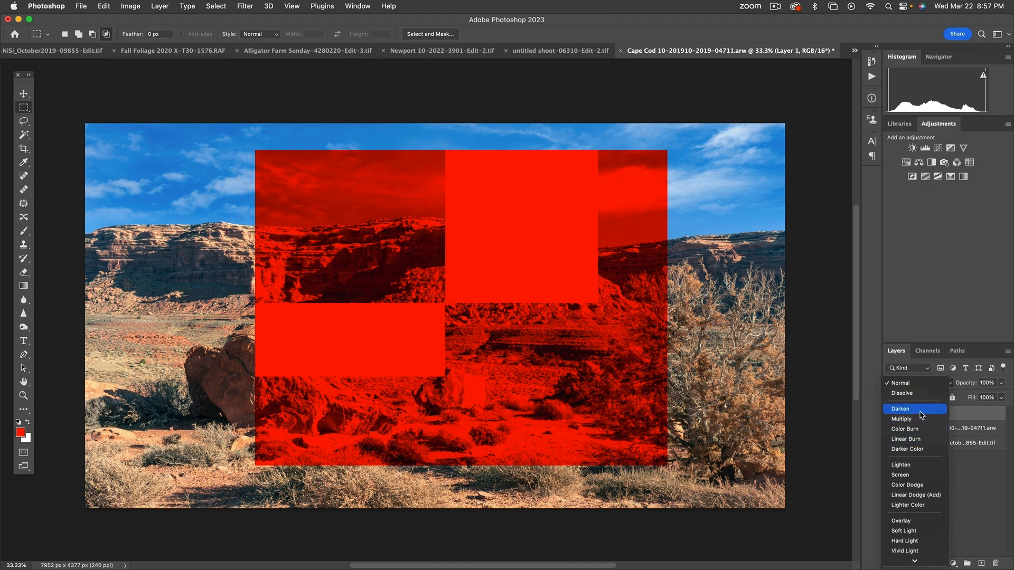
pyautogui.click(920, 412)
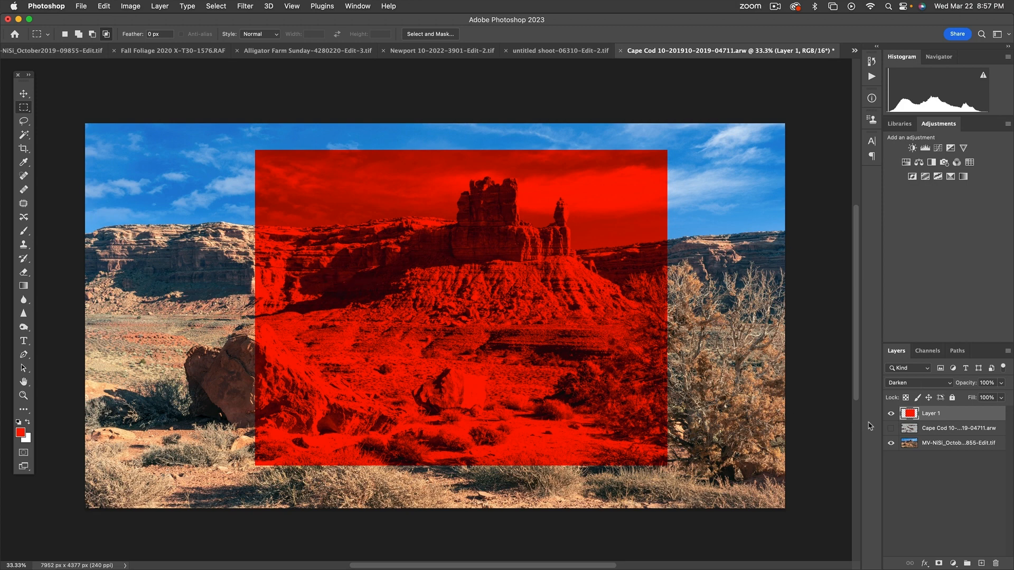
pyautogui.click(908, 385)
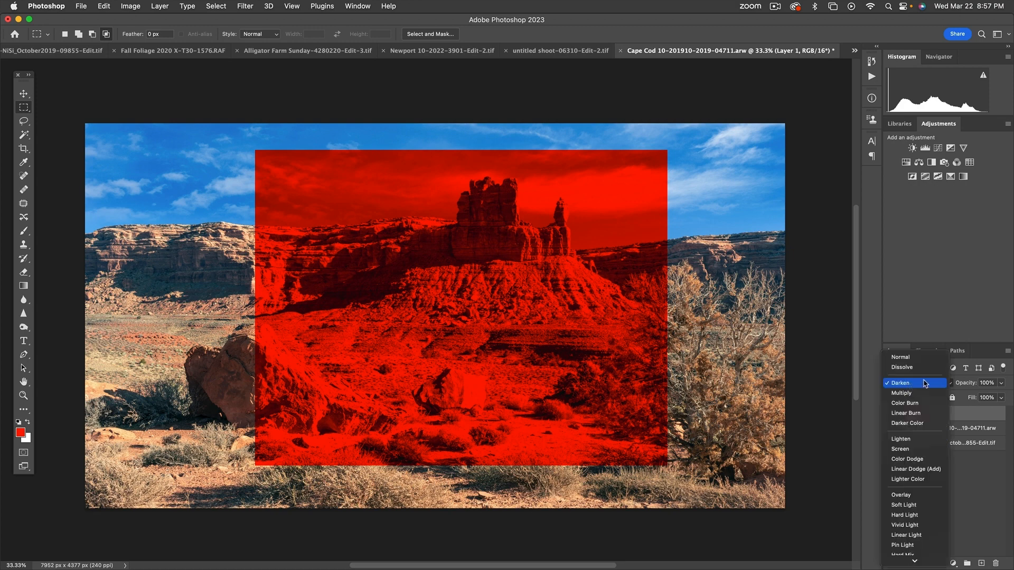
pyautogui.scroll(-1, 925, 381)
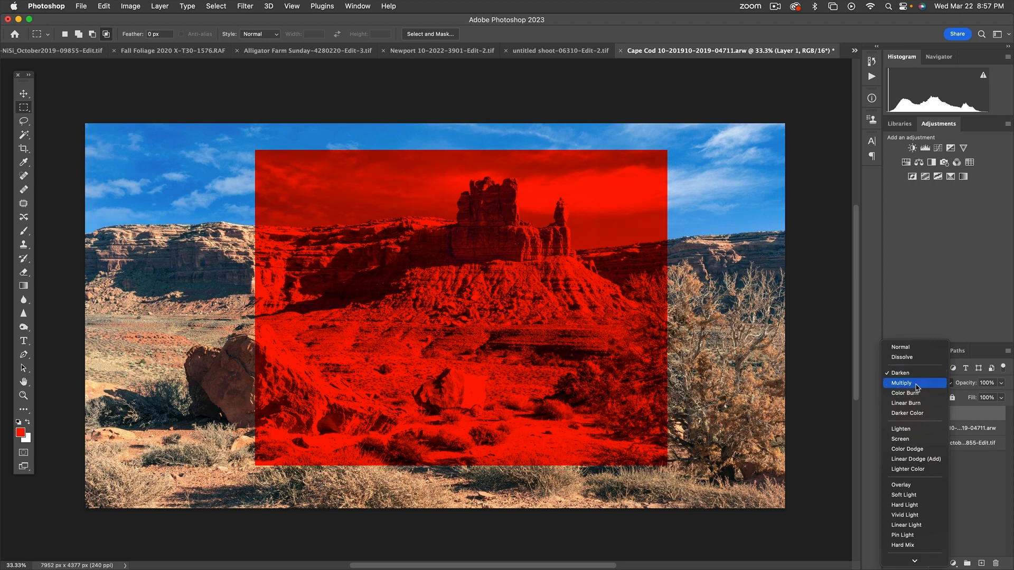
pyautogui.click(917, 385)
pyautogui.click(911, 385)
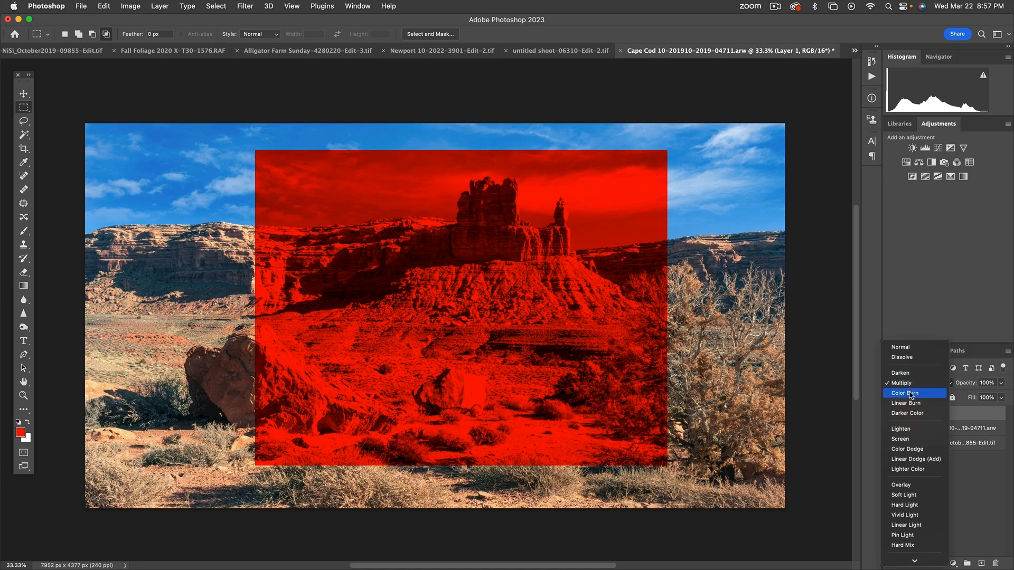
pyautogui.click(910, 394)
pyautogui.hscroll(-1, 909, 392)
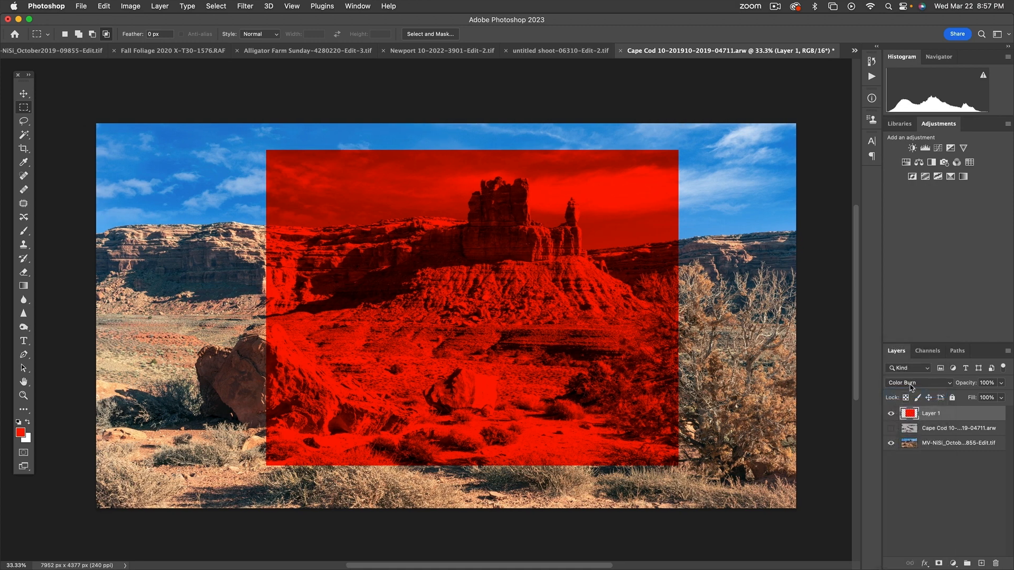
# Step: Try the lightening blend modes Lighten, Screen, Color Dodge, Linear Dodge (Add) and Lighter Color on the red rectangle's layer
pyautogui.click(911, 385)
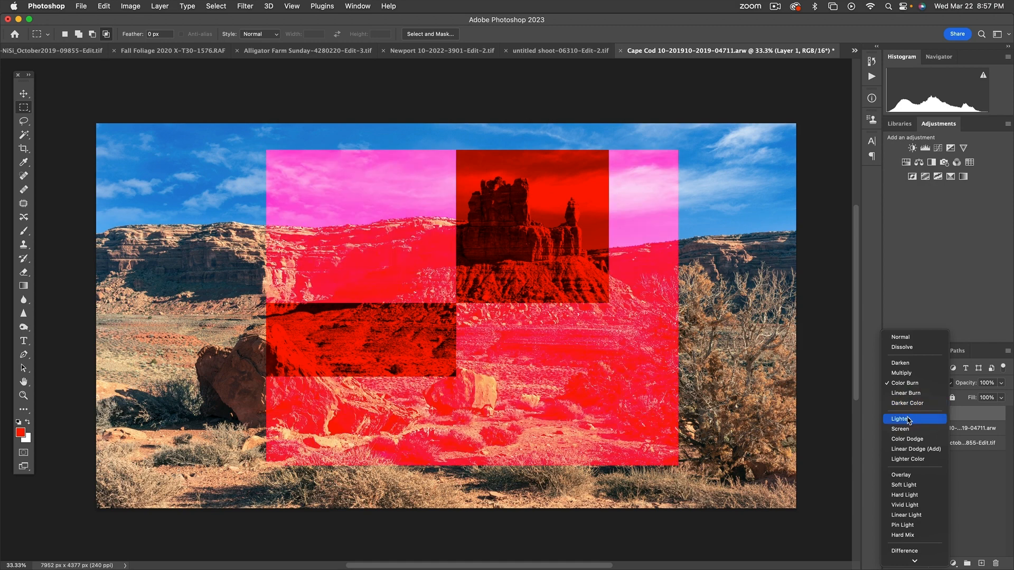
pyautogui.click(901, 419)
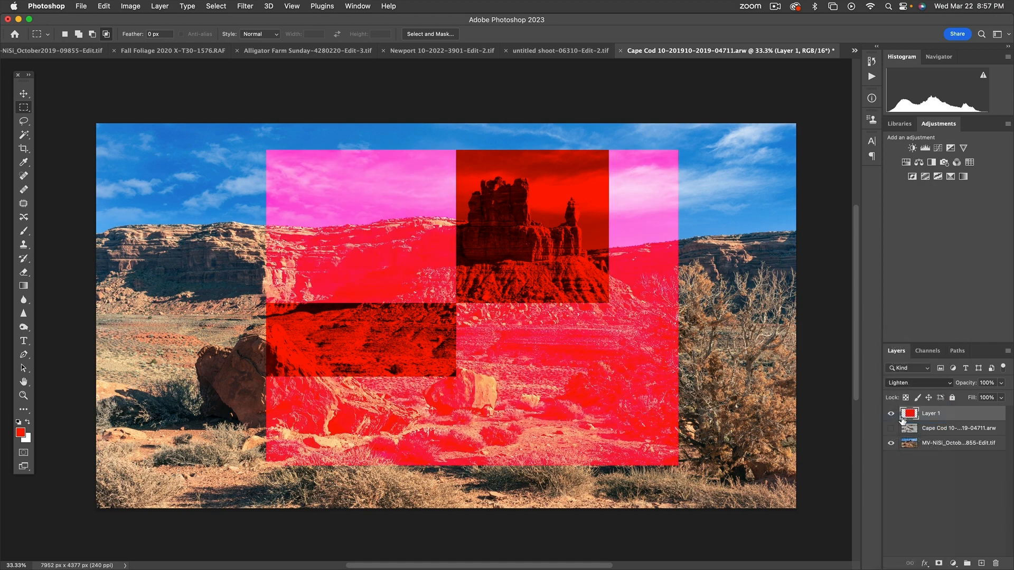
pyautogui.click(908, 384)
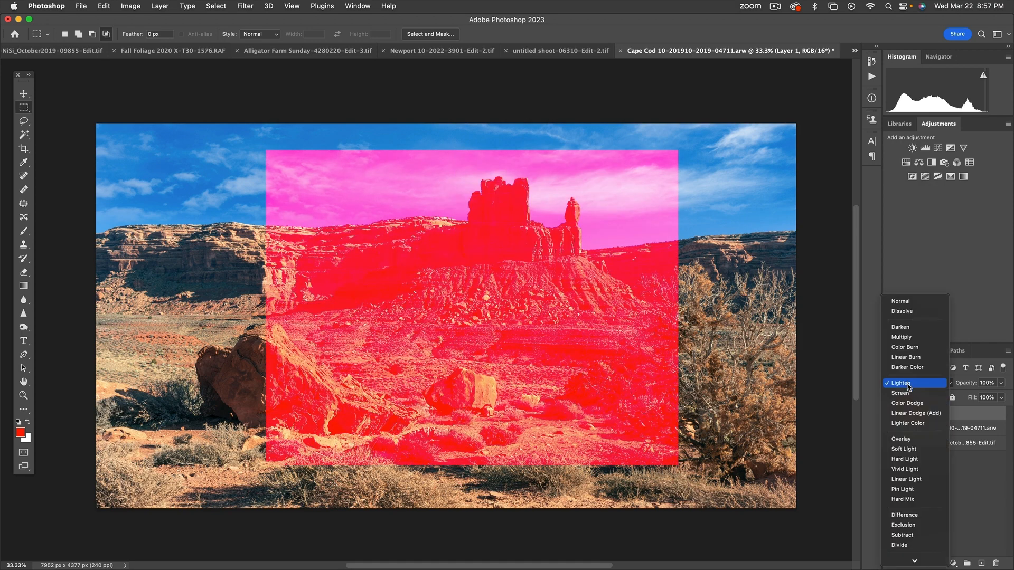
pyautogui.click(908, 395)
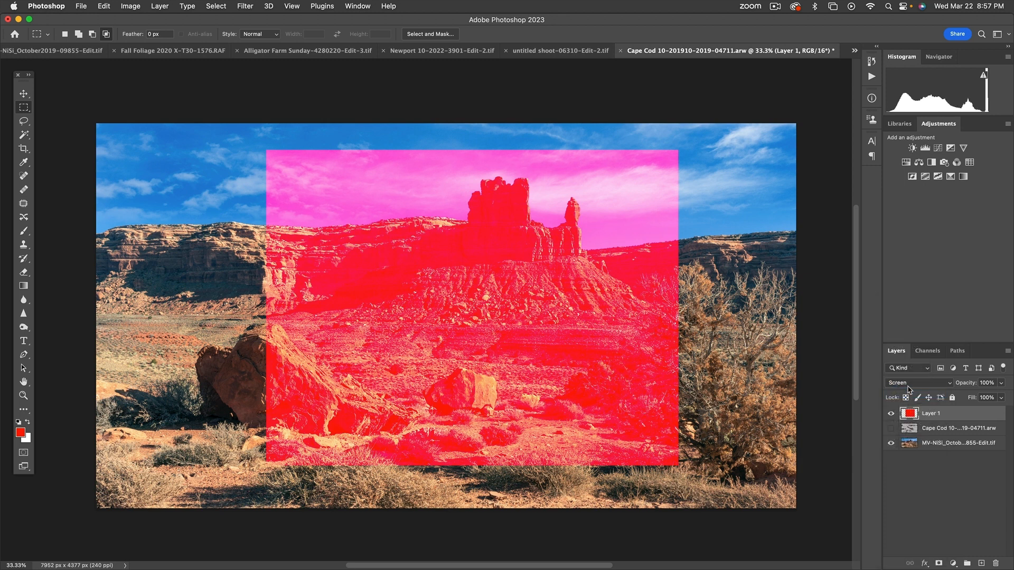
pyautogui.click(909, 389)
pyautogui.click(909, 394)
pyautogui.click(910, 386)
pyautogui.click(909, 394)
pyautogui.click(908, 385)
pyautogui.click(908, 394)
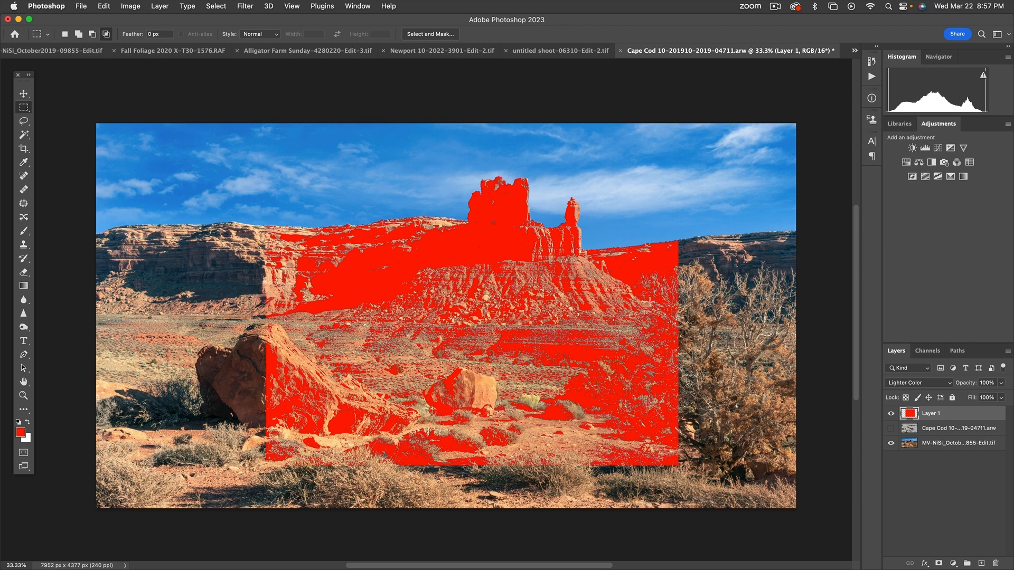
# Step: Try the blend modes Luminosity and Color on the red rectangle's layer, and set it to Overlay
pyautogui.click(911, 384)
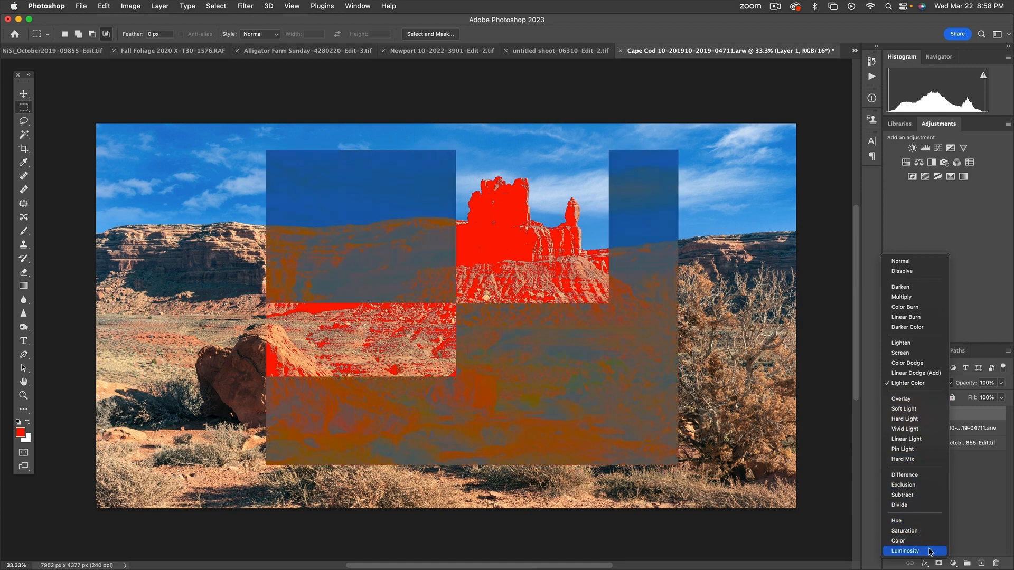
pyautogui.click(931, 552)
pyautogui.click(919, 384)
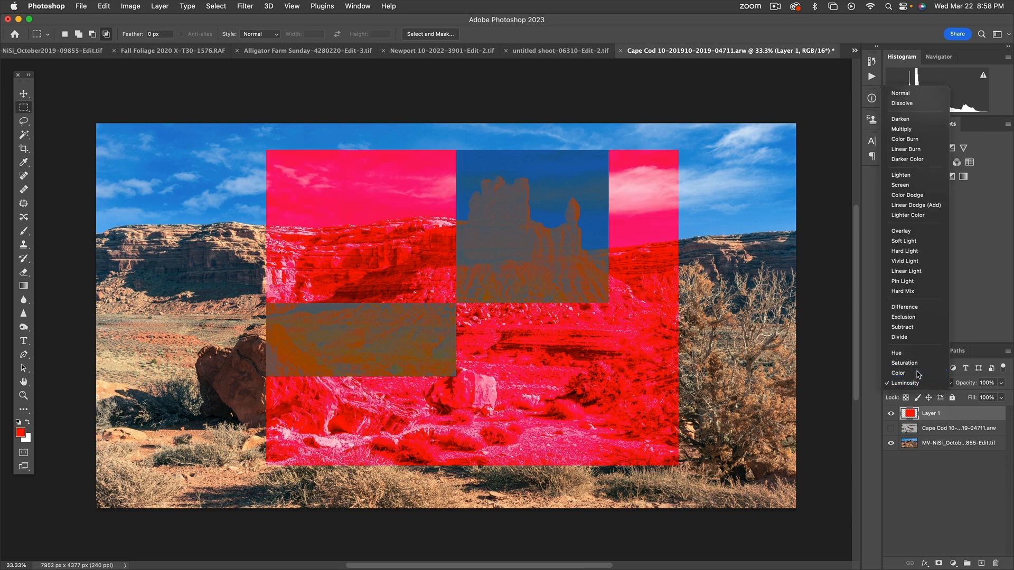
pyautogui.click(913, 373)
pyautogui.click(920, 384)
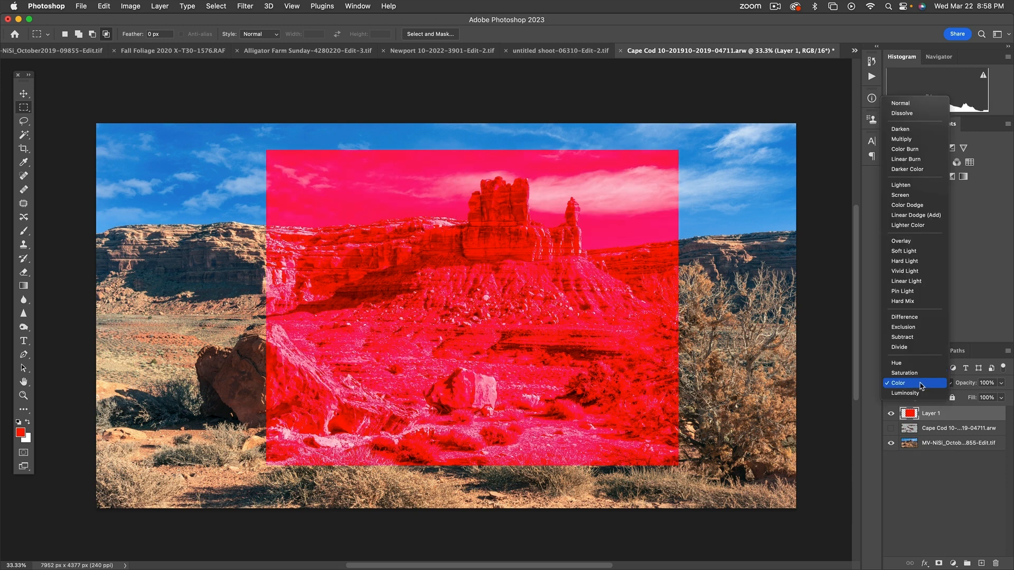
pyautogui.click(909, 242)
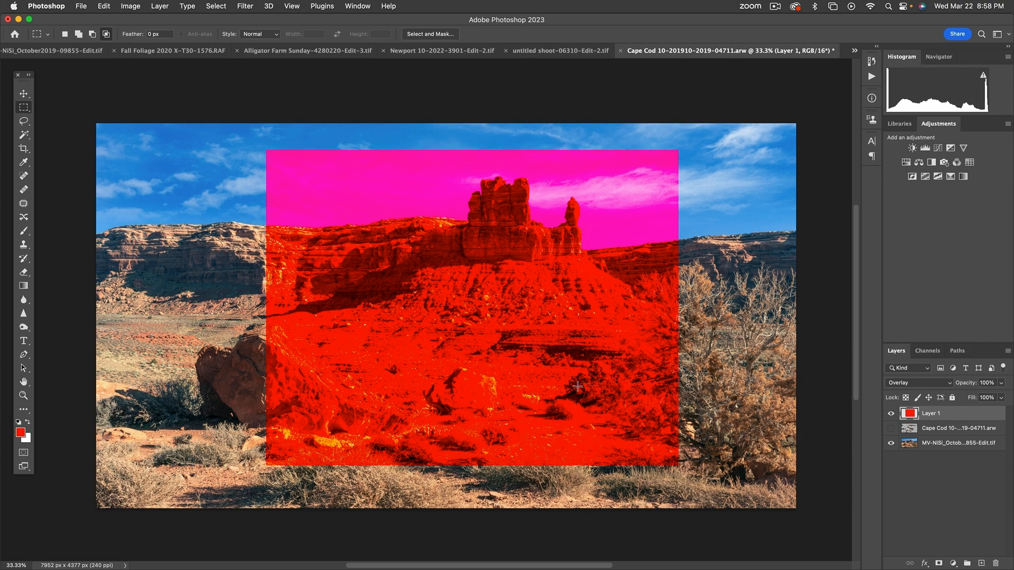
# Step: Hide the red rectangle's layer, show the white brick texture layer and make it the active layer
pyautogui.click(891, 415)
pyautogui.click(892, 428)
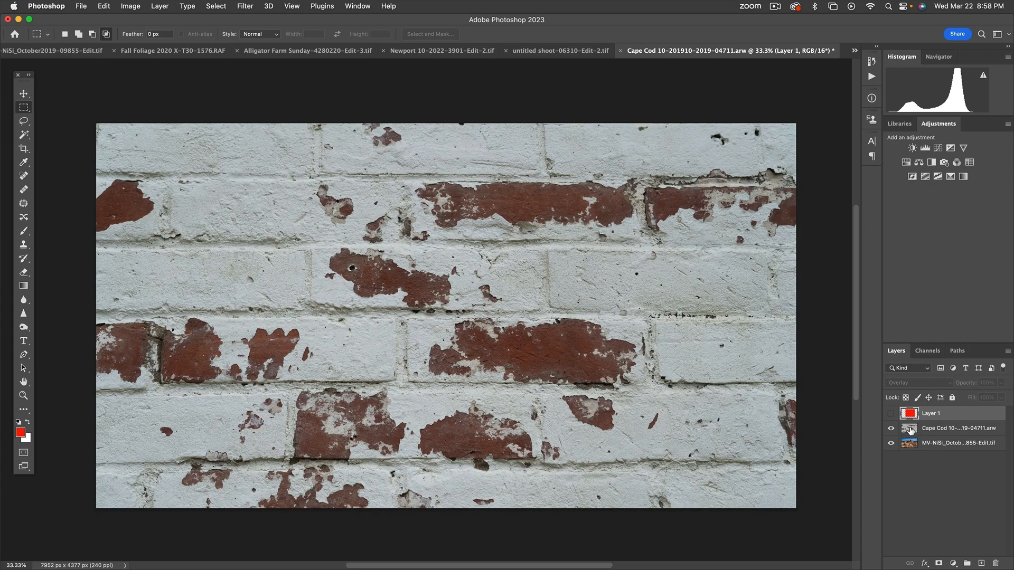
pyautogui.click(911, 430)
pyautogui.click(978, 455)
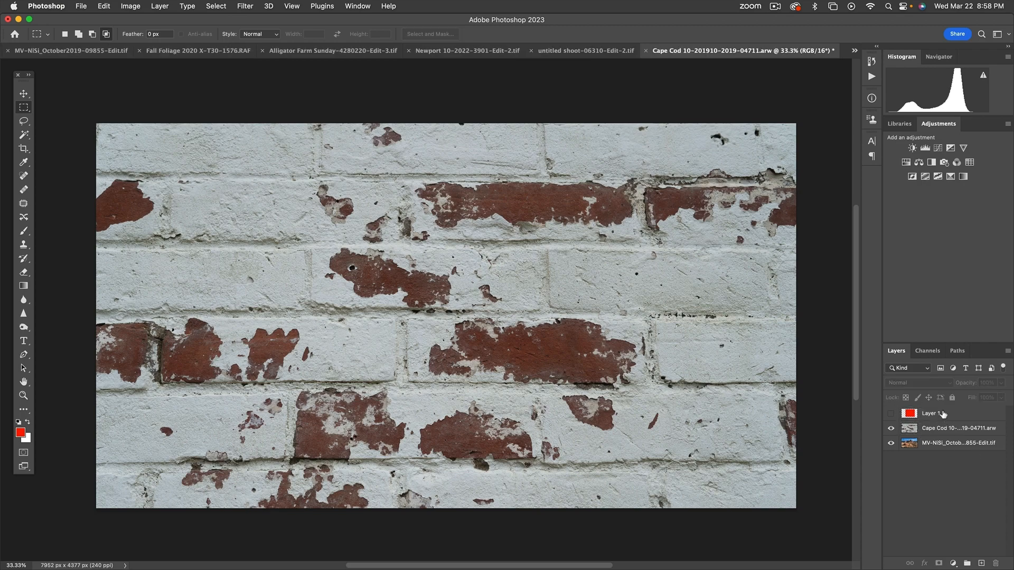
pyautogui.click(913, 430)
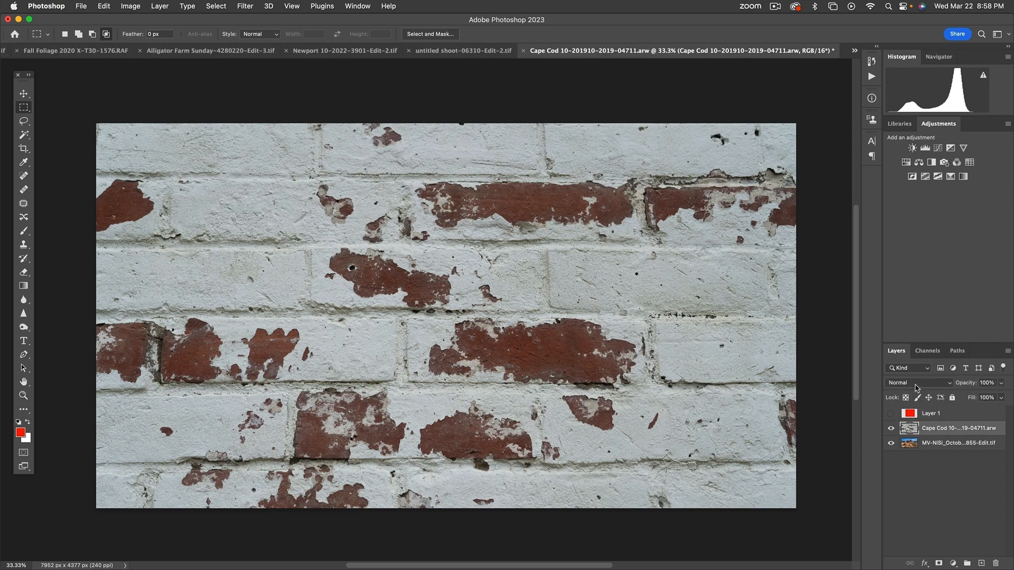
# Step: Set the brick texture layer's blend mode to Overlay and its opacity to 68%
pyautogui.click(917, 385)
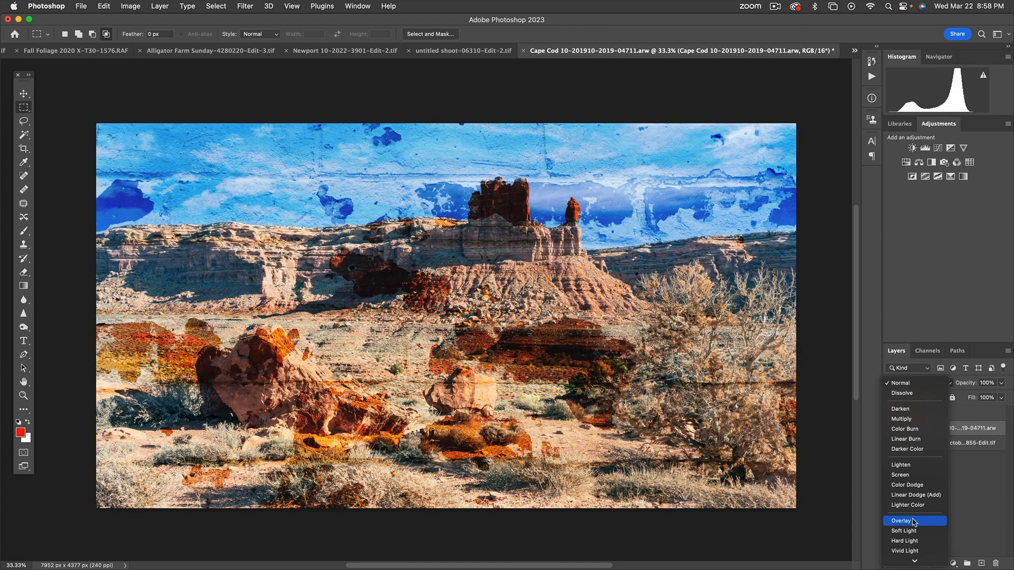
pyautogui.click(914, 521)
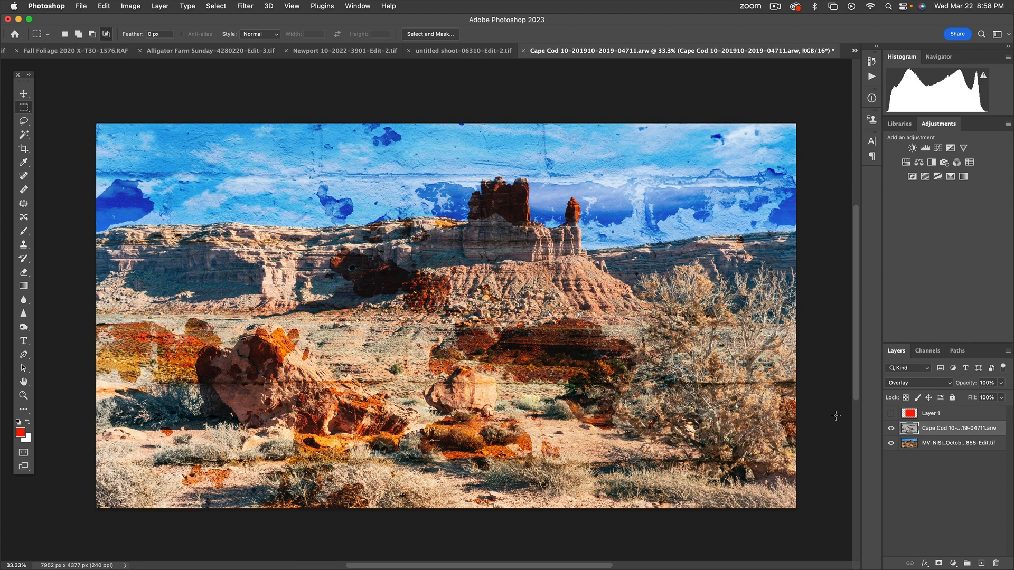
pyautogui.click(1003, 387)
pyautogui.moveTo(1001, 395); pyautogui.dragTo(987, 399)
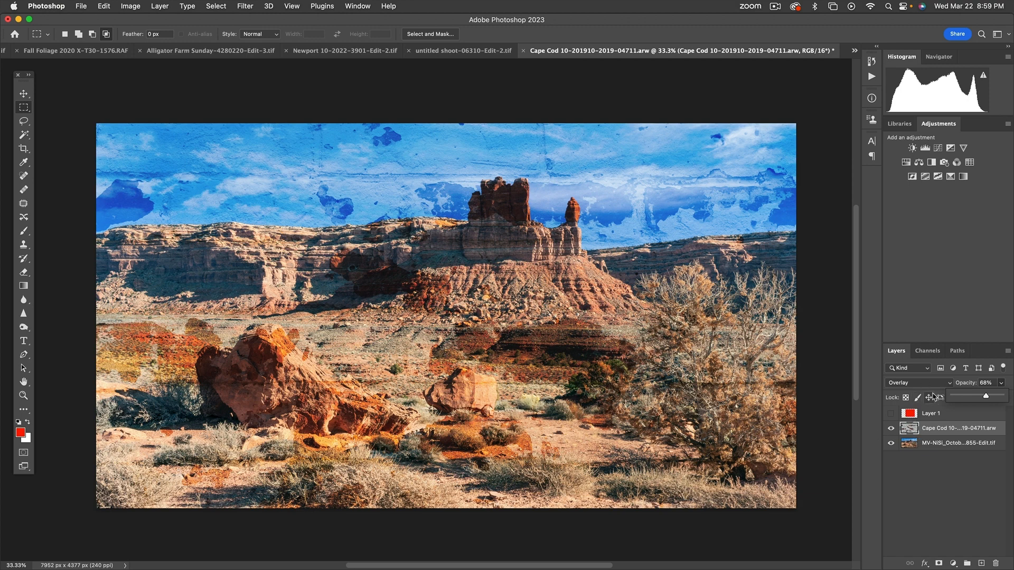
pyautogui.click(957, 429)
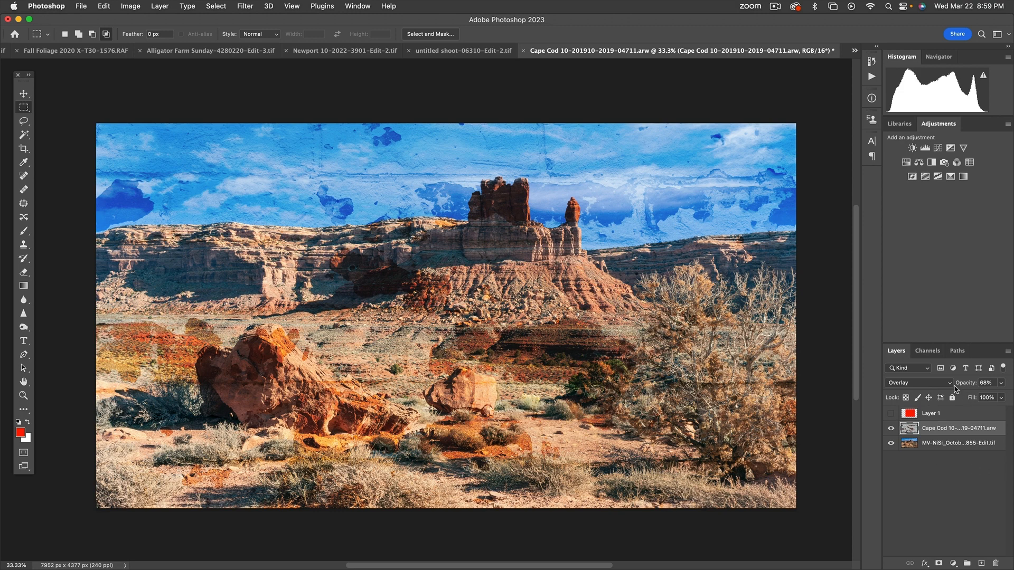
# Step: Switch to Lightroom Classic, enlarge the filmstrip thumbnails and browse the E. Photoshop Zoom Class II collection for photos to combine
pyautogui.press('super+Tab')
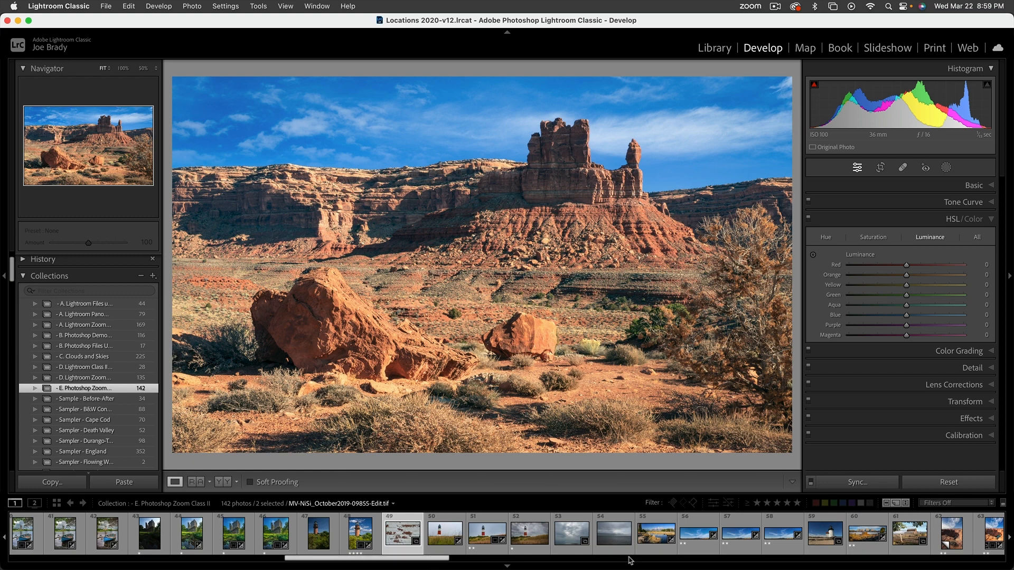
pyautogui.moveTo(661, 494); pyautogui.dragTo(662, 482)
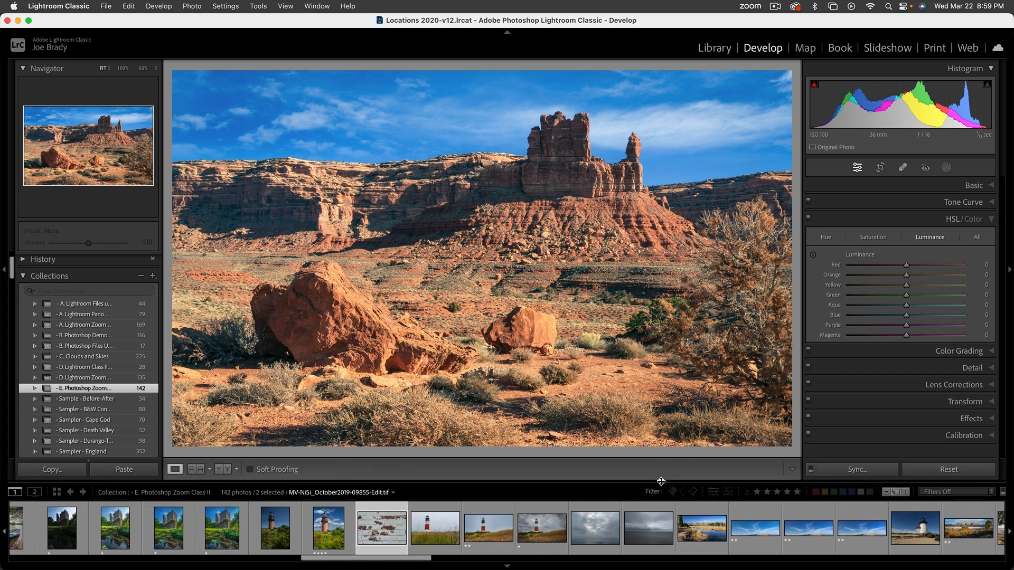
pyautogui.click(497, 559)
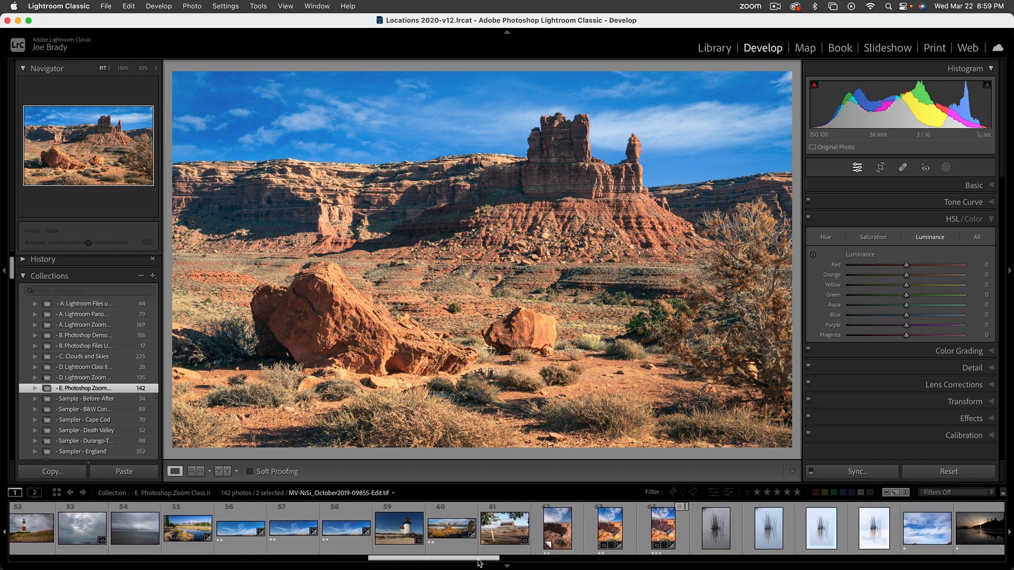
pyautogui.moveTo(487, 563); pyautogui.dragTo(682, 566)
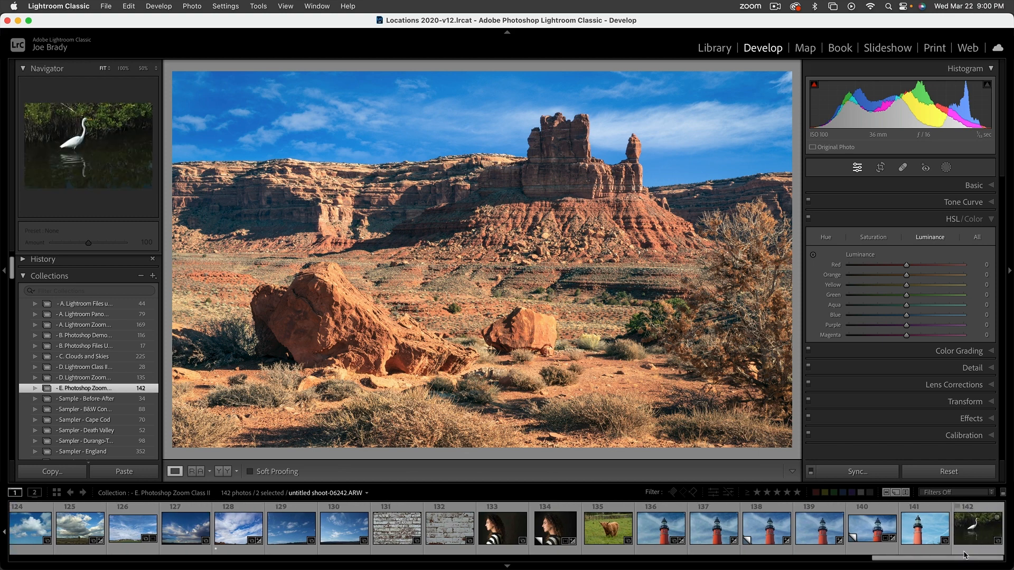
pyautogui.moveTo(964, 556); pyautogui.dragTo(880, 564)
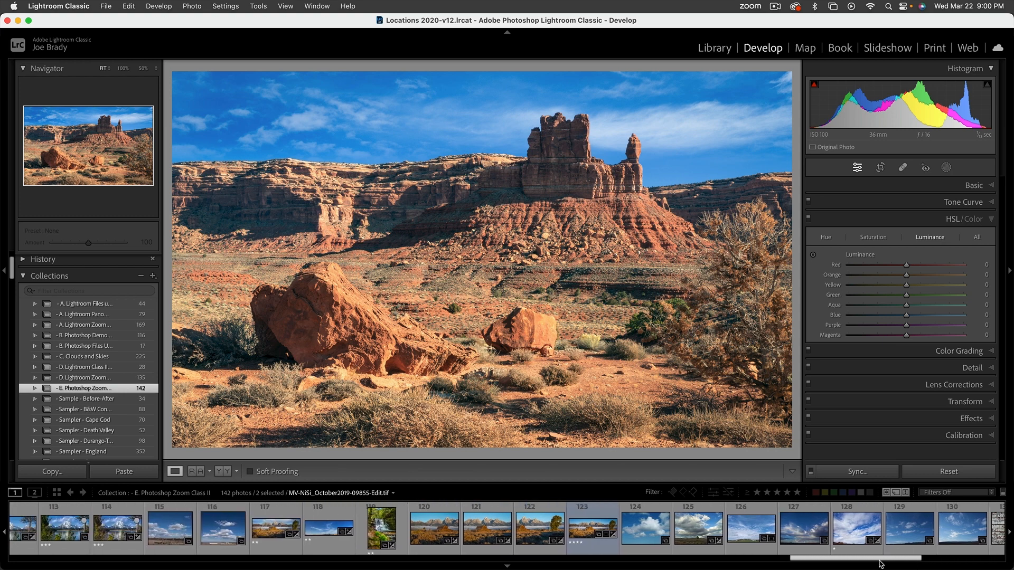
pyautogui.moveTo(880, 564); pyautogui.dragTo(547, 568)
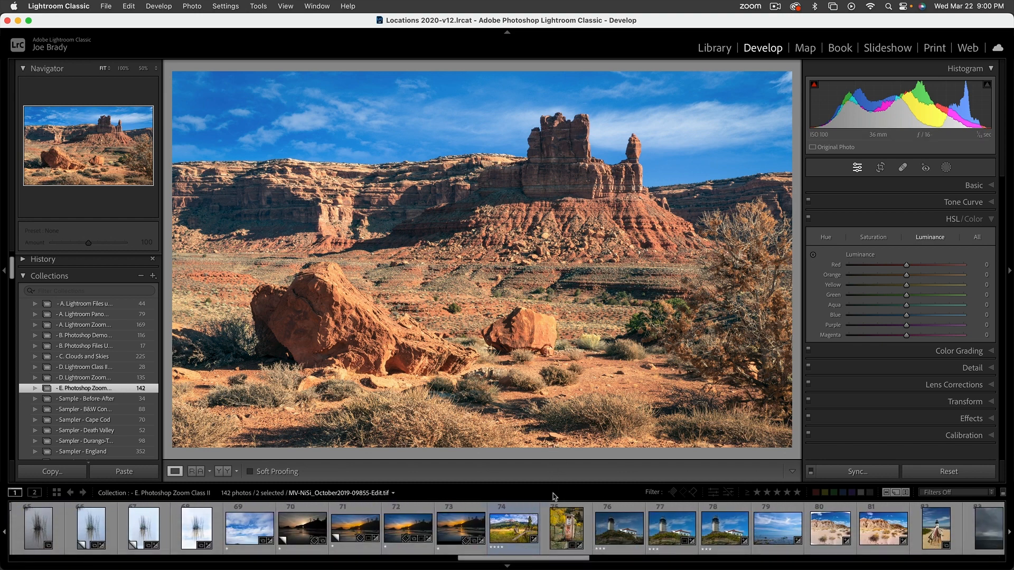
# Step: View the mountain meadow photo with the wooden fence and the rusty gas pump photo alternately
pyautogui.click(564, 536)
pyautogui.click(521, 536)
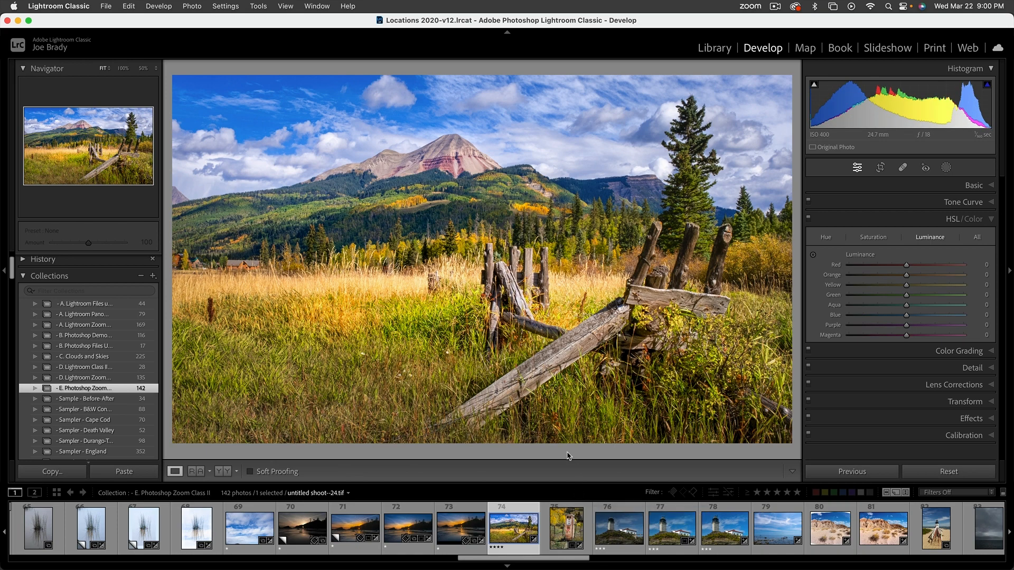
pyautogui.click(565, 528)
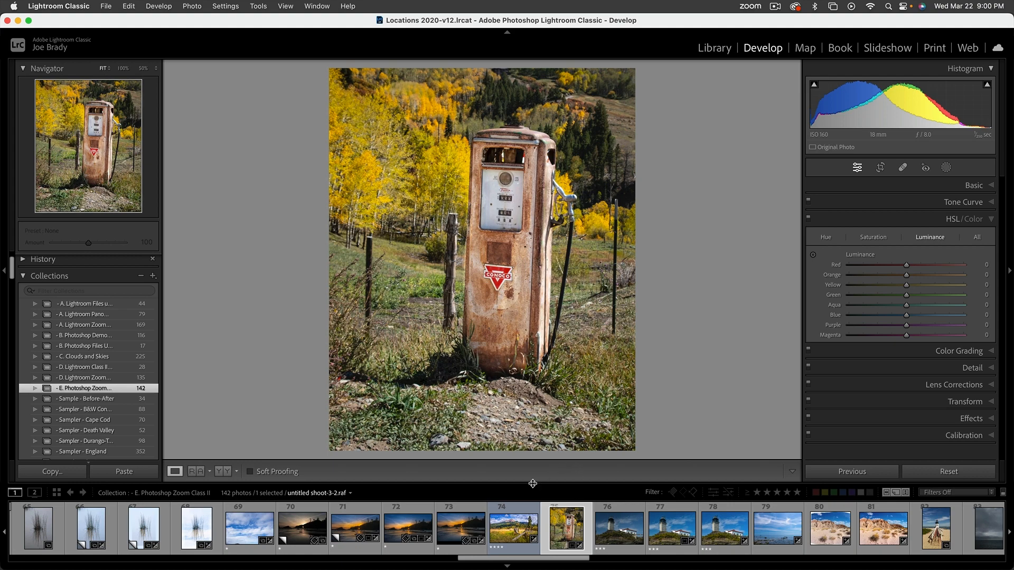
pyautogui.click(521, 535)
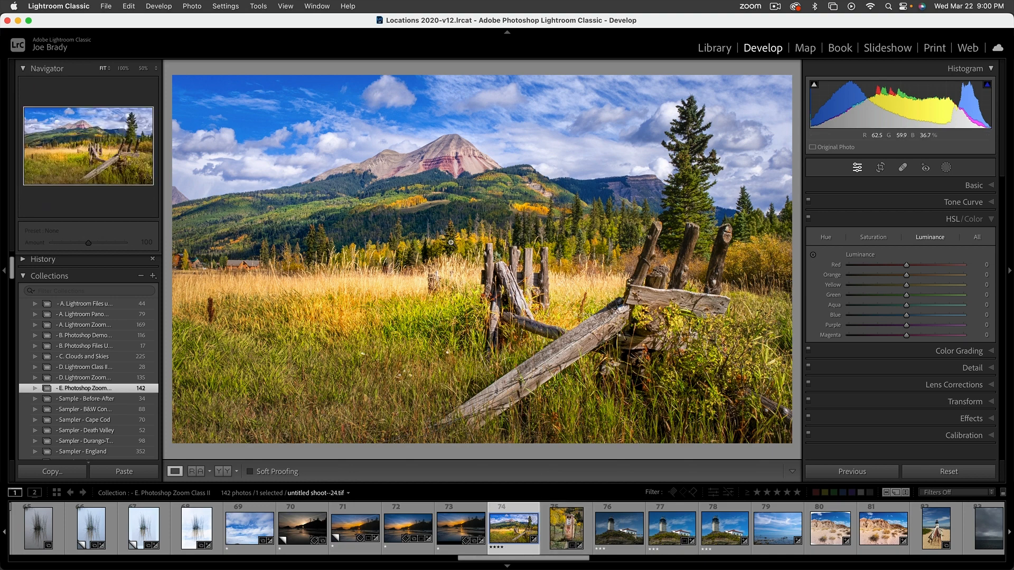
pyautogui.click(568, 518)
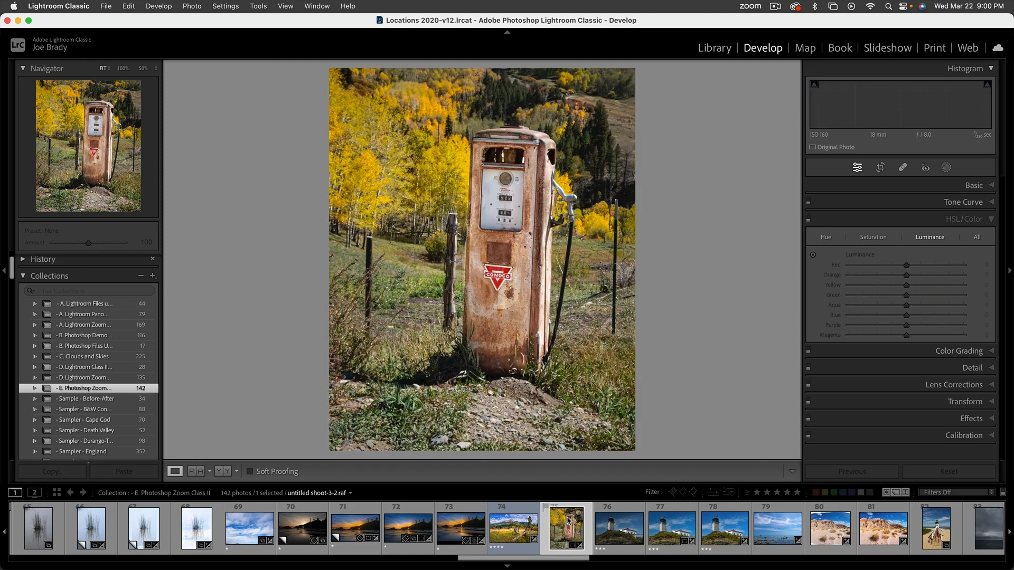
# Step: Select the mountain meadow and gas pump photos together and open them as layers in Photoshop
pyautogui.click(515, 529)
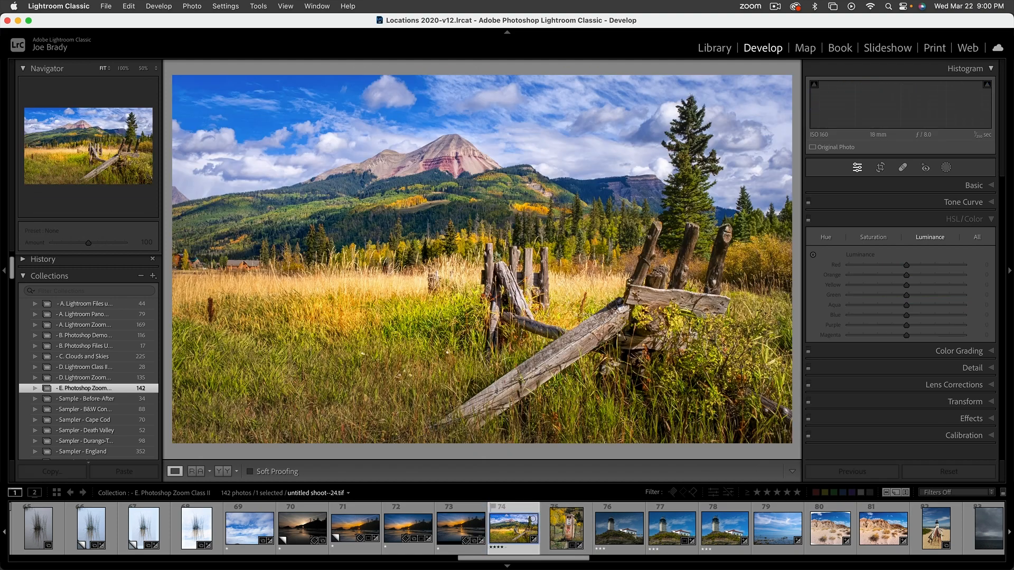
pyautogui.keyDown('super'); pyautogui.click(570, 531); pyautogui.keyUp('super')
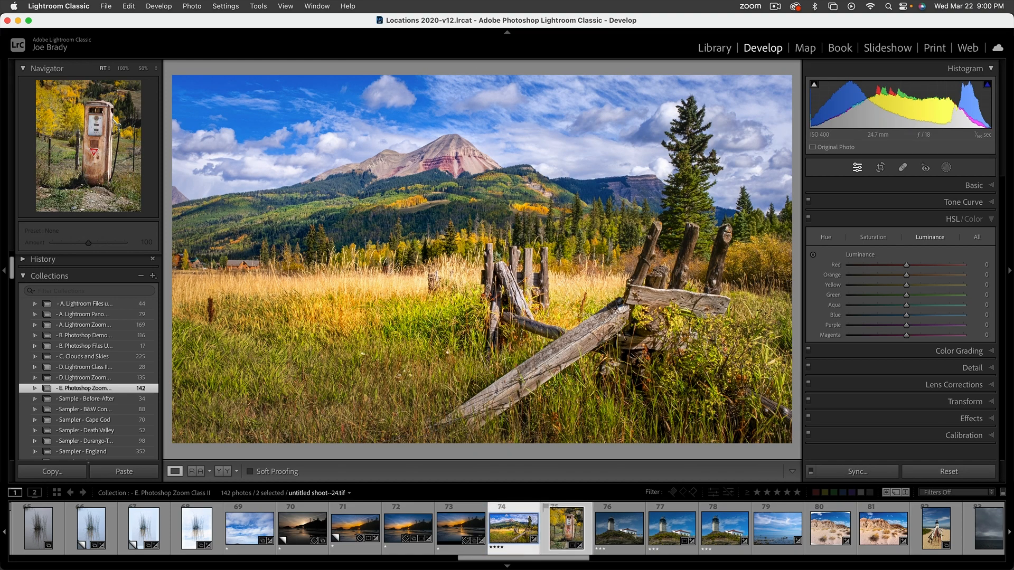
pyautogui.click(199, 8)
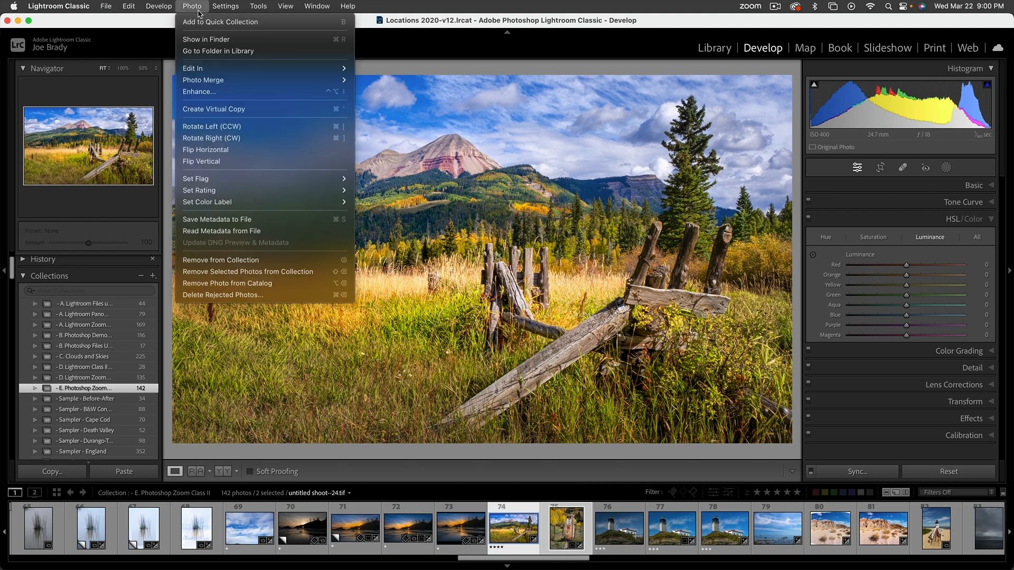
pyautogui.moveTo(202, 68)
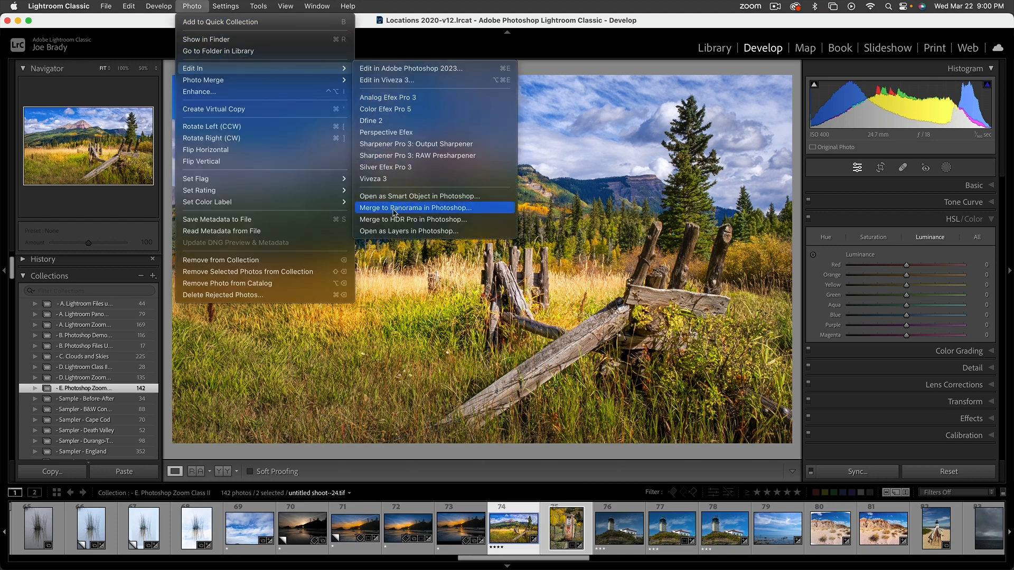
pyautogui.click(399, 231)
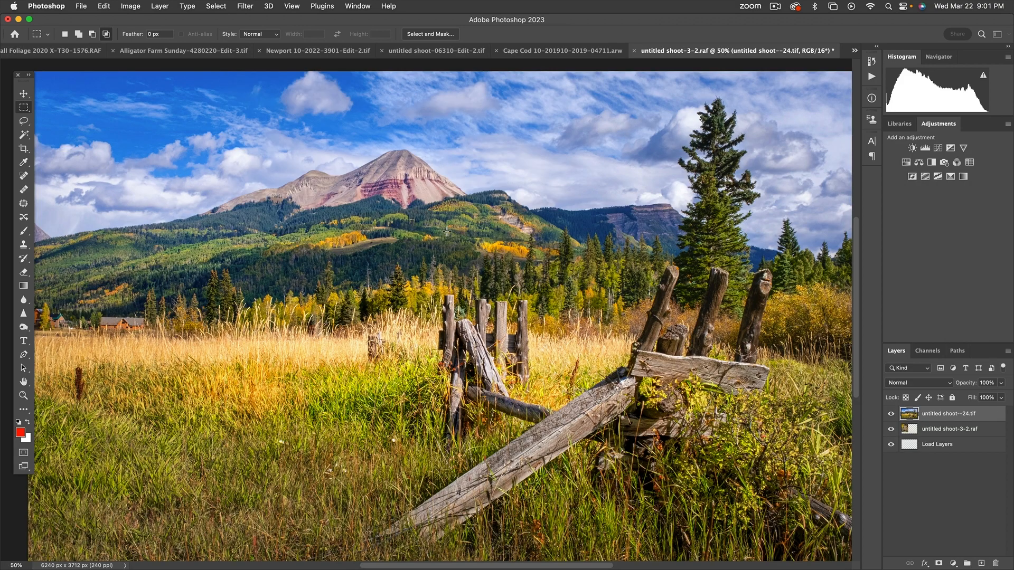
# Step: Move the gas pump layer above the meadow layer, remove the empty Load Layers layer, and deselect all layers
pyautogui.moveTo(909, 430); pyautogui.dragTo(907, 415)
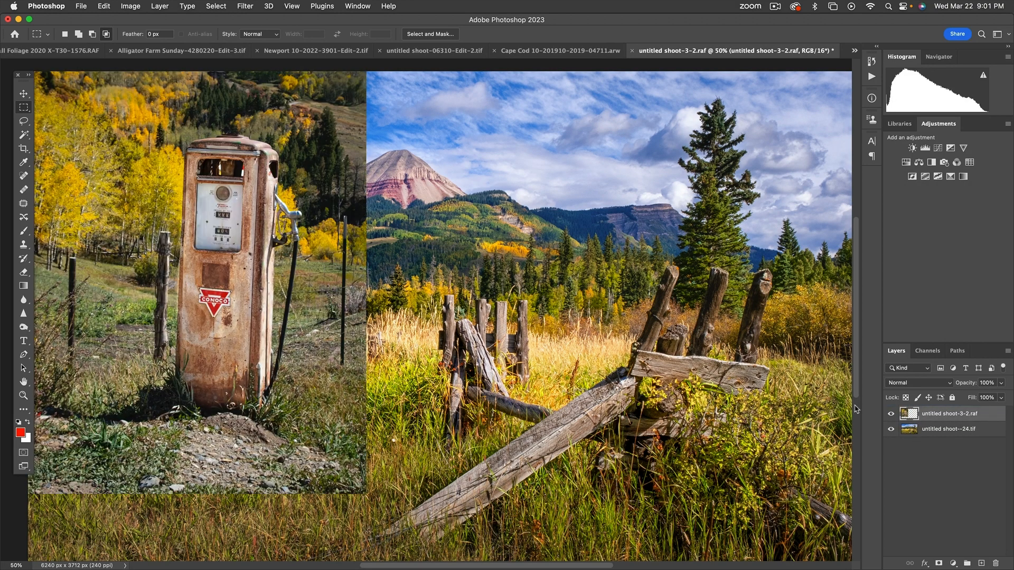
pyautogui.moveTo(258, 333); pyautogui.dragTo(338, 352)
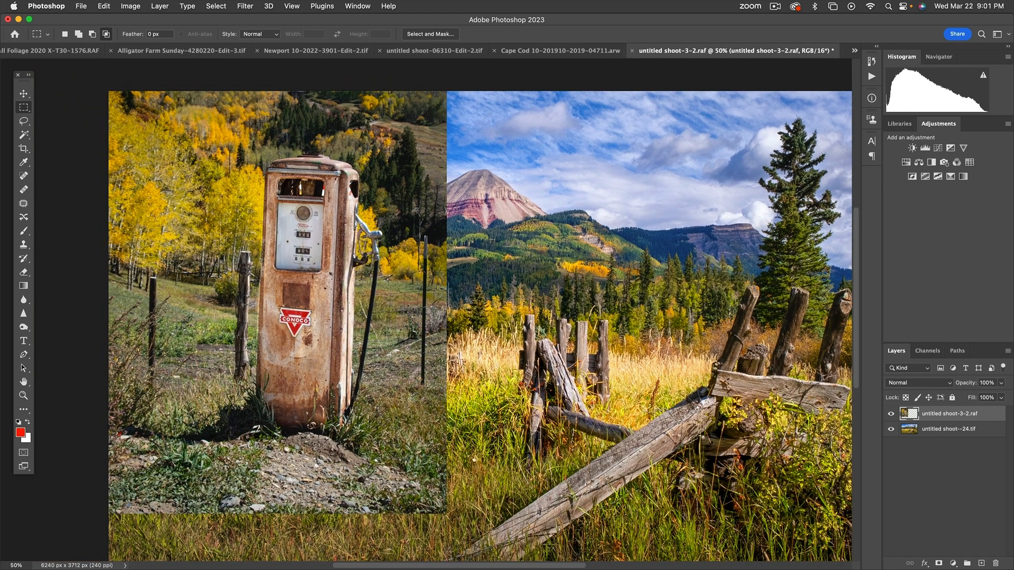
pyautogui.click(939, 461)
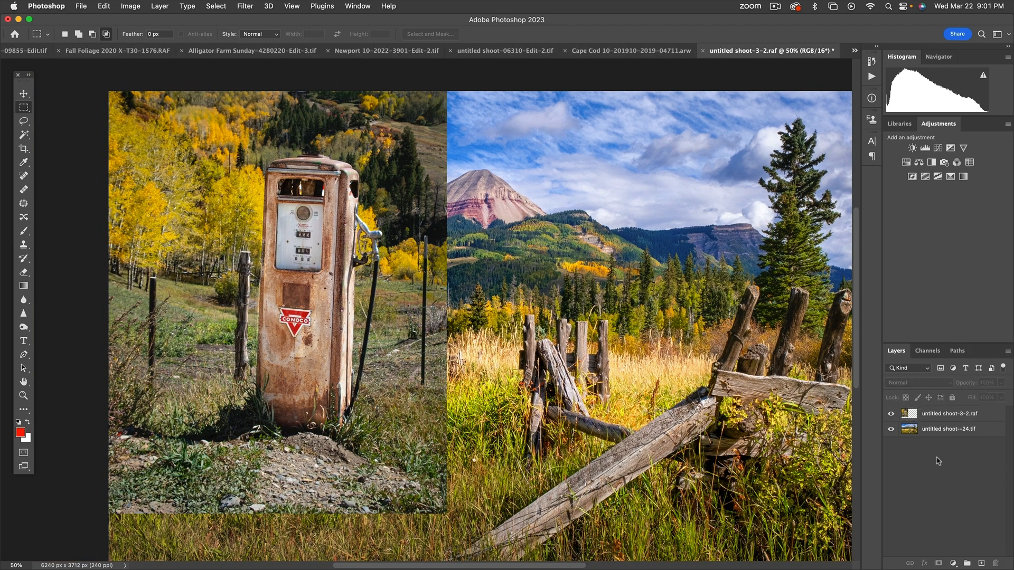
# Step: Hide the meadow layer and select the gas pump on its own layer with Select Subject
pyautogui.click(891, 429)
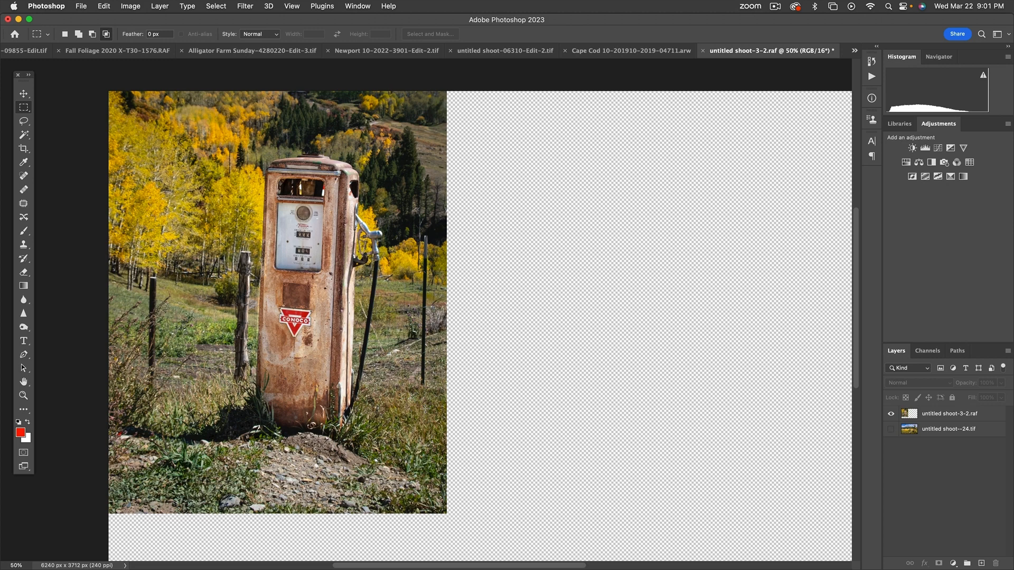
pyautogui.click(915, 416)
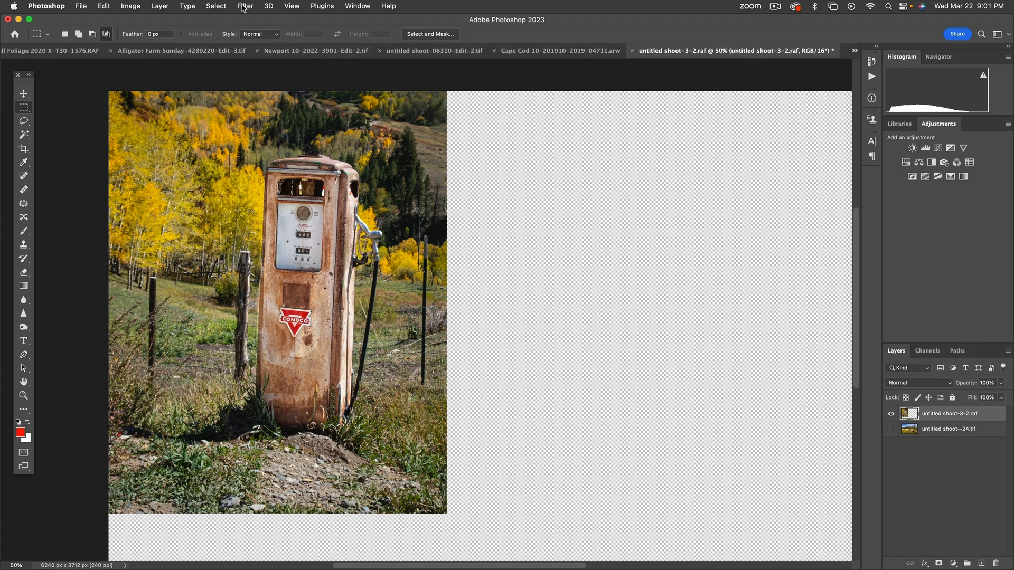
pyautogui.click(216, 6)
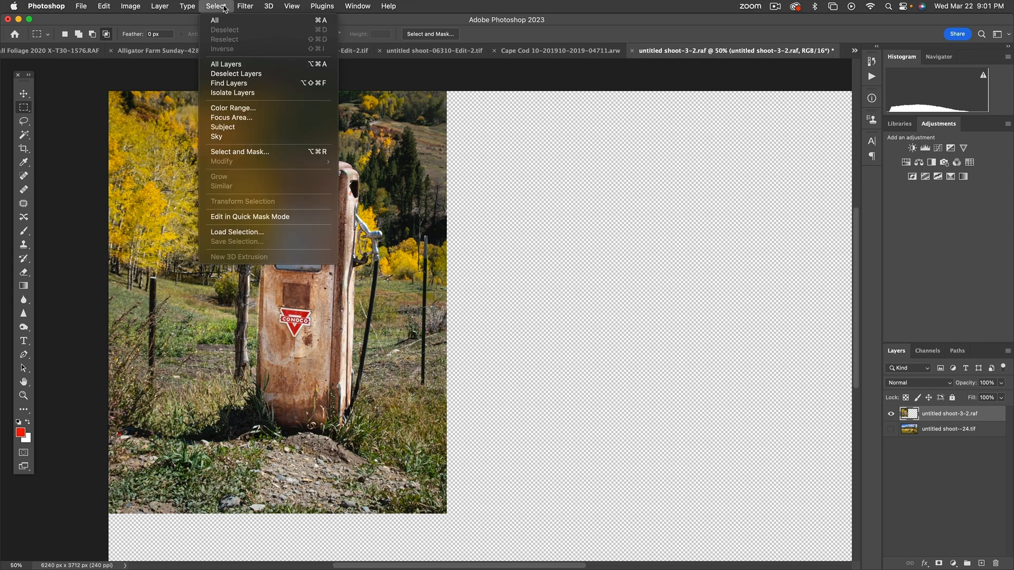
pyautogui.click(238, 125)
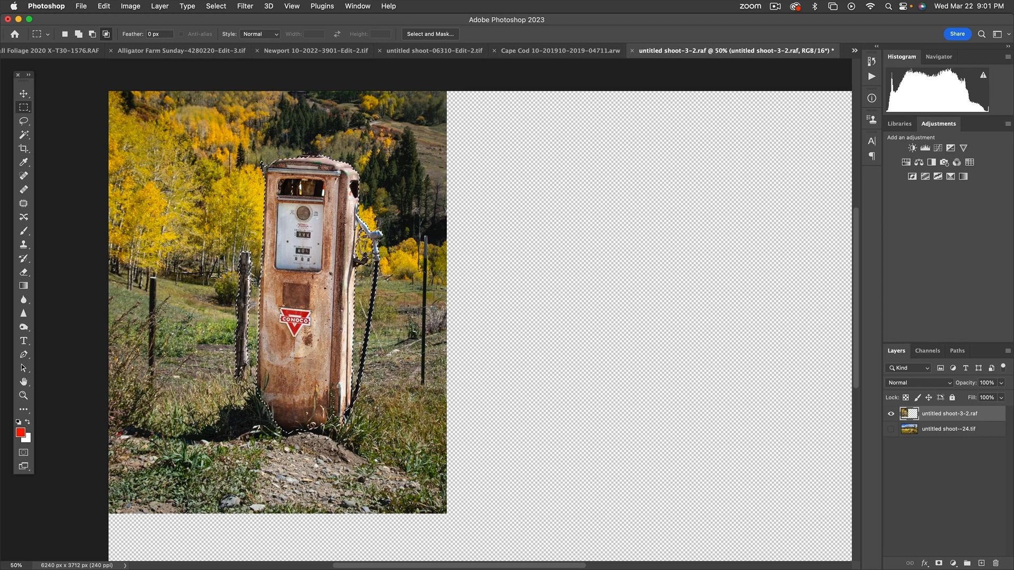
# Step: Subtract the wooden fence post from the gas pump selection with the Lasso, and add the shadowed ground around the pump's base
pyautogui.press('l')
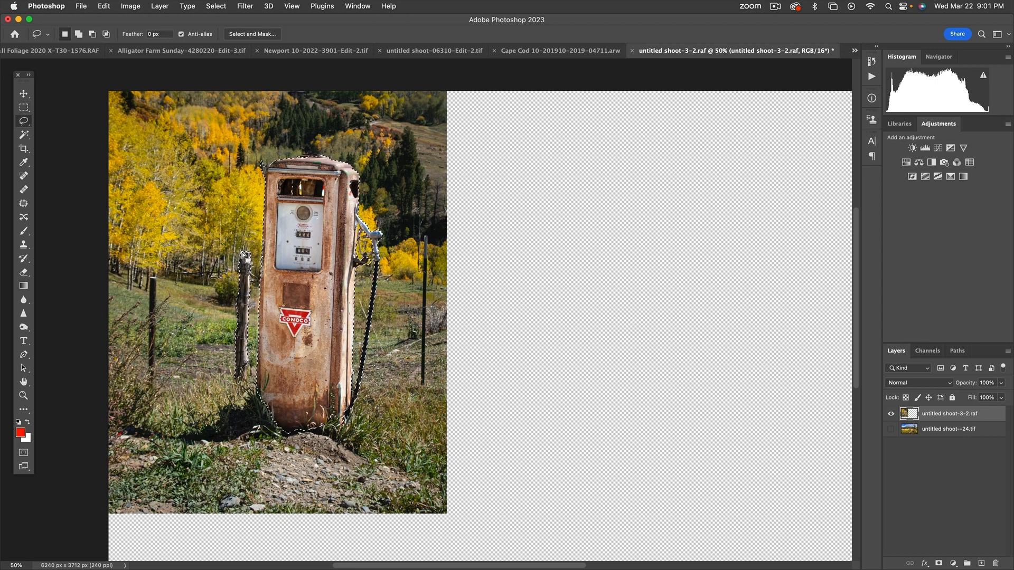
pyautogui.press('alt')
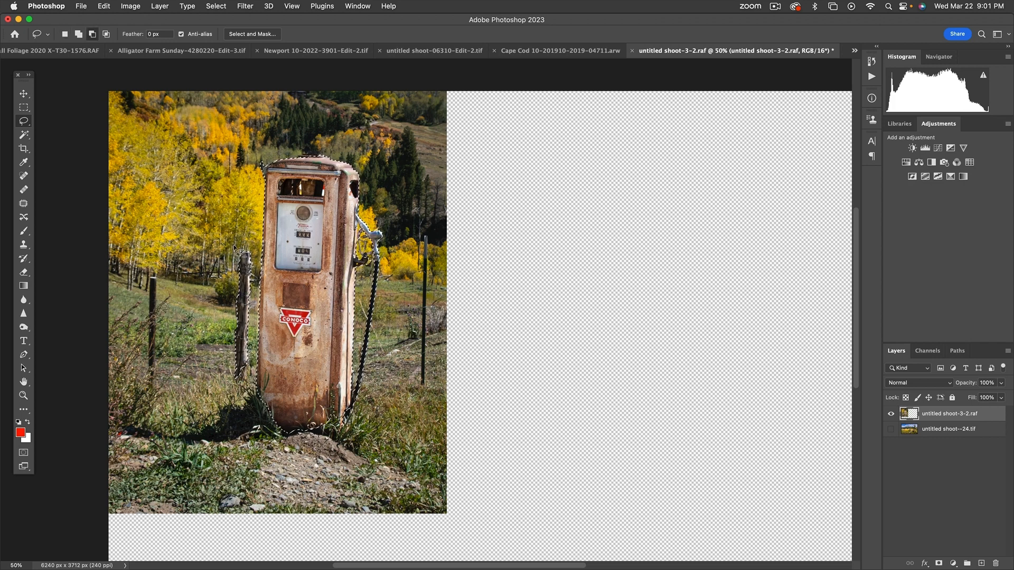
pyautogui.moveTo(259, 338)
pyautogui.mouseDown()
pyautogui.moveTo(256, 370)
pyautogui.moveTo(232, 390)
pyautogui.moveTo(204, 274)
pyautogui.moveTo(280, 275)
pyautogui.mouseUp()
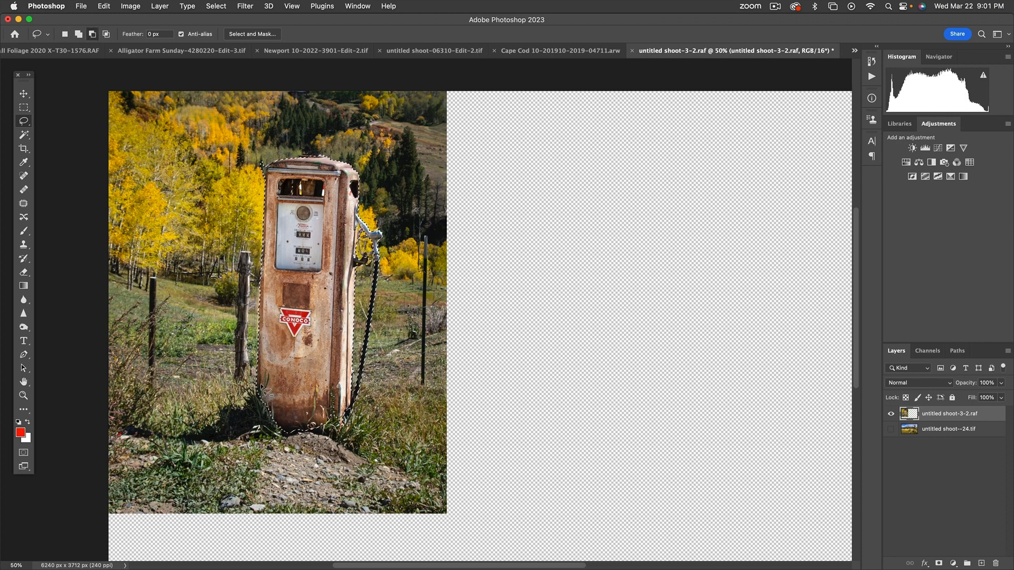
pyautogui.moveTo(251, 397); pyautogui.dragTo(218, 429)
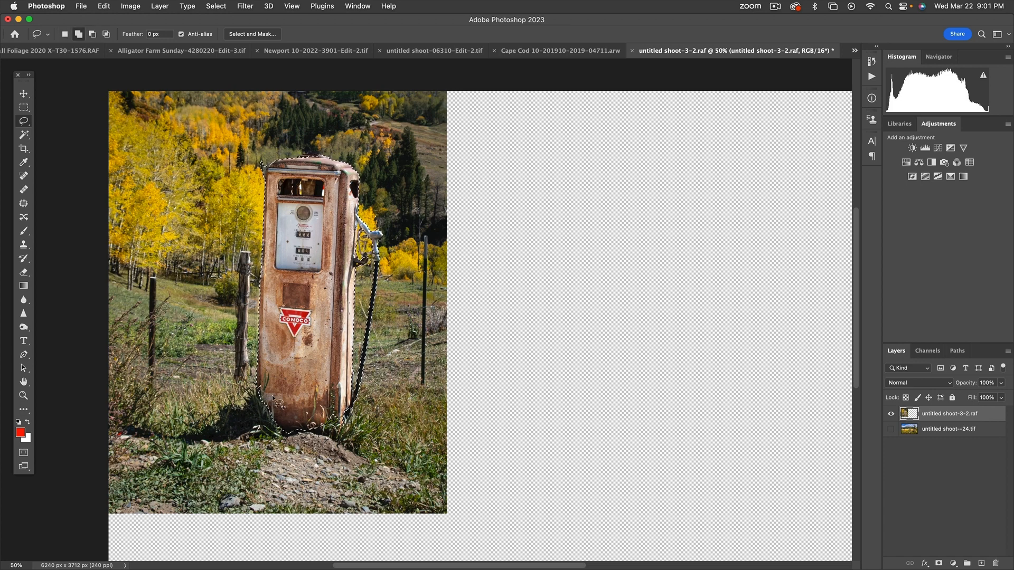
pyautogui.moveTo(259, 390)
pyautogui.mouseDown()
pyautogui.moveTo(217, 422)
pyautogui.moveTo(181, 416)
pyautogui.moveTo(160, 449)
pyautogui.moveTo(332, 463)
pyautogui.moveTo(357, 415)
pyautogui.moveTo(347, 393)
pyautogui.moveTo(321, 385)
pyautogui.mouseUp()
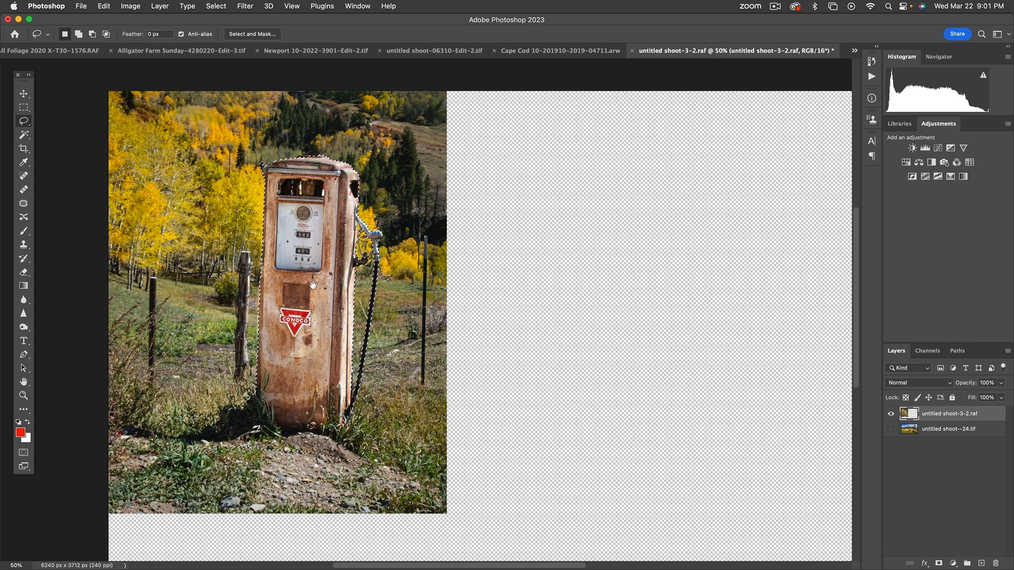
# Step: Subtract the small patch of background between the pump body and the nozzle handle from the selection with the Lasso
pyautogui.moveTo(321, 274); pyautogui.dragTo(274, 340)
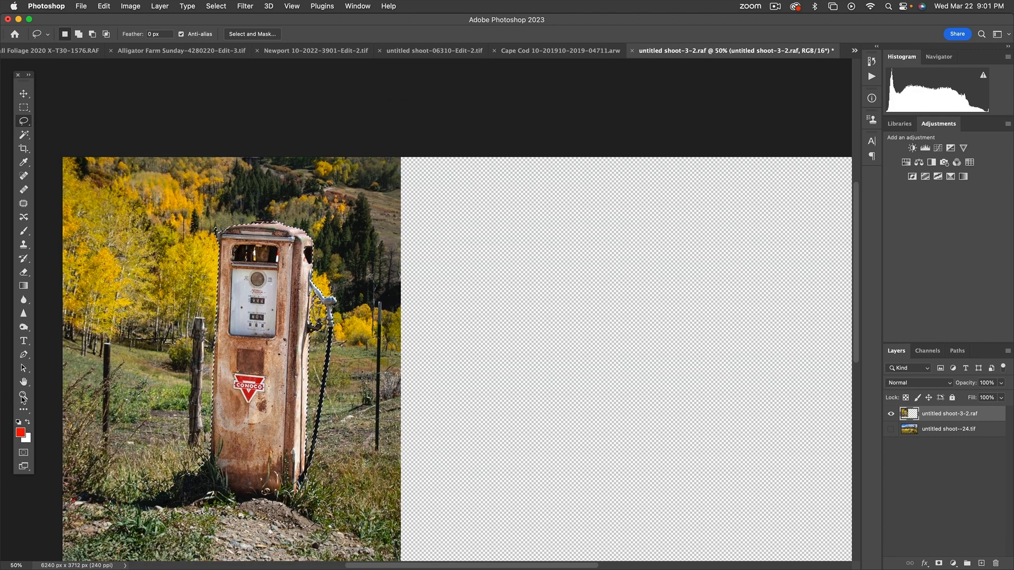
pyautogui.press('z')
pyautogui.moveTo(276, 261); pyautogui.dragTo(358, 364)
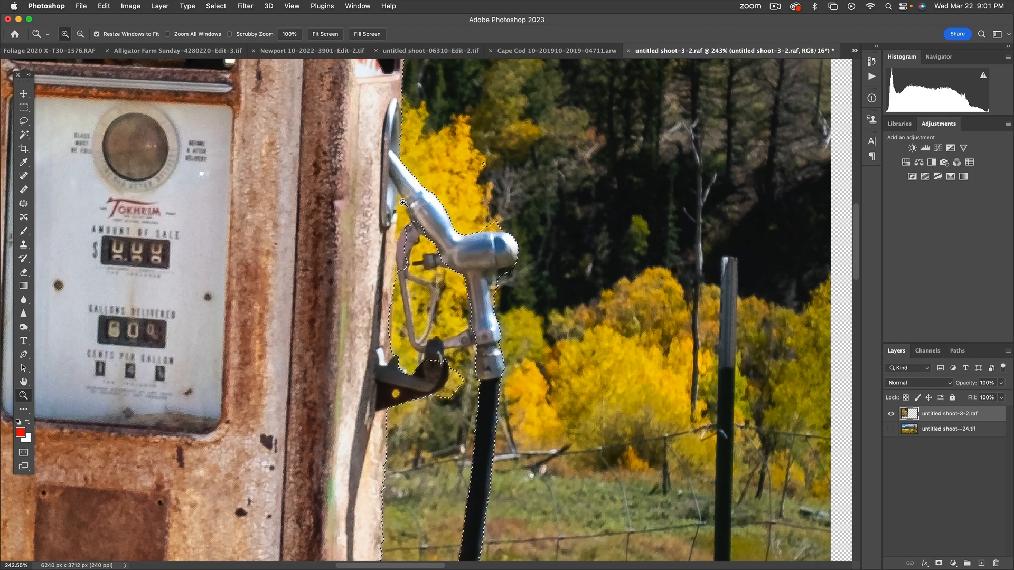
pyautogui.press('l')
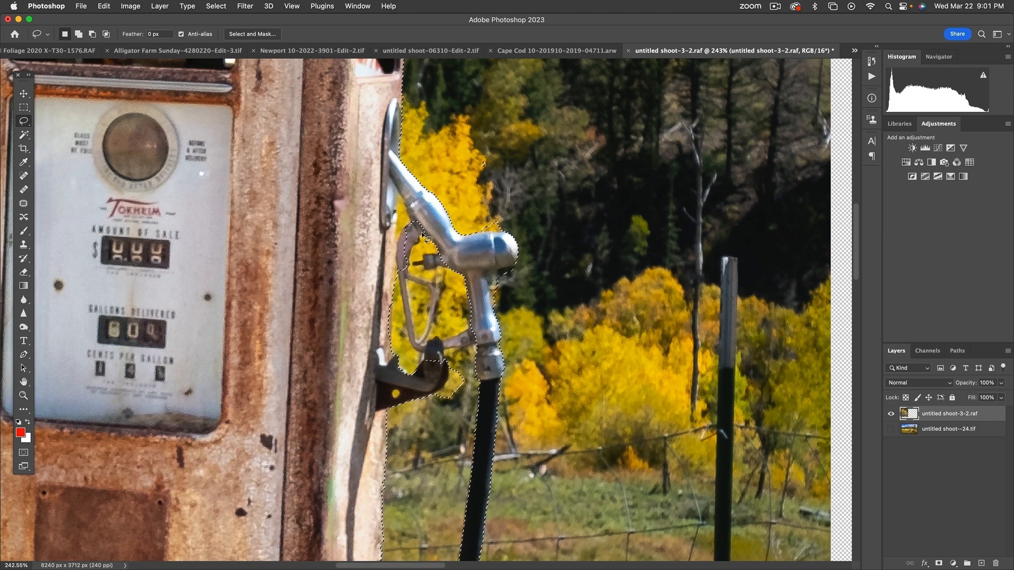
pyautogui.press('alt')
pyautogui.moveTo(395, 190); pyautogui.dragTo(409, 216)
pyautogui.moveTo(395, 210); pyautogui.dragTo(397, 200)
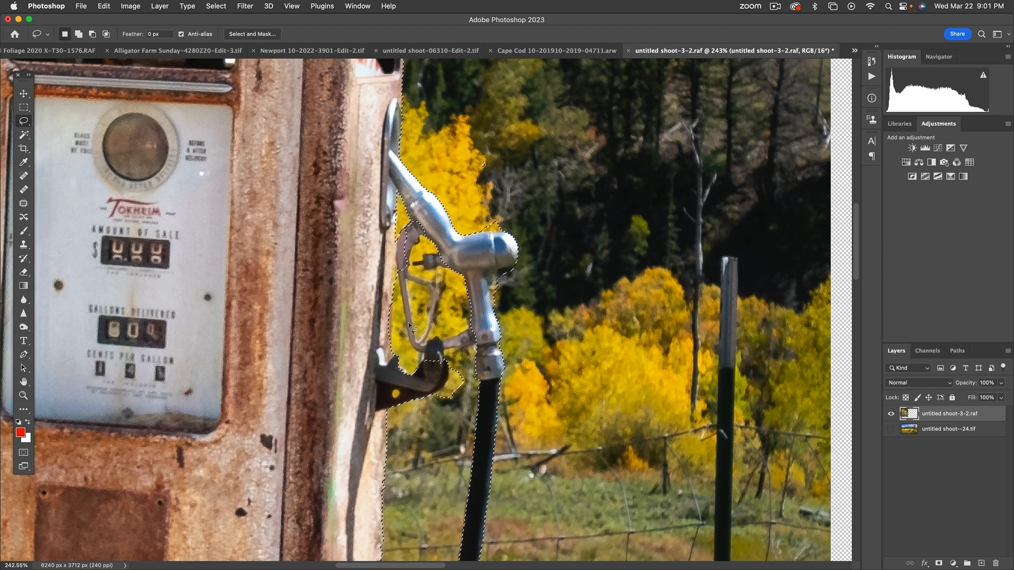
# Step: Add the missing parts of the black nozzle hook to the selection and subtract the yellow foliage beside it
pyautogui.press('alt')
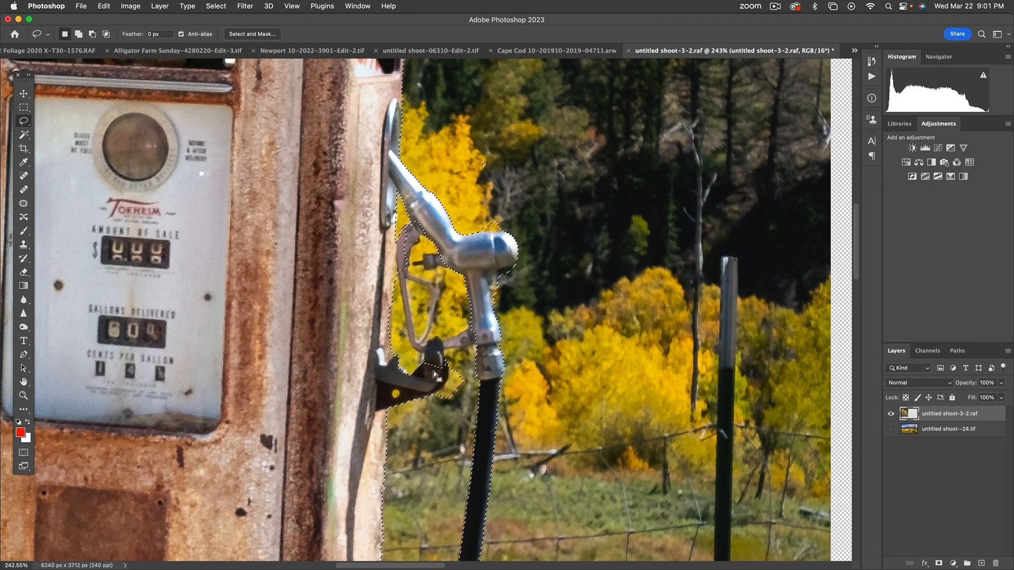
pyautogui.press('shift')
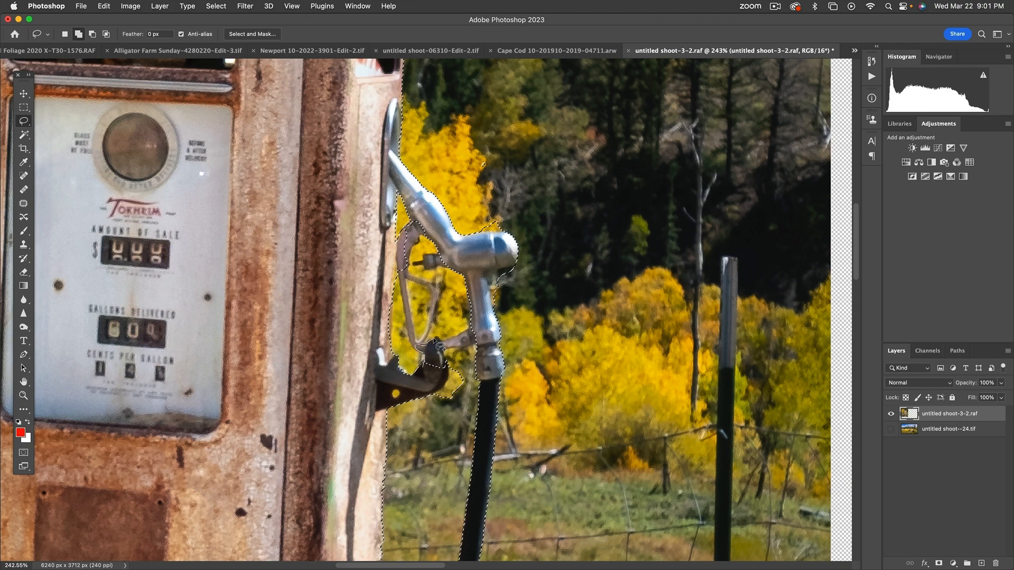
pyautogui.moveTo(442, 342)
pyautogui.mouseDown()
pyautogui.moveTo(474, 327)
pyautogui.moveTo(480, 337)
pyautogui.moveTo(442, 344)
pyautogui.mouseUp()
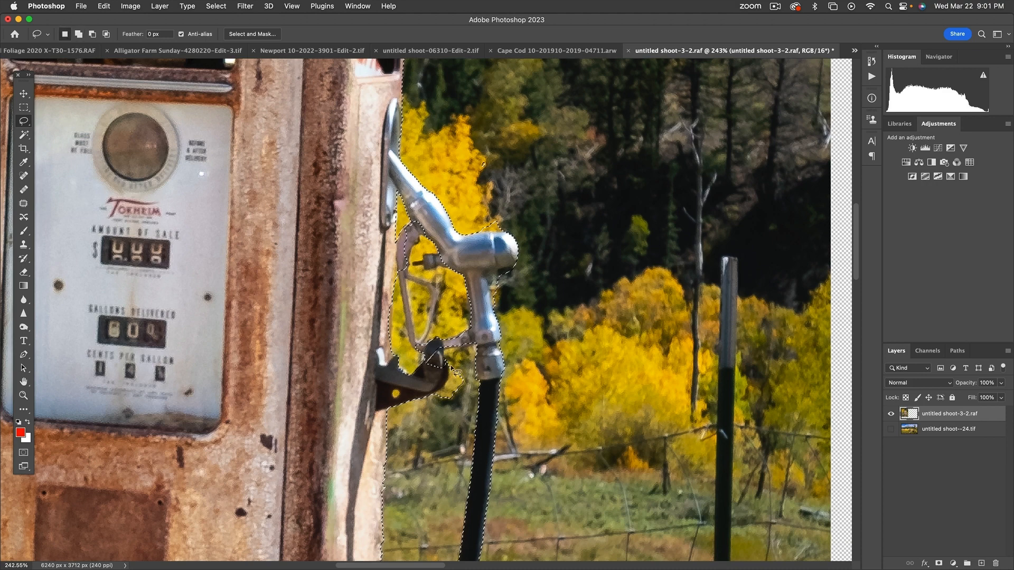
pyautogui.press('shift')
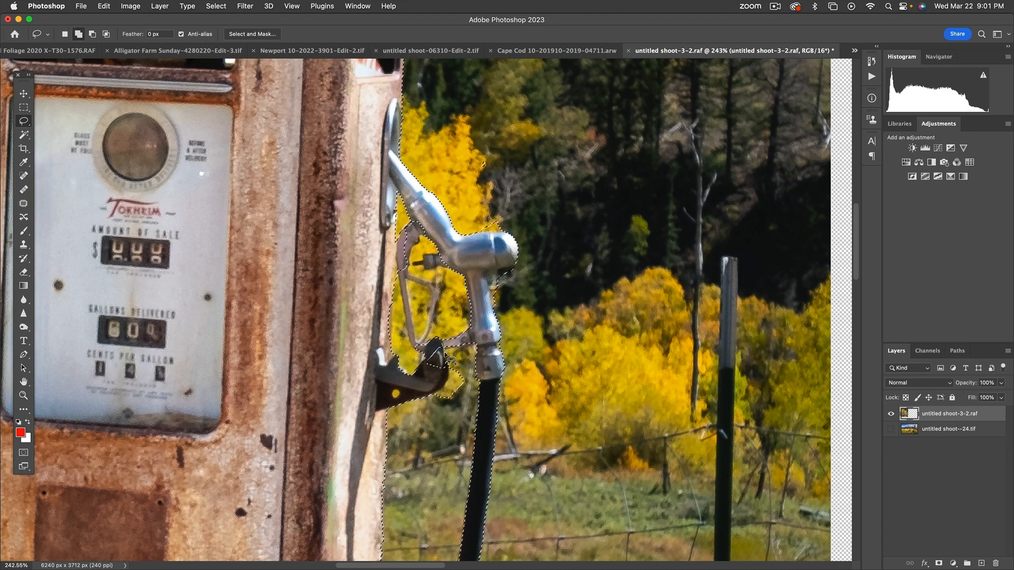
pyautogui.moveTo(426, 362); pyautogui.dragTo(430, 356)
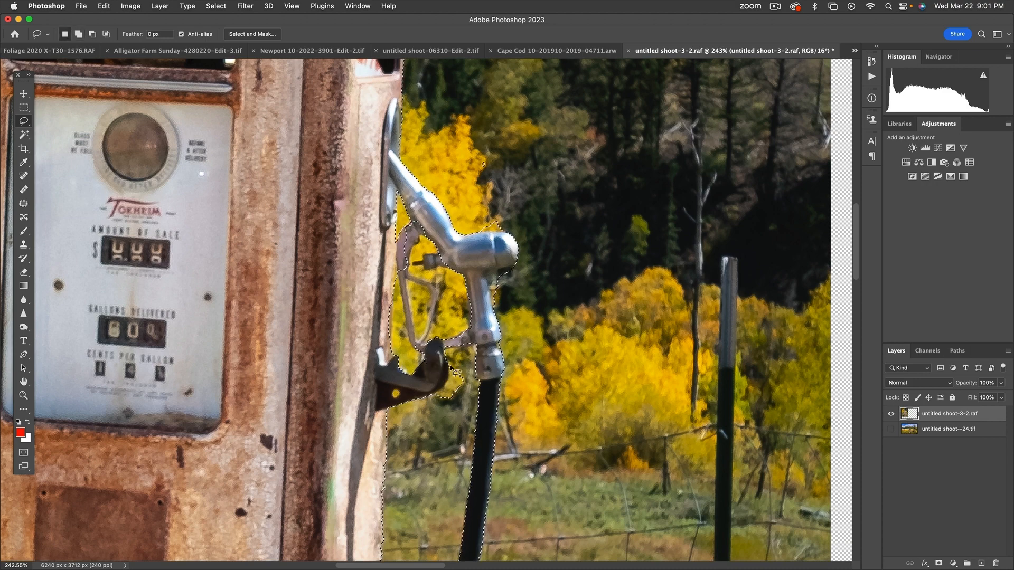
pyautogui.press('alt')
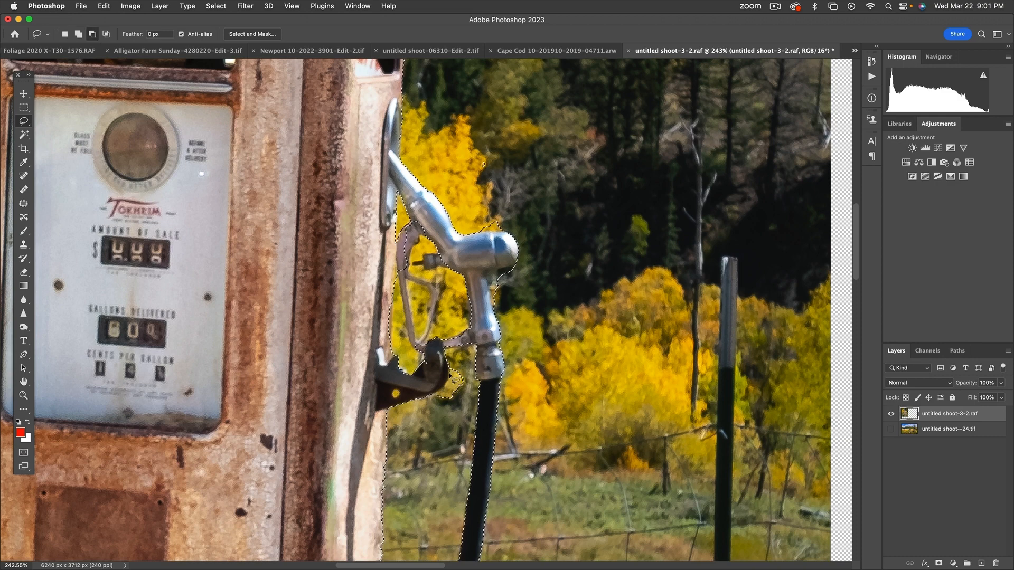
pyautogui.moveTo(440, 390)
pyautogui.mouseDown()
pyautogui.moveTo(430, 400)
pyautogui.moveTo(449, 406)
pyautogui.moveTo(466, 387)
pyautogui.moveTo(463, 360)
pyautogui.mouseUp()
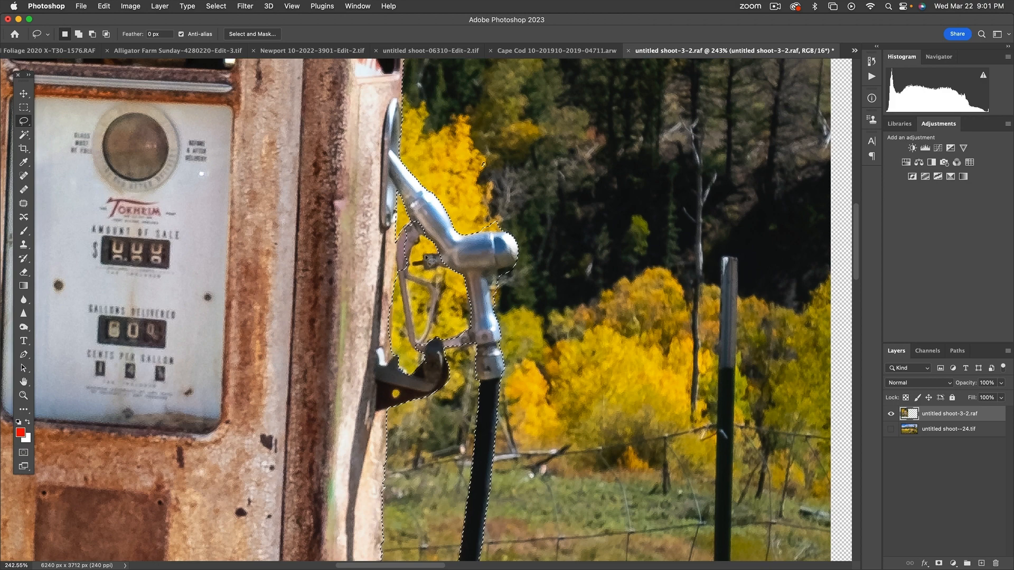
# Step: Add the nozzle's trigger guard and its thin inner bars to the gas pump selection with the Lasso
pyautogui.press('shift')
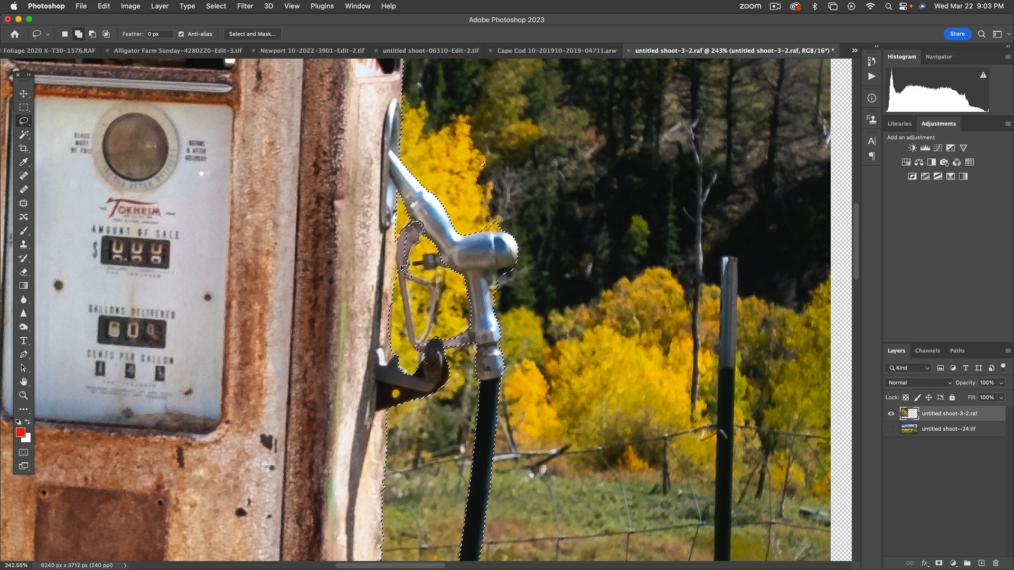
pyautogui.moveTo(403, 239); pyautogui.dragTo(405, 241)
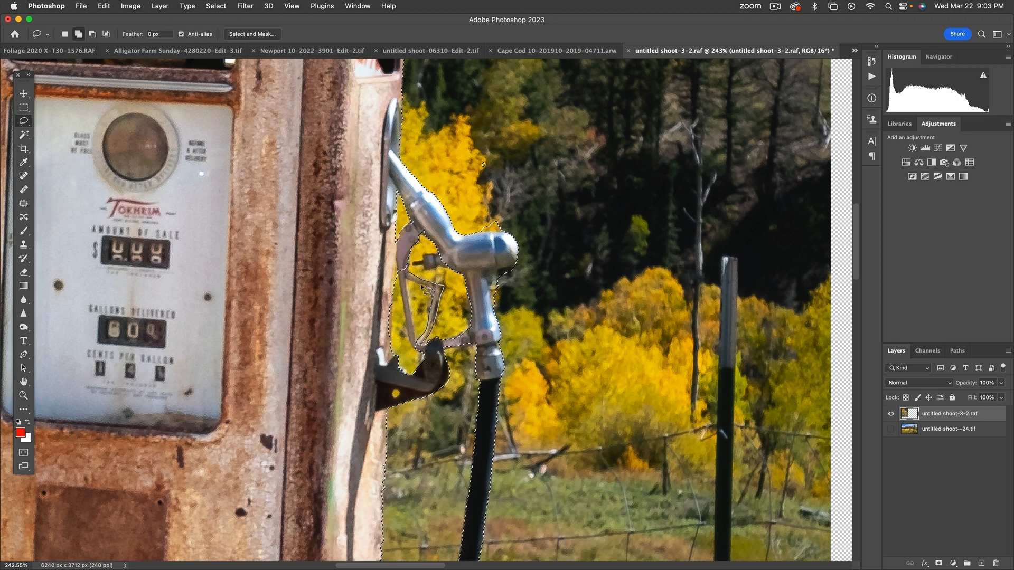
pyautogui.moveTo(410, 278); pyautogui.dragTo(411, 285)
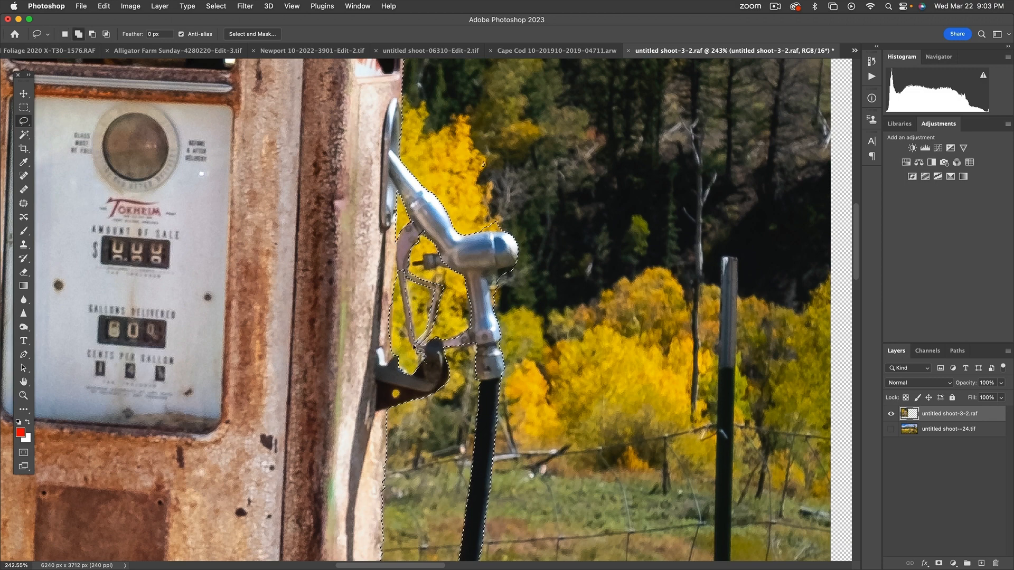
pyautogui.moveTo(402, 272); pyautogui.dragTo(401, 302)
pyautogui.moveTo(492, 285)
pyautogui.mouseDown()
pyautogui.moveTo(493, 297)
pyautogui.moveTo(514, 268)
pyautogui.mouseUp()
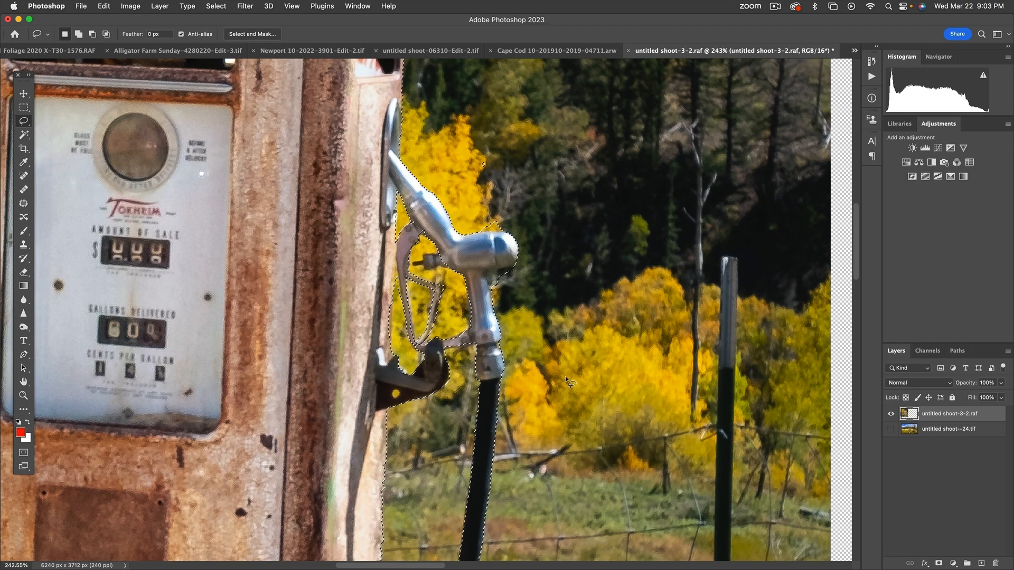
# Step: Hide the gas pump layer, show the meadow layer, and make the meadow layer active with nothing selected
pyautogui.press('super+0')
pyautogui.hscroll(-10, 509, 351)
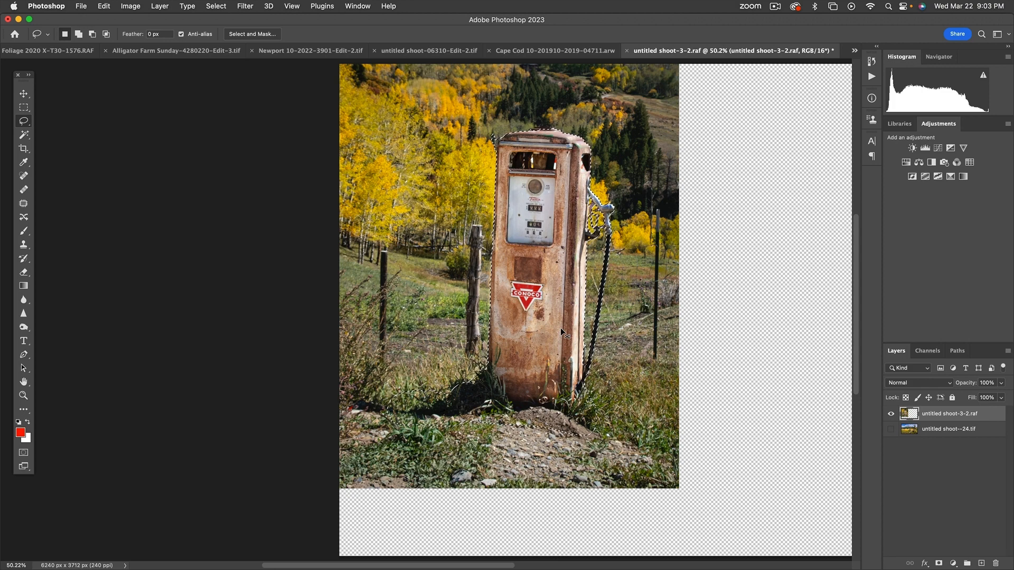
pyautogui.click(891, 414)
pyautogui.click(891, 428)
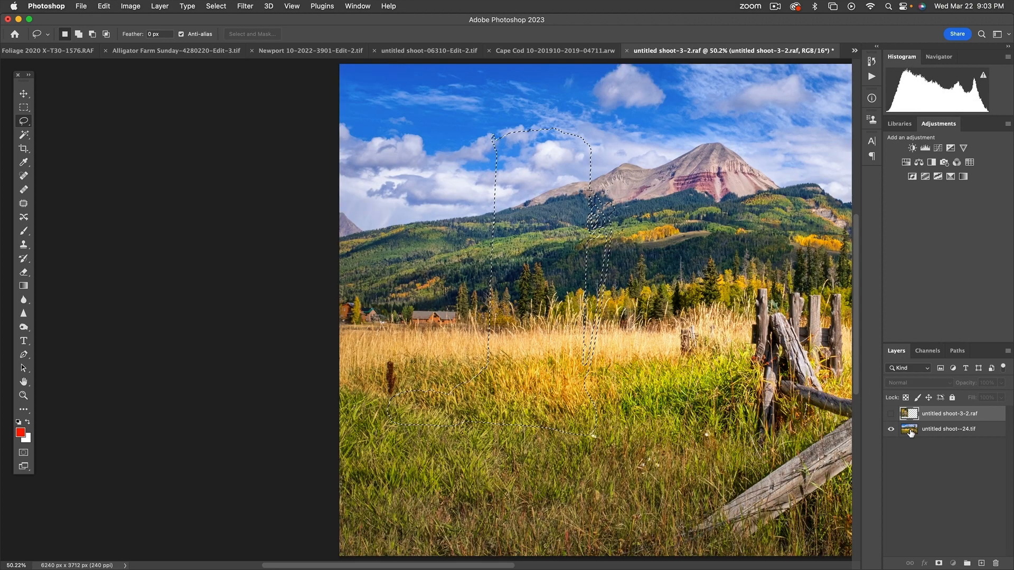
pyautogui.click(945, 429)
pyautogui.press('super+d')
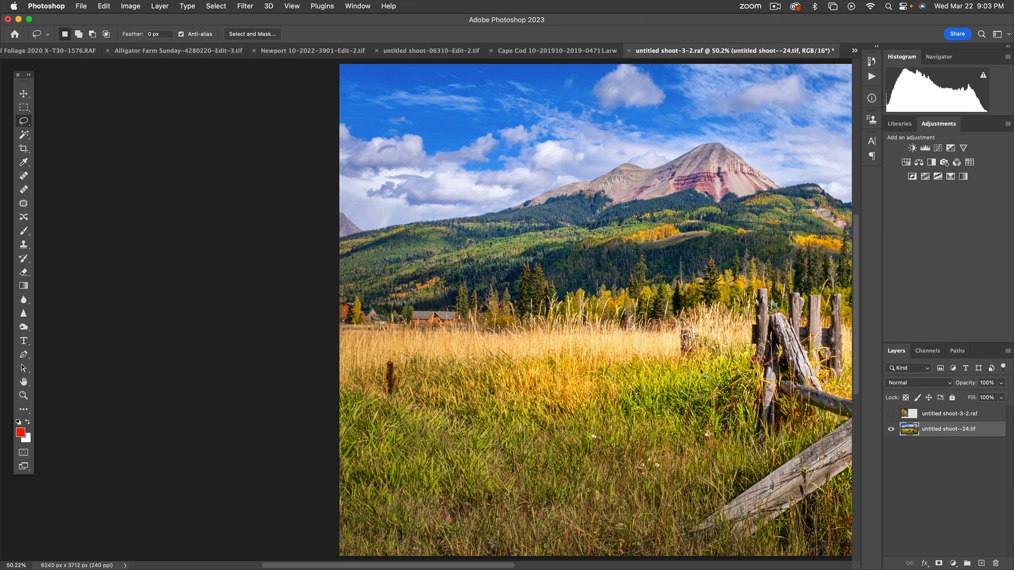
# Step: Paste the gas pump cut-out above the meadow layer and move it into the open grass left of the wooden fence
pyautogui.moveTo(621, 299); pyautogui.dragTo(516, 295)
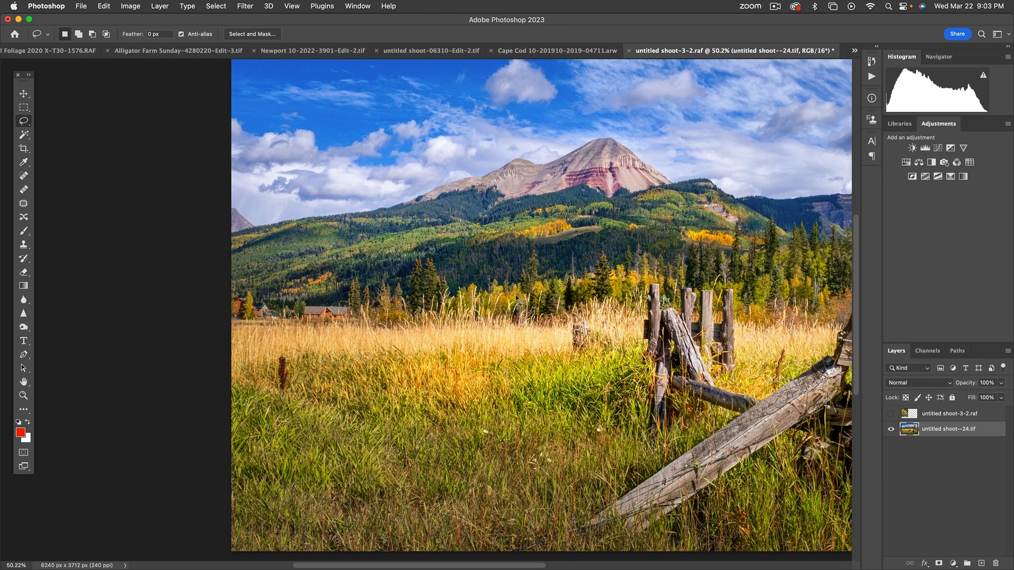
pyautogui.press('super+v')
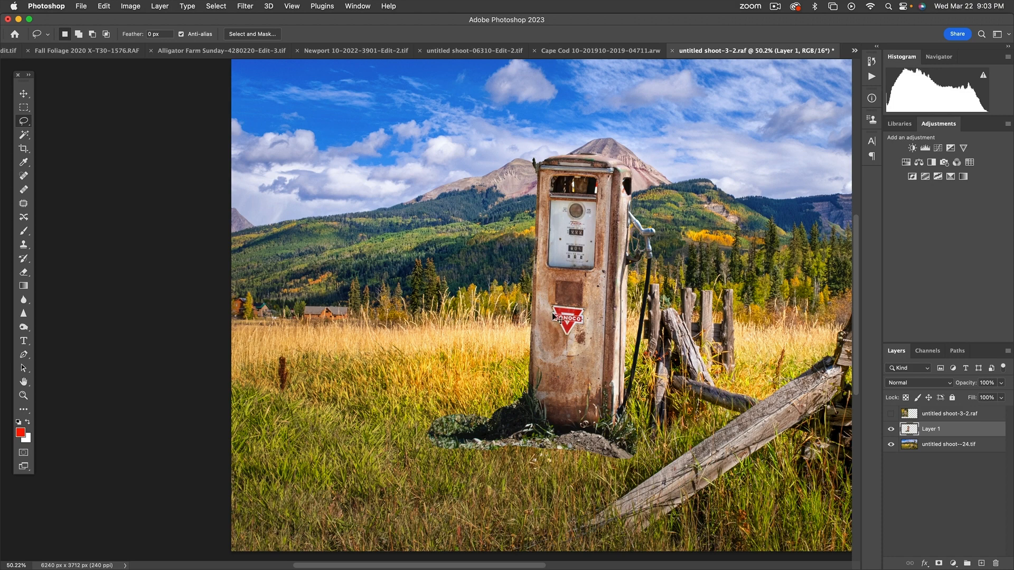
pyautogui.moveTo(577, 306); pyautogui.dragTo(419, 311)
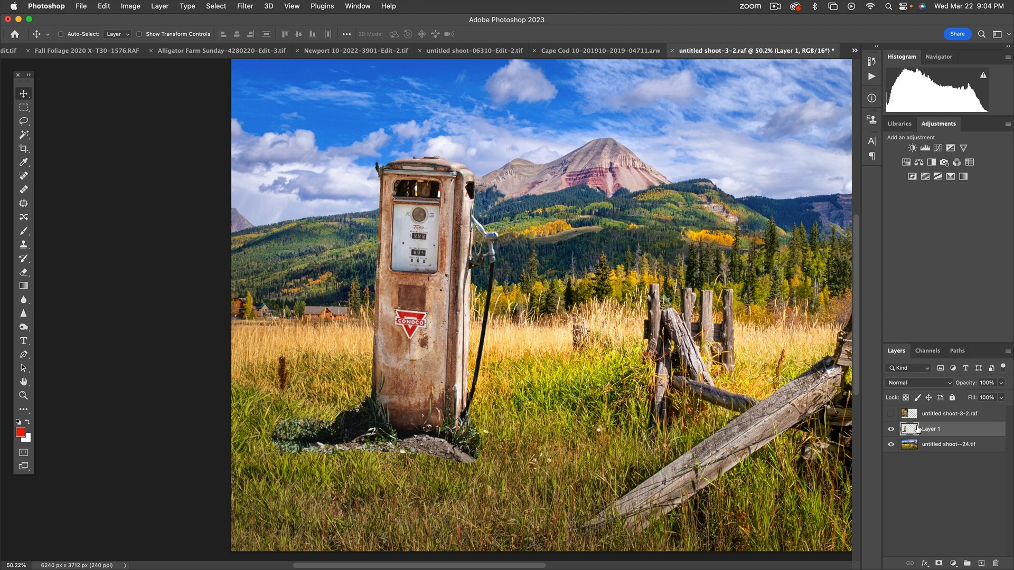
# Step: Add a layer mask to Layer 1 and paint black at 80% opacity along the lower edge of the pasted ground
pyautogui.click(939, 564)
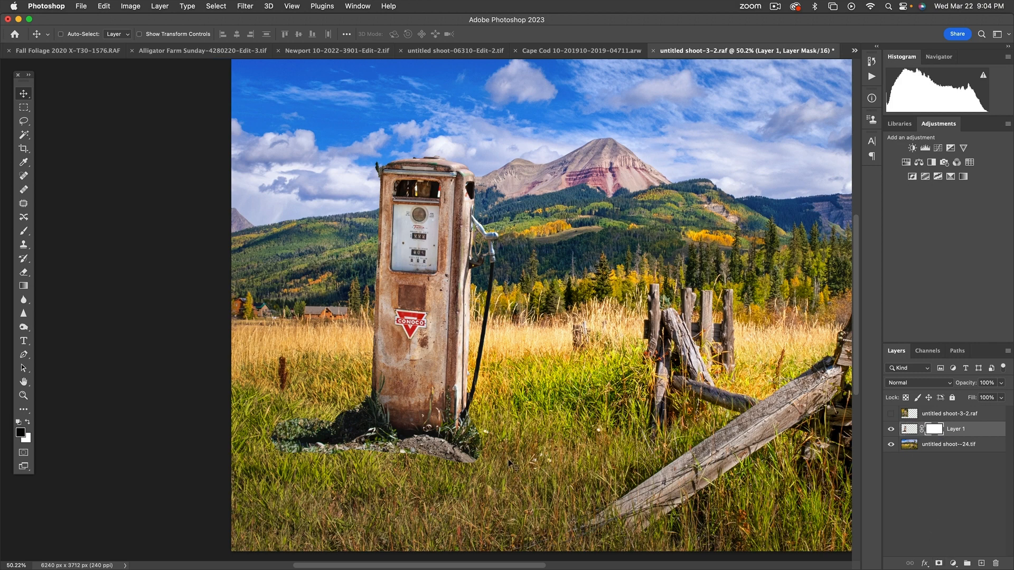
pyautogui.press('b')
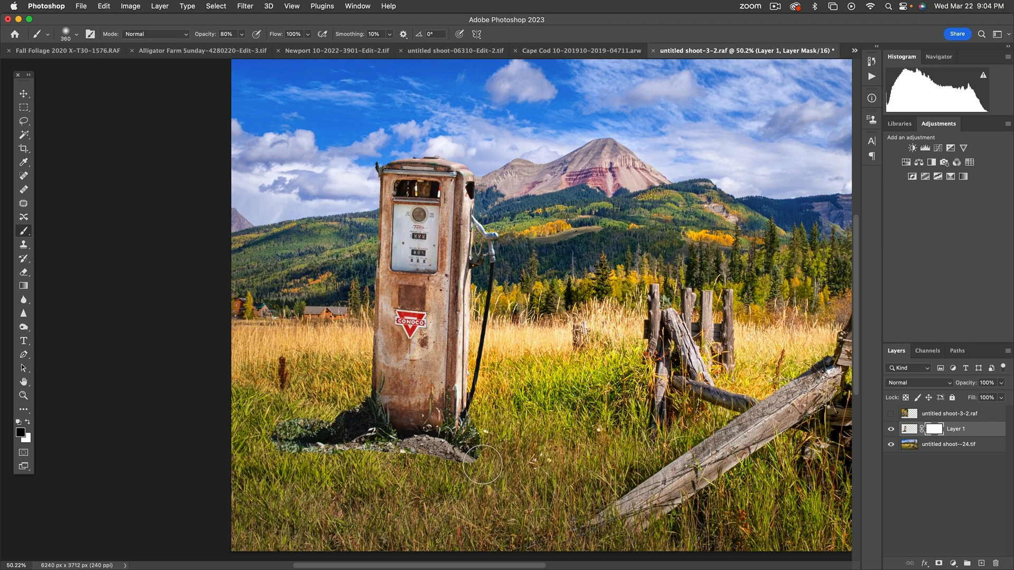
pyautogui.moveTo(486, 465); pyautogui.dragTo(478, 470)
pyautogui.moveTo(456, 460)
pyautogui.mouseDown()
pyautogui.moveTo(304, 462)
pyautogui.moveTo(274, 455)
pyautogui.moveTo(277, 431)
pyautogui.mouseUp()
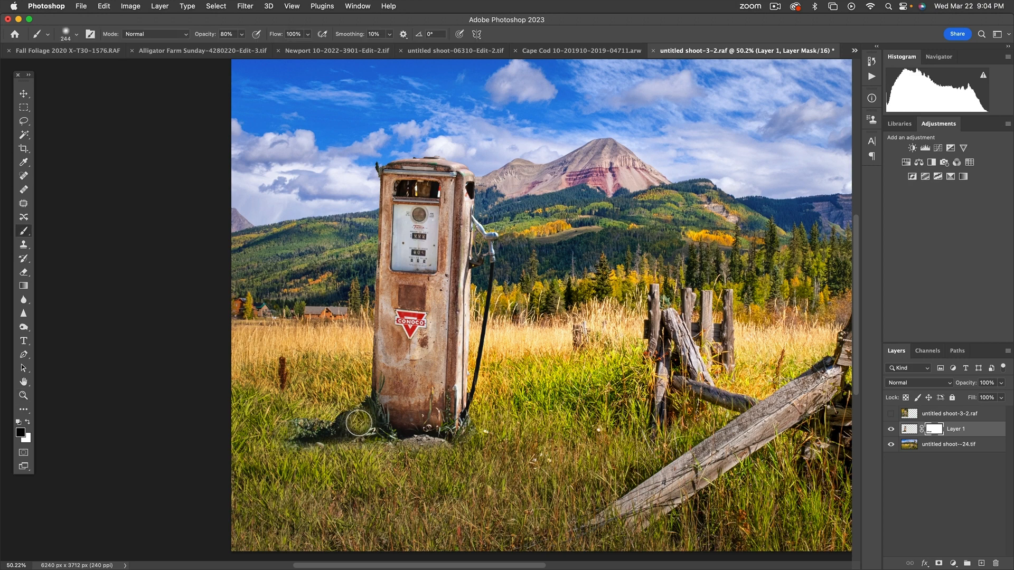
# Step: Paint black on the mask at 40% brush opacity to blend the shadow and weeds around the pump's base into the grass
pyautogui.press('z')
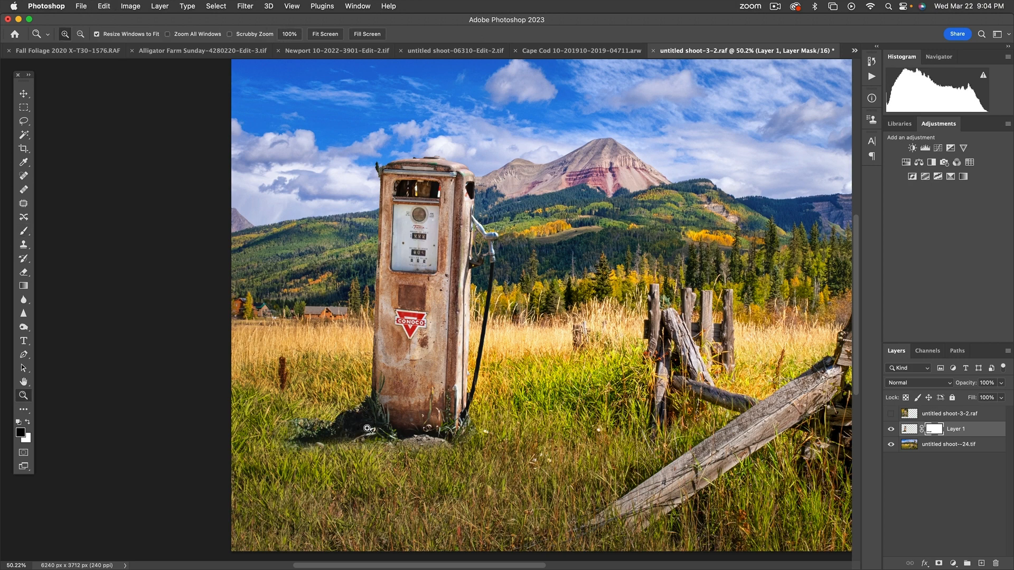
pyautogui.click(367, 429)
pyautogui.click(367, 428)
pyautogui.click(367, 429)
pyautogui.click(367, 428)
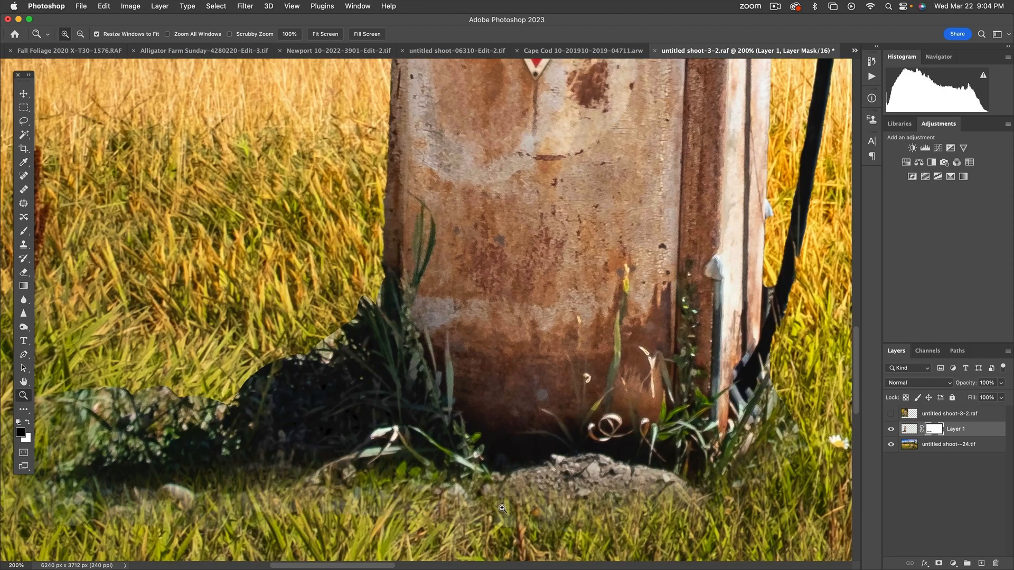
pyautogui.keyDown('alt'); pyautogui.click(460, 489); pyautogui.keyUp('alt')
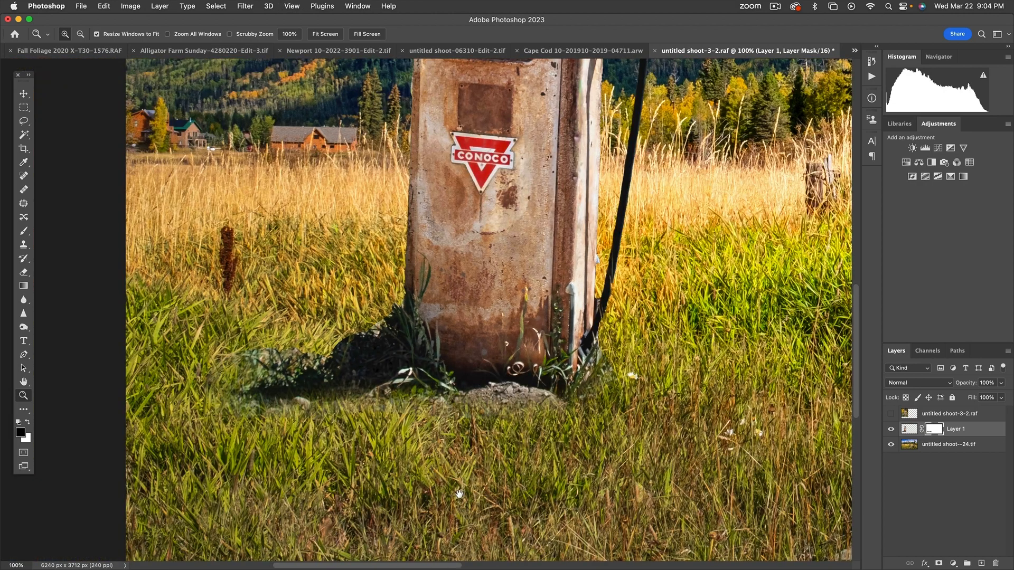
pyautogui.moveTo(460, 494); pyautogui.dragTo(567, 479)
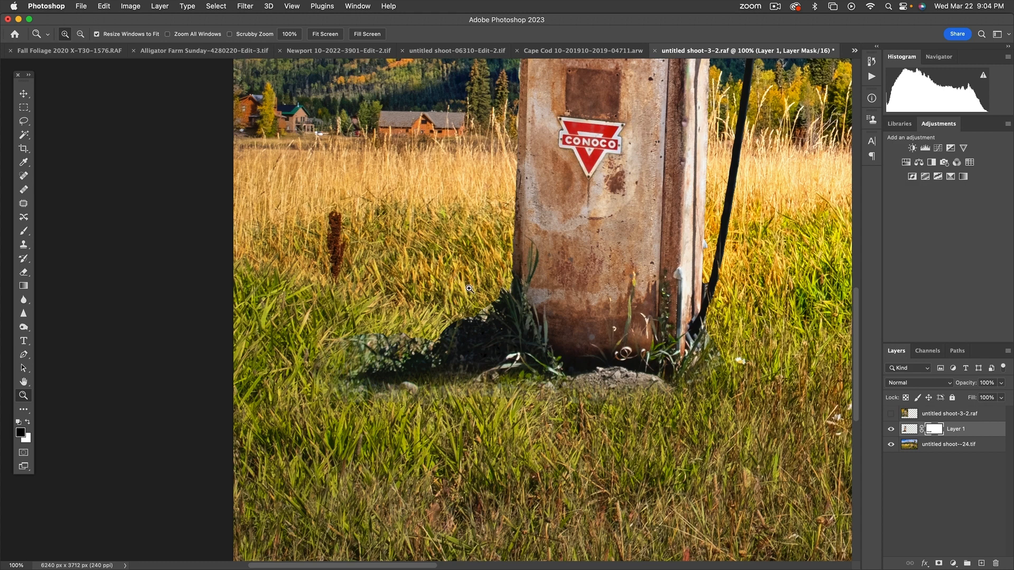
pyautogui.press('b')
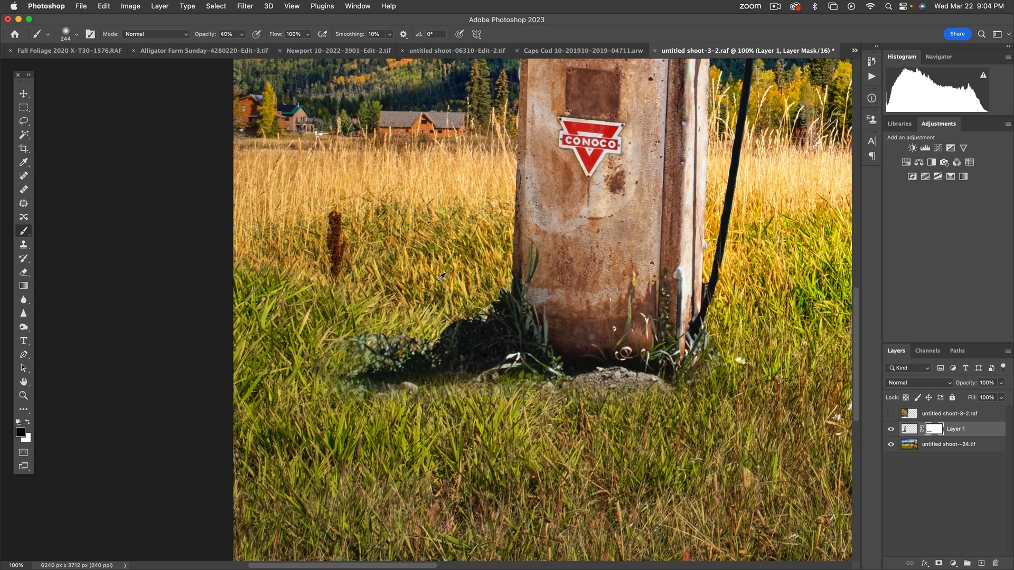
pyautogui.moveTo(434, 274)
pyautogui.mouseDown()
pyautogui.moveTo(468, 333)
pyautogui.moveTo(485, 302)
pyautogui.moveTo(355, 354)
pyautogui.moveTo(395, 392)
pyautogui.moveTo(664, 396)
pyautogui.mouseUp()
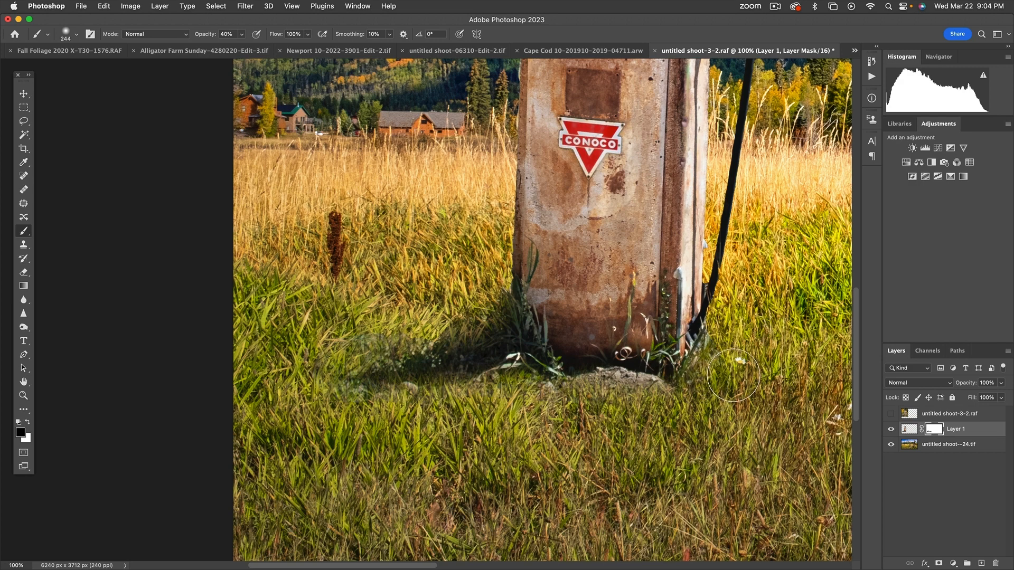
# Step: Paint on Layer 1's mask at 40% brush opacity to soften the pasted shadow beside the pump's base
pyautogui.moveTo(416, 248)
pyautogui.mouseDown()
pyautogui.moveTo(415, 298)
pyautogui.moveTo(371, 385)
pyautogui.mouseUp()
pyautogui.press('super+0')
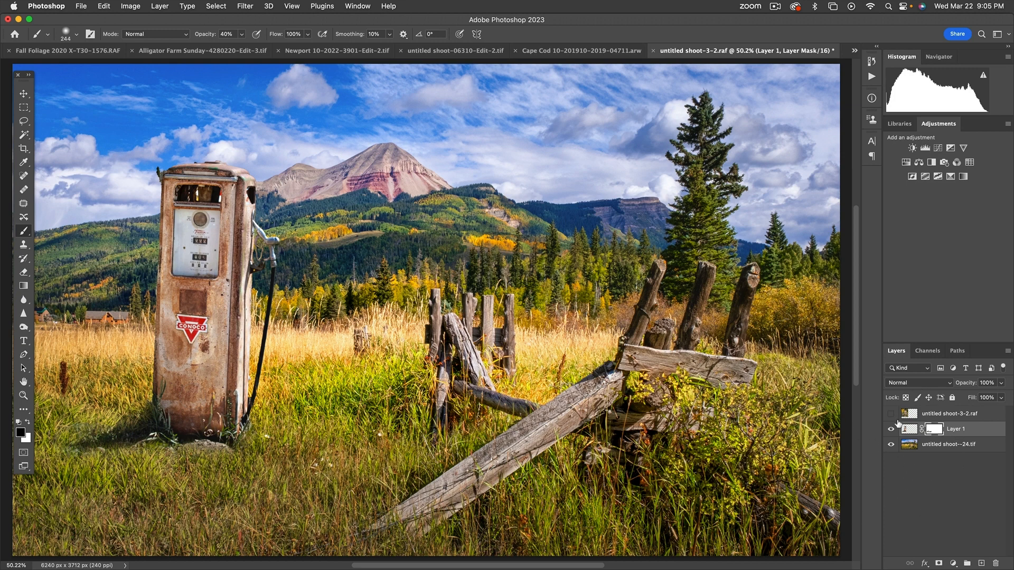
# Step: Target Layer 1's image instead of its mask, lock its transparent pixels, and set up a black brush of size 828 at 10% opacity
pyautogui.click(914, 431)
pyautogui.click(893, 447)
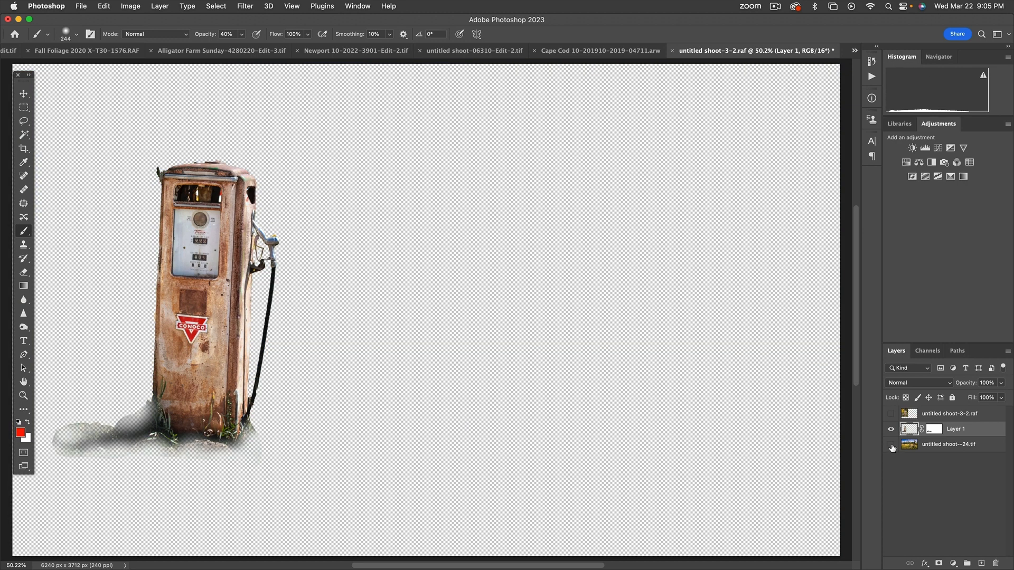
pyautogui.click(892, 447)
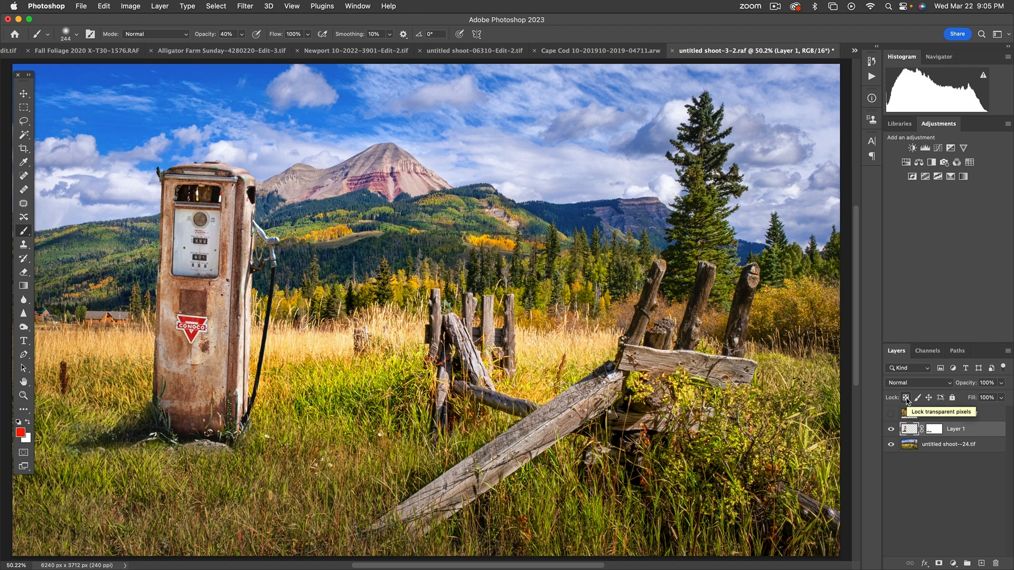
pyautogui.click(906, 398)
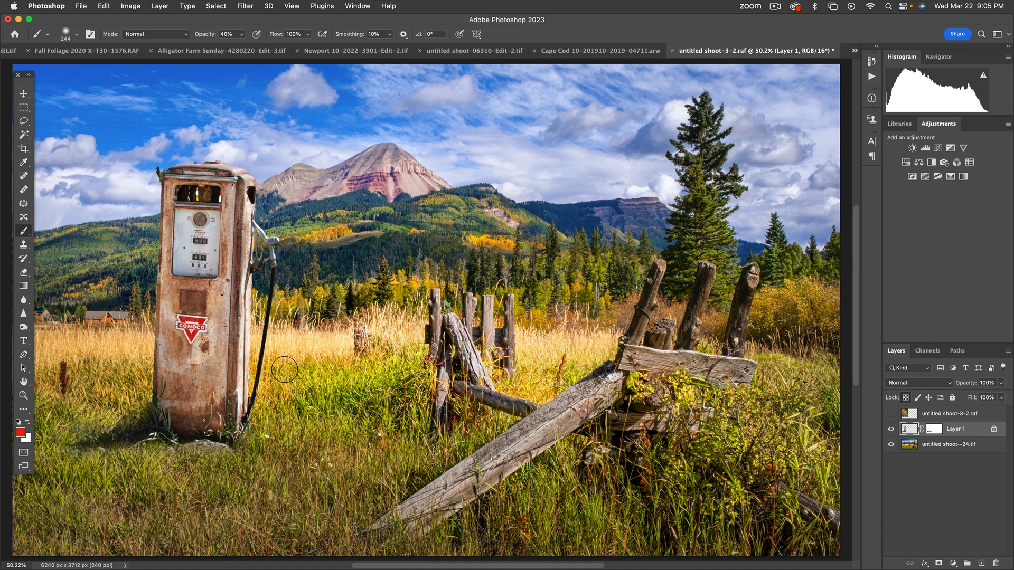
pyautogui.moveTo(269, 393); pyautogui.dragTo(372, 399)
pyautogui.press('1')
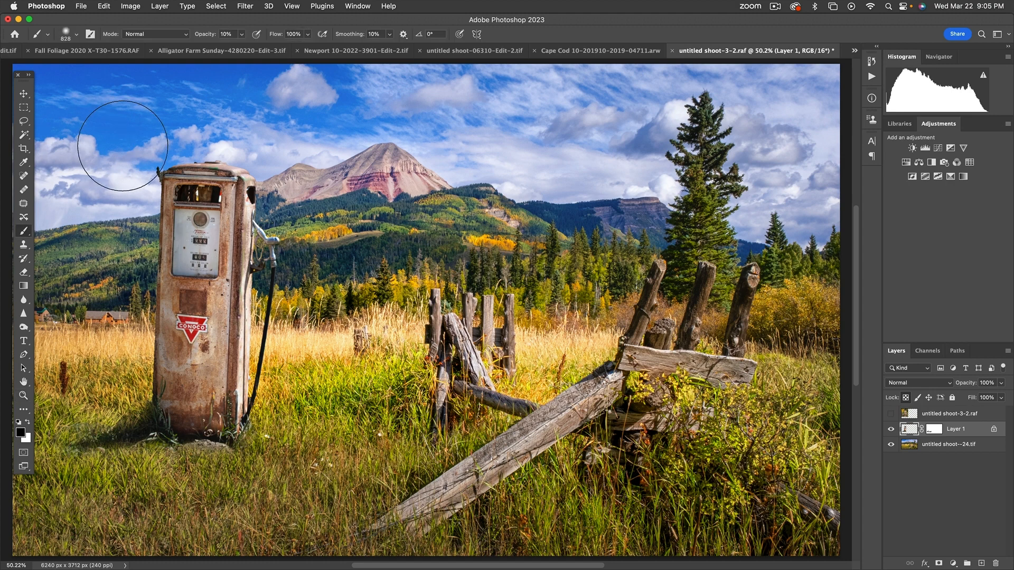
# Step: Lasso the leftover background at the pump's upper-left corner, delete it from Layer 1, and deselect
pyautogui.press('z')
pyautogui.moveTo(142, 160); pyautogui.dragTo(188, 216)
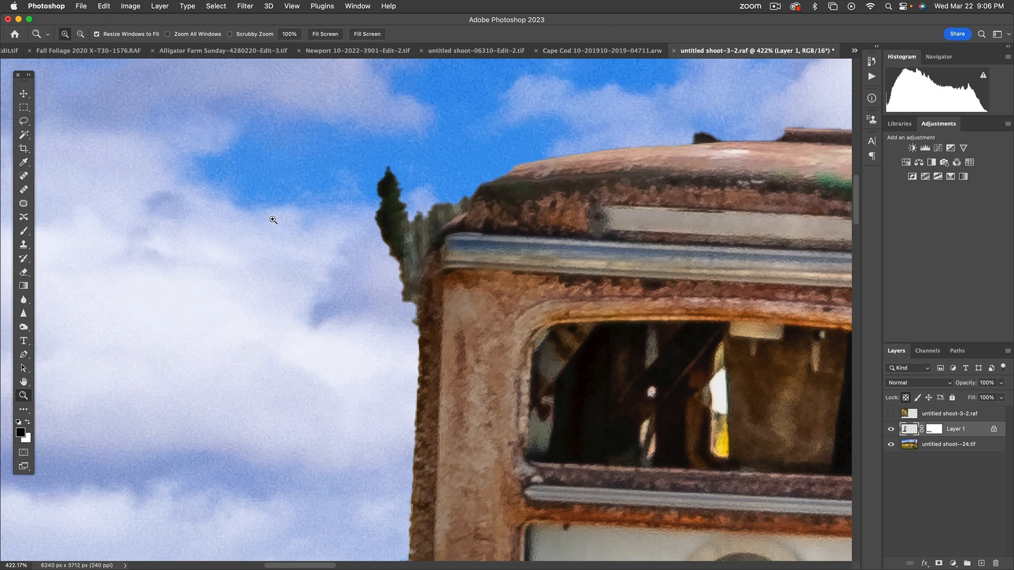
pyautogui.press('l')
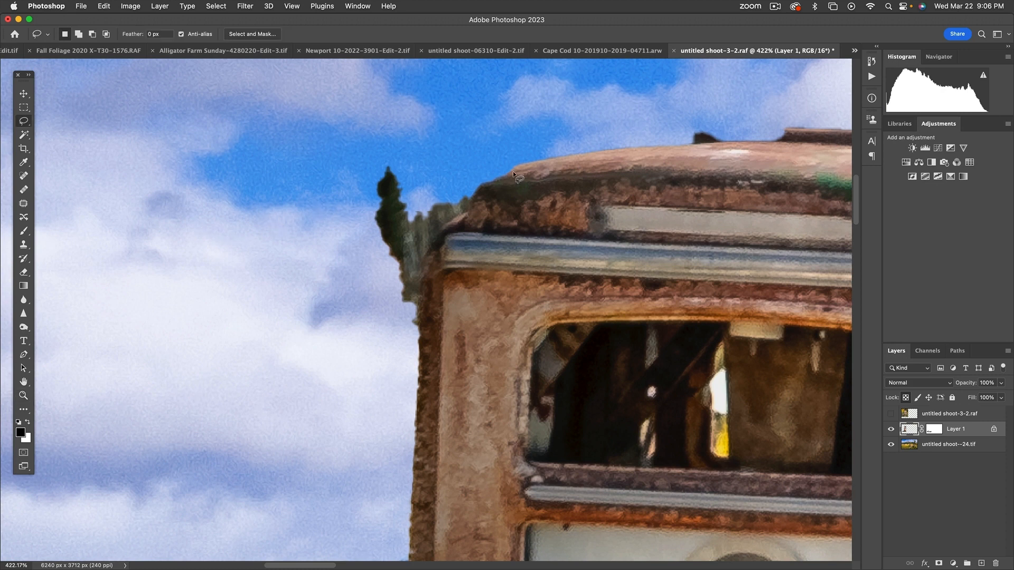
pyautogui.moveTo(486, 181)
pyautogui.mouseDown()
pyautogui.moveTo(432, 244)
pyautogui.moveTo(421, 324)
pyautogui.moveTo(410, 330)
pyautogui.moveTo(369, 299)
pyautogui.moveTo(354, 205)
pyautogui.moveTo(365, 139)
pyautogui.mouseUp()
pyautogui.moveTo(476, 161); pyautogui.dragTo(489, 159)
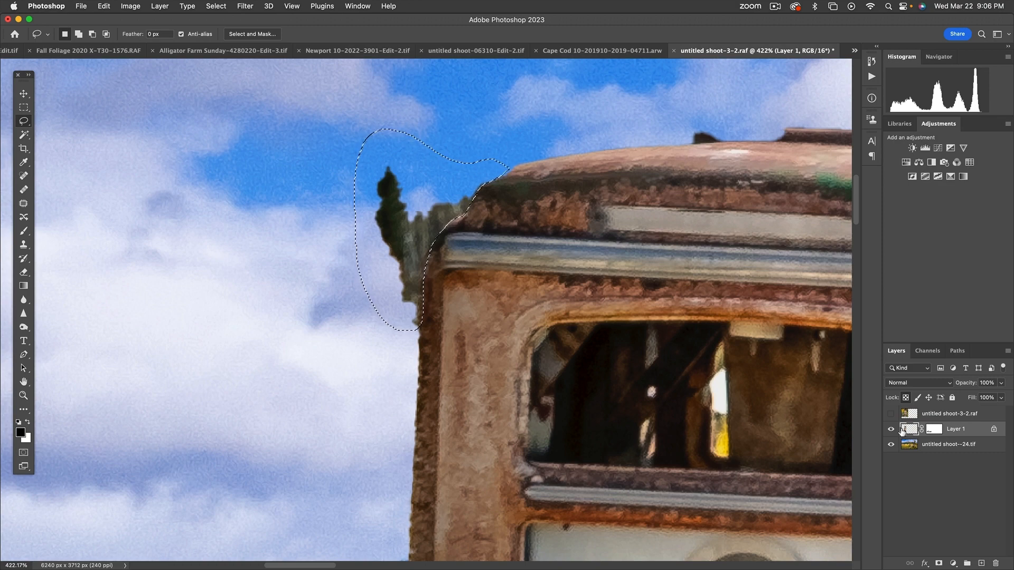
pyautogui.press('BackSpace')
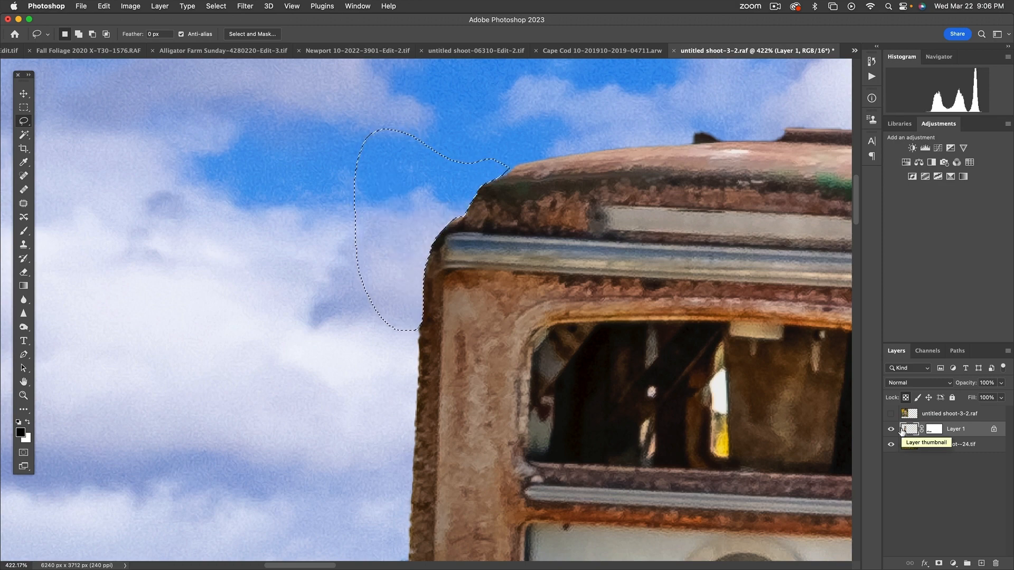
pyautogui.press('super+d')
pyautogui.press('super+0')
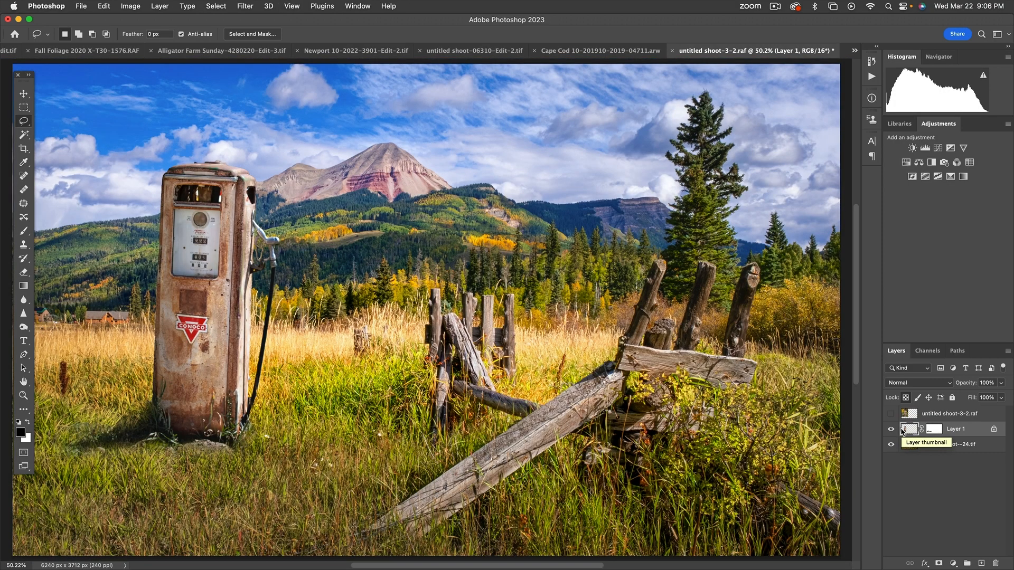
# Step: View the composite in full-screen mode without the interface, fitted to the screen
pyautogui.scroll(1, 629, 335)
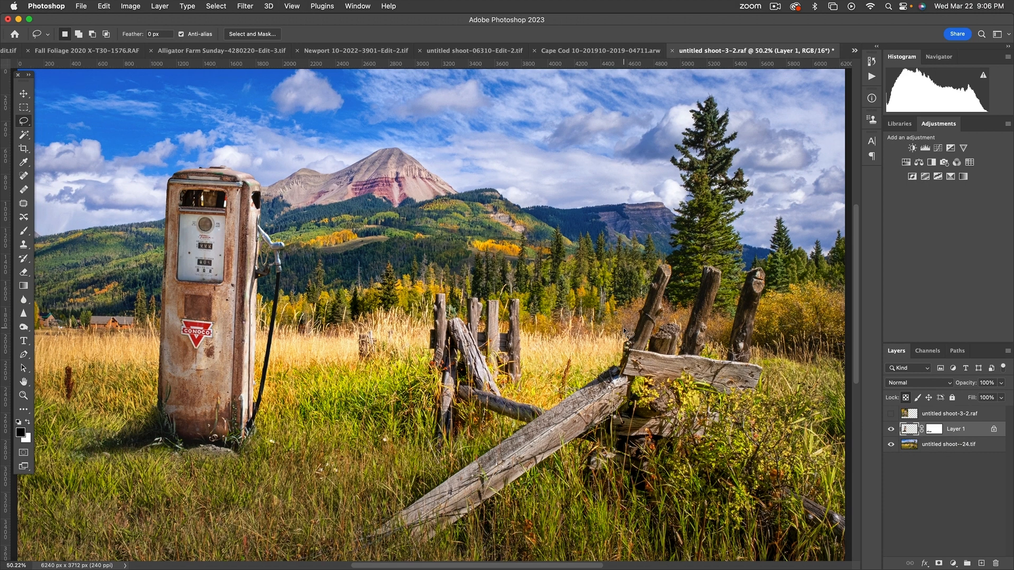
pyautogui.press('super+0')
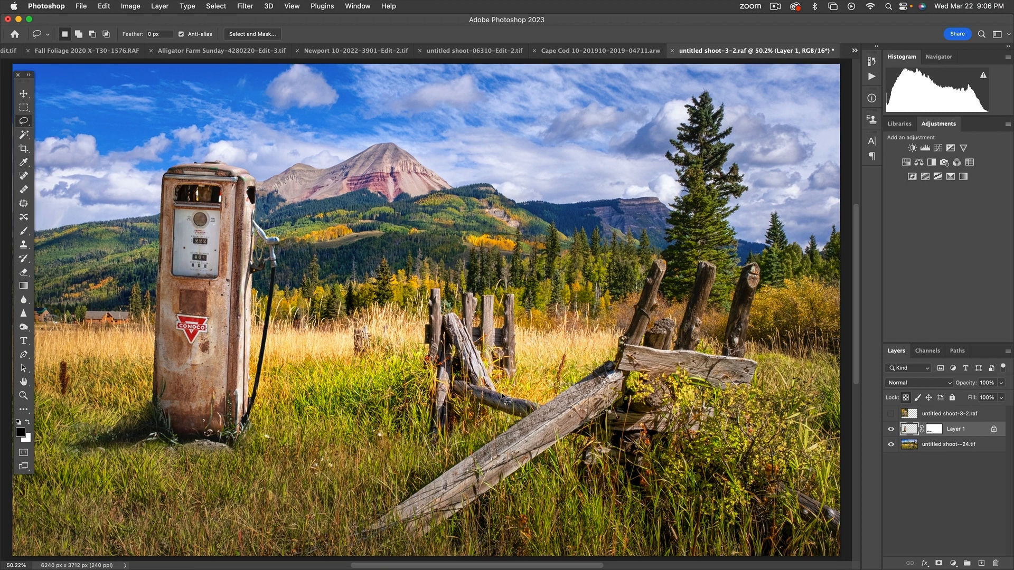
pyautogui.press('z')
pyautogui.keyDown('alt'); pyautogui.click(510, 363); pyautogui.keyUp('alt')
pyautogui.keyDown('alt'); pyautogui.click(497, 334); pyautogui.keyUp('alt')
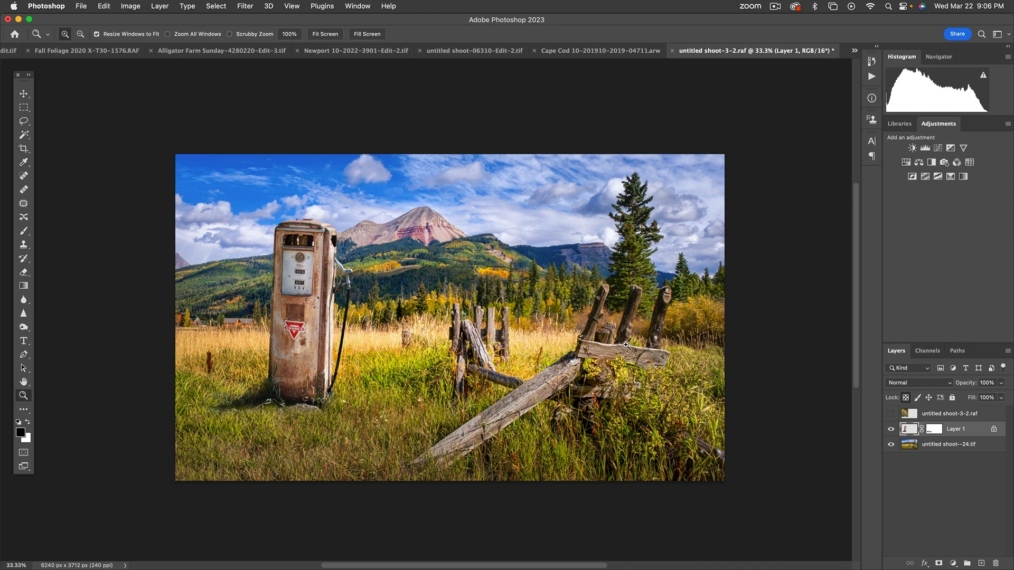
pyautogui.press('f')
pyautogui.press('f')
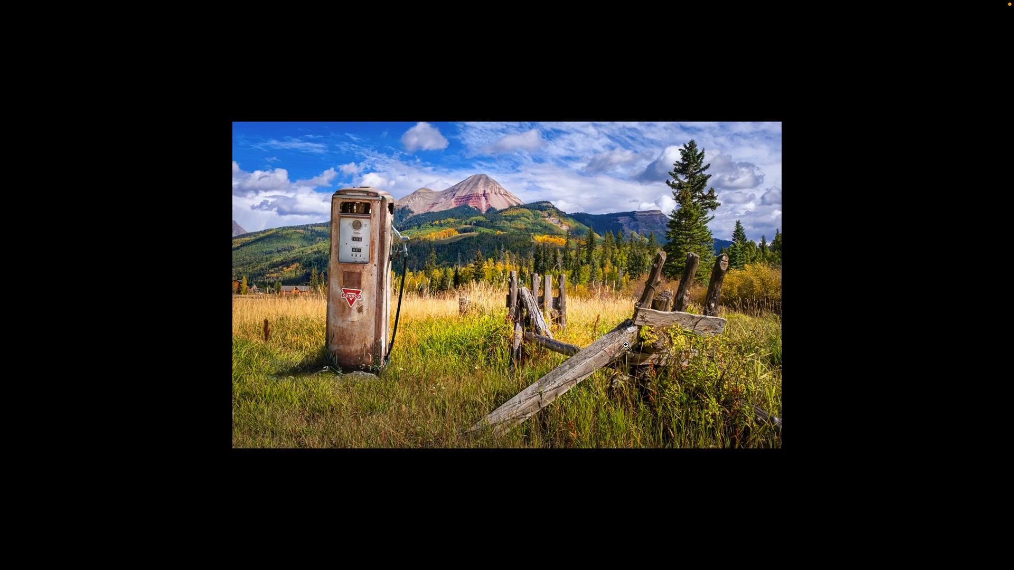
pyautogui.hotkey('ctrl', '0')
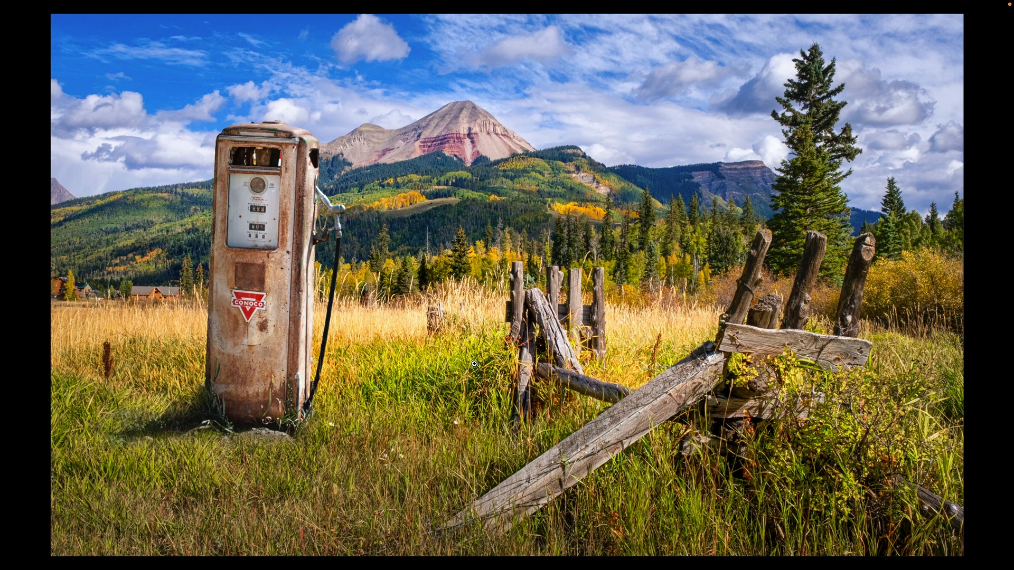
# Step: Compare the composite with the original meadow photo in Lightroom Classic, return to Photoshop, and leave full-screen mode
pyautogui.press('super+Tab')
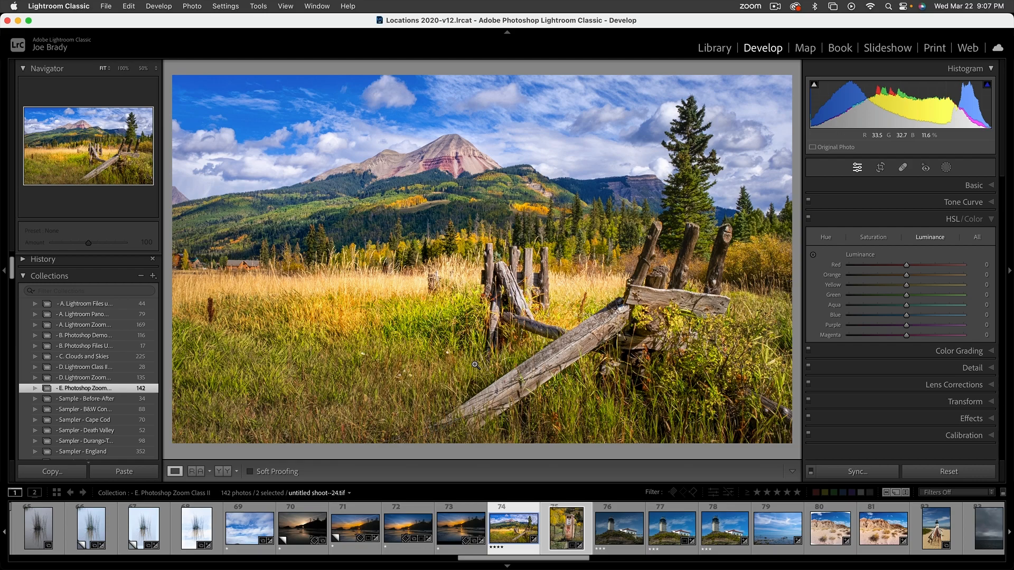
pyautogui.press('super+Tab')
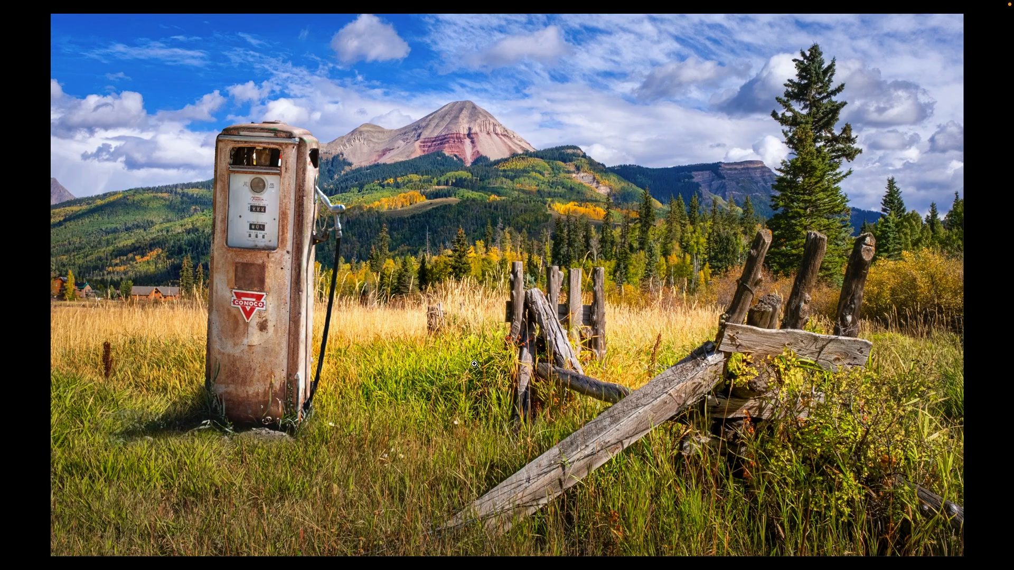
pyautogui.keyDown('alt'); pyautogui.click(511, 305); pyautogui.keyUp('alt')
pyautogui.keyDown('alt'); pyautogui.click(510, 307); pyautogui.keyUp('alt')
pyautogui.keyDown('alt'); pyautogui.click(510, 308); pyautogui.keyUp('alt')
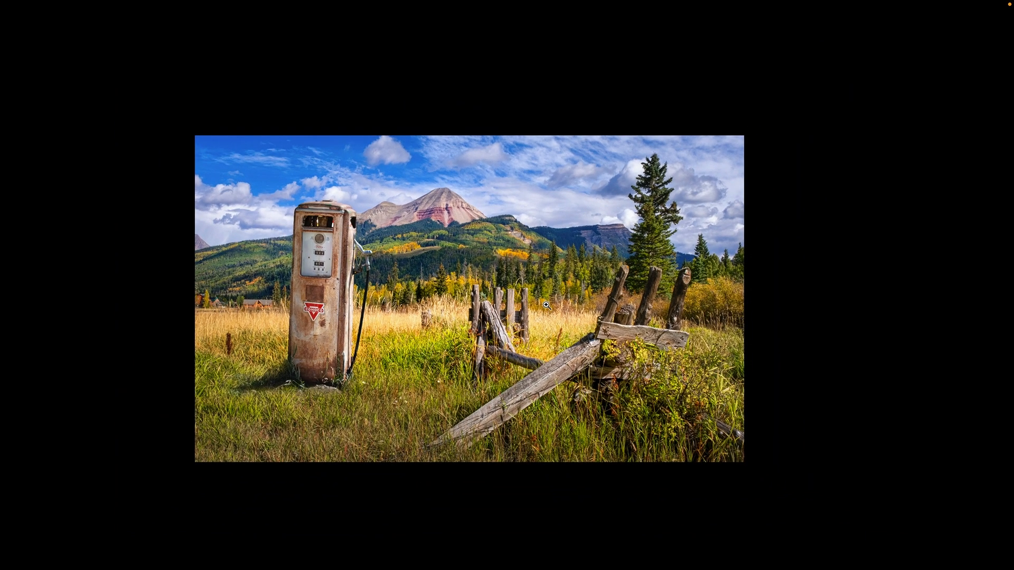
pyautogui.press('f')
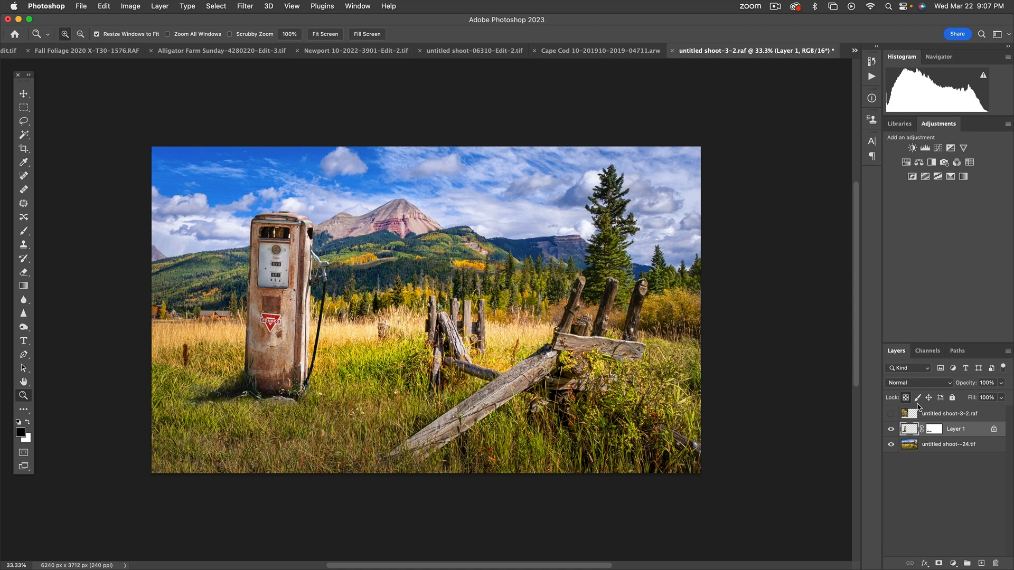
# Step: Save the composite as untitled shoot--24-Edit.tif and switch to Lightroom Classic at the start of the filmstrip
pyautogui.hotkey('ctrl', 's')
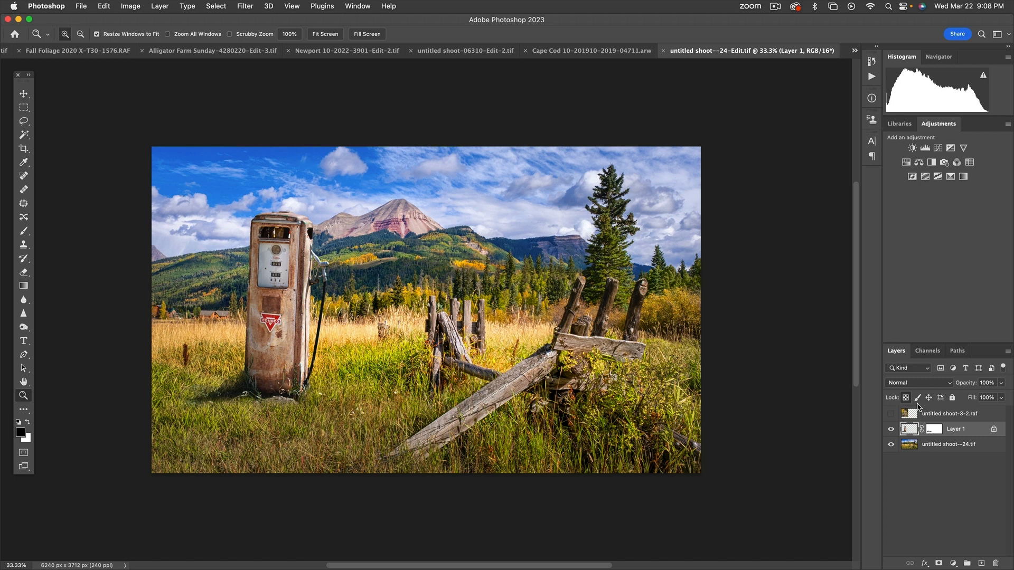
pyautogui.press('super+Tab')
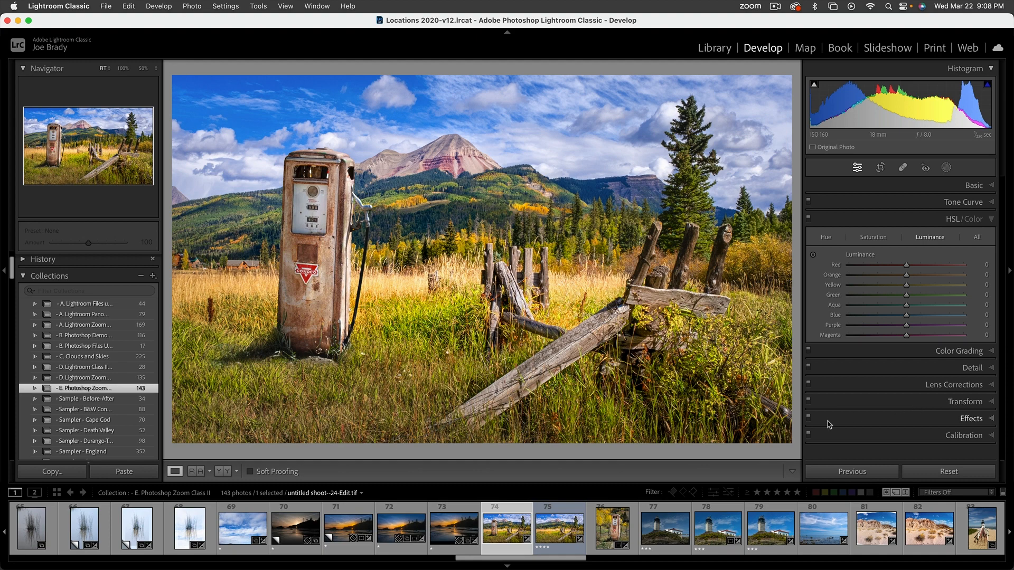
pyautogui.moveTo(578, 558); pyautogui.dragTo(60, 553)
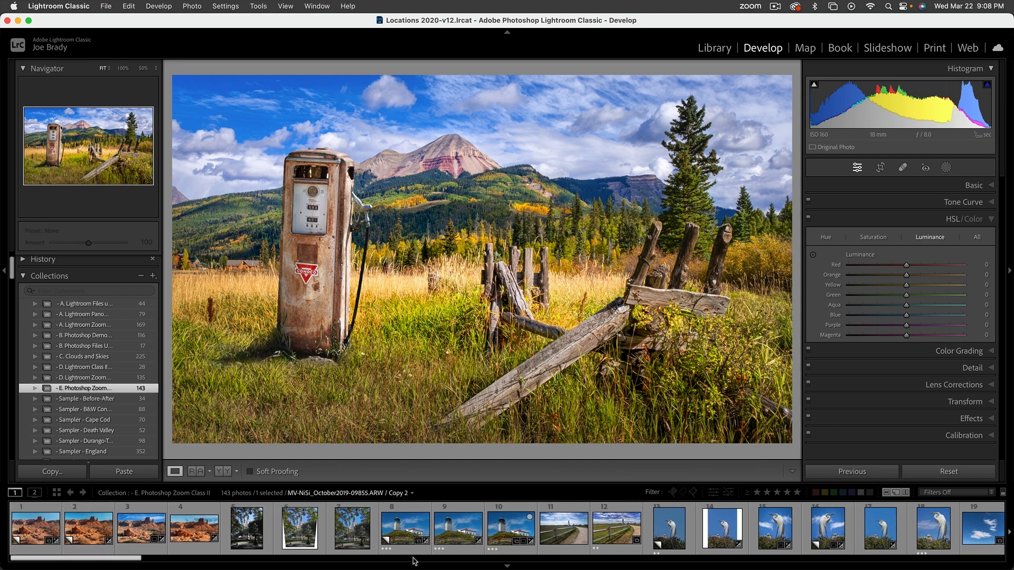